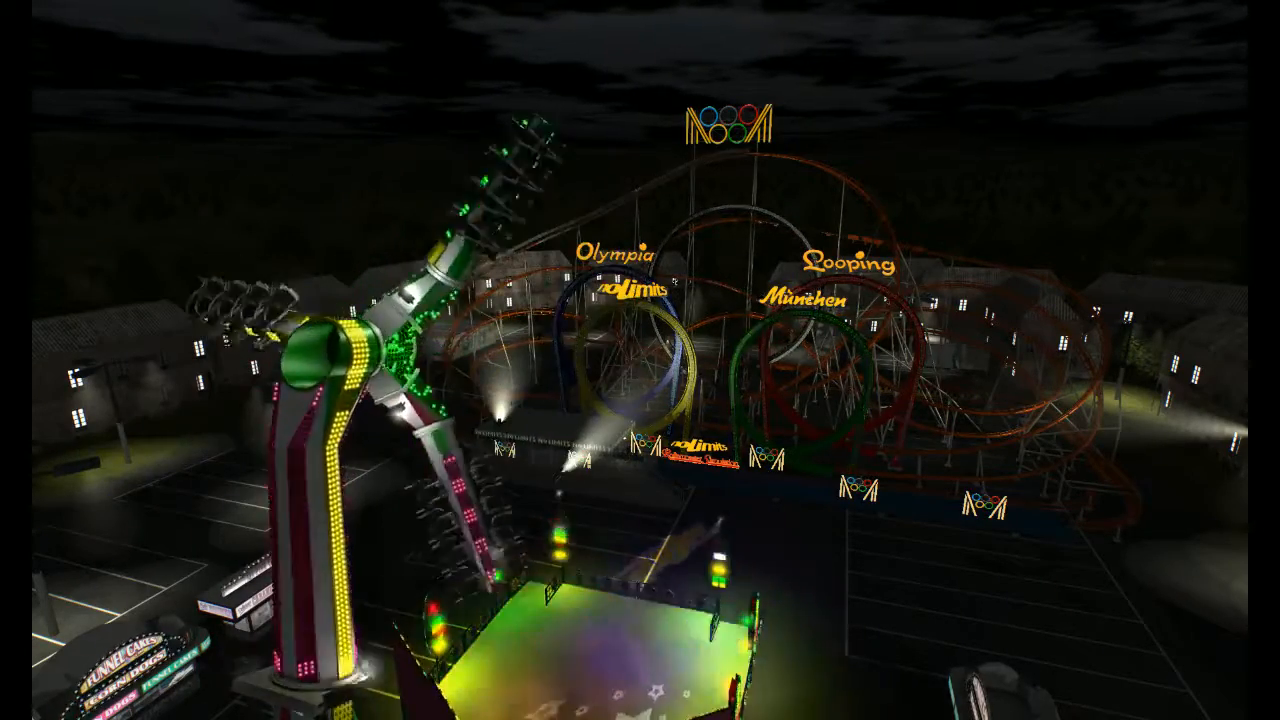
# Step: Leave the running park simulation, enter the park editor and open the existing park with the blue coaster
pyautogui.press('Escape')
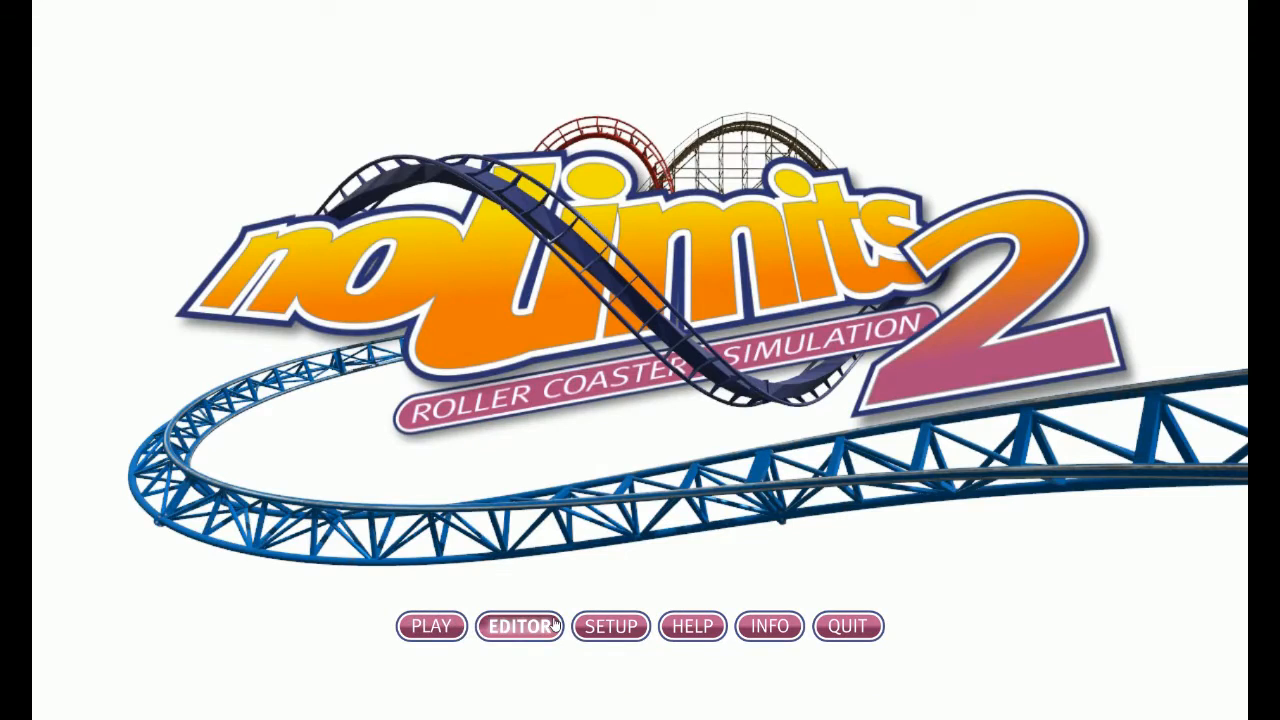
pyautogui.click(519, 626)
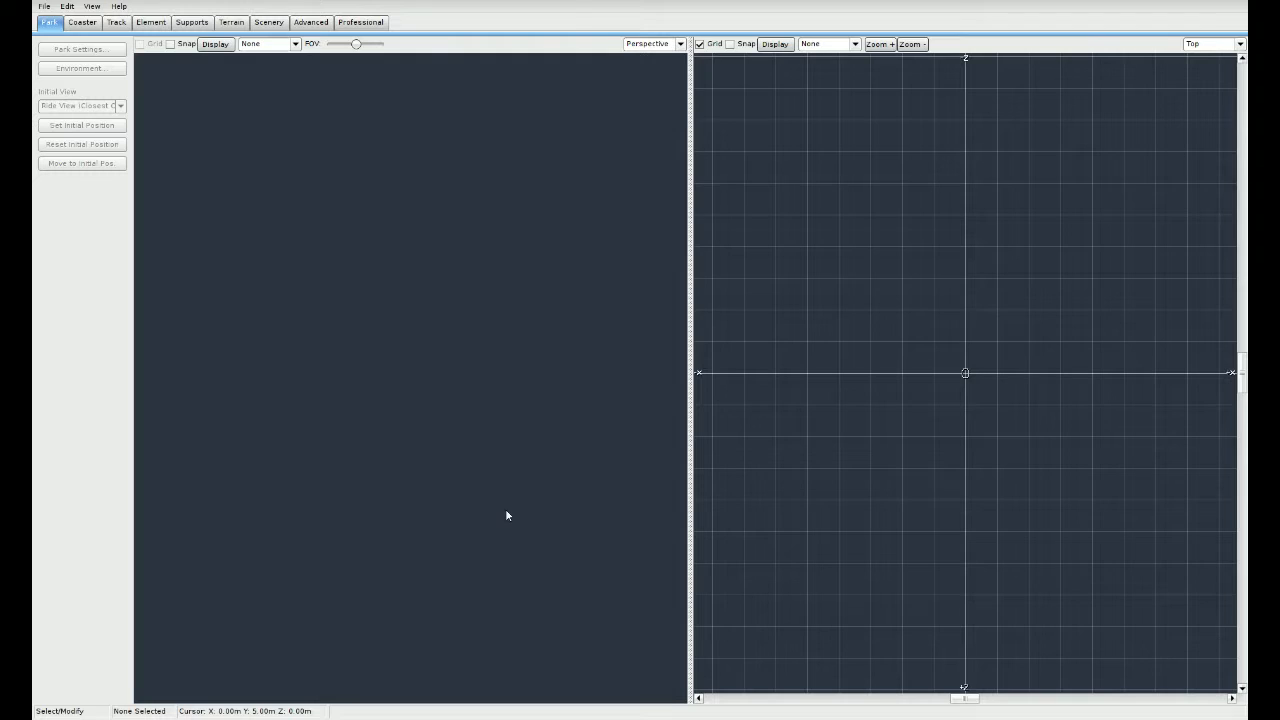
pyautogui.click(44, 6)
pyautogui.moveTo(70, 48)
pyautogui.click(310, 64)
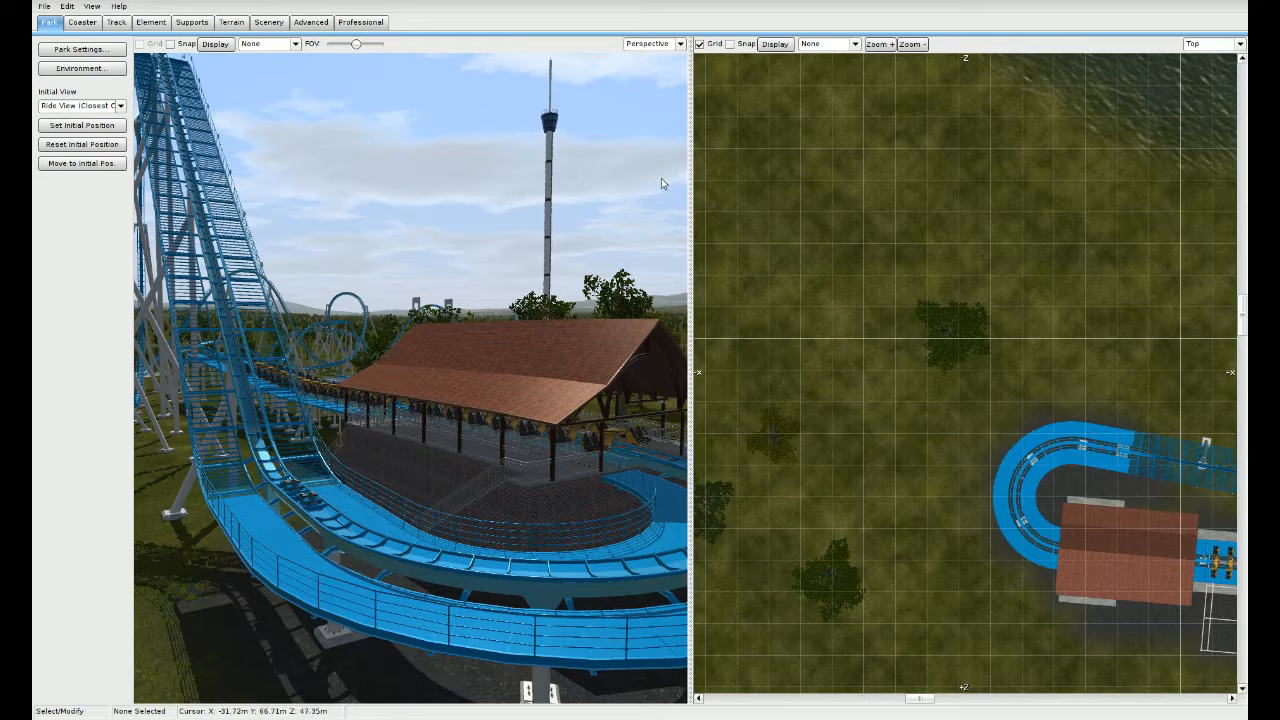
# Step: Enlarge the perspective view and inspect the blue coaster, its station and the observation tower from several sides
pyautogui.moveTo(692, 185); pyautogui.dragTo(1043, 187)
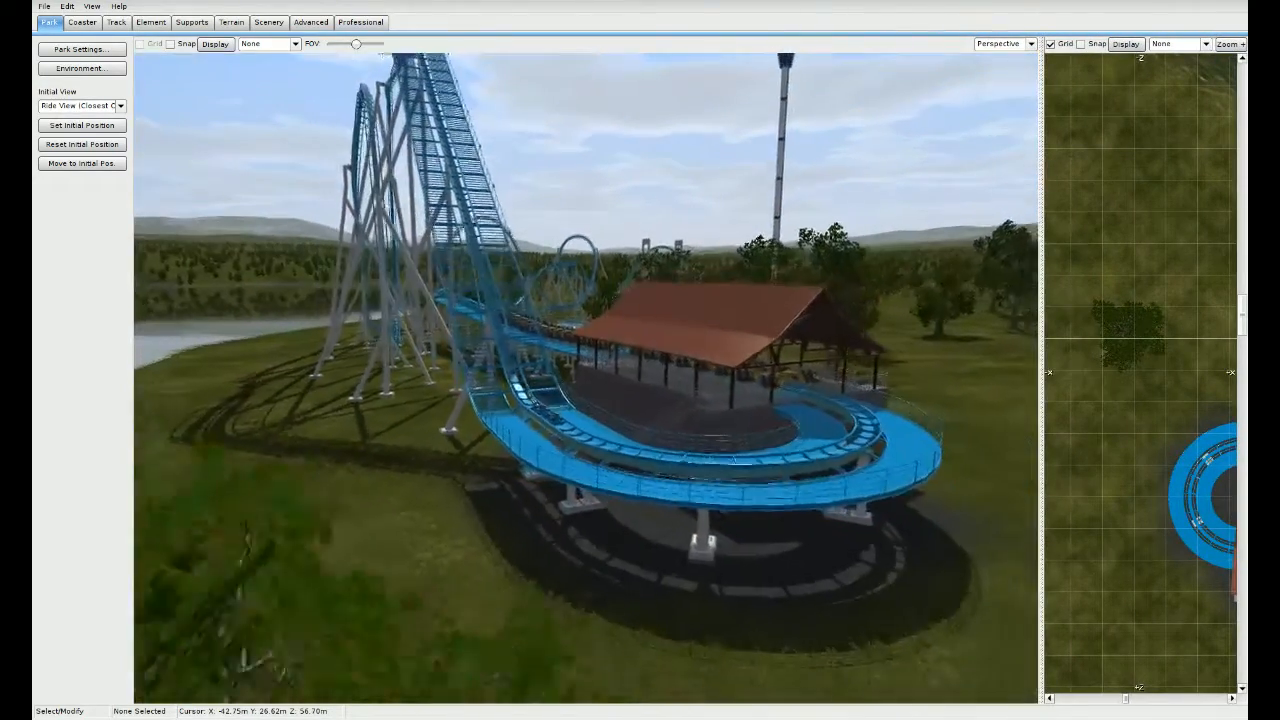
pyautogui.moveTo(586, 378); pyautogui.dragTo(615, 390, button='right')
pyautogui.press('w')
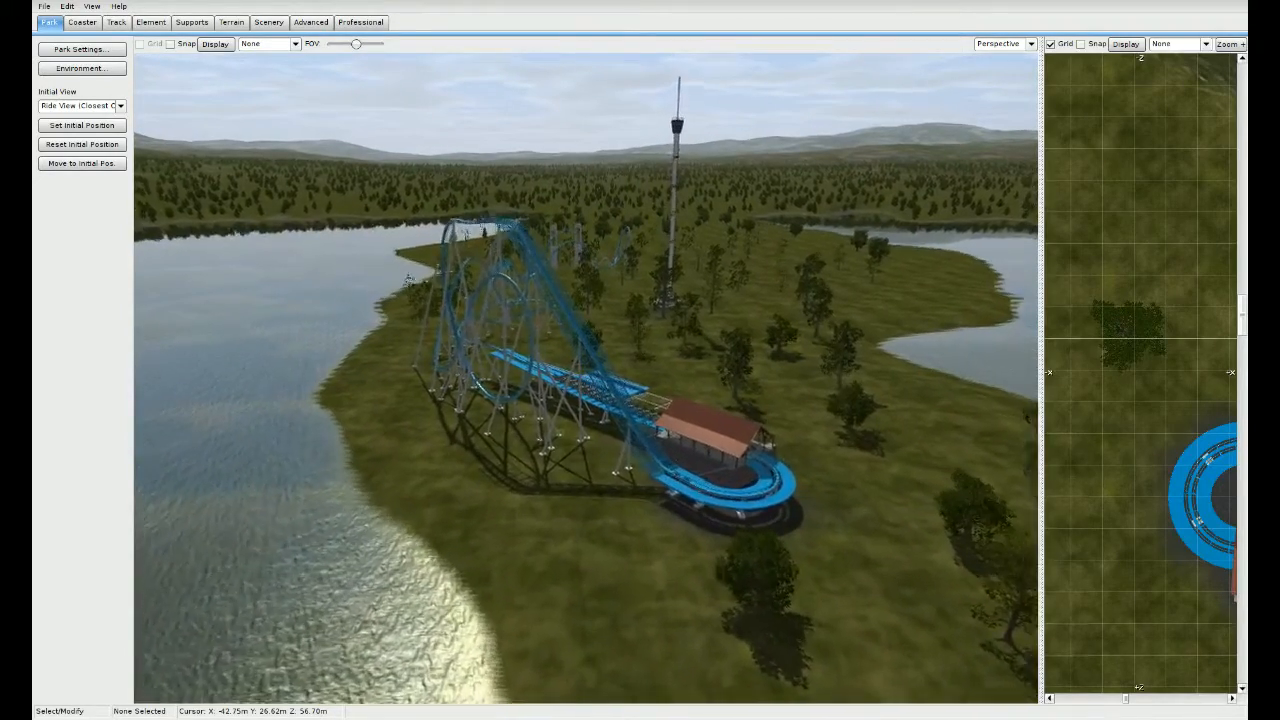
pyautogui.press('w')
pyautogui.press('d')
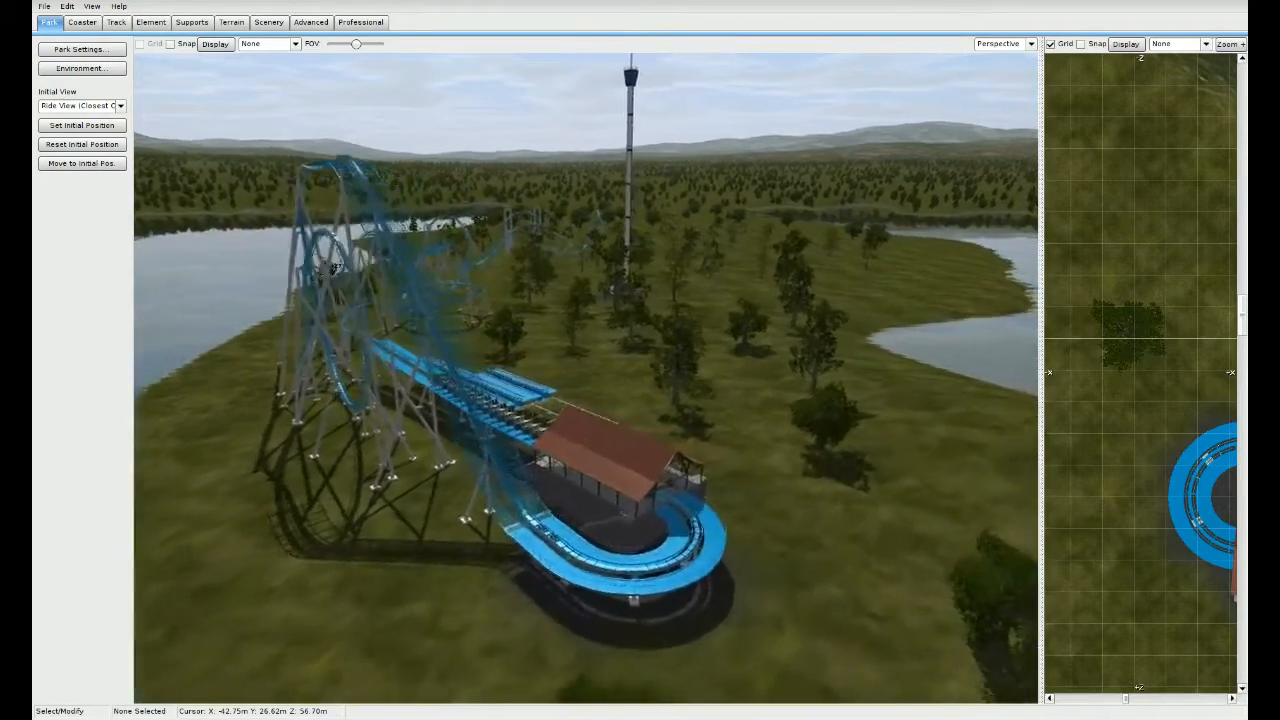
pyautogui.moveTo(615, 390); pyautogui.dragTo(575, 350, button='right')
pyautogui.press('w')
pyautogui.press('d')
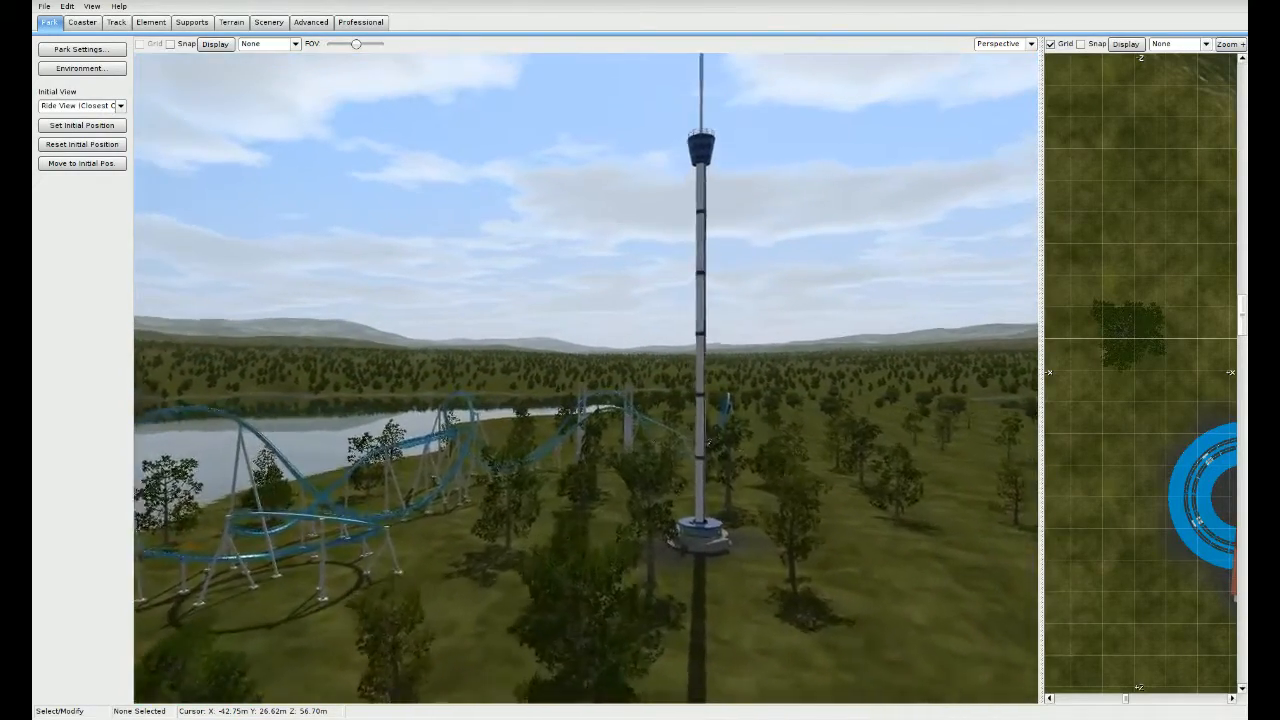
pyautogui.press('w')
pyautogui.press('d')
pyautogui.moveTo(708, 441); pyautogui.dragTo(666, 497, button='right')
pyautogui.press('w')
pyautogui.press('d')
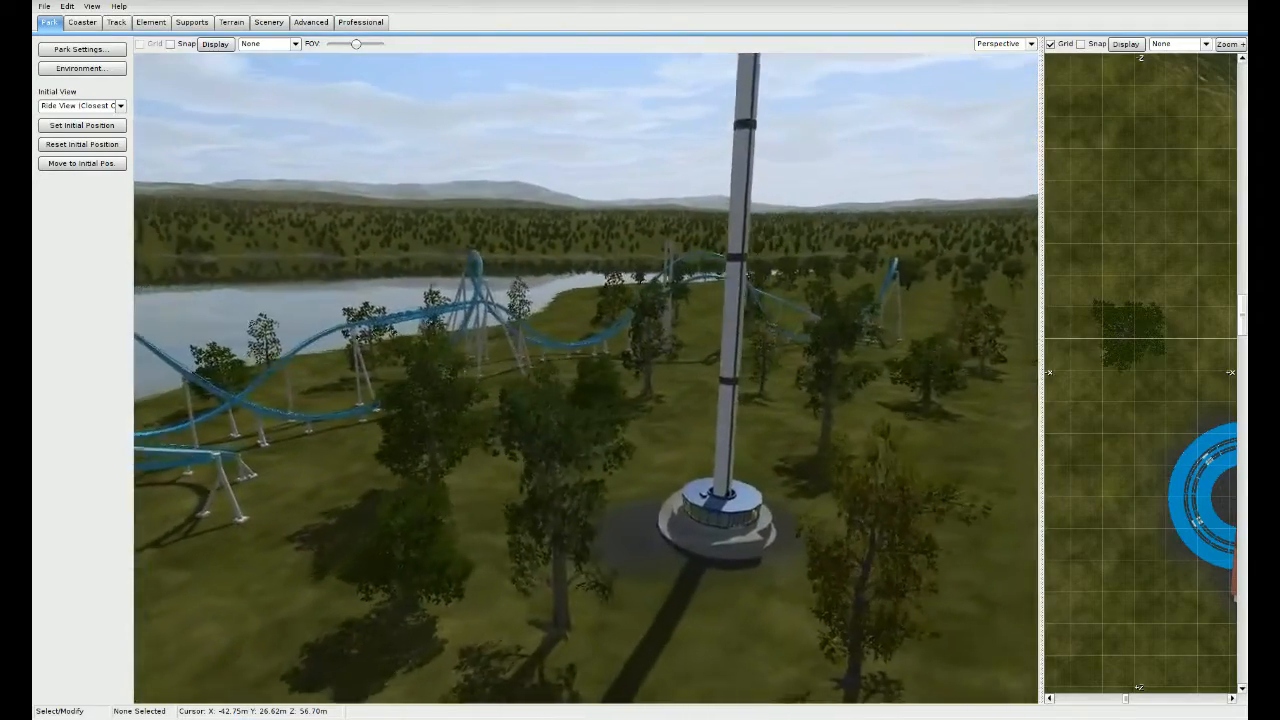
pyautogui.press('a')
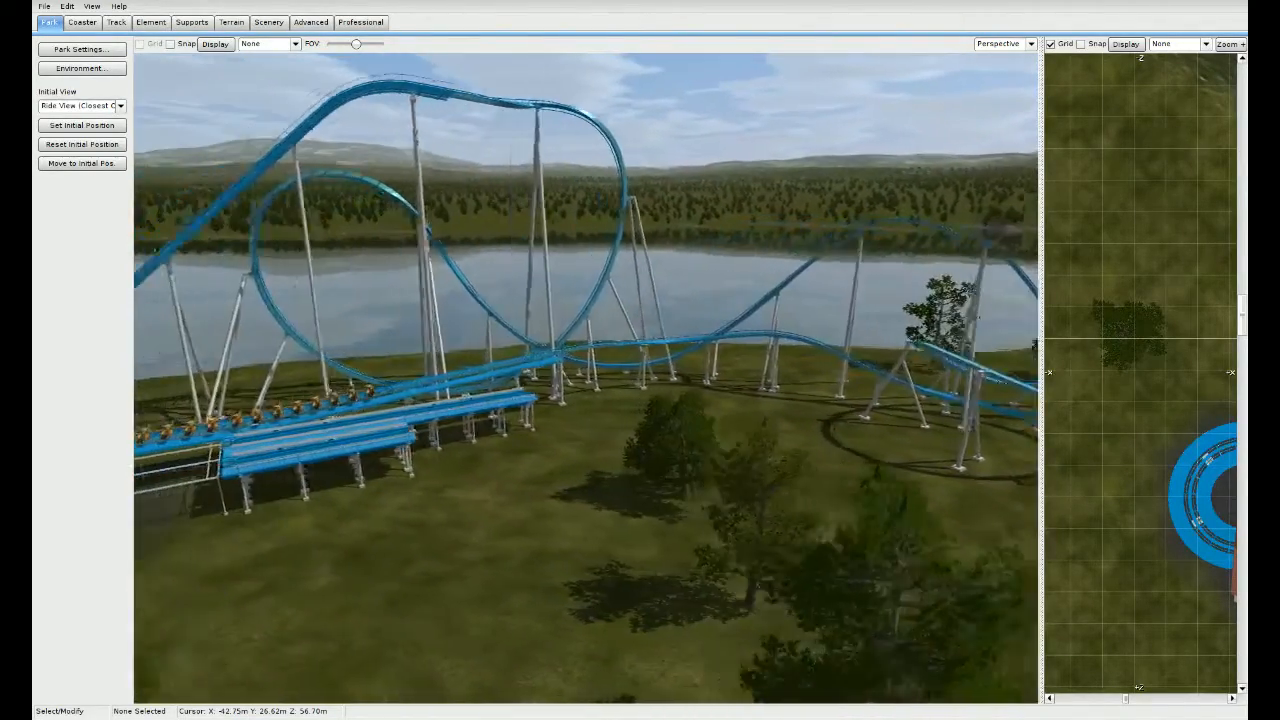
pyautogui.press('a')
pyautogui.moveTo(600, 400); pyautogui.dragTo(812, 418, button='right')
pyautogui.press('s')
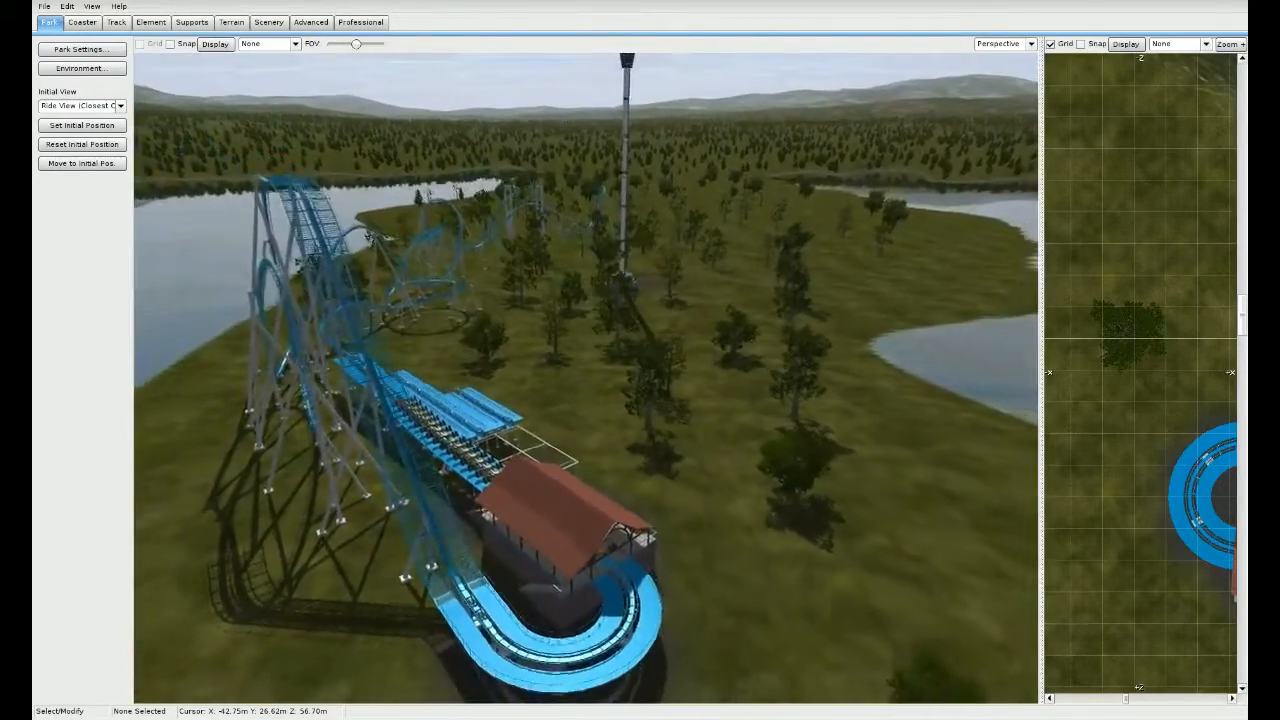
# Step: Examine the open ground around the station and the lakeshore for a suitable spot for another ride
pyautogui.moveTo(478, 187); pyautogui.dragTo(500, 258, button='right')
pyautogui.press('a')
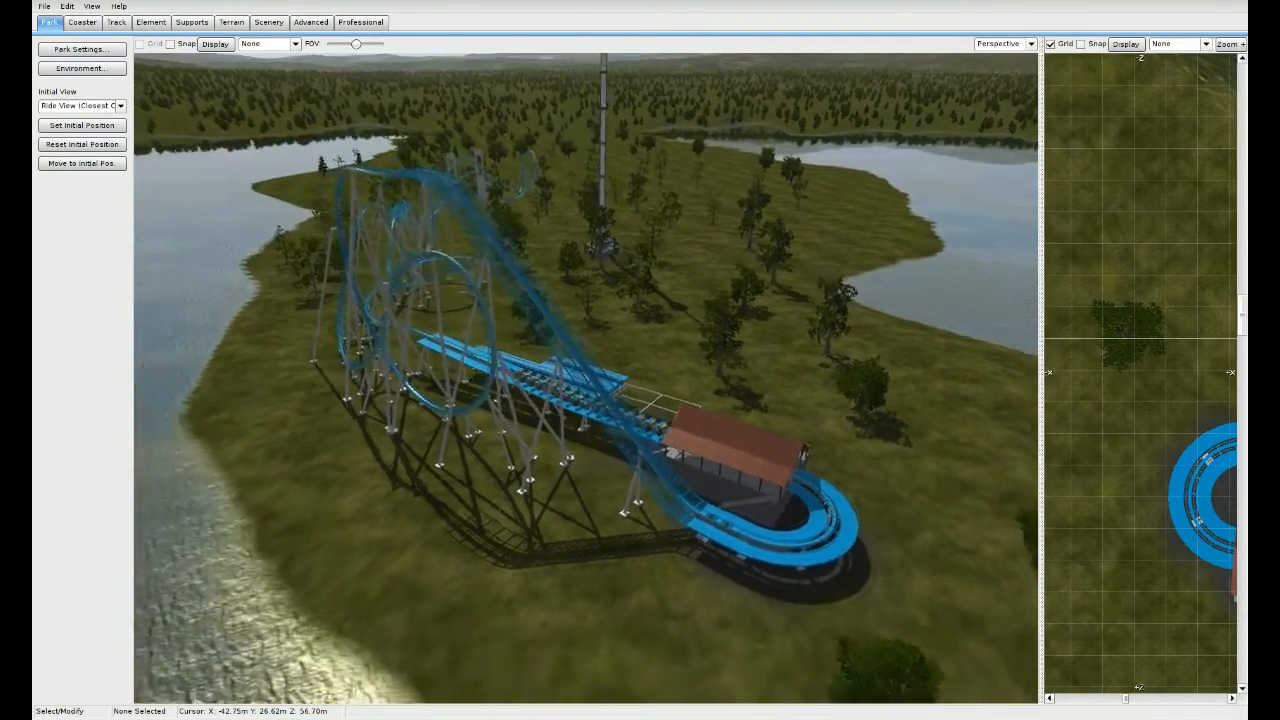
pyautogui.press('w')
pyautogui.press('d')
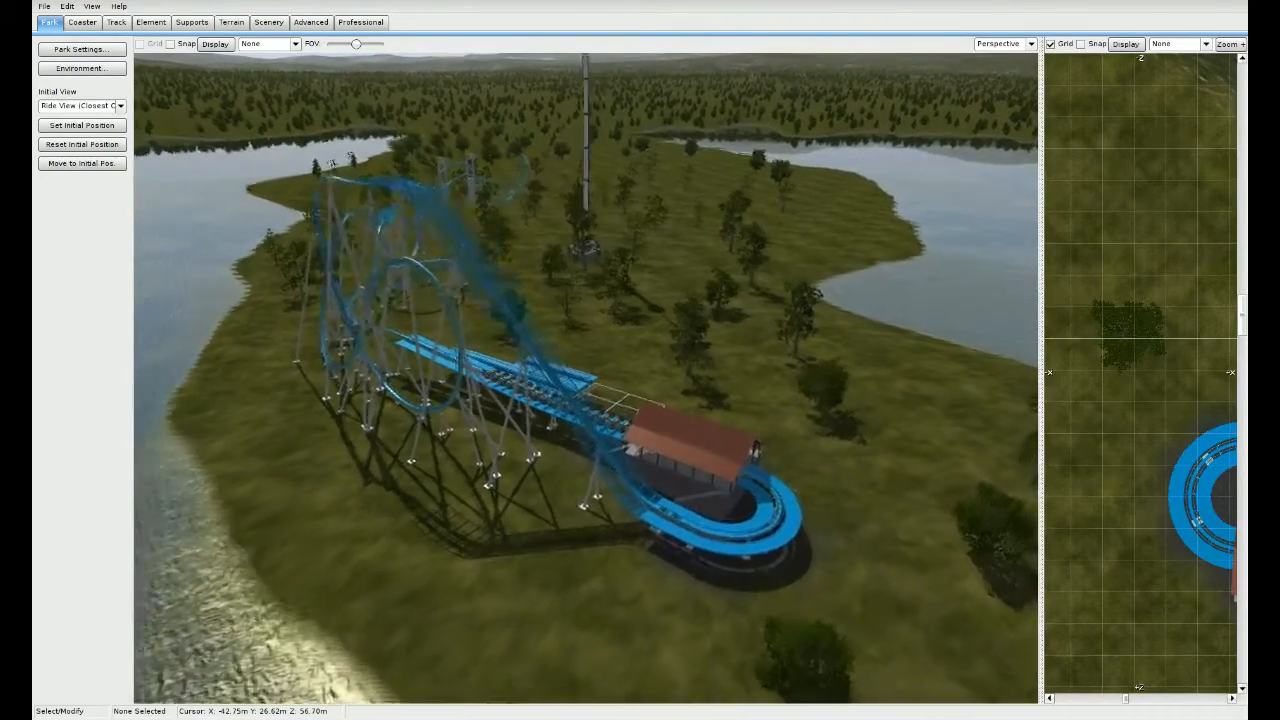
pyautogui.press('w')
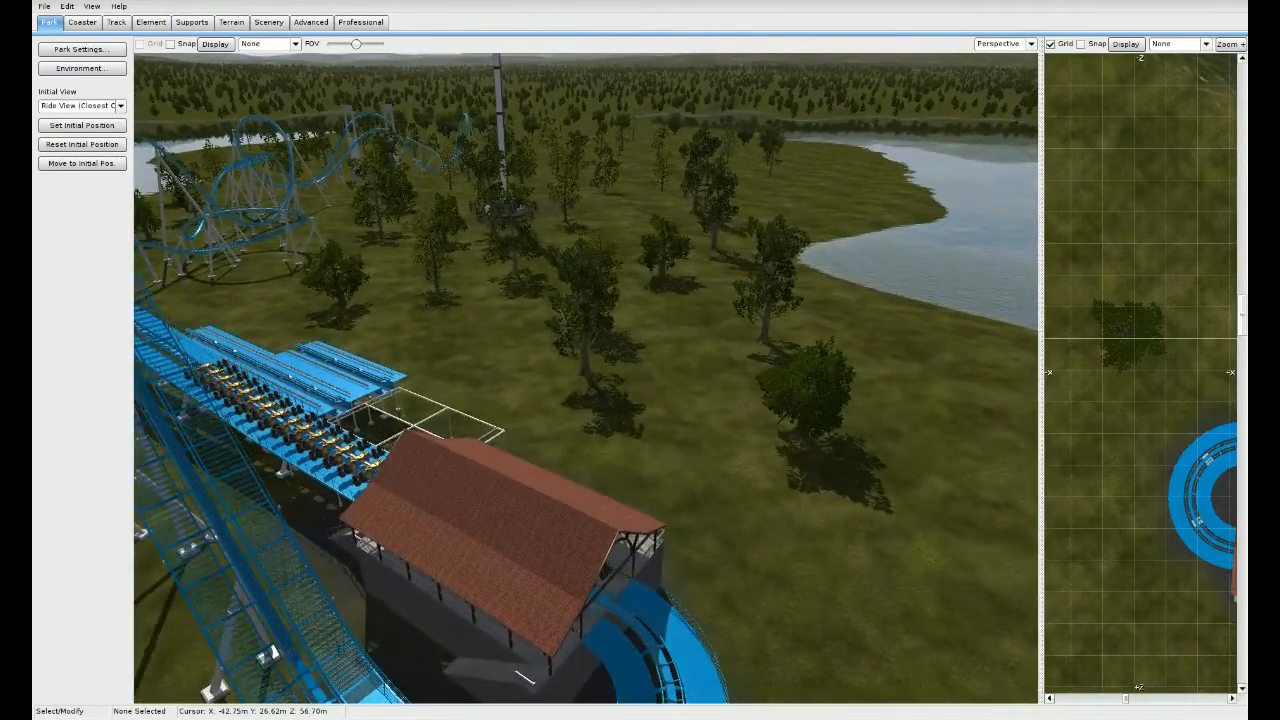
pyautogui.moveTo(586, 378); pyautogui.dragTo(718, 402, button='right')
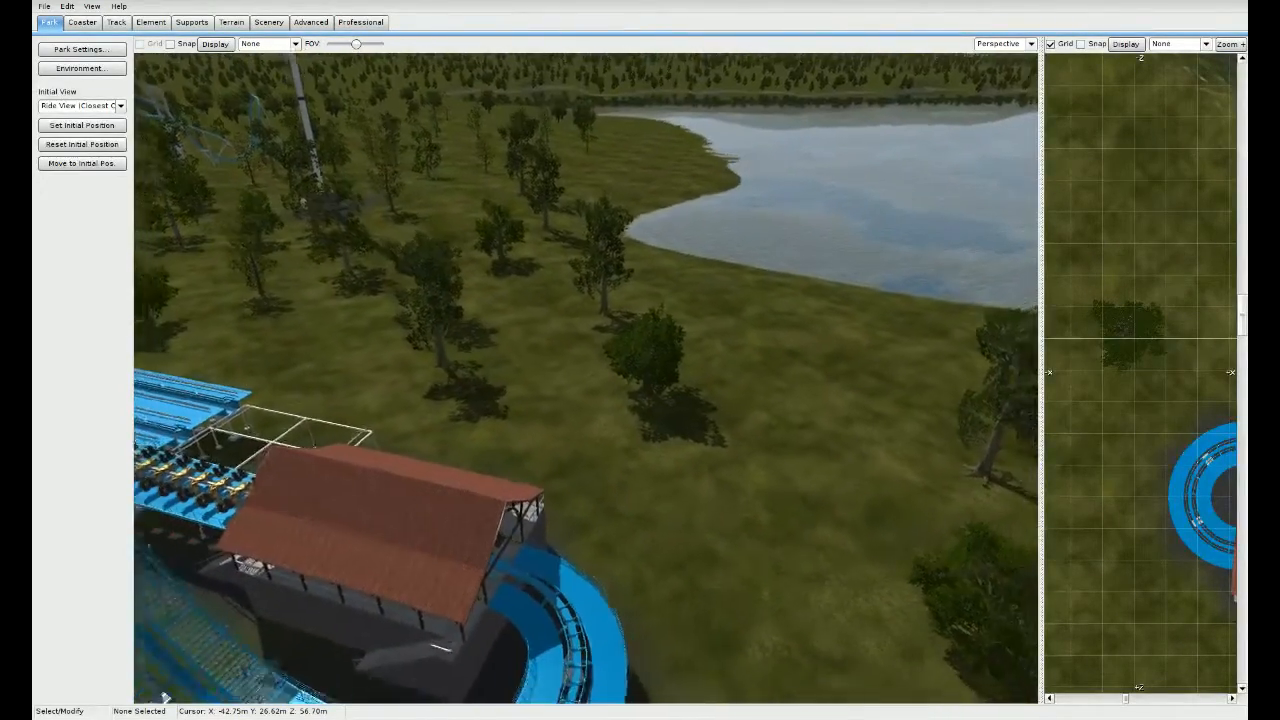
pyautogui.press('s')
pyautogui.moveTo(586, 378); pyautogui.dragTo(712, 384, button='right')
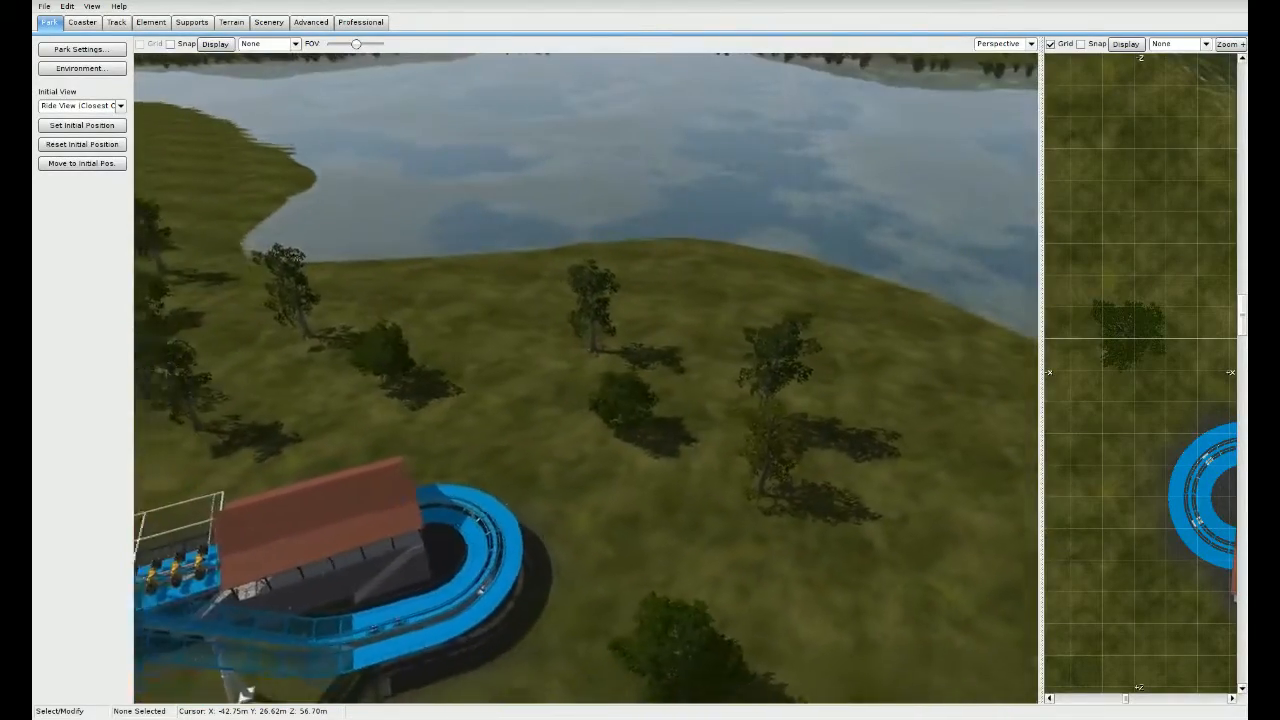
pyautogui.press('s')
pyautogui.press('a')
pyautogui.moveTo(586, 378); pyautogui.dragTo(726, 396, button='right')
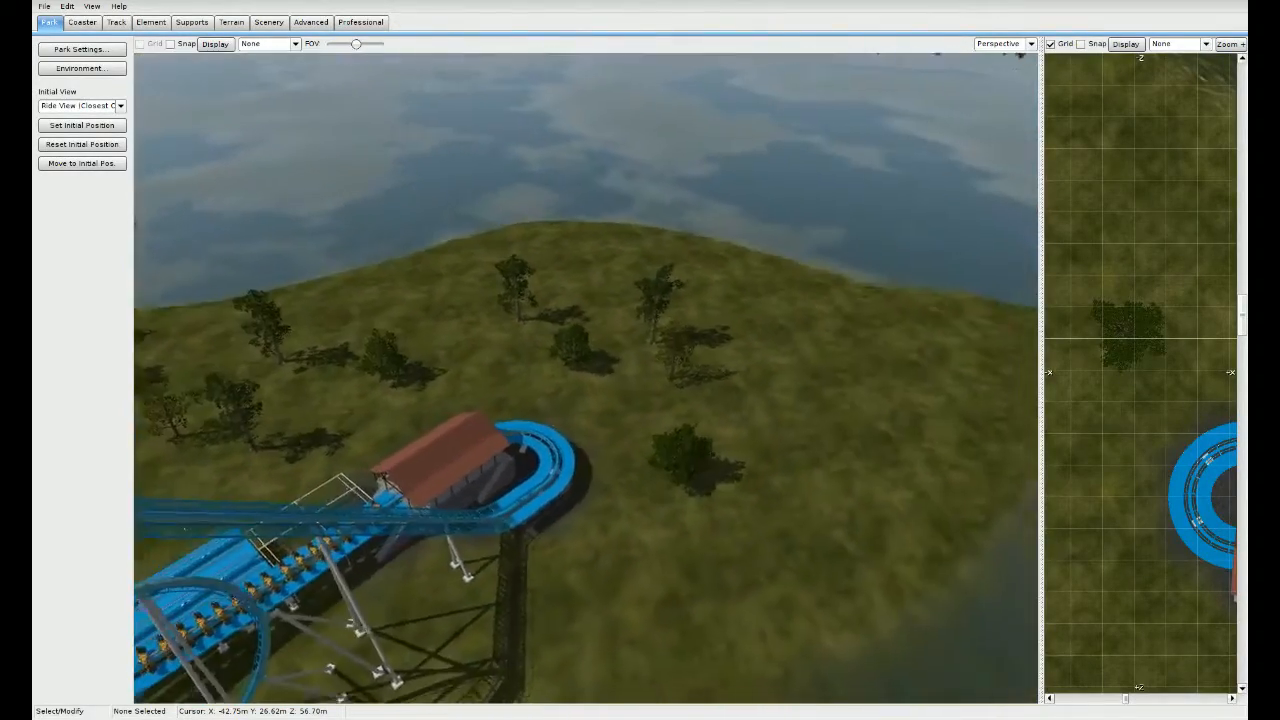
pyautogui.press('s')
pyautogui.press('a')
pyautogui.moveTo(586, 378); pyautogui.dragTo(468, 322, button='right')
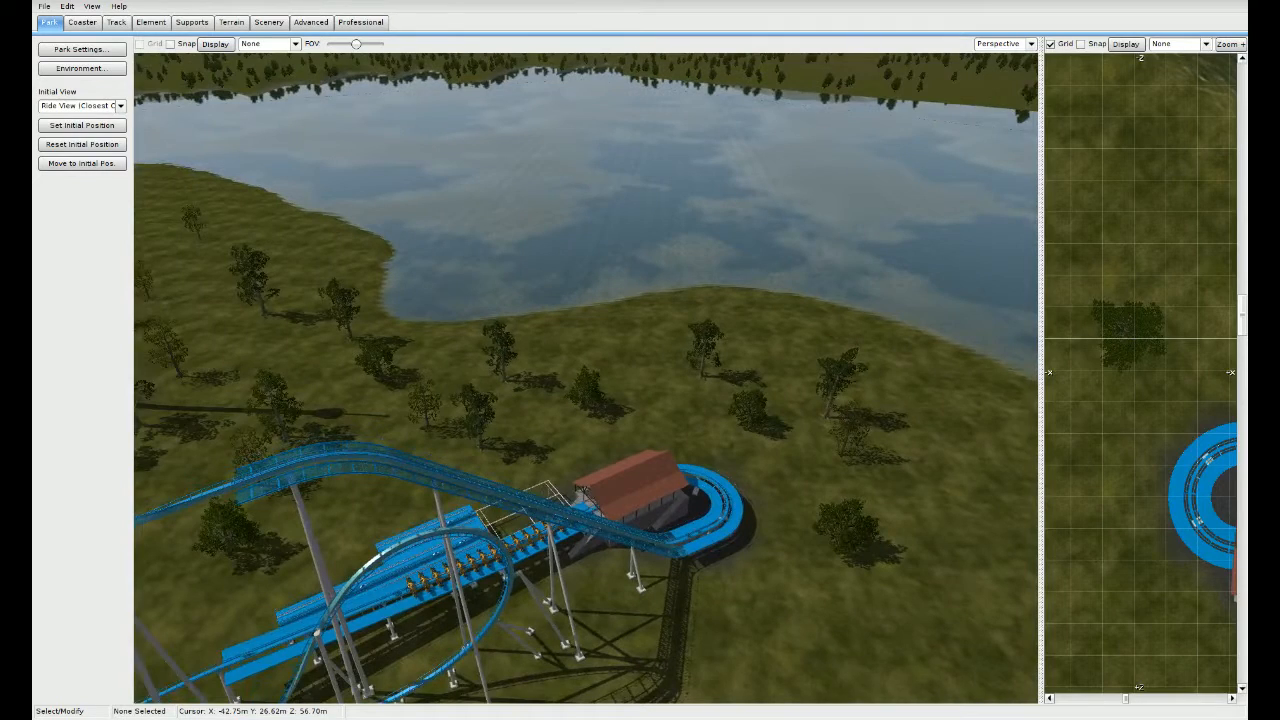
pyautogui.moveTo(586, 378); pyautogui.dragTo(672, 378, button='right')
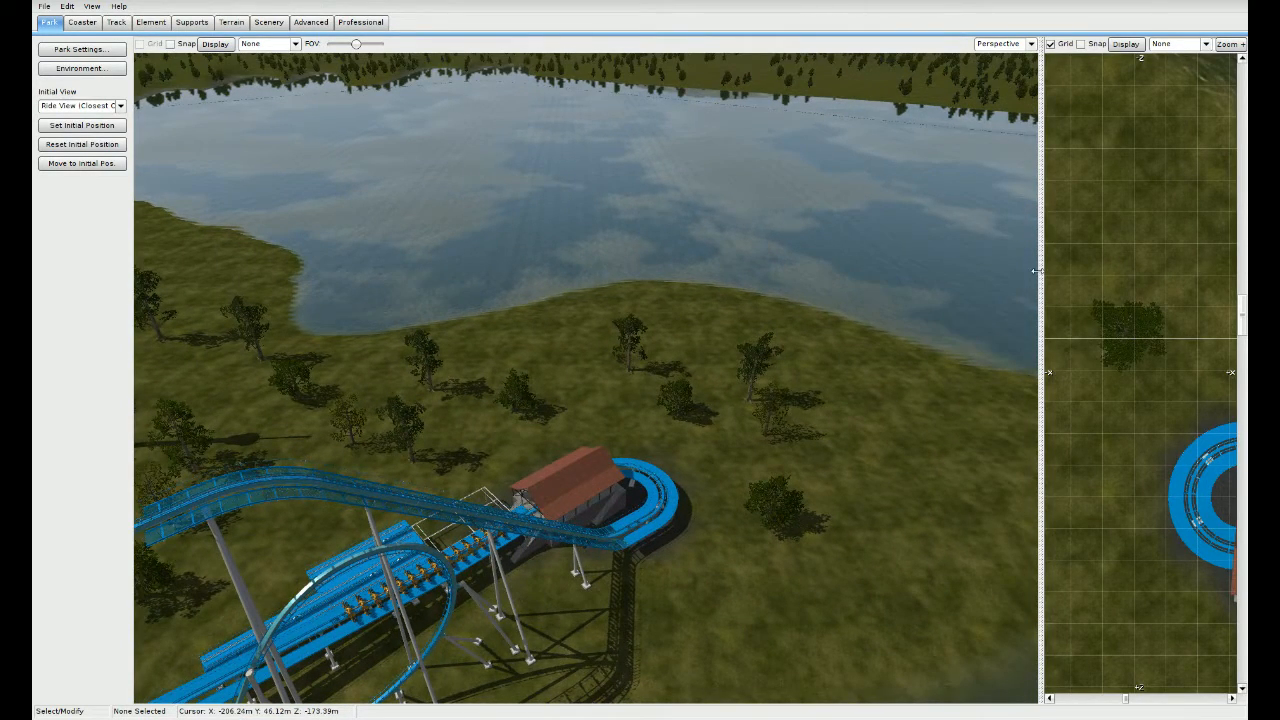
# Step: Enlarge the top view and move two trees westward to clear the ground between the station and the lake
pyautogui.moveTo(1041, 272); pyautogui.dragTo(238, 262)
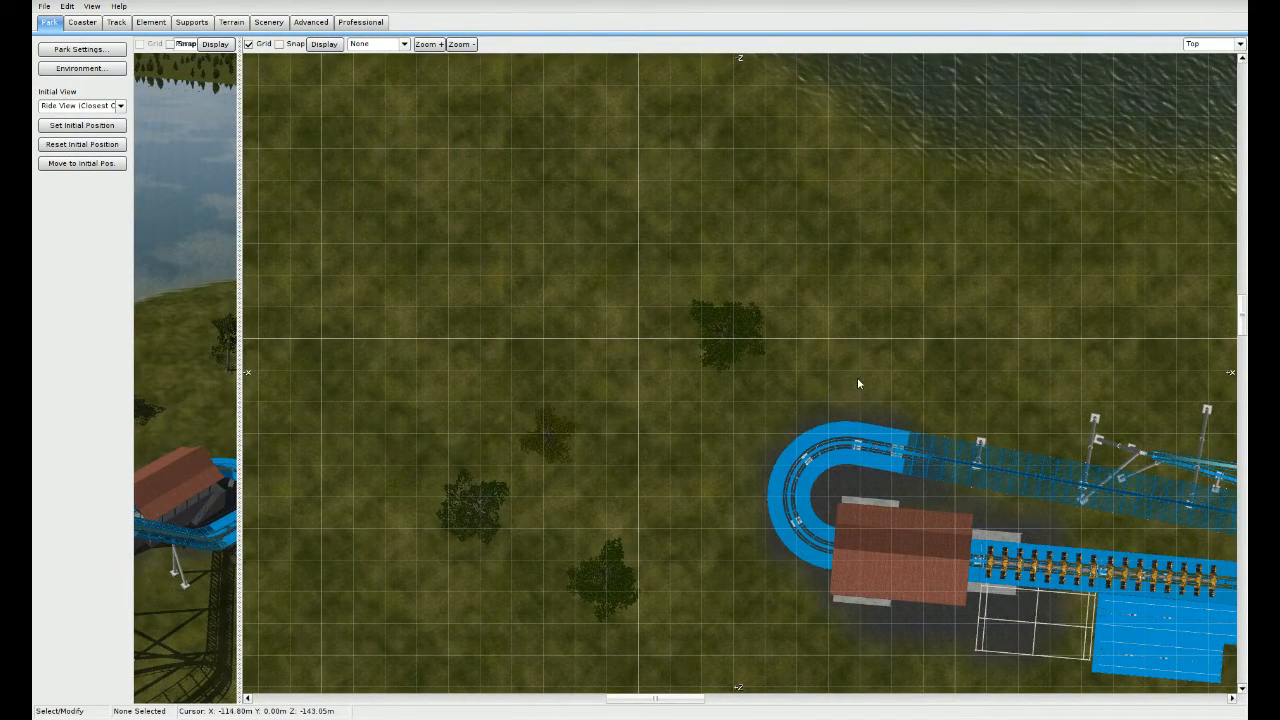
pyautogui.moveTo(935, 394); pyautogui.dragTo(827, 252, button='right')
pyautogui.scroll(-2, 806, 372)
pyautogui.moveTo(787, 532); pyautogui.dragTo(703, 326, button='right')
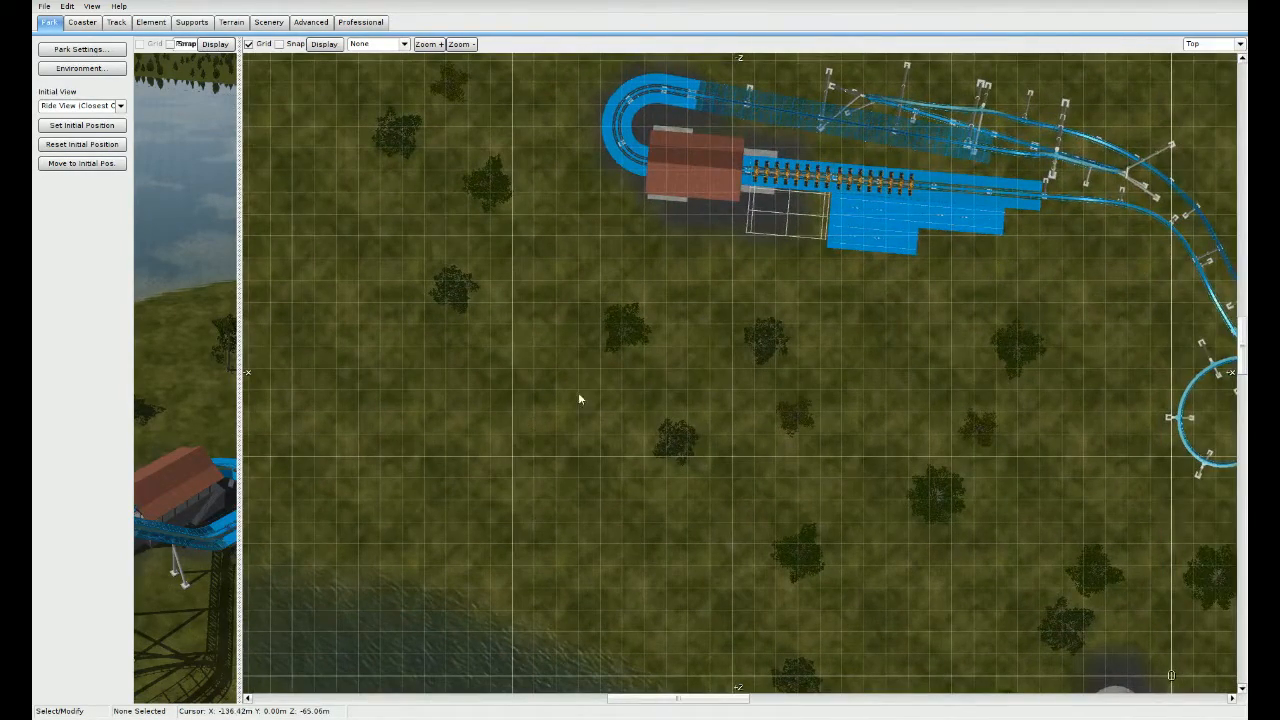
pyautogui.moveTo(582, 397); pyautogui.dragTo(651, 346, button='right')
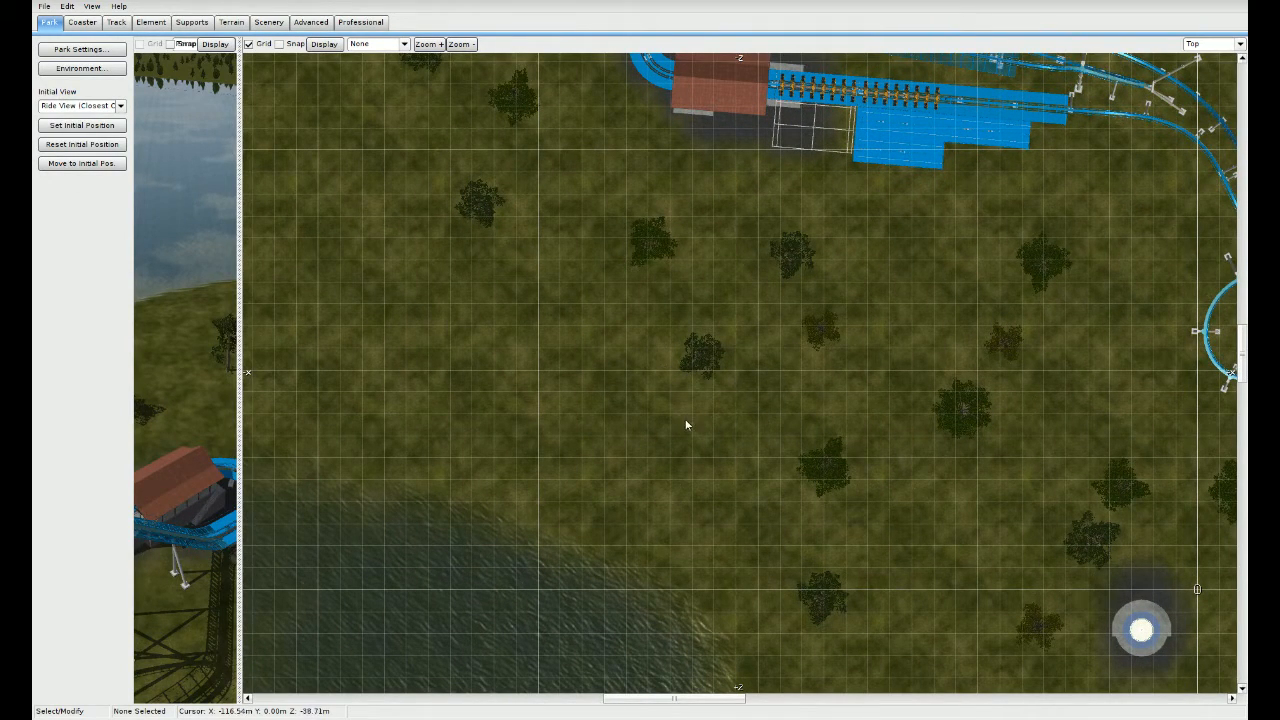
pyautogui.moveTo(711, 358); pyautogui.dragTo(403, 356)
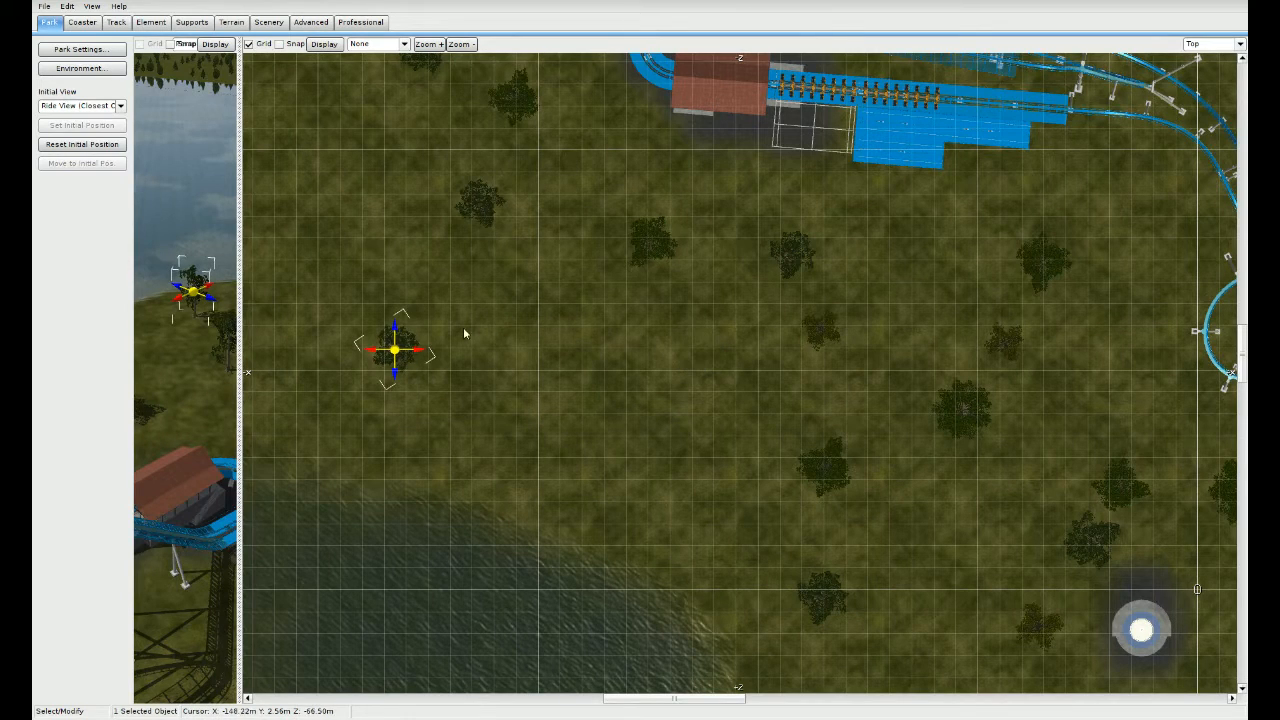
pyautogui.moveTo(641, 250); pyautogui.dragTo(386, 278)
pyautogui.click(632, 342)
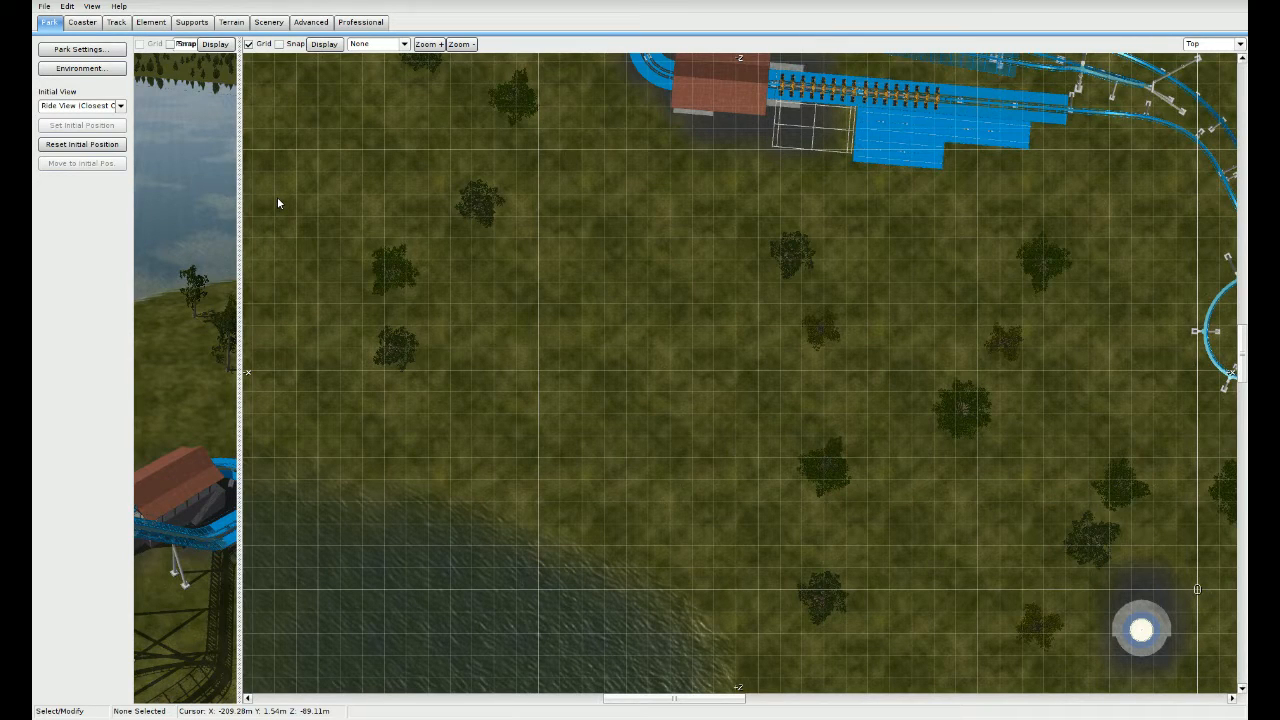
# Step: Start choosing a scenery object and open the Rides group of the scene object library
pyautogui.click(270, 22)
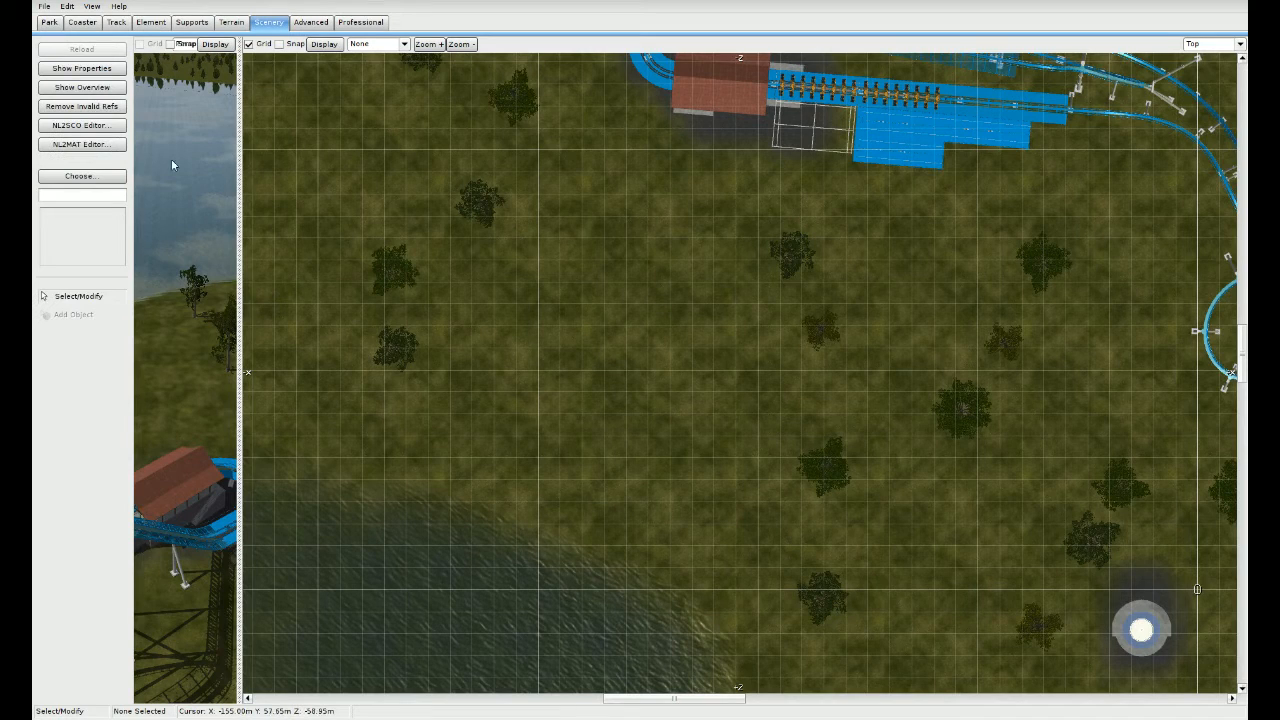
pyautogui.click(112, 177)
pyautogui.click(486, 322)
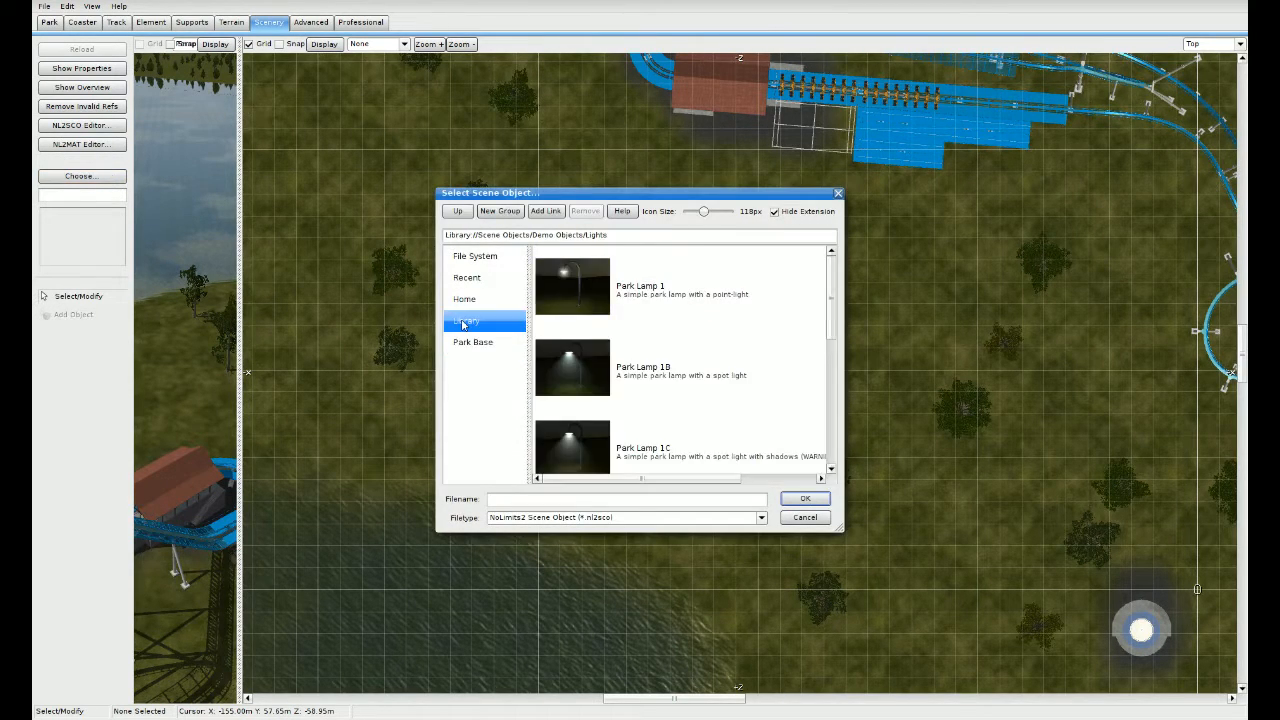
pyautogui.doubleClick(460, 212)
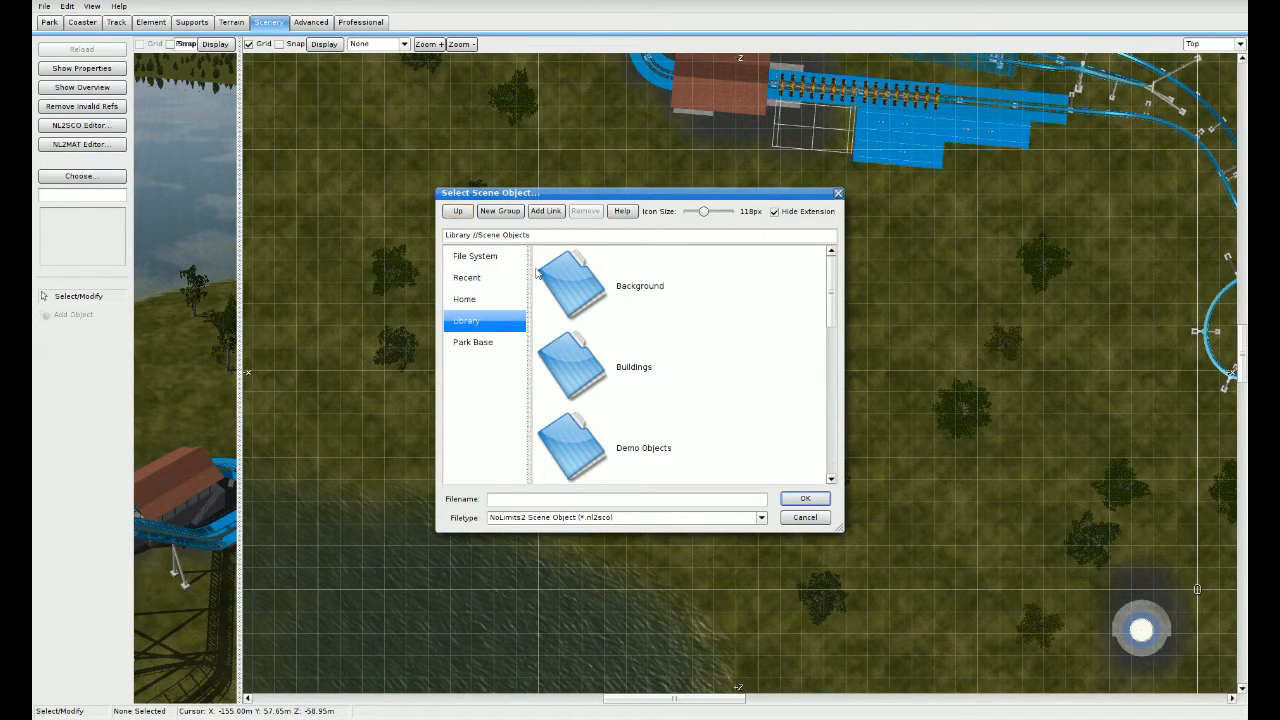
pyautogui.scroll(-3, 567, 340)
pyautogui.scroll(-1, 567, 340)
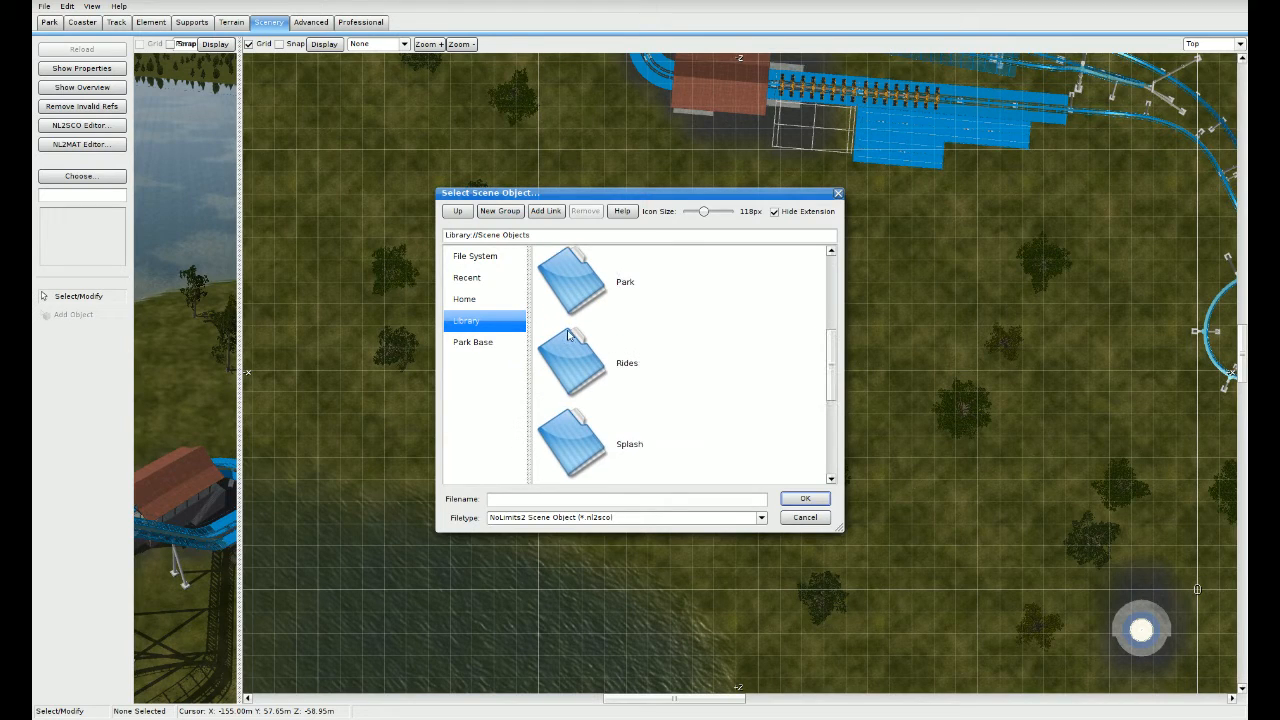
pyautogui.doubleClick(600, 367)
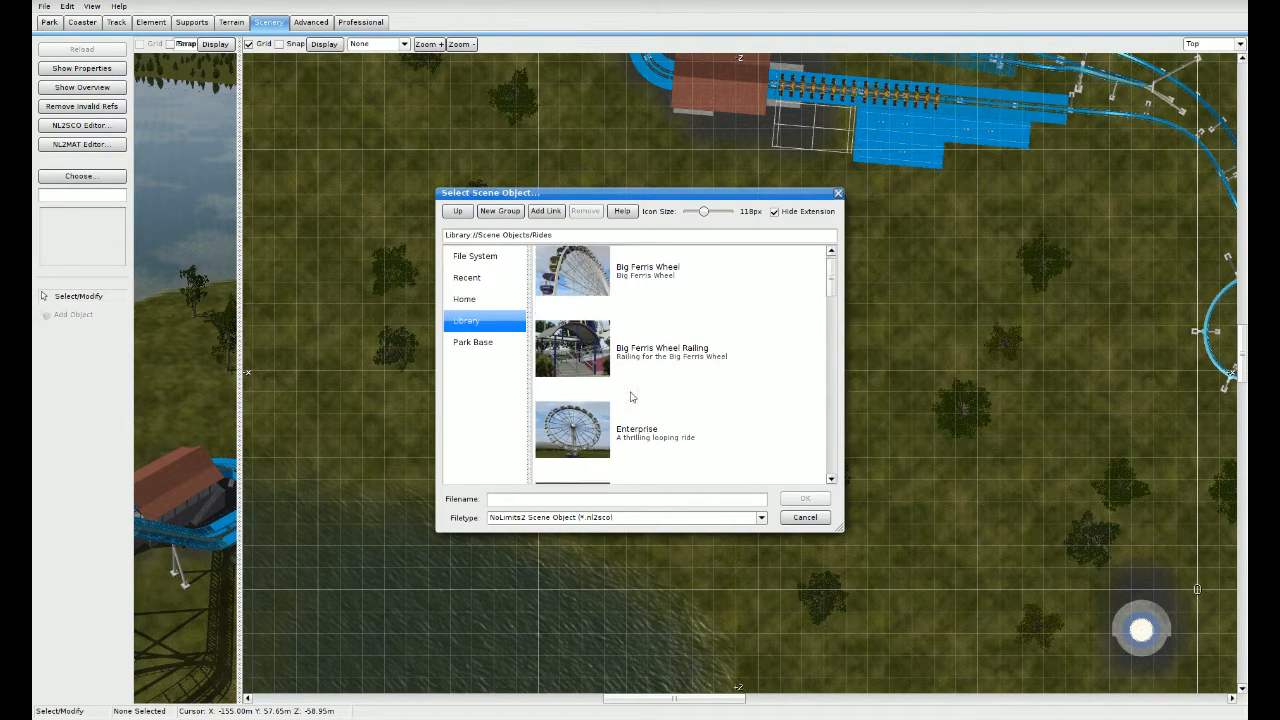
# Step: Choose the Giant Swinging Disc ride as the scene object for placement
pyautogui.scroll(-2, 631, 394)
pyautogui.scroll(-1, 631, 397)
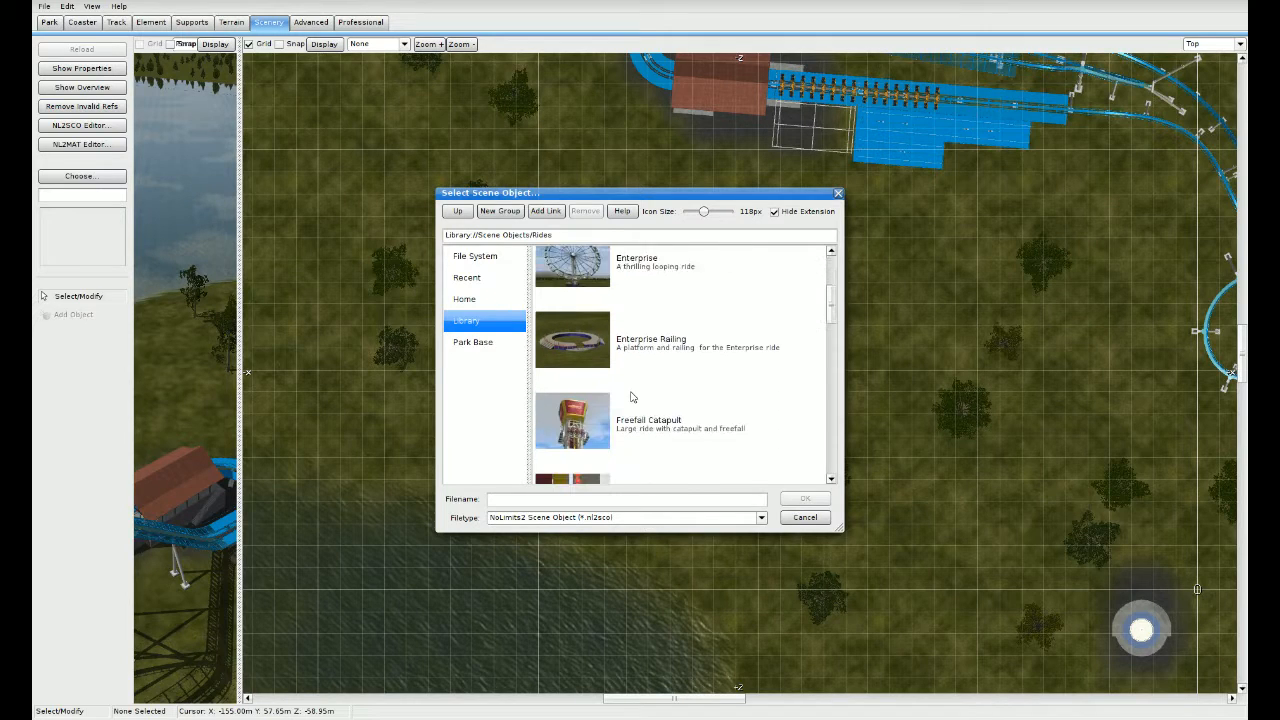
pyautogui.scroll(-3, 631, 397)
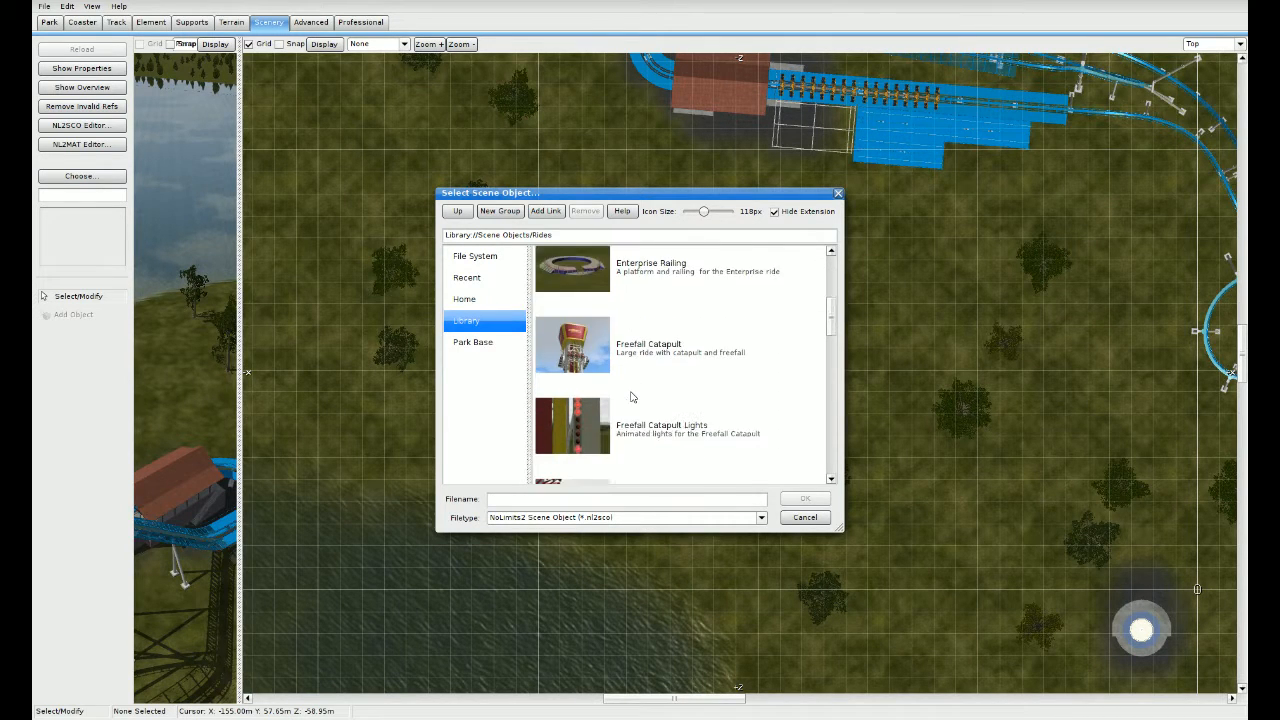
pyautogui.scroll(-3, 631, 397)
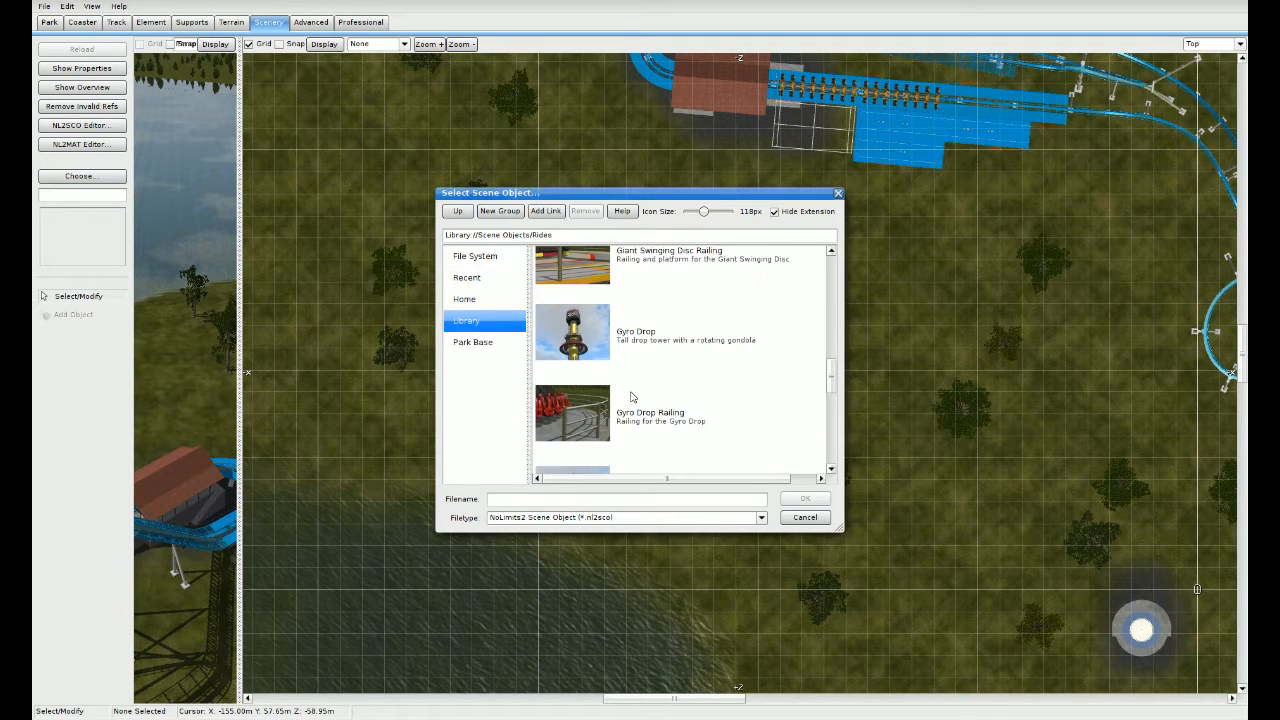
pyautogui.scroll(2, 631, 397)
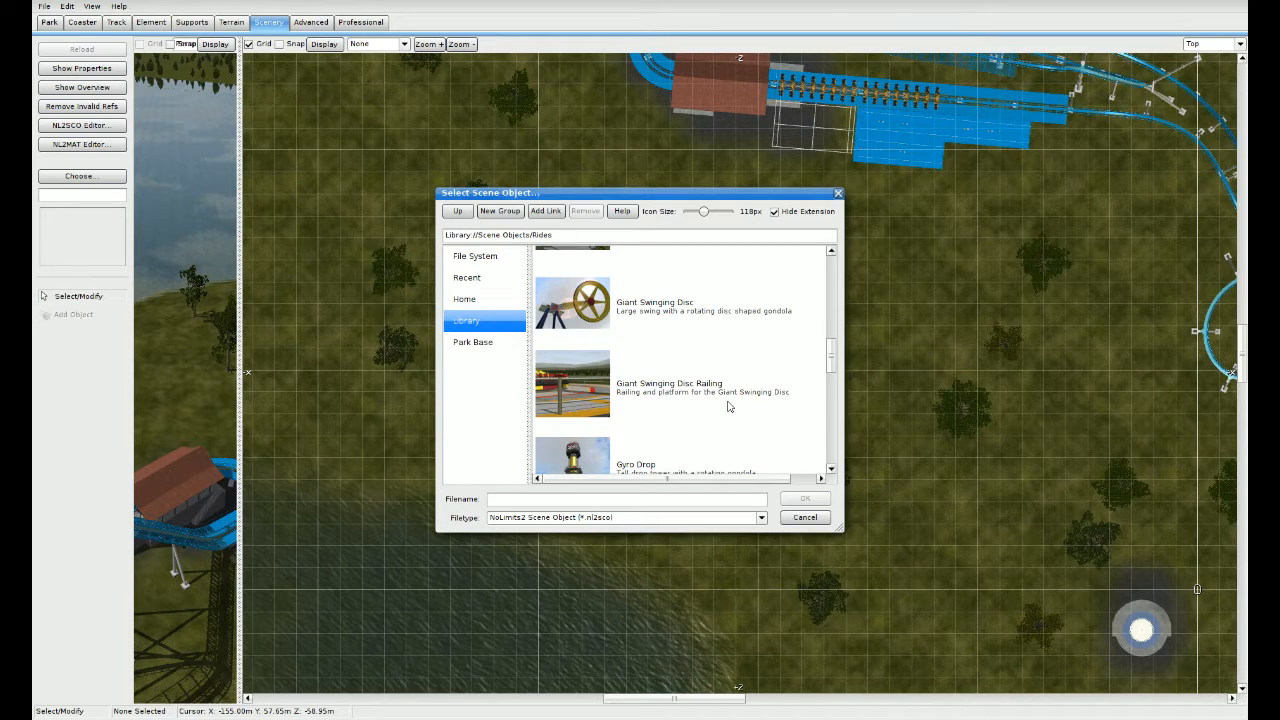
pyautogui.click(600, 322)
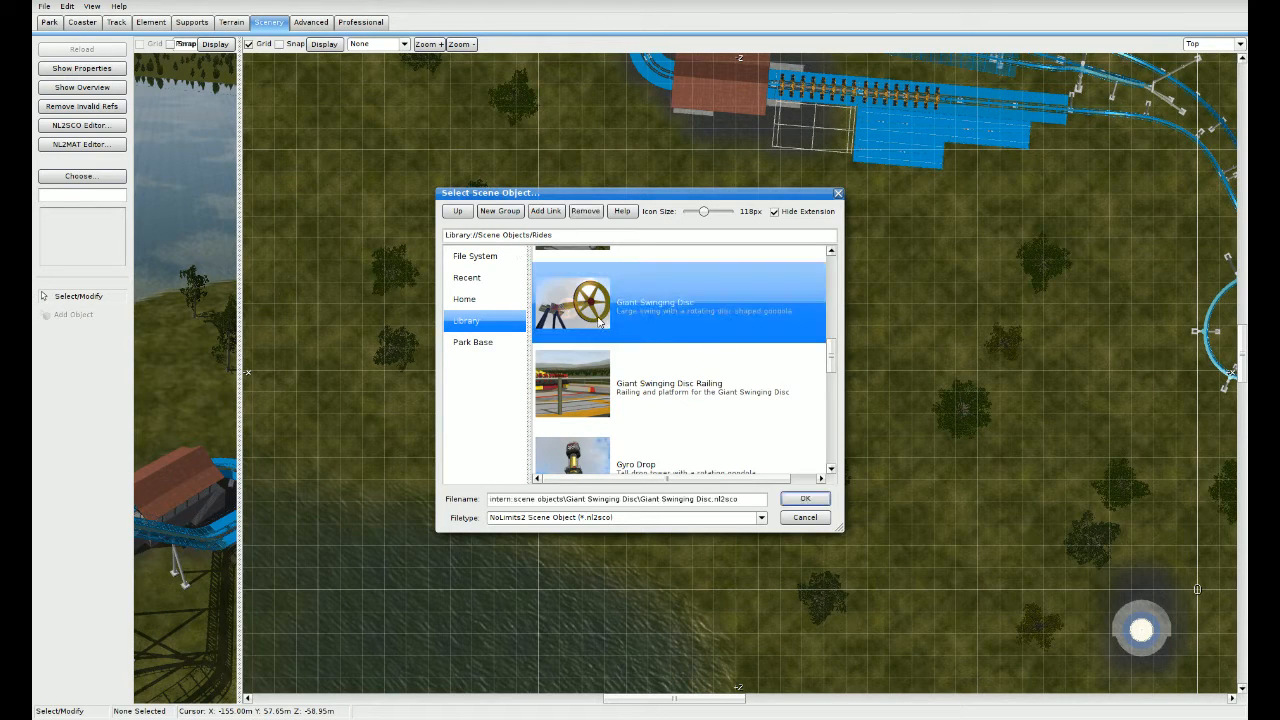
pyautogui.click(806, 499)
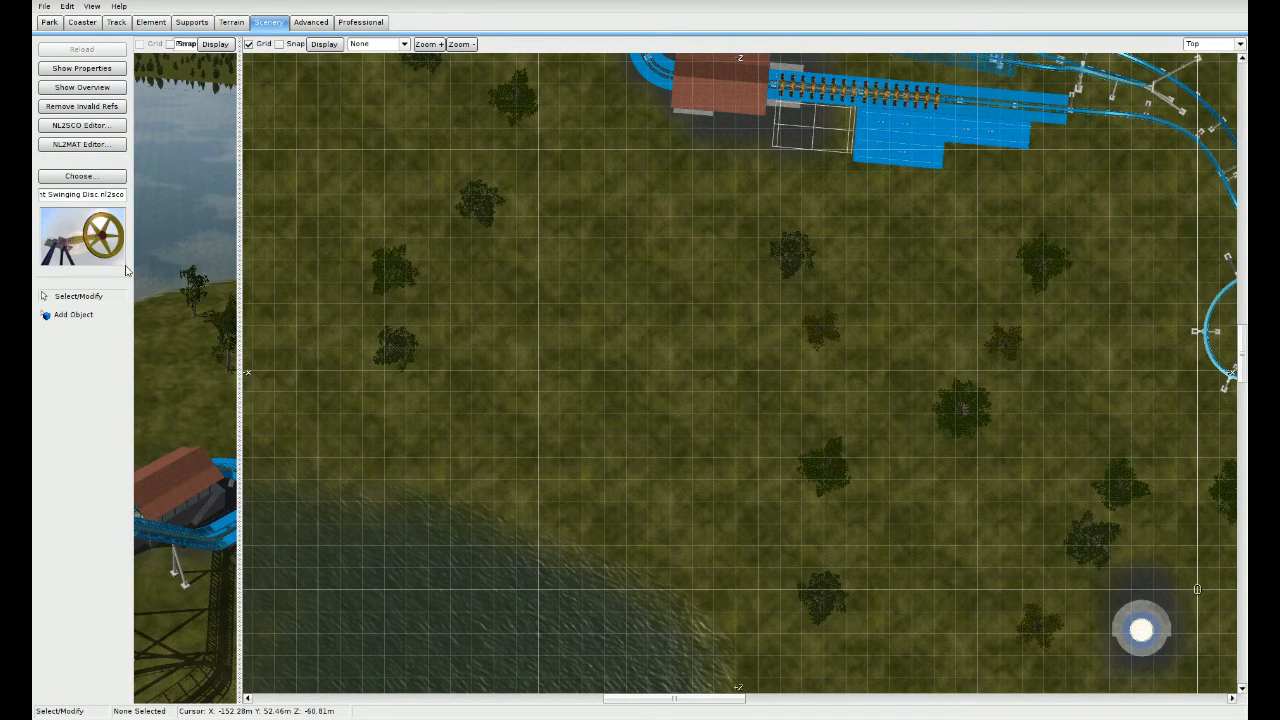
# Step: Place the Giant Swinging Disc on the open ground between the station and the lake, and bring it close in an enlarged perspective view
pyautogui.click(86, 316)
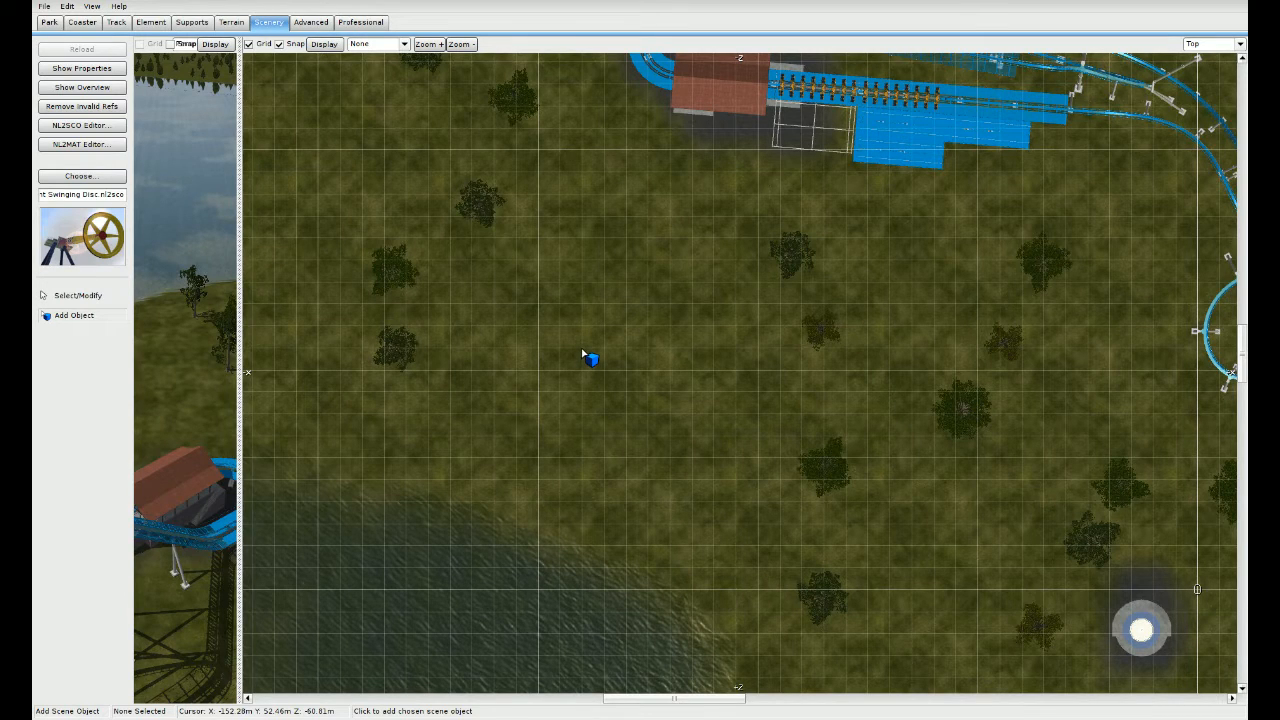
pyautogui.click(584, 355)
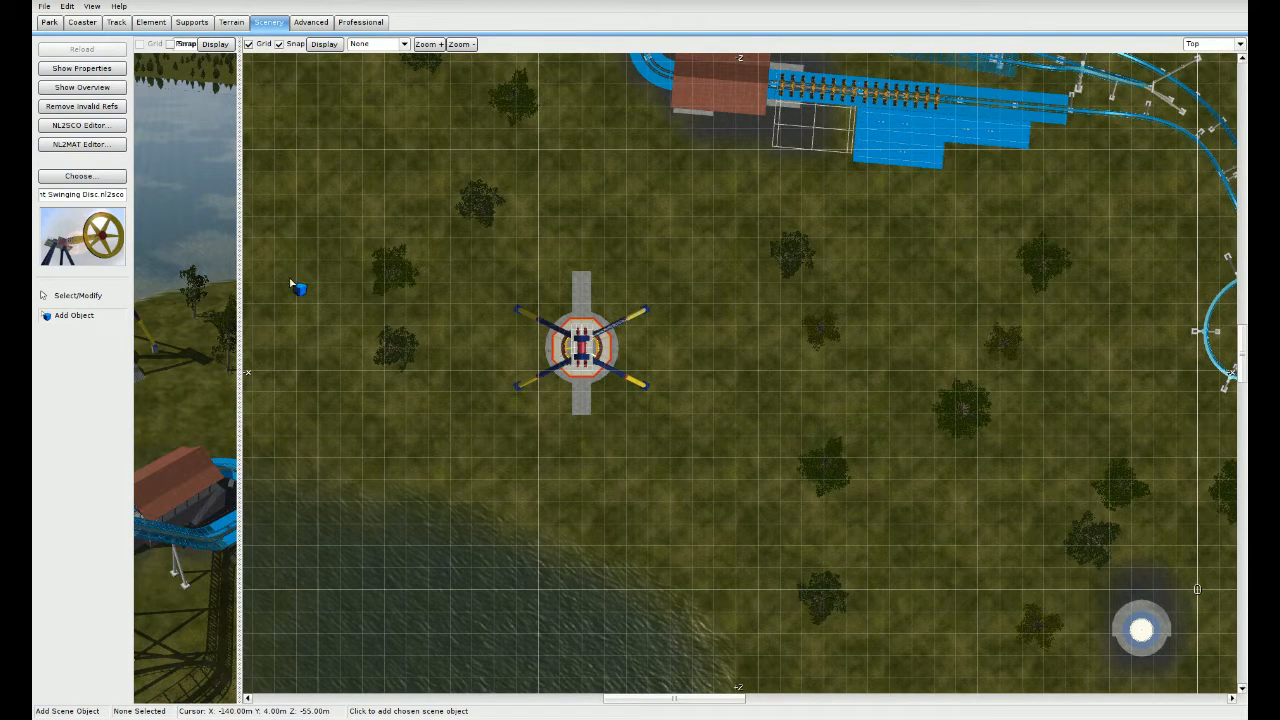
pyautogui.click(78, 295)
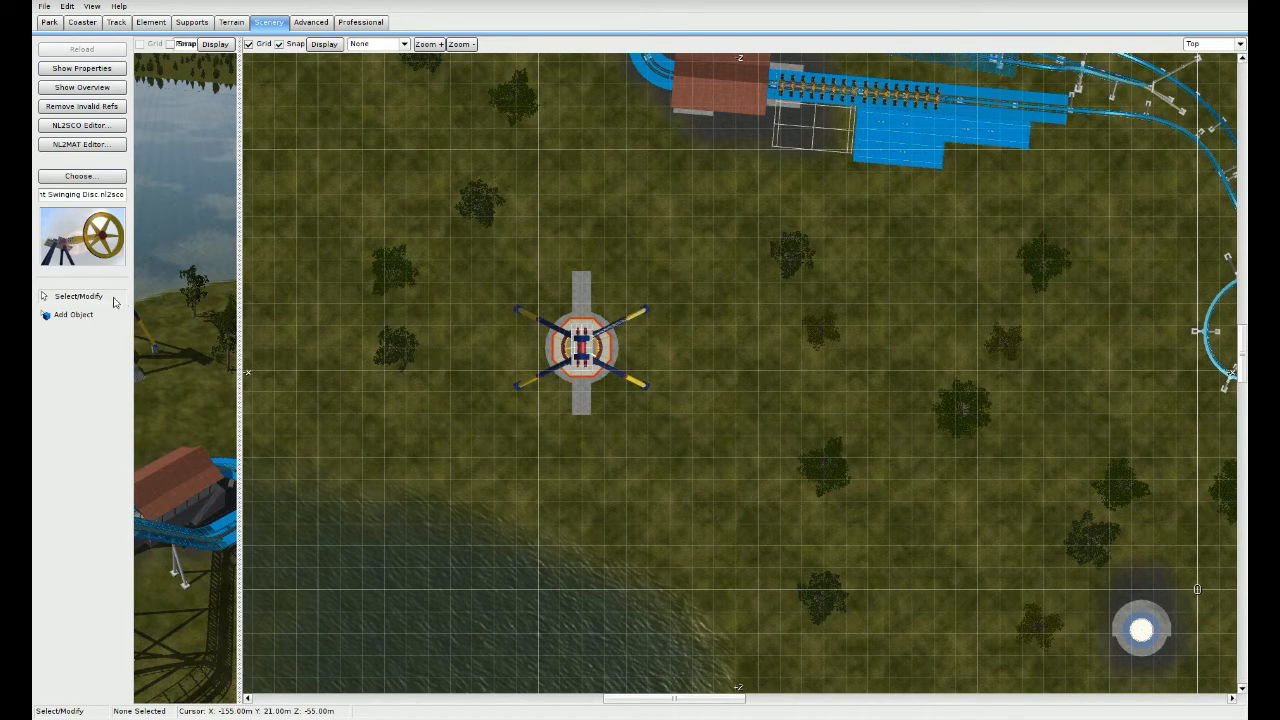
pyautogui.click(604, 374)
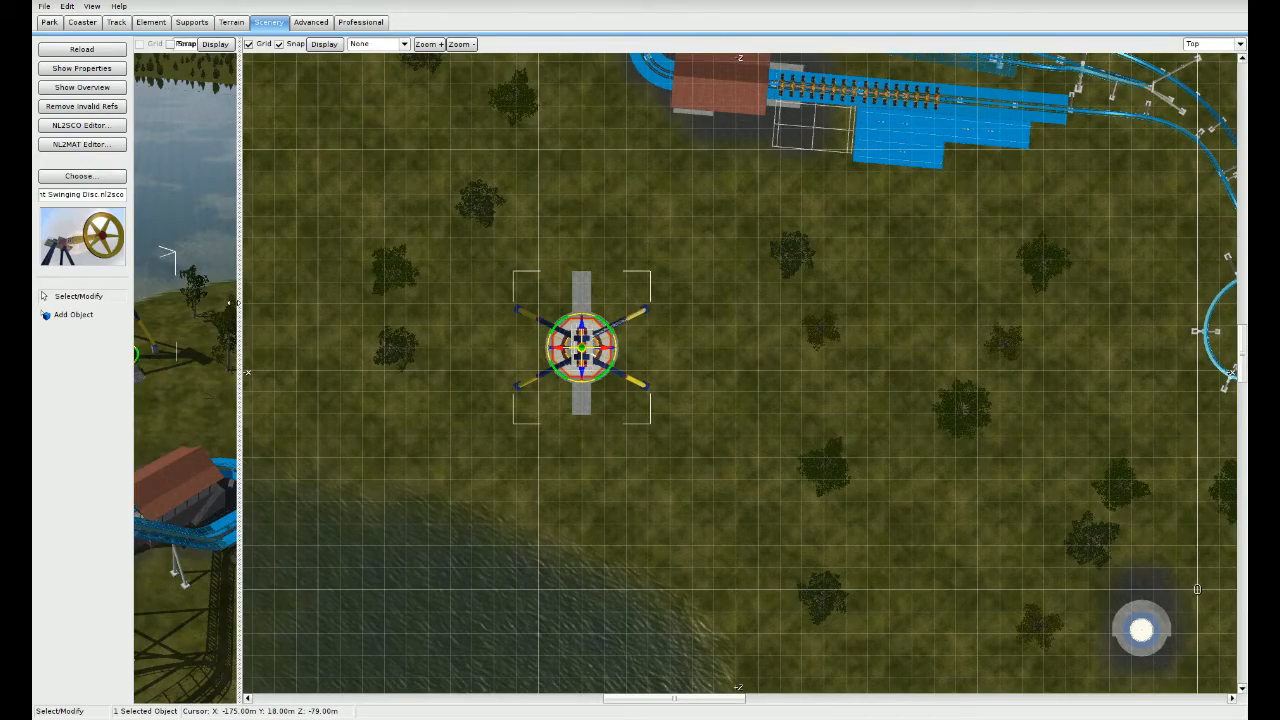
pyautogui.moveTo(239, 370); pyautogui.dragTo(912, 362)
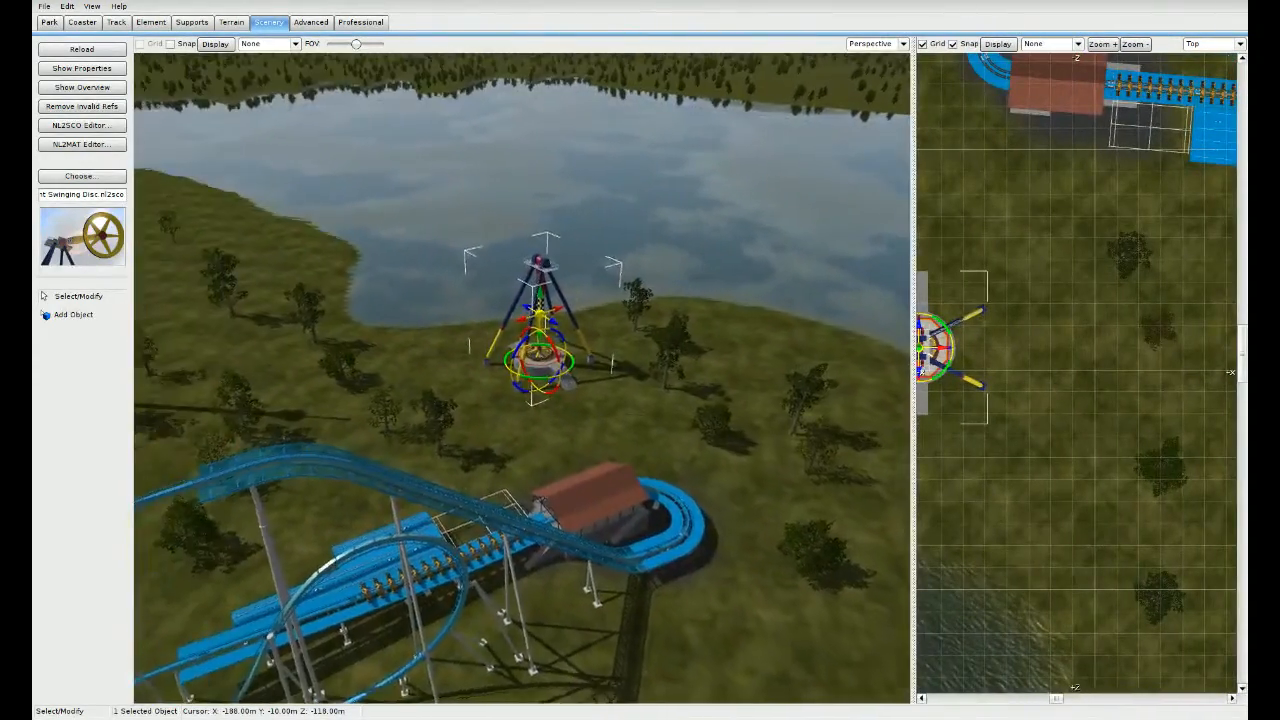
pyautogui.press('w')
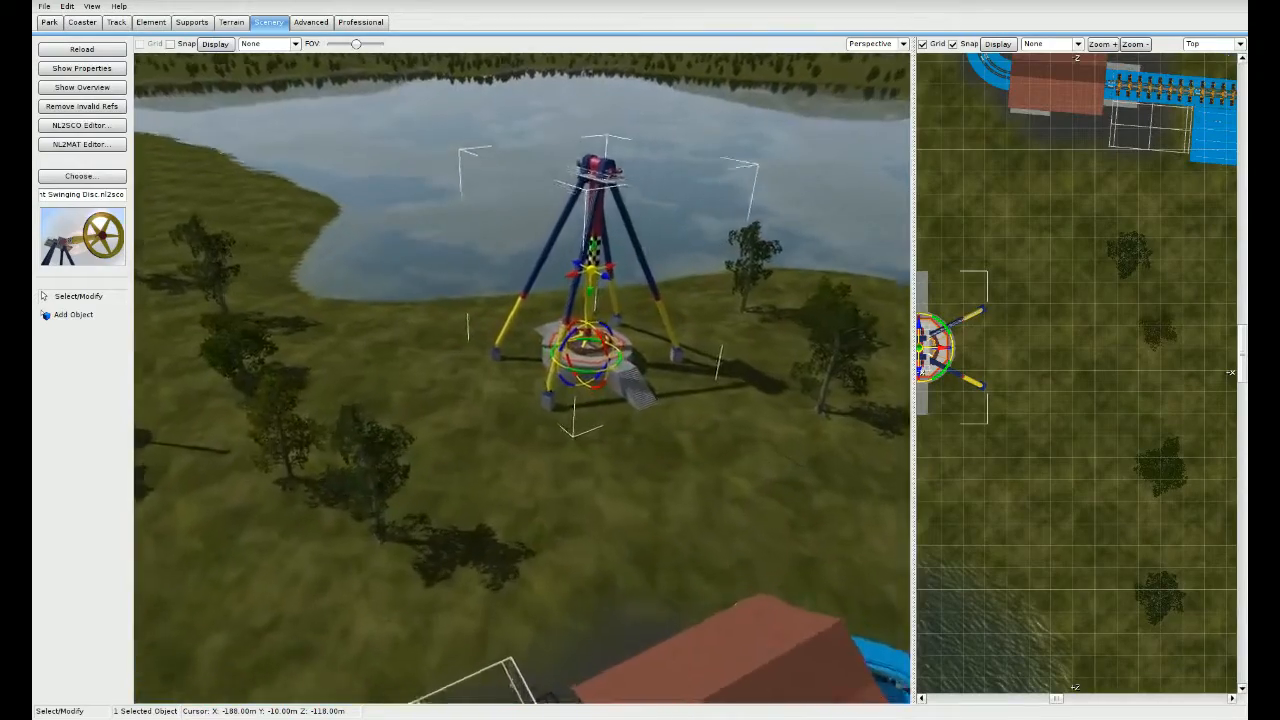
pyautogui.press('w')
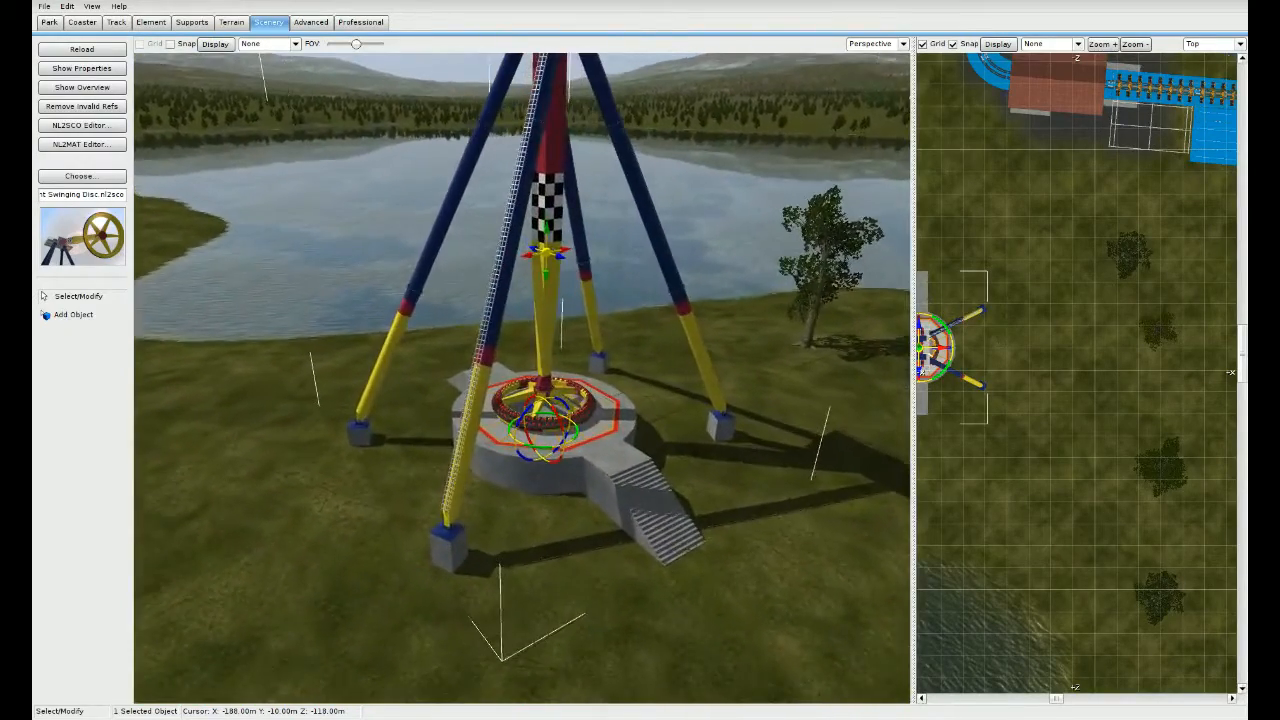
pyautogui.moveTo(681, 409)
pyautogui.mouseDown(button='right')
pyautogui.moveTo(668, 480)
pyautogui.moveTo(681, 409)
pyautogui.mouseUp(button='right')
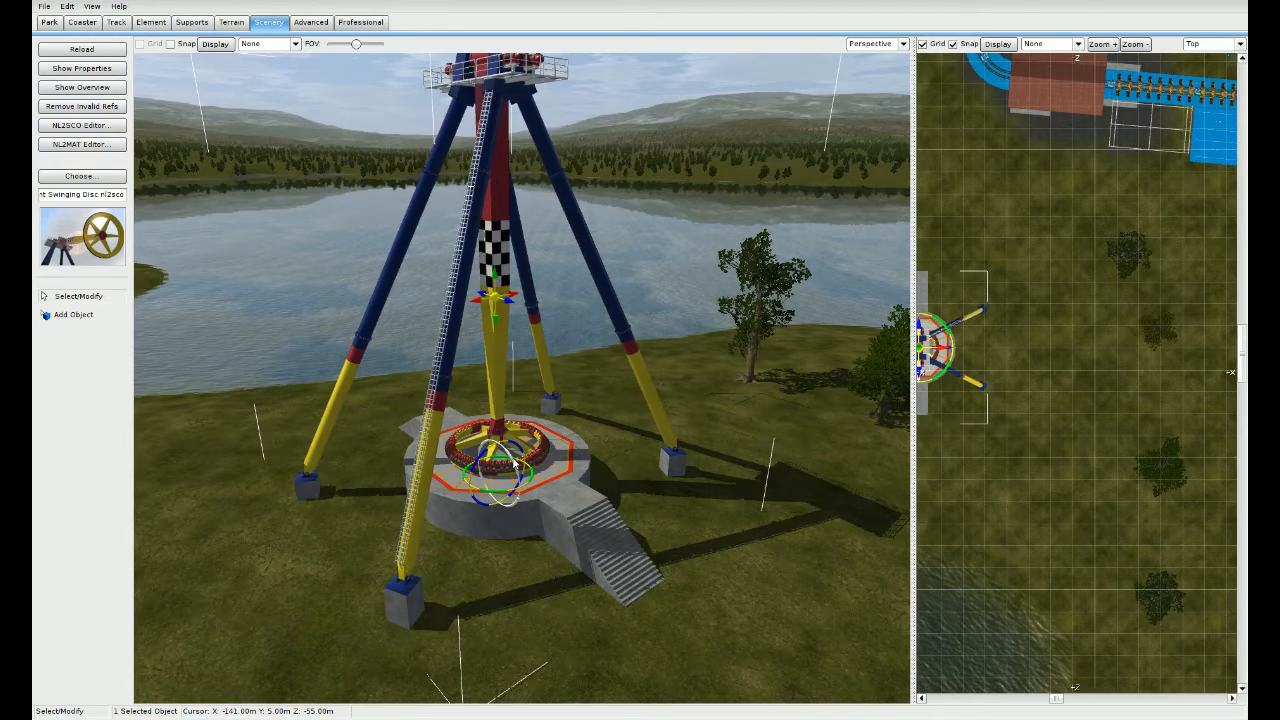
# Step: Try rotating the ride about its tilt and vertical axes with the rotation rings, and undo the rotations
pyautogui.moveTo(514, 463); pyautogui.dragTo(562, 558)
pyautogui.hotkey('ctrl', 'z')
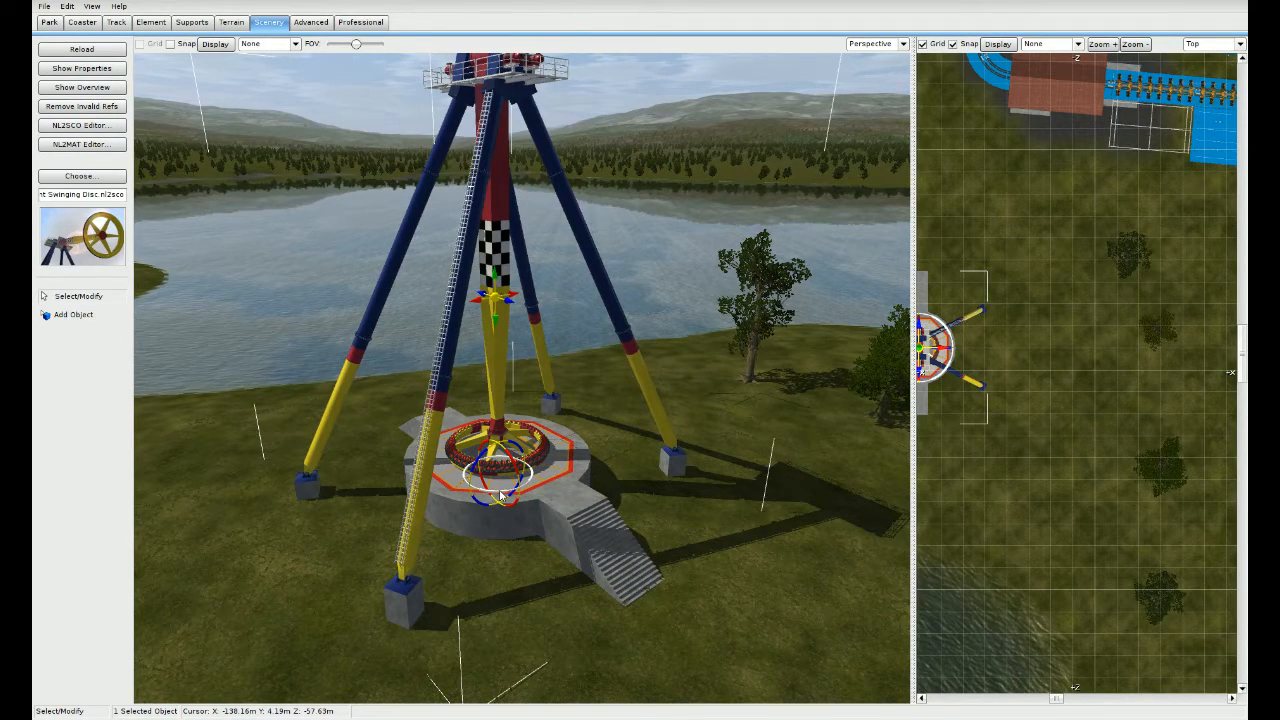
pyautogui.moveTo(501, 494); pyautogui.dragTo(597, 487)
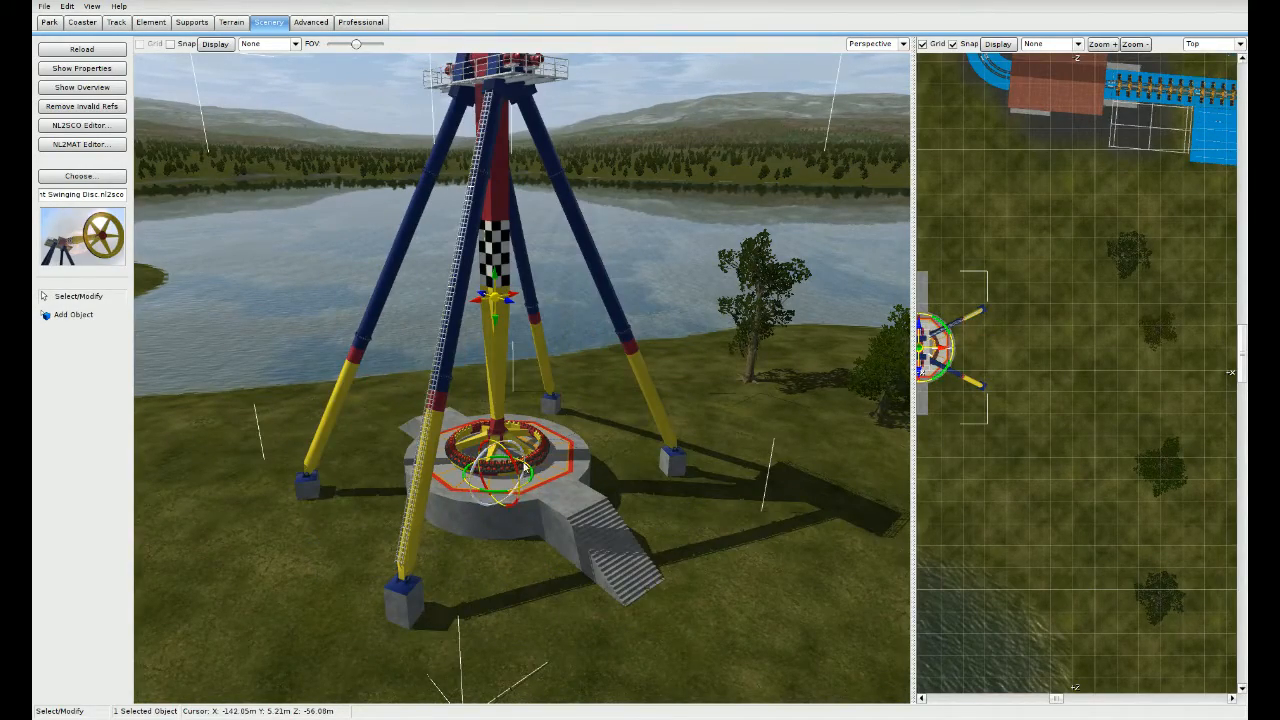
pyautogui.moveTo(523, 458); pyautogui.dragTo(587, 489)
pyautogui.hotkey('ctrl', 'z')
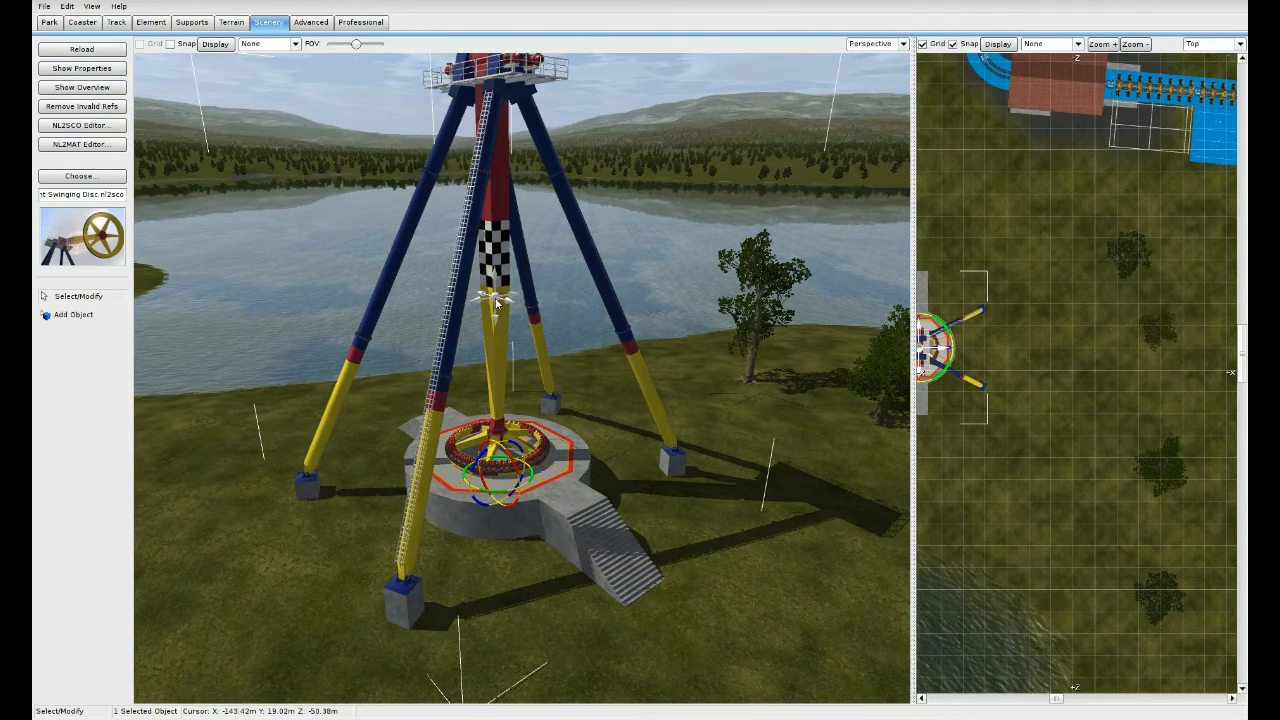
# Step: Shift the ride slightly toward the station and rotate it a quarter turn about its vertical axis in the top view
pyautogui.moveTo(496, 303); pyautogui.dragTo(493, 258)
pyautogui.moveTo(510, 306)
pyautogui.mouseDown()
pyautogui.moveTo(661, 376)
pyautogui.moveTo(453, 332)
pyautogui.moveTo(425, 443)
pyautogui.moveTo(367, 431)
pyautogui.moveTo(630, 328)
pyautogui.moveTo(552, 347)
pyautogui.moveTo(477, 323)
pyautogui.moveTo(545, 370)
pyautogui.moveTo(507, 290)
pyautogui.moveTo(505, 315)
pyautogui.moveTo(400, 327)
pyautogui.moveTo(534, 290)
pyautogui.moveTo(443, 314)
pyautogui.moveTo(505, 330)
pyautogui.moveTo(508, 300)
pyautogui.moveTo(503, 349)
pyautogui.moveTo(505, 300)
pyautogui.moveTo(504, 328)
pyautogui.mouseUp()
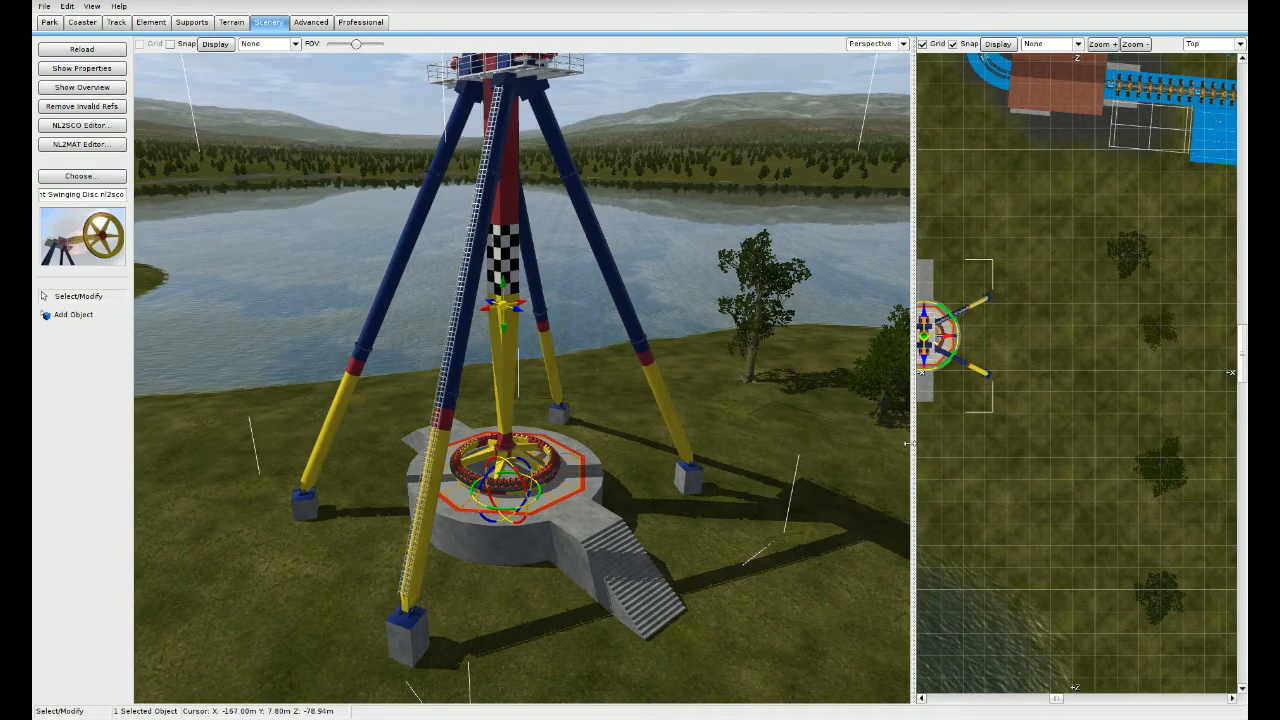
pyautogui.moveTo(910, 443); pyautogui.dragTo(463, 445)
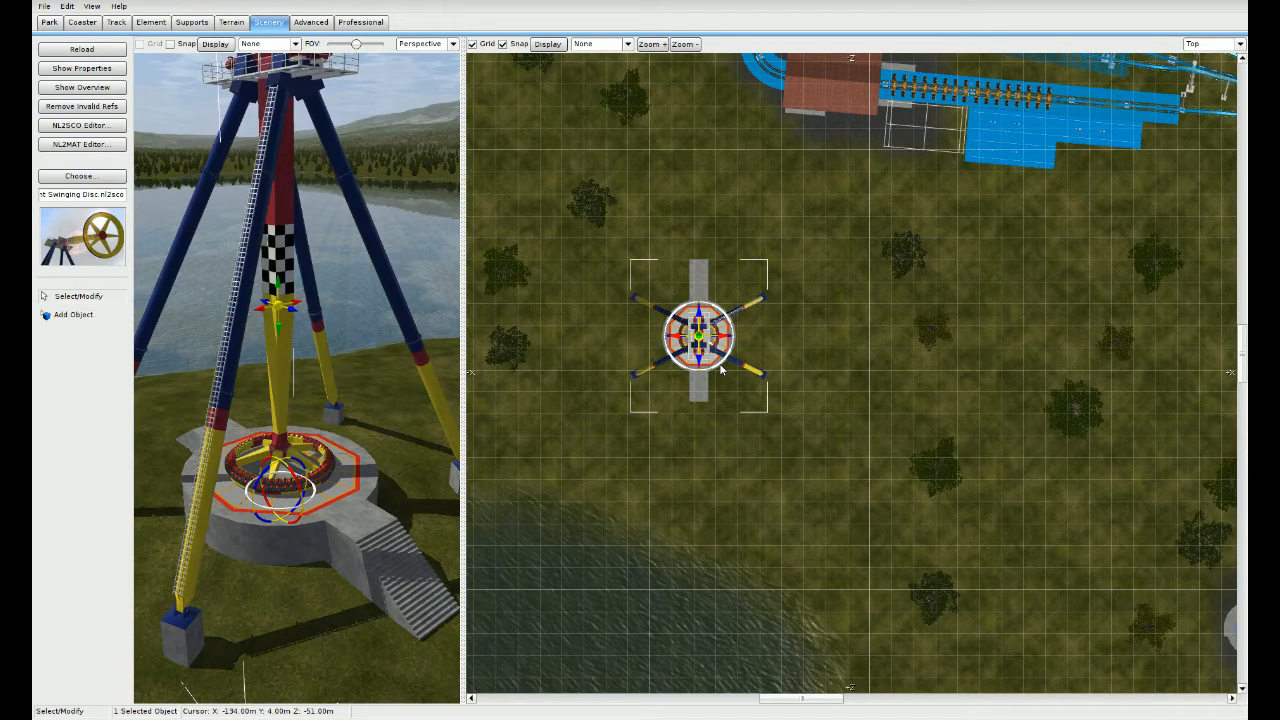
pyautogui.moveTo(737, 366); pyautogui.dragTo(871, 357)
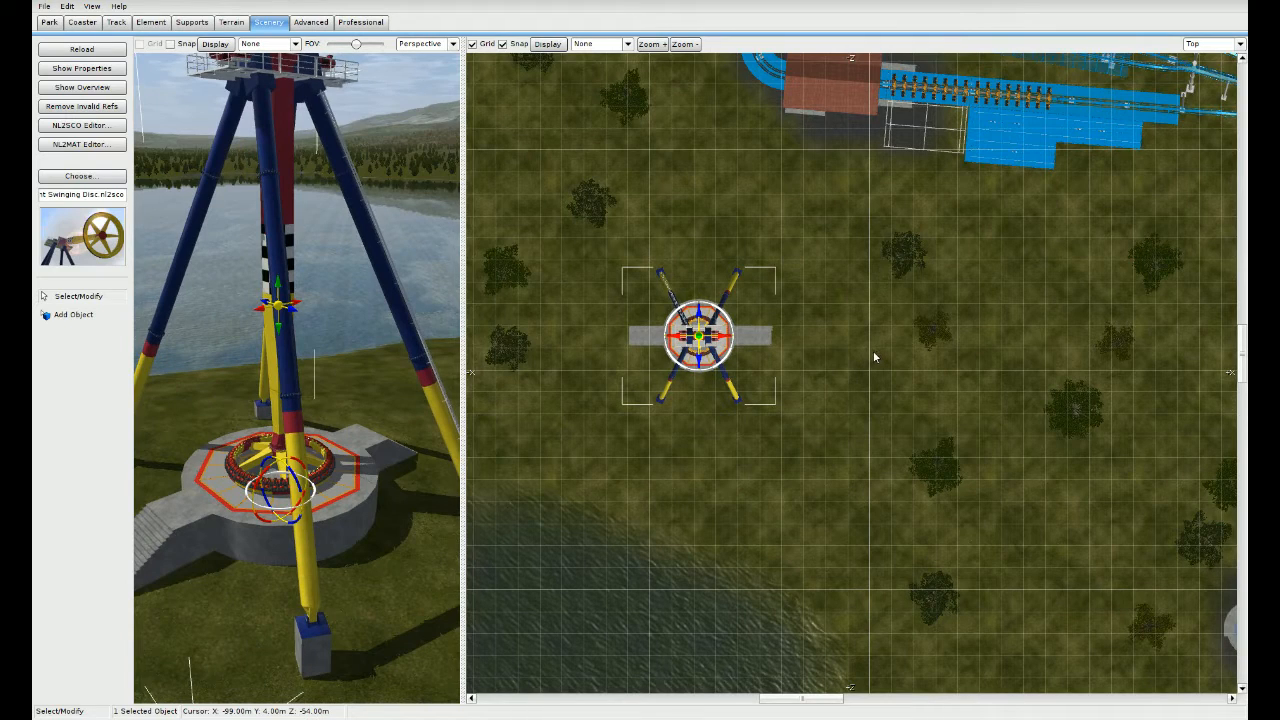
pyautogui.click(729, 487)
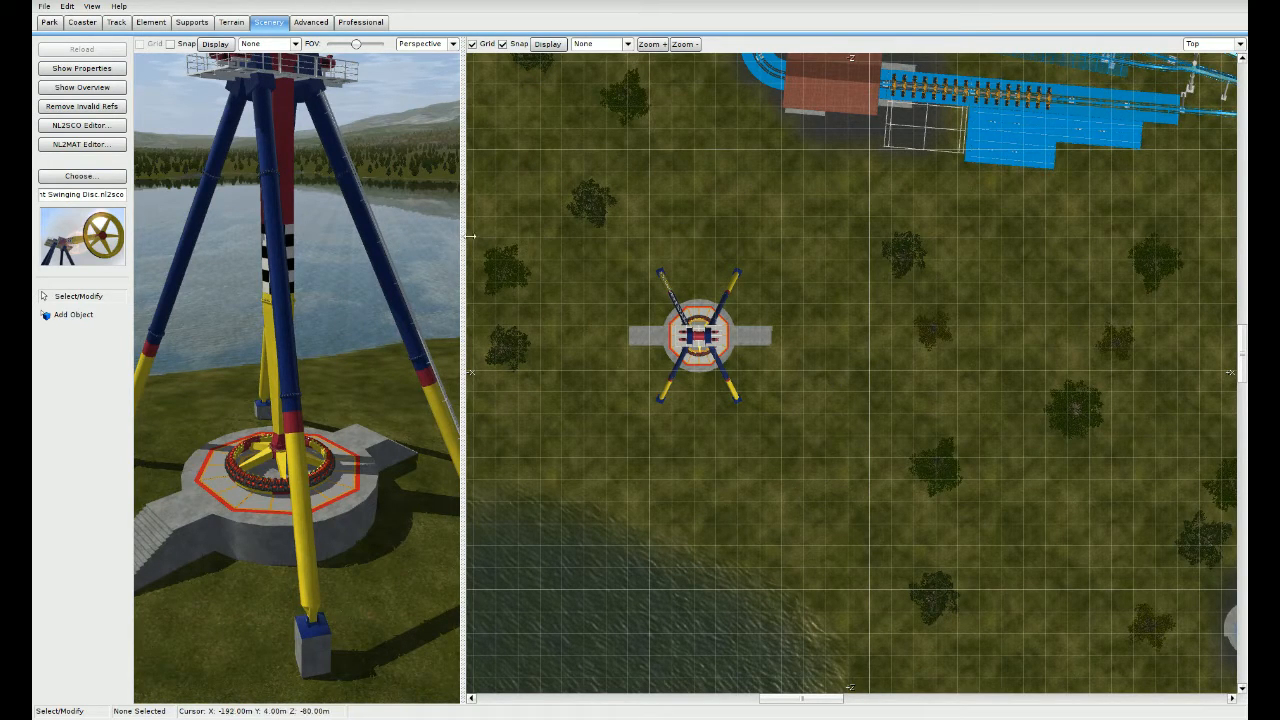
# Step: Examine the ride's gondola, concrete platform and entrance stairs up close in a wider perspective view
pyautogui.moveTo(463, 242); pyautogui.dragTo(660, 254)
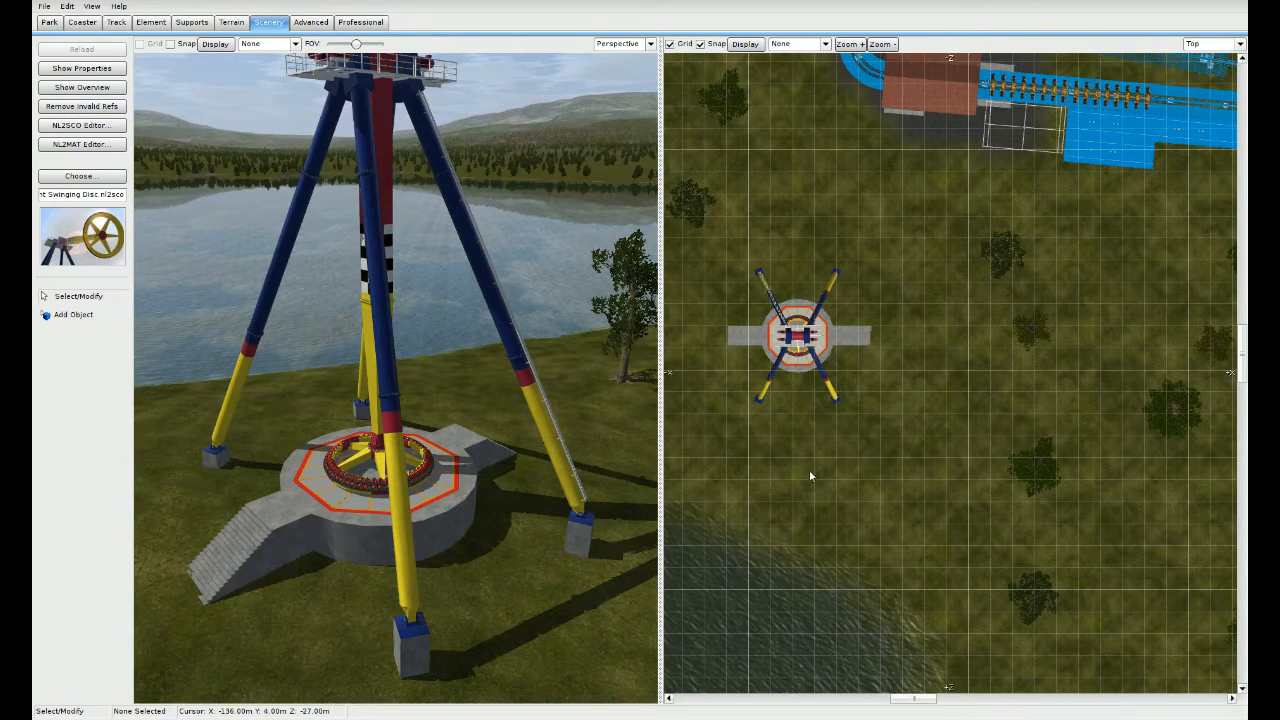
pyautogui.press('w')
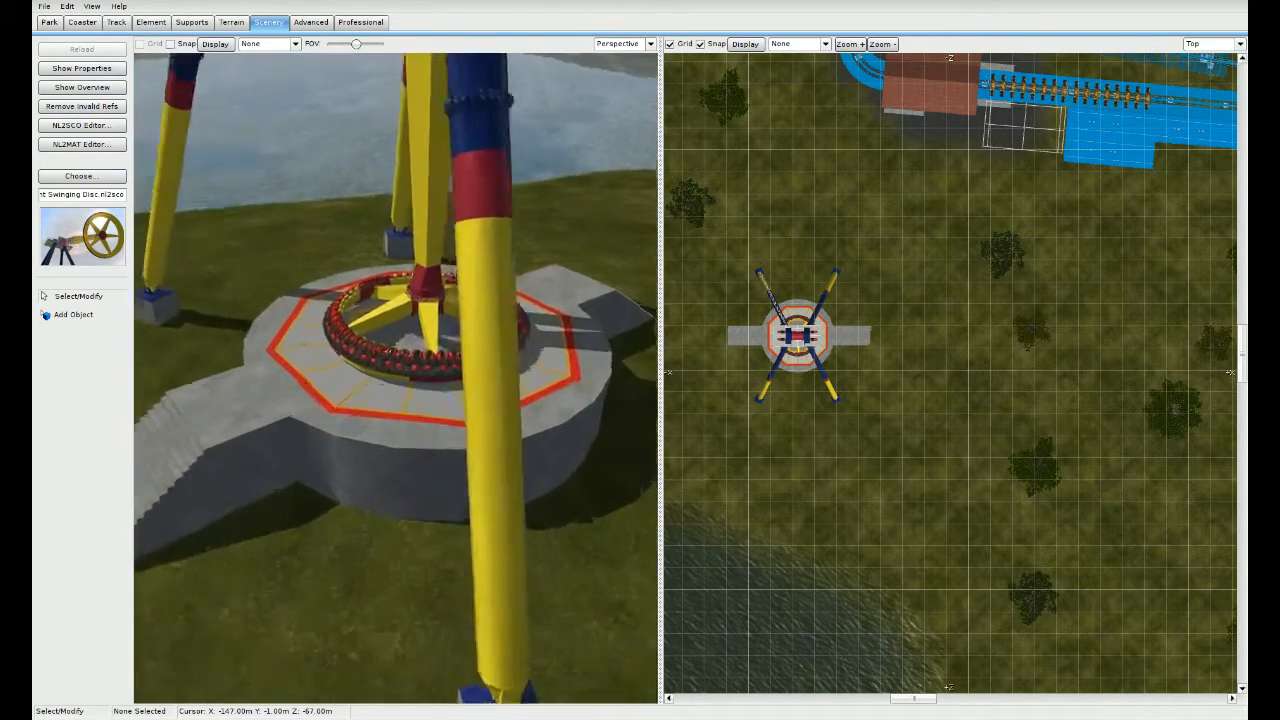
pyautogui.press('s')
pyautogui.press('a')
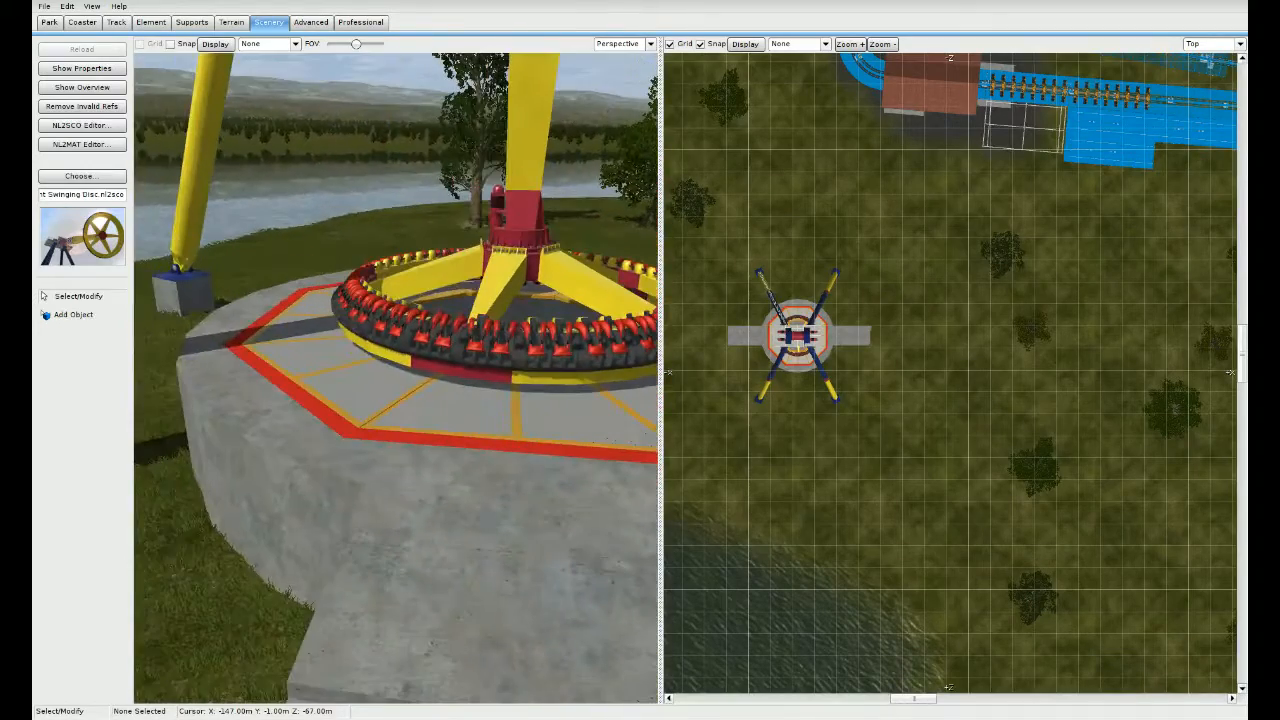
pyautogui.press('s')
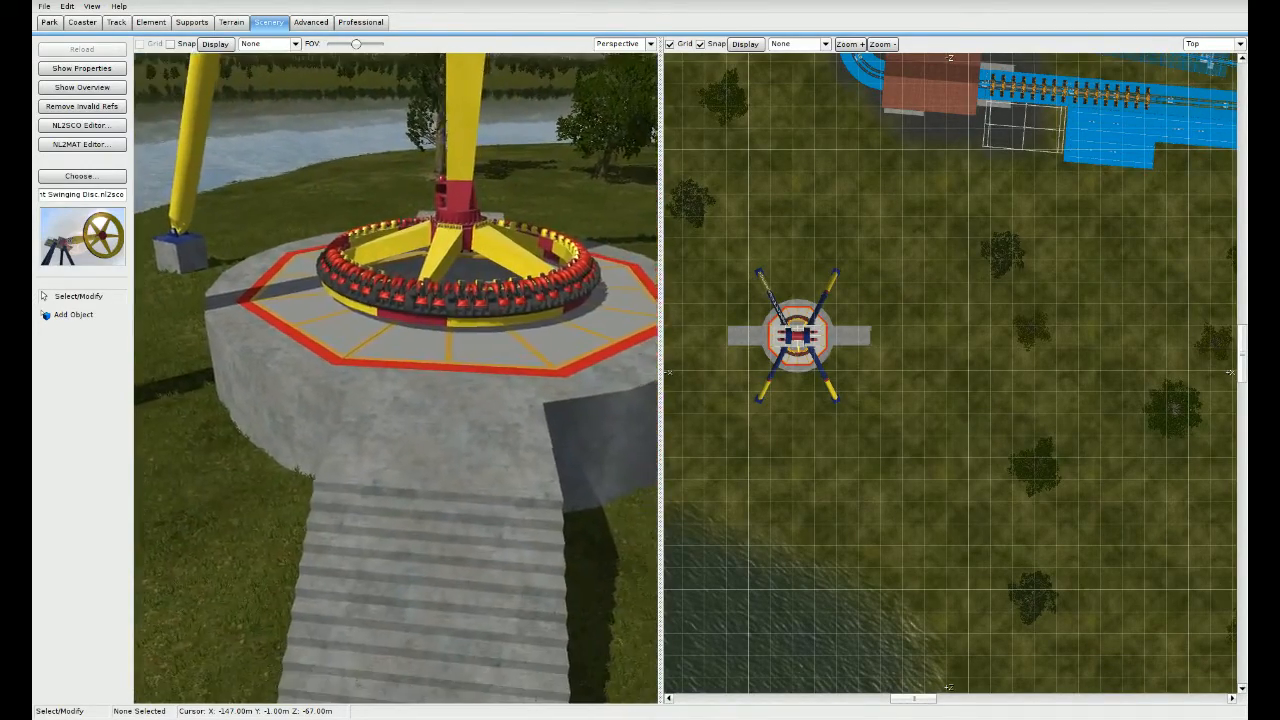
pyautogui.press('d')
pyautogui.moveTo(406, 559); pyautogui.dragTo(480, 500, button='right')
pyautogui.press('w')
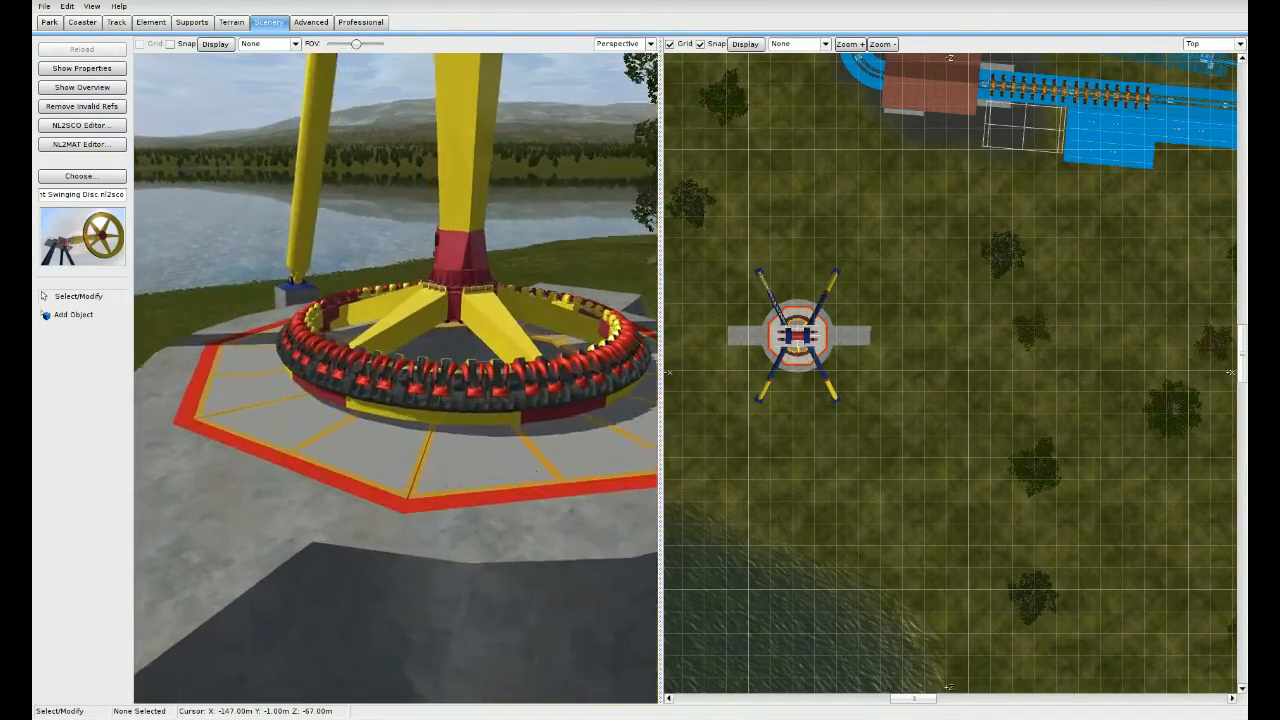
pyautogui.press('a')
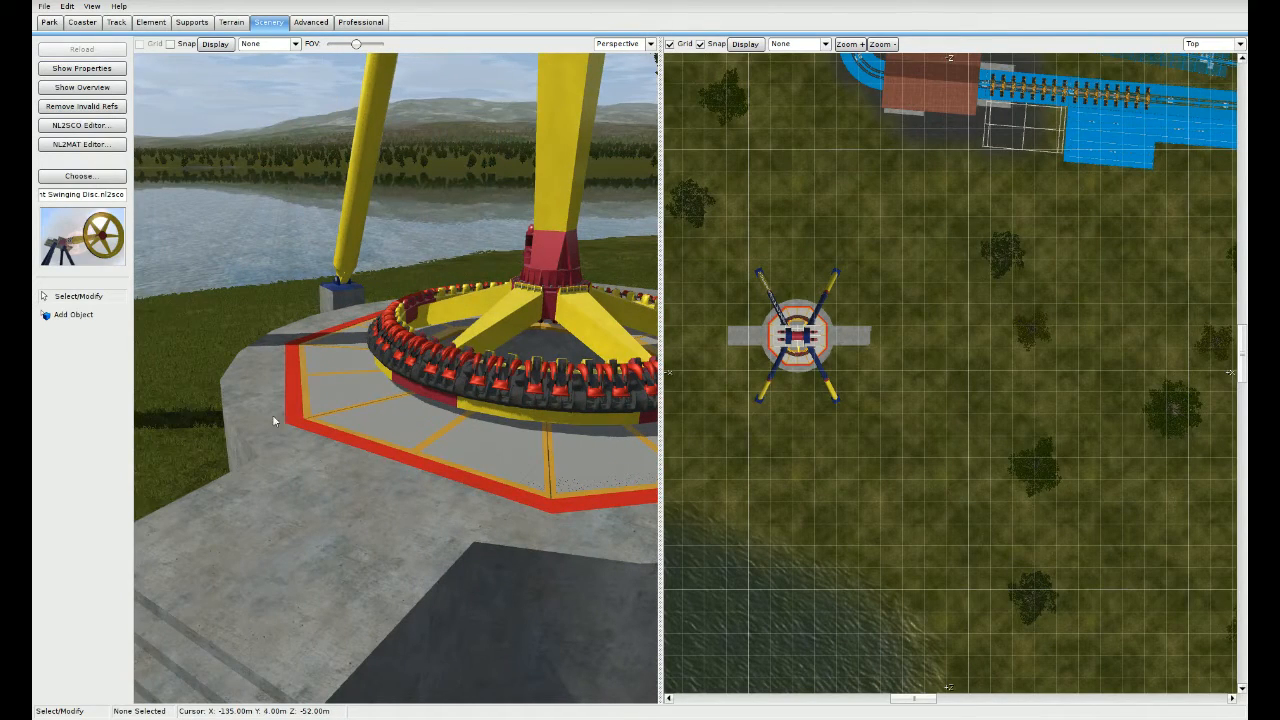
pyautogui.press('s')
pyautogui.moveTo(474, 491); pyautogui.dragTo(478, 442, button='right')
pyautogui.press('a')
# Step: Lower the Giant Swinging Disc until its support footings are sunk into the ground
pyautogui.click(472, 480)
pyautogui.press('s')
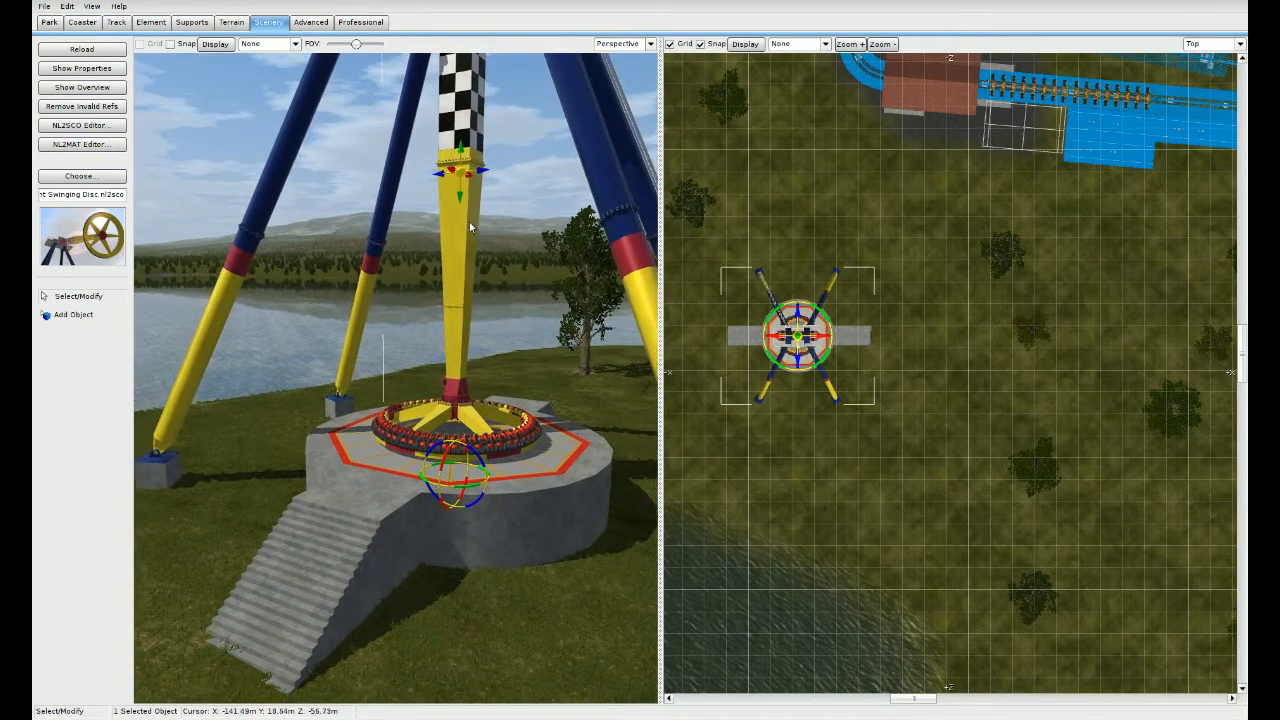
pyautogui.moveTo(462, 197); pyautogui.dragTo(464, 246)
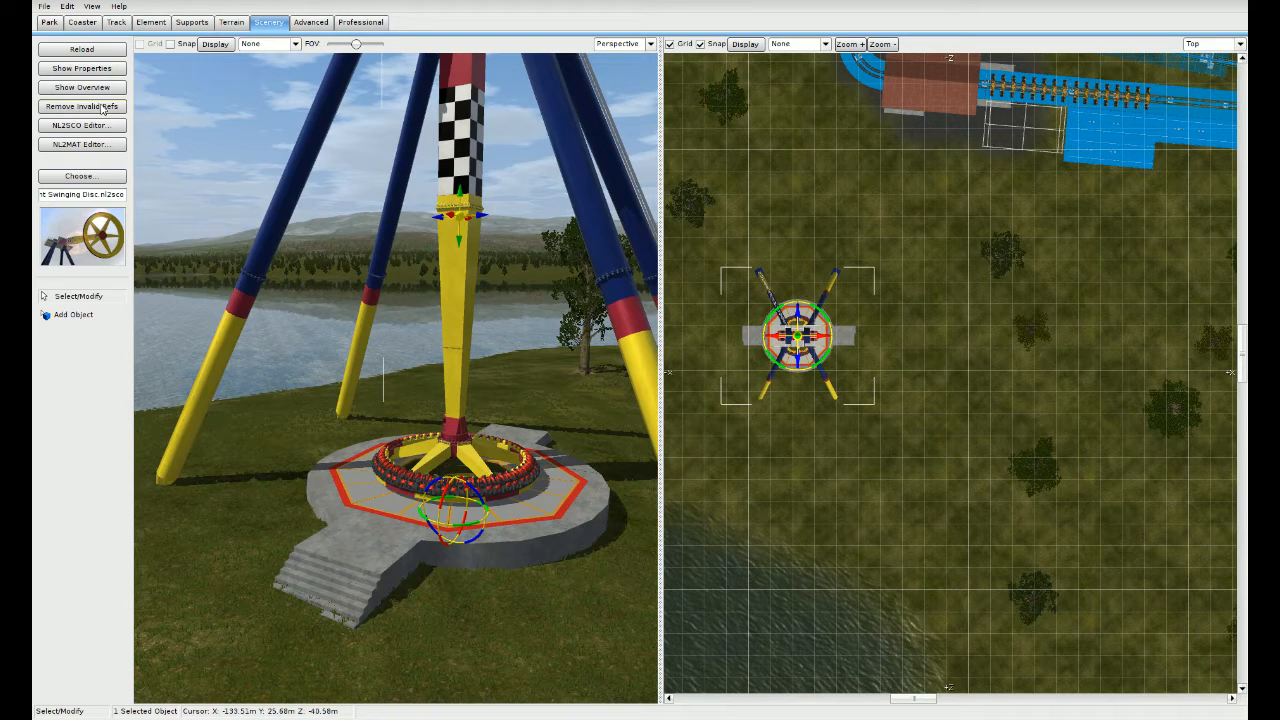
# Step: Choose the Giant Swinging Disc Railing from the library's Rides group as the scene object for placement
pyautogui.click(75, 317)
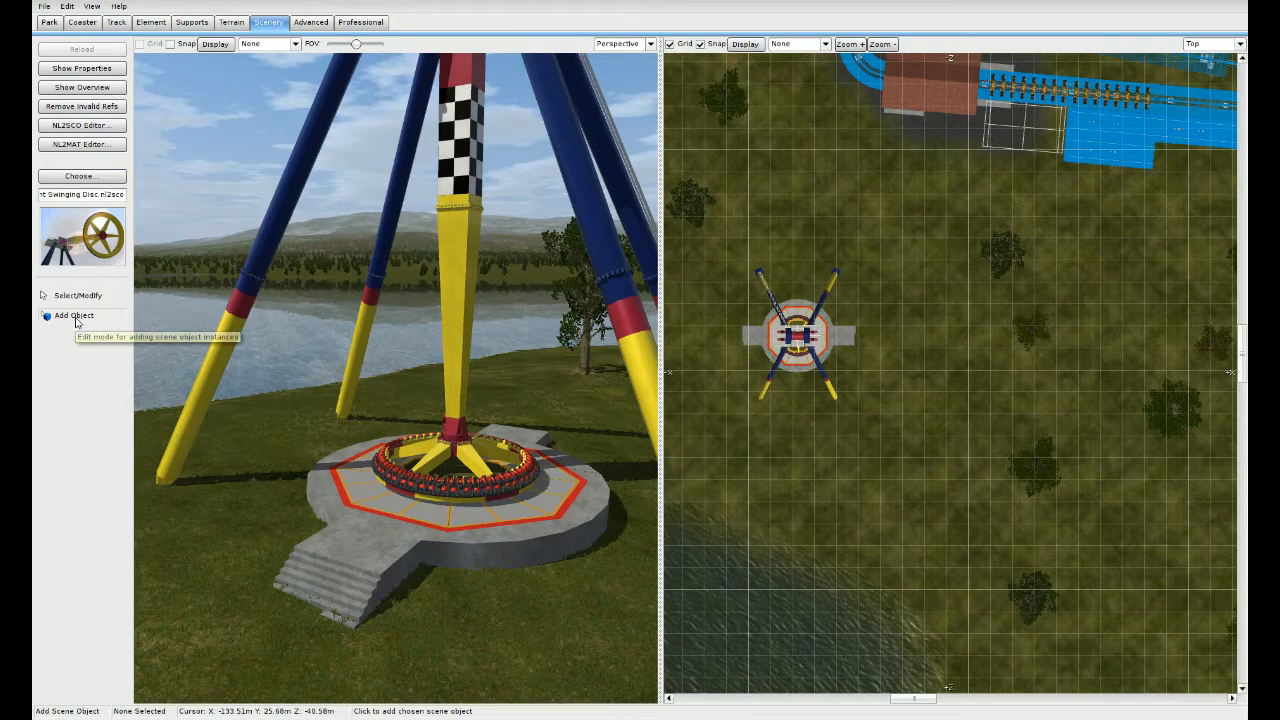
pyautogui.click(91, 178)
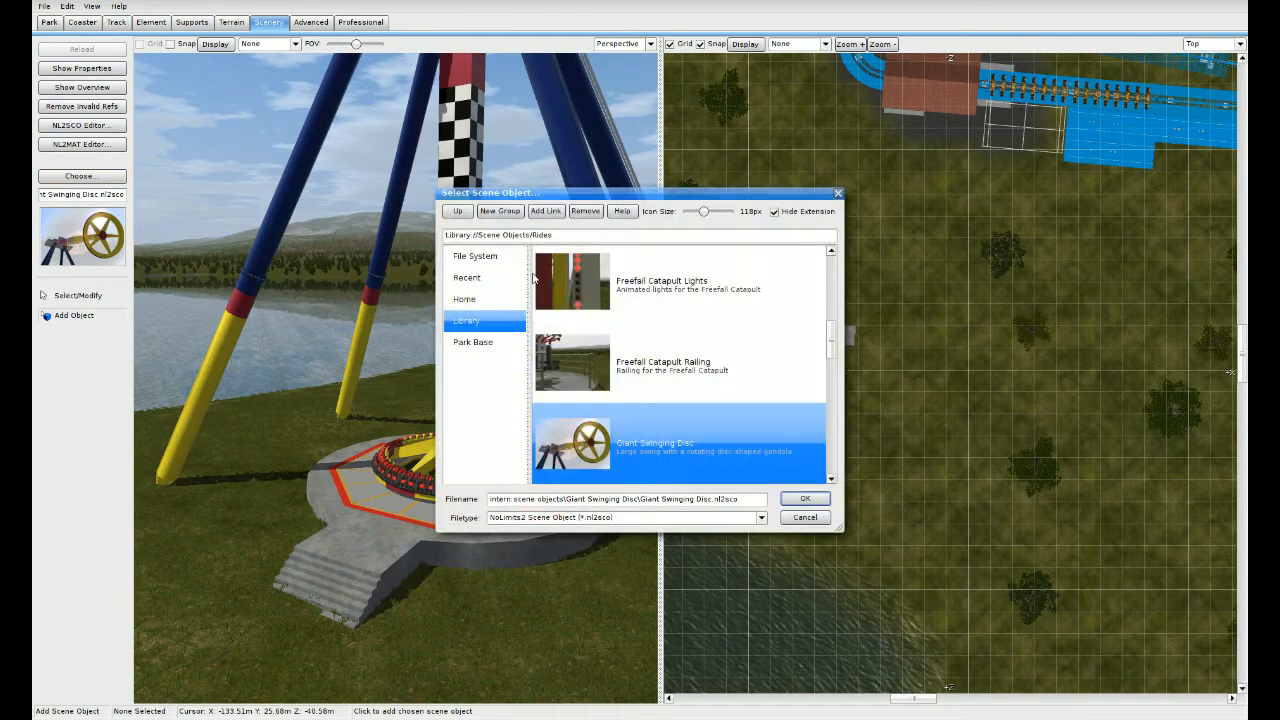
pyautogui.scroll(-3, 570, 340)
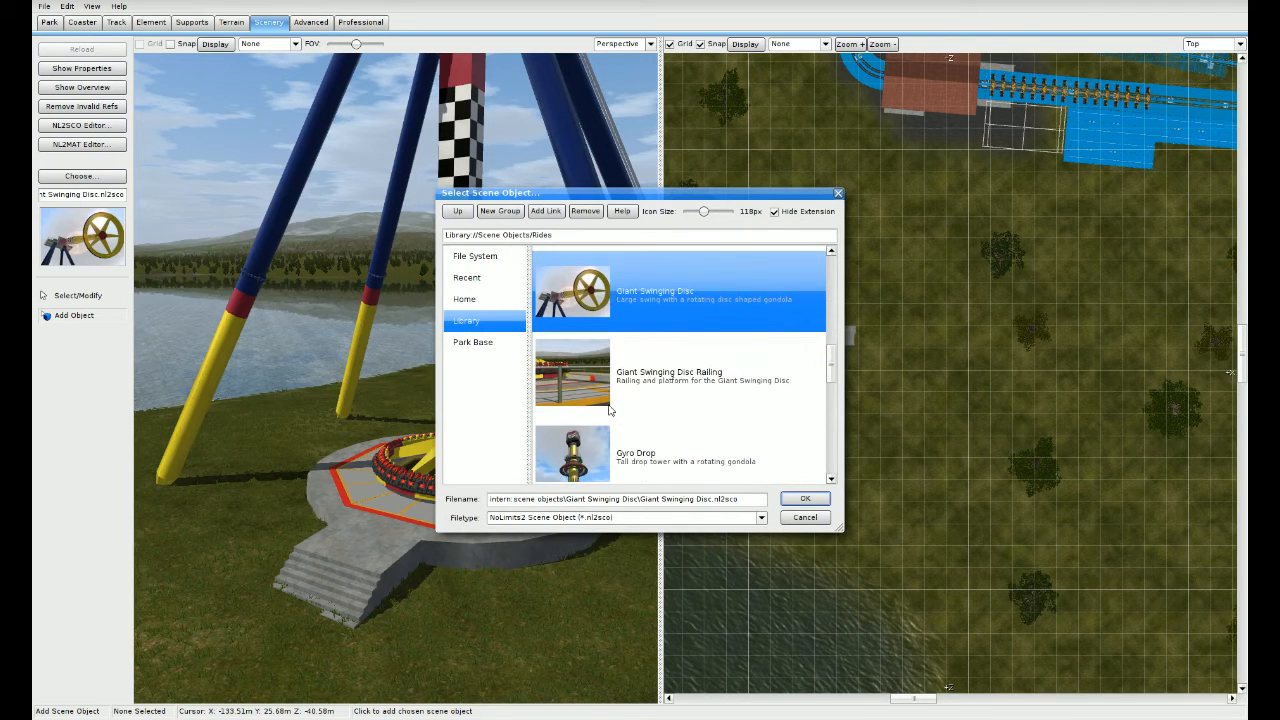
pyautogui.click(695, 373)
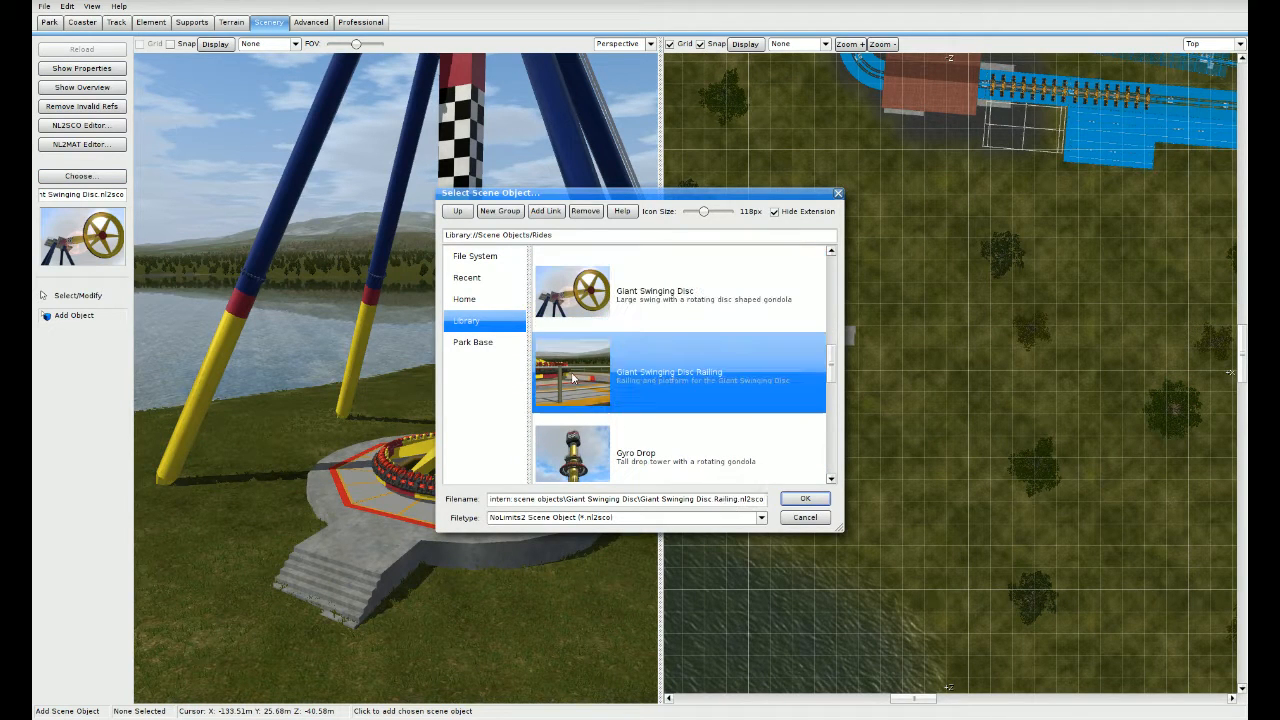
pyautogui.click(803, 499)
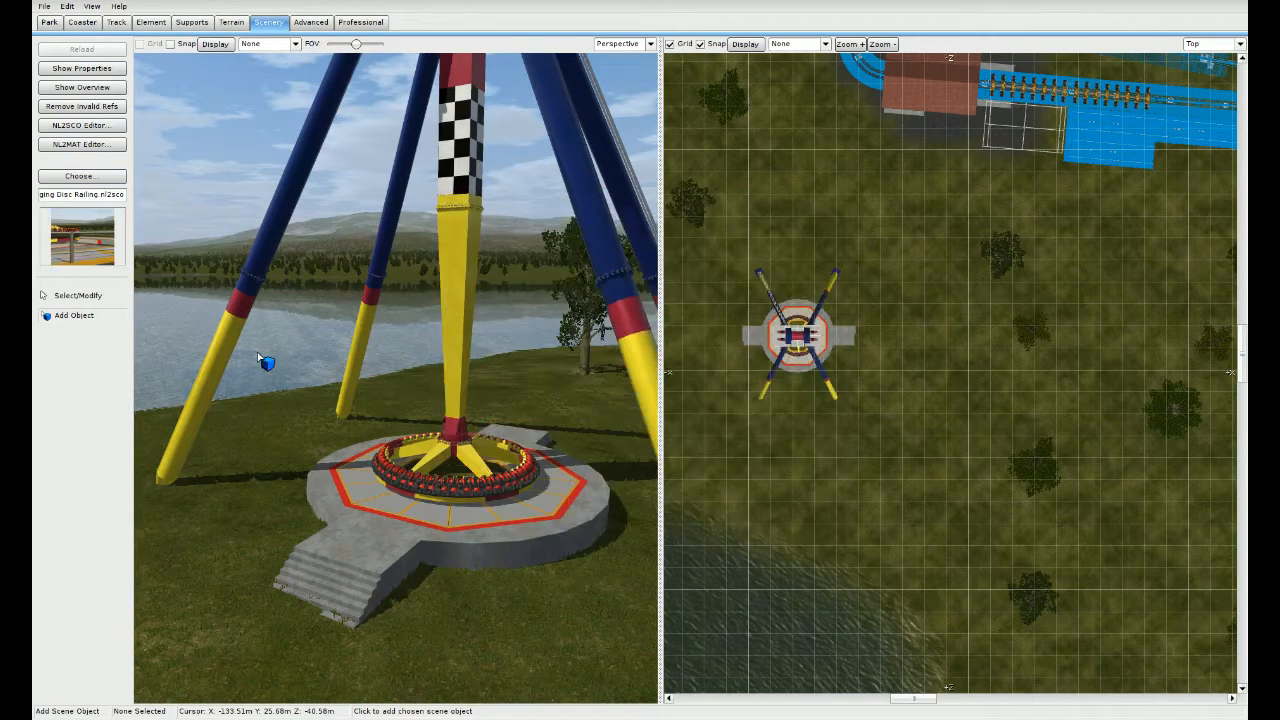
# Step: Place the railing over the ride's centre and enlarge the top view around it to check the alignment
pyautogui.click(798, 338)
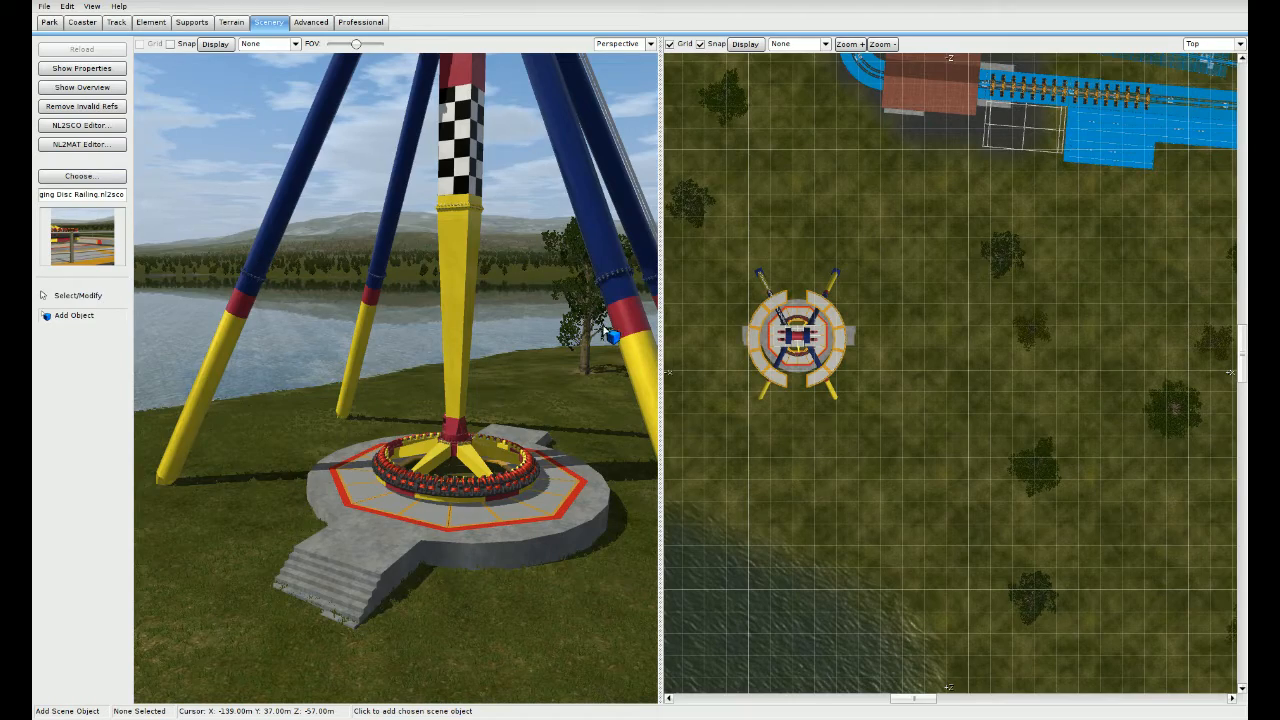
pyautogui.moveTo(828, 452); pyautogui.dragTo(897, 491, button='right')
pyautogui.scroll(5, 897, 491)
pyautogui.moveTo(840, 454); pyautogui.dragTo(1104, 376, button='right')
pyautogui.scroll(1, 1028, 477)
pyautogui.moveTo(1028, 477); pyautogui.dragTo(930, 503, button='right')
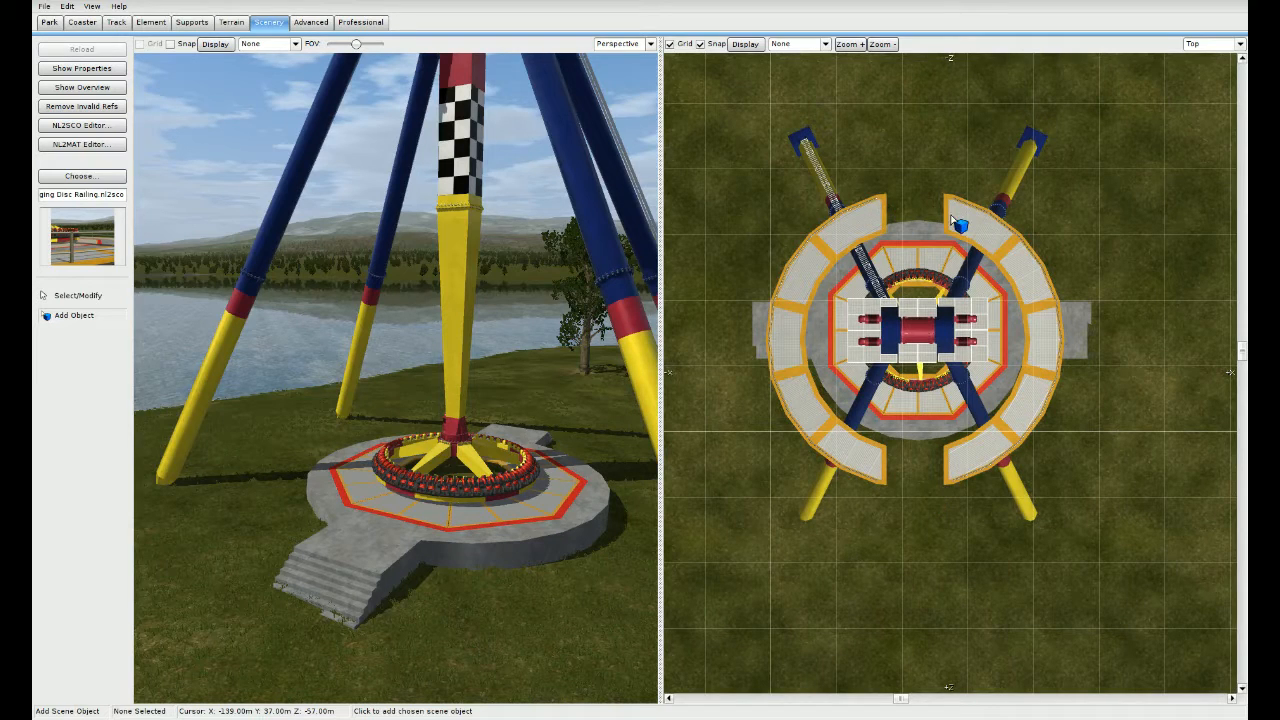
# Step: Select the railing perched above the ride's tower and lower it to ground level around the base platform, then view it up close
pyautogui.click(110, 298)
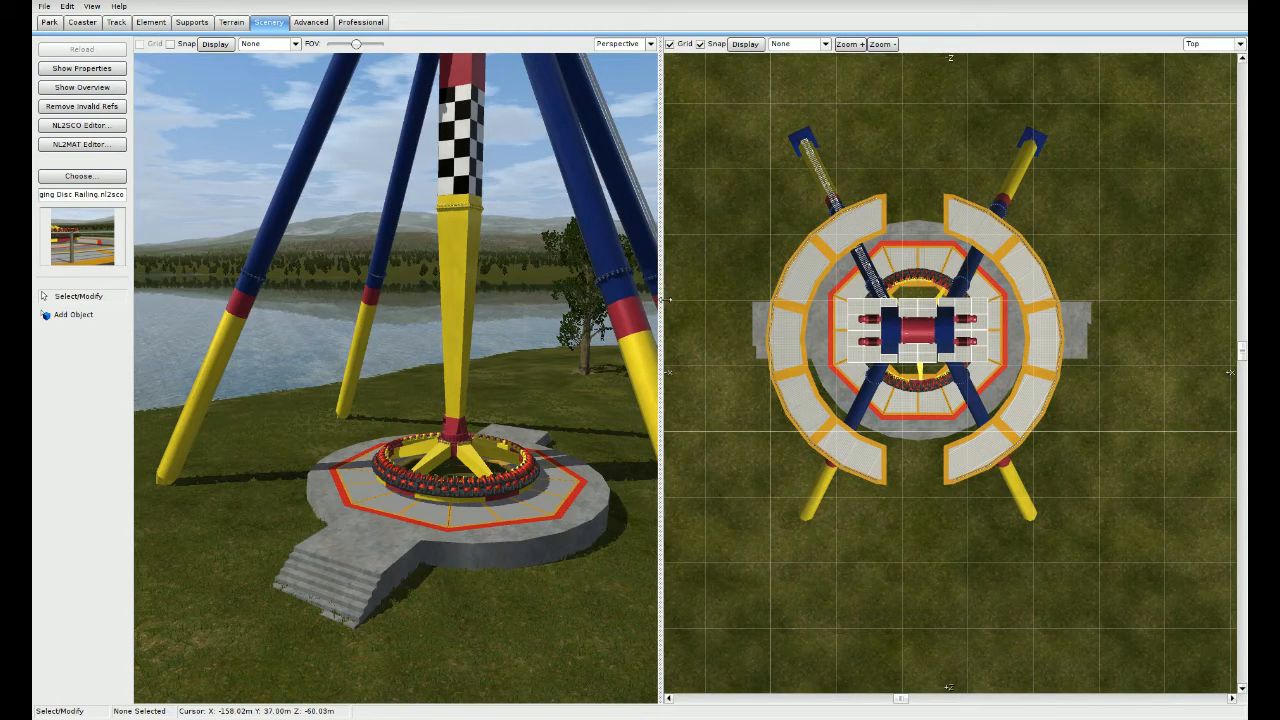
pyautogui.moveTo(597, 331); pyautogui.dragTo(610, 410, button='right')
pyautogui.press('s')
pyautogui.press('w')
pyautogui.press('s')
pyautogui.press('a')
pyautogui.moveTo(572, 354); pyautogui.dragTo(578, 347, button='right')
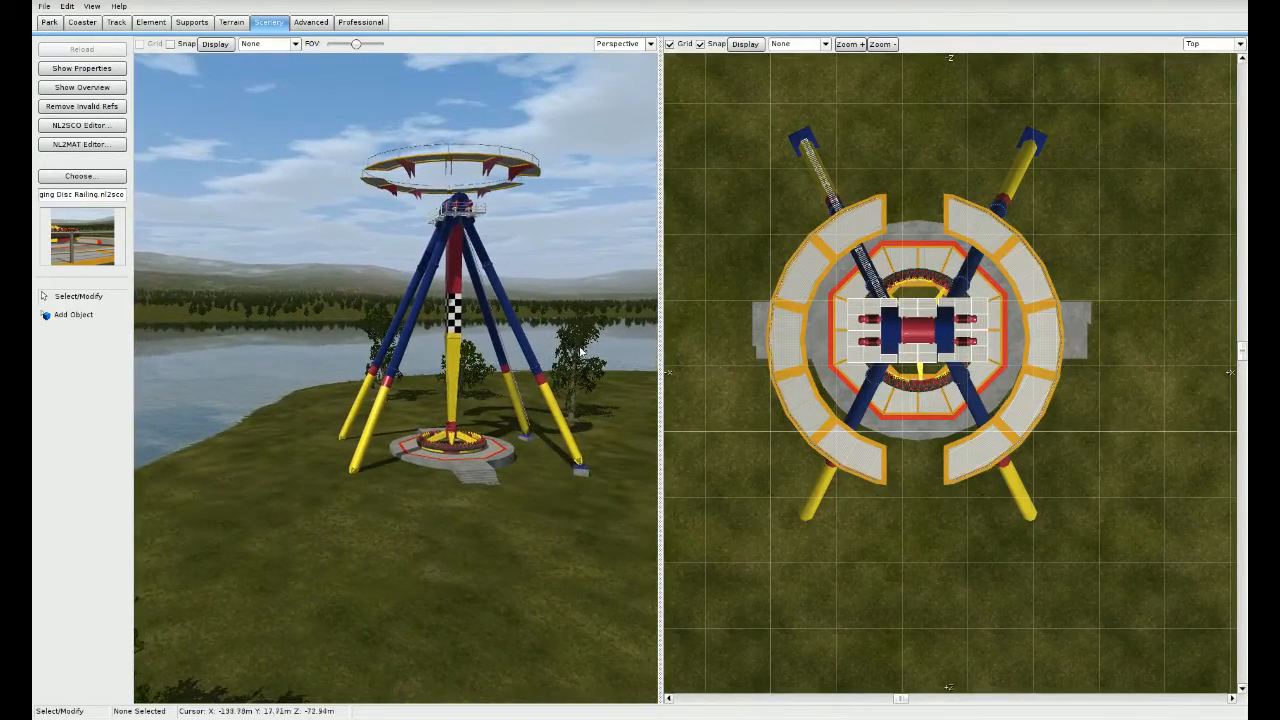
pyautogui.click(478, 238)
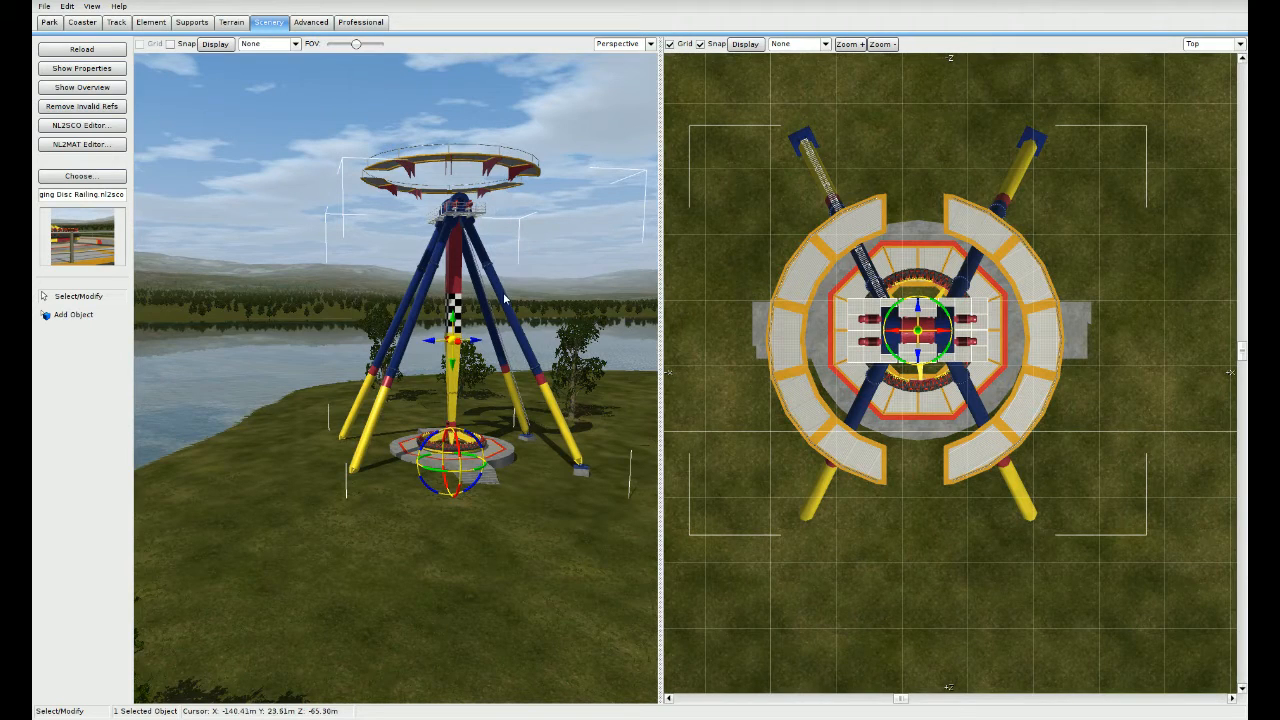
pyautogui.click(503, 165)
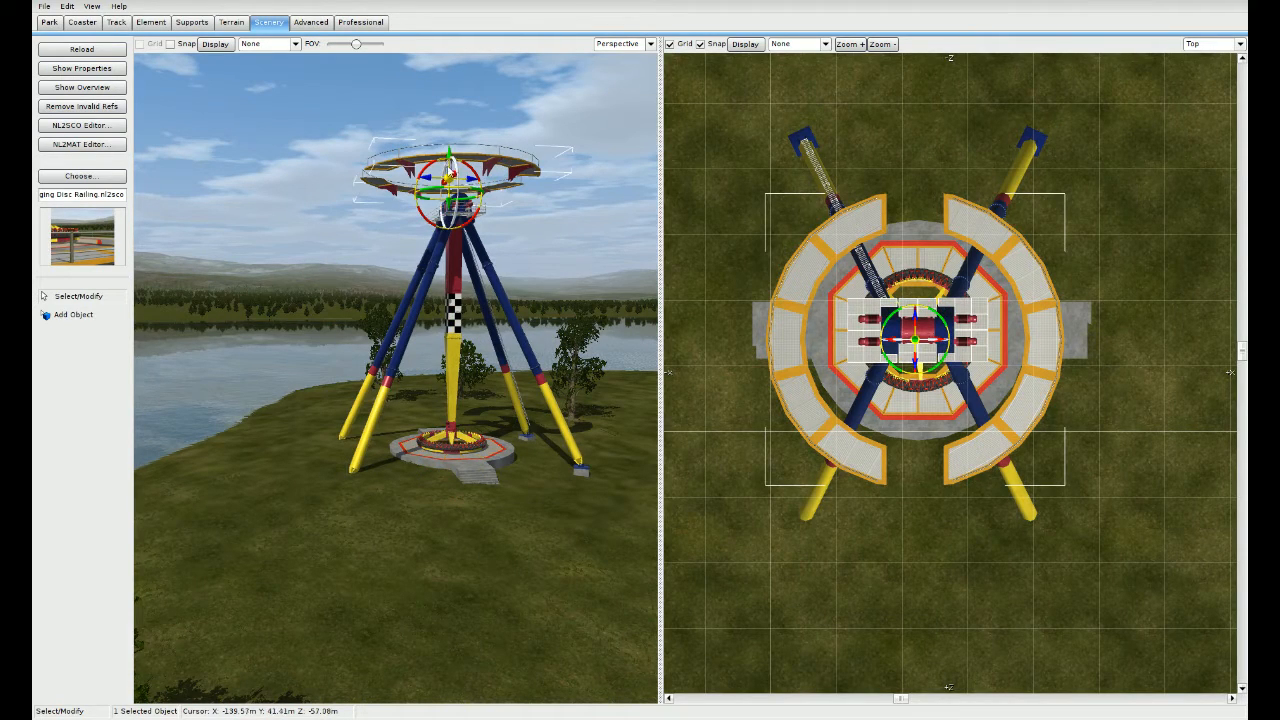
pyautogui.moveTo(450, 158); pyautogui.dragTo(441, 430)
pyautogui.press('w')
pyautogui.moveTo(441, 430)
pyautogui.mouseDown(button='right')
pyautogui.moveTo(446, 475)
pyautogui.moveTo(434, 434)
pyautogui.mouseUp(button='right')
pyautogui.press('w')
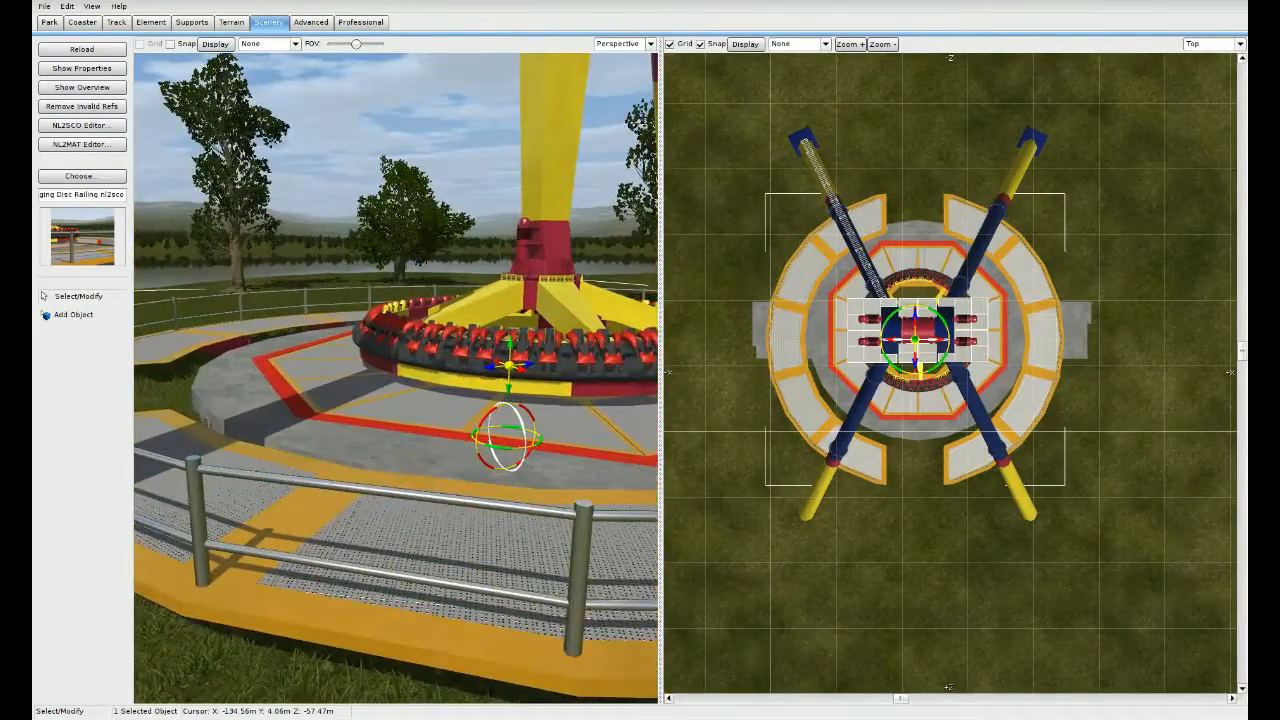
# Step: Raise the Giant Swinging Disc until its footings and stairs stand on the ground, then lift its railing level with the platform
pyautogui.press('s')
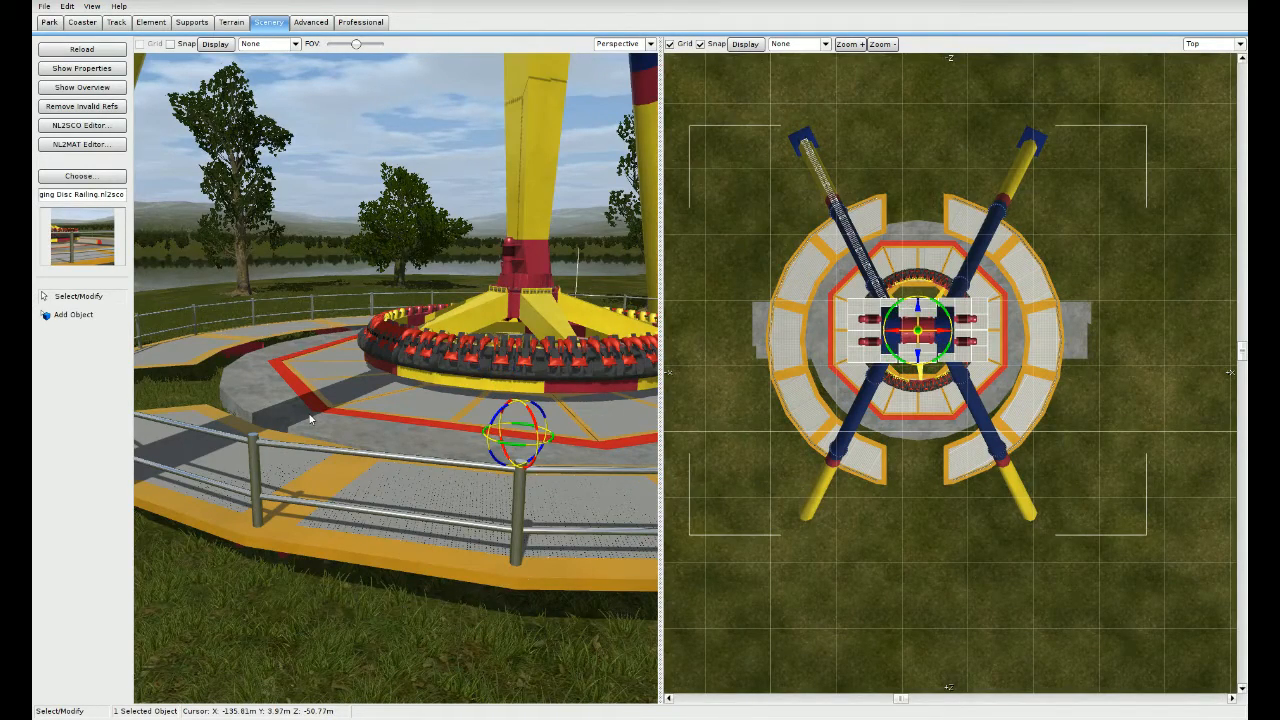
pyautogui.press('s')
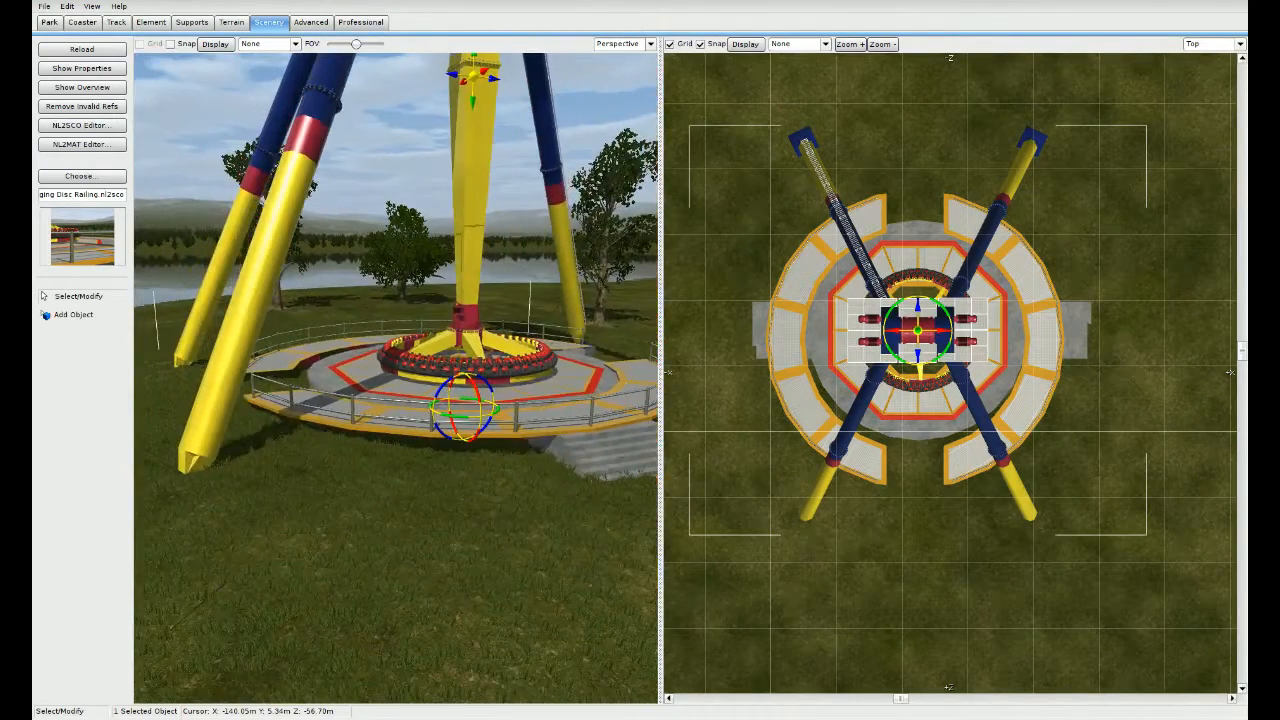
pyautogui.moveTo(472, 103); pyautogui.dragTo(471, 66)
pyautogui.click(440, 368)
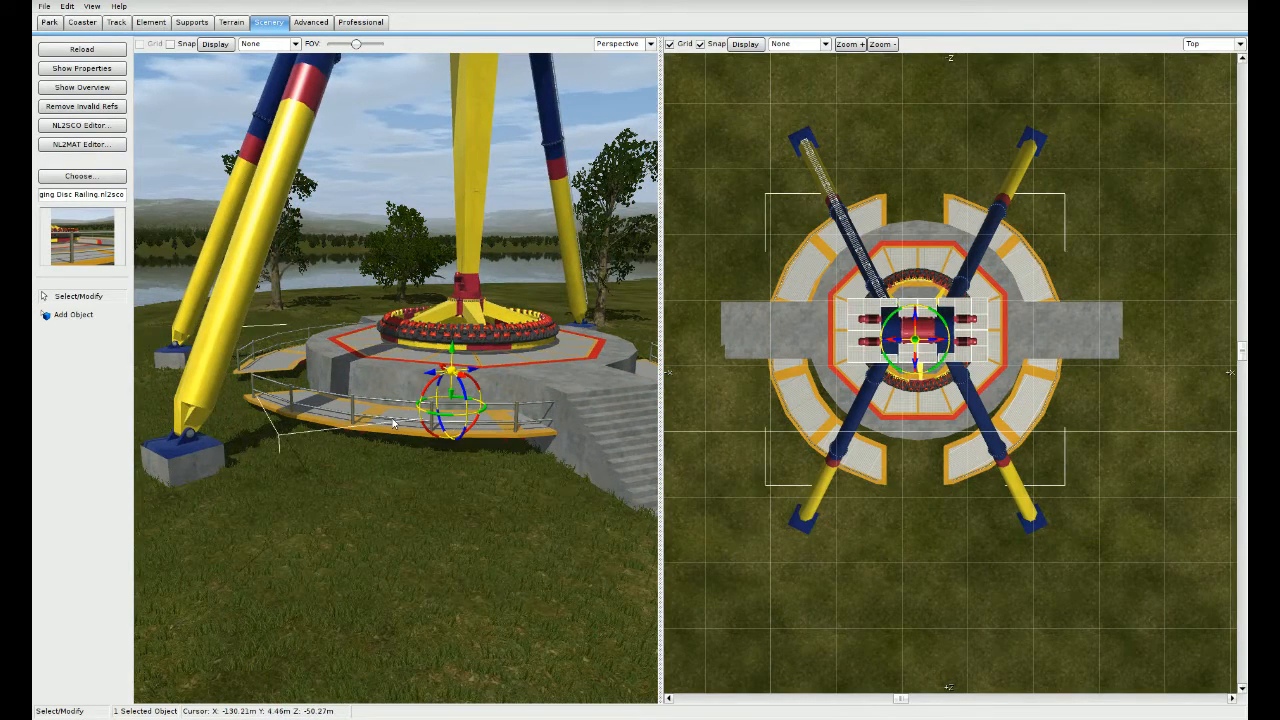
pyautogui.moveTo(440, 368); pyautogui.dragTo(452, 323)
# Step: Rotate the railing a quarter turn so its openings face the stairs, and centre it on the ride with snapping off
pyautogui.scroll(3, 857, 435)
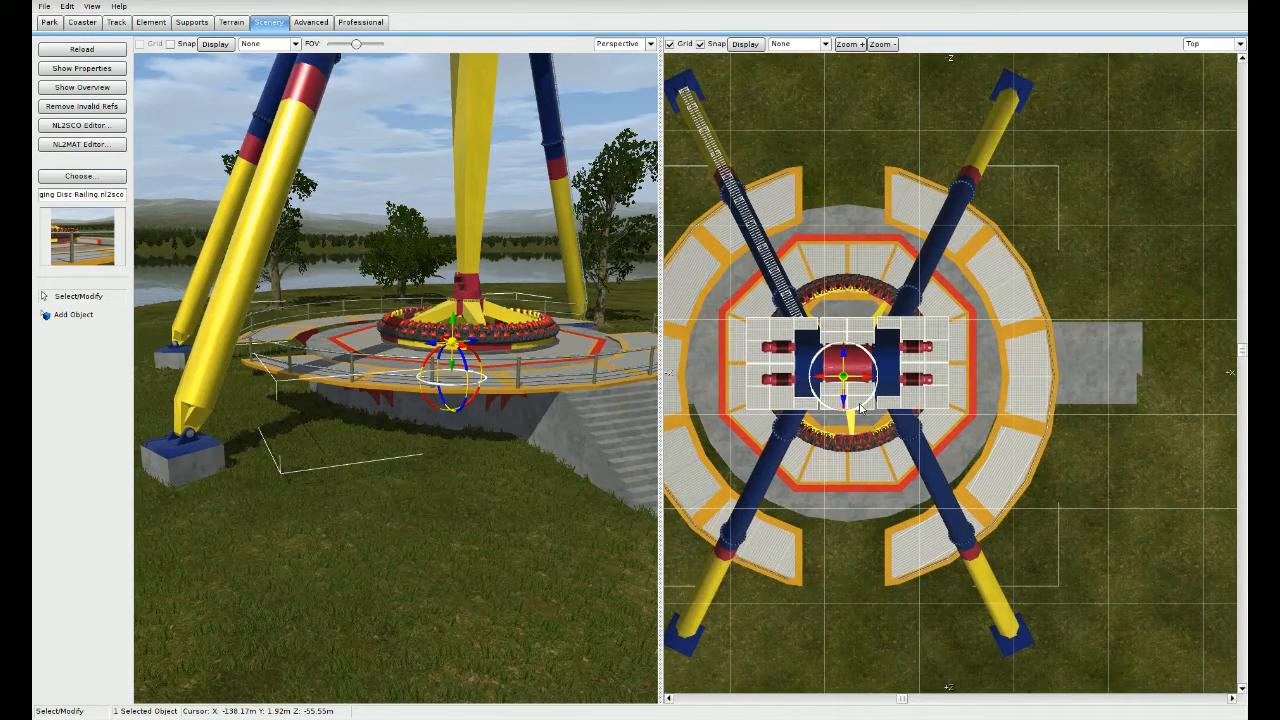
pyautogui.moveTo(860, 408); pyautogui.dragTo(1013, 366)
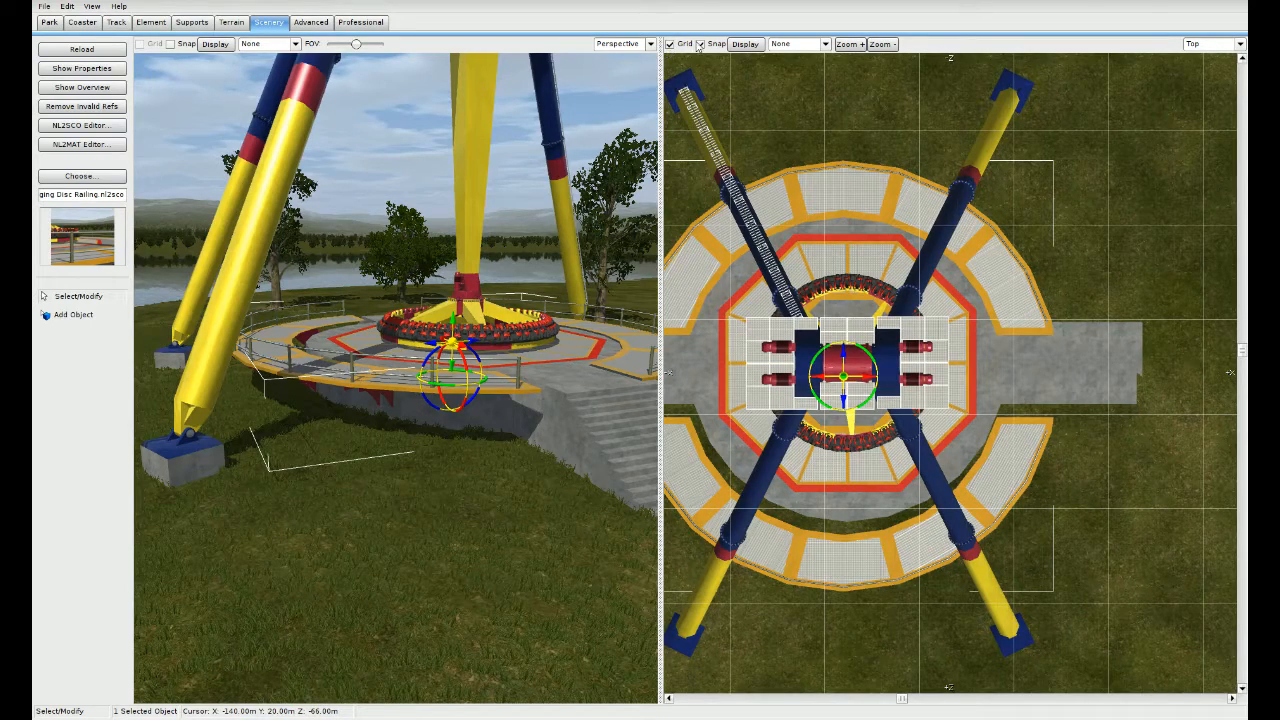
pyautogui.scroll(3, 944, 358)
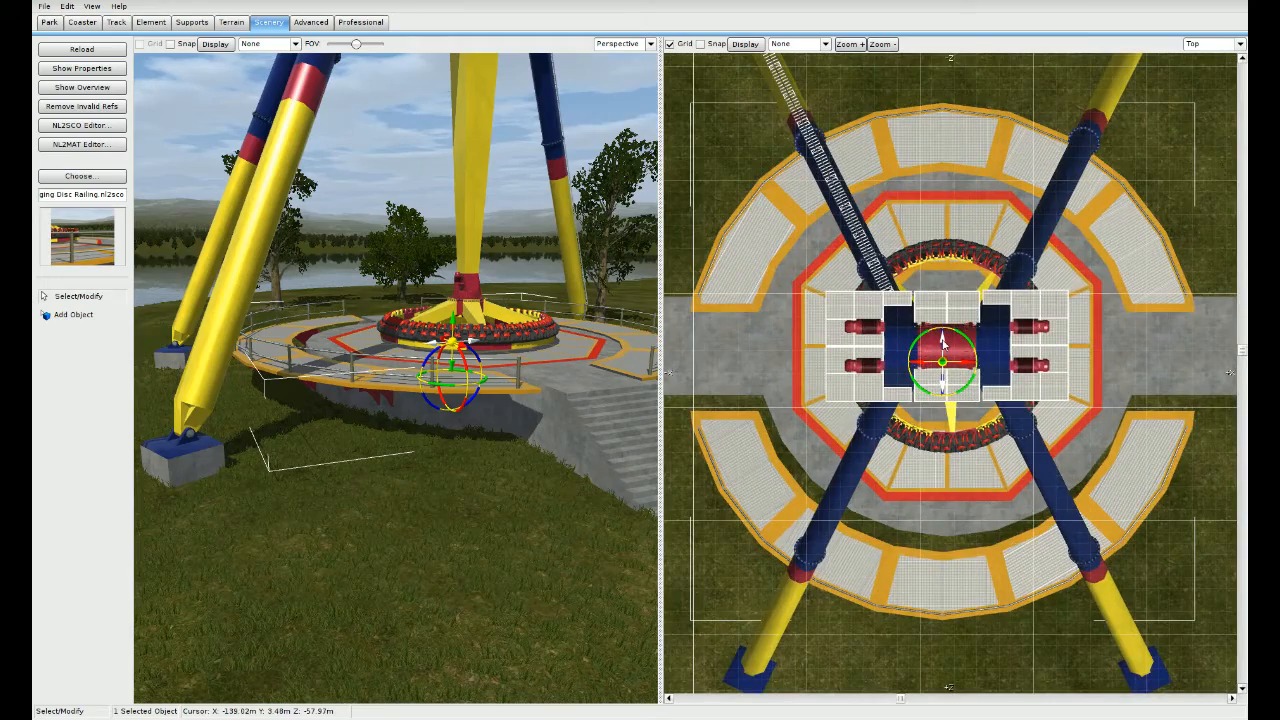
pyautogui.moveTo(661, 328); pyautogui.dragTo(304, 328)
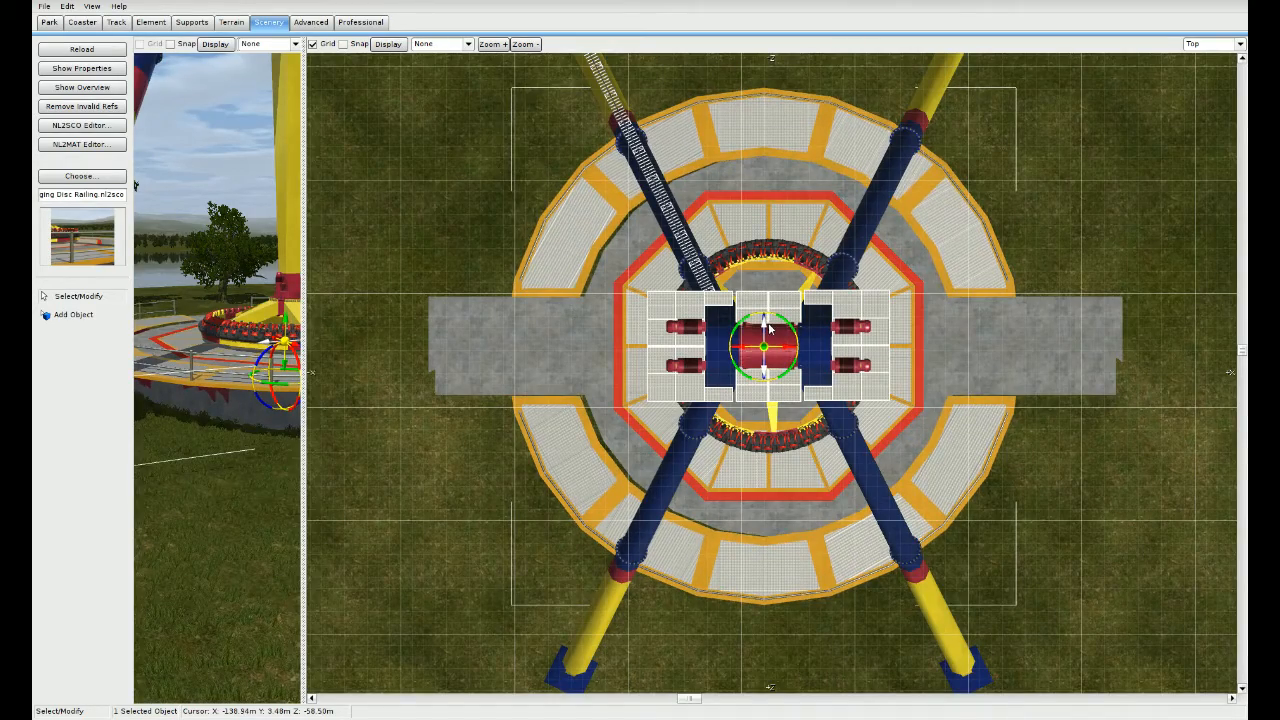
pyautogui.scroll(4, 769, 328)
pyautogui.moveTo(694, 342); pyautogui.dragTo(770, 337, button='middle')
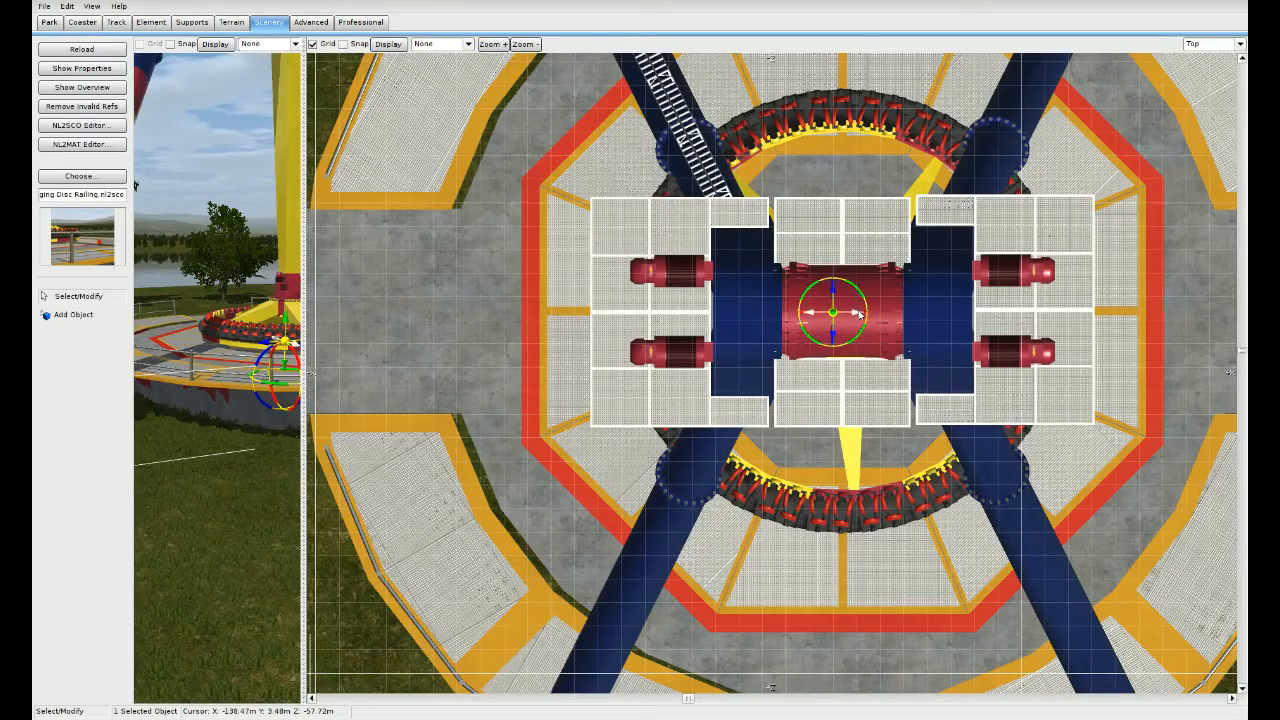
pyautogui.moveTo(858, 314); pyautogui.dragTo(870, 314)
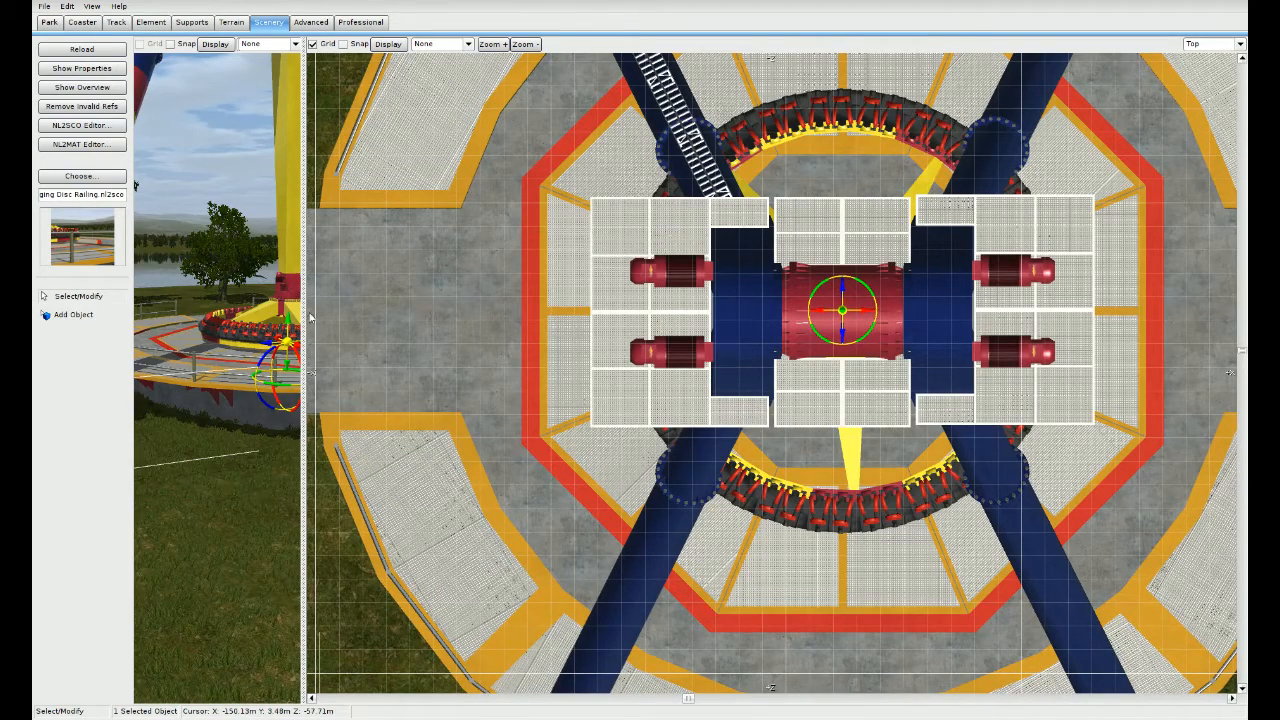
# Step: Inspect the fit of the railing around the ride's platform and stairs in the perspective view, close up and from outside
pyautogui.moveTo(309, 311); pyautogui.dragTo(968, 311)
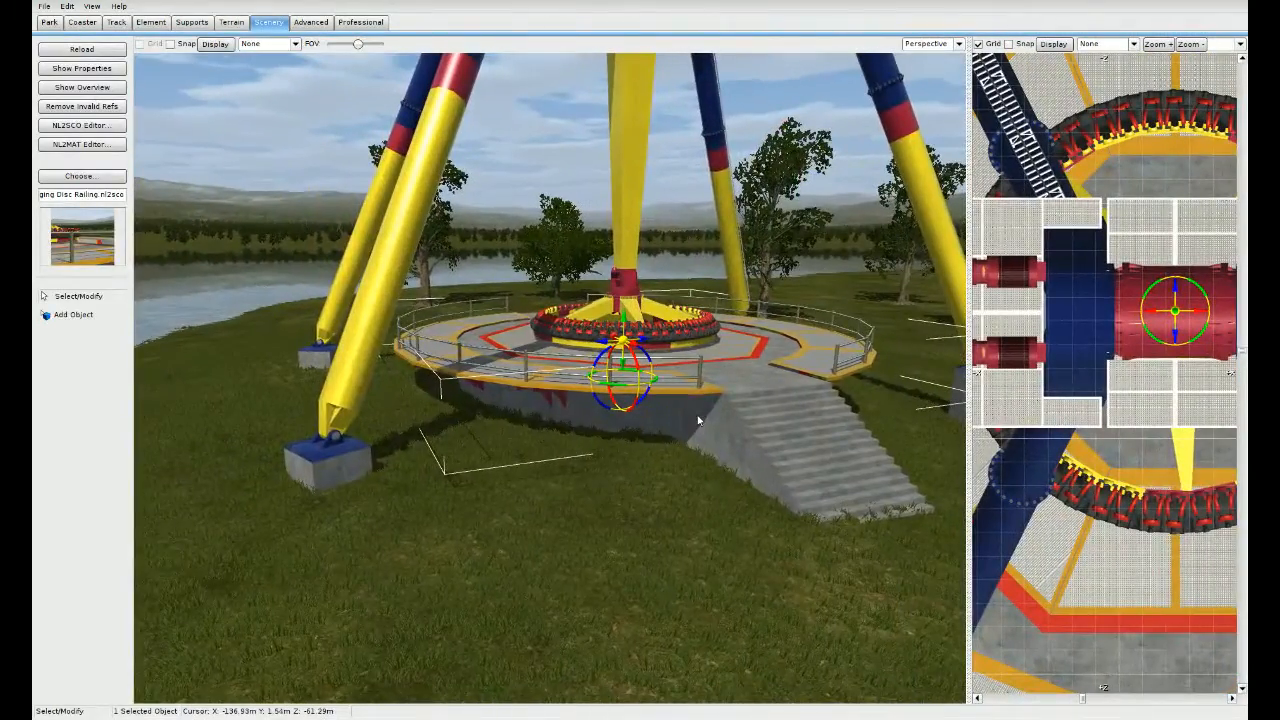
pyautogui.press('w')
pyautogui.moveTo(686, 411); pyautogui.dragTo(642, 440, button='right')
pyautogui.press('w')
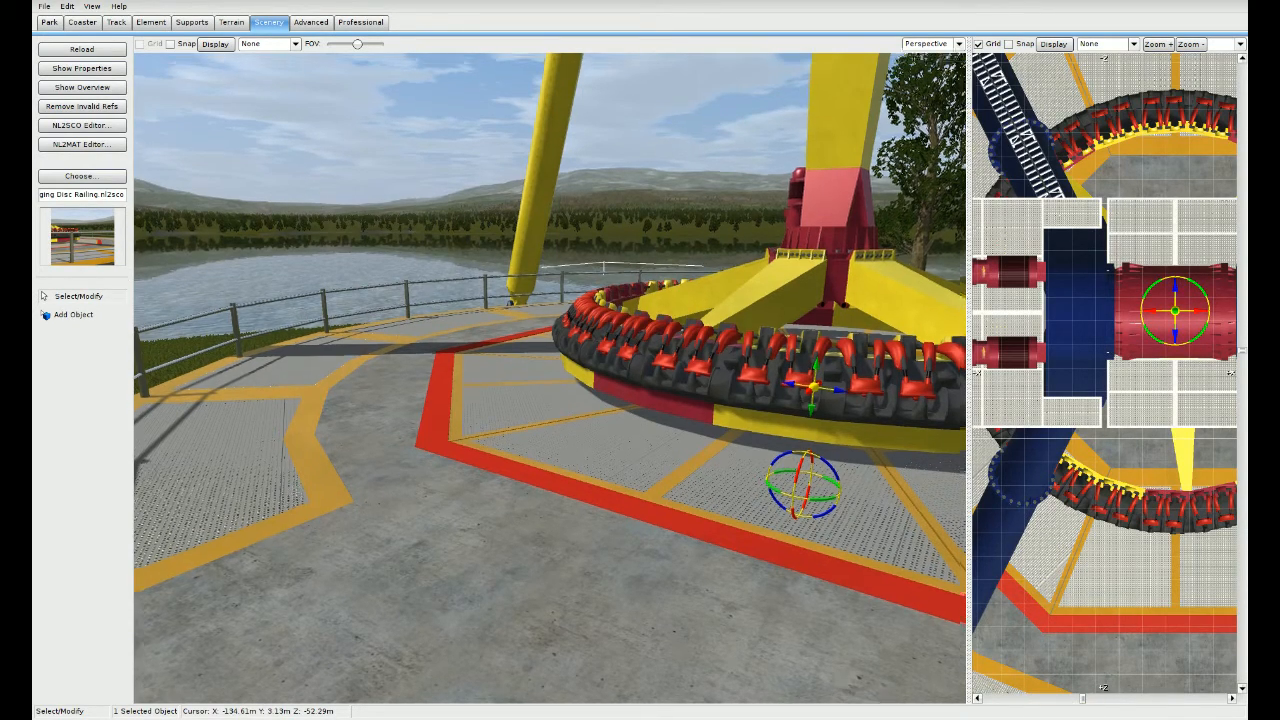
pyautogui.moveTo(434, 498); pyautogui.dragTo(762, 456, button='right')
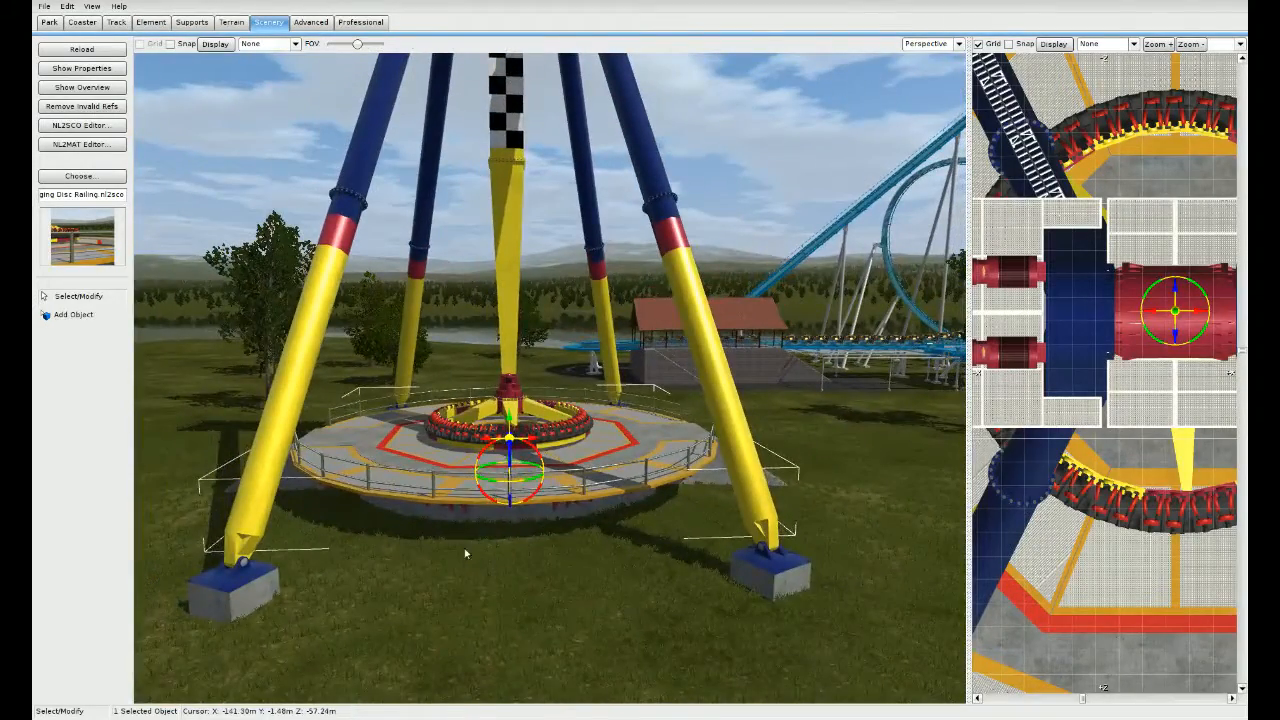
pyautogui.click(502, 585)
pyautogui.moveTo(502, 585); pyautogui.dragTo(574, 539, button='right')
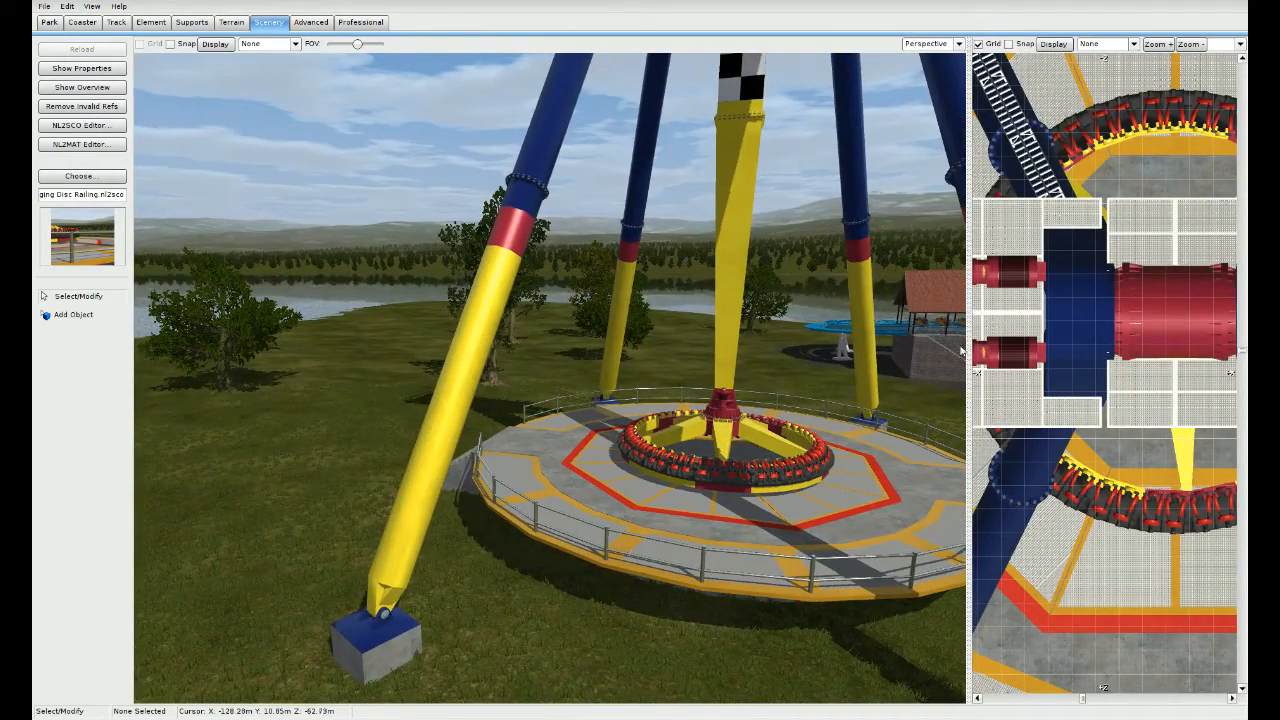
# Step: Give the top view the full workspace and choose the Big Ferris Wheel from the library's Rides group for placement
pyautogui.moveTo(968, 345); pyautogui.dragTo(232, 350)
pyautogui.moveTo(284, 415); pyautogui.dragTo(88, 427)
pyautogui.moveTo(566, 400); pyautogui.dragTo(649, 434, button='right')
pyautogui.scroll(-8, 649, 434)
pyautogui.moveTo(611, 362); pyautogui.dragTo(688, 606, button='right')
pyautogui.scroll(-3, 643, 406)
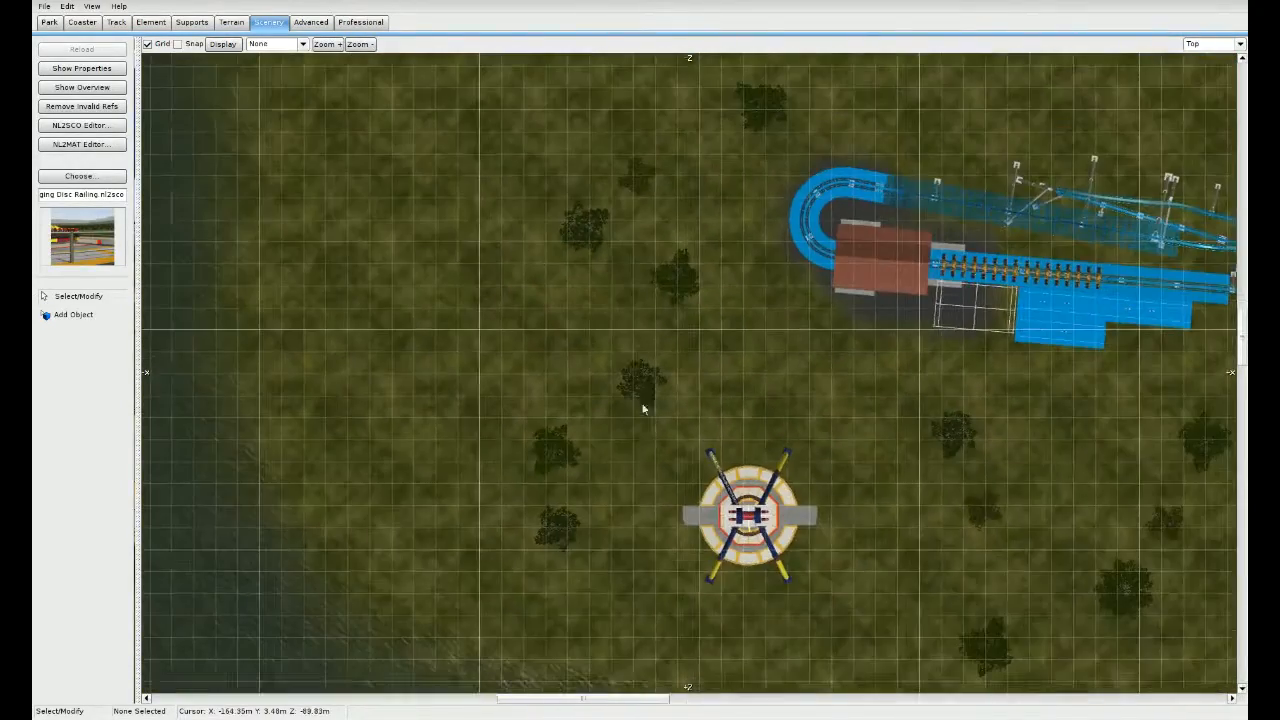
pyautogui.moveTo(633, 373); pyautogui.dragTo(677, 494, button='right')
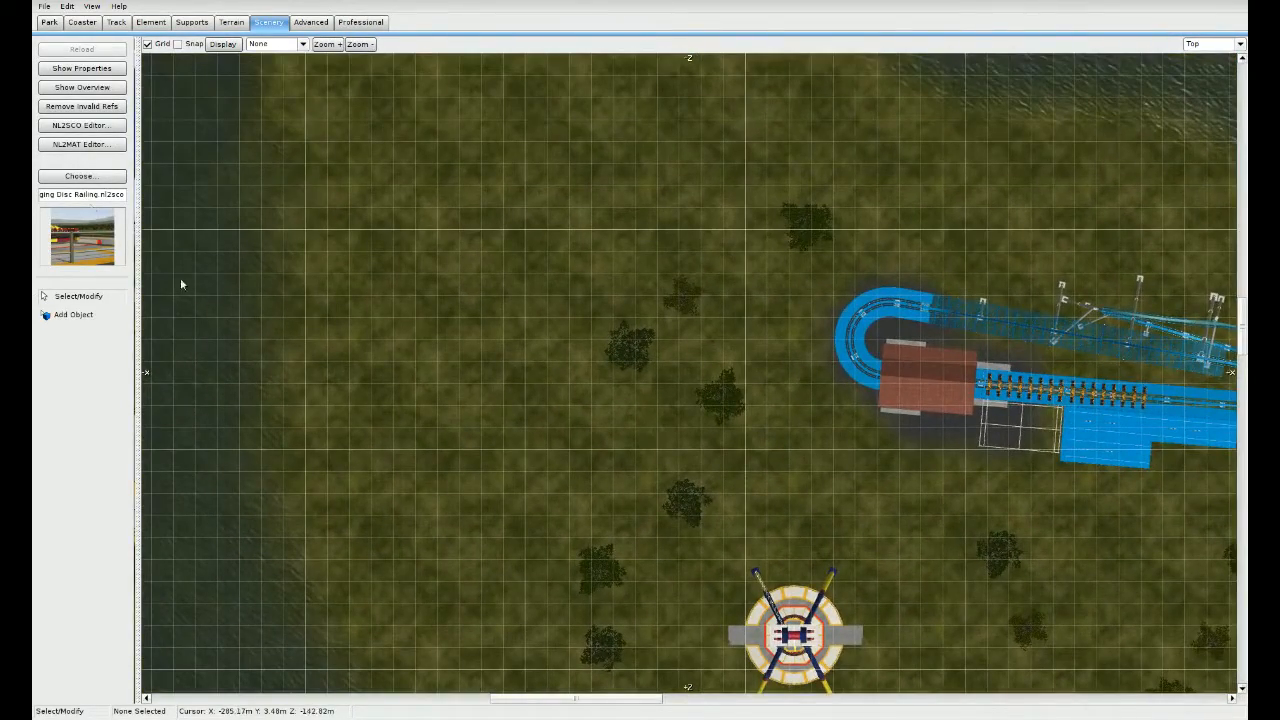
pyautogui.click(88, 176)
pyautogui.scroll(5, 580, 366)
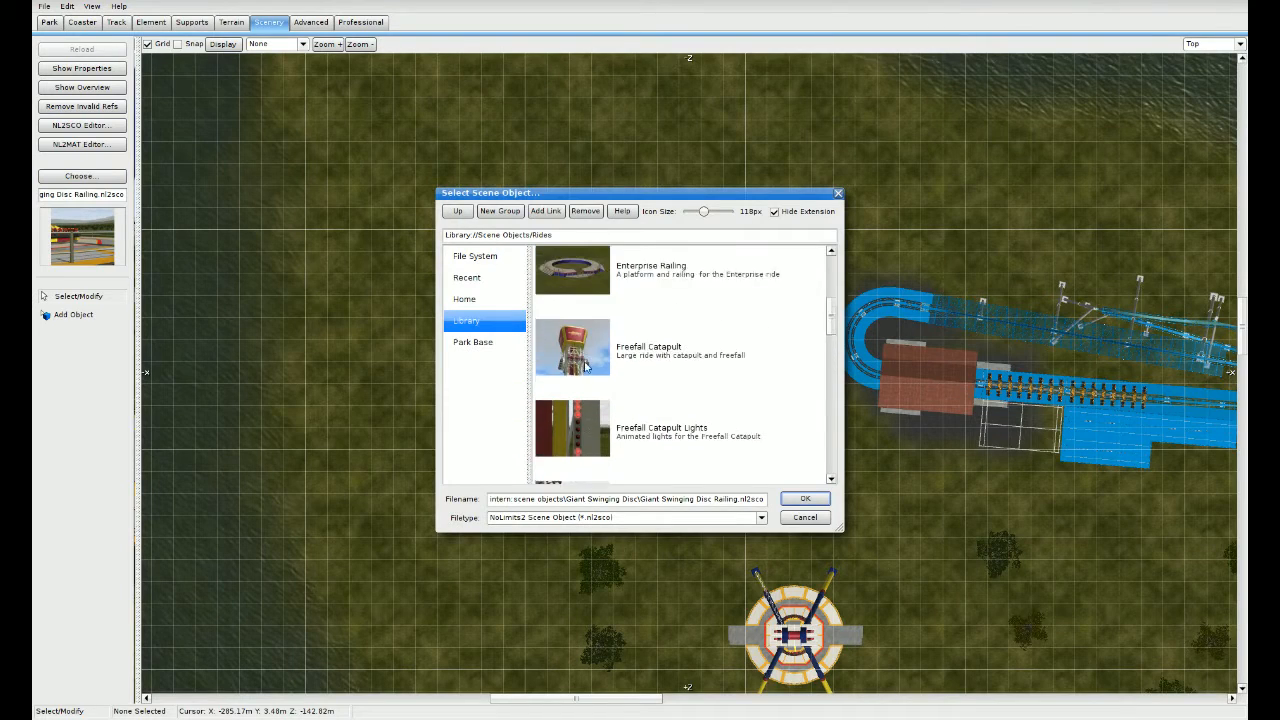
pyautogui.scroll(2, 580, 366)
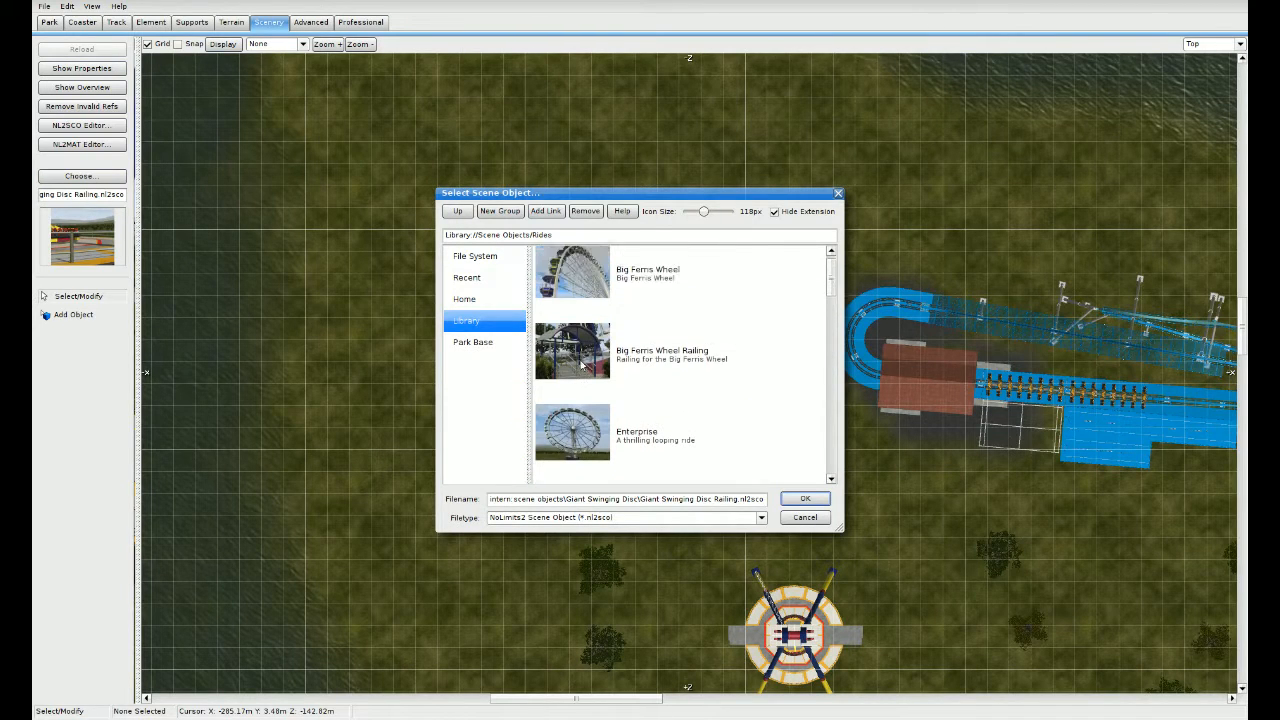
pyautogui.click(596, 275)
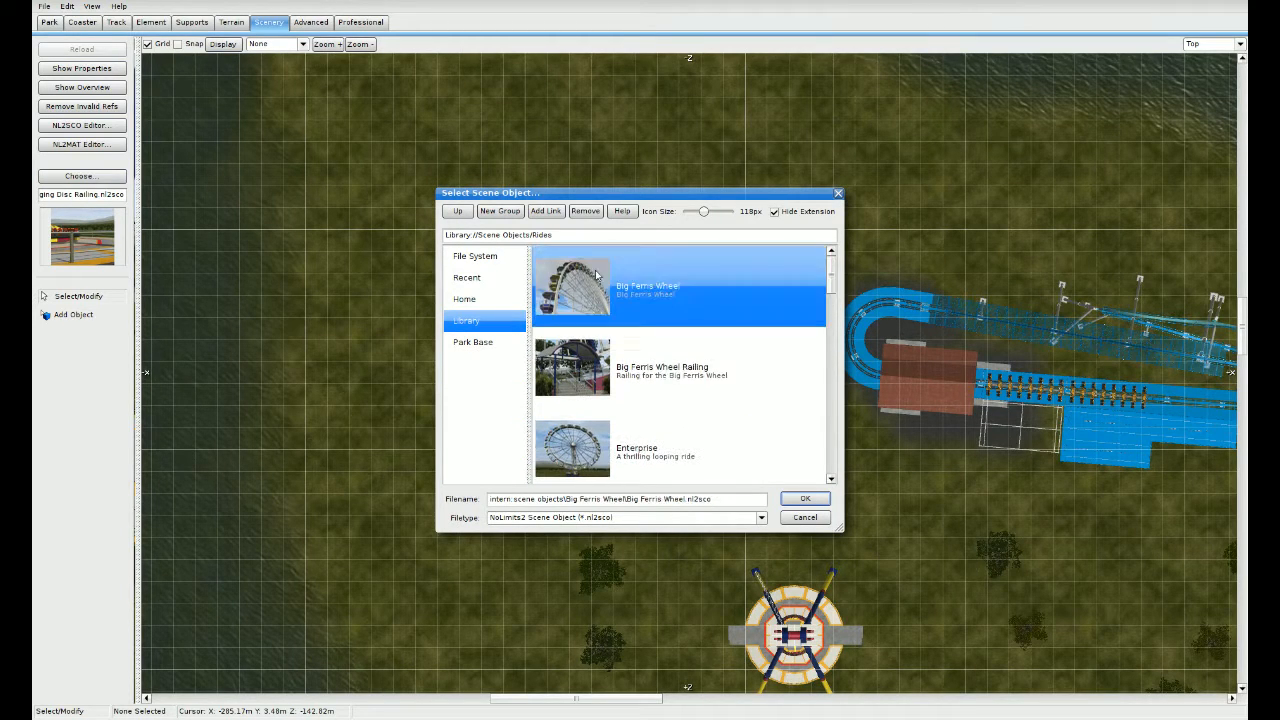
pyautogui.click(814, 499)
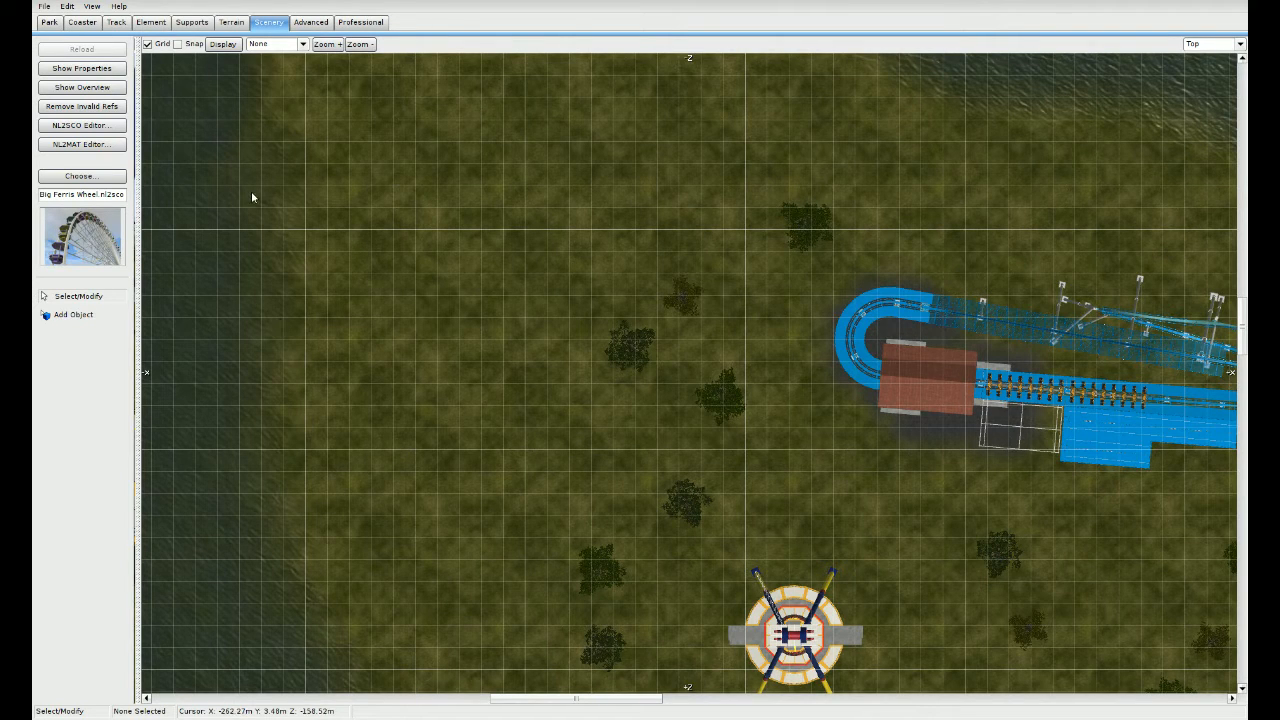
# Step: Place the Big Ferris Wheel on the open grass between the lake shore and the coaster station
pyautogui.click(85, 318)
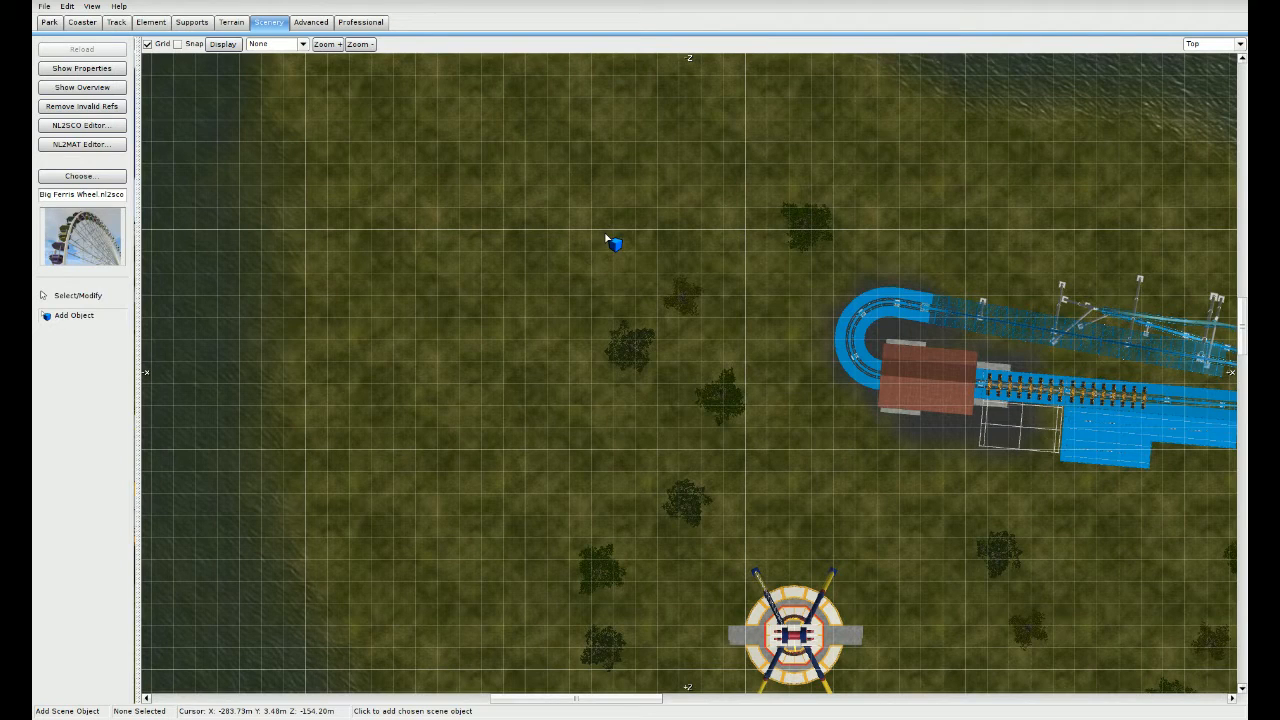
pyautogui.click(605, 238)
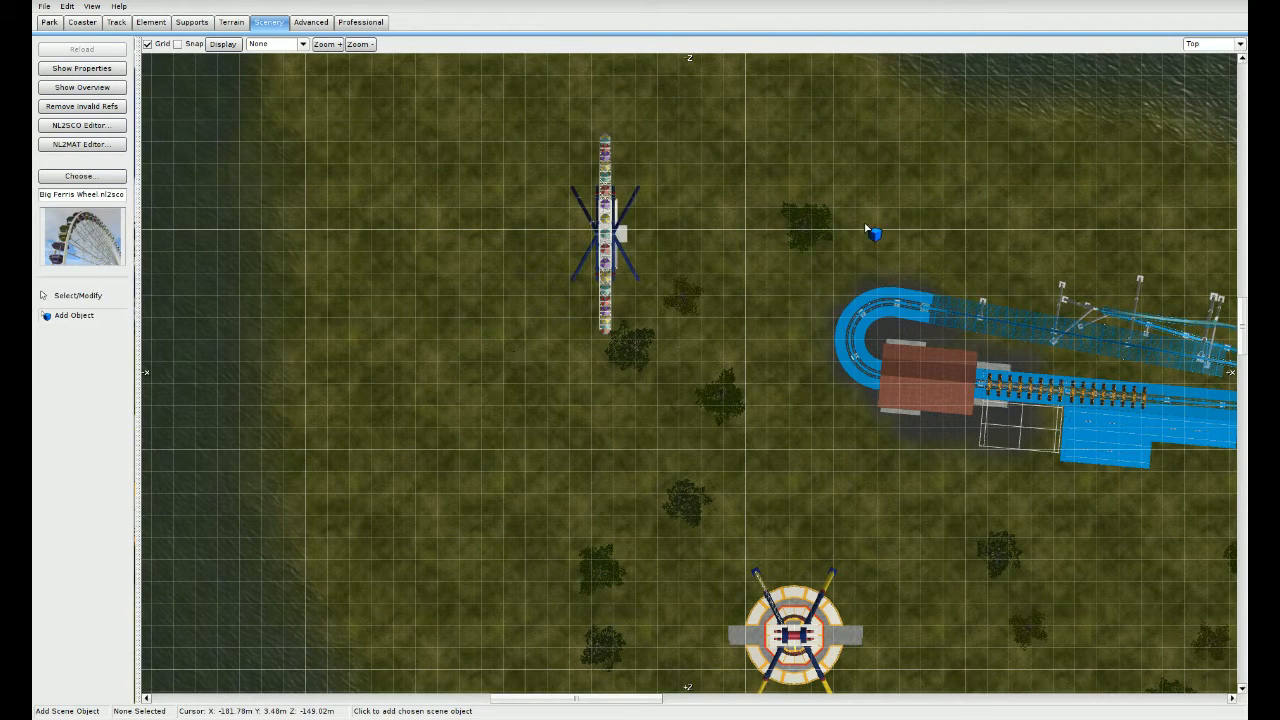
pyautogui.click(97, 176)
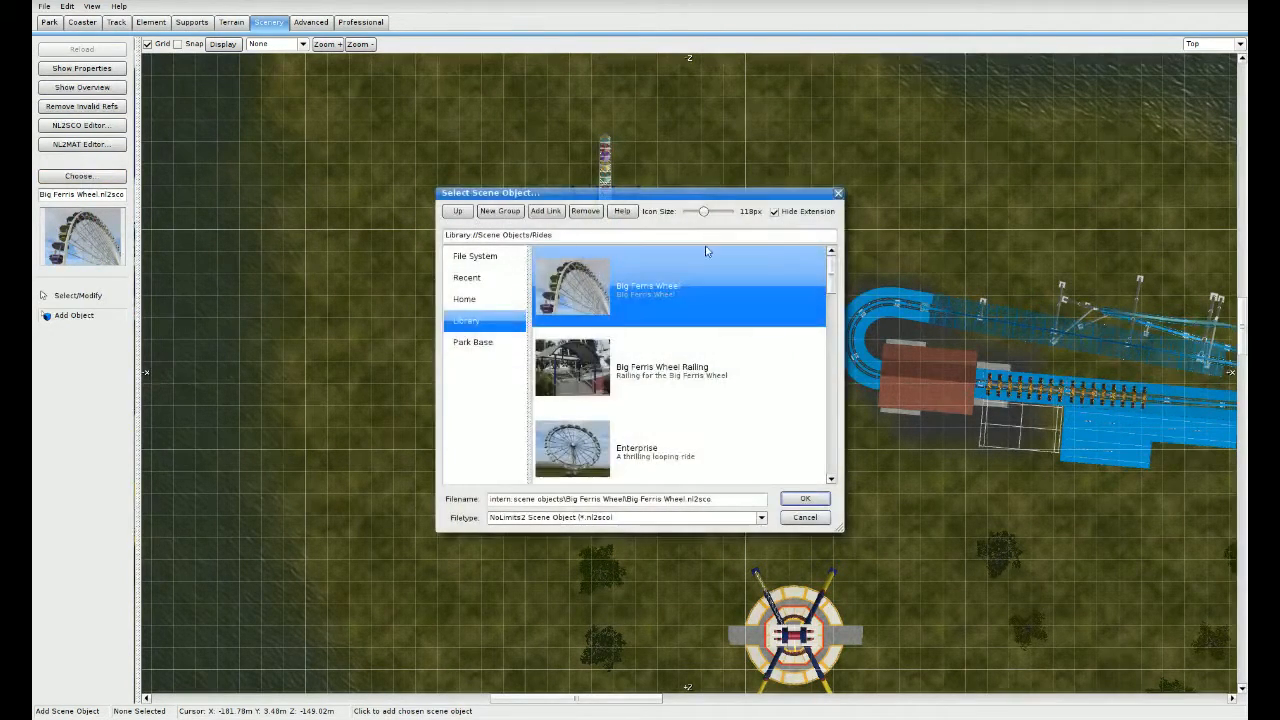
pyautogui.click(805, 518)
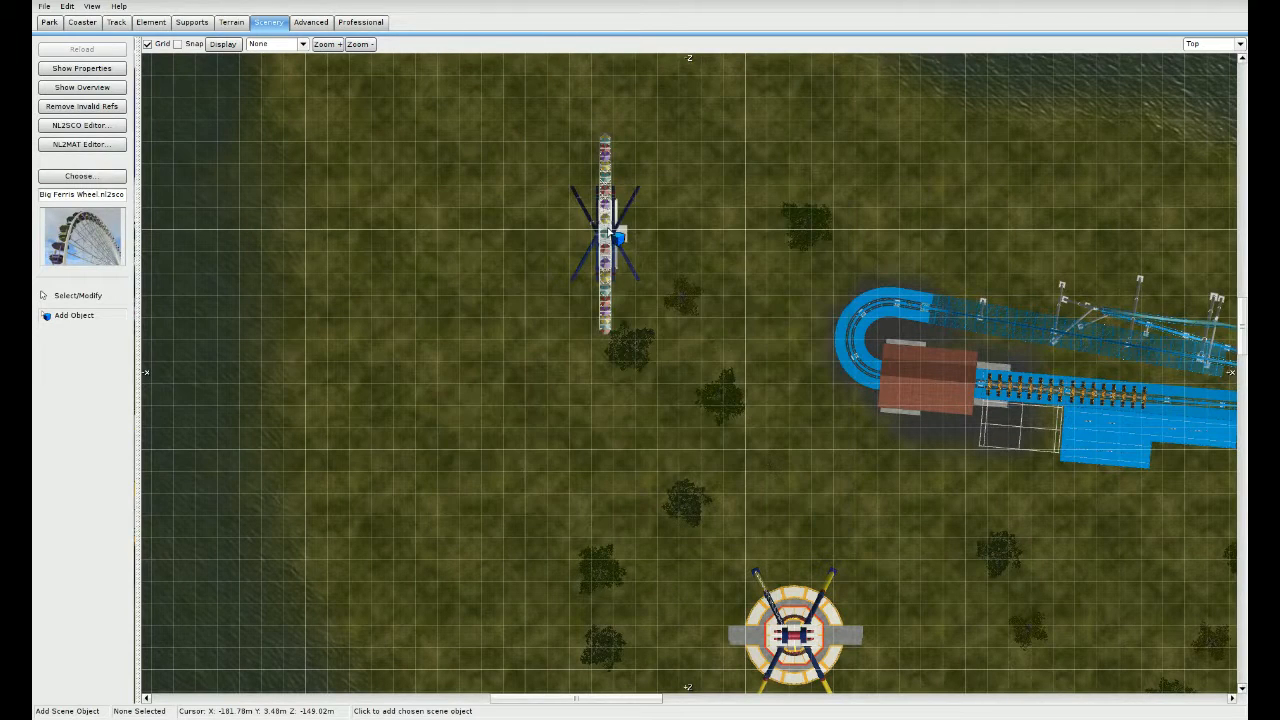
# Step: Select the Big Ferris Wheel and rotate it clockwise with snapping on until its boarding platform faces the trees below
pyautogui.click(620, 236)
pyautogui.moveTo(622, 248); pyautogui.dragTo(513, 290)
pyautogui.hotkey('ctrl', 'z')
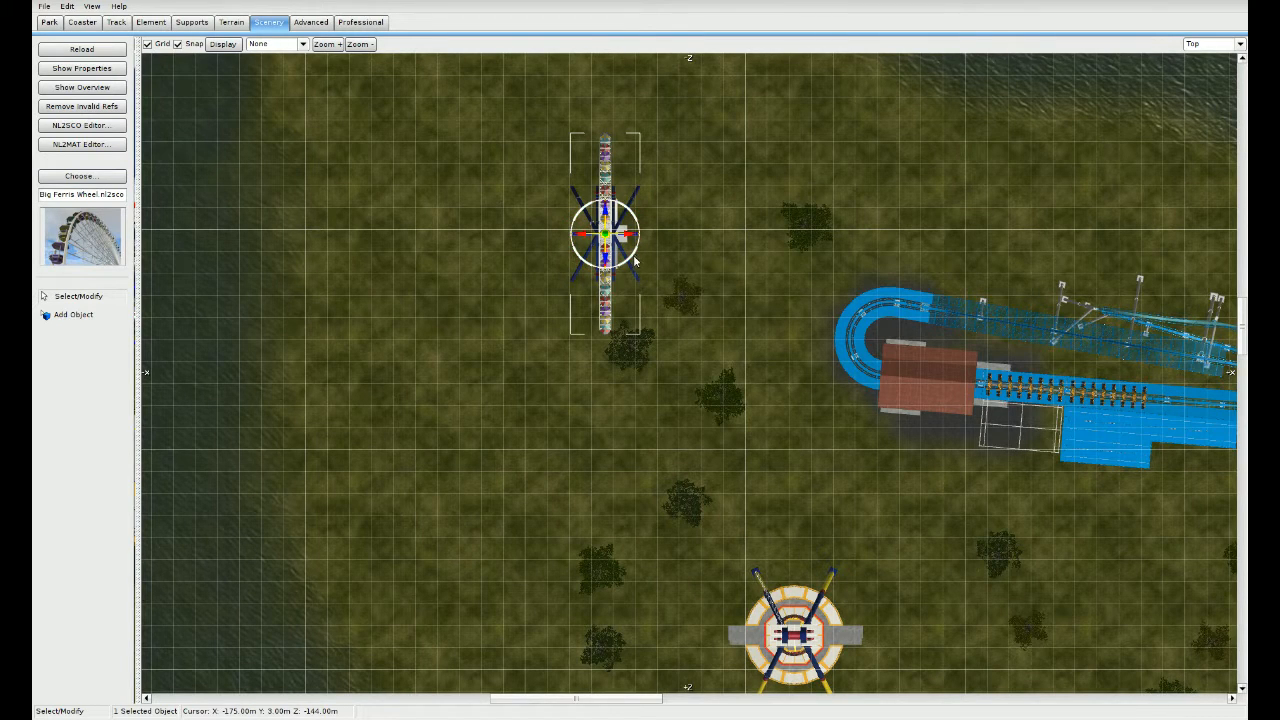
pyautogui.moveTo(635, 260); pyautogui.dragTo(502, 297)
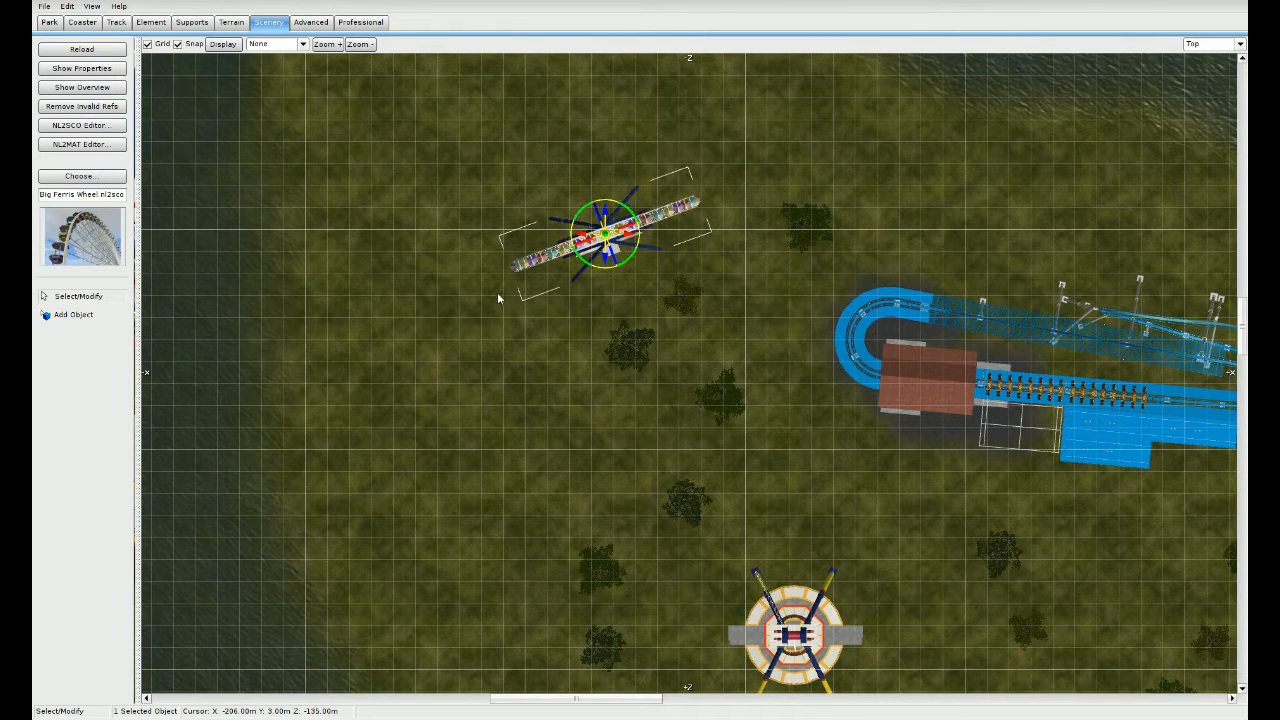
# Step: Choose the Big Ferris Wheel Railing from the library's Rides group and place it beside the wheel's boarding platform
pyautogui.click(129, 316)
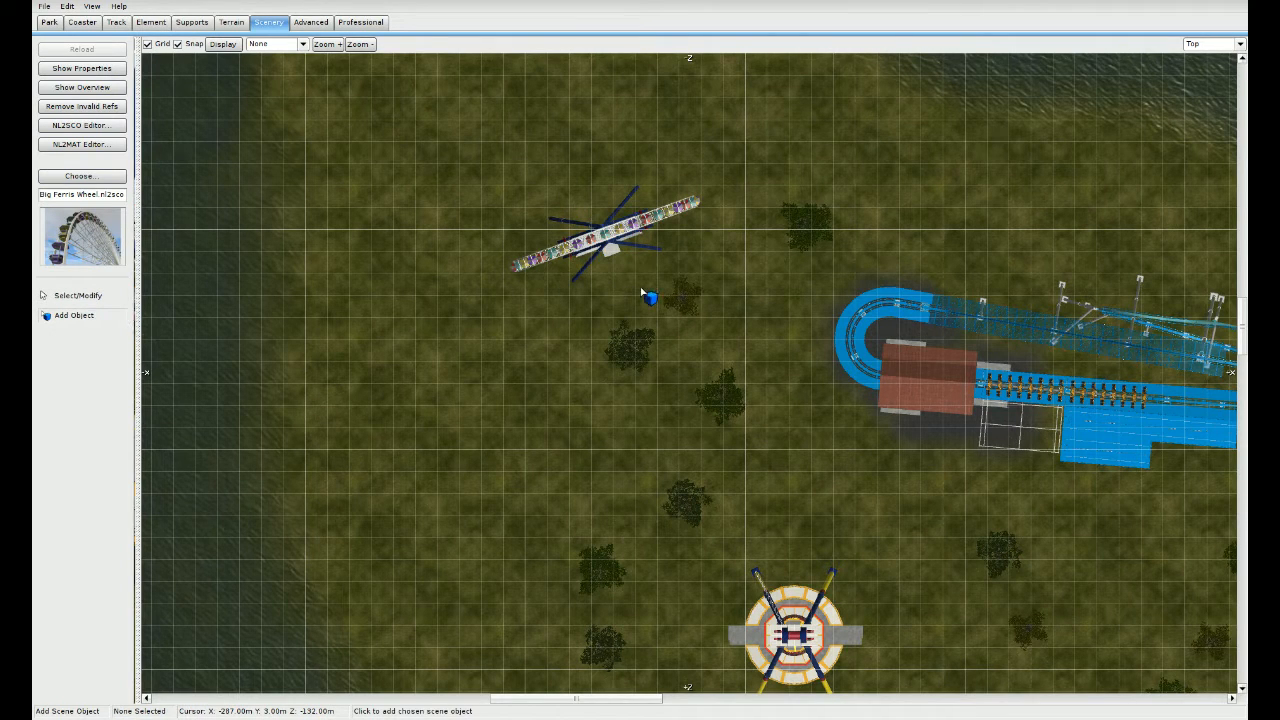
pyautogui.click(44, 176)
pyautogui.click(634, 368)
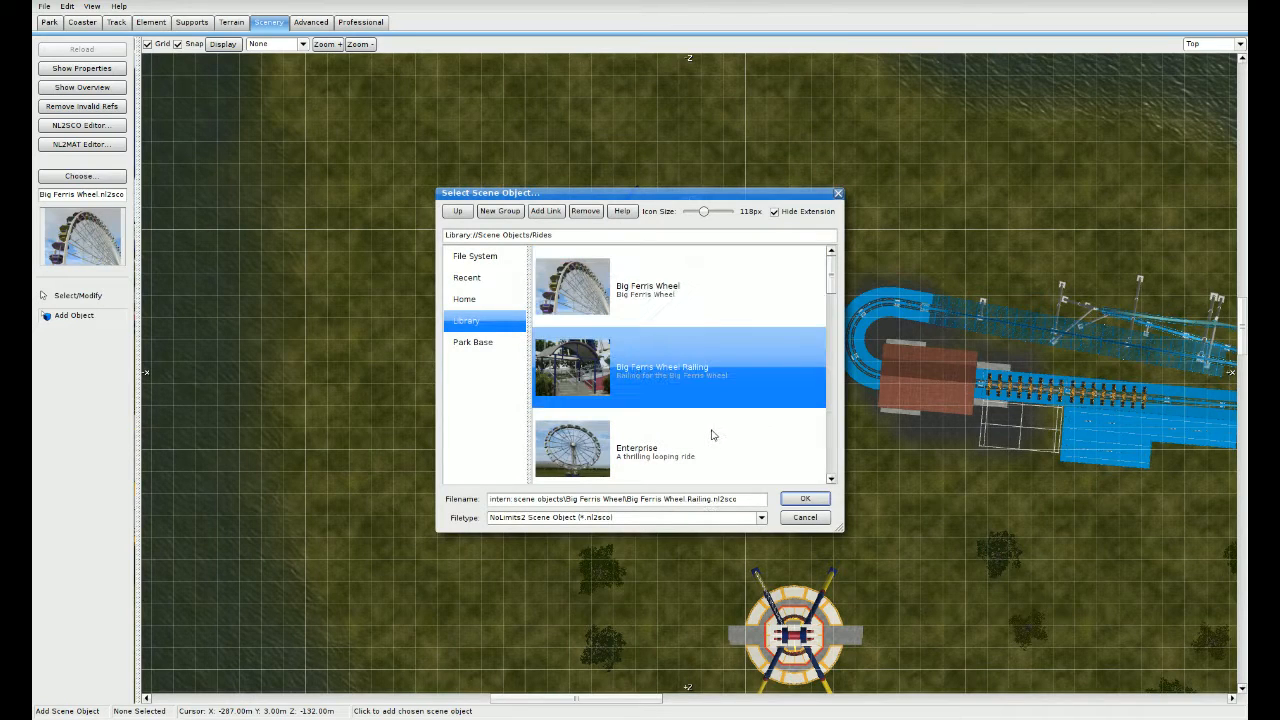
pyautogui.click(805, 498)
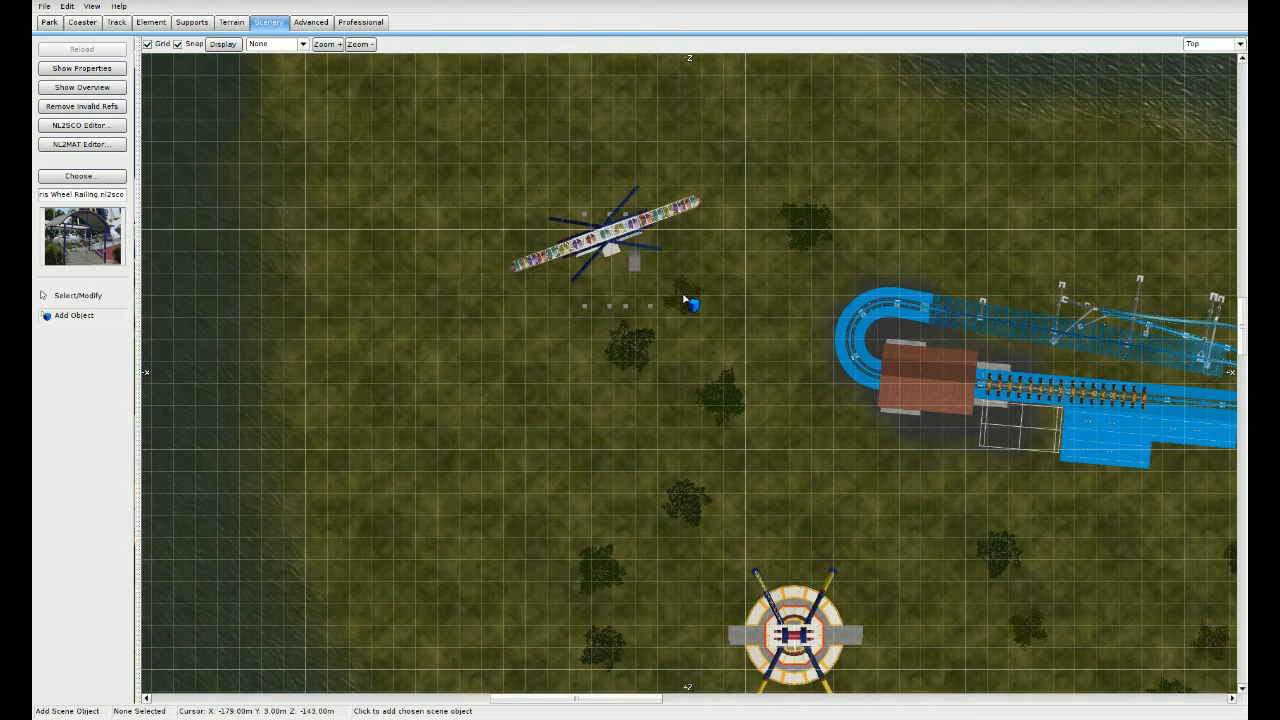
# Step: Select the ferris wheel railing and rotate it to run parallel to the wheel, with its stairs facing away
pyautogui.scroll(5, 660, 340)
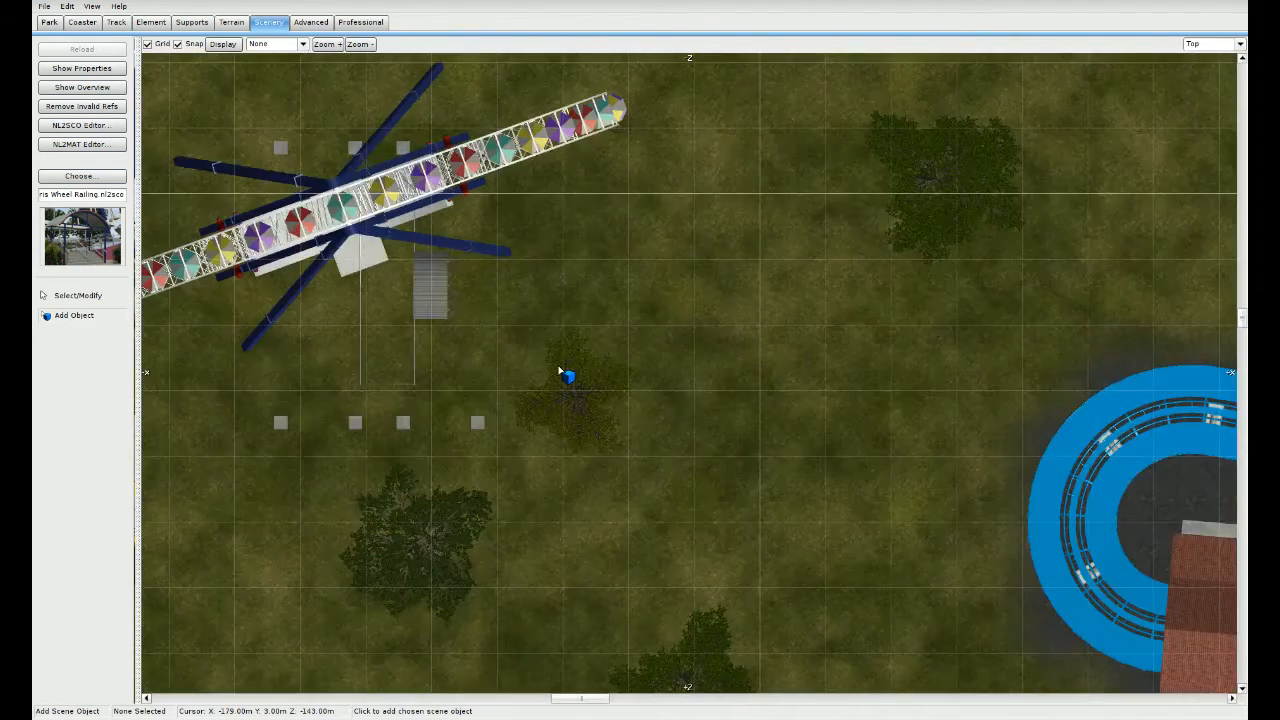
pyautogui.moveTo(426, 303); pyautogui.dragTo(563, 392, button='right')
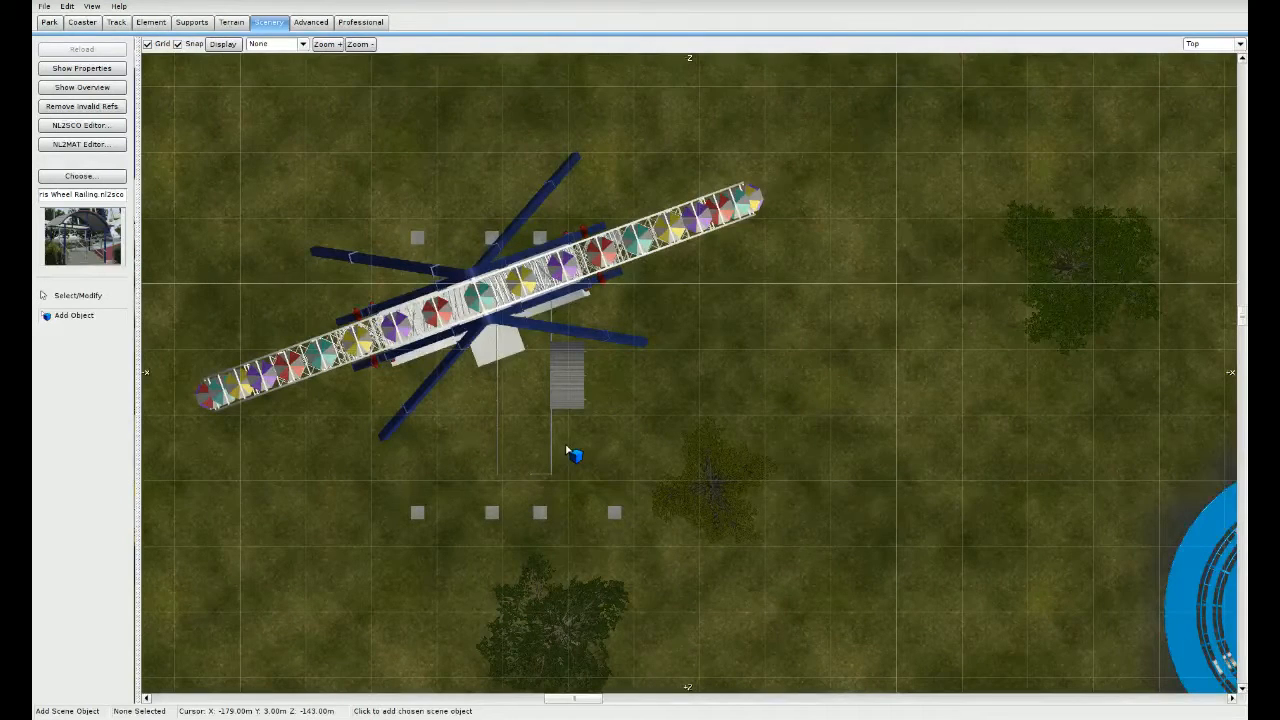
pyautogui.press('Escape')
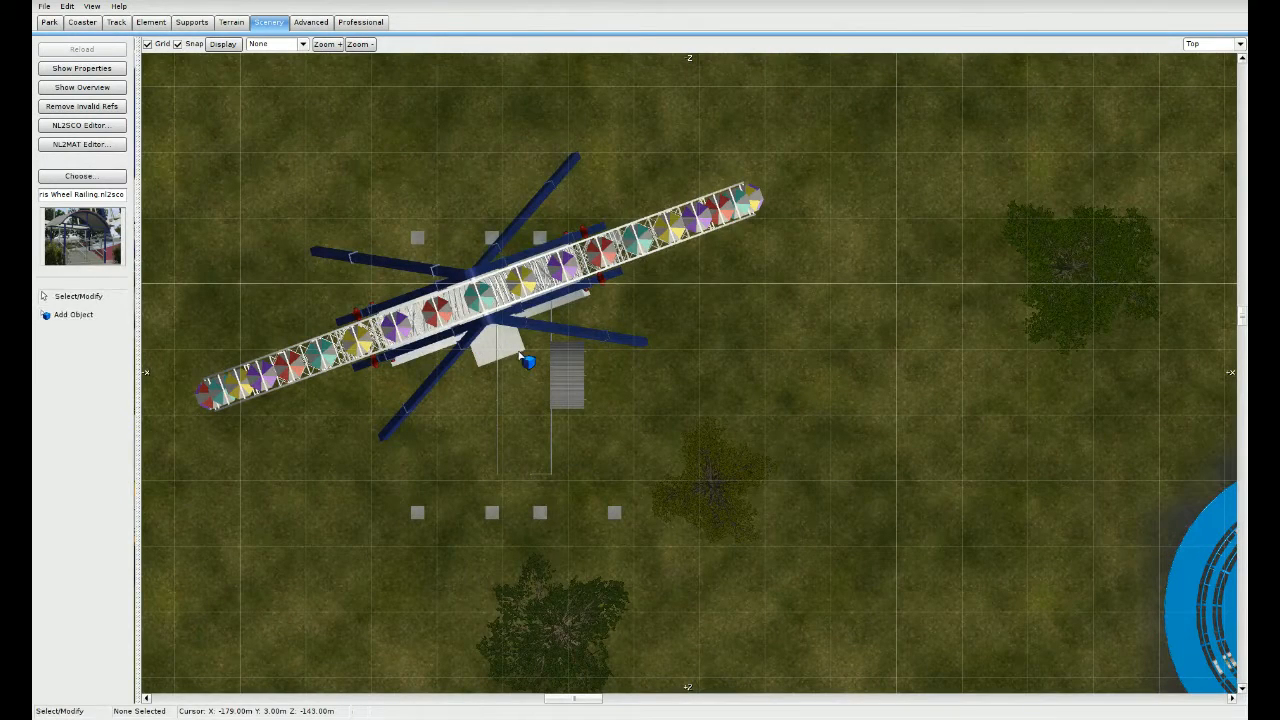
pyautogui.click(520, 355)
pyautogui.click(575, 397)
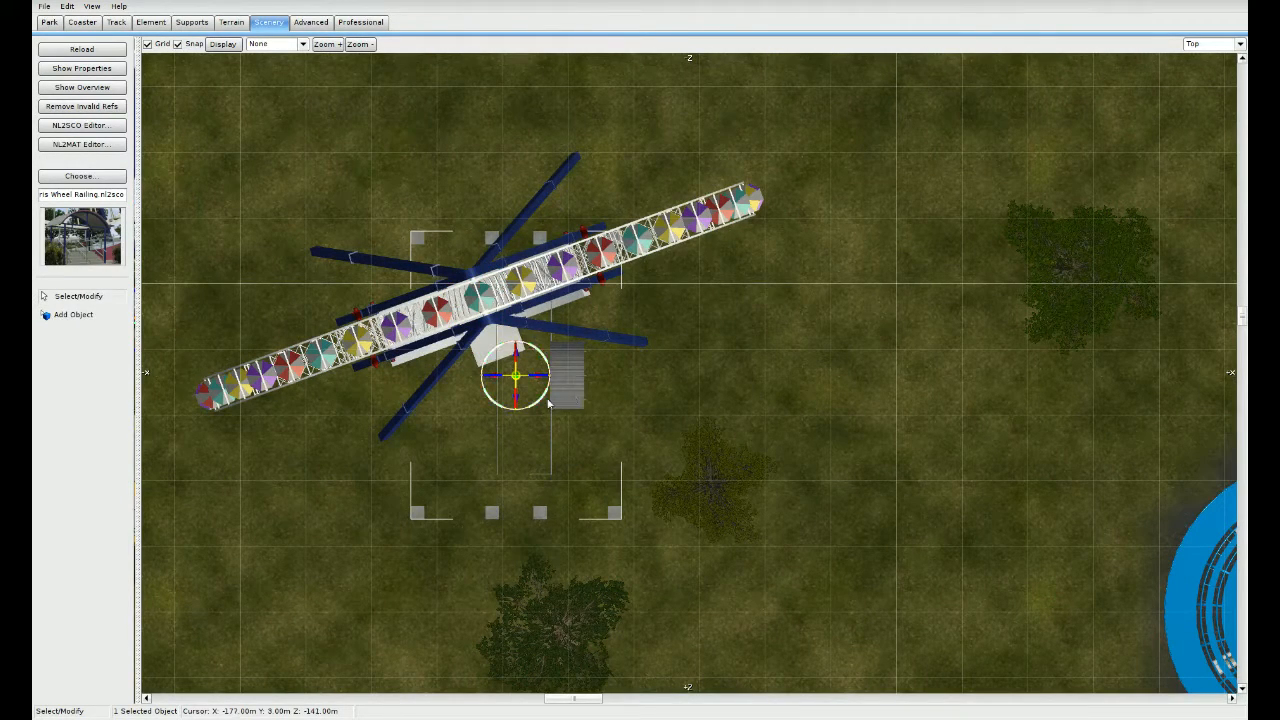
pyautogui.moveTo(548, 402); pyautogui.dragTo(402, 415)
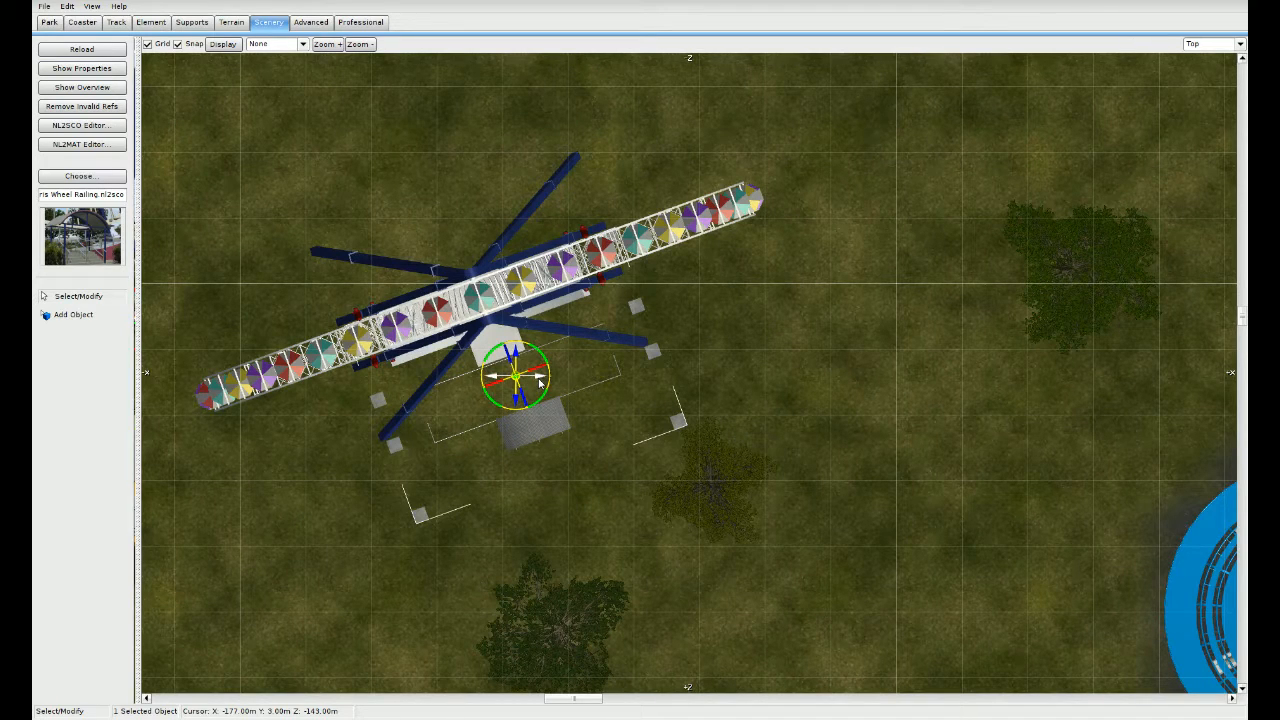
# Step: Move the rotated railing under the Big Ferris Wheel so its corners line up with the support legs
pyautogui.click(679, 505)
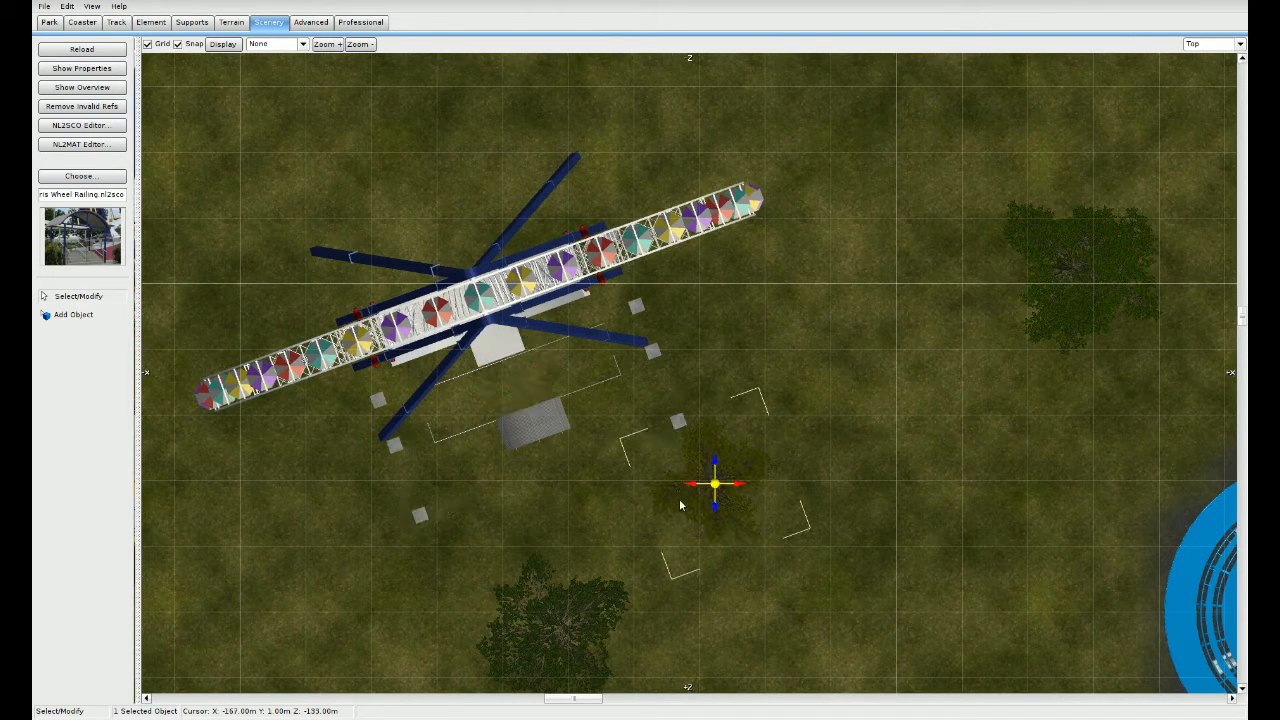
pyautogui.click(527, 387)
pyautogui.moveTo(546, 428); pyautogui.dragTo(511, 348)
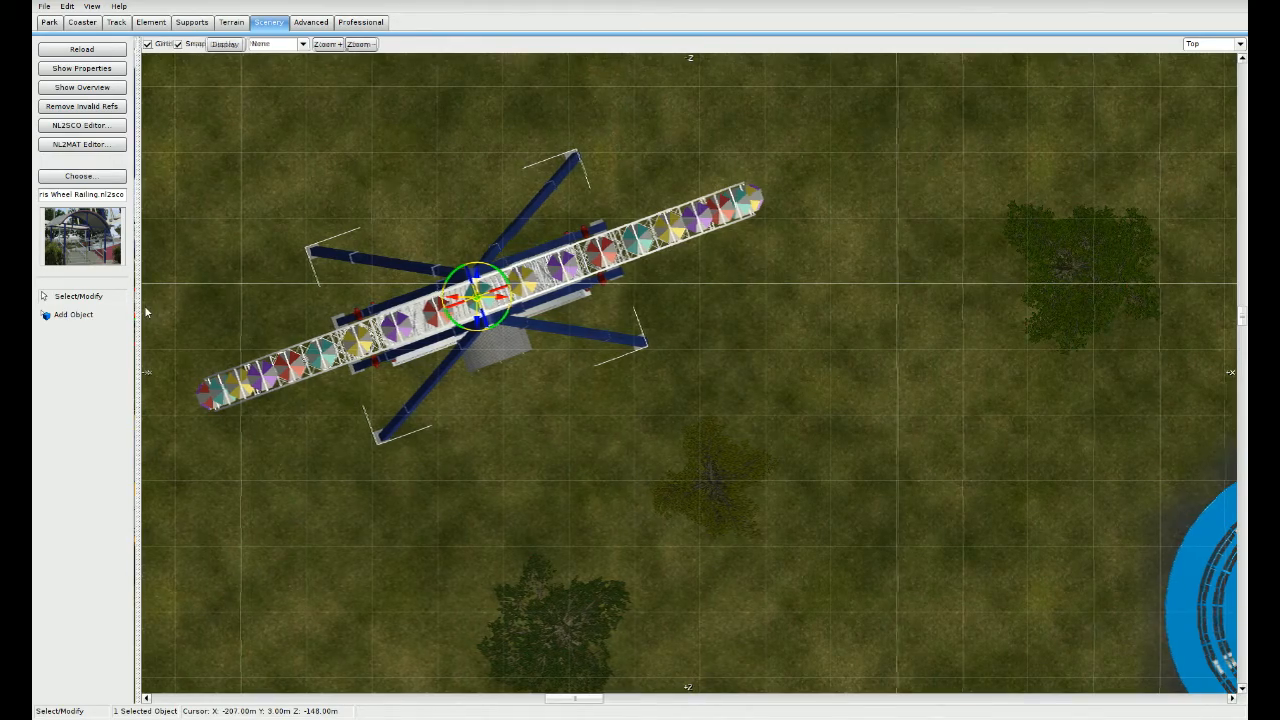
# Step: Examine the Big Ferris Wheel's legs, concrete footings and boarding platform up close in an enlarged perspective view
pyautogui.moveTo(139, 310); pyautogui.dragTo(1243, 320)
pyautogui.press('w')
pyautogui.moveTo(1000, 360); pyautogui.dragTo(1276, 406, button='right')
pyautogui.press('w')
pyautogui.press('w')
pyautogui.press('a')
pyautogui.press('w')
pyautogui.press('d')
pyautogui.press('d')
pyautogui.press('s')
pyautogui.press('w')
pyautogui.press('s')
pyautogui.press('w')
pyautogui.press('s')
pyautogui.press('s')
pyautogui.press('a')
pyautogui.press('a')
pyautogui.press('a')
pyautogui.press('a')
pyautogui.press('w')
pyautogui.press('a')
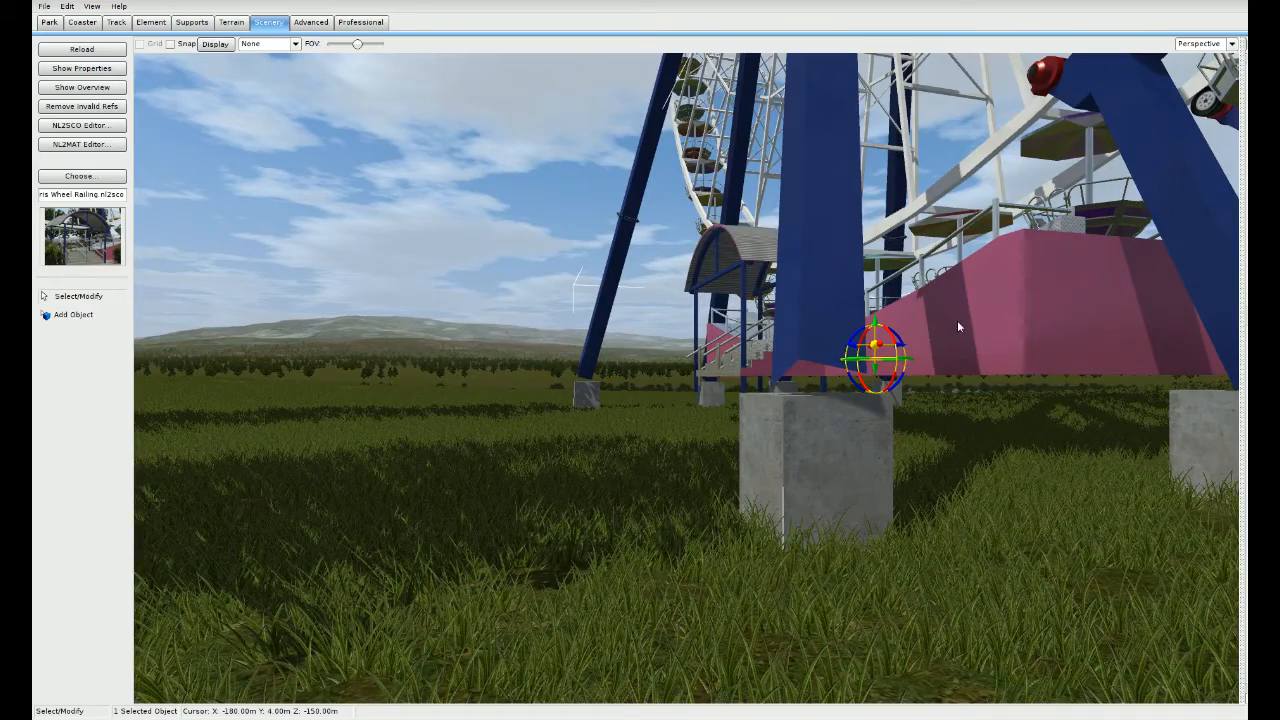
pyautogui.press('w')
pyautogui.moveTo(984, 308); pyautogui.dragTo(1020, 395, button='right')
pyautogui.press('s')
pyautogui.moveTo(685, 220); pyautogui.dragTo(709, 205, button='right')
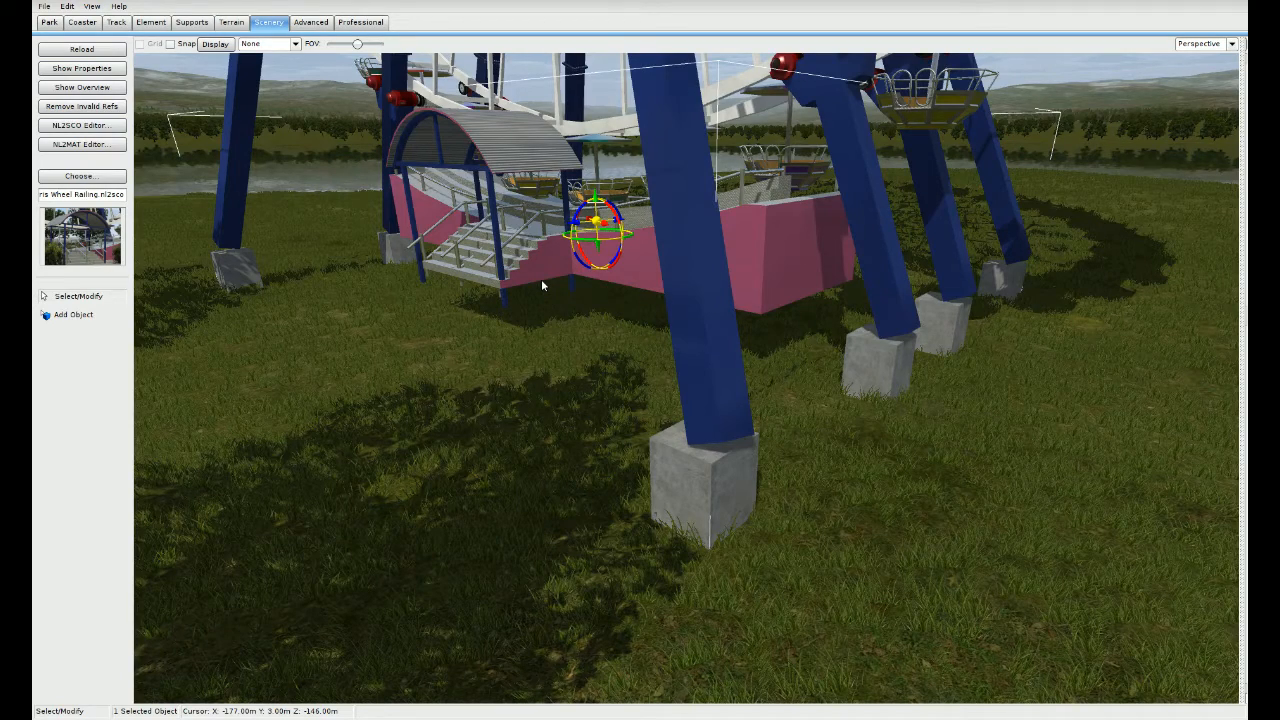
# Step: Lower the ferris wheel railing until its concrete footings protrude only slightly above the grass
pyautogui.press('Left')
pyautogui.press('Left')
pyautogui.press('Right')
pyautogui.press('Right')
pyautogui.press('Down')
pyautogui.press('Down')
pyautogui.press('Up')
pyautogui.press('Up')
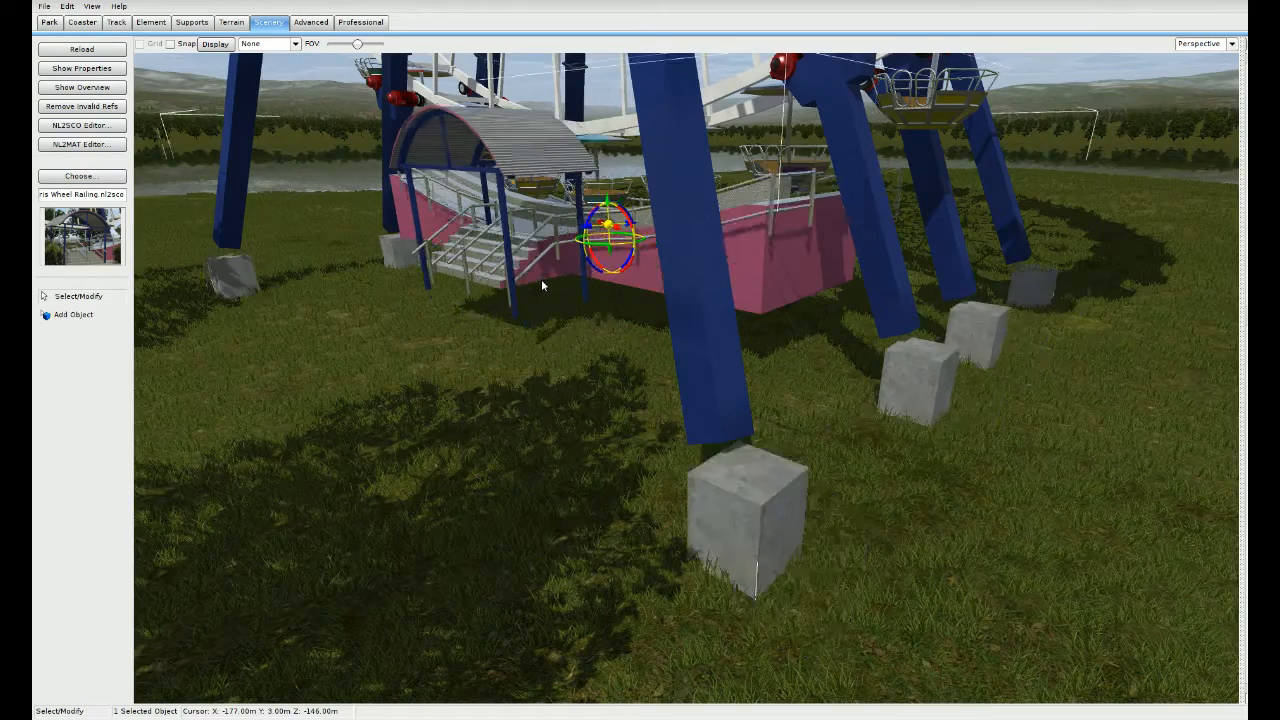
pyautogui.press('pagedown')
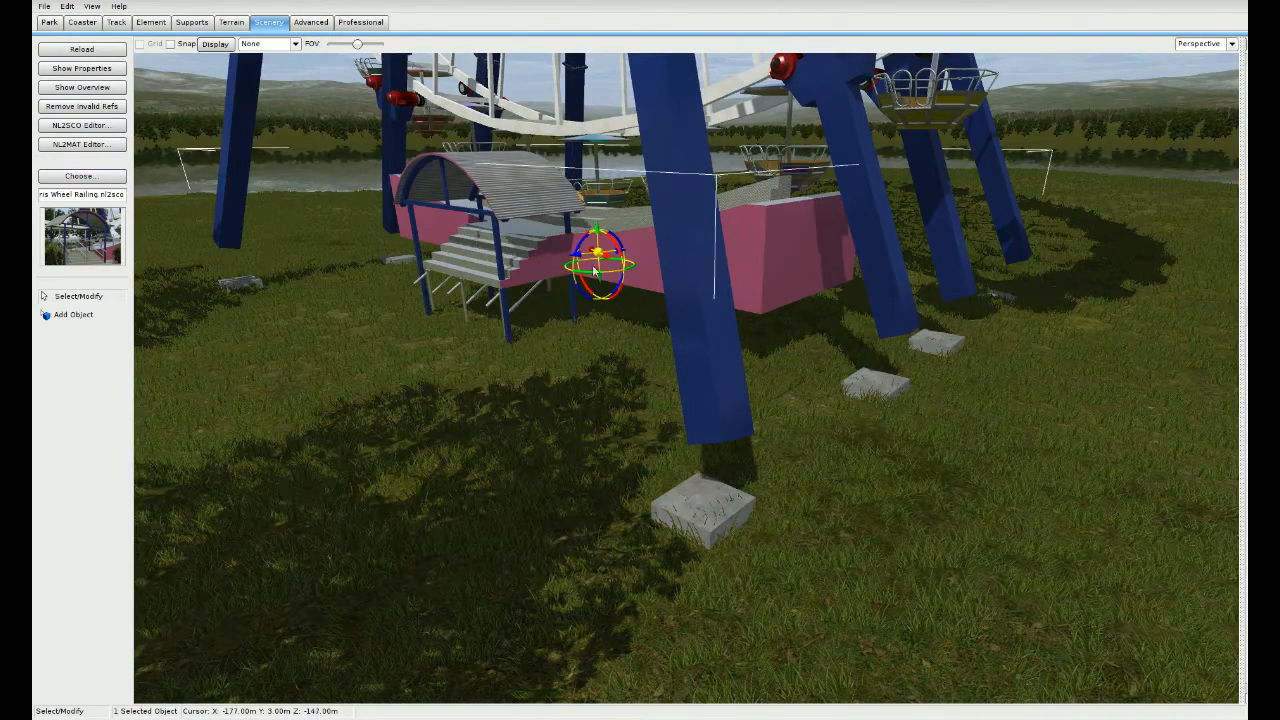
# Step: Select the Big Ferris Wheel and lower it until its legs rest on the footings and the boarding stairs meet the ground
pyautogui.press('pageup')
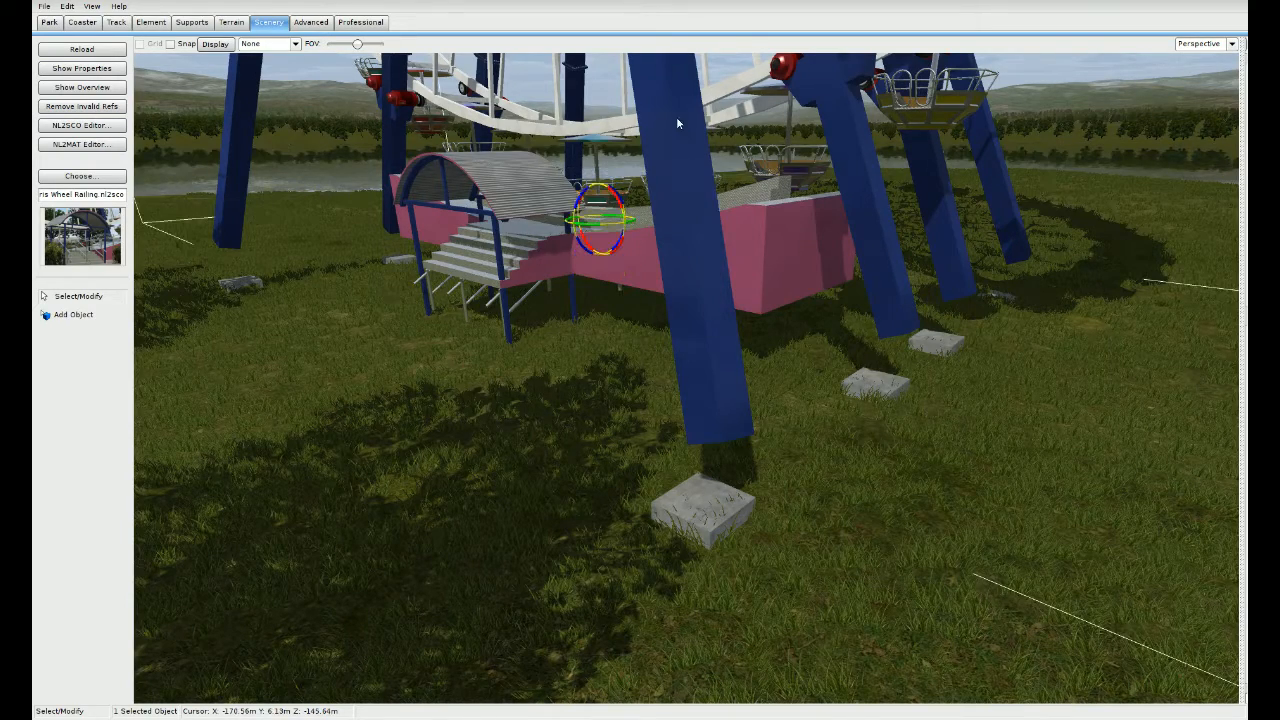
pyautogui.press('pagedown')
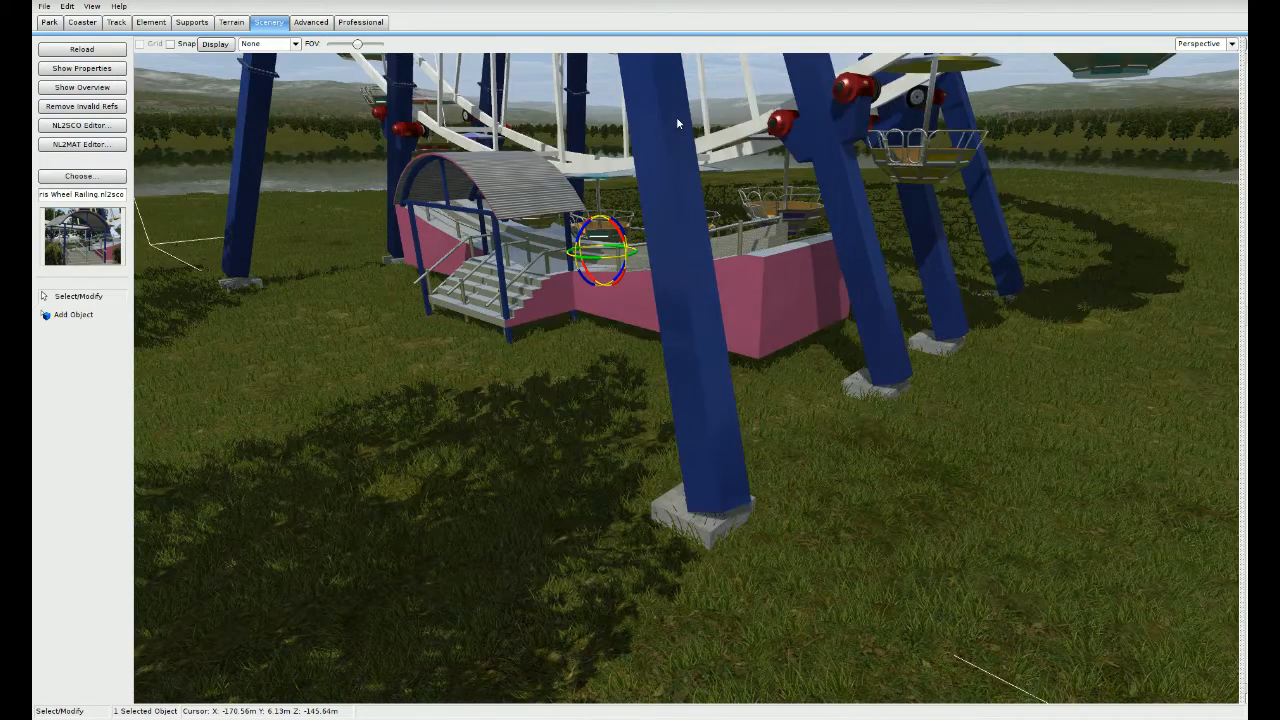
pyautogui.moveTo(525, 420); pyautogui.dragTo(670, 430, button='right')
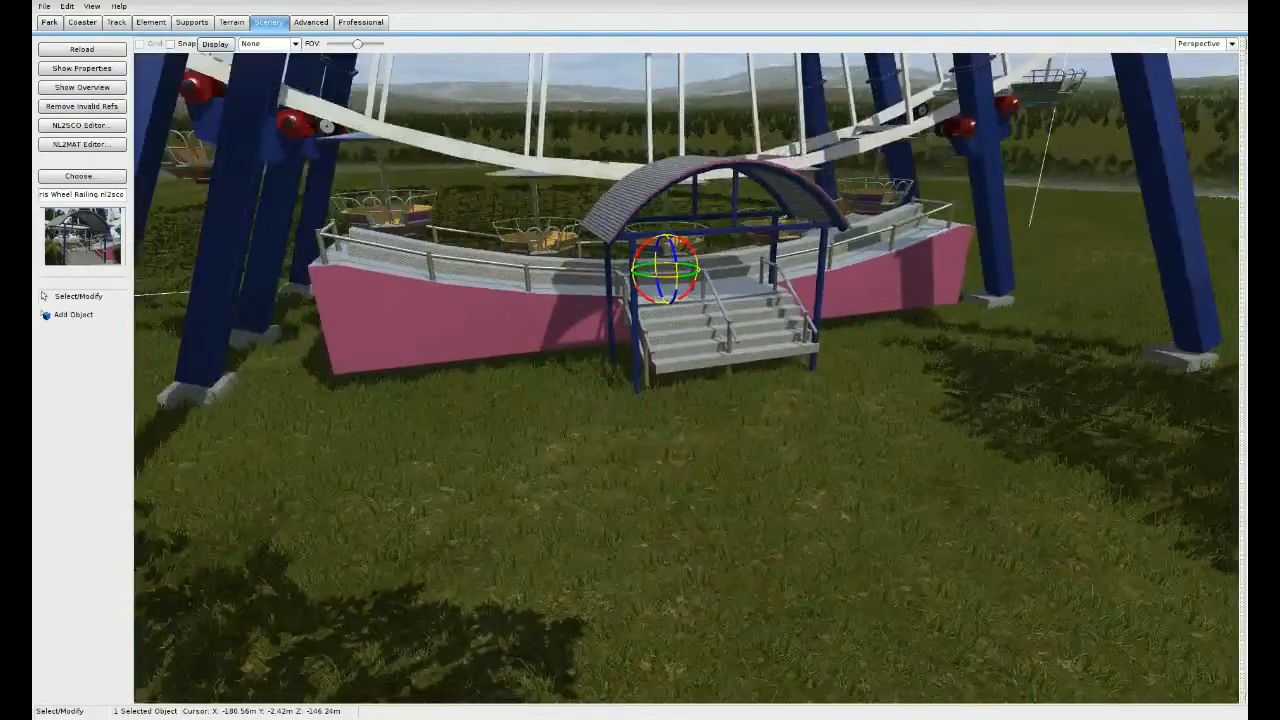
pyautogui.scroll(3, 686, 378)
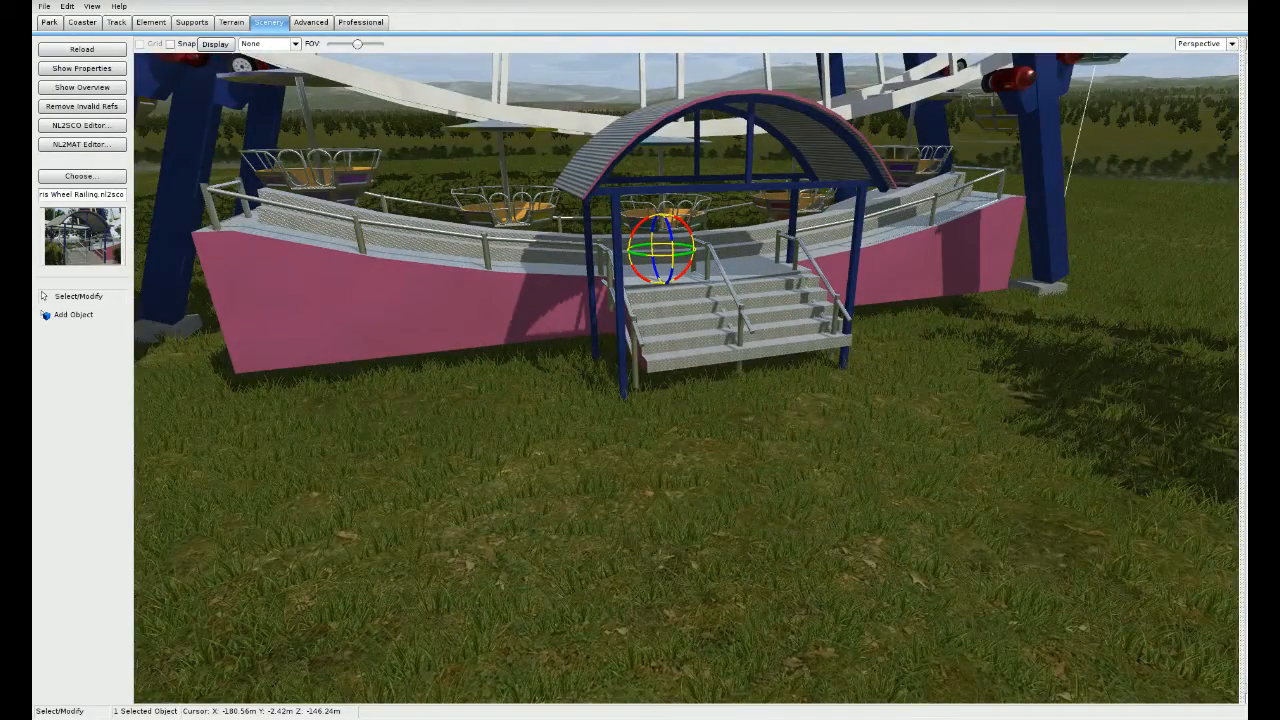
pyautogui.scroll(-4, 686, 378)
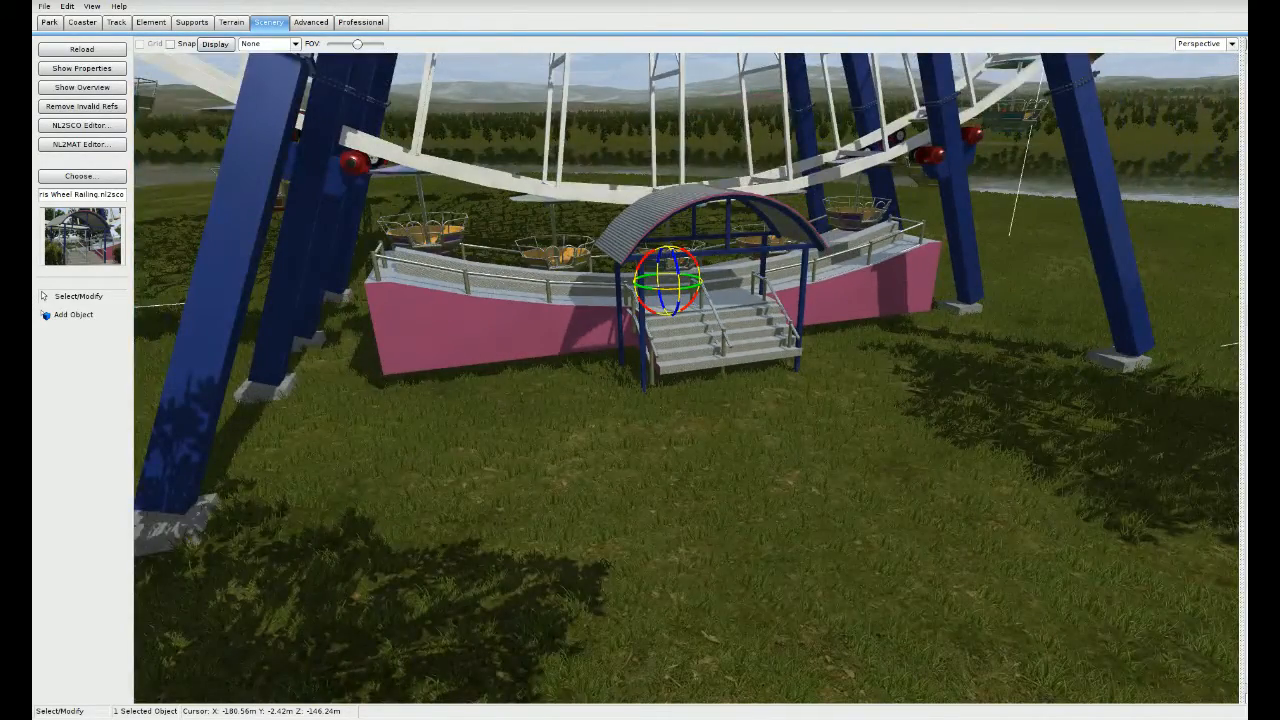
pyautogui.keyDown('shift'); pyautogui.moveTo(668, 281); pyautogui.dragTo(668, 312); pyautogui.keyUp('shift')
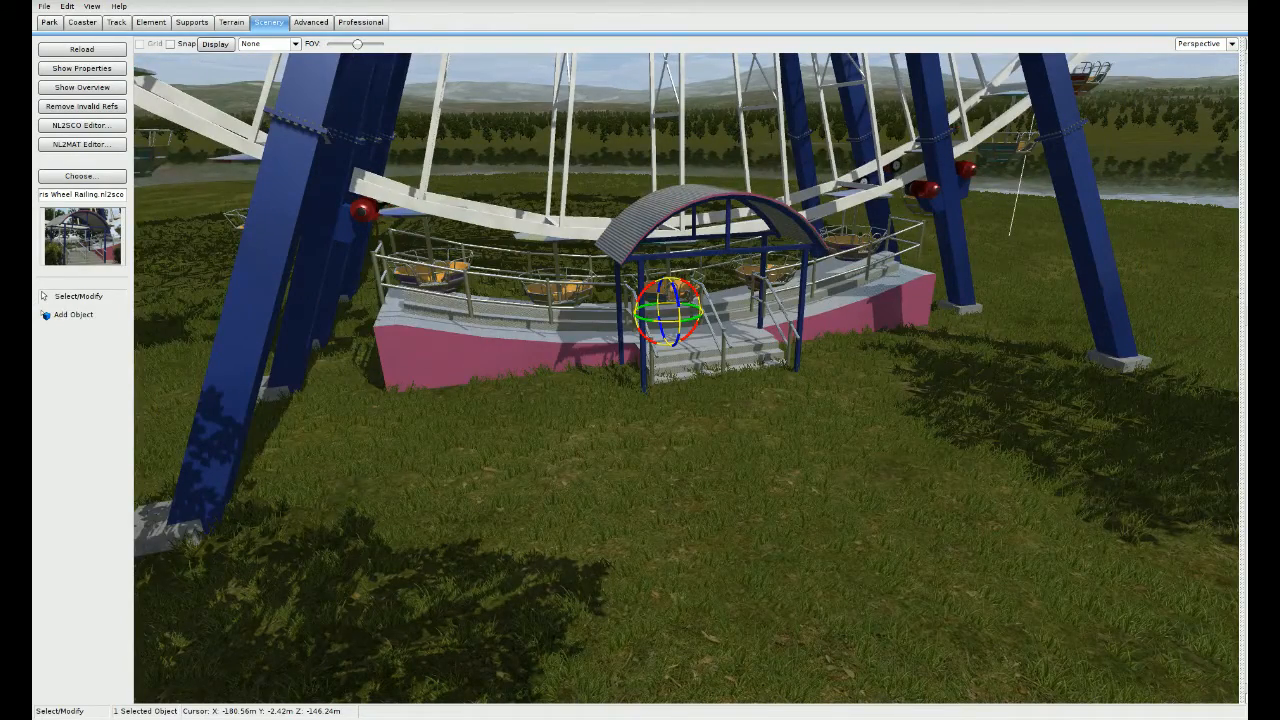
# Step: Select the ferris wheel railing at the boarding stairs and shift it sideways along the platform
pyautogui.moveTo(614, 437)
pyautogui.mouseDown(button='right')
pyautogui.moveTo(612, 290)
pyautogui.moveTo(608, 438)
pyautogui.mouseUp(button='right')
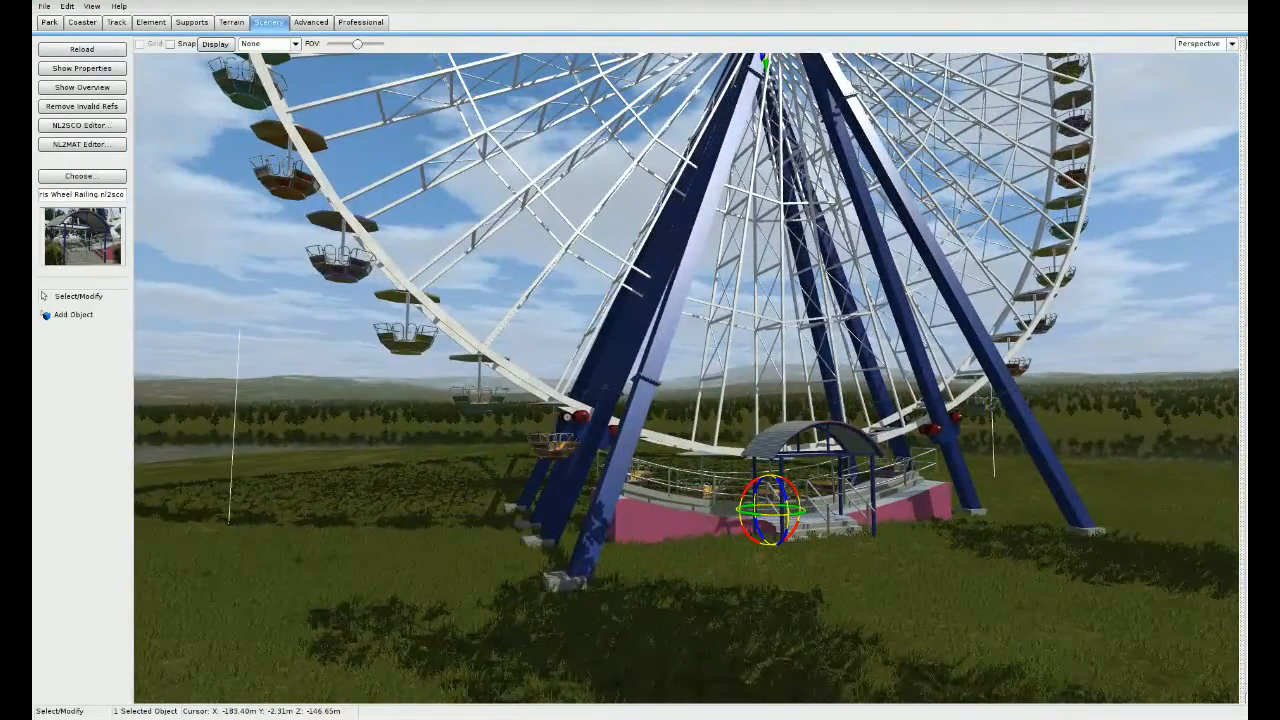
pyautogui.click(657, 550)
pyautogui.click(656, 543)
pyautogui.moveTo(660, 546); pyautogui.dragTo(680, 600, button='right')
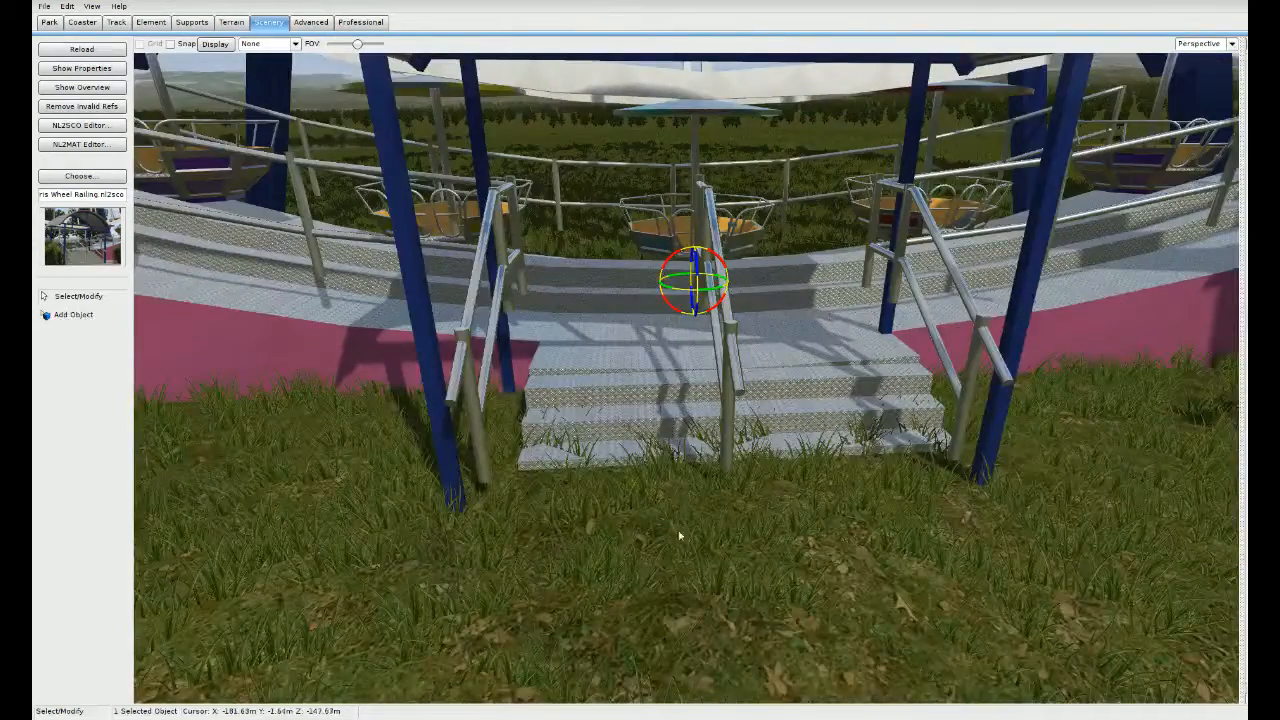
pyautogui.click(669, 511)
pyautogui.click(467, 354)
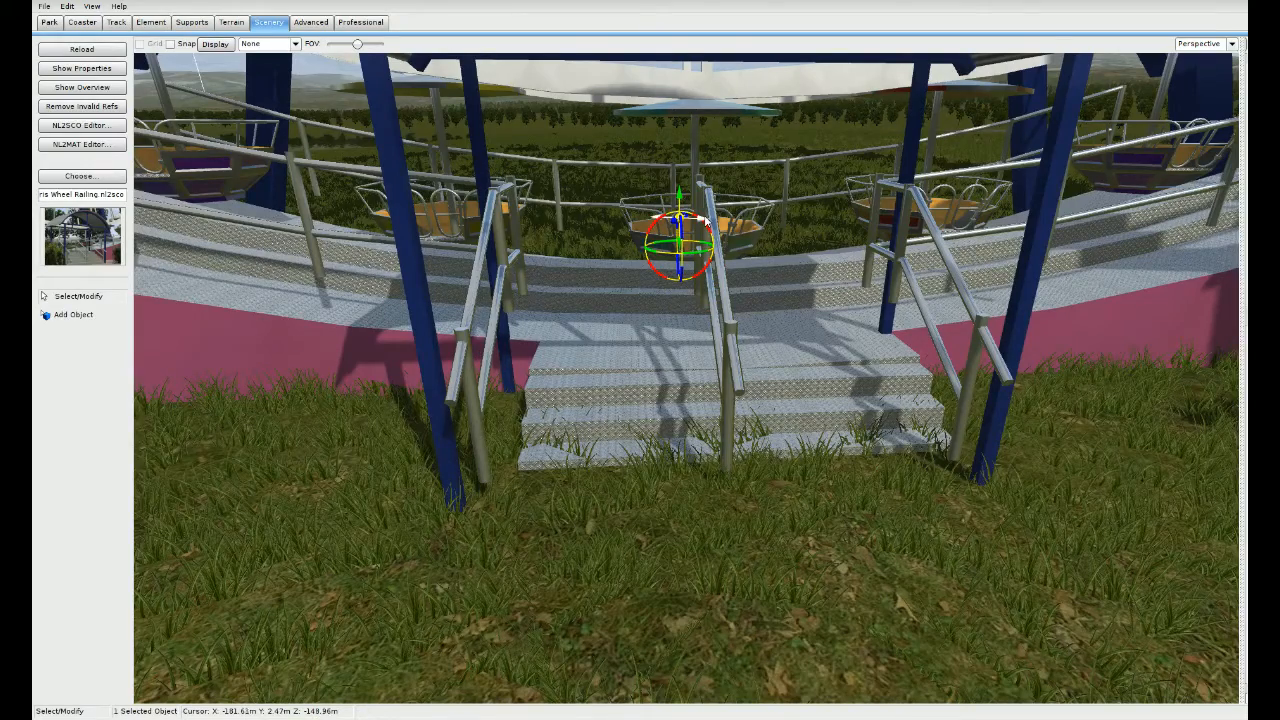
pyautogui.moveTo(703, 220); pyautogui.dragTo(716, 223)
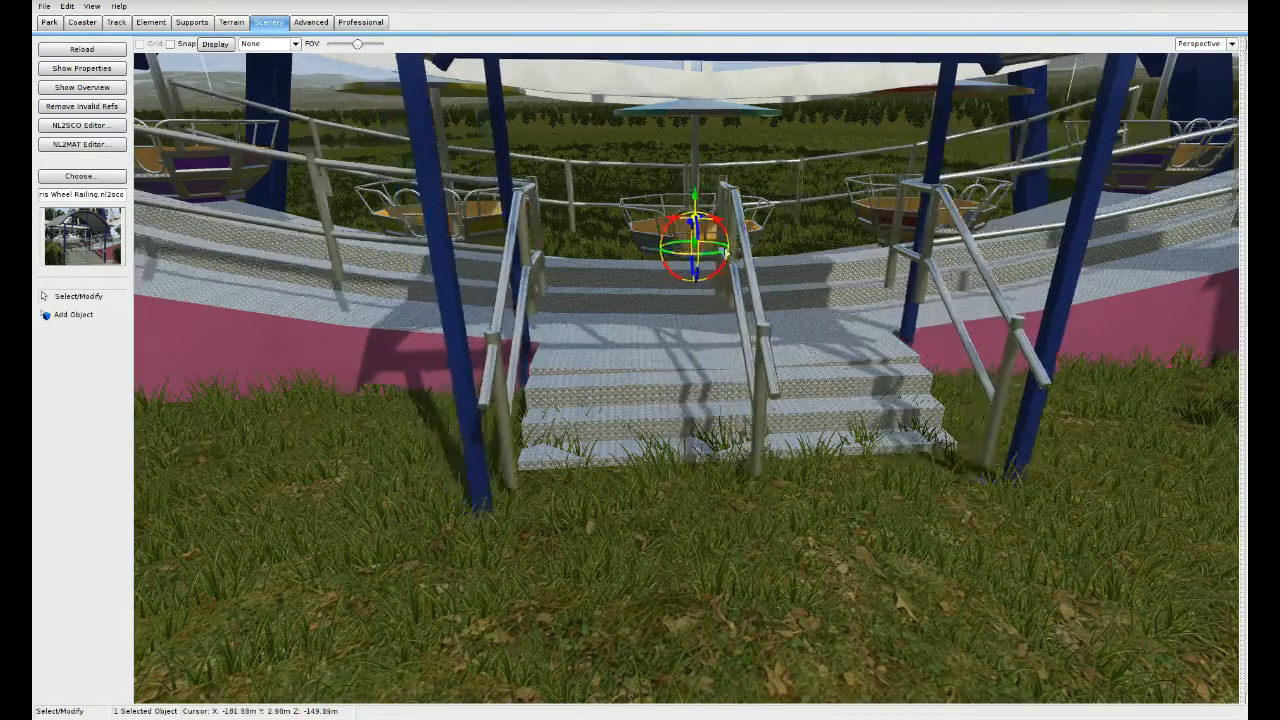
# Step: Show the perspective and top views side by side and move the railing inward from the stairs towards the wheel
pyautogui.moveTo(716, 223); pyautogui.dragTo(600, 265, button='right')
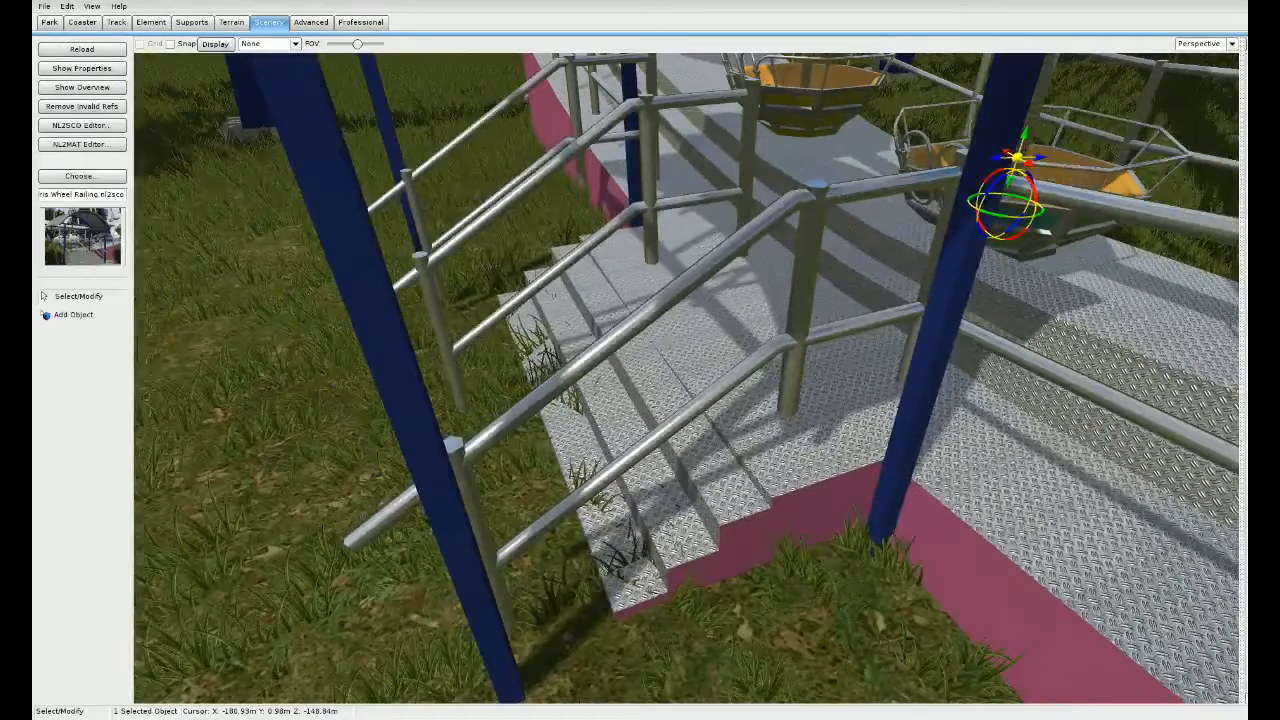
pyautogui.moveTo(1242, 354); pyautogui.dragTo(548, 356)
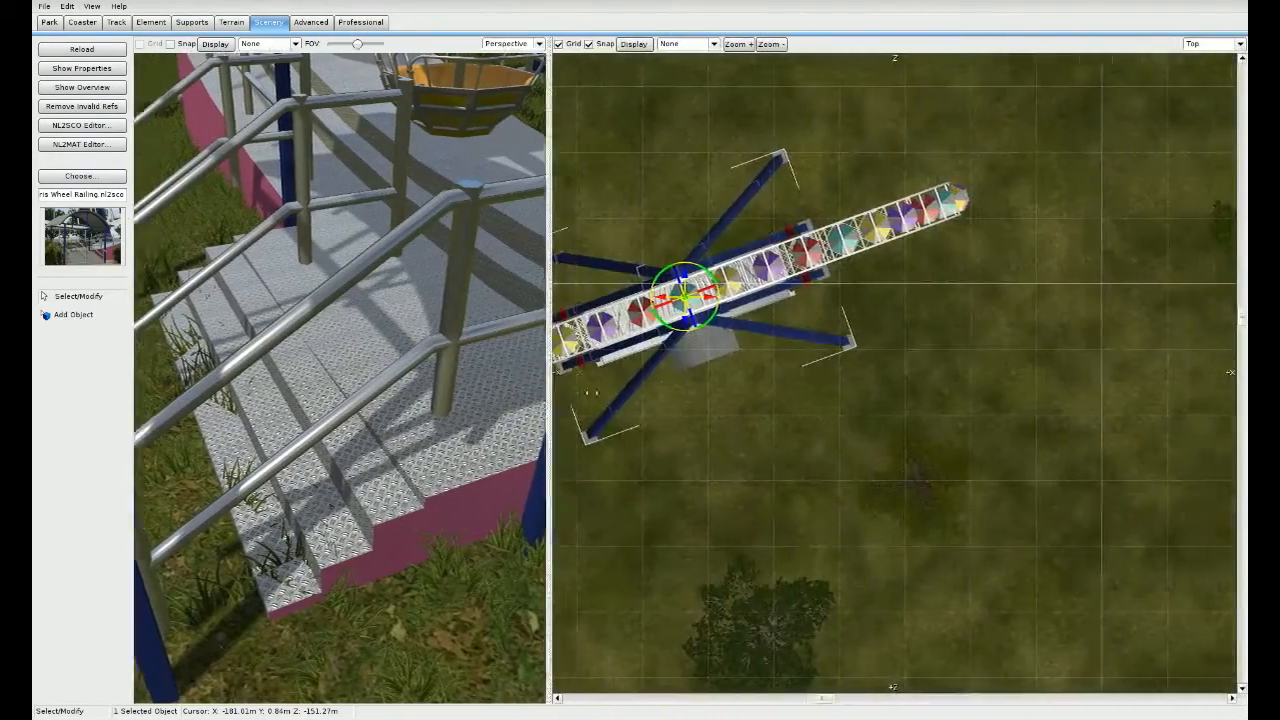
pyautogui.moveTo(592, 393); pyautogui.dragTo(561, 401)
pyautogui.moveTo(718, 450); pyautogui.dragTo(902, 538, button='right')
pyautogui.scroll(3, 895, 520)
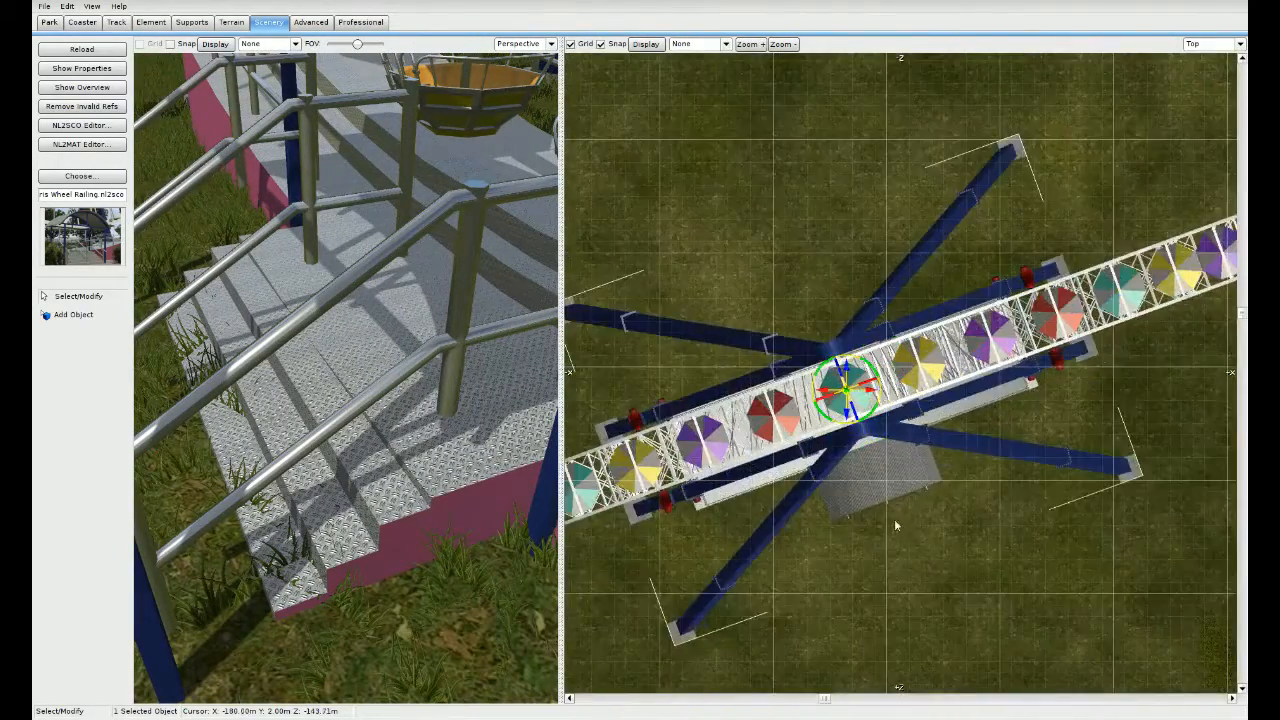
pyautogui.scroll(2, 890, 512)
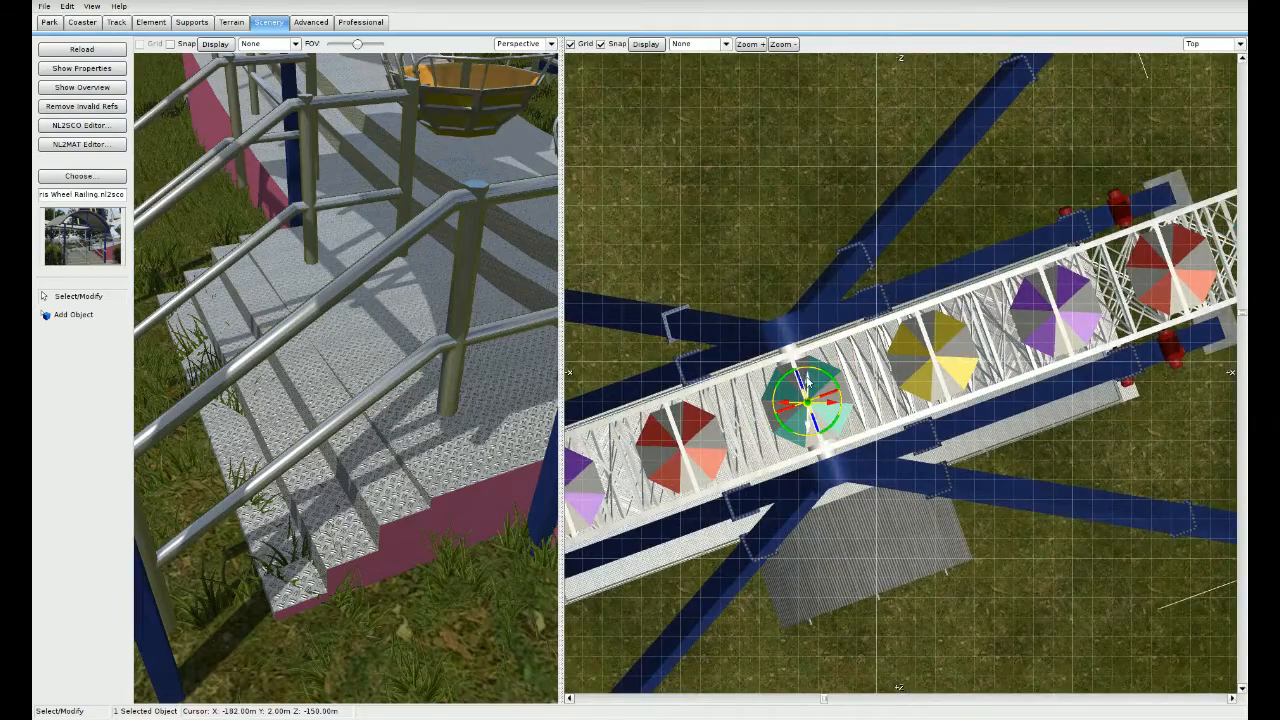
pyautogui.moveTo(808, 382); pyautogui.dragTo(808, 357)
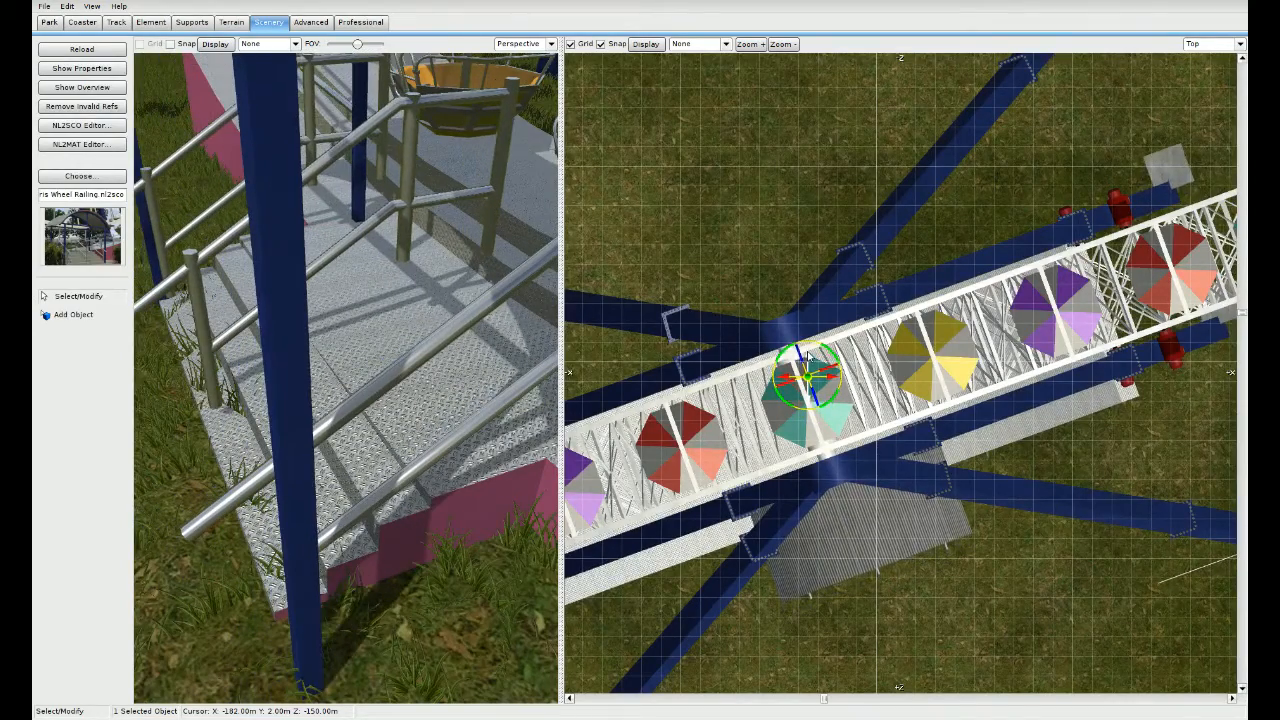
# Step: Shift the railing in the top view so its handrails line up with both edges of the boarding stairs
pyautogui.moveTo(512, 504); pyautogui.dragTo(485, 495, button='right')
pyautogui.press('a')
pyautogui.press('d')
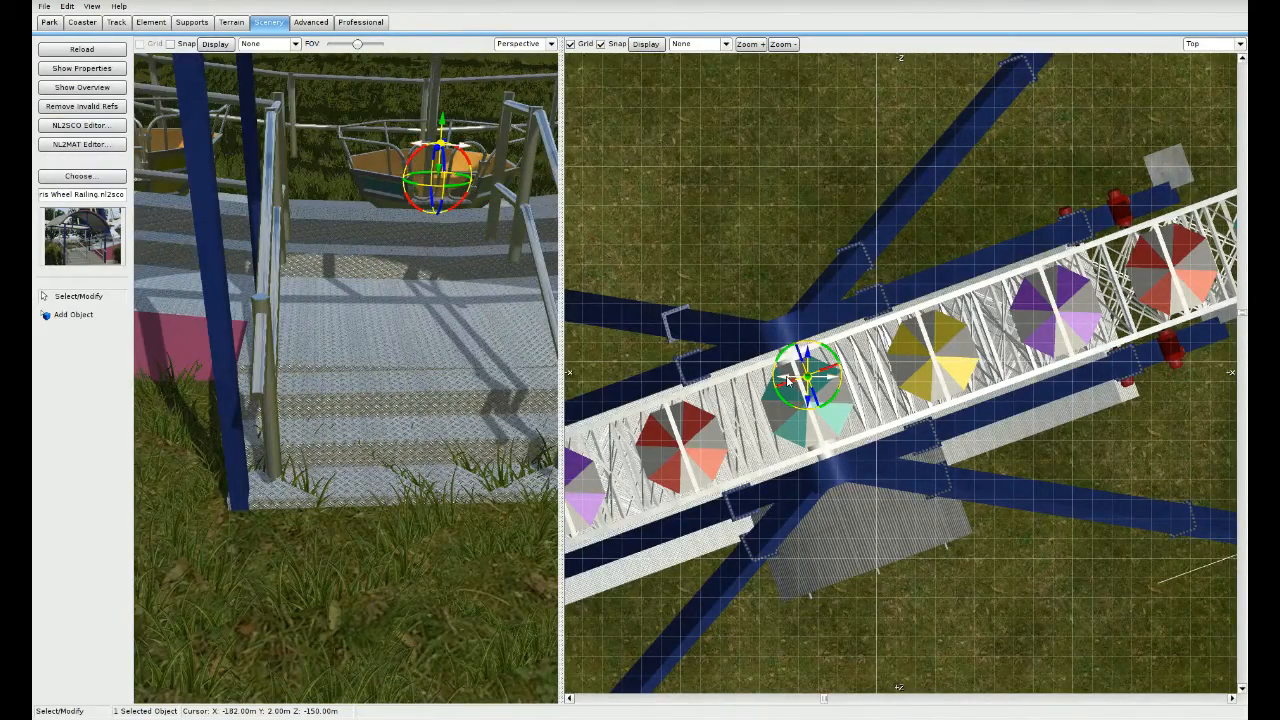
pyautogui.moveTo(788, 377); pyautogui.dragTo(803, 402)
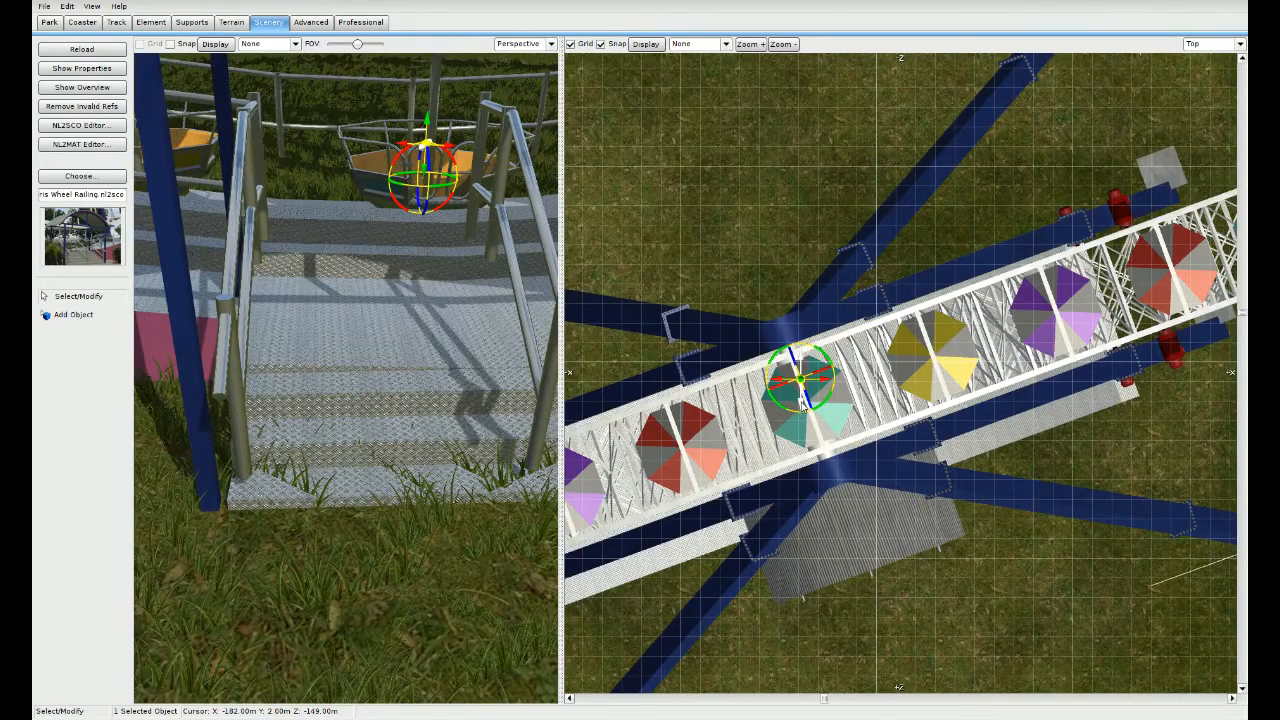
pyautogui.click(771, 259)
pyautogui.click(850, 516)
pyautogui.click(850, 515)
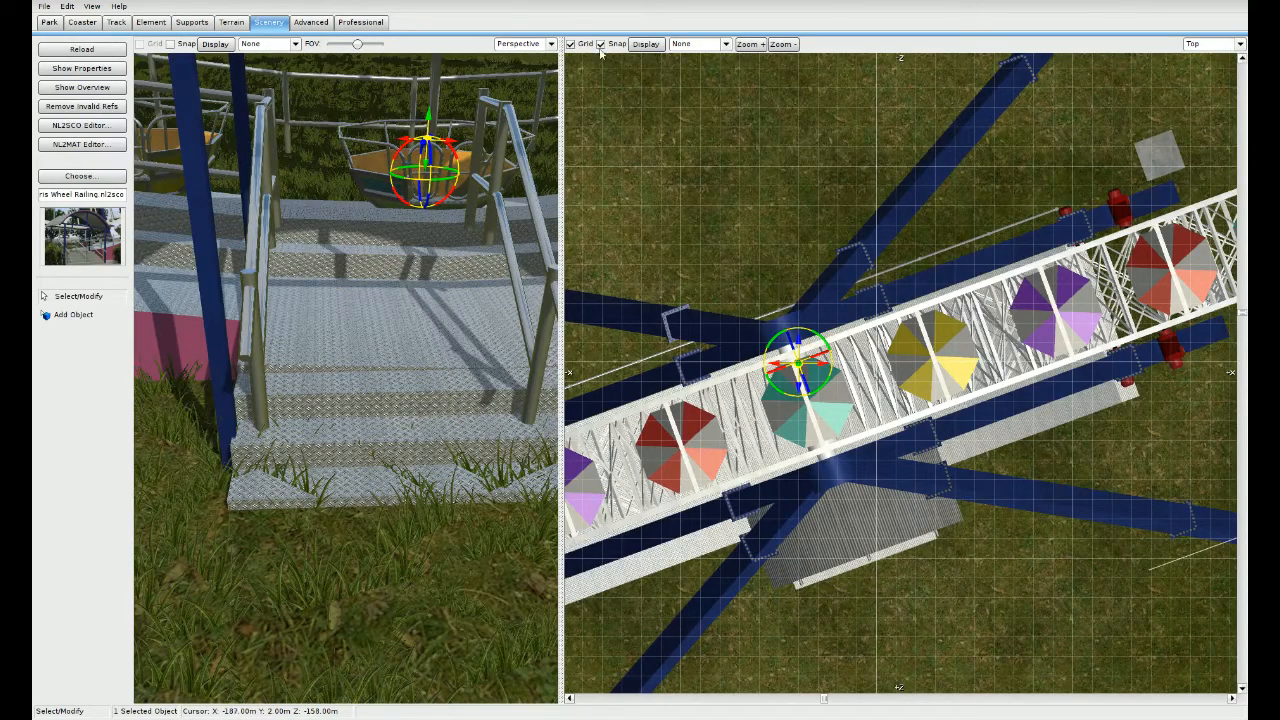
# Step: Turn off snapping in the top view and freely adjust the railing until its handrails and canopy are centred on the stairs
pyautogui.click(601, 44)
pyautogui.click(632, 137)
pyautogui.click(845, 531)
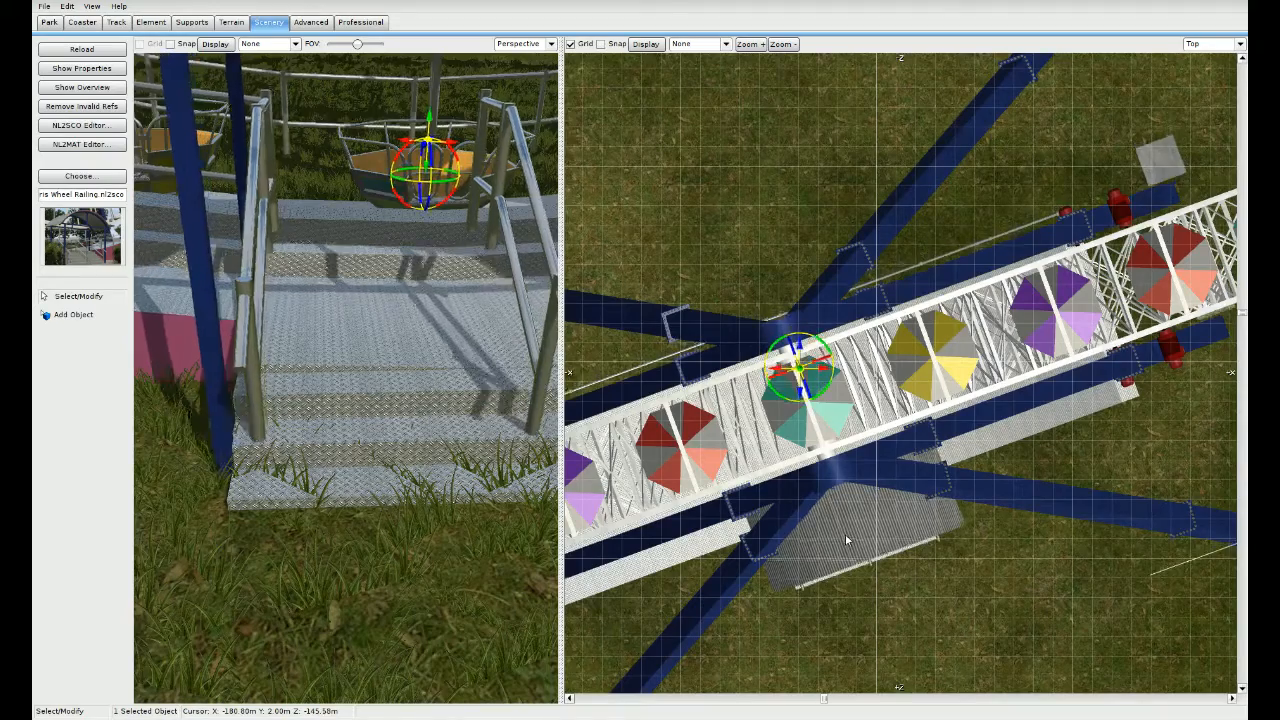
pyautogui.moveTo(845, 534); pyautogui.dragTo(849, 548)
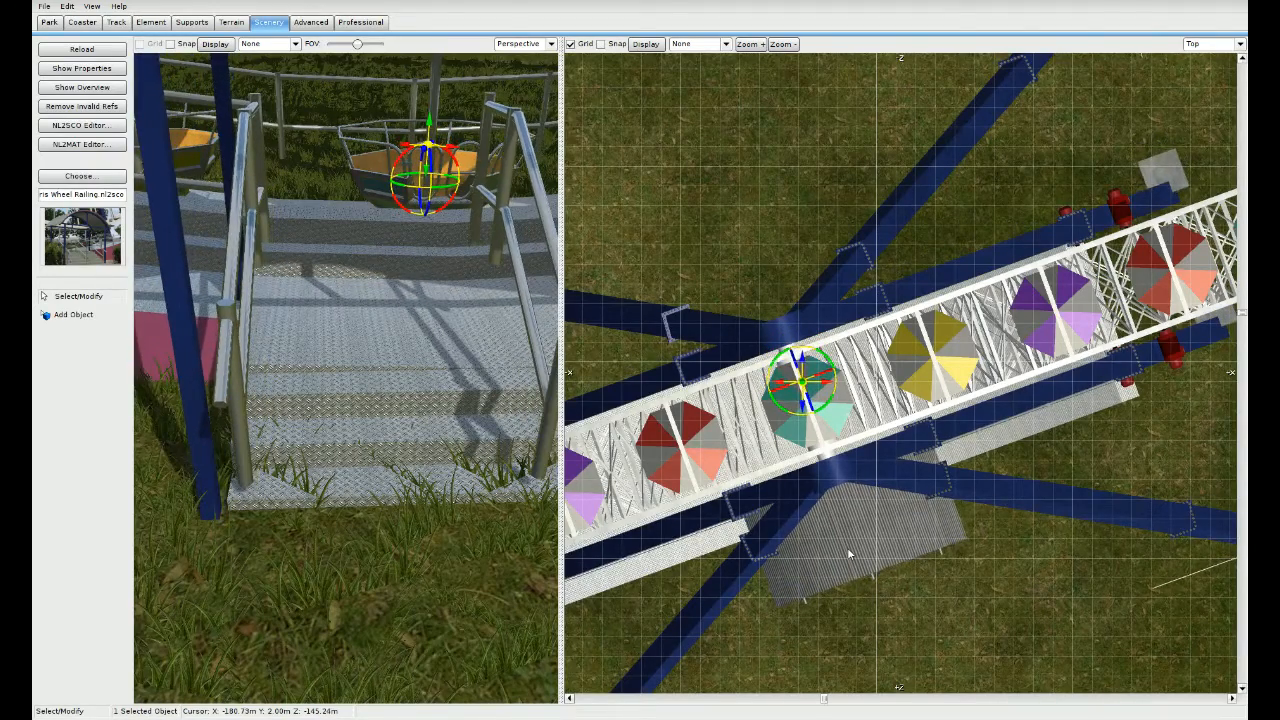
pyautogui.moveTo(390, 545); pyautogui.dragTo(322, 530, button='right')
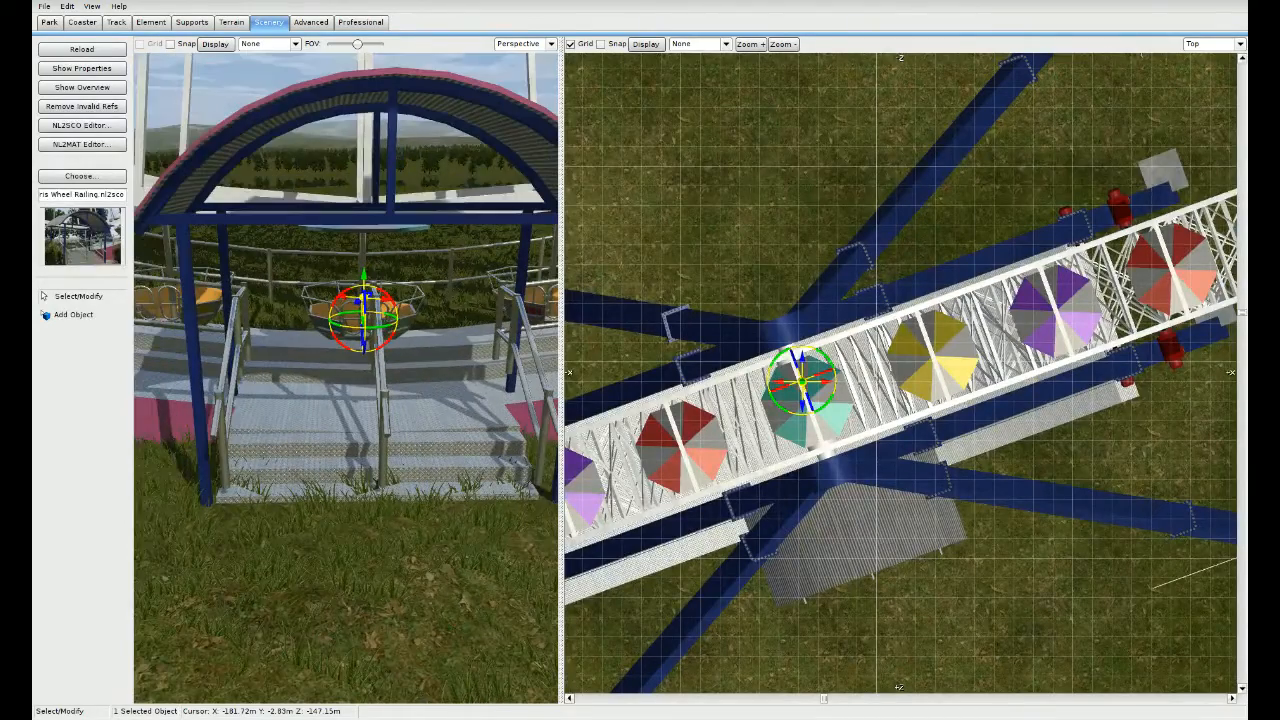
pyautogui.click(866, 551)
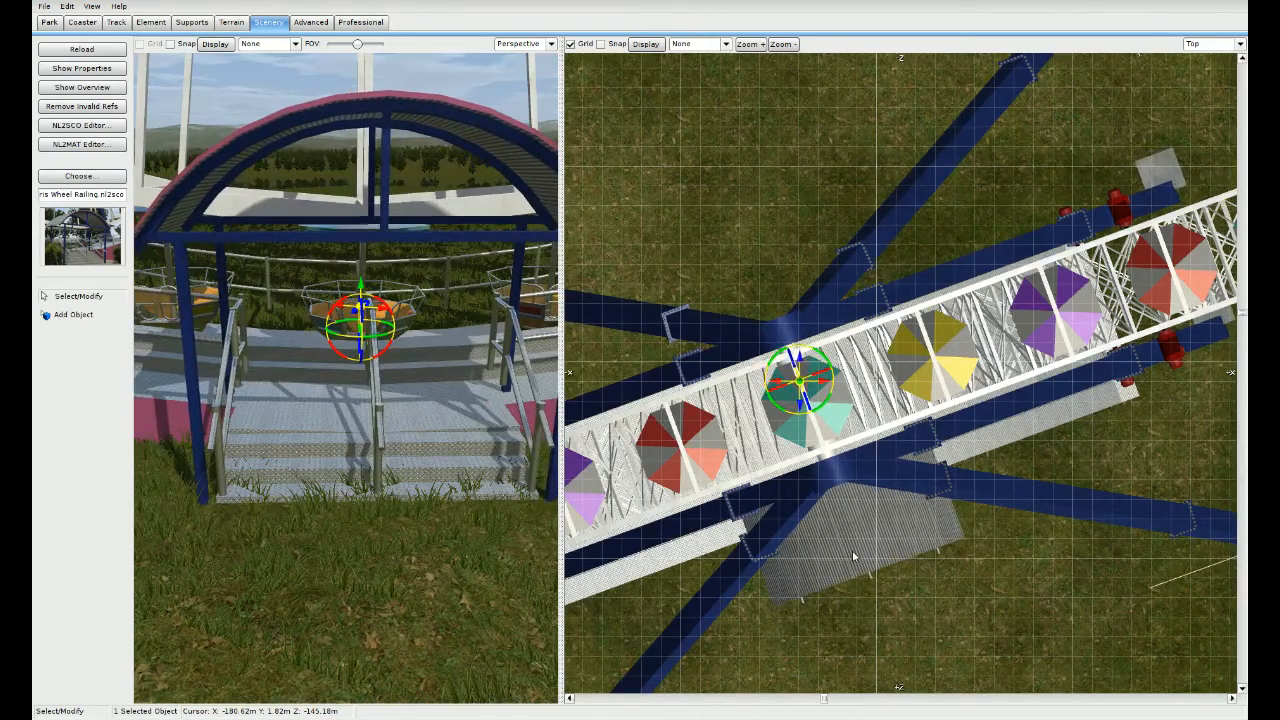
# Step: Reselect the railing and move it outward towards the stair side so its footings sit beneath the wheel's support legs
pyautogui.moveTo(552, 642); pyautogui.dragTo(375, 565, button='right')
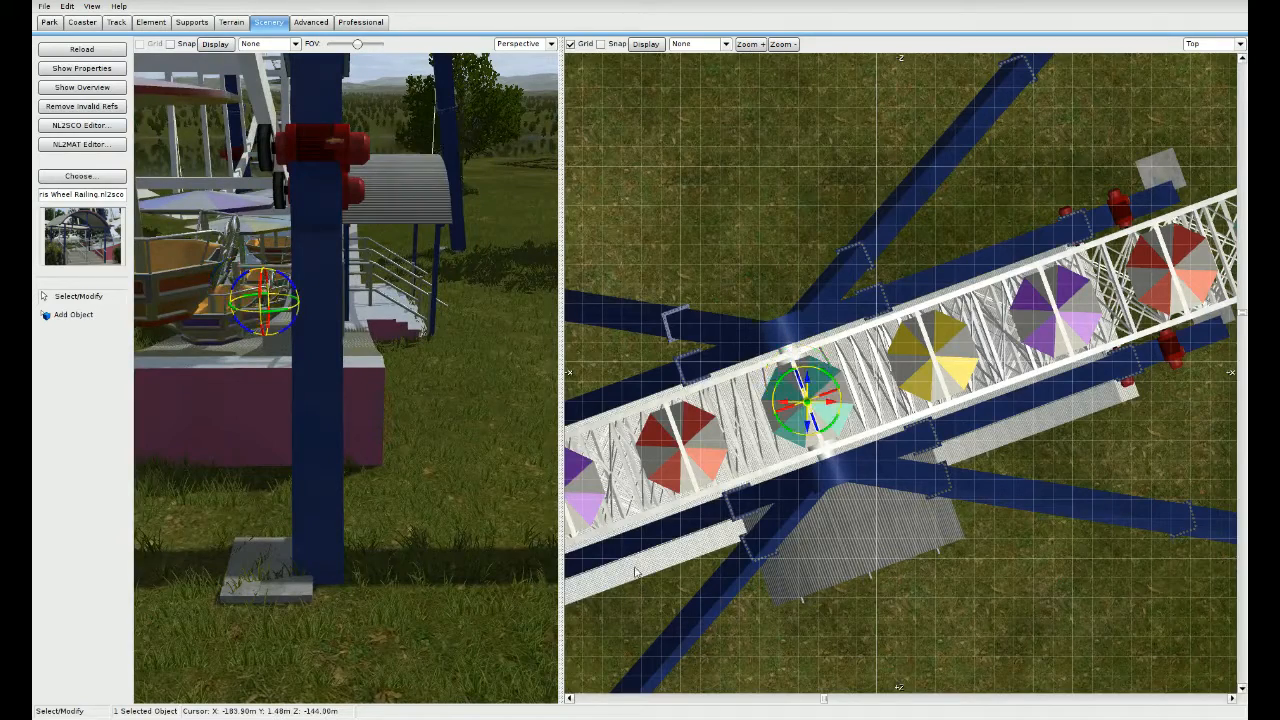
pyautogui.click(826, 633)
pyautogui.click(849, 558)
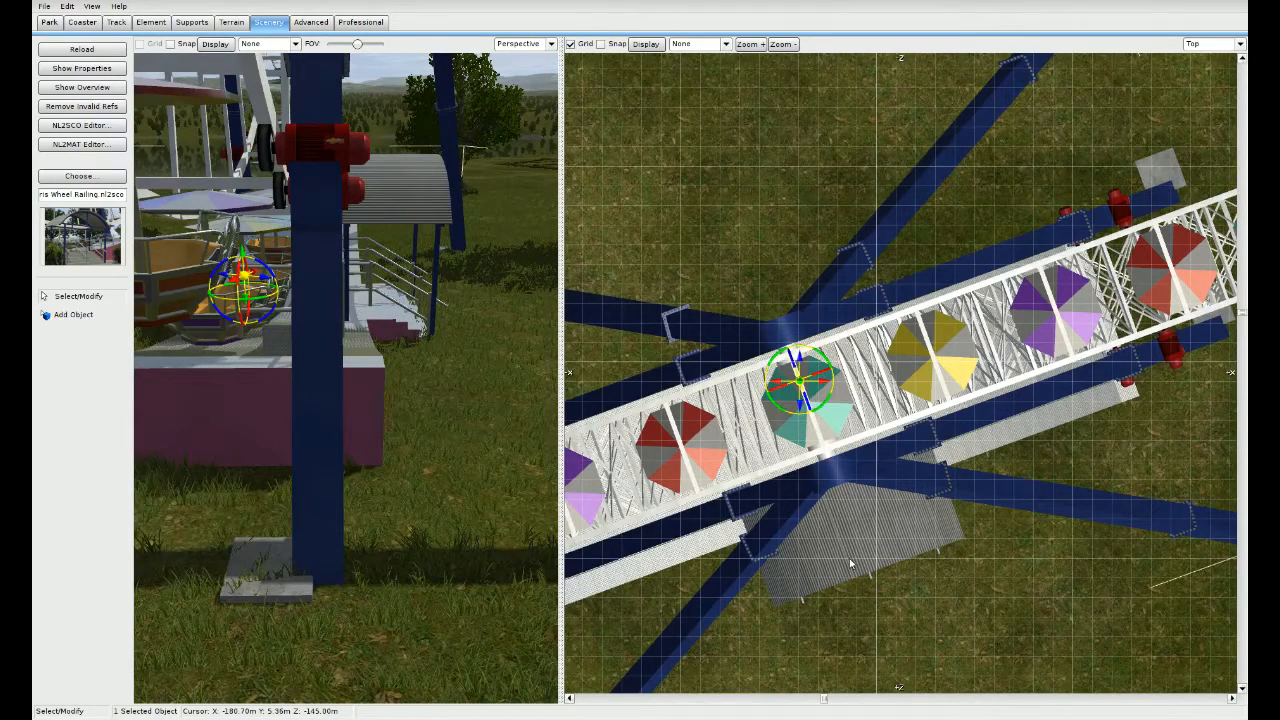
pyautogui.moveTo(851, 558)
pyautogui.mouseDown()
pyautogui.moveTo(857, 573)
pyautogui.moveTo(844, 554)
pyautogui.moveTo(873, 563)
pyautogui.moveTo(863, 585)
pyautogui.moveTo(854, 571)
pyautogui.mouseUp()
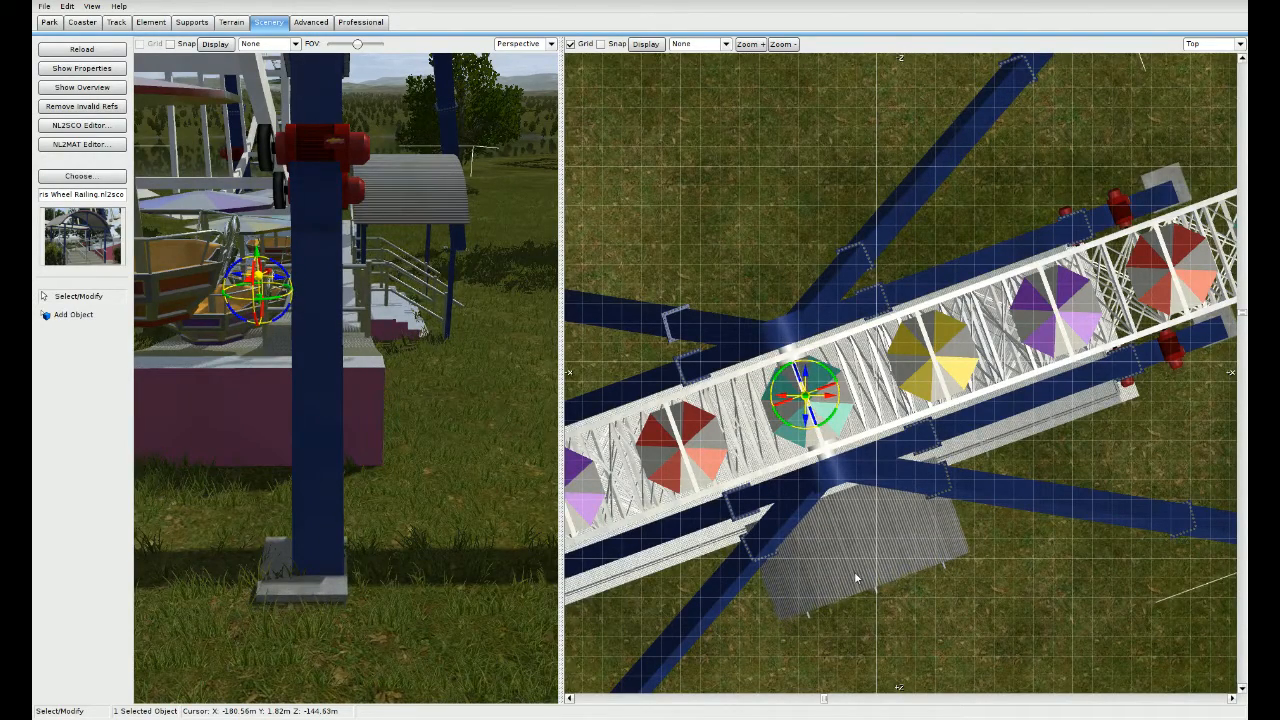
# Step: Nudge the railing slightly to centre its footings under the legs, and check the fit around the boarding stairs
pyautogui.moveTo(490, 539)
pyautogui.mouseDown(button='right')
pyautogui.moveTo(440, 570)
pyautogui.moveTo(465, 535)
pyautogui.mouseUp(button='right')
pyautogui.scroll(-2, 346, 378)
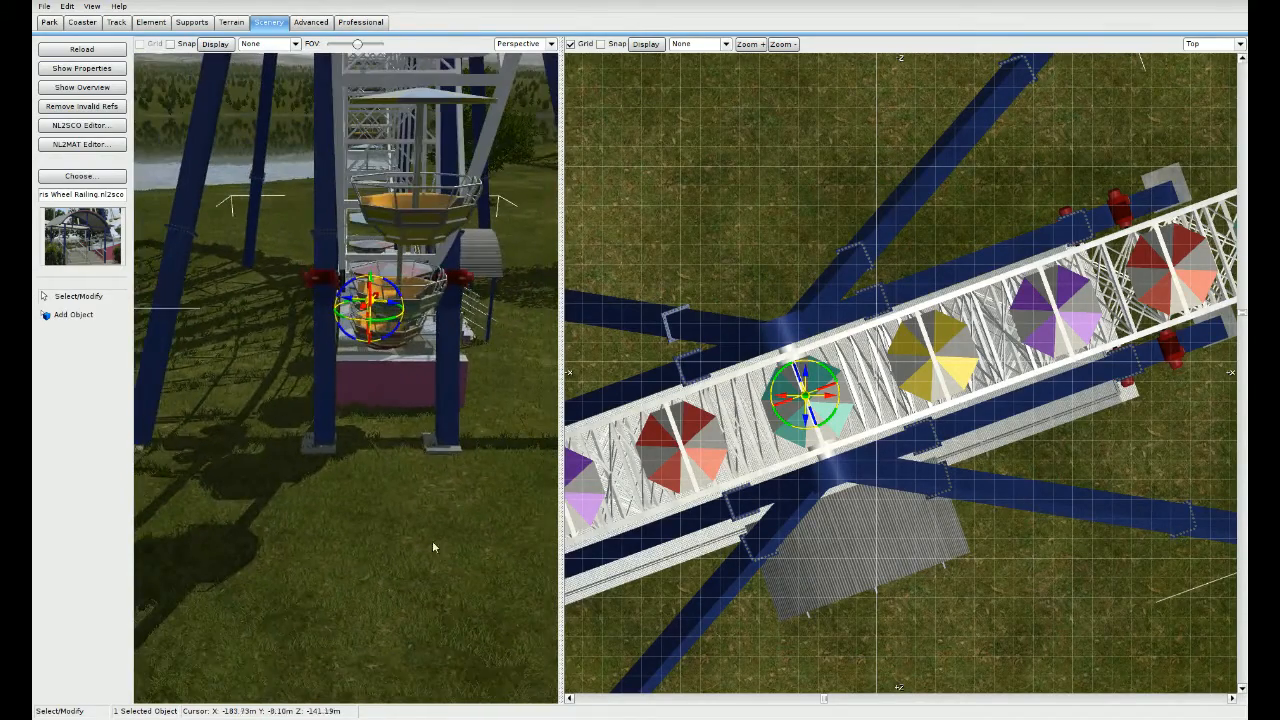
pyautogui.moveTo(839, 558); pyautogui.dragTo(843, 566)
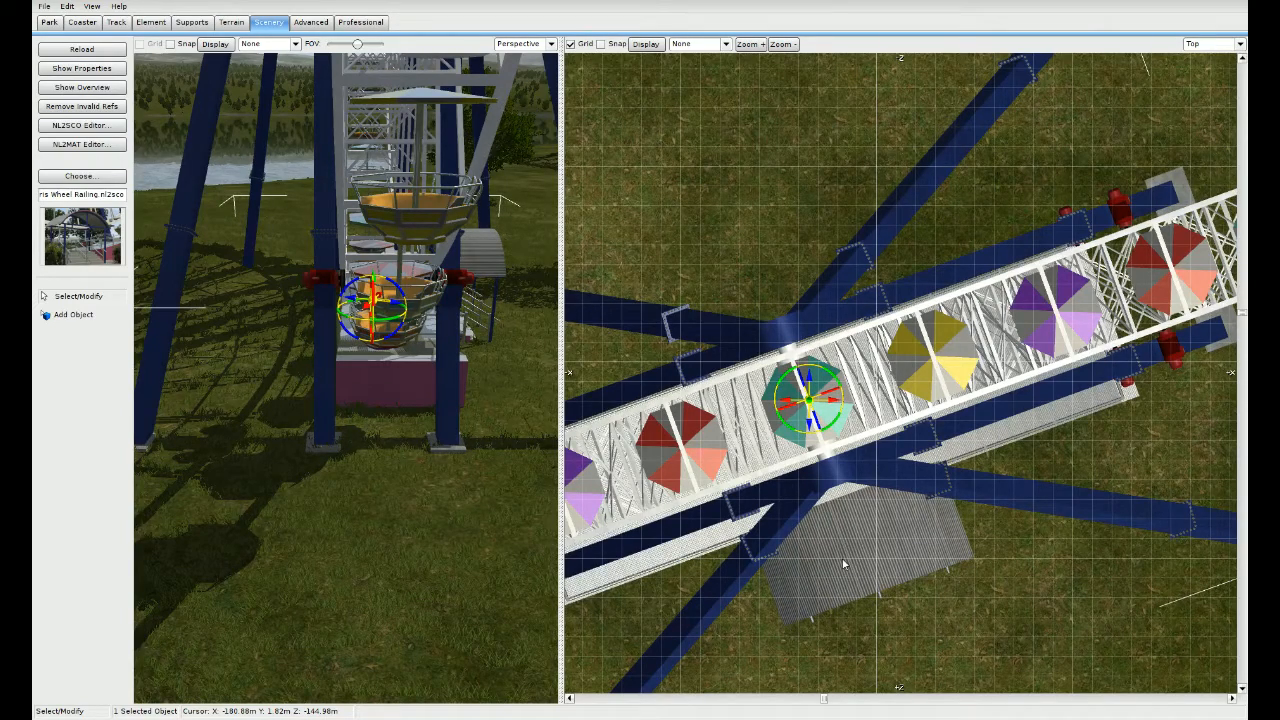
pyautogui.moveTo(760, 623); pyautogui.dragTo(801, 596, button='right')
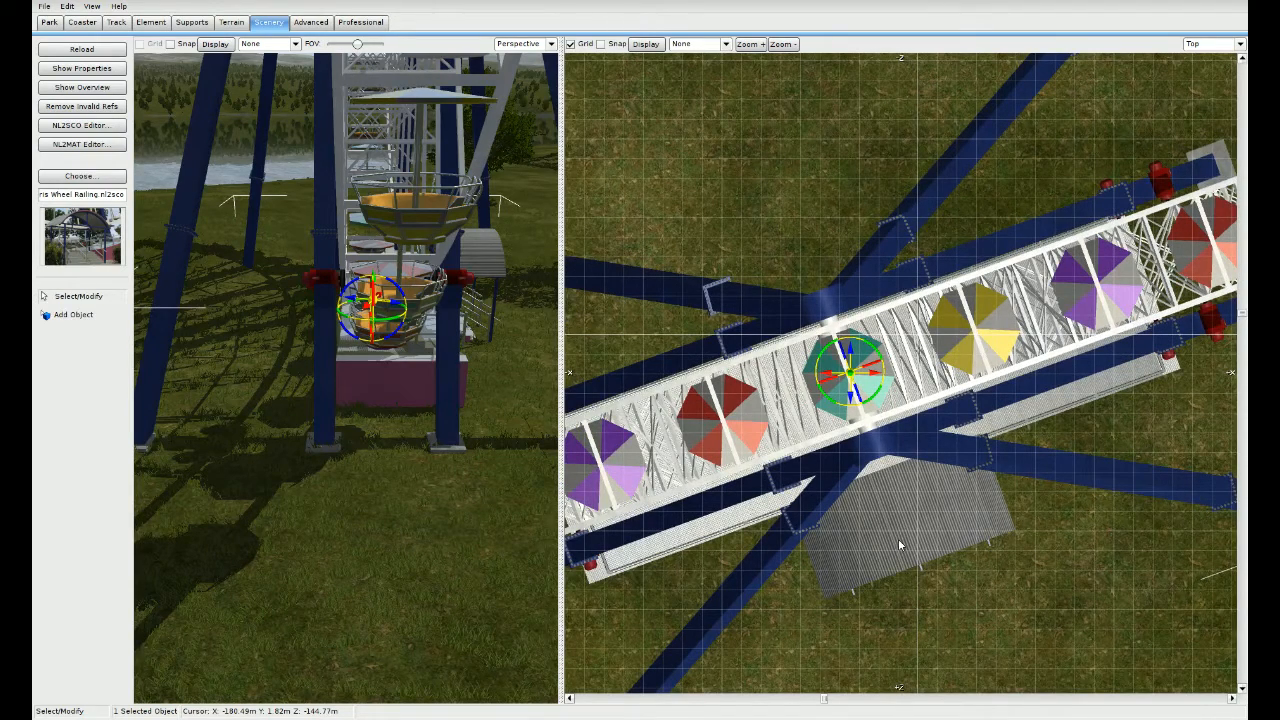
pyautogui.moveTo(900, 541); pyautogui.dragTo(897, 541)
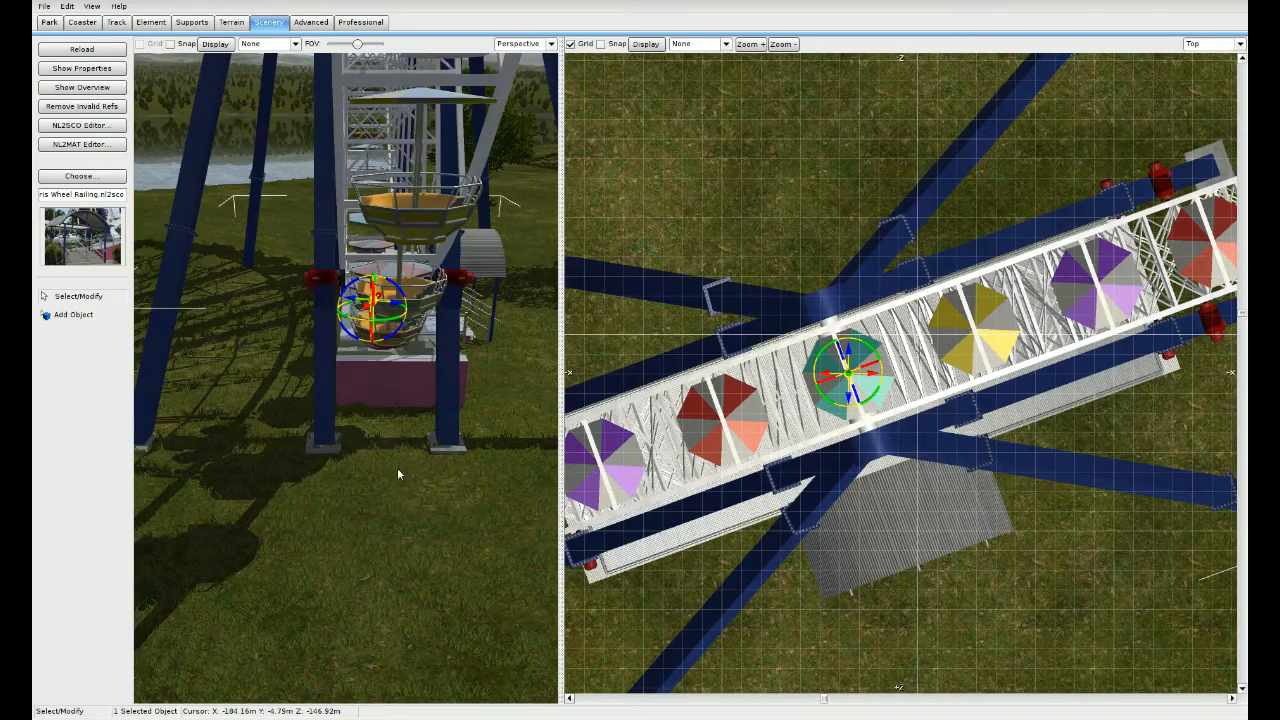
pyautogui.moveTo(401, 474); pyautogui.dragTo(311, 446, button='right')
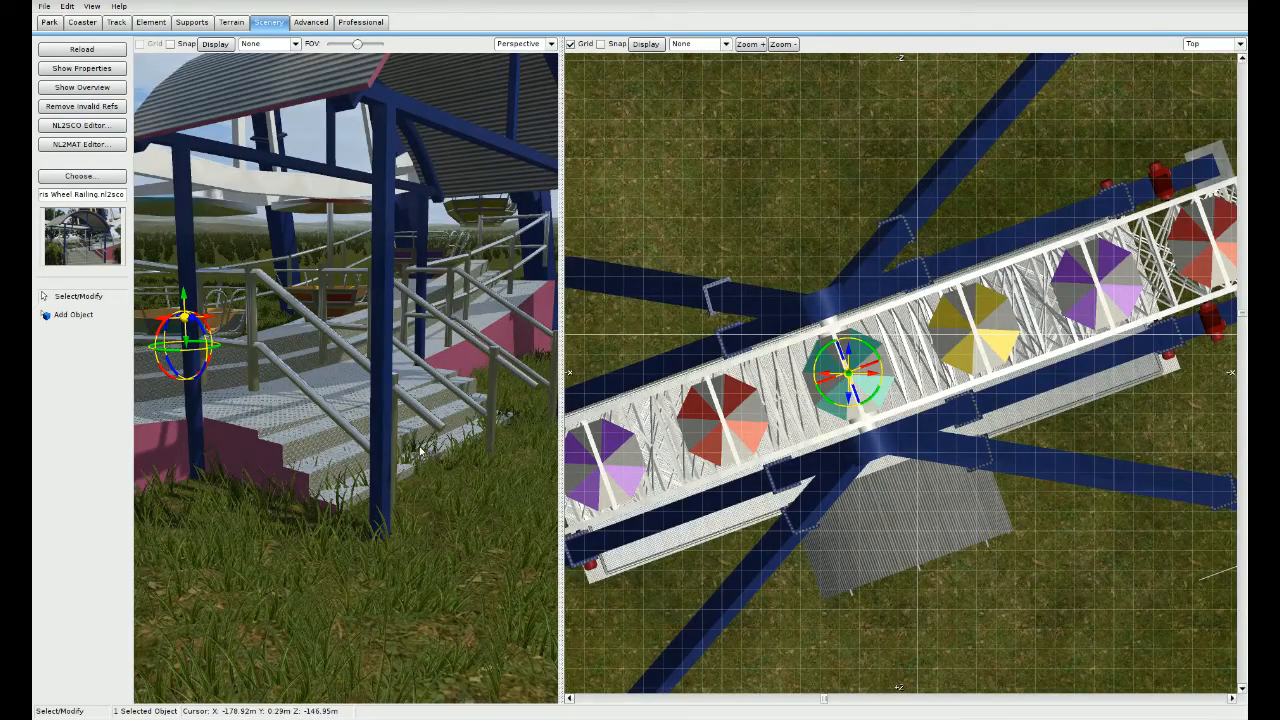
pyautogui.moveTo(350, 532); pyautogui.dragTo(470, 548, button='right')
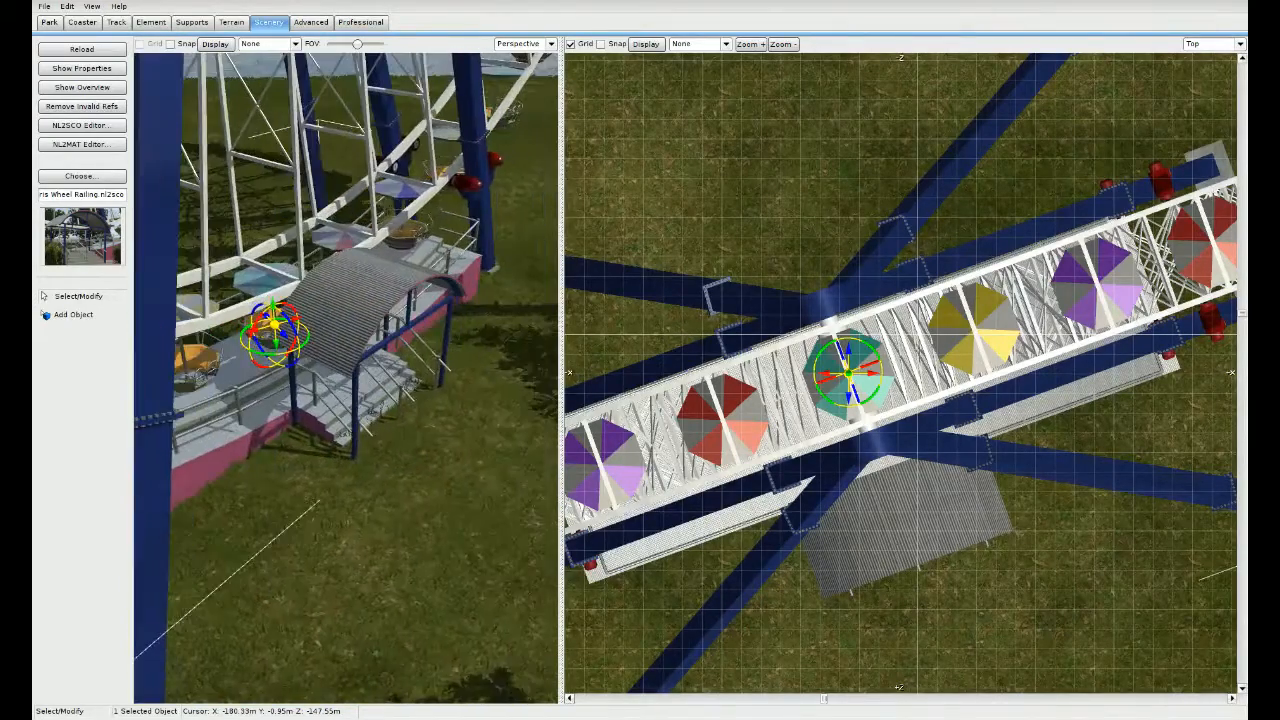
# Step: Paint the ground around the Ferris wheel's boarding stairs with the Asphalt layer, using 4 Points Influence
pyautogui.click(117, 295)
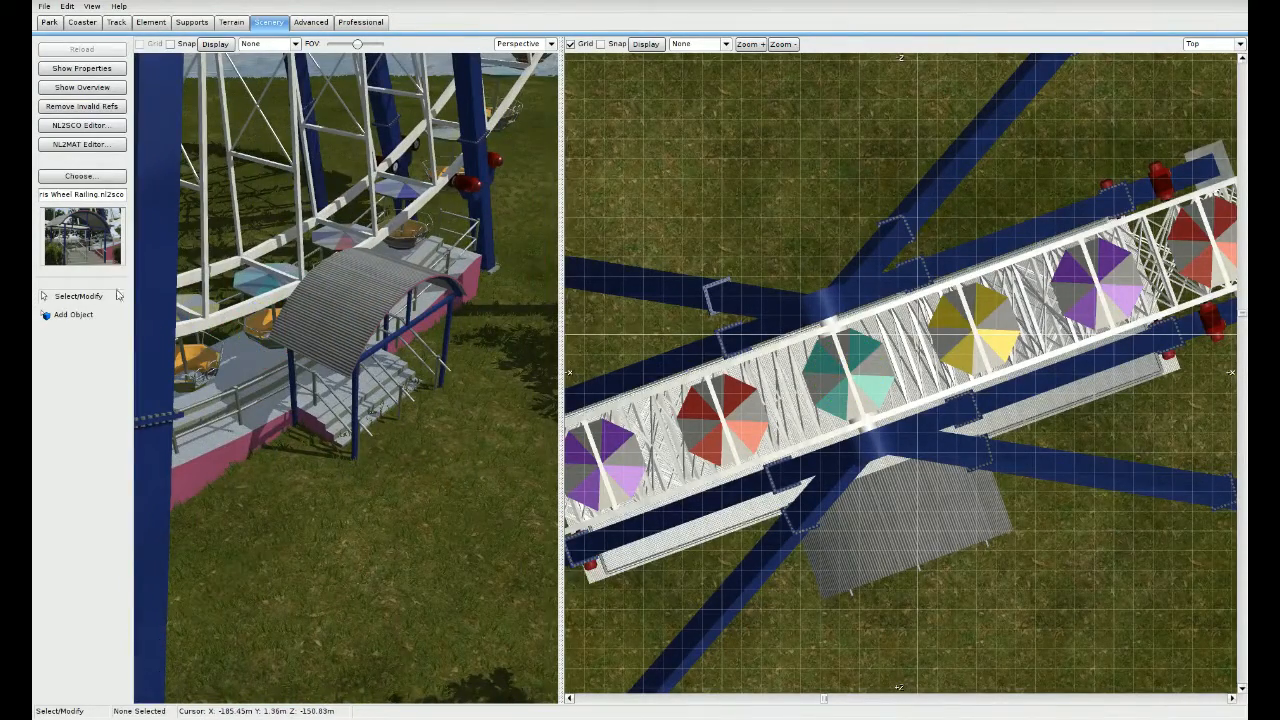
pyautogui.click(231, 22)
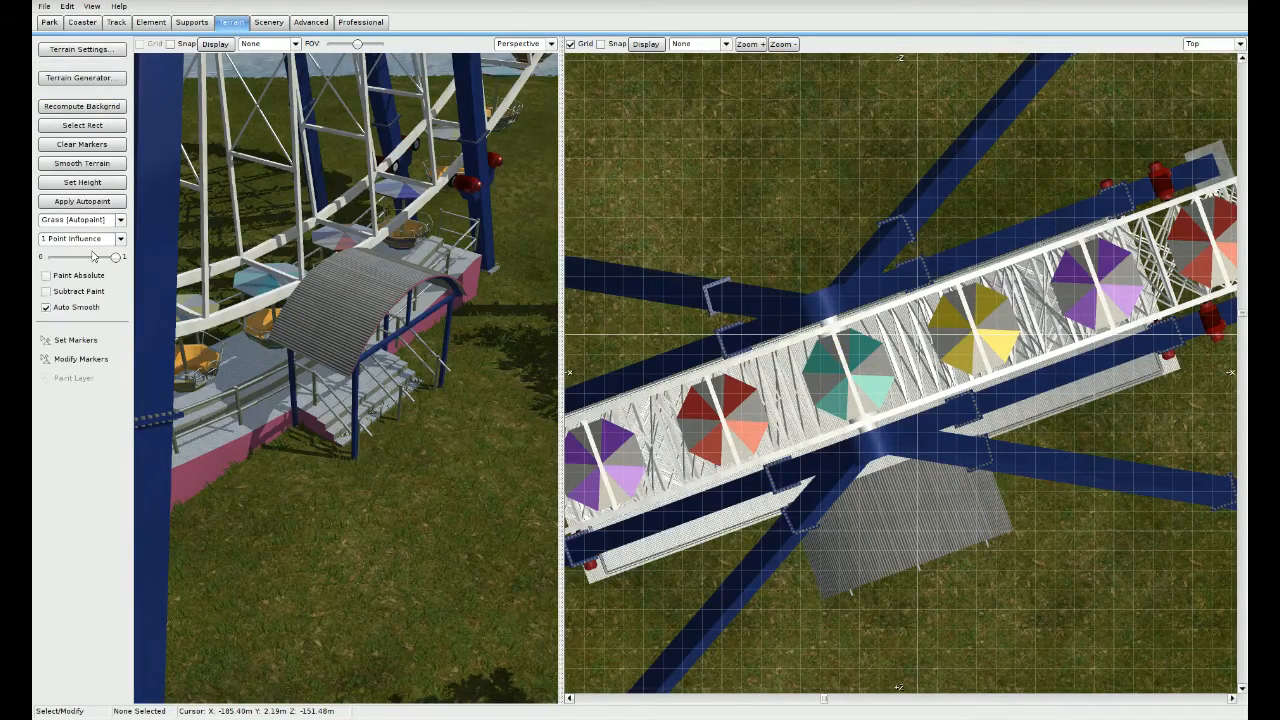
pyautogui.click(119, 220)
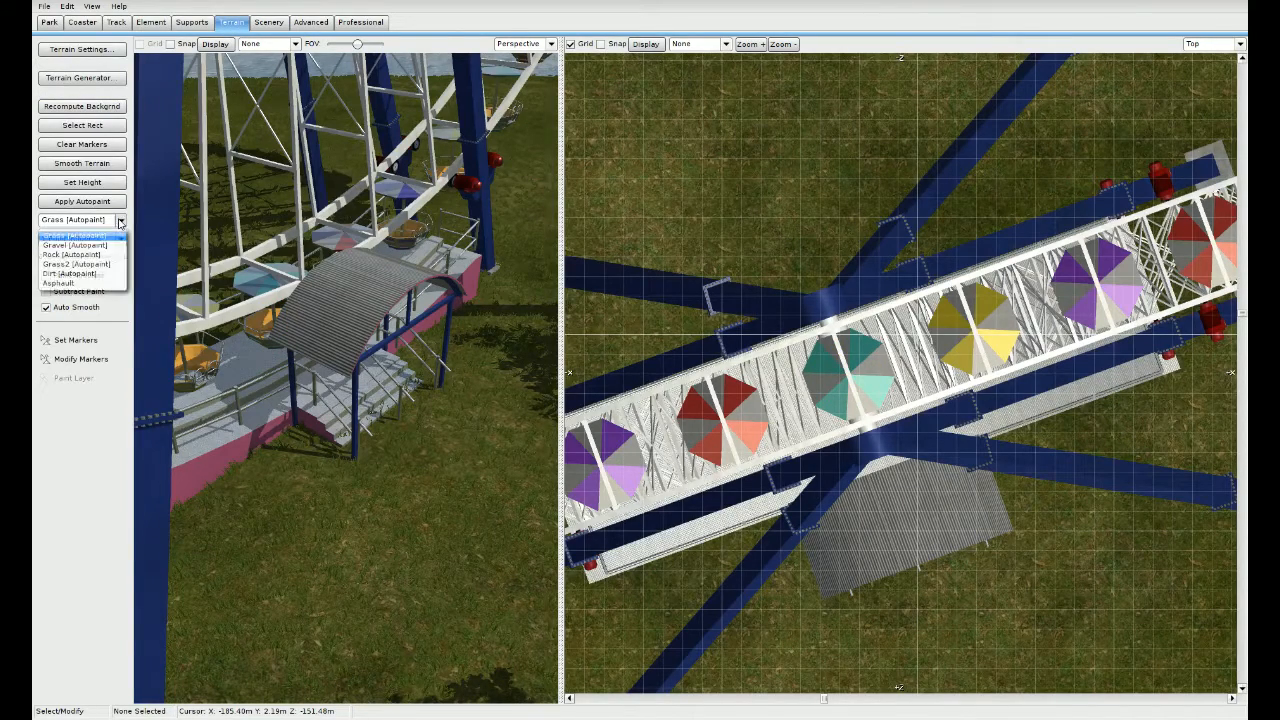
pyautogui.click(93, 284)
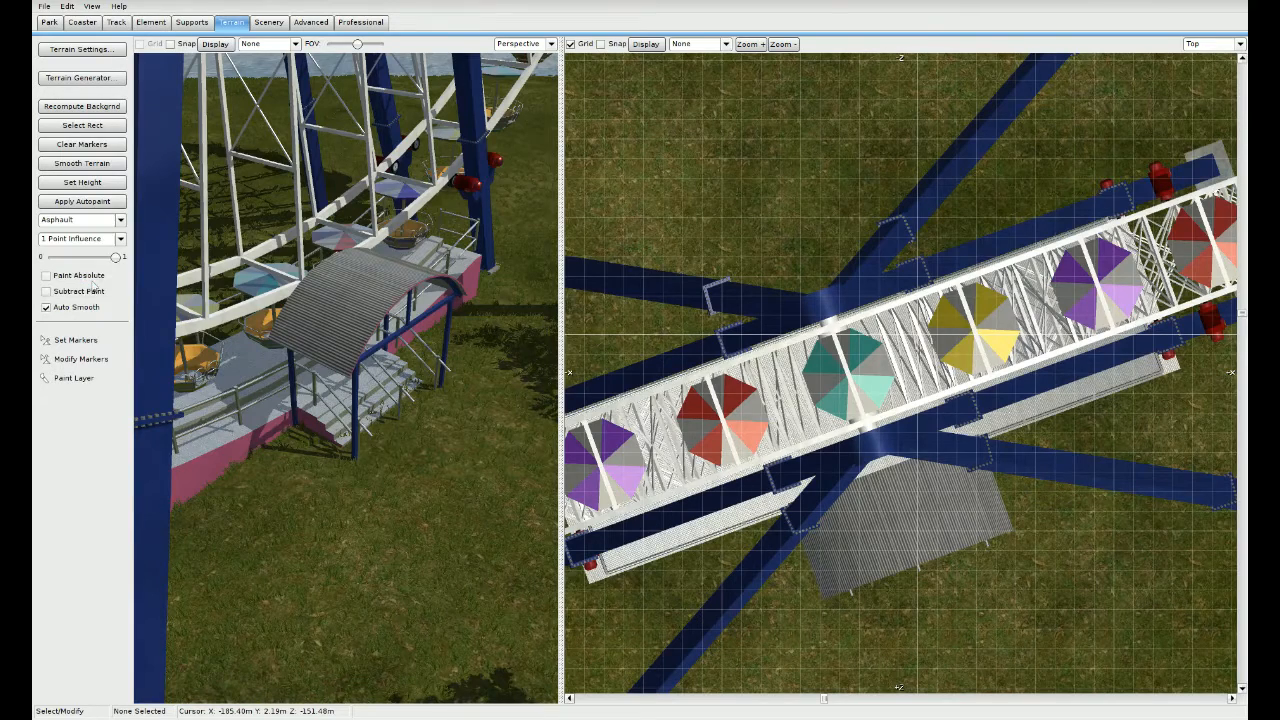
pyautogui.click(88, 377)
pyautogui.click(110, 240)
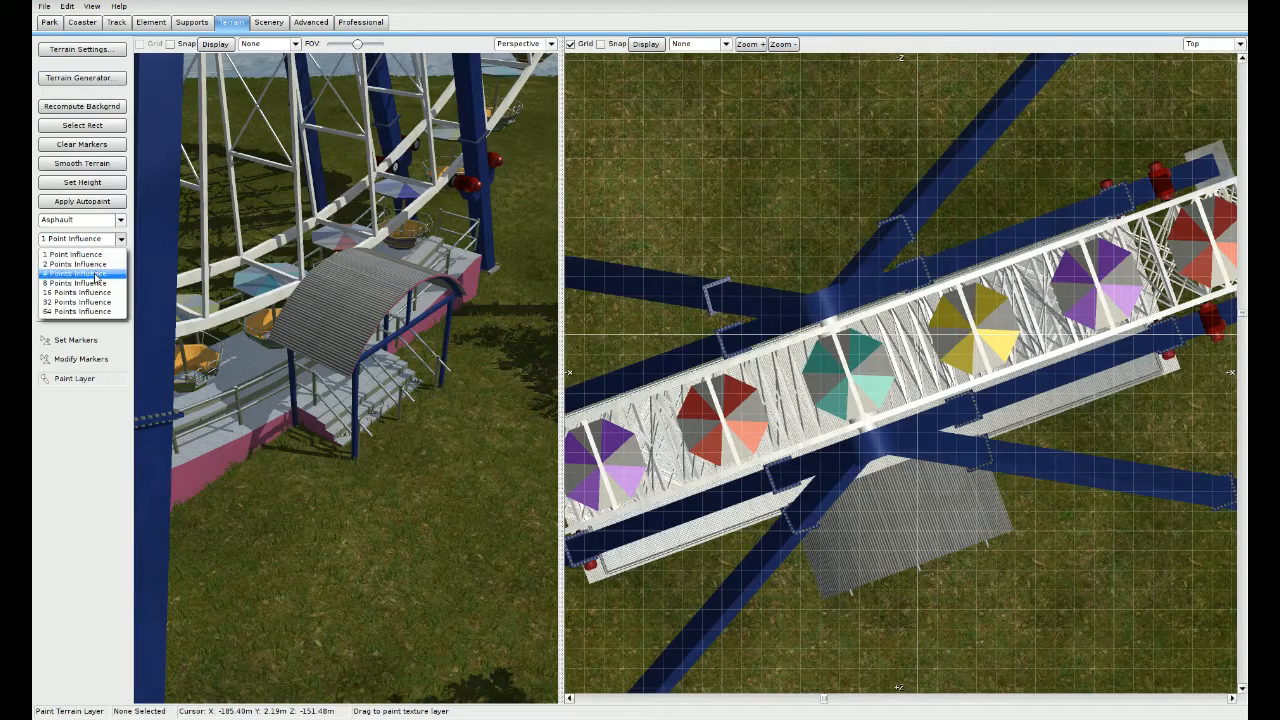
pyautogui.click(98, 273)
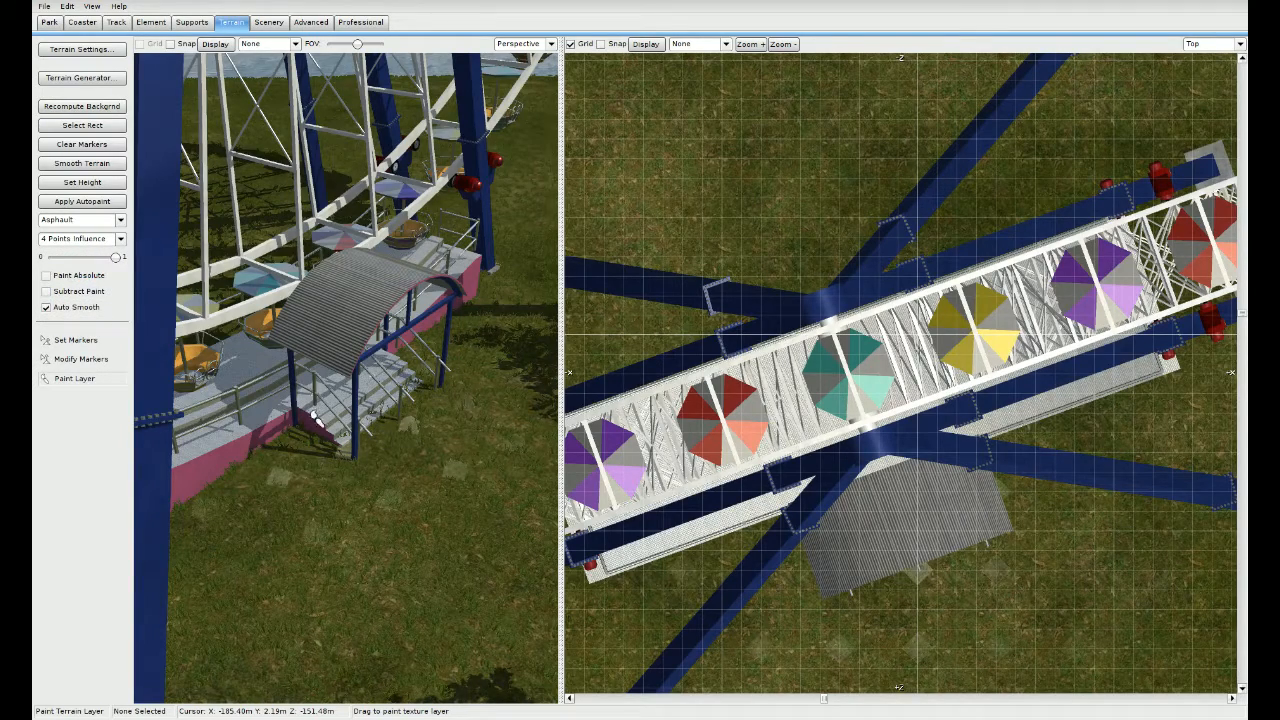
pyautogui.click(373, 425)
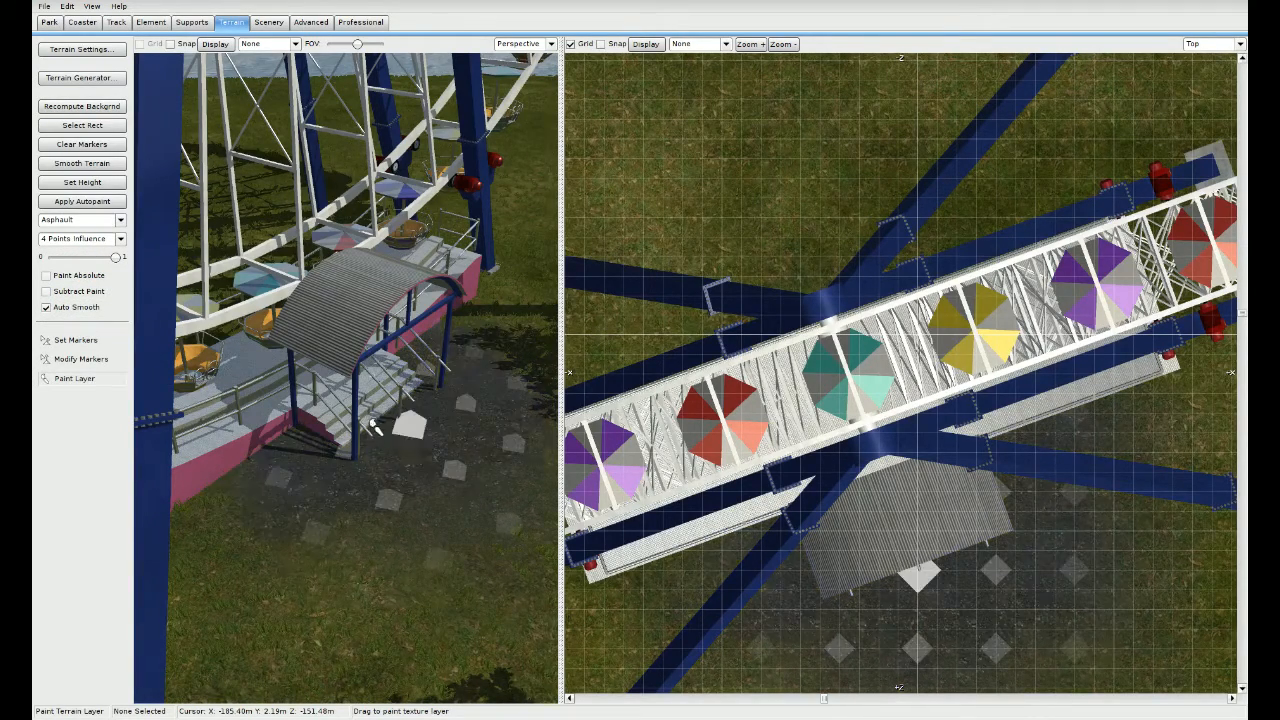
pyautogui.click(402, 436)
# Step: Extend the asphalt beneath the whole Ferris wheel and around all of its support legs
pyautogui.moveTo(388, 440)
pyautogui.mouseDown(button='right')
pyautogui.moveTo(344, 443)
pyautogui.moveTo(362, 436)
pyautogui.moveTo(372, 480)
pyautogui.moveTo(390, 430)
pyautogui.moveTo(388, 446)
pyautogui.moveTo(334, 436)
pyautogui.moveTo(365, 415)
pyautogui.mouseUp(button='right')
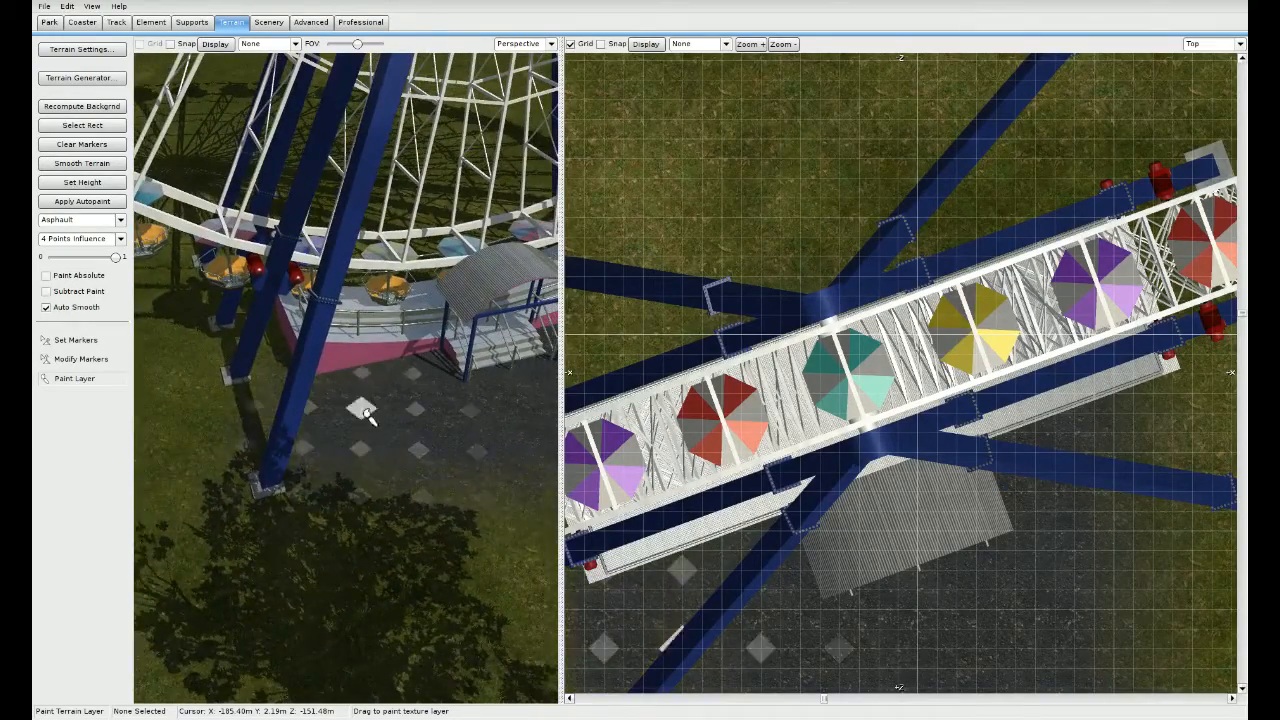
pyautogui.moveTo(365, 415)
pyautogui.mouseDown()
pyautogui.moveTo(213, 383)
pyautogui.moveTo(194, 284)
pyautogui.mouseUp()
pyautogui.moveTo(260, 368)
pyautogui.mouseDown(button='right')
pyautogui.moveTo(350, 392)
pyautogui.moveTo(356, 420)
pyautogui.mouseUp(button='right')
pyautogui.scroll(-1, 843, 402)
pyautogui.moveTo(710, 376)
pyautogui.mouseDown(button='right')
pyautogui.moveTo(843, 402)
pyautogui.moveTo(838, 436)
pyautogui.mouseUp(button='right')
pyautogui.scroll(-3, 843, 402)
pyautogui.moveTo(790, 362)
pyautogui.mouseDown()
pyautogui.moveTo(800, 337)
pyautogui.moveTo(1022, 375)
pyautogui.mouseUp()
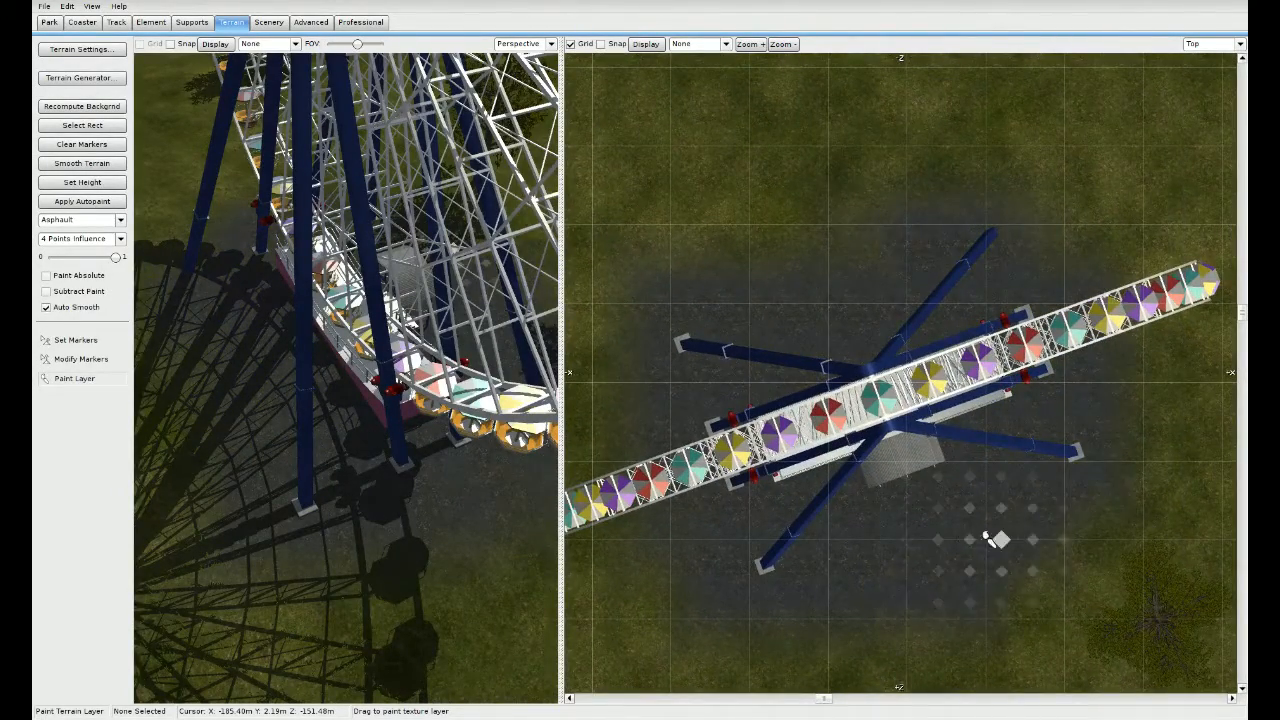
# Step: Paint asphalt around the Giant Swinging Disc and a path linking it to the Ferris wheel and the coaster station
pyautogui.scroll(-3, 846, 406)
pyautogui.moveTo(791, 374); pyautogui.dragTo(831, 423, button='right')
pyautogui.scroll(-1, 740, 323)
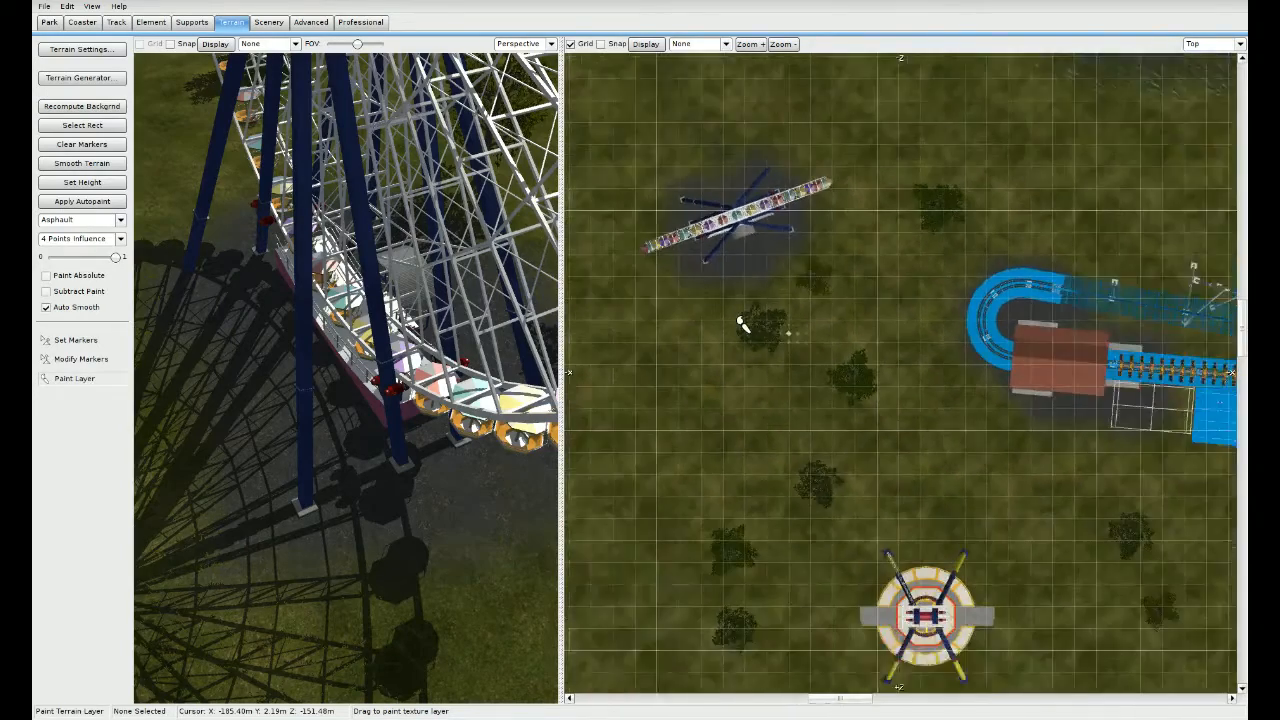
pyautogui.scroll(-2, 740, 323)
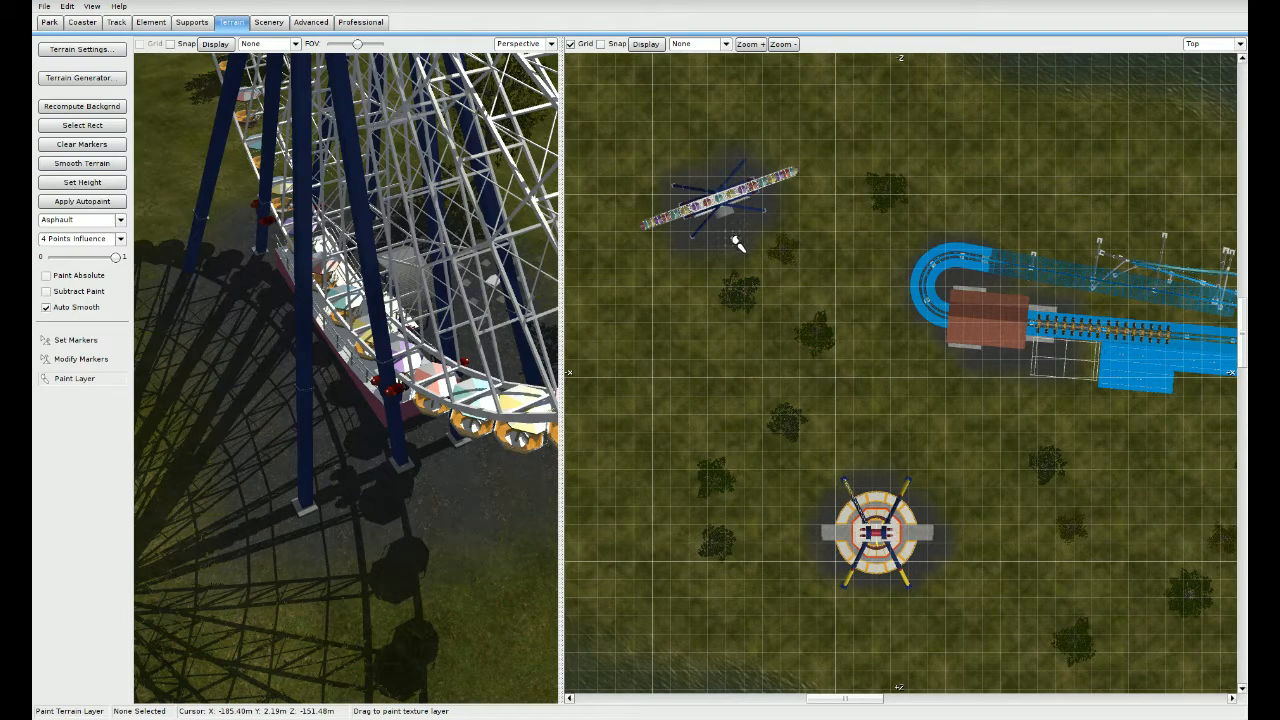
pyautogui.moveTo(737, 244); pyautogui.dragTo(772, 330)
pyautogui.moveTo(790, 375)
pyautogui.mouseDown()
pyautogui.moveTo(867, 474)
pyautogui.moveTo(889, 426)
pyautogui.moveTo(958, 375)
pyautogui.moveTo(905, 480)
pyautogui.mouseUp()
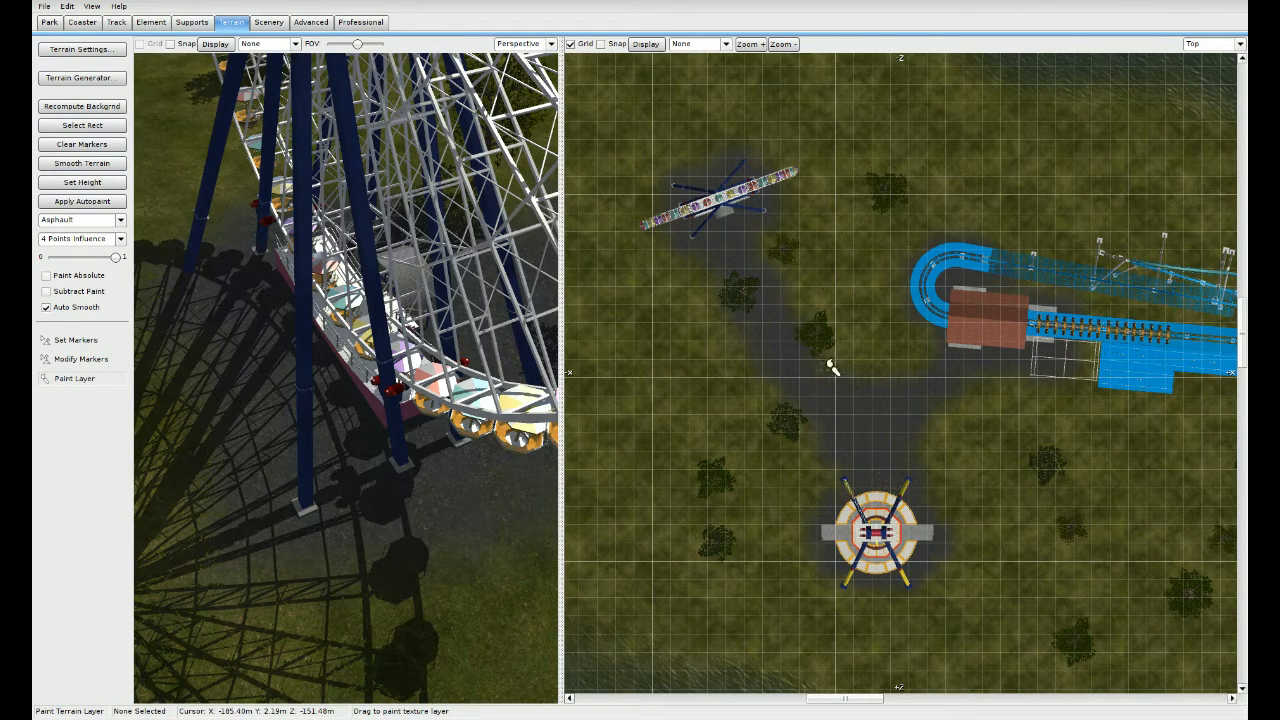
# Step: Move the two trees standing in the asphalt path near the Ferris wheel onto the grass beside it
pyautogui.press('Escape')
pyautogui.moveTo(737, 297); pyautogui.dragTo(640, 312)
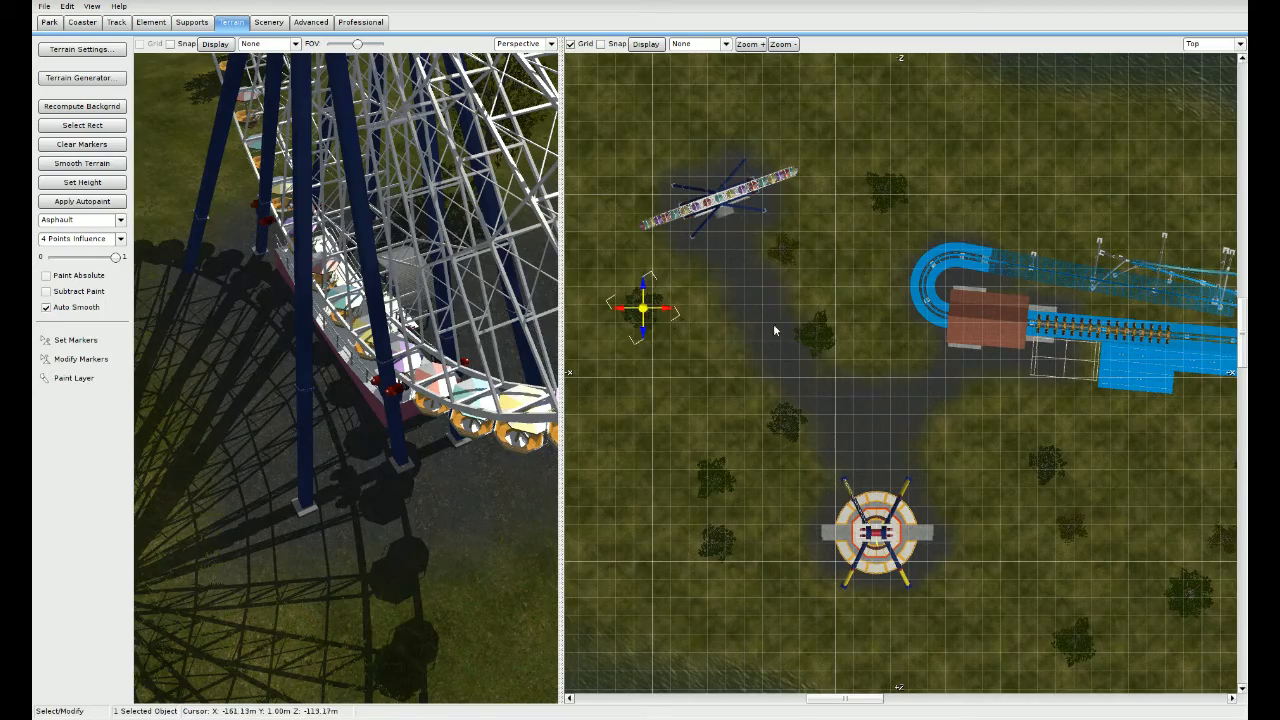
pyautogui.moveTo(813, 334); pyautogui.dragTo(706, 368)
# Step: Lower the terrain covering the foot of the Giant Swinging Disc's stairs, using 1 Point Influence
pyautogui.moveTo(422, 369); pyautogui.dragTo(360, 314, button='right')
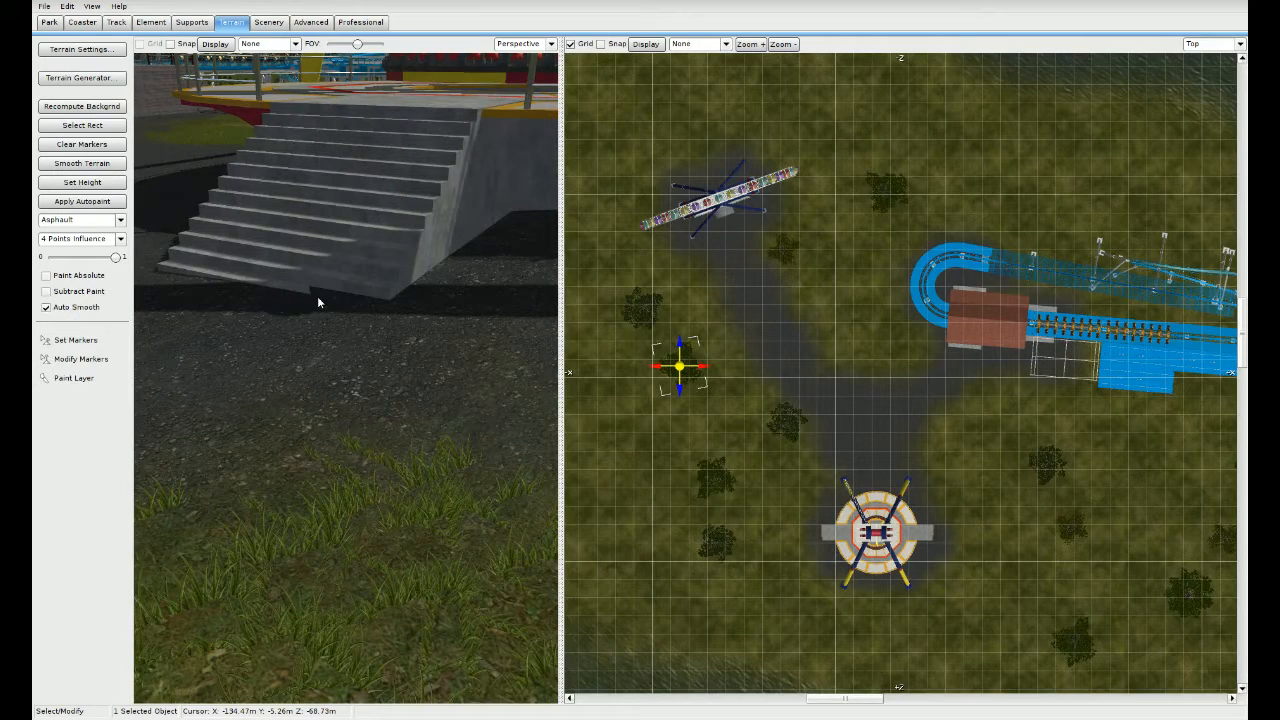
pyautogui.click(80, 360)
pyautogui.click(119, 238)
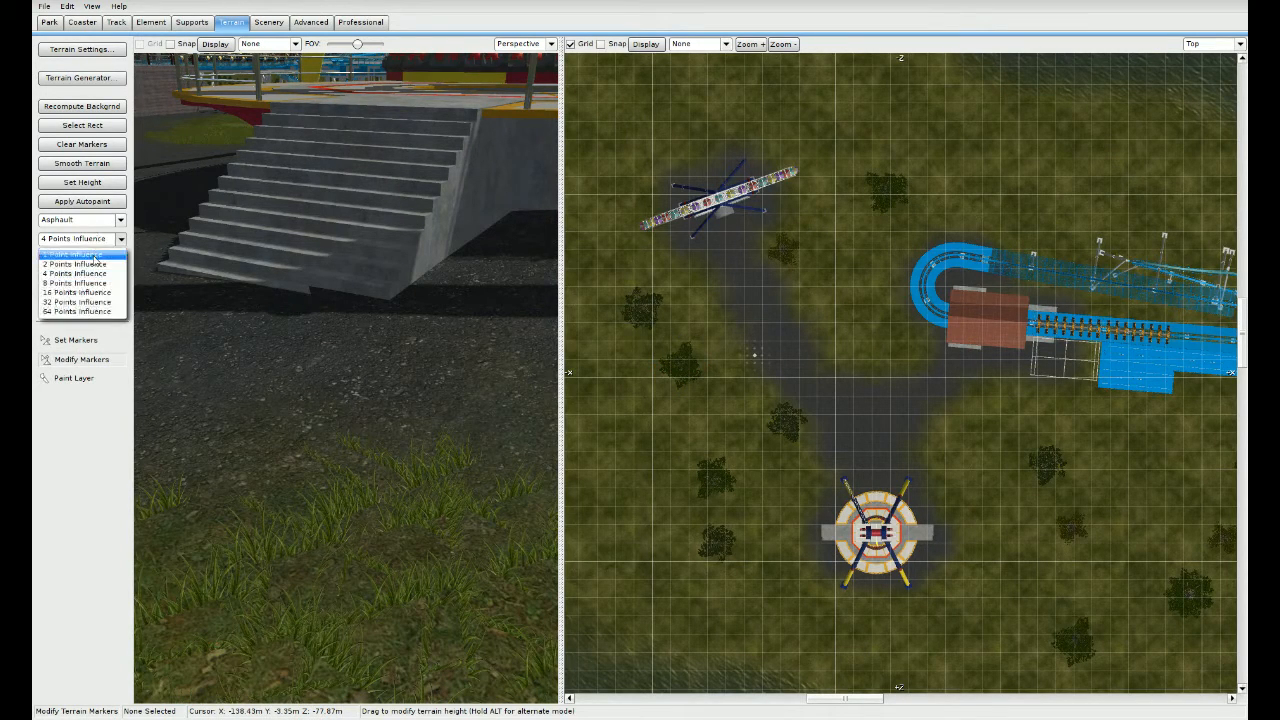
pyautogui.click(72, 252)
pyautogui.moveTo(368, 305); pyautogui.dragTo(368, 312)
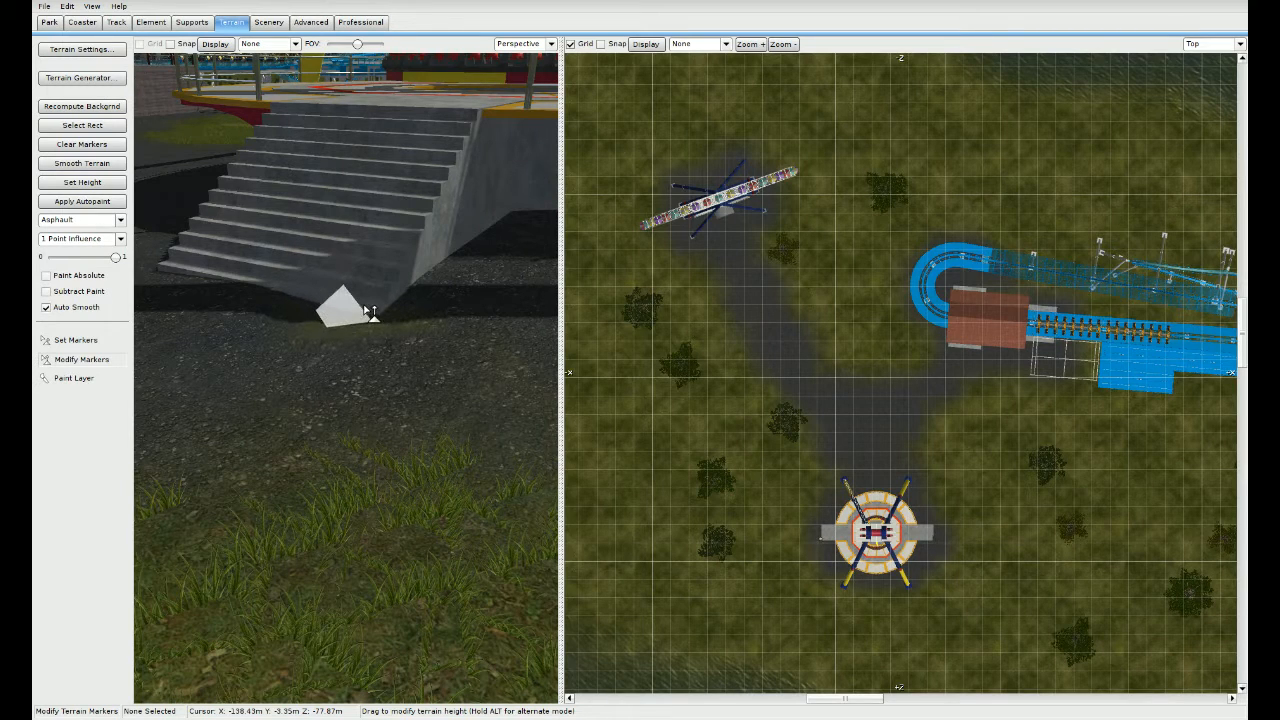
pyautogui.moveTo(272, 283); pyautogui.dragTo(272, 290)
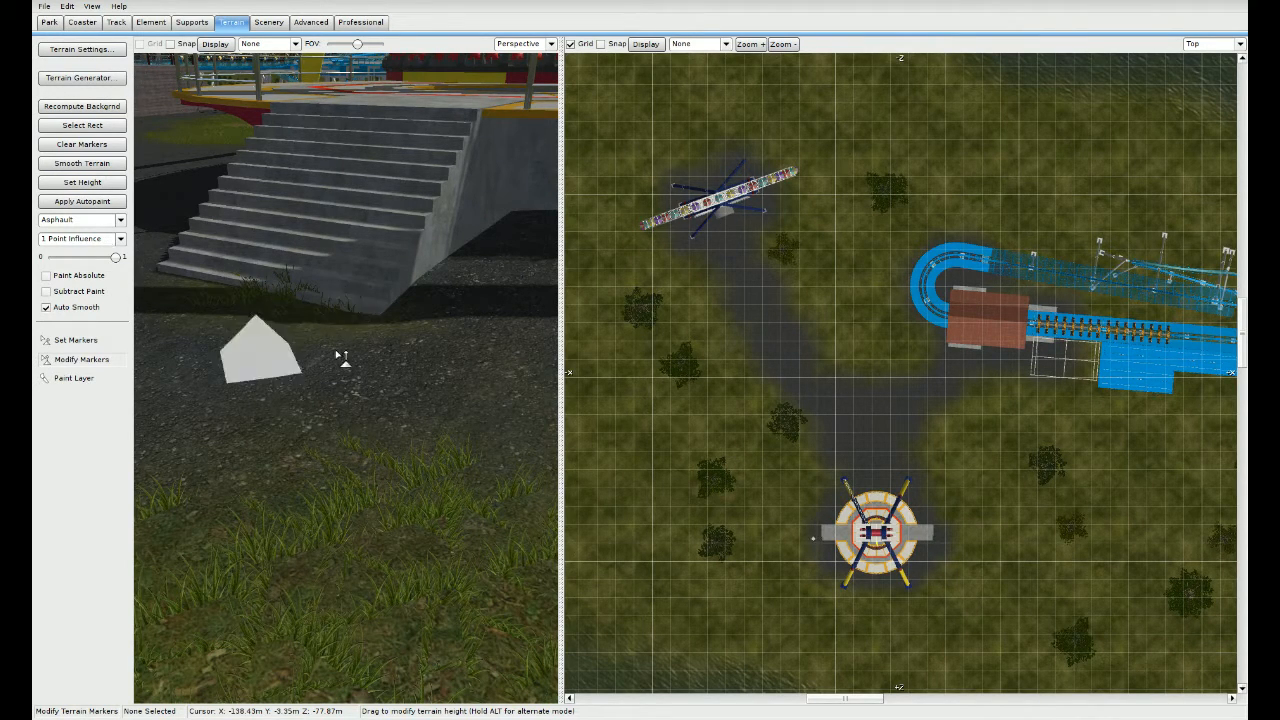
# Step: Repaint the grass patch at the foot of the lowered stairs with asphalt
pyautogui.moveTo(337, 354)
pyautogui.mouseDown(button='right')
pyautogui.moveTo(330, 290)
pyautogui.moveTo(336, 300)
pyautogui.mouseUp(button='right')
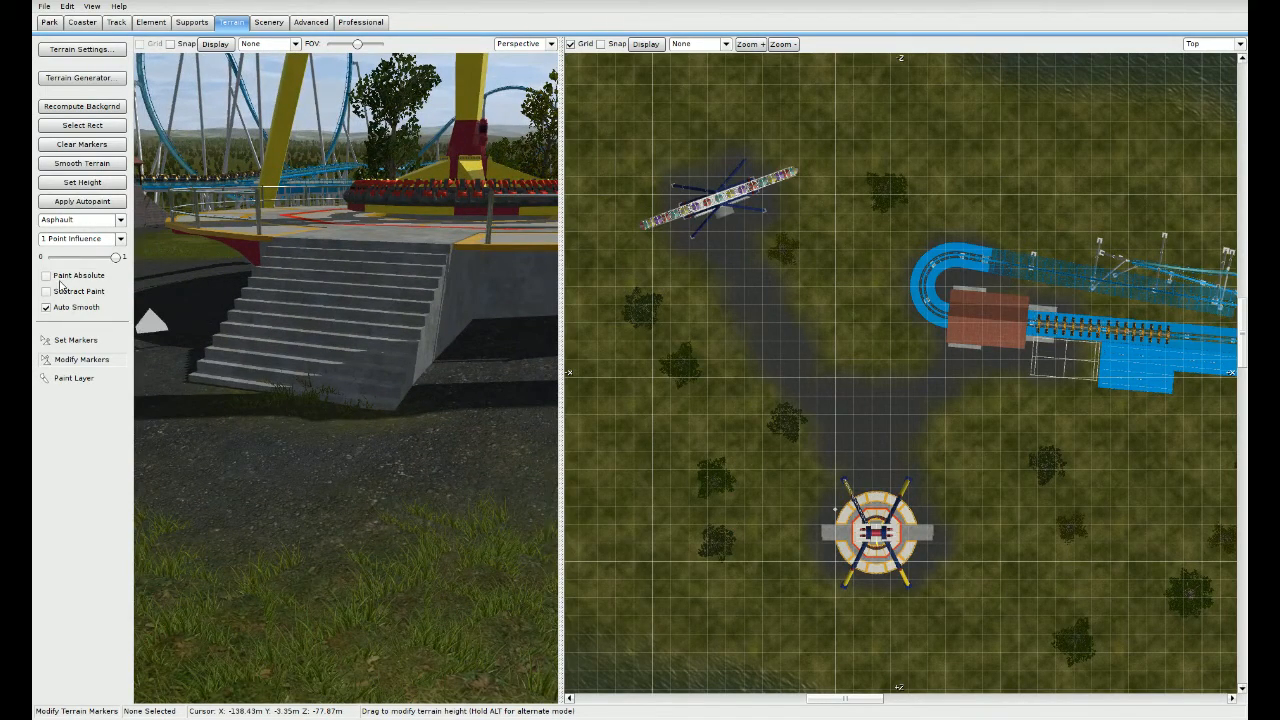
pyautogui.click(68, 377)
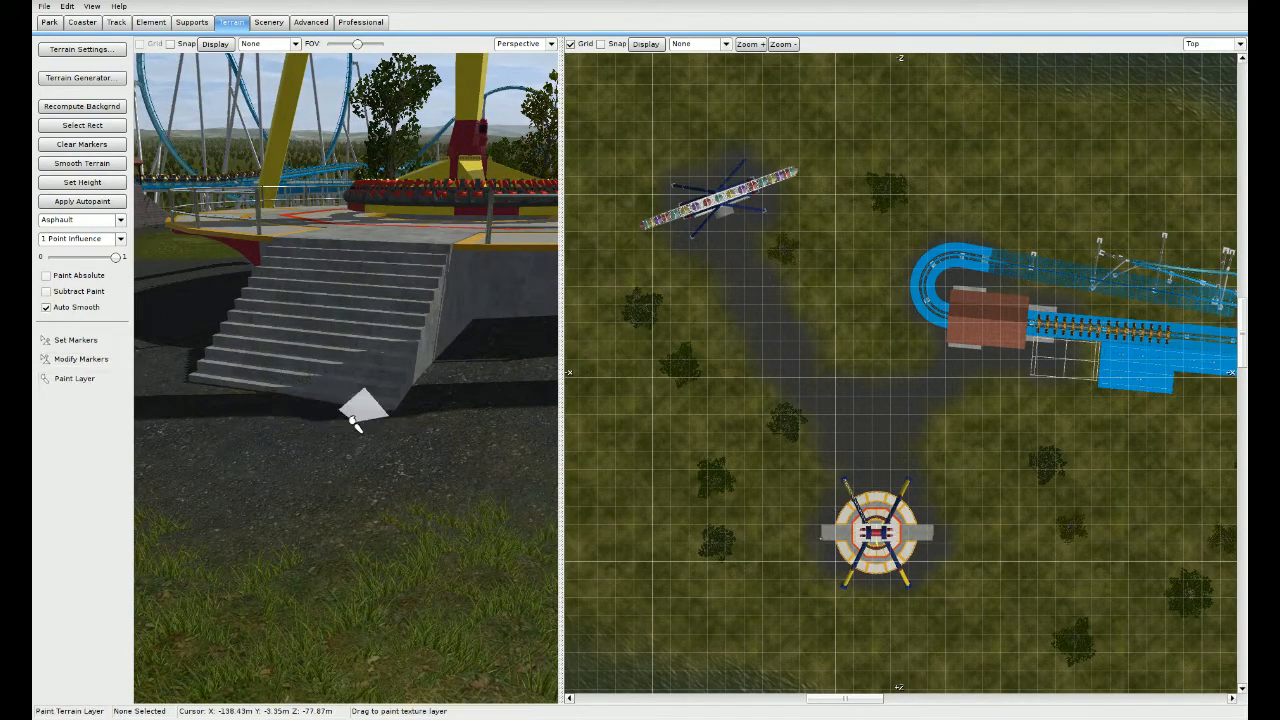
pyautogui.moveTo(317, 447)
pyautogui.mouseDown(button='right')
pyautogui.moveTo(292, 395)
pyautogui.moveTo(323, 455)
pyautogui.mouseUp(button='right')
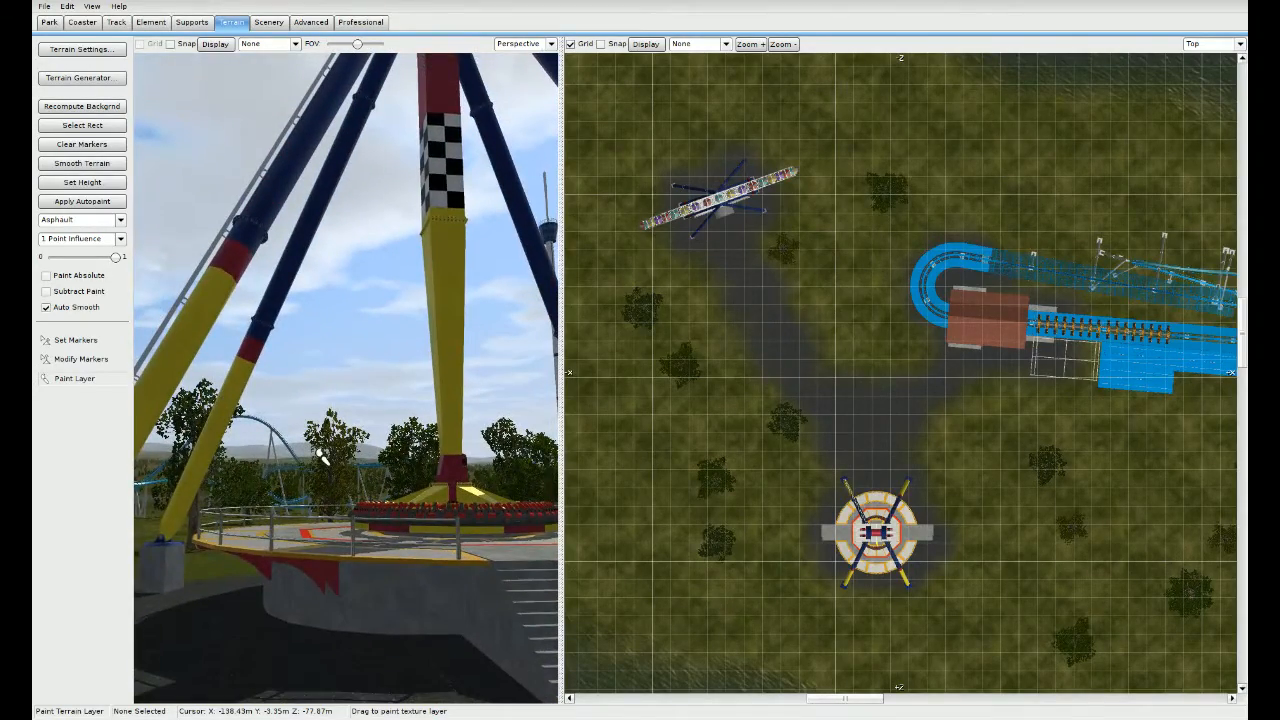
# Step: Lower the terrain covering the bottom corner of the disc's opposite staircase and repaint the spot with asphalt
pyautogui.moveTo(561, 361); pyautogui.dragTo(805, 344)
pyautogui.moveTo(700, 360); pyautogui.dragTo(680, 443, button='right')
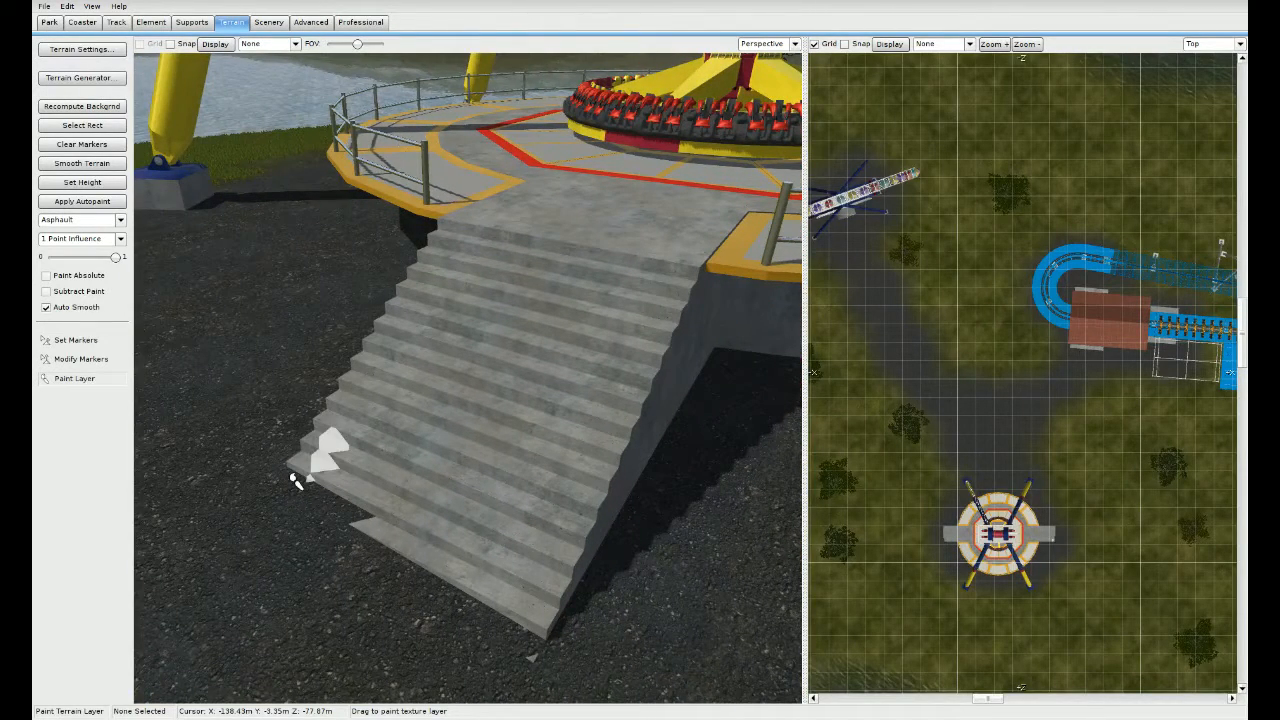
pyautogui.click(80, 359)
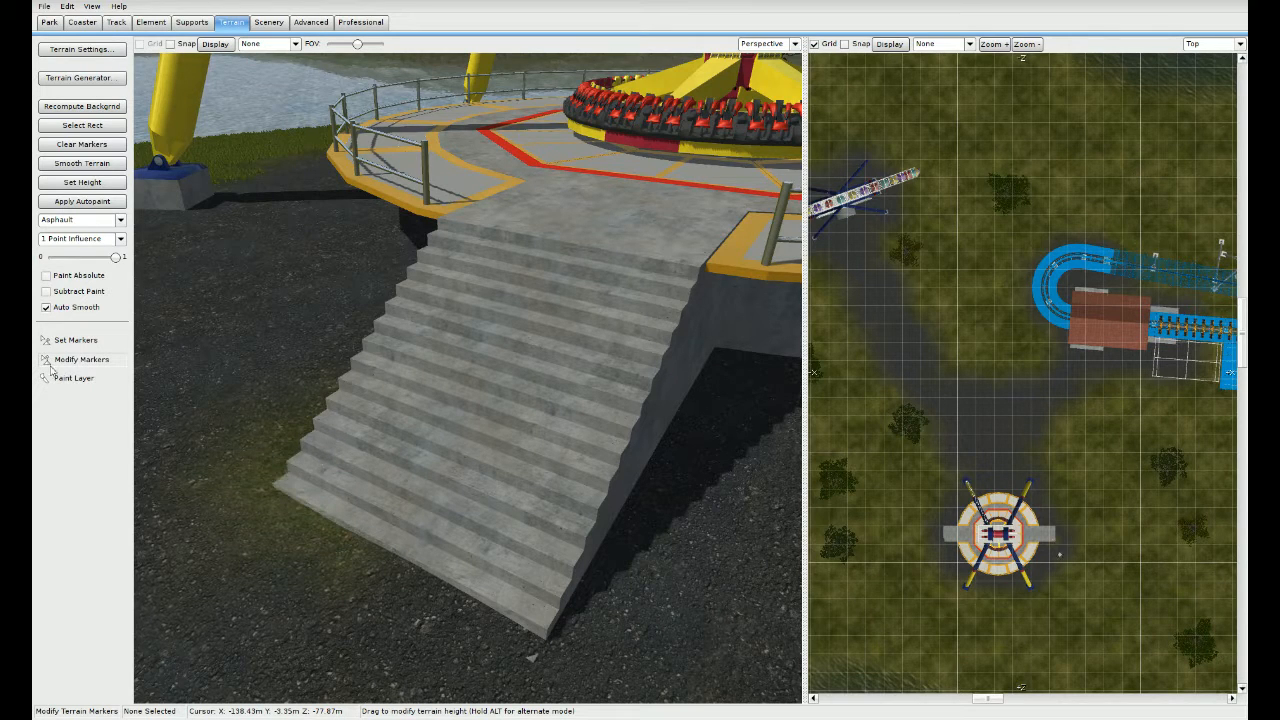
pyautogui.click(78, 384)
pyautogui.click(297, 482)
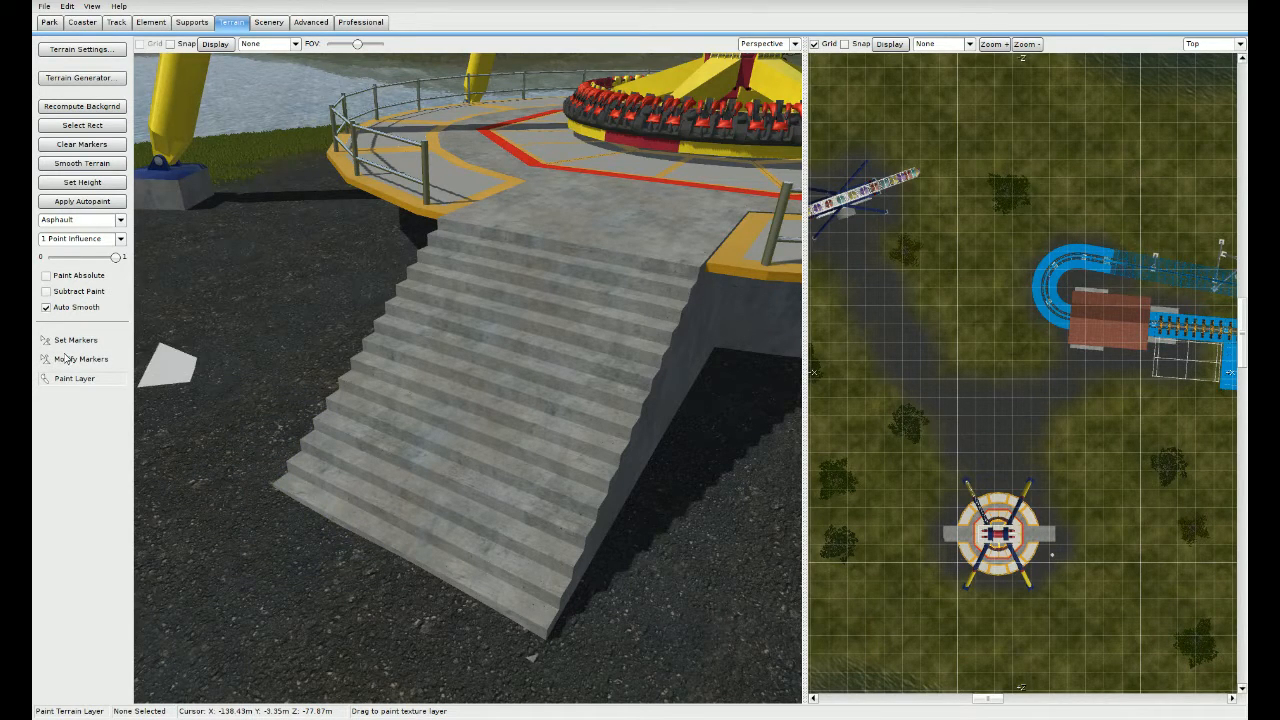
# Step: Inspect the observation tower's base and frame it close up in an enlarged top view
pyautogui.rightClick(188, 374)
pyautogui.moveTo(218, 365)
pyautogui.mouseDown(button='right')
pyautogui.moveTo(160, 325)
pyautogui.moveTo(260, 300)
pyautogui.moveTo(225, 300)
pyautogui.moveTo(150, 265)
pyautogui.moveTo(140, 245)
pyautogui.moveTo(90, 245)
pyautogui.moveTo(70, 275)
pyautogui.moveTo(90, 320)
pyautogui.moveTo(250, 318)
pyautogui.mouseUp(button='right')
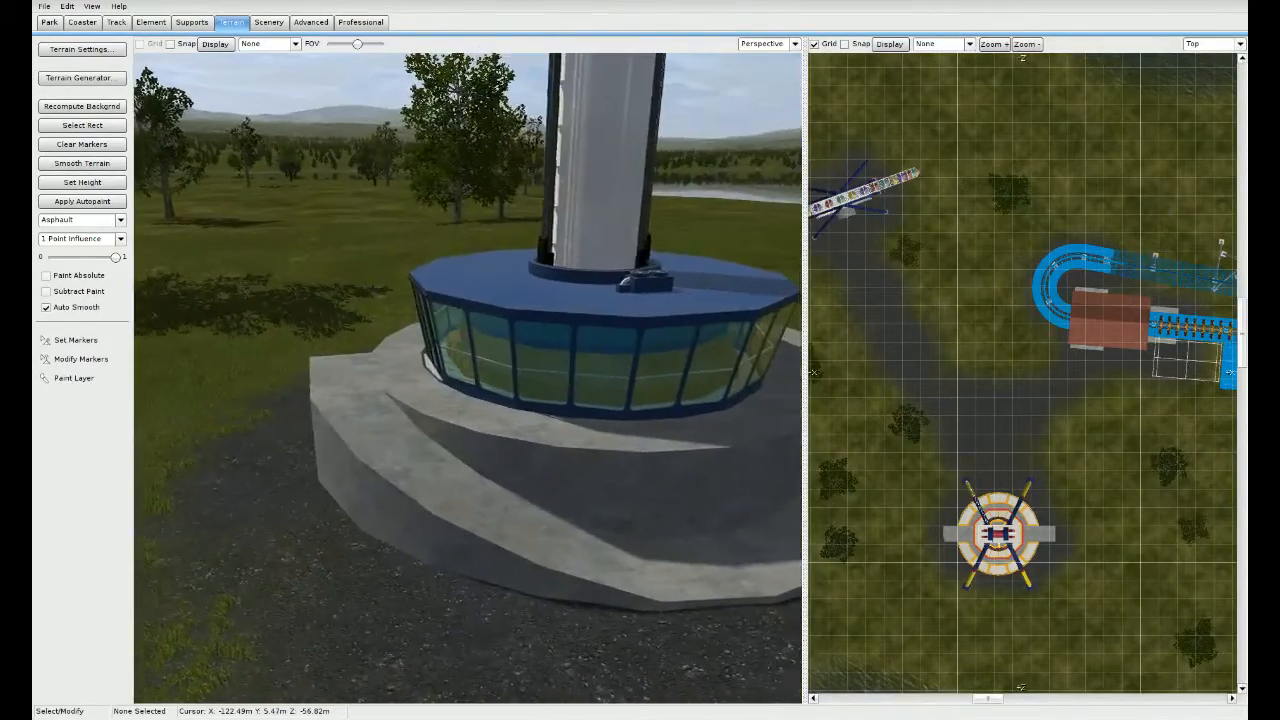
pyautogui.moveTo(375, 352); pyautogui.dragTo(437, 350, button='right')
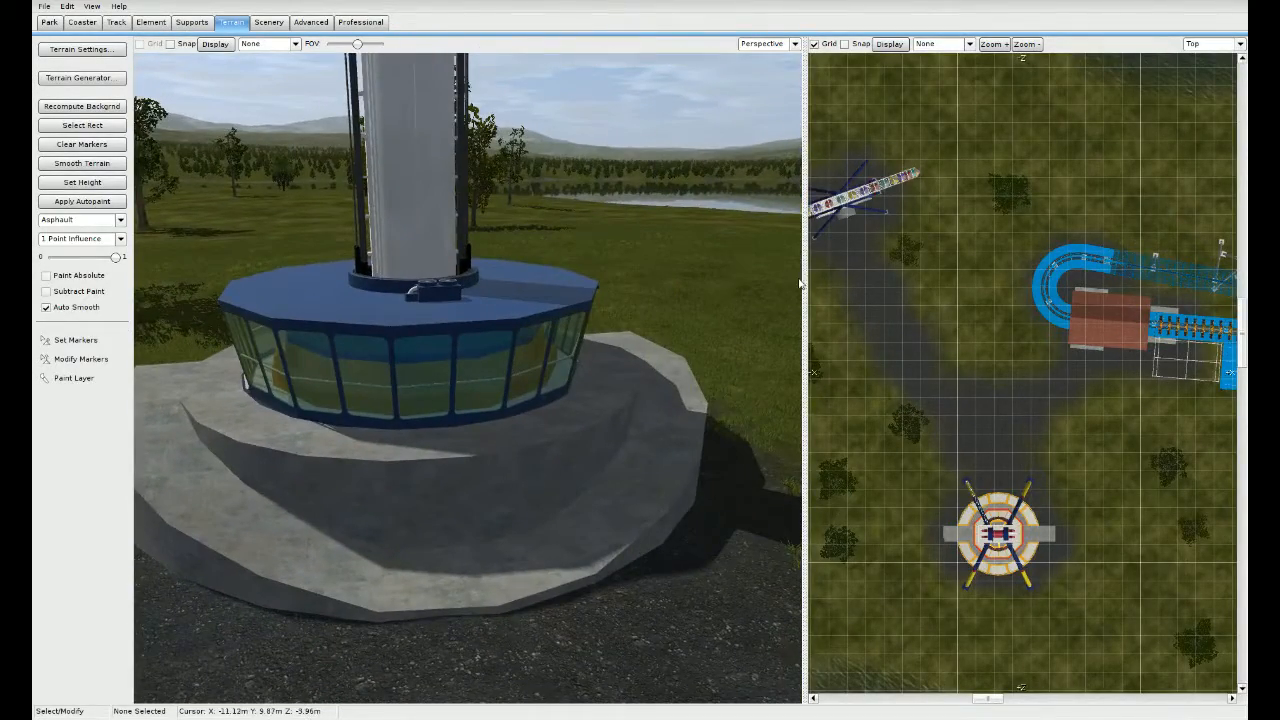
pyautogui.moveTo(804, 285); pyautogui.dragTo(366, 325)
pyautogui.moveTo(848, 443); pyautogui.dragTo(699, 234, button='right')
pyautogui.moveTo(1038, 490); pyautogui.dragTo(701, 341, button='right')
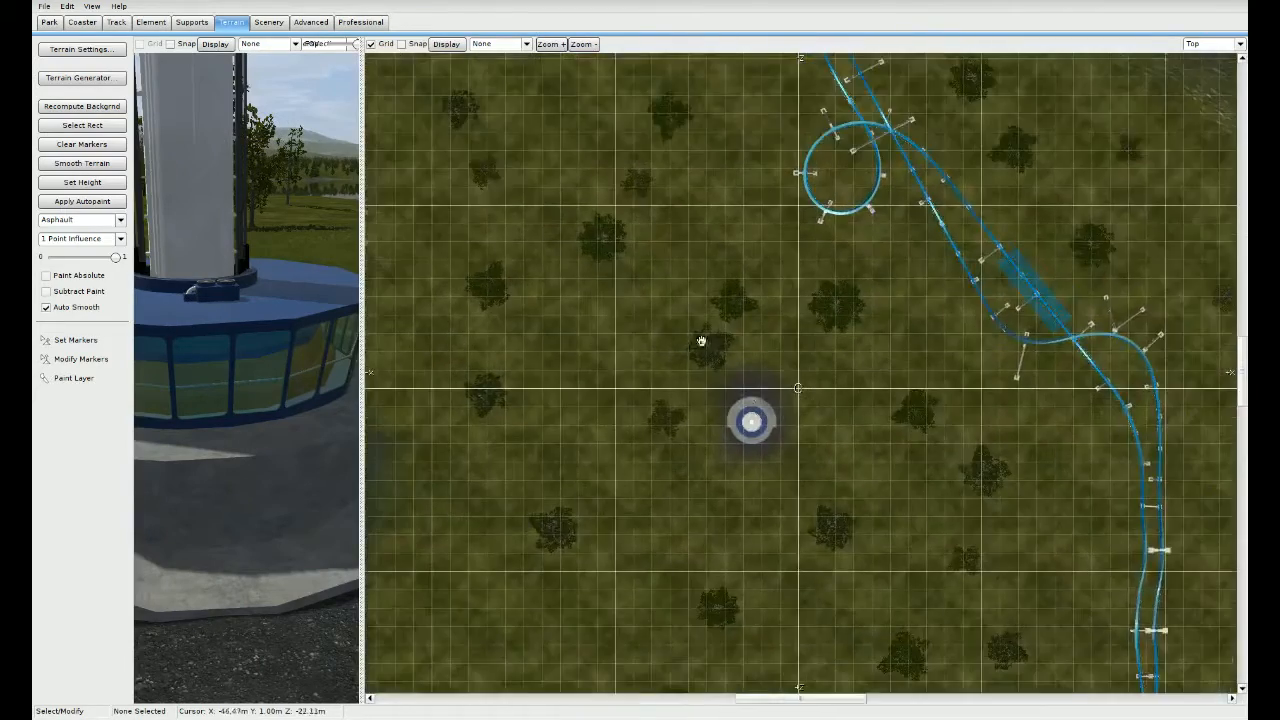
pyautogui.scroll(6, 775, 405)
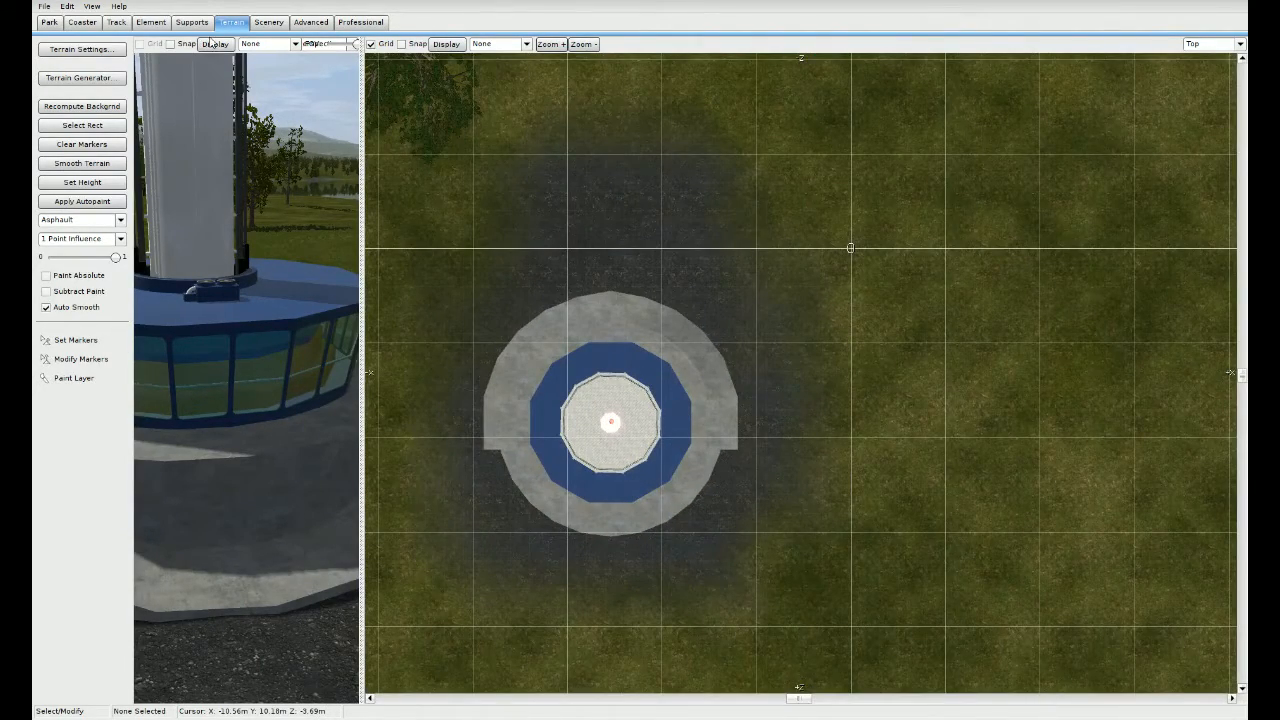
# Step: Add a Gyro Tower Railing from the Rides library at the centre of the Gyro Tower
pyautogui.click(268, 22)
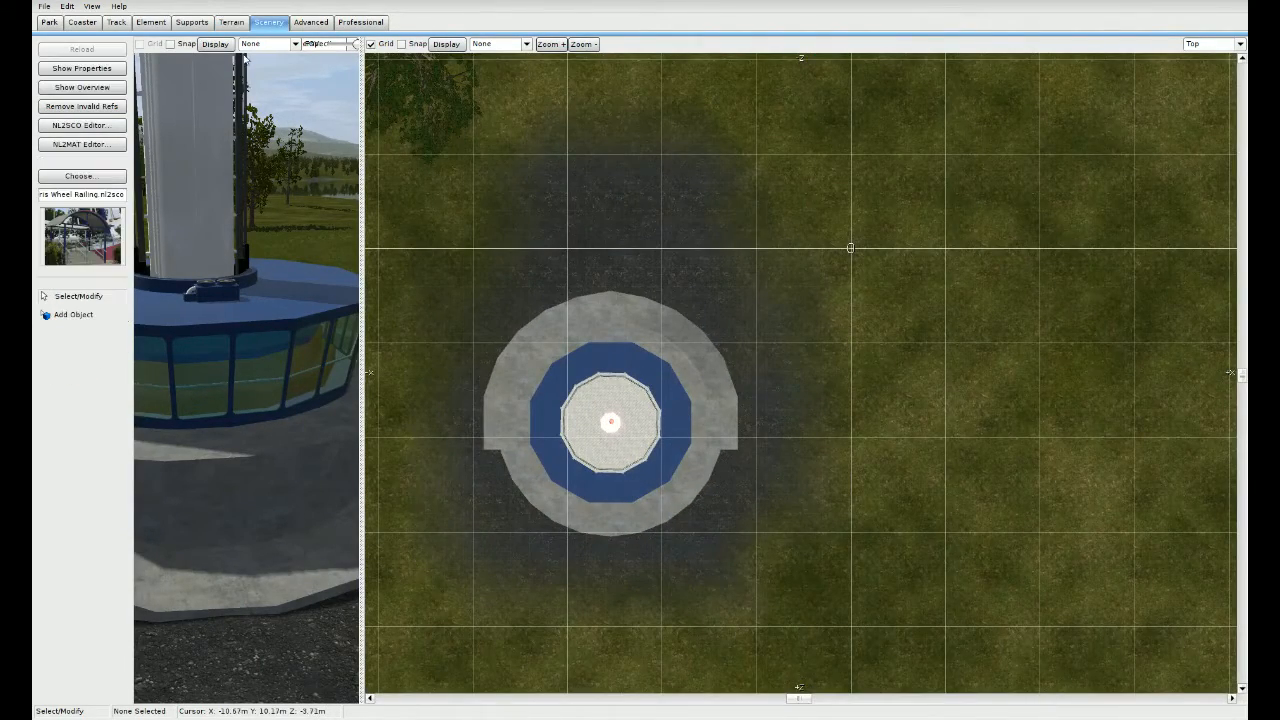
pyautogui.click(84, 178)
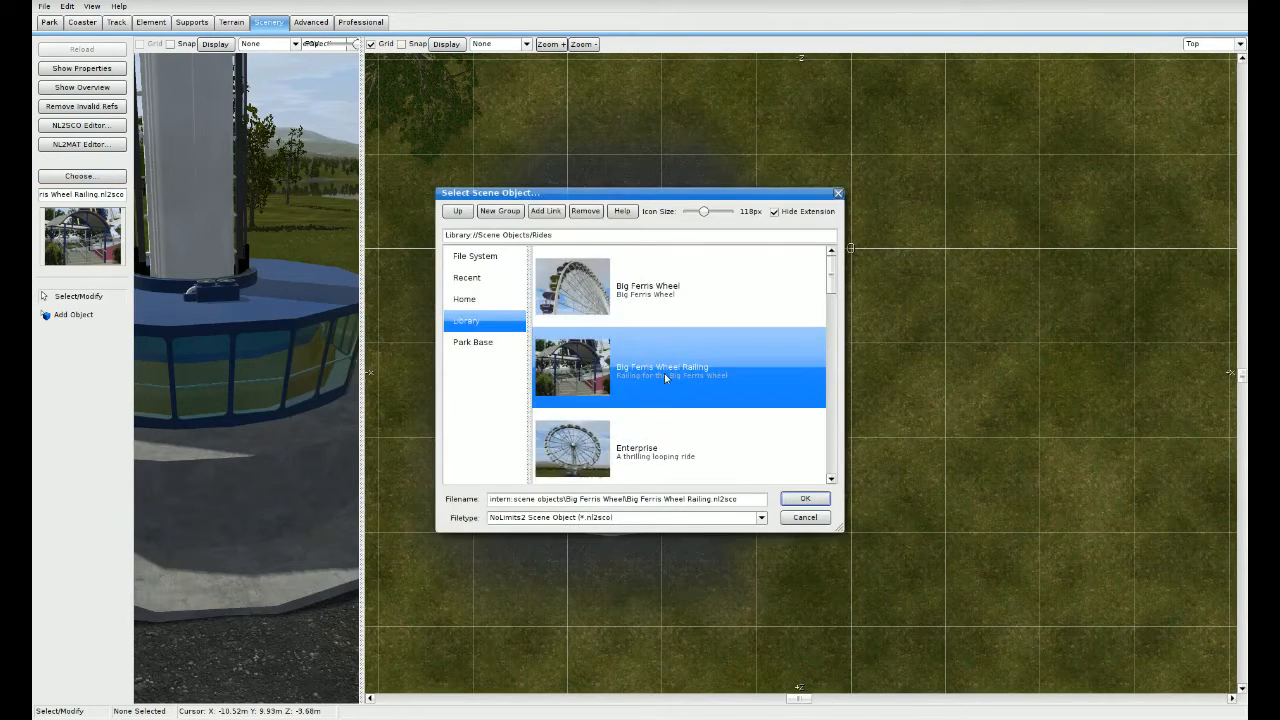
pyautogui.scroll(-5, 665, 378)
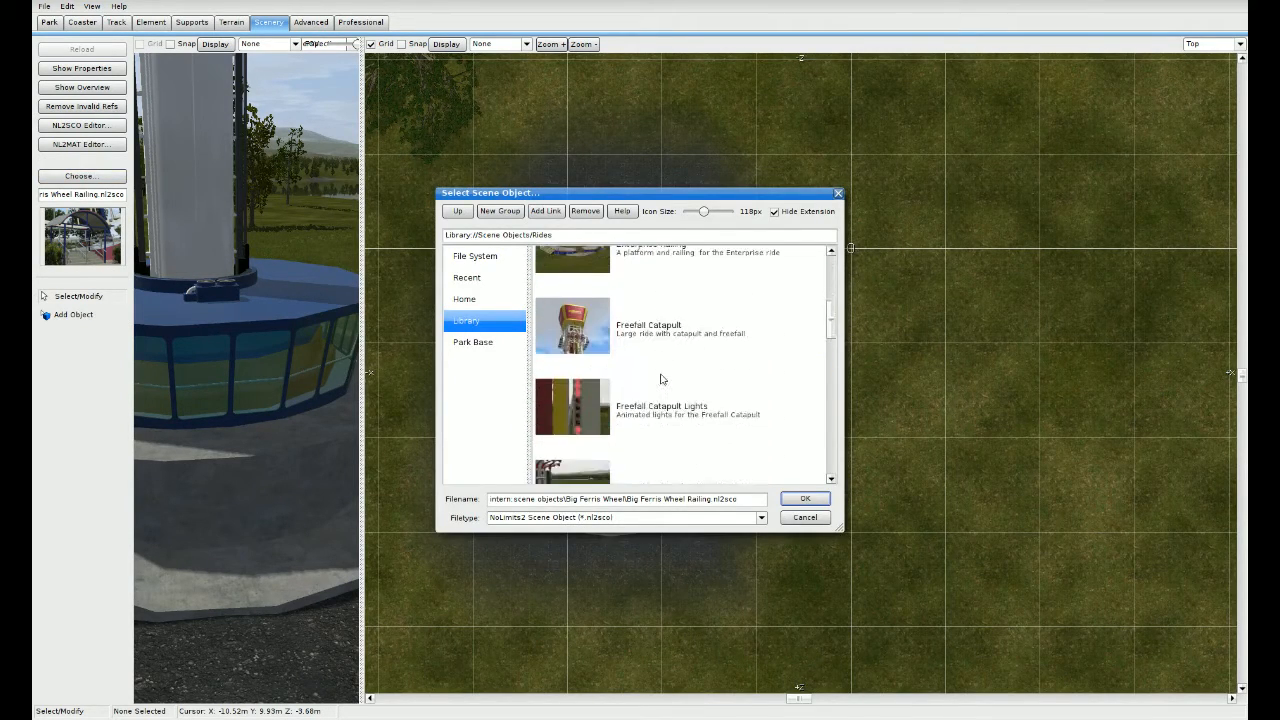
pyautogui.scroll(-4, 660, 380)
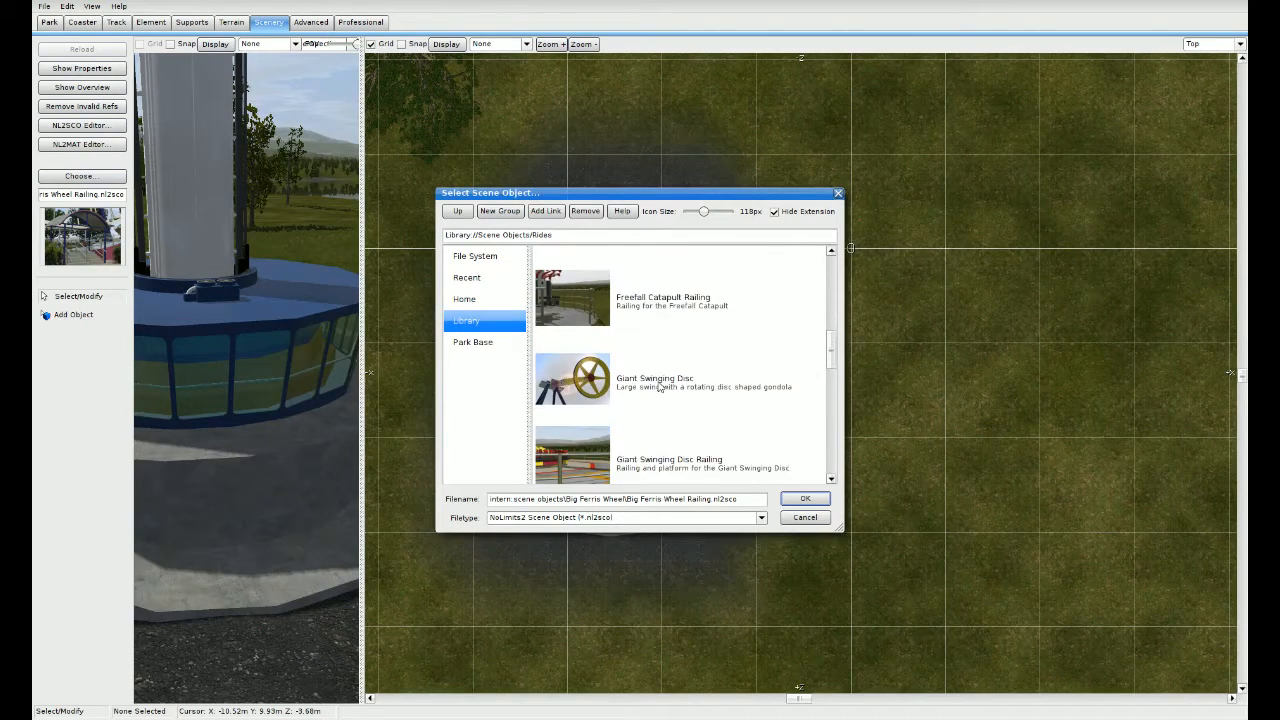
pyautogui.scroll(-5, 660, 388)
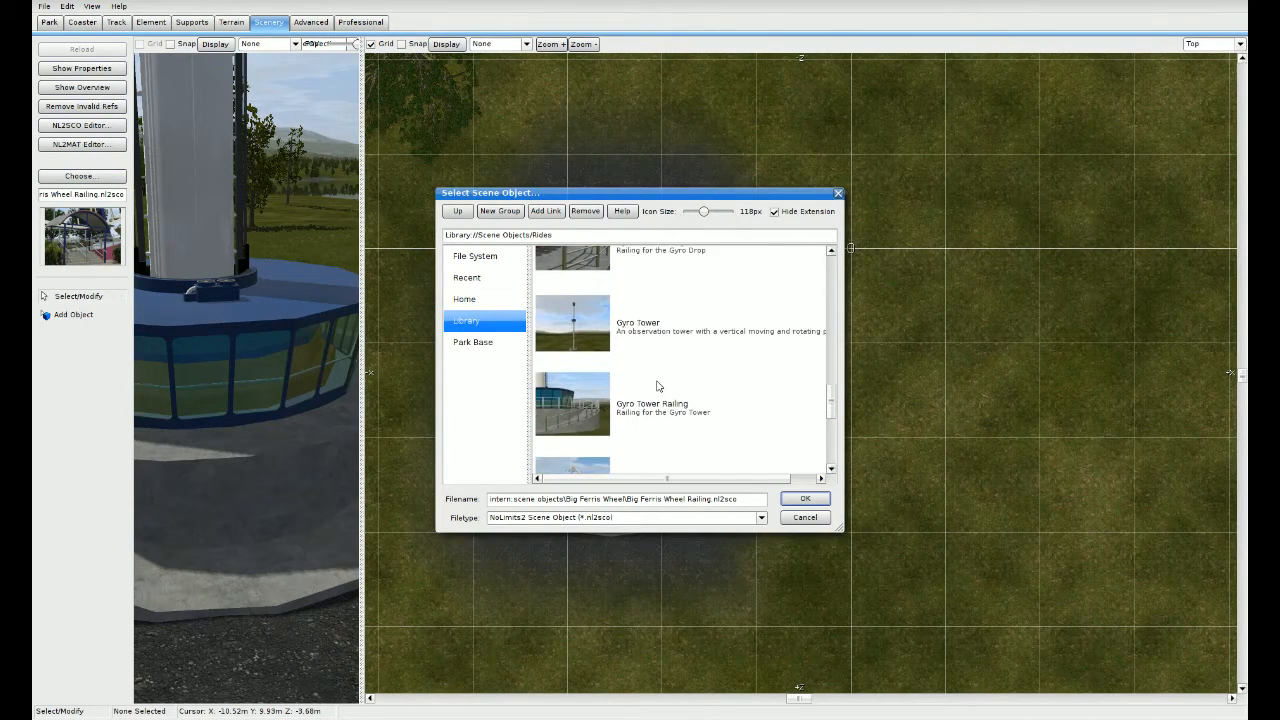
pyautogui.click(657, 386)
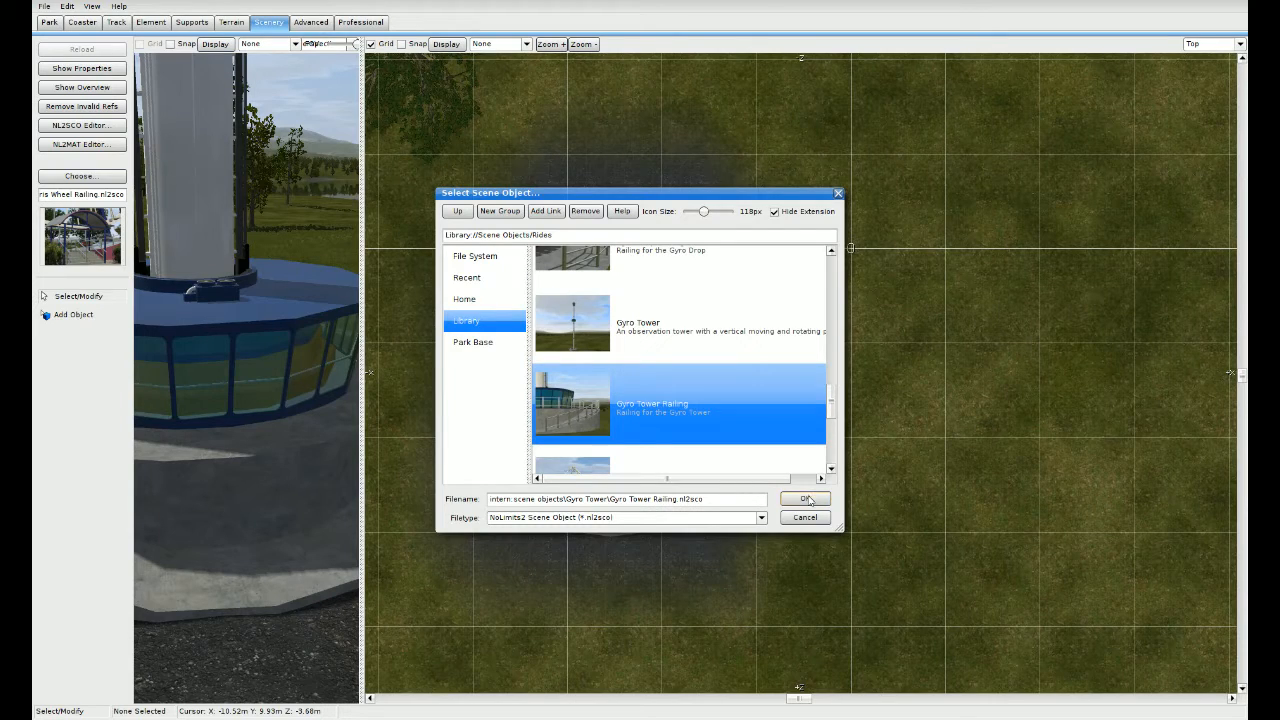
pyautogui.click(807, 499)
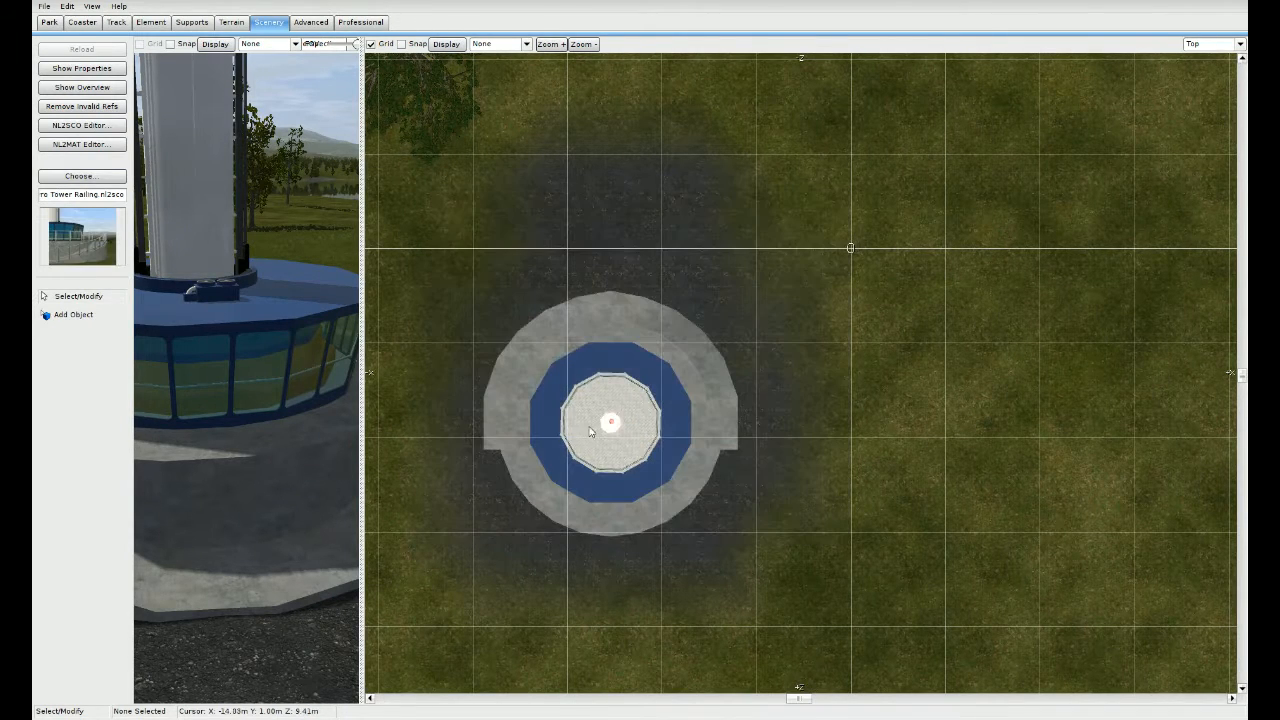
pyautogui.click(70, 316)
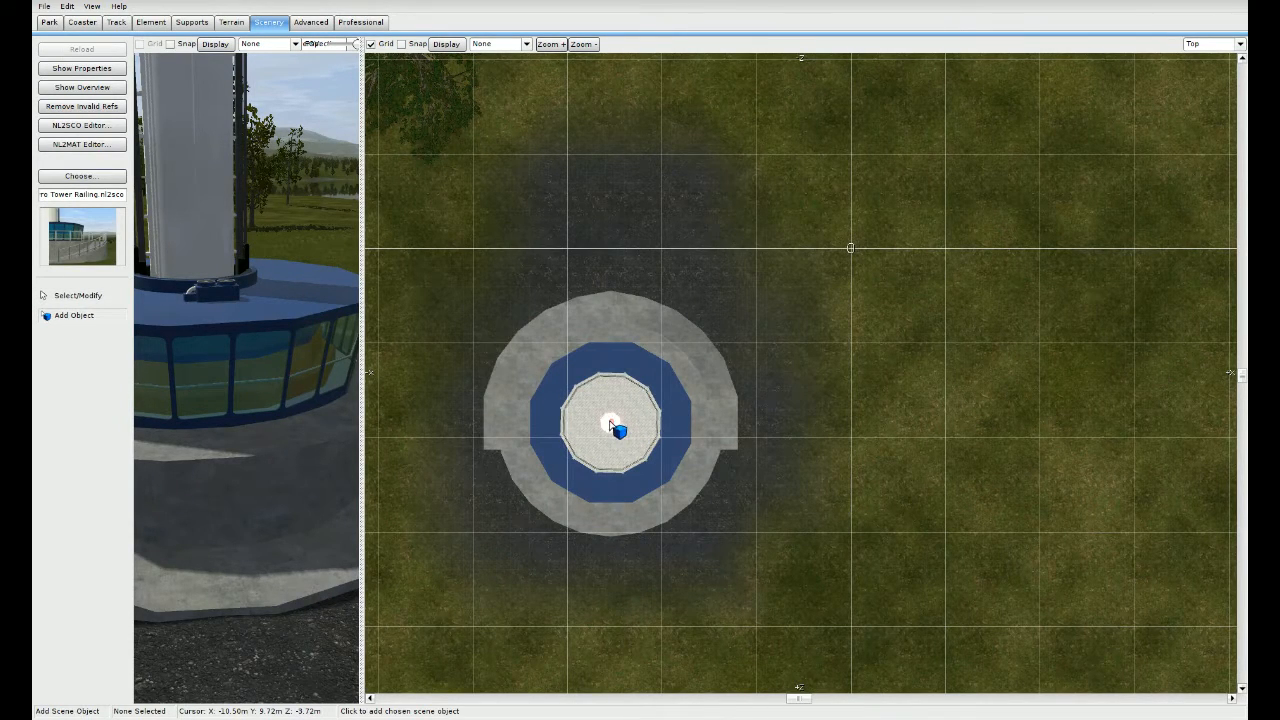
pyautogui.click(612, 426)
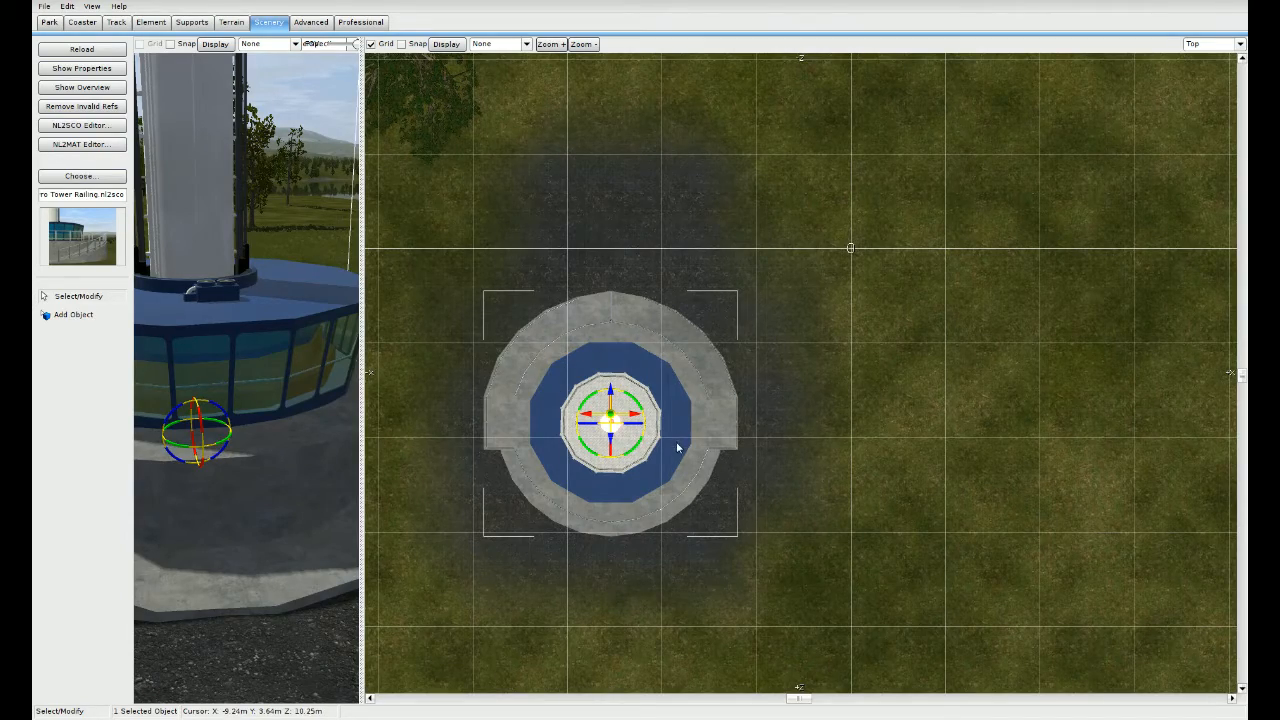
# Step: Nudge the Gyro Tower slightly along both horizontal axes so its platform lines up with the railing
pyautogui.scroll(5, 703, 405)
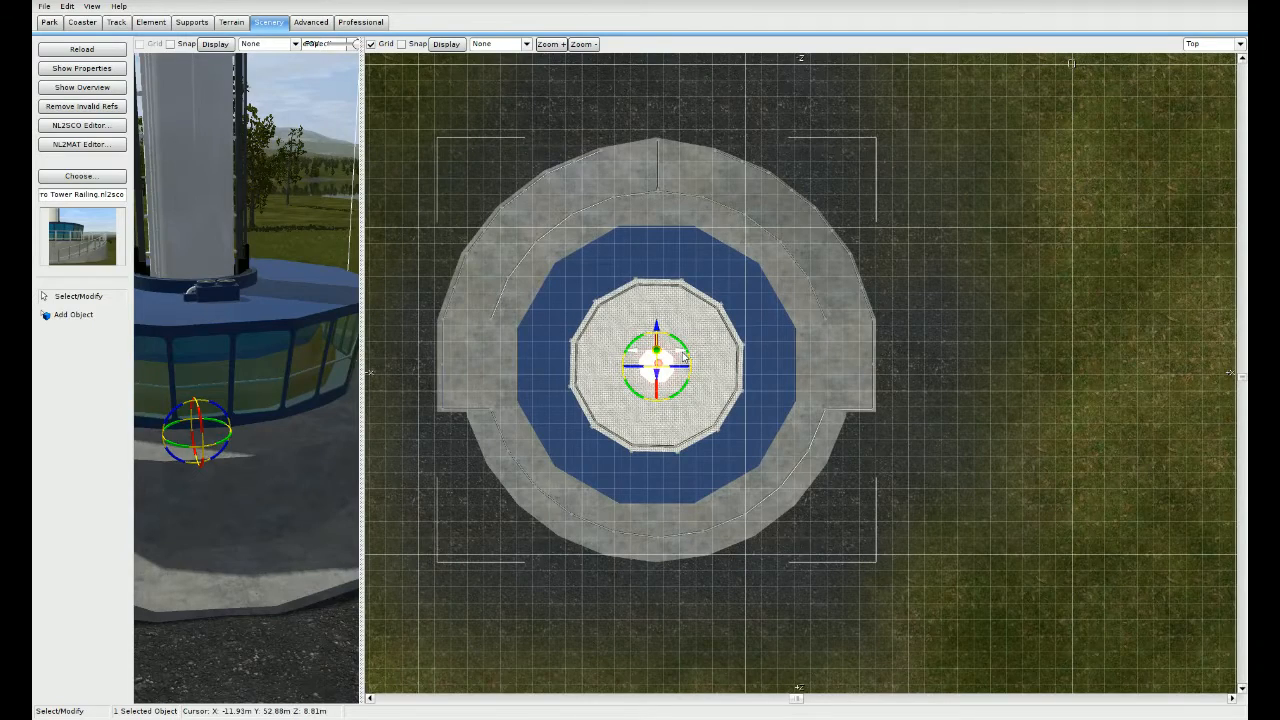
pyautogui.moveTo(682, 352); pyautogui.dragTo(685, 354)
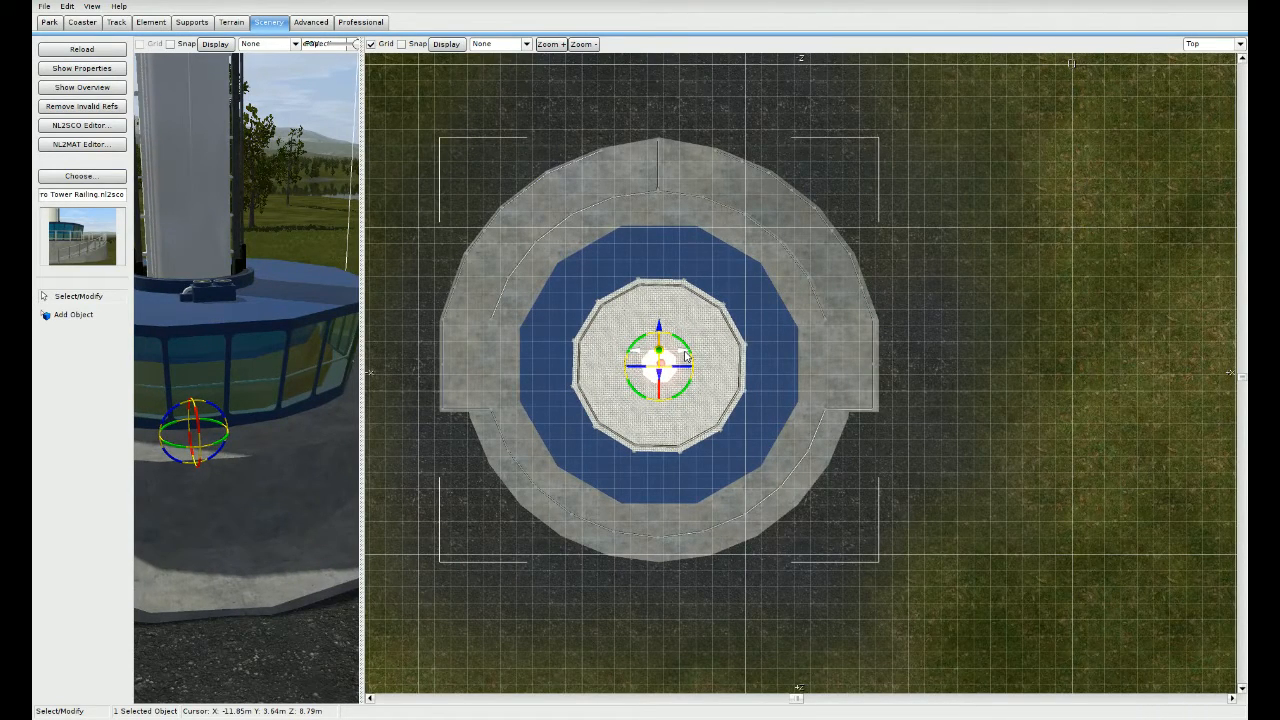
pyautogui.moveTo(684, 348); pyautogui.dragTo(668, 328)
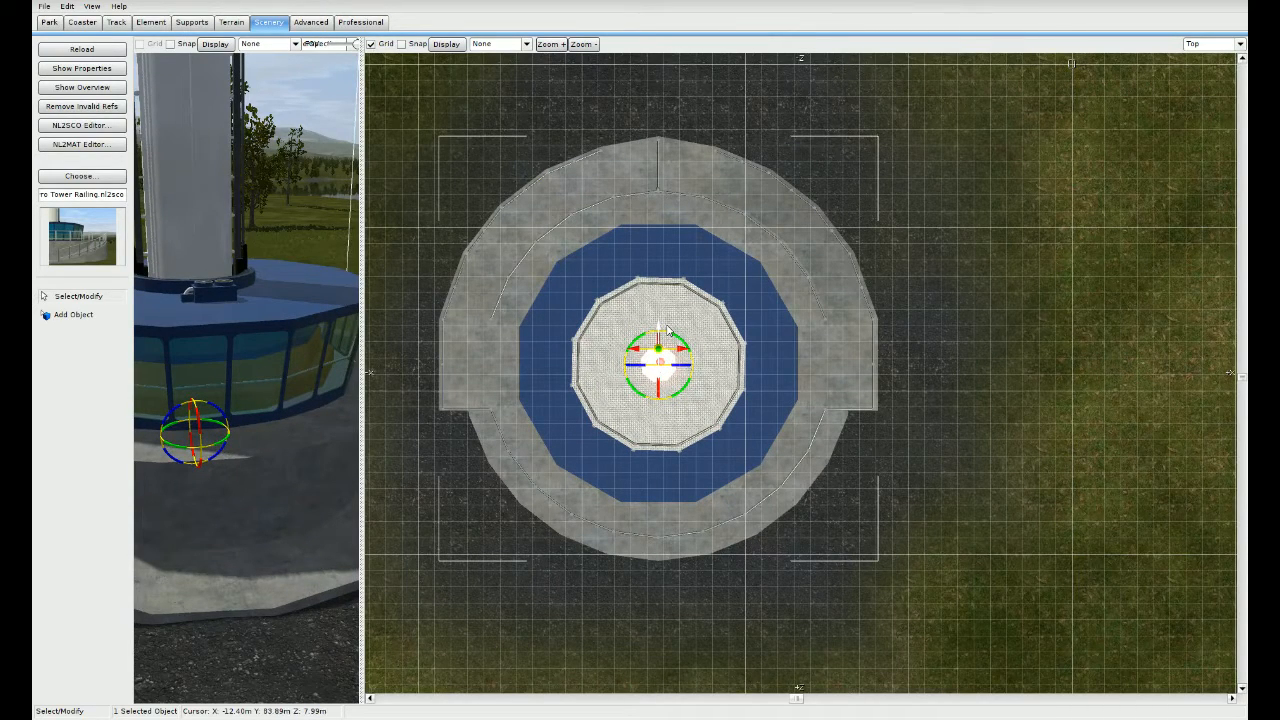
# Step: Select the railing at the top of the Gyro Tower and lower it down the shaft to just above the base platform
pyautogui.moveTo(372, 343); pyautogui.dragTo(1014, 328)
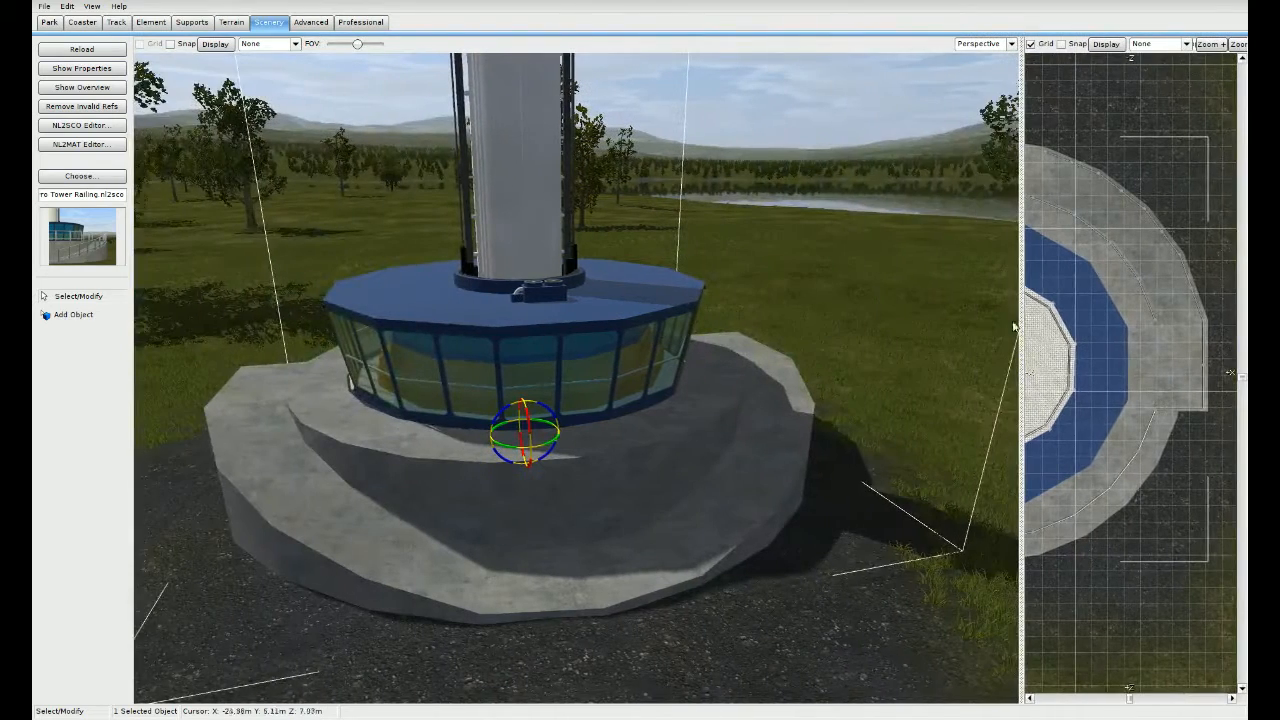
pyautogui.moveTo(662, 479); pyautogui.dragTo(660, 260, button='right')
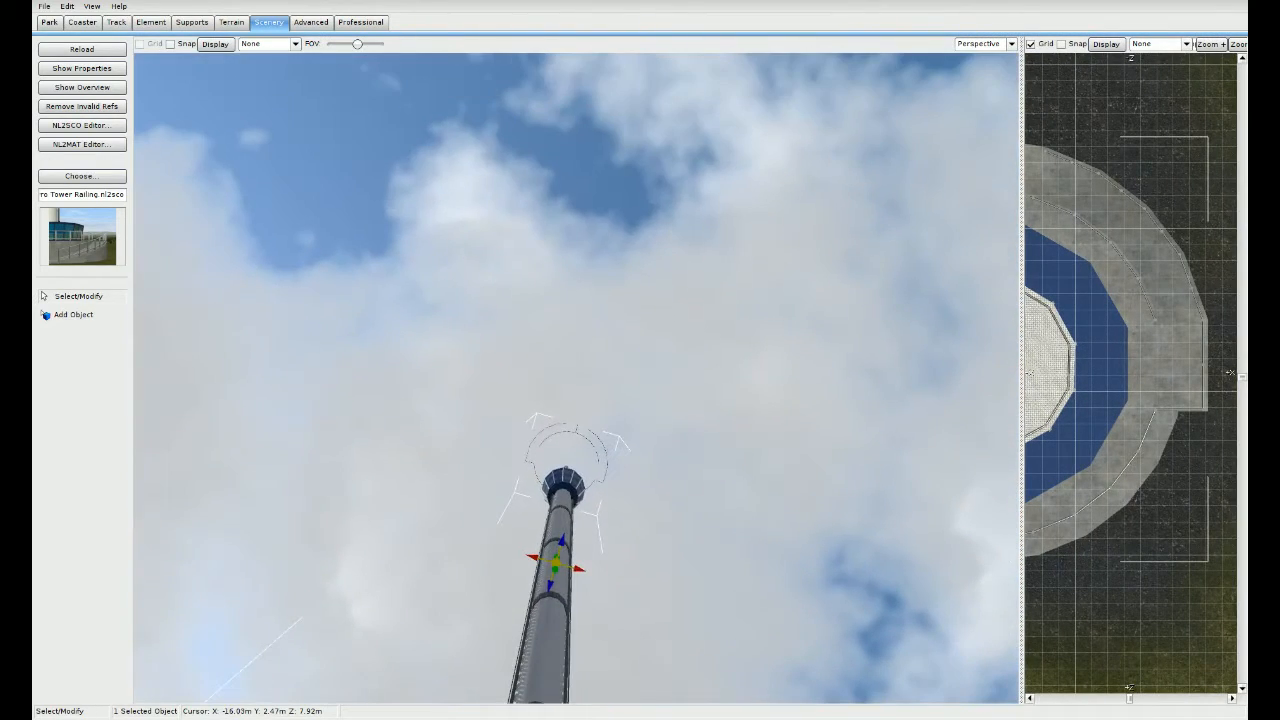
pyautogui.click(589, 445)
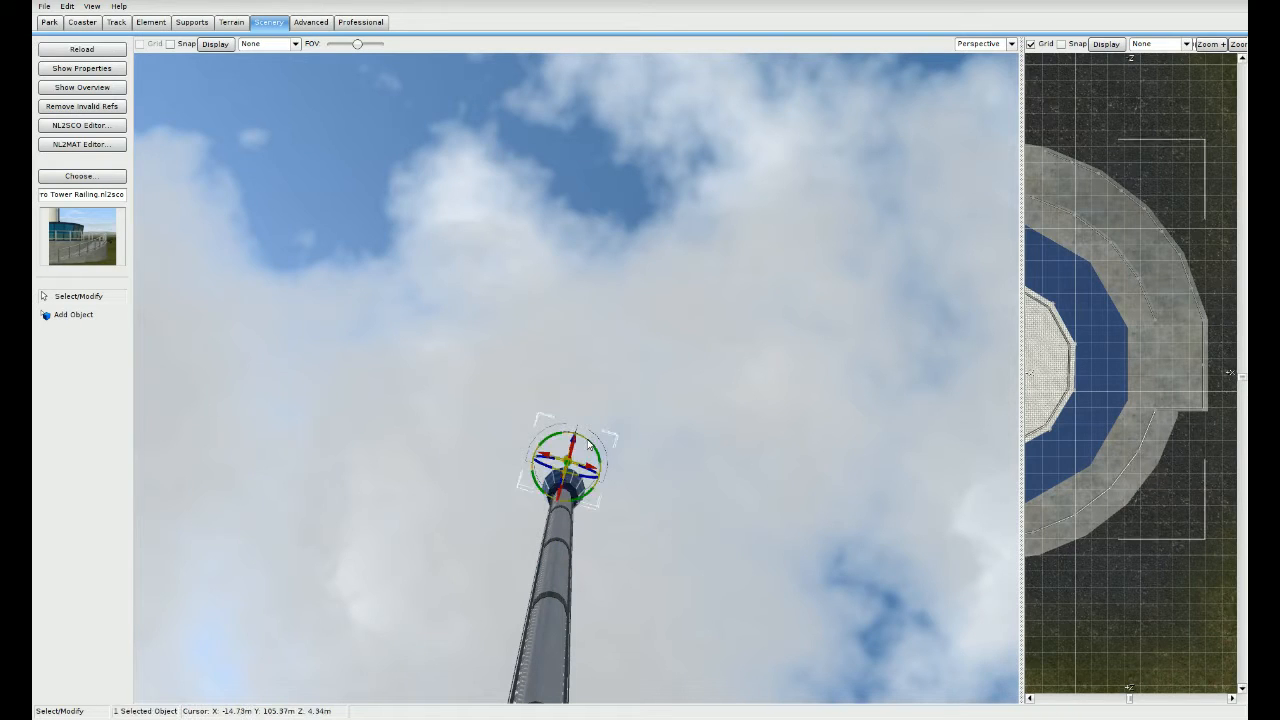
pyautogui.press('pagedown')
pyautogui.press('pagedown')
pyautogui.press('pagedown')
pyautogui.press('pagedown')
pyautogui.press('pagedown')
pyautogui.press('pagedown')
pyautogui.press('pagedown')
pyautogui.press('pagedown')
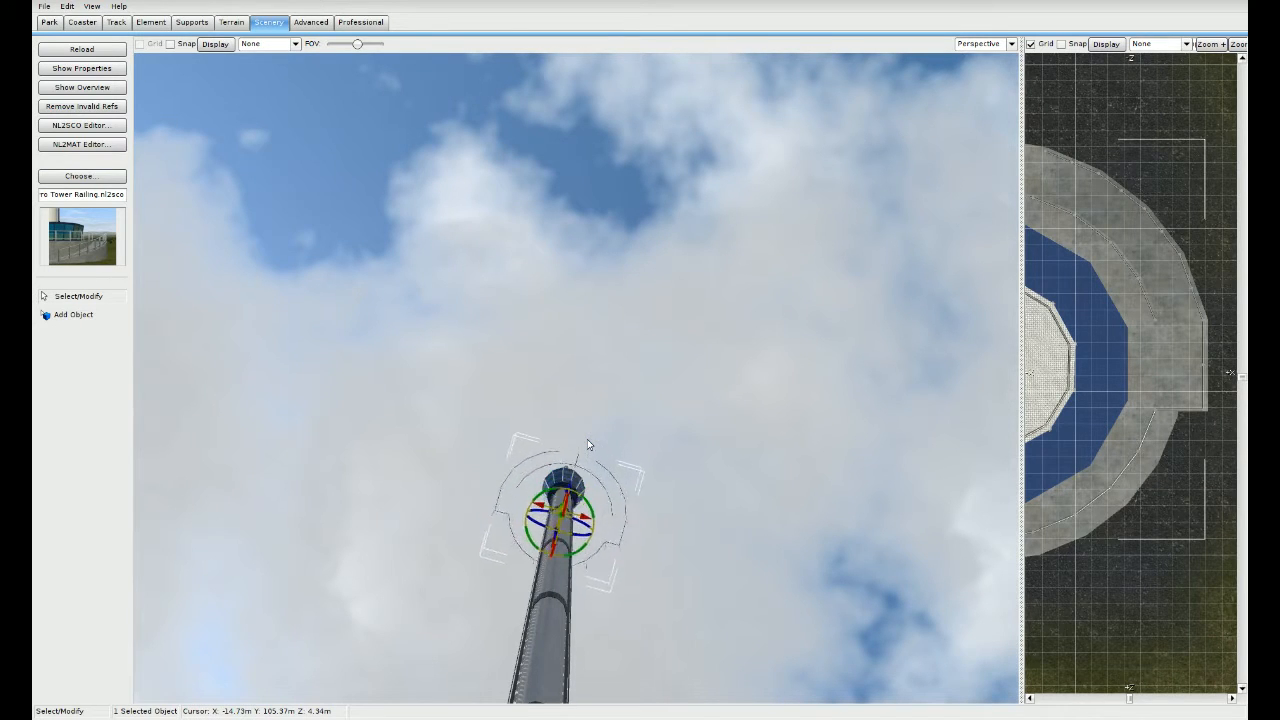
pyautogui.press('pagedown')
pyautogui.press('pagedown')
pyautogui.press('pagedown')
pyautogui.press('pagedown')
pyautogui.press('pagedown')
pyautogui.press('pagedown')
pyautogui.press('pagedown')
pyautogui.press('pagedown')
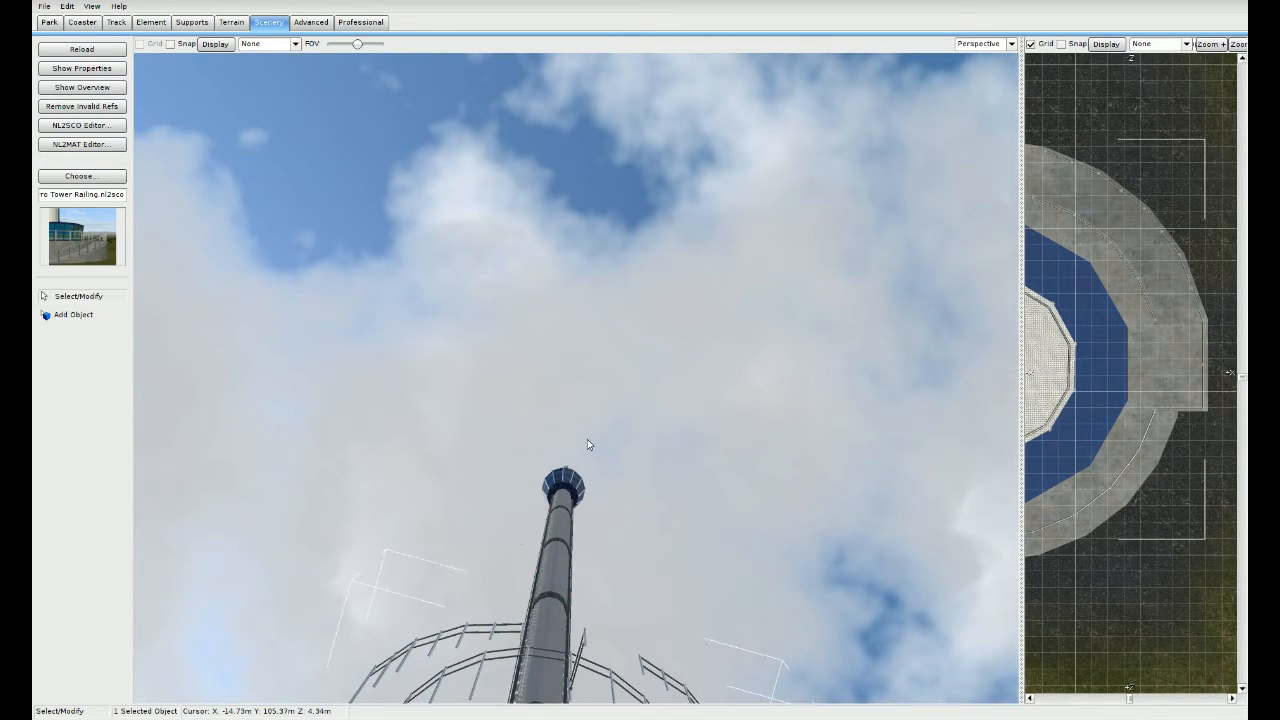
pyautogui.moveTo(587, 439); pyautogui.dragTo(566, 672, button='right')
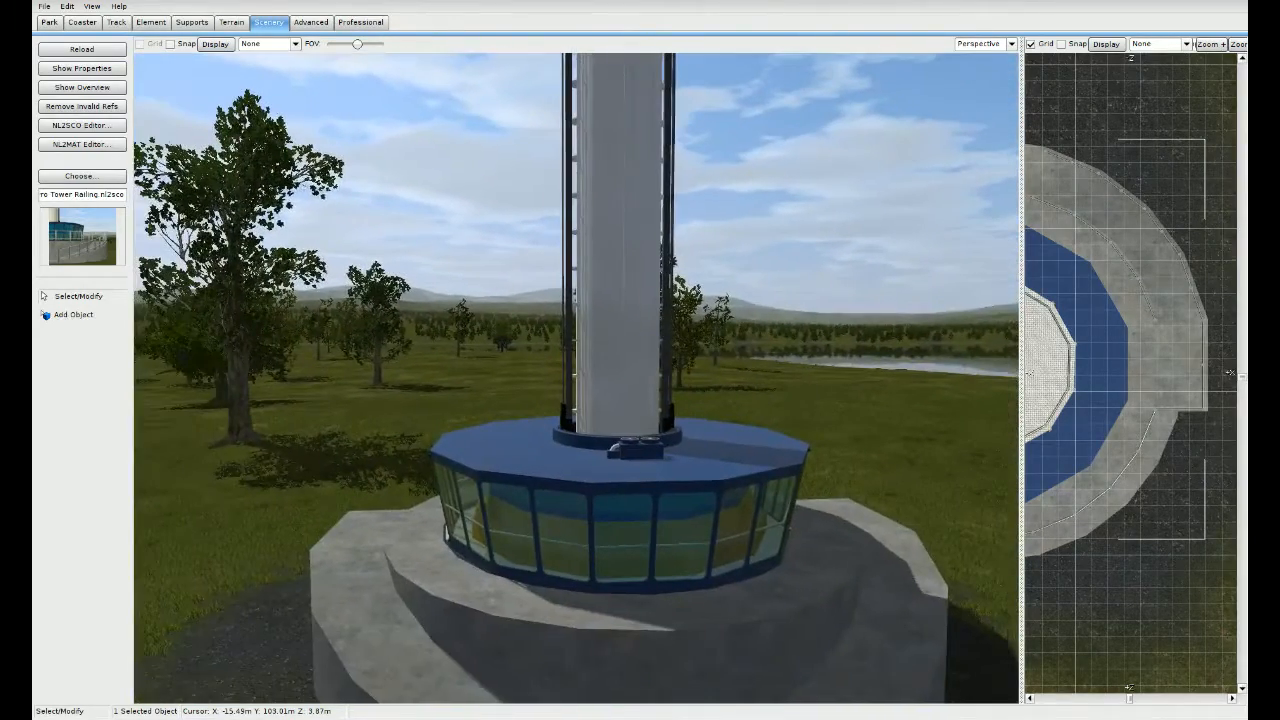
pyautogui.press('pagedown')
pyautogui.press('pagedown')
pyautogui.press('pagedown')
pyautogui.press('pagedown')
pyautogui.press('pagedown')
pyautogui.press('pagedown')
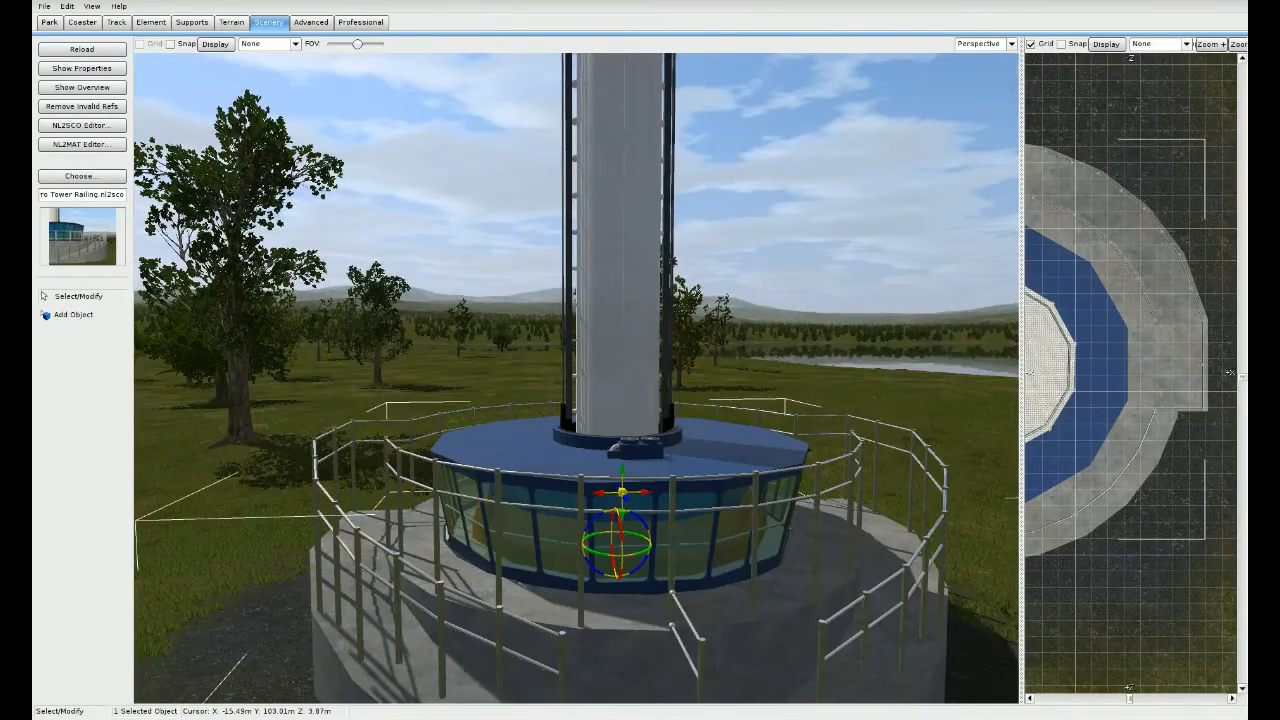
# Step: Lower the railing the remaining distance onto the tower's ramp and platform, deselect it, and check the fit from the outside
pyautogui.moveTo(589, 479); pyautogui.dragTo(535, 625, button='right')
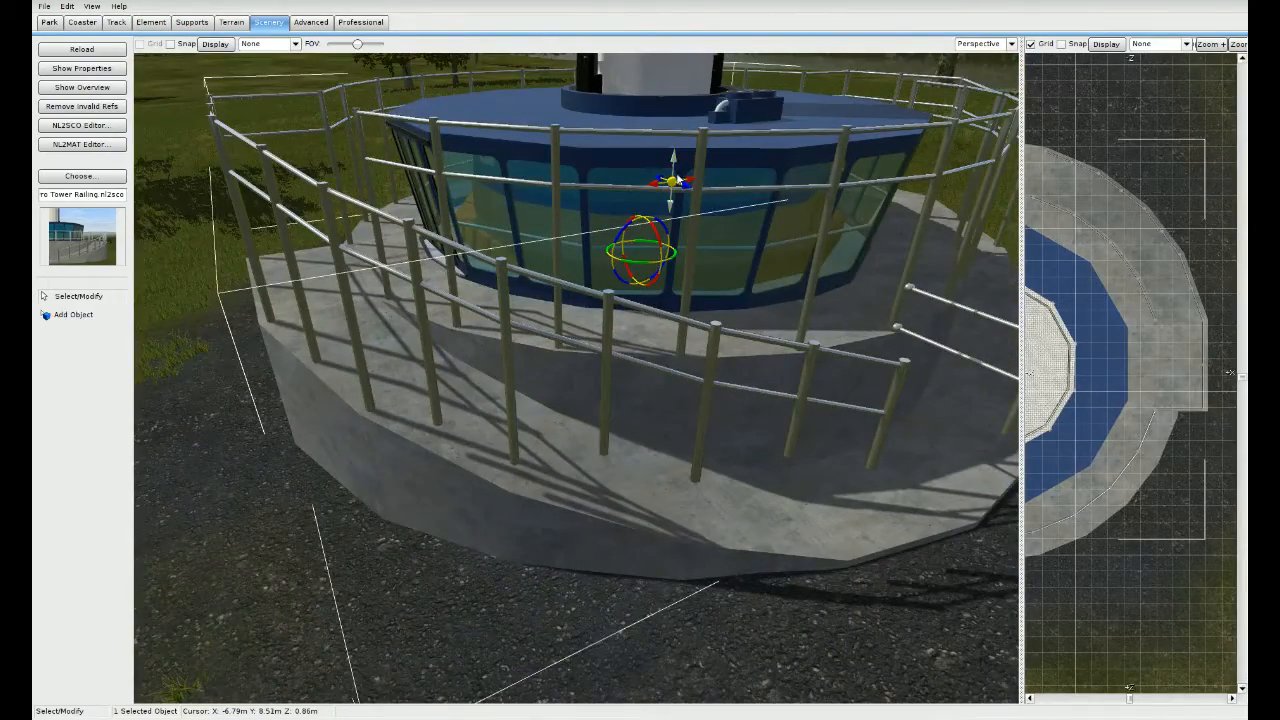
pyautogui.moveTo(676, 177); pyautogui.dragTo(683, 250)
pyautogui.moveTo(683, 250)
pyautogui.mouseDown(button='right')
pyautogui.moveTo(760, 262)
pyautogui.moveTo(690, 270)
pyautogui.mouseUp(button='right')
pyautogui.click(638, 511)
pyautogui.moveTo(638, 511); pyautogui.dragTo(624, 438, button='right')
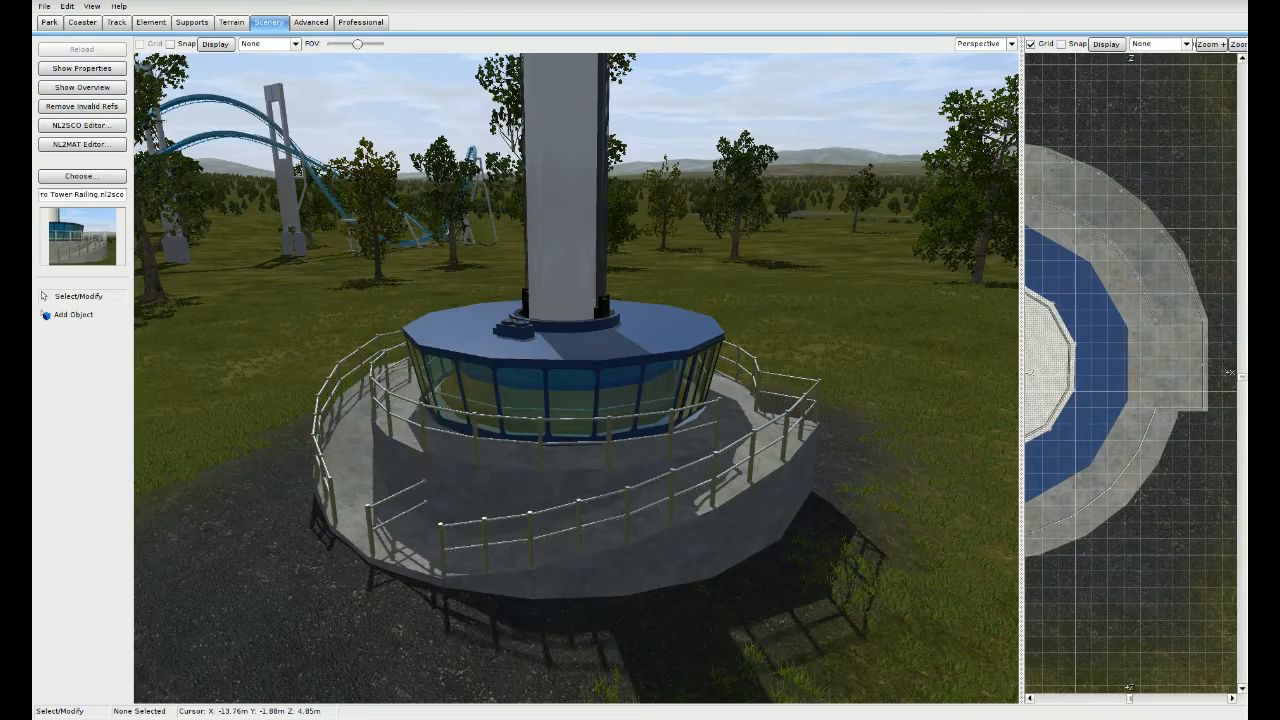
pyautogui.moveTo(624, 438); pyautogui.dragTo(500, 440, button='right')
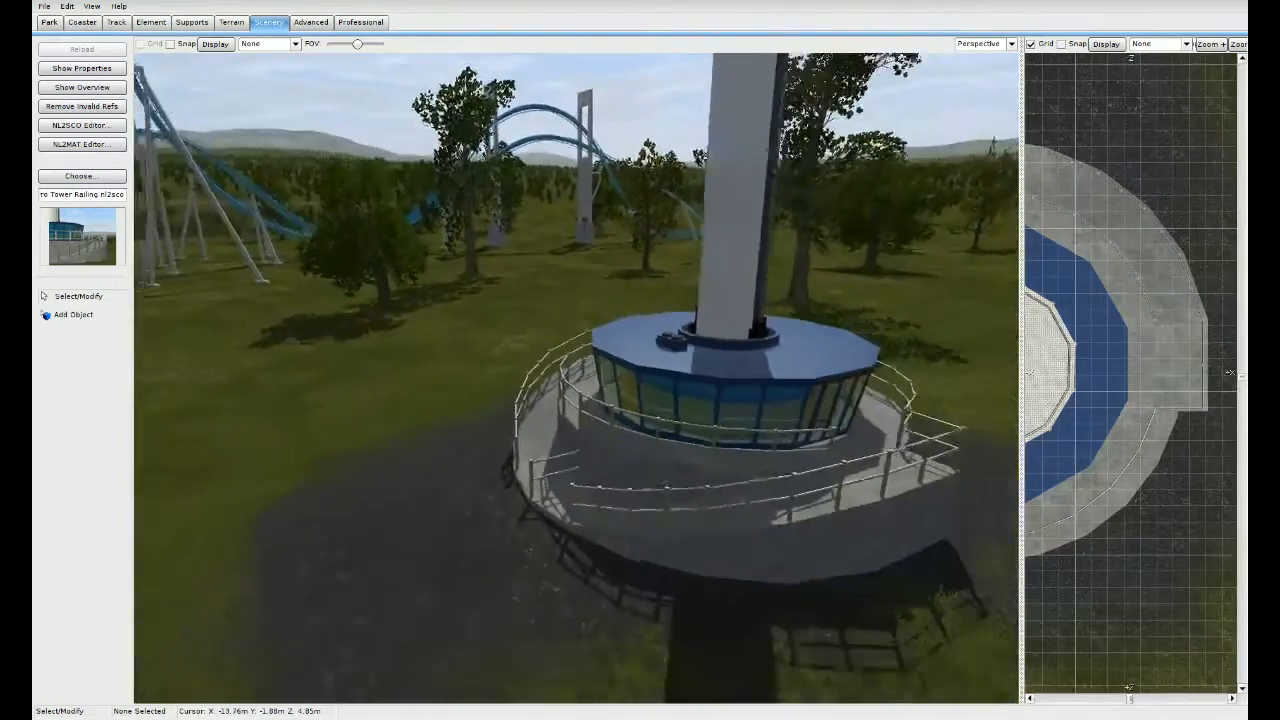
pyautogui.moveTo(782, 530); pyautogui.dragTo(780, 515, button='right')
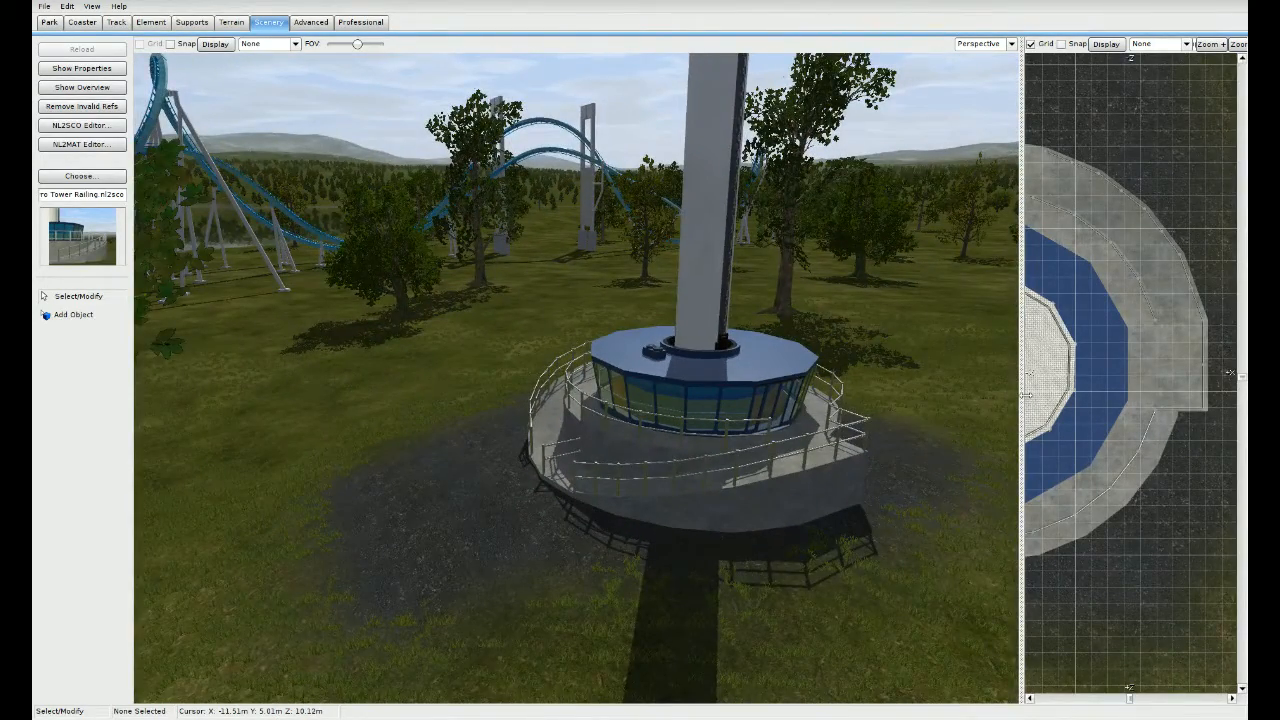
# Step: Choose the Freefall Catapult from the Rides library as the scene object to add
pyautogui.moveTo(1024, 395); pyautogui.dragTo(270, 408)
pyautogui.scroll(-4, 690, 505)
pyautogui.moveTo(746, 513); pyautogui.dragTo(817, 526, button='right')
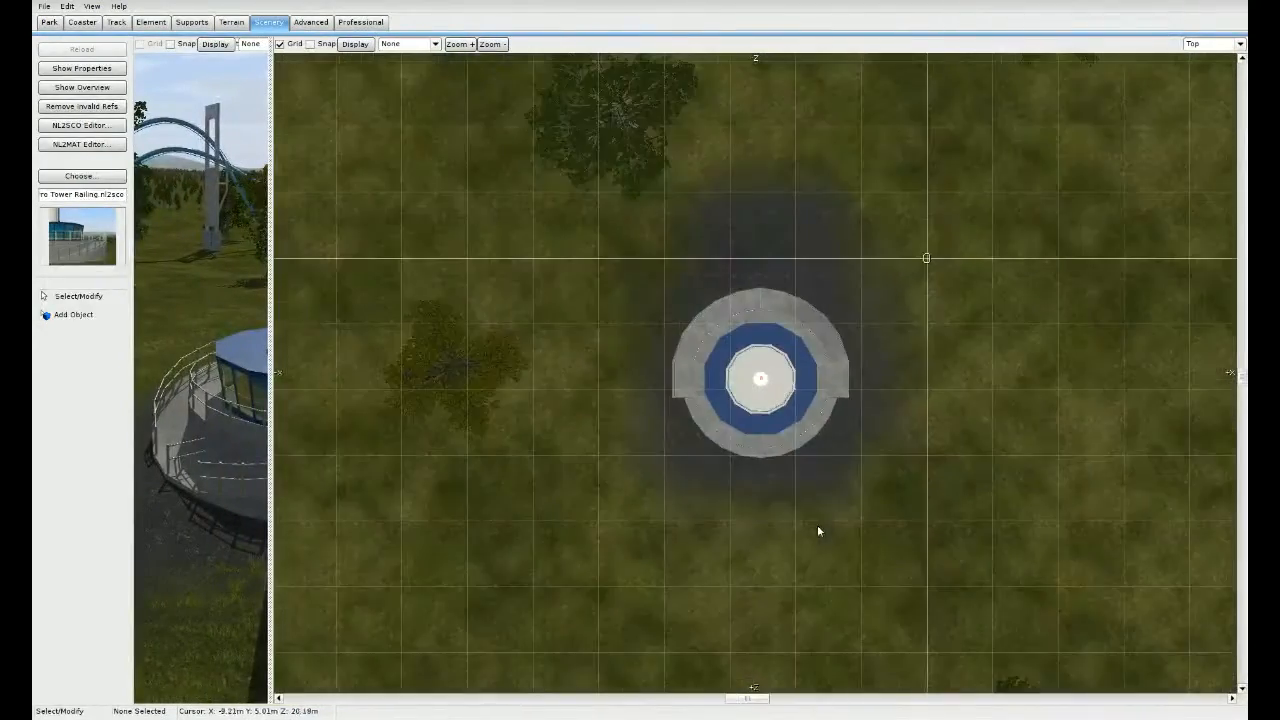
pyautogui.scroll(-2, 686, 470)
pyautogui.moveTo(611, 321); pyautogui.dragTo(757, 576, button='right')
pyautogui.scroll(-4, 757, 576)
pyautogui.moveTo(707, 293); pyautogui.dragTo(743, 462, button='right')
pyautogui.moveTo(651, 397); pyautogui.dragTo(784, 407, button='right')
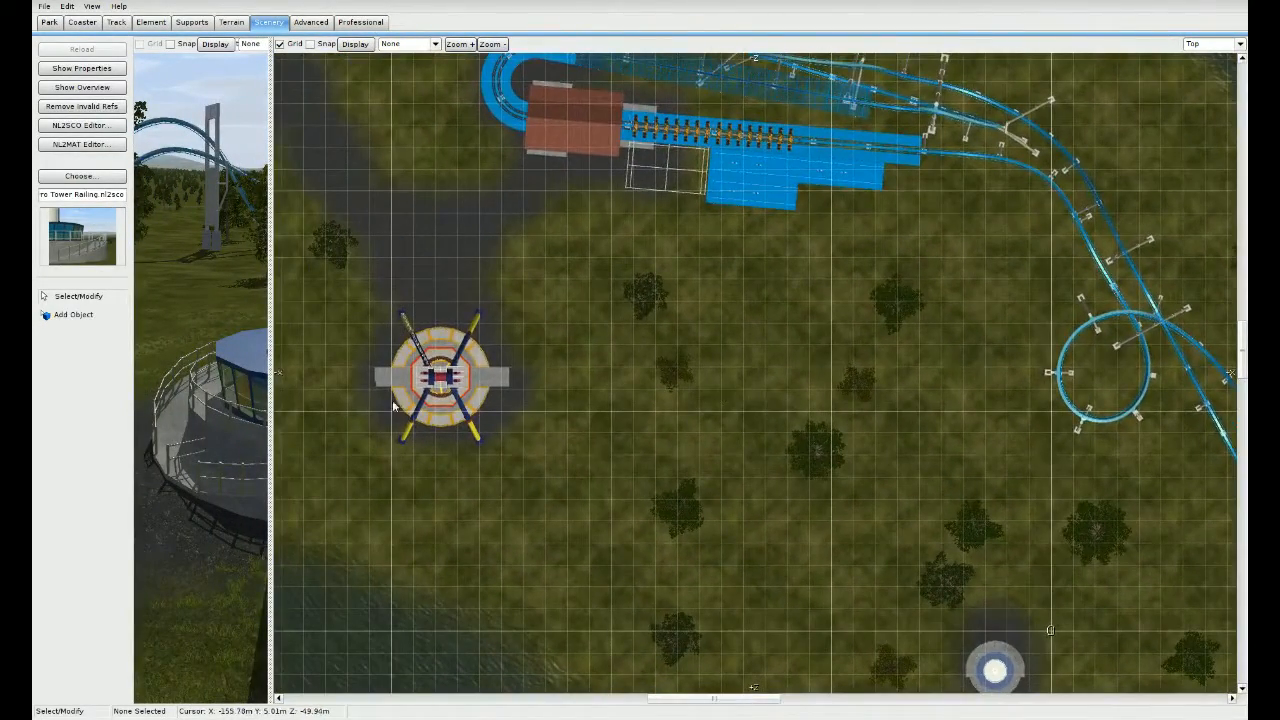
pyautogui.click(82, 176)
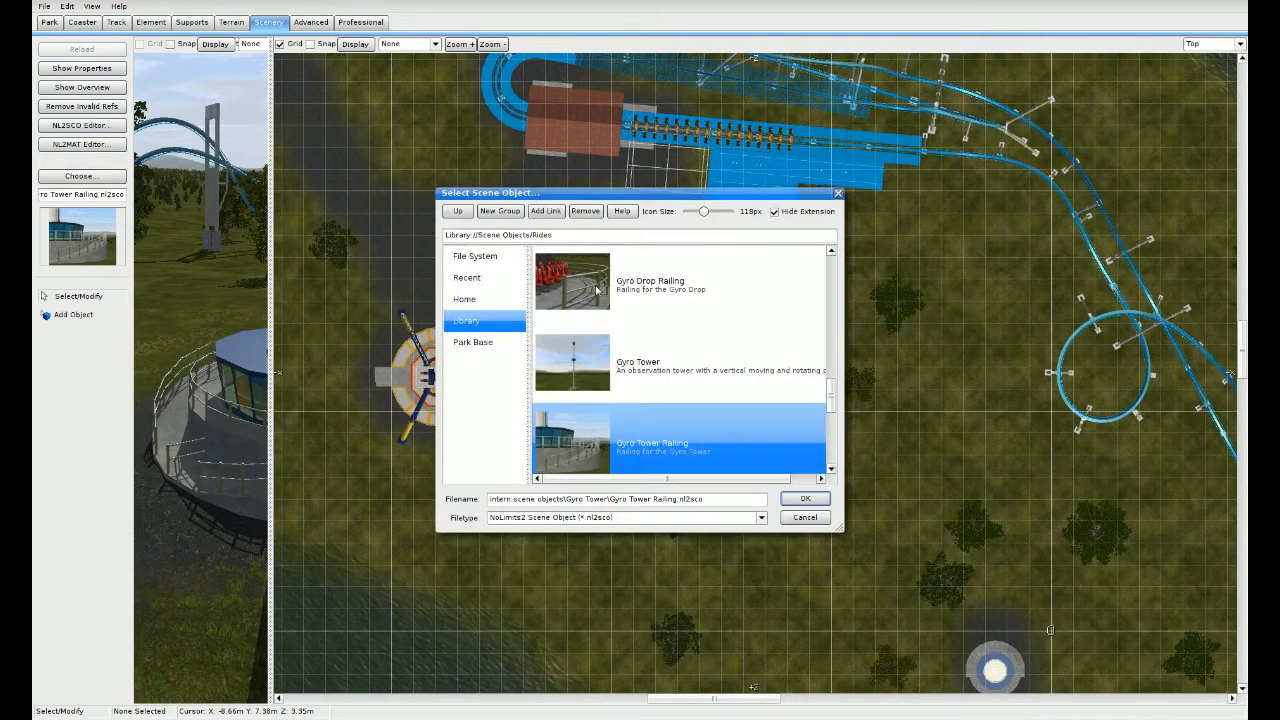
pyautogui.scroll(5, 631, 340)
pyautogui.scroll(5, 631, 340)
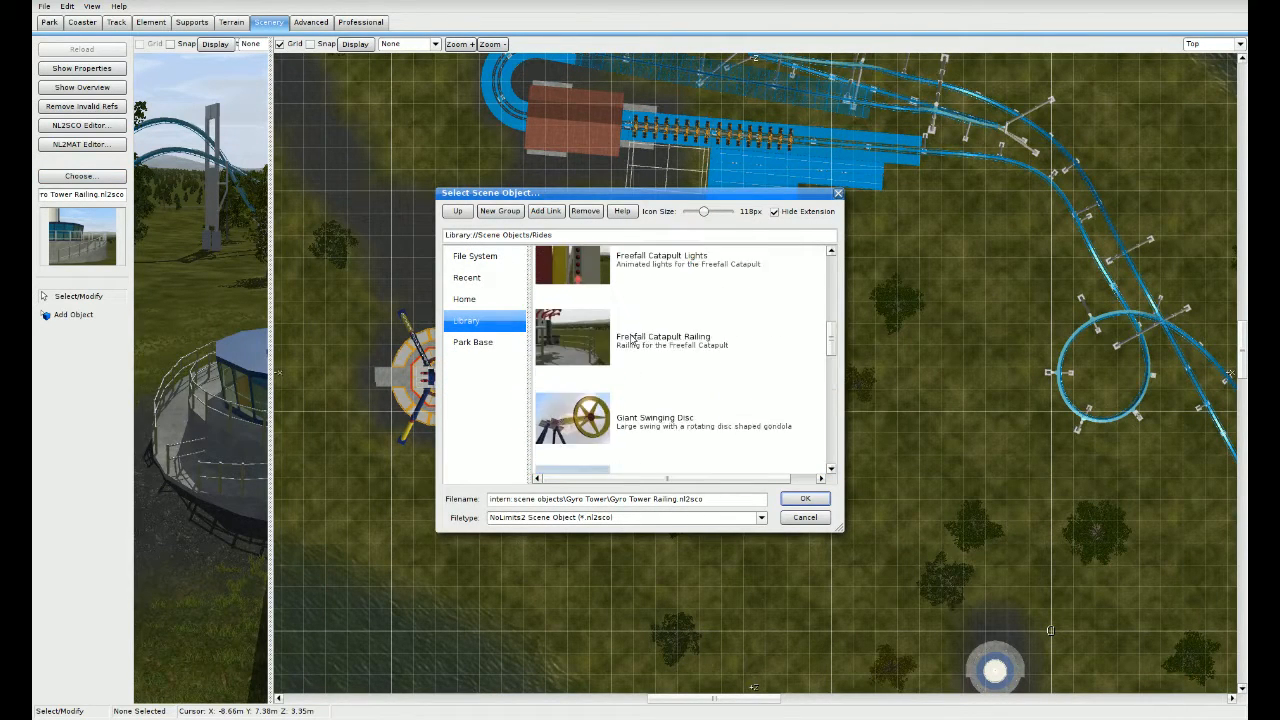
pyautogui.scroll(-1, 631, 340)
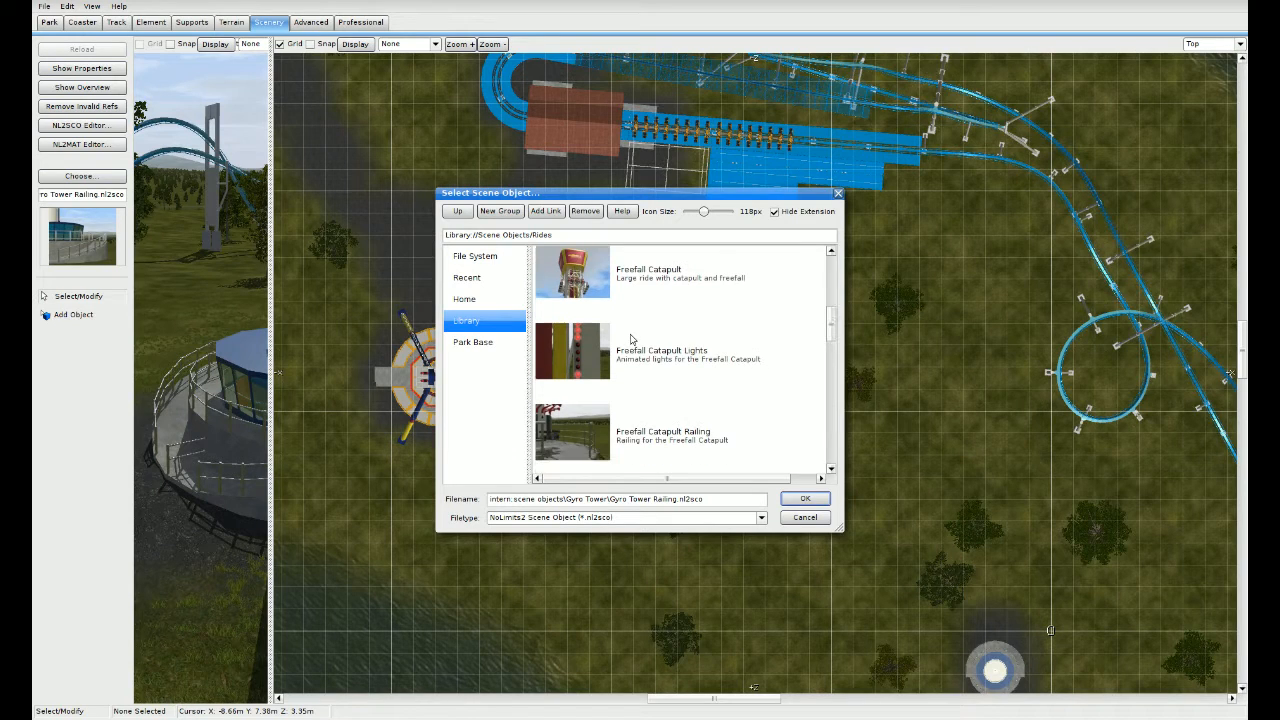
pyautogui.click(588, 287)
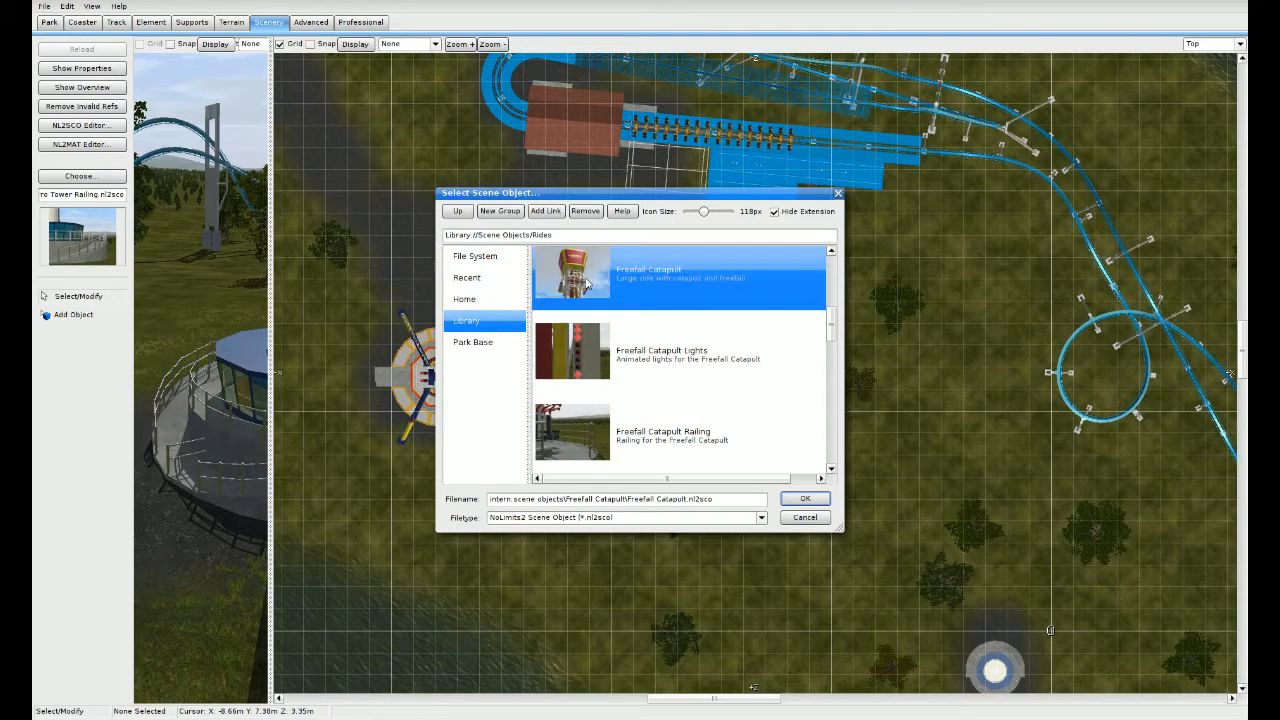
pyautogui.click(805, 498)
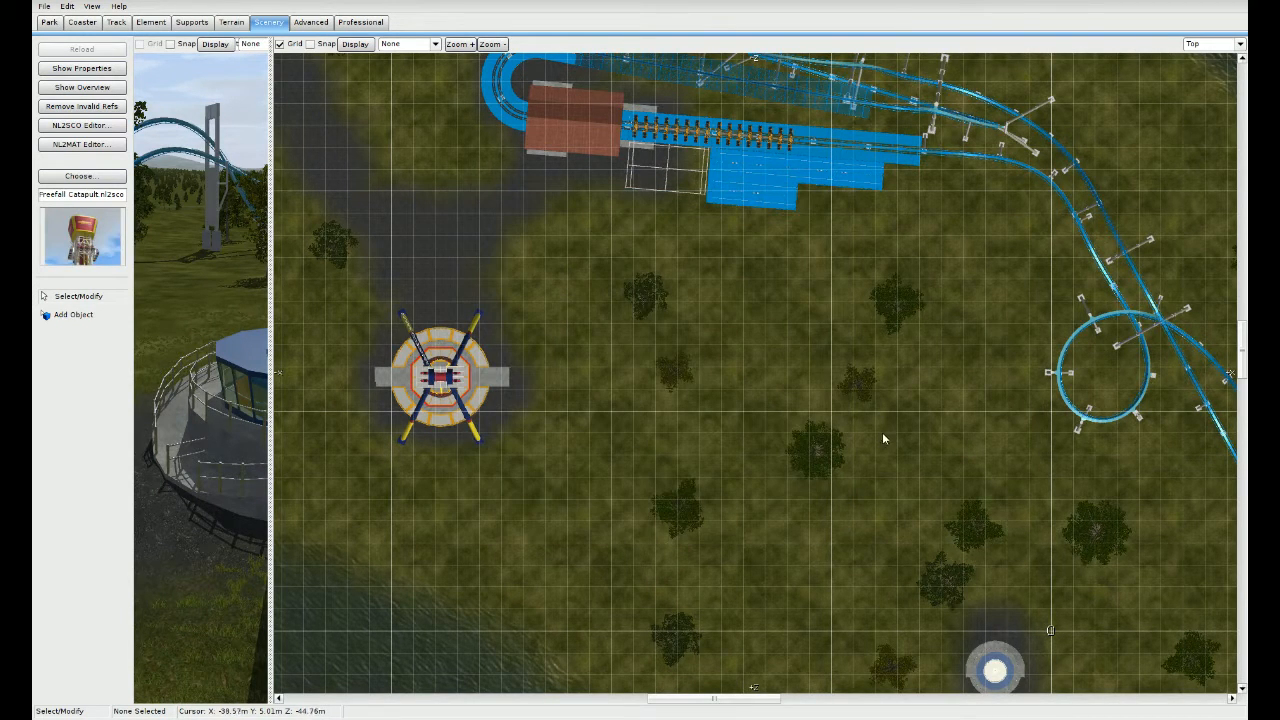
# Step: Place the Freefall Catapult on the open grass between the Giant Swinging Disc and the coaster's loop
pyautogui.moveTo(931, 461); pyautogui.dragTo(912, 419, button='right')
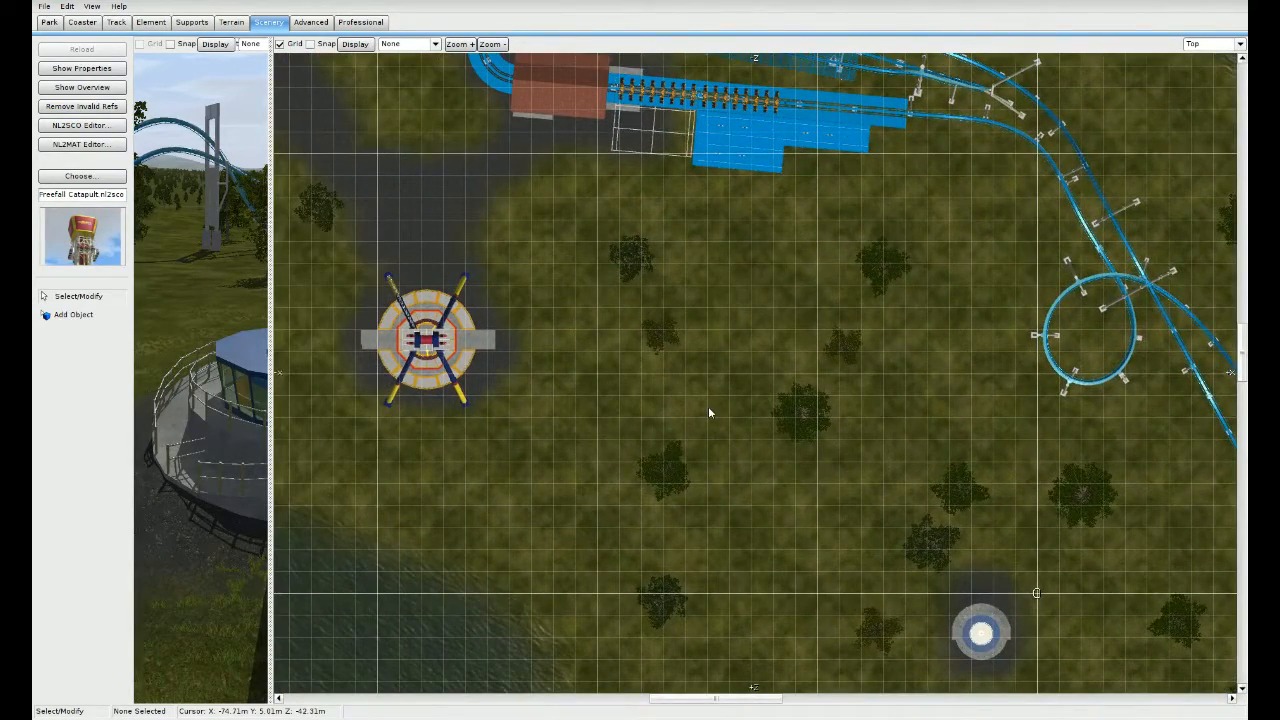
pyautogui.click(86, 316)
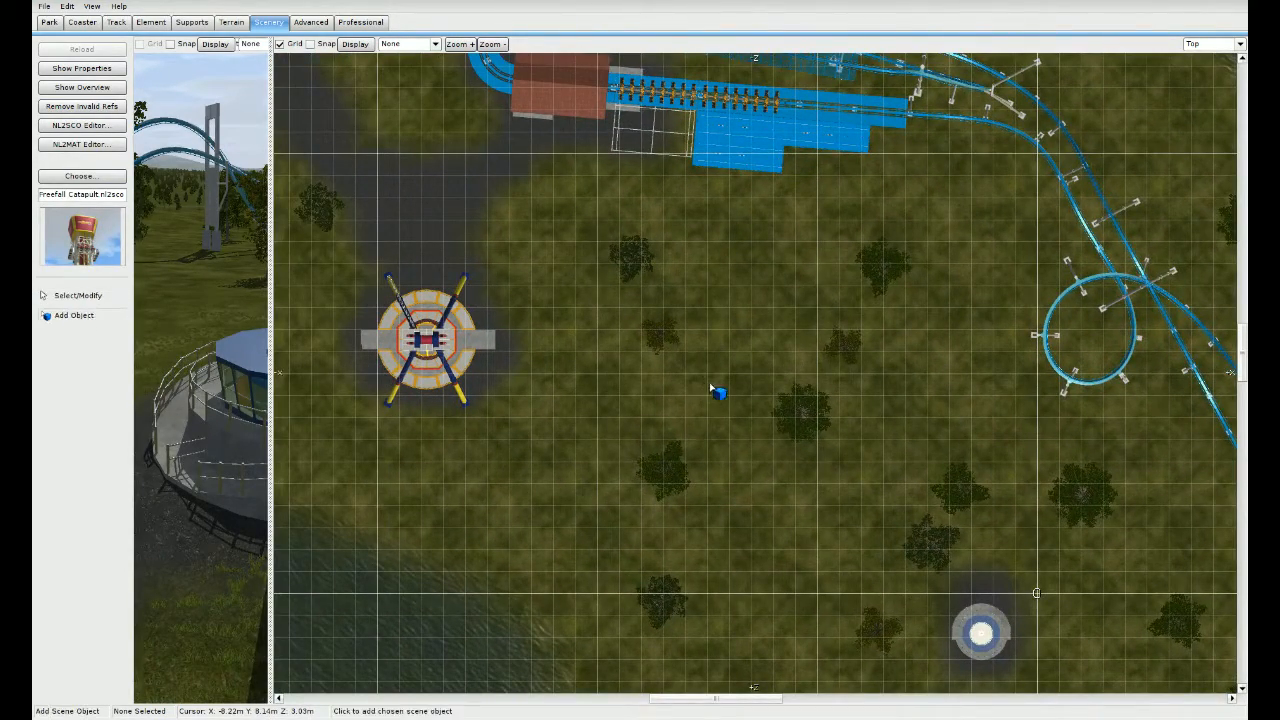
pyautogui.click(711, 387)
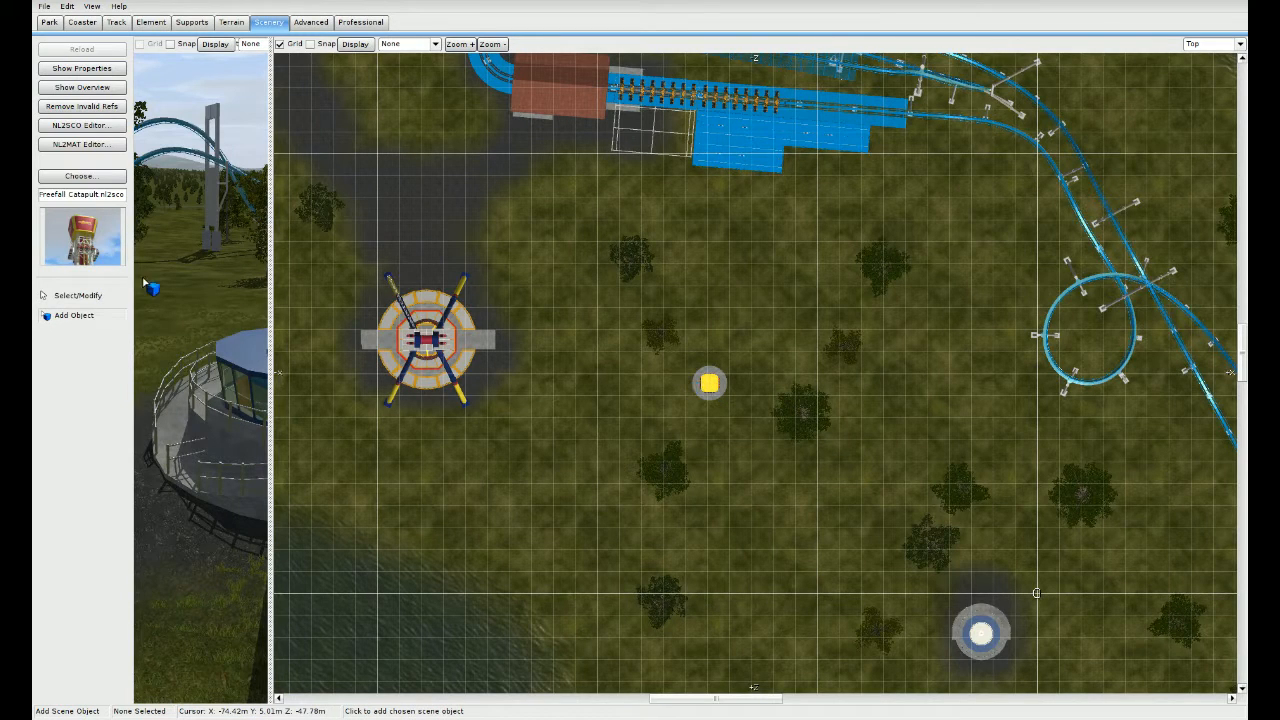
# Step: Choose the Freefall Catapult Railing from the Rides library and place it on top of the Freefall Catapult tower
pyautogui.click(99, 179)
pyautogui.scroll(-5, 538, 278)
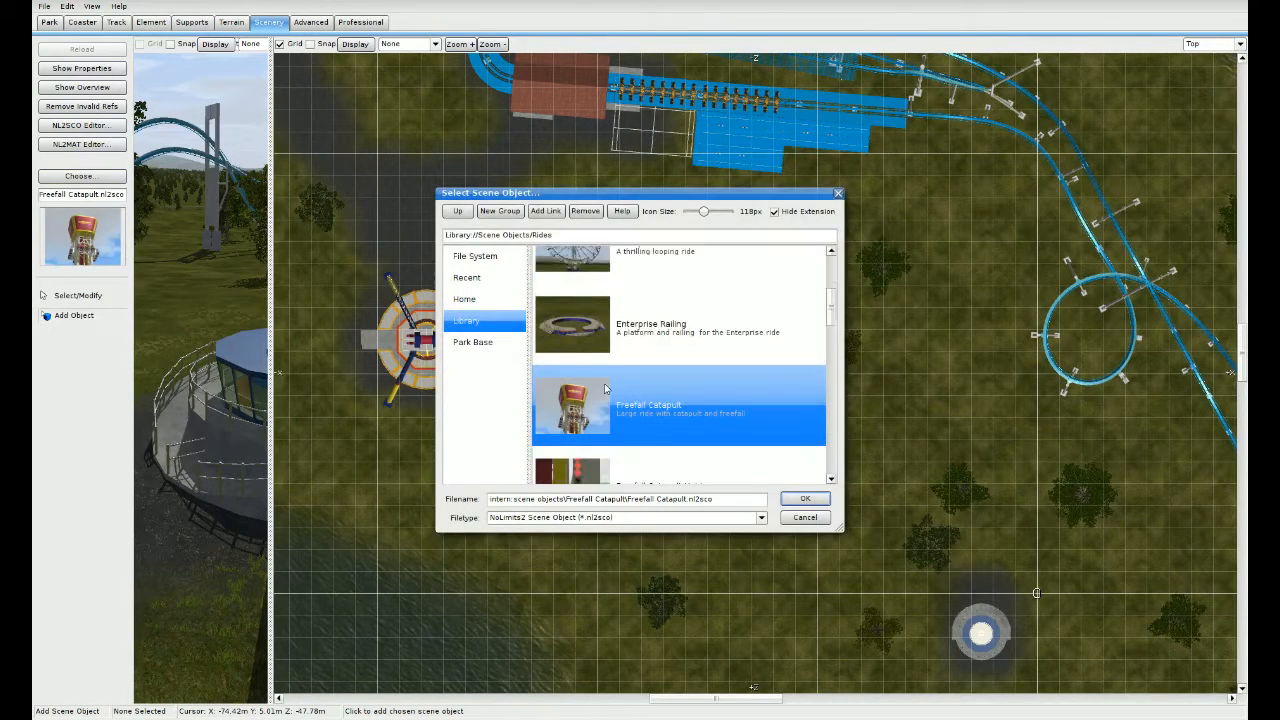
pyautogui.click(598, 424)
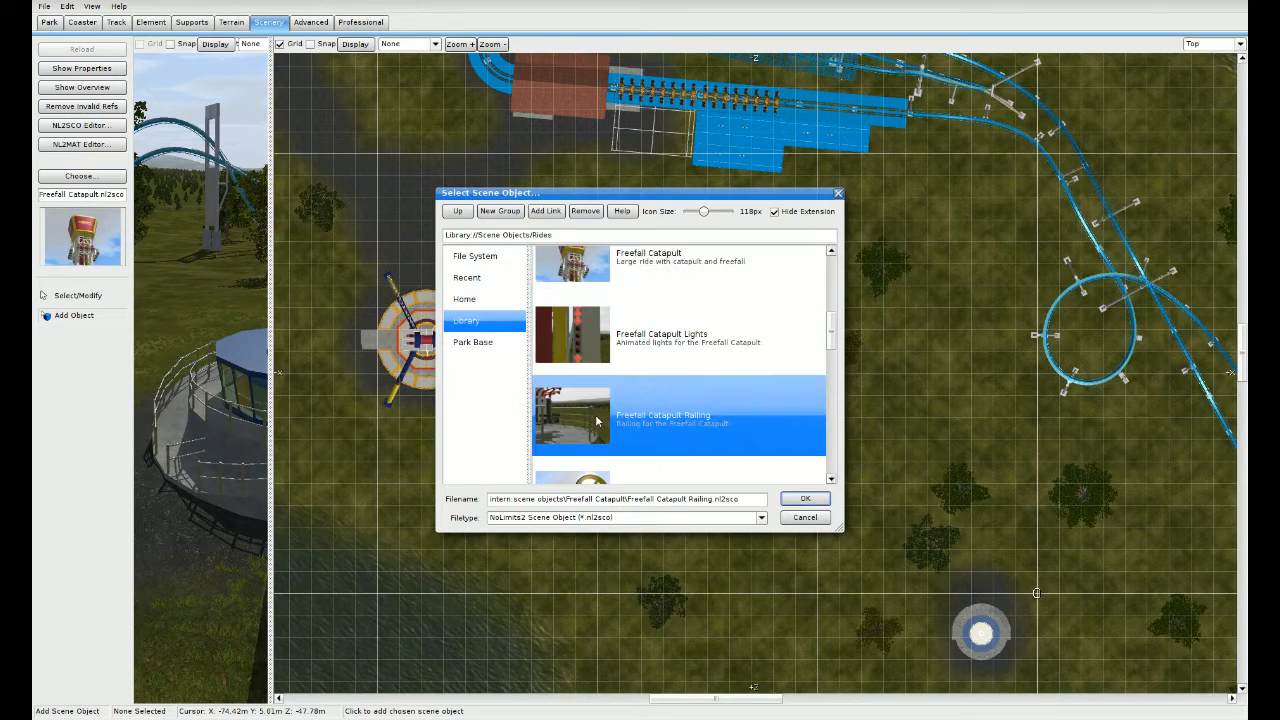
pyautogui.click(805, 498)
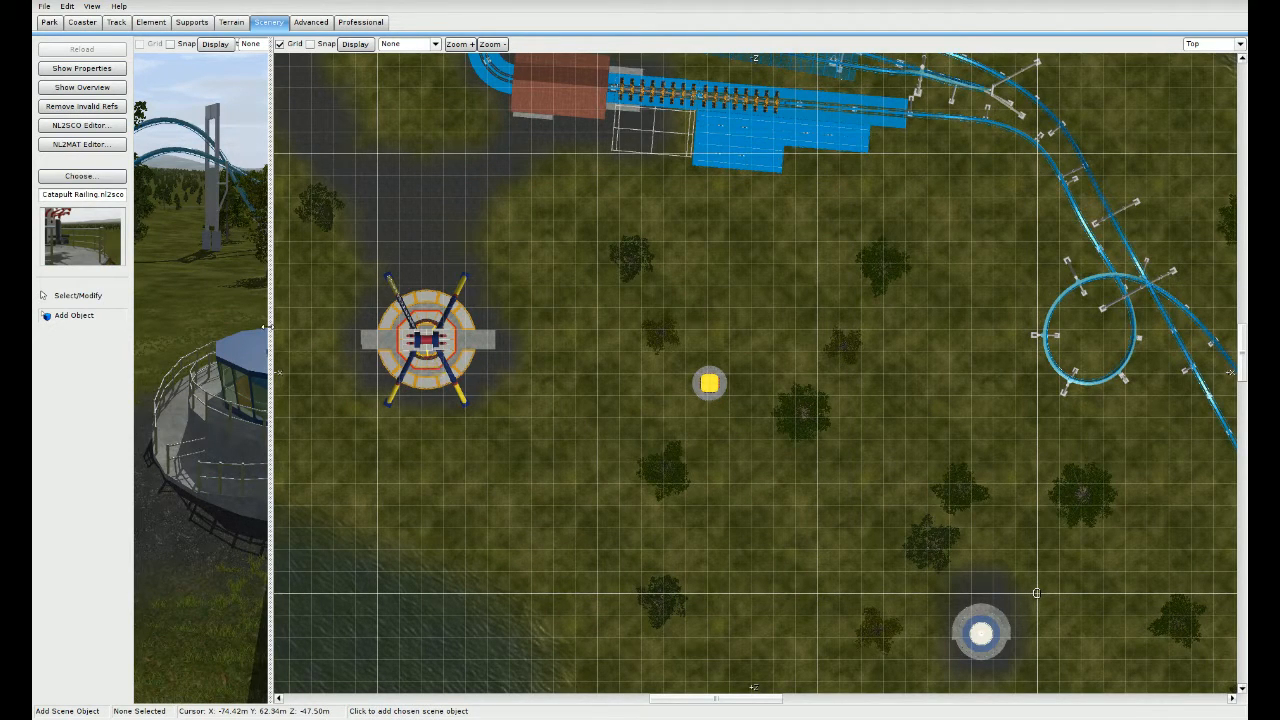
pyautogui.press('Escape')
# Step: Select the catapult railing in the top view and shift it slightly so it is centred on the round base platform
pyautogui.moveTo(722, 412); pyautogui.dragTo(732, 446, button='right')
pyautogui.scroll(5, 732, 446)
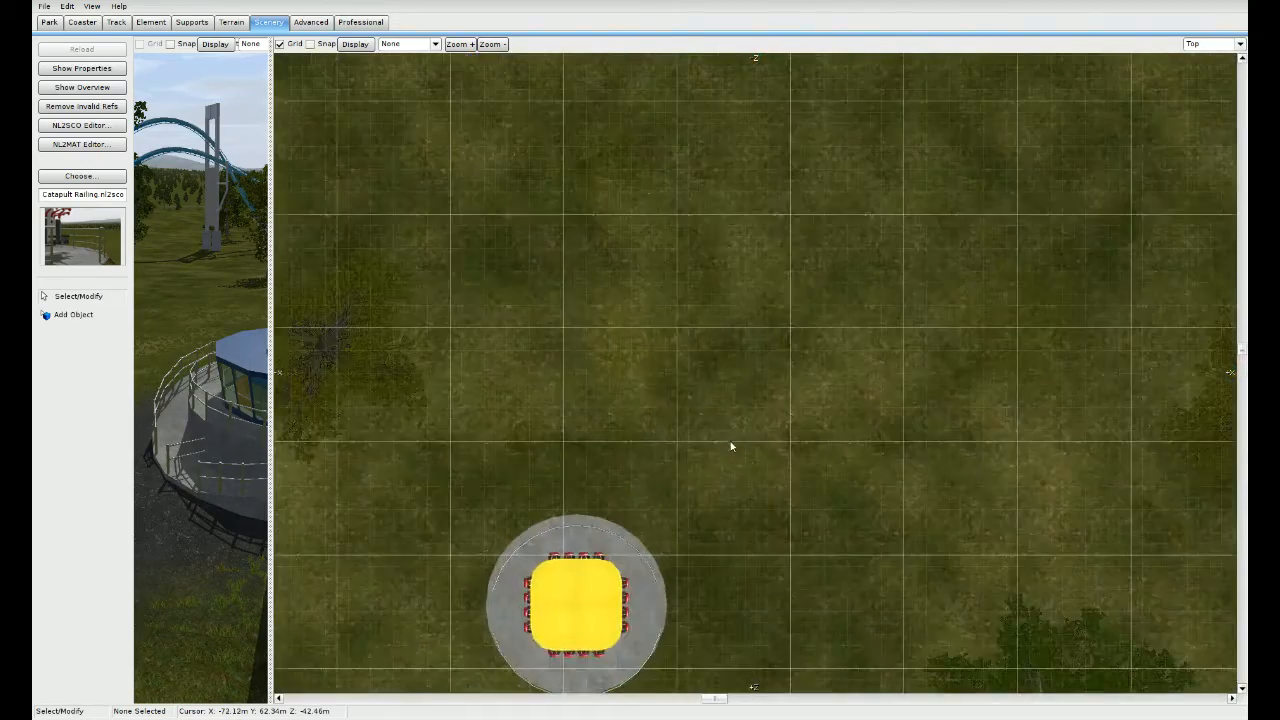
pyautogui.moveTo(682, 544); pyautogui.dragTo(718, 391, button='right')
pyautogui.scroll(2, 723, 357)
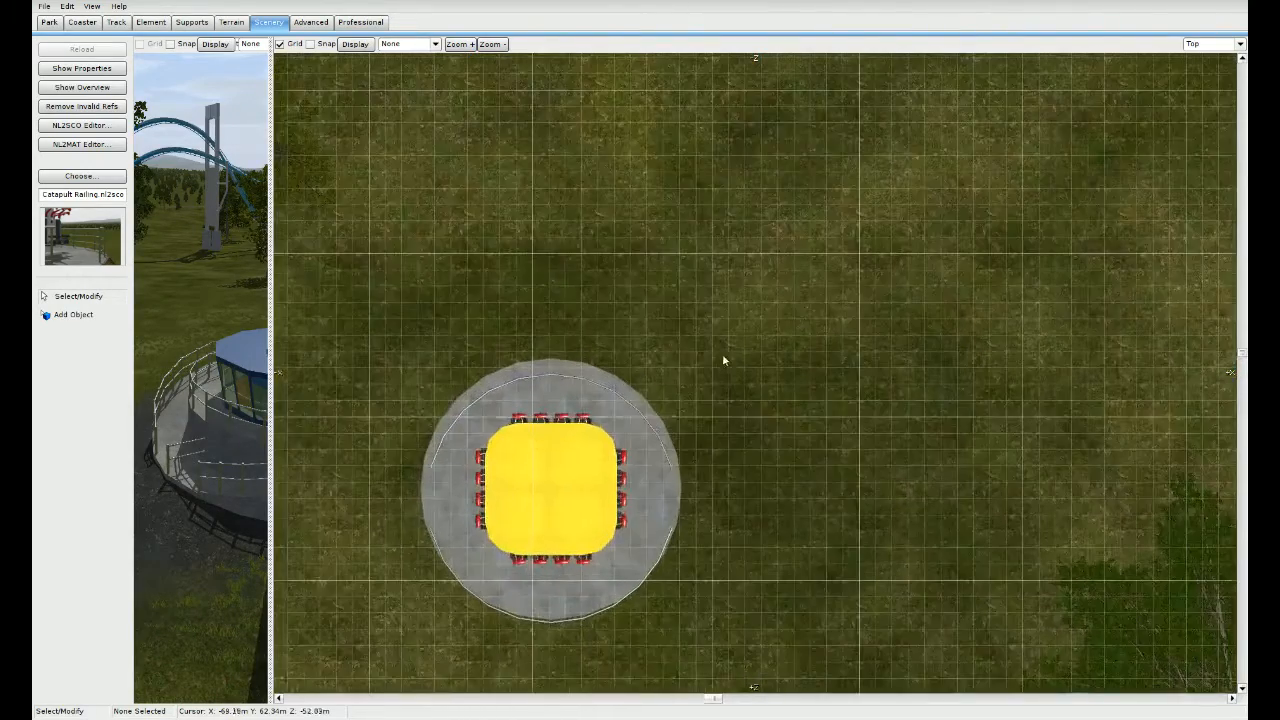
pyautogui.click(670, 541)
pyautogui.moveTo(670, 541); pyautogui.dragTo(670, 533)
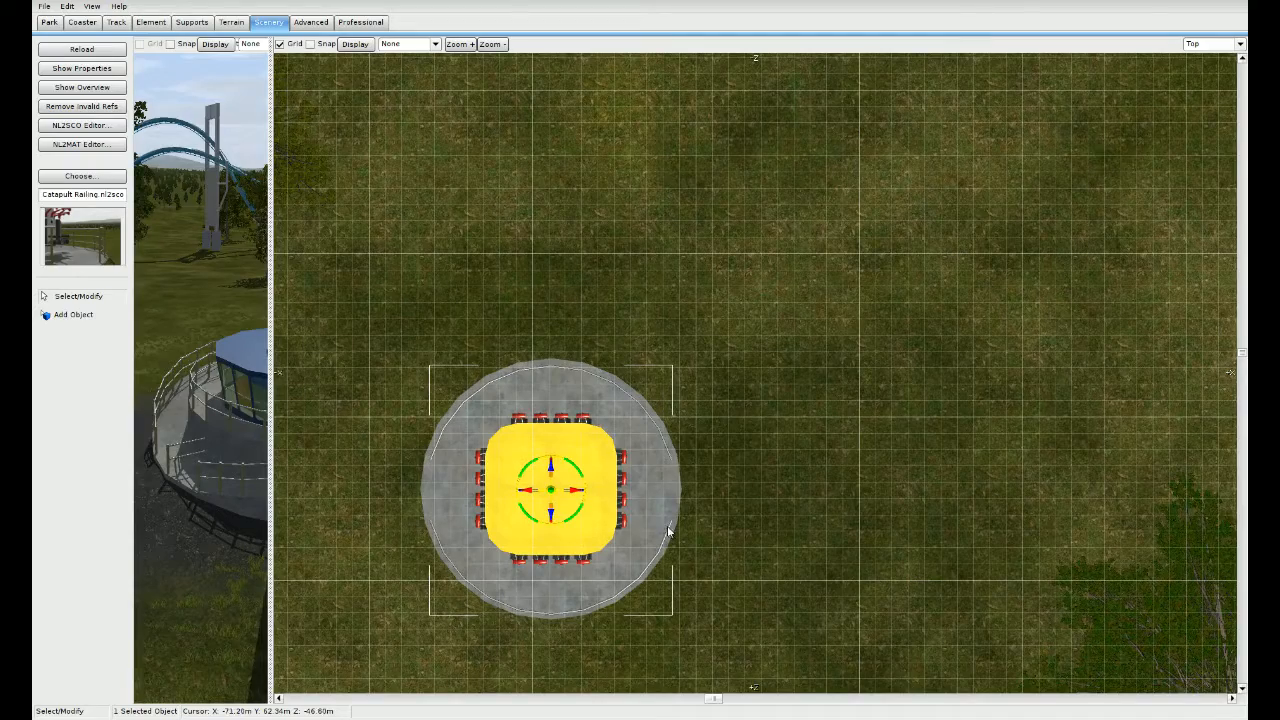
# Step: Add the Freefall Catapult to the selected railing and lower both until the raised base sinks into the grass
pyautogui.moveTo(266, 324); pyautogui.dragTo(1079, 324)
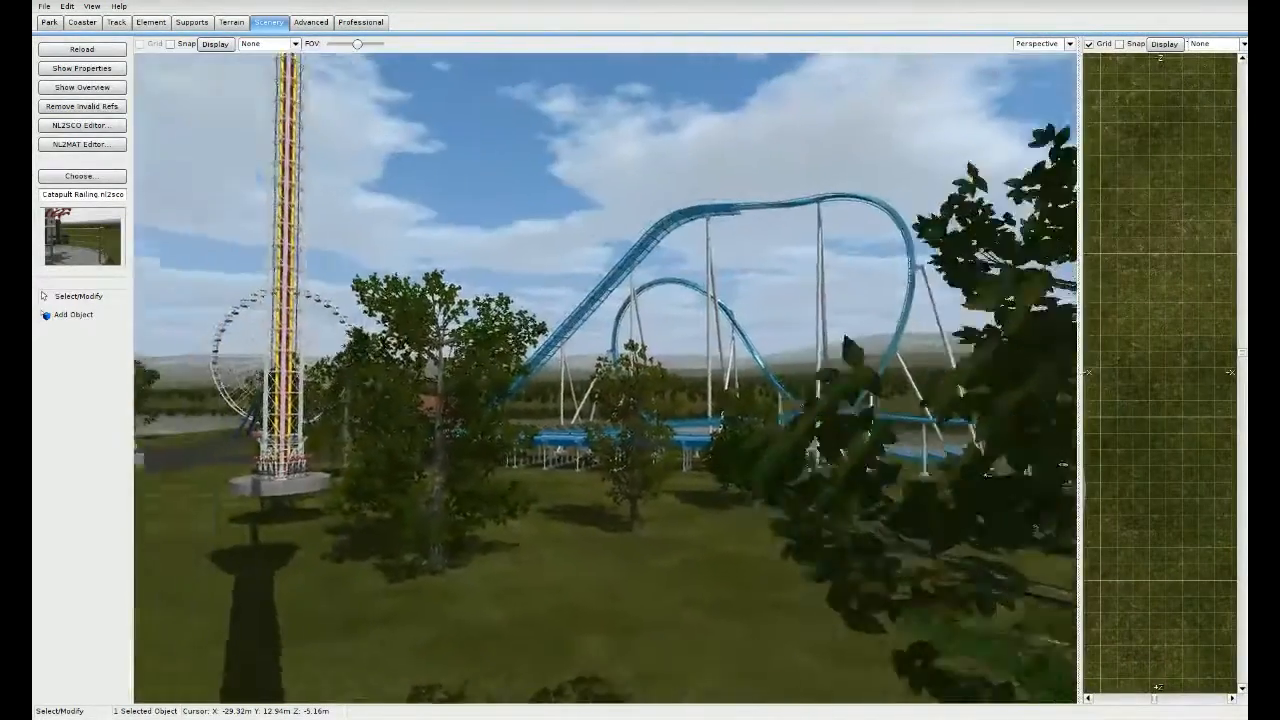
pyautogui.press('w')
pyautogui.moveTo(606, 378); pyautogui.dragTo(462, 438, button='right')
pyautogui.press('a')
pyautogui.press('w')
pyautogui.press('d')
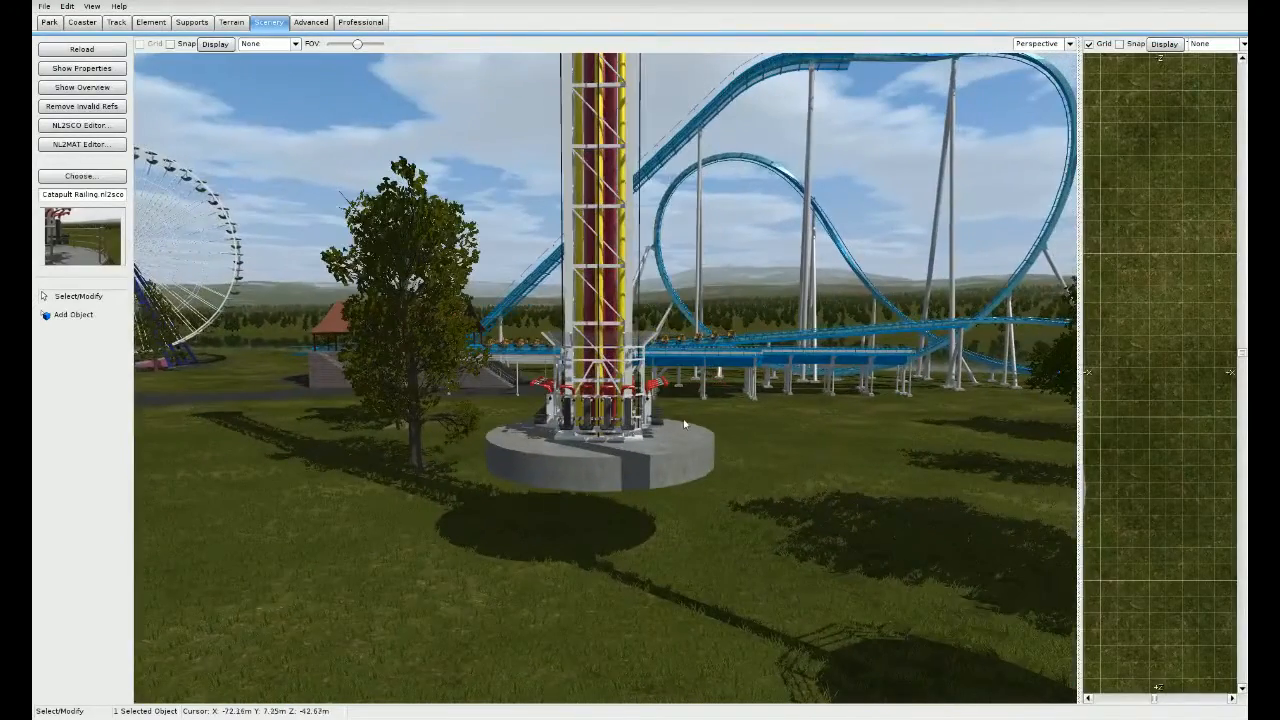
pyautogui.keyDown('ctrl'); pyautogui.click(637, 463); pyautogui.keyUp('ctrl')
pyautogui.press('Down')
pyautogui.press('Down')
pyautogui.press('Down')
pyautogui.press('Down')
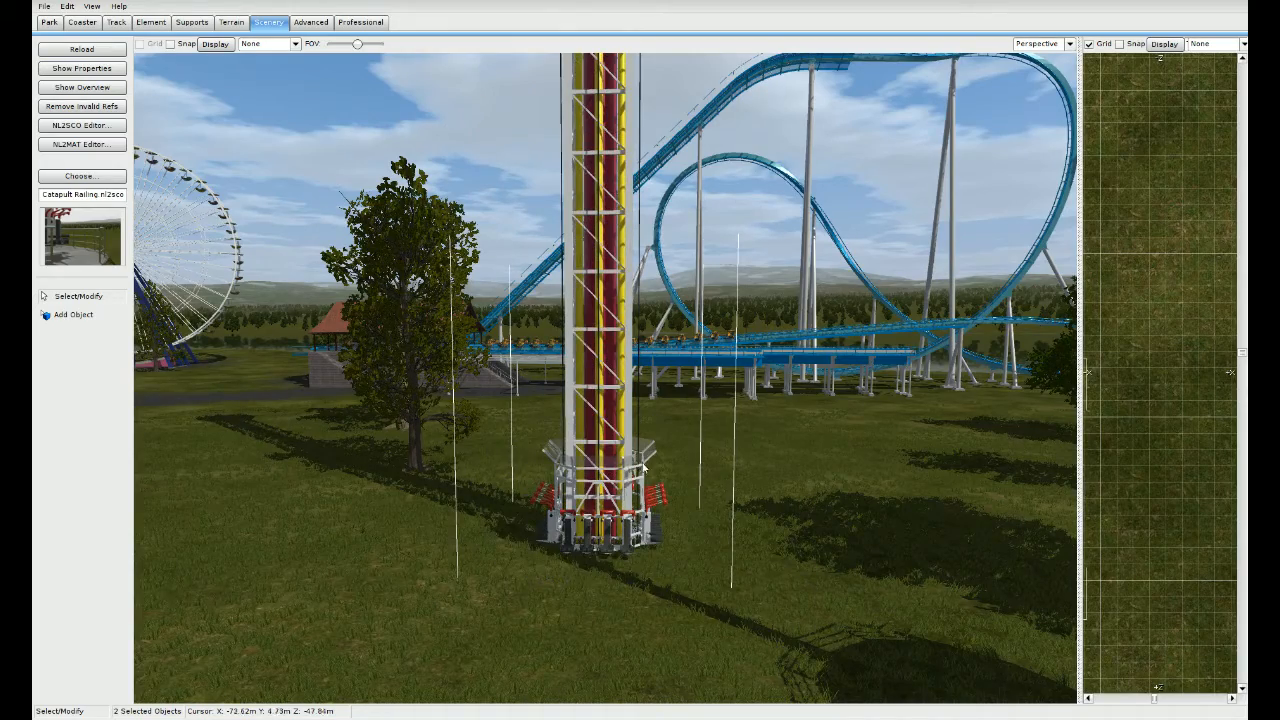
# Step: Select only the Freefall Catapult tower and raise it slightly so its platform sits just above the ground, checking the base up close
pyautogui.moveTo(643, 467); pyautogui.dragTo(619, 352, button='right')
pyautogui.press('s')
pyautogui.press('d')
pyautogui.press('Escape')
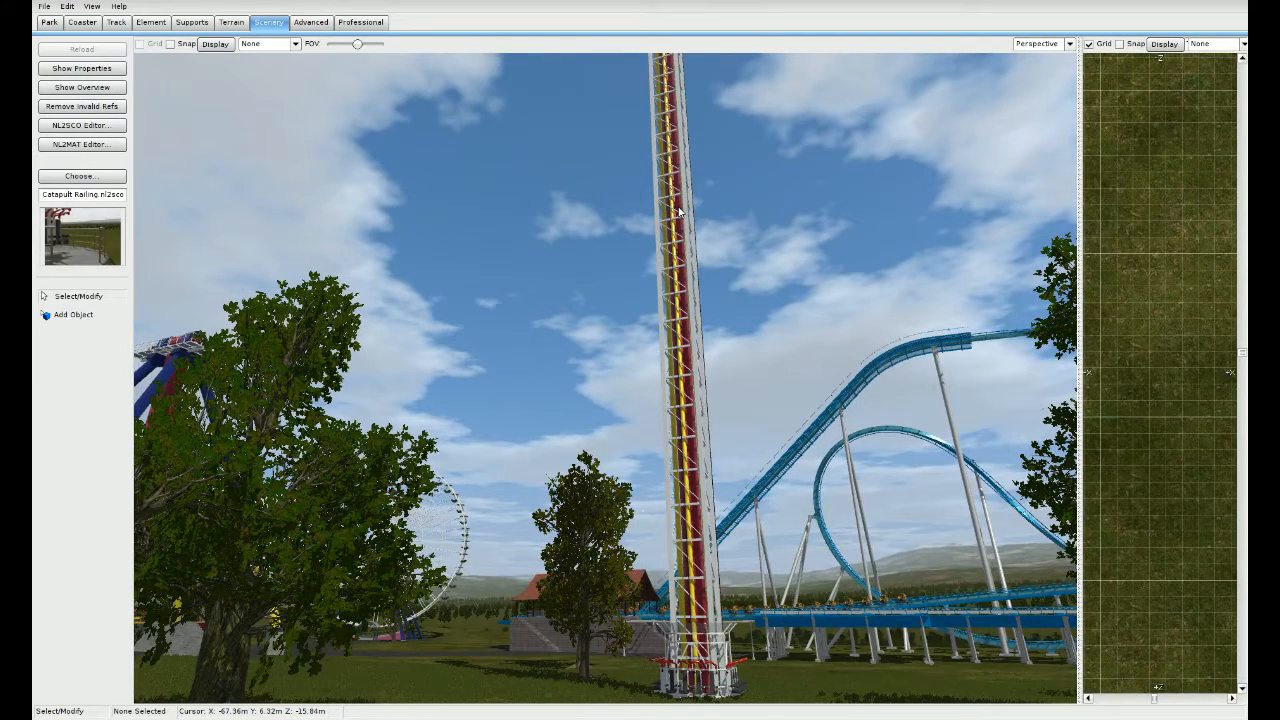
pyautogui.click(686, 258)
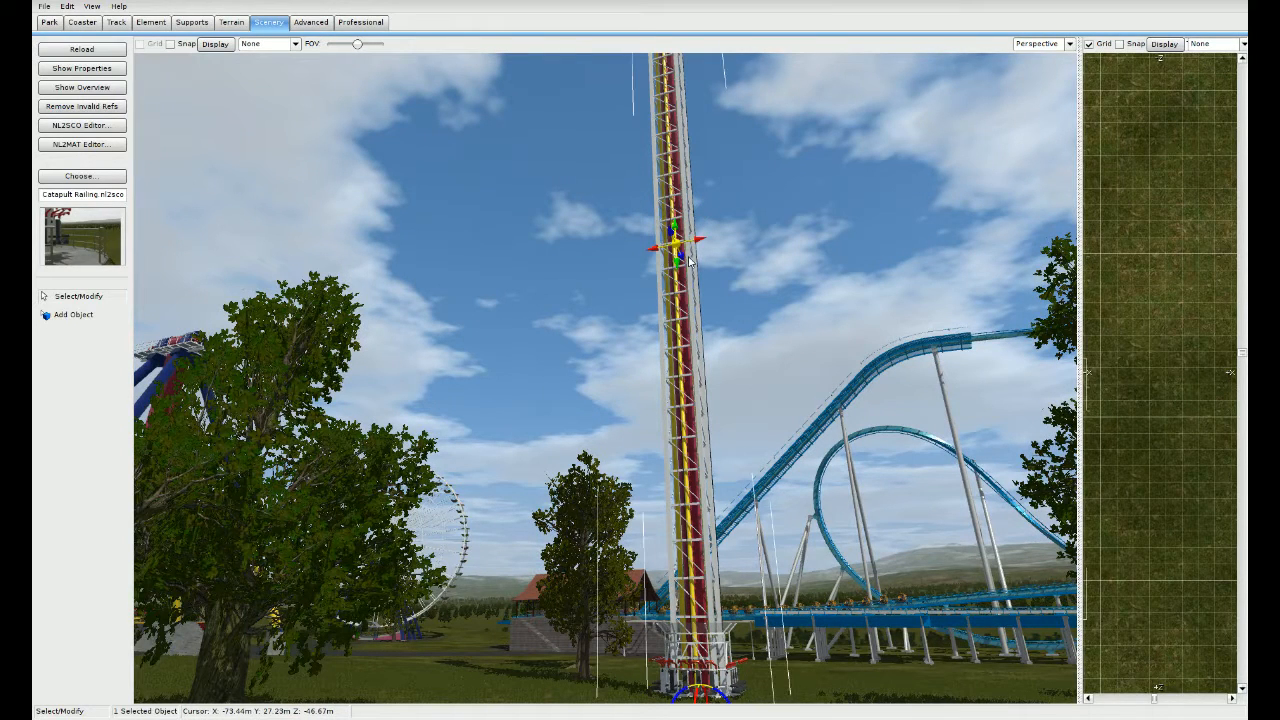
pyautogui.moveTo(676, 228); pyautogui.dragTo(680, 219)
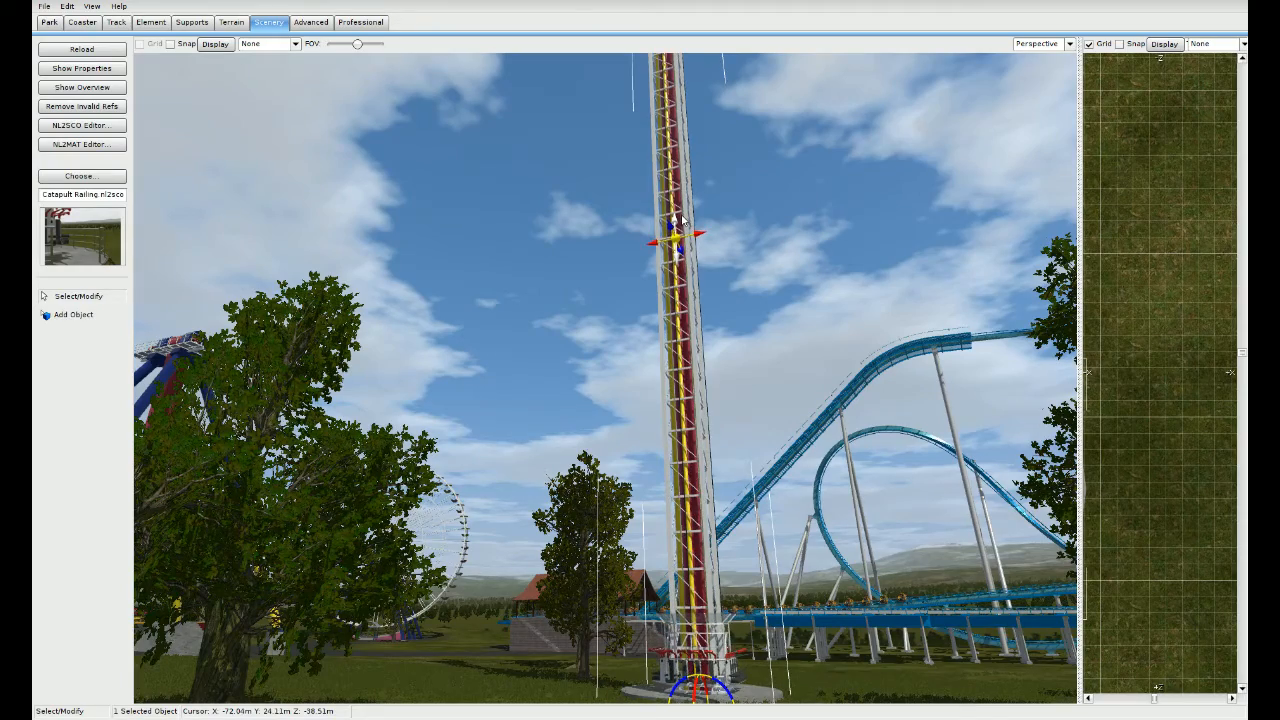
pyautogui.moveTo(686, 226); pyautogui.dragTo(730, 520, button='right')
pyautogui.press('w')
pyautogui.press('s')
pyautogui.press('w')
pyautogui.press('s')
pyautogui.moveTo(808, 632); pyautogui.dragTo(811, 611, button='right')
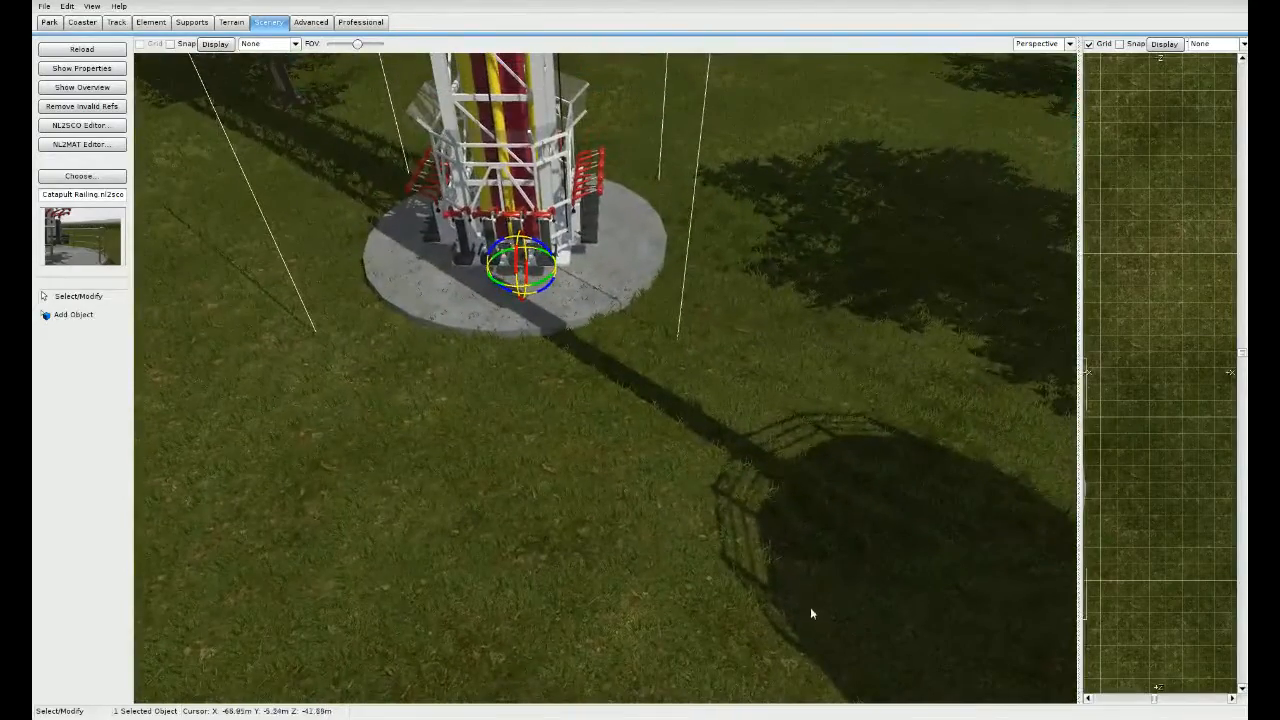
# Step: Paint the Asphalt terrain layer around the Freefall Catapult's base using 2 Points Influence
pyautogui.click(232, 22)
pyautogui.click(78, 378)
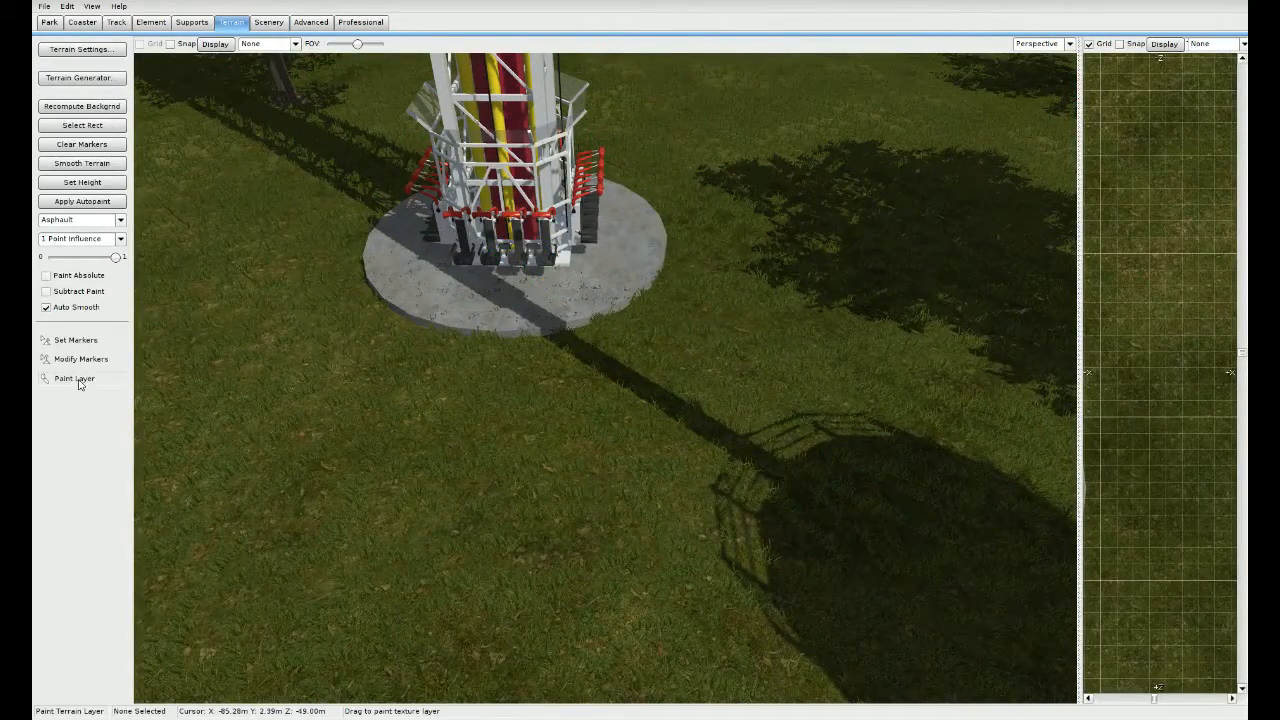
pyautogui.click(78, 238)
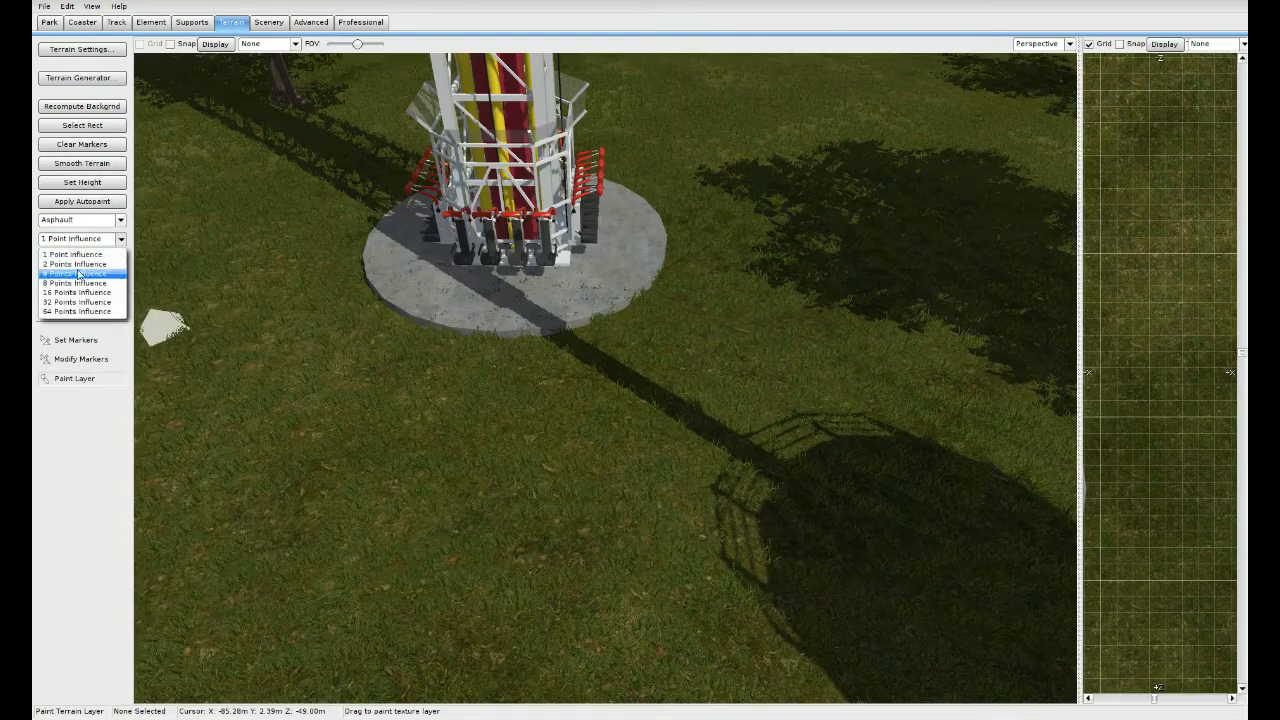
pyautogui.click(80, 266)
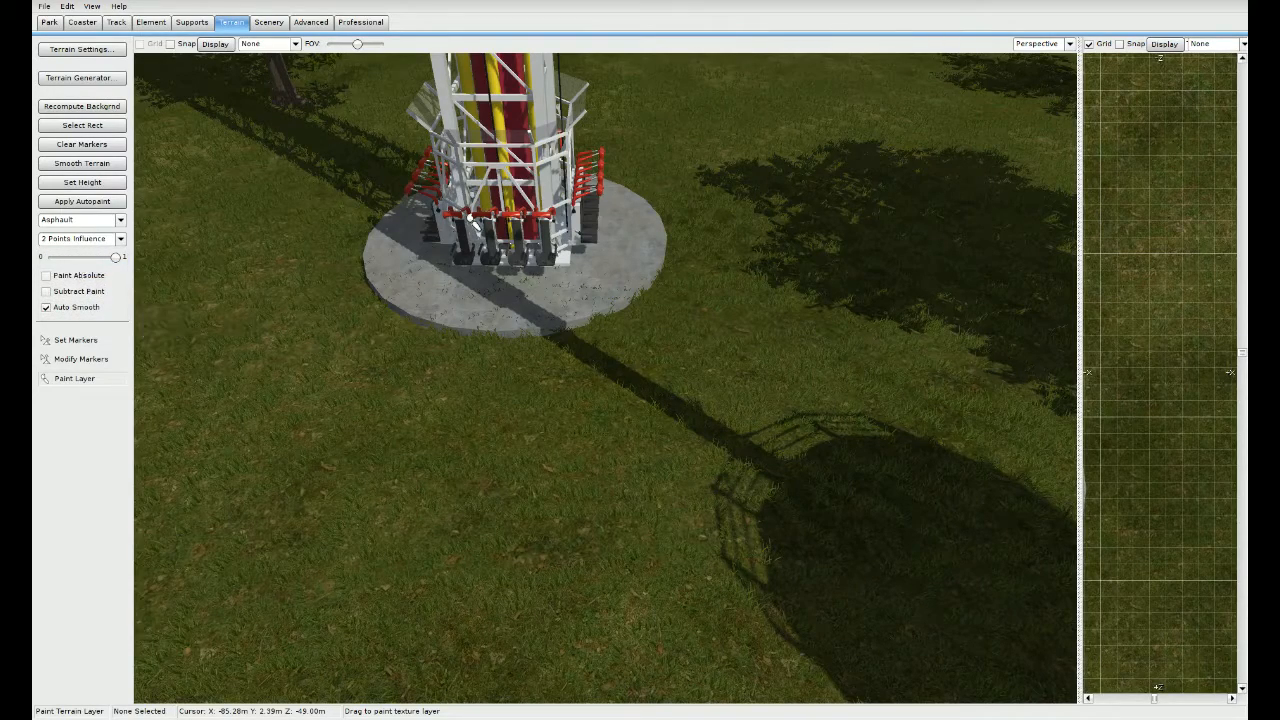
pyautogui.click(464, 361)
pyautogui.moveTo(464, 361)
pyautogui.mouseDown()
pyautogui.moveTo(631, 403)
pyautogui.moveTo(640, 150)
pyautogui.moveTo(377, 245)
pyautogui.mouseUp()
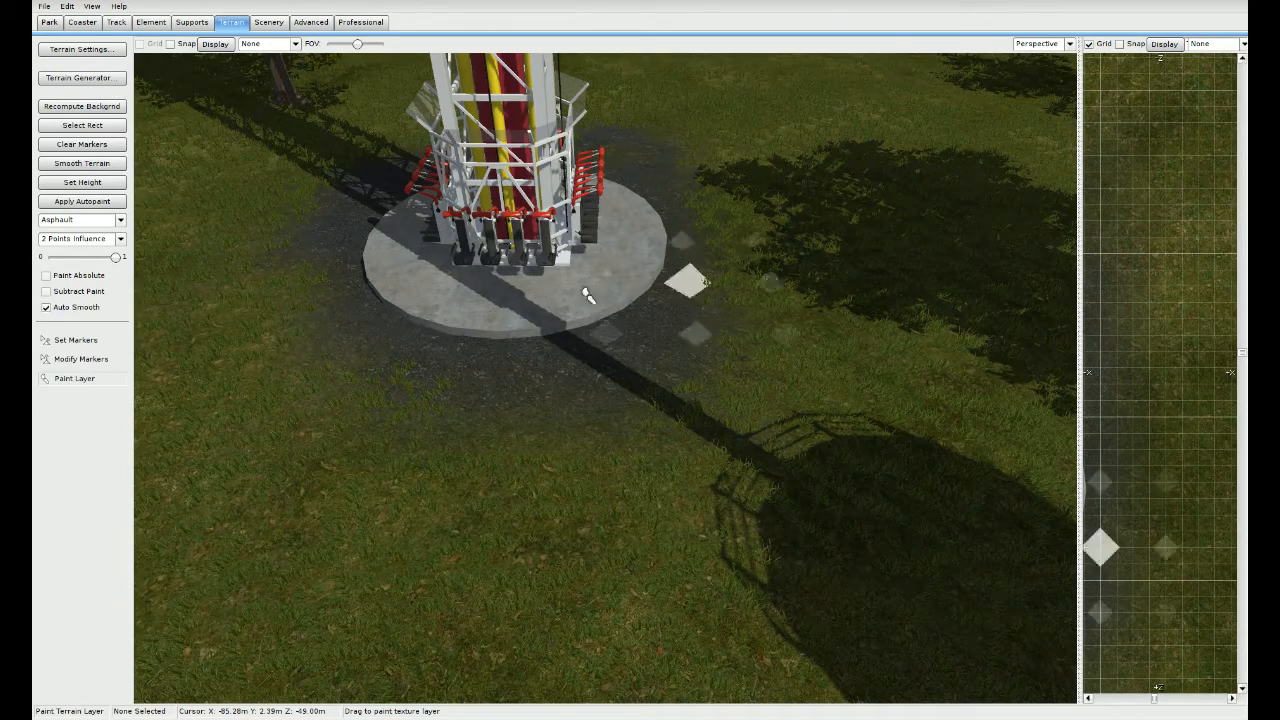
pyautogui.moveTo(290, 300)
pyautogui.mouseDown()
pyautogui.moveTo(715, 229)
pyautogui.moveTo(757, 120)
pyautogui.moveTo(420, 266)
pyautogui.mouseUp()
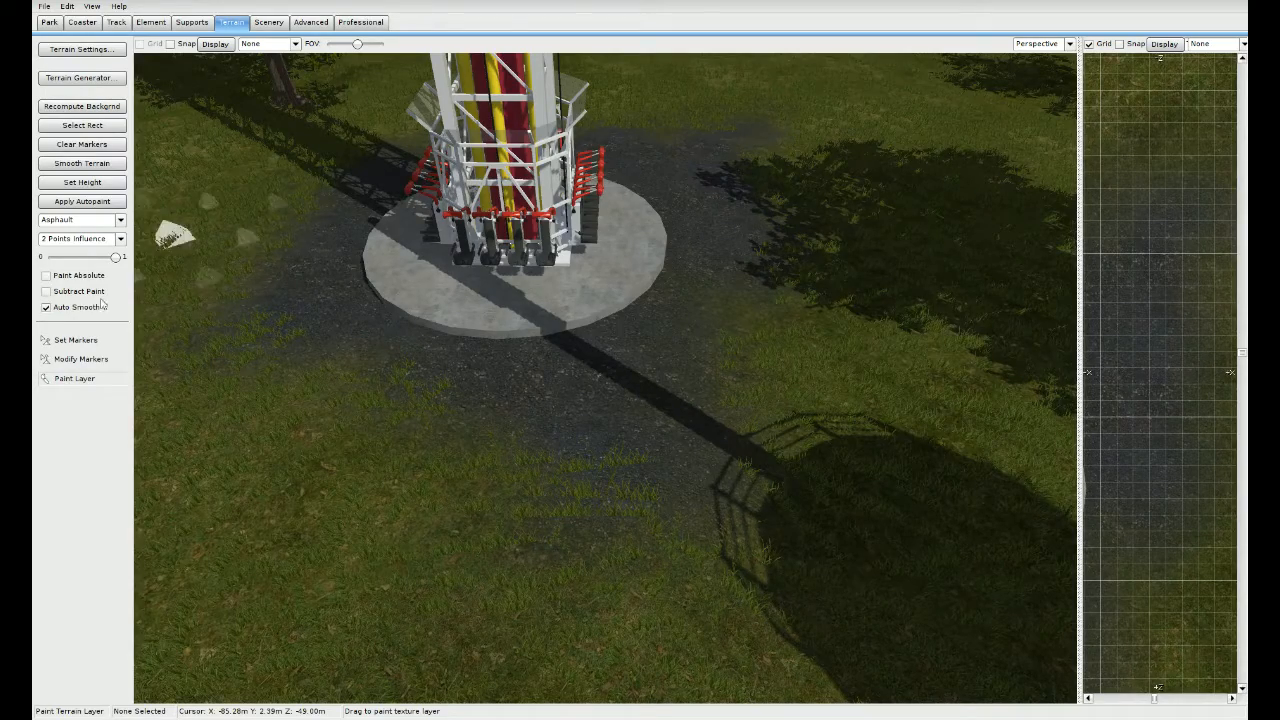
# Step: Select the railing at the top of the catapult tower, lower it onto the base platform, deselect it, and check its fit
pyautogui.click(268, 22)
pyautogui.moveTo(315, 383); pyautogui.dragTo(515, 455, button='right')
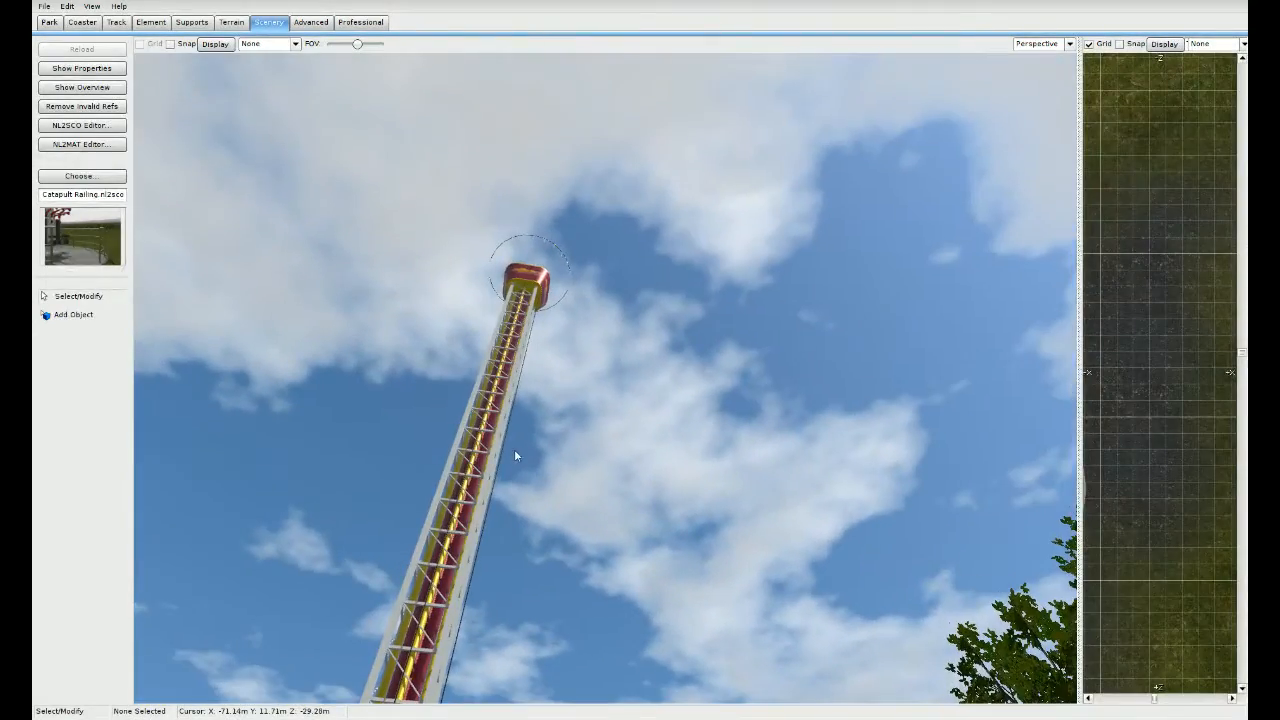
pyautogui.click(557, 250)
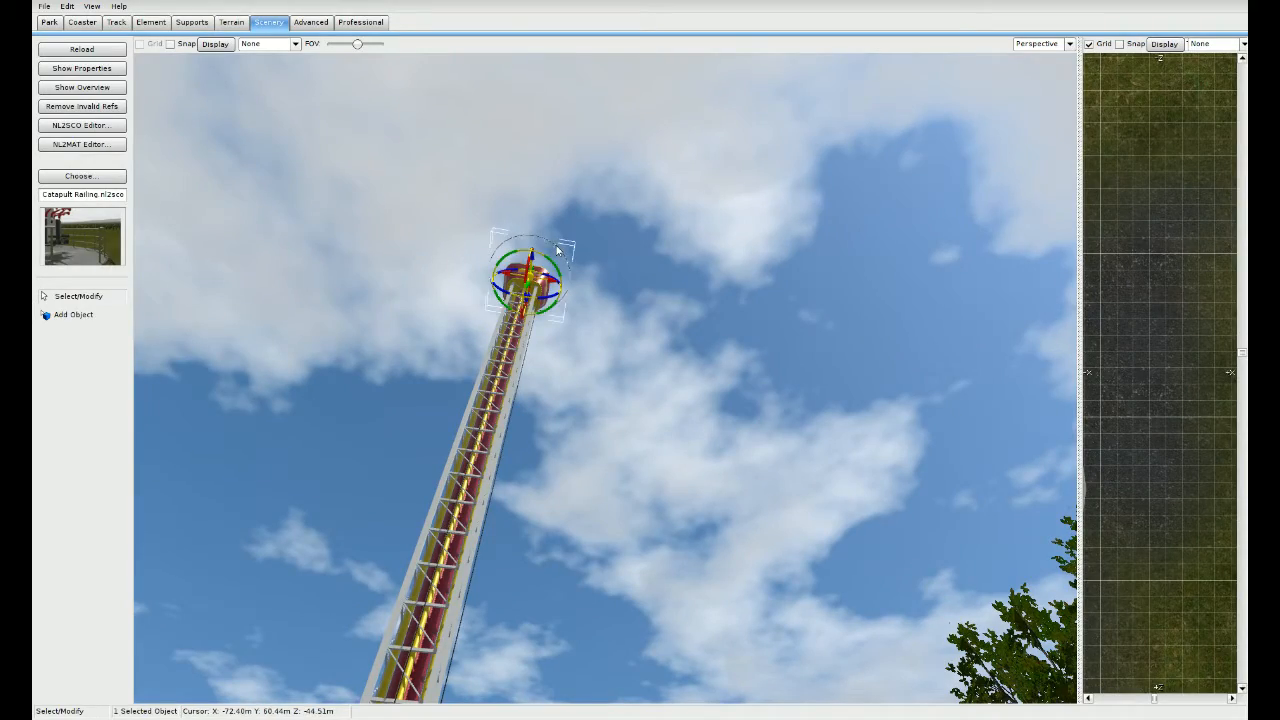
pyautogui.moveTo(678, 401); pyautogui.dragTo(673, 610, button='right')
pyautogui.press('w')
pyautogui.press('s')
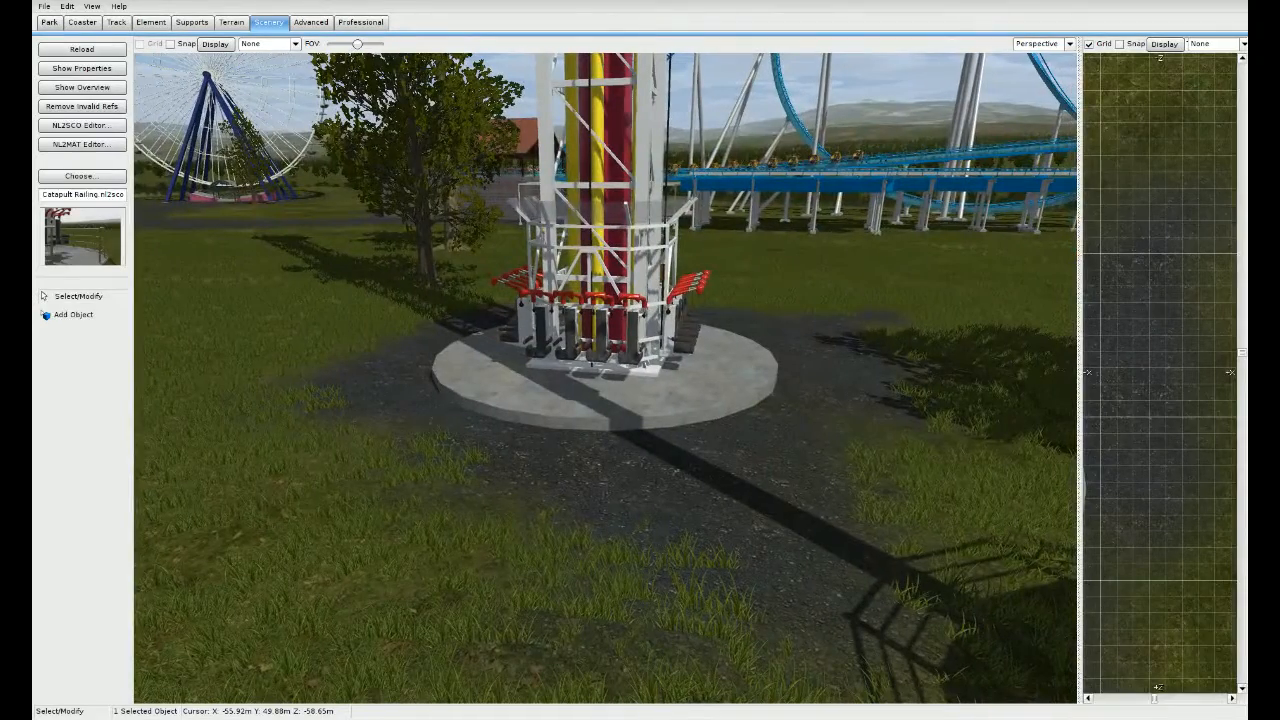
pyautogui.moveTo(604, 10); pyautogui.dragTo(604, 293)
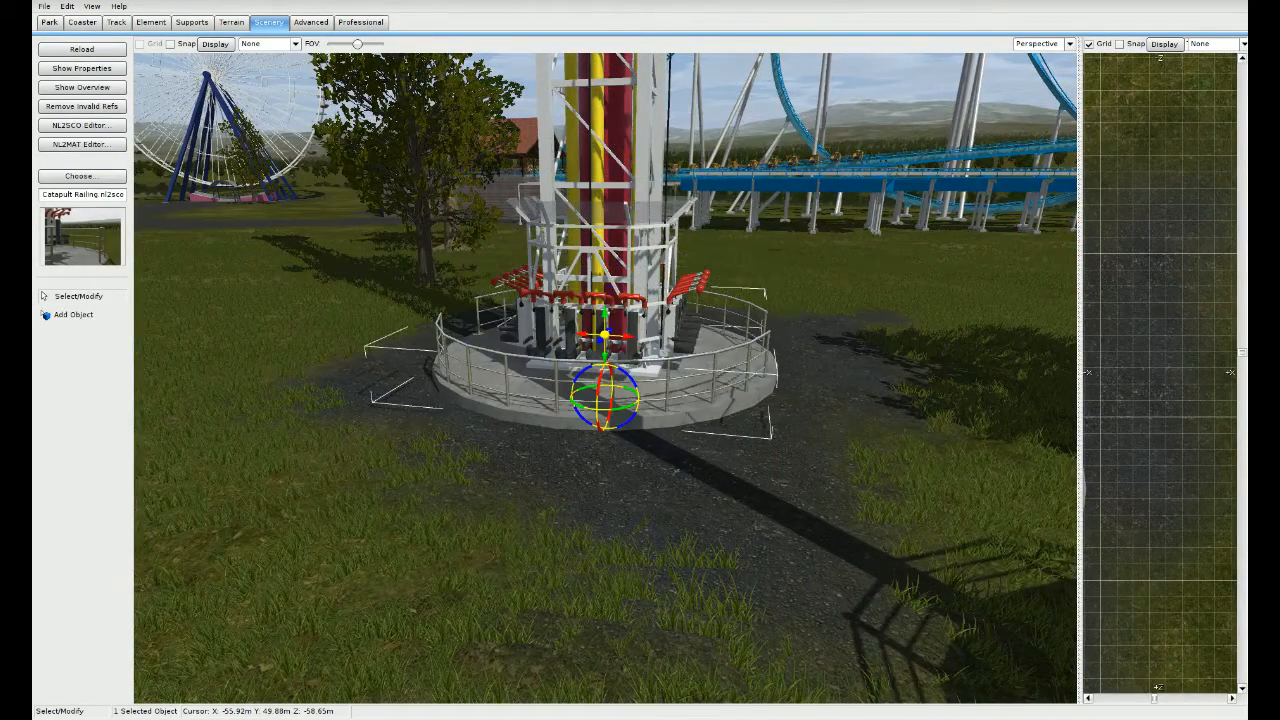
pyautogui.moveTo(604, 336); pyautogui.dragTo(708, 466, button='right')
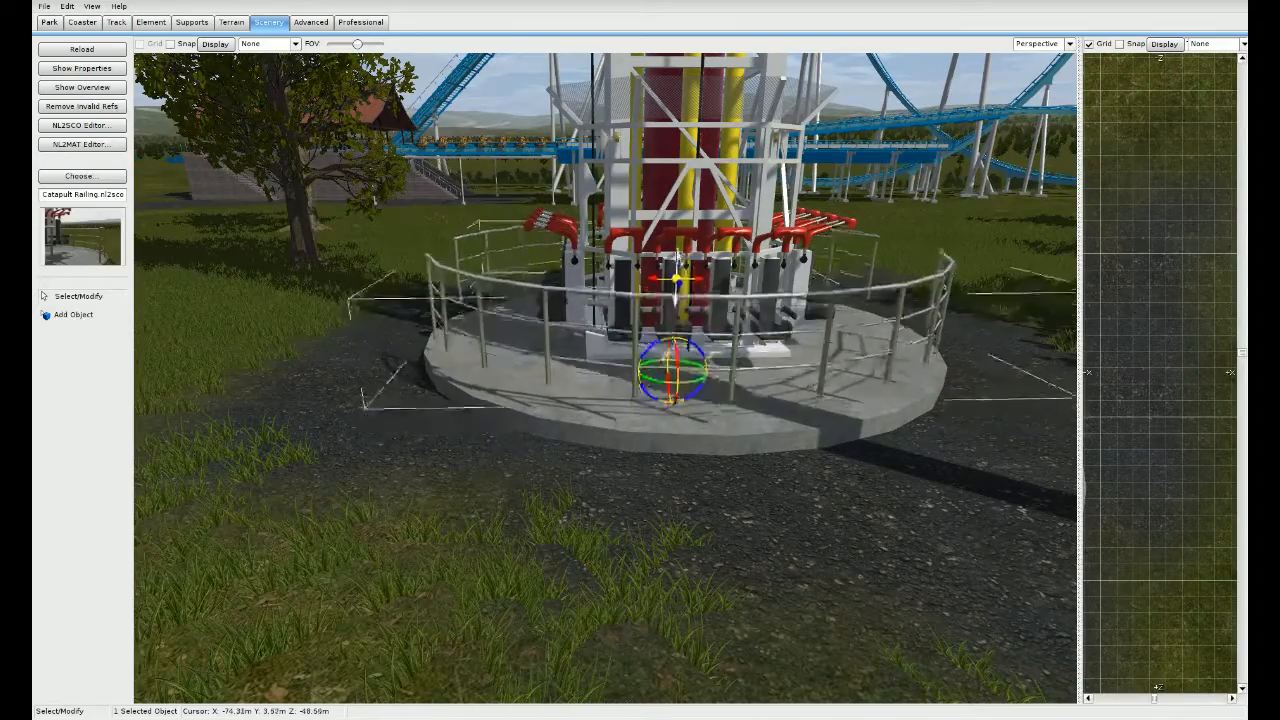
pyautogui.click(698, 468)
pyautogui.moveTo(698, 468); pyautogui.dragTo(900, 466, button='right')
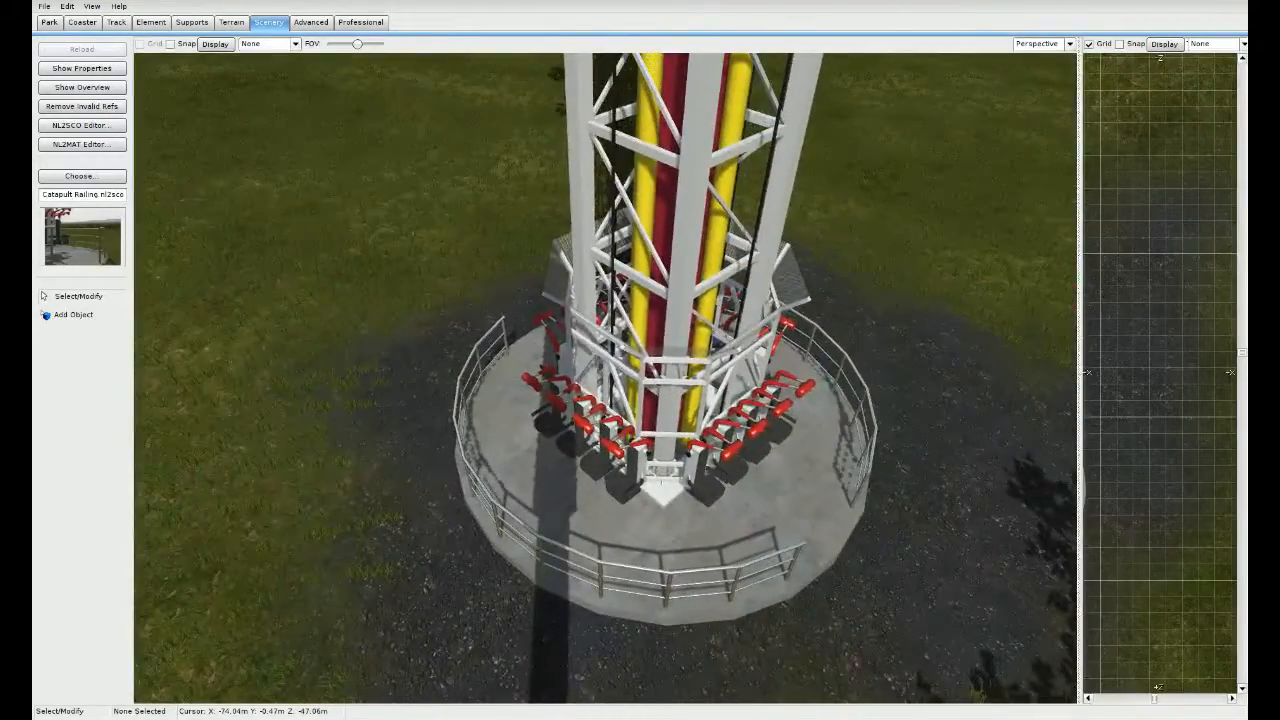
pyautogui.press('d')
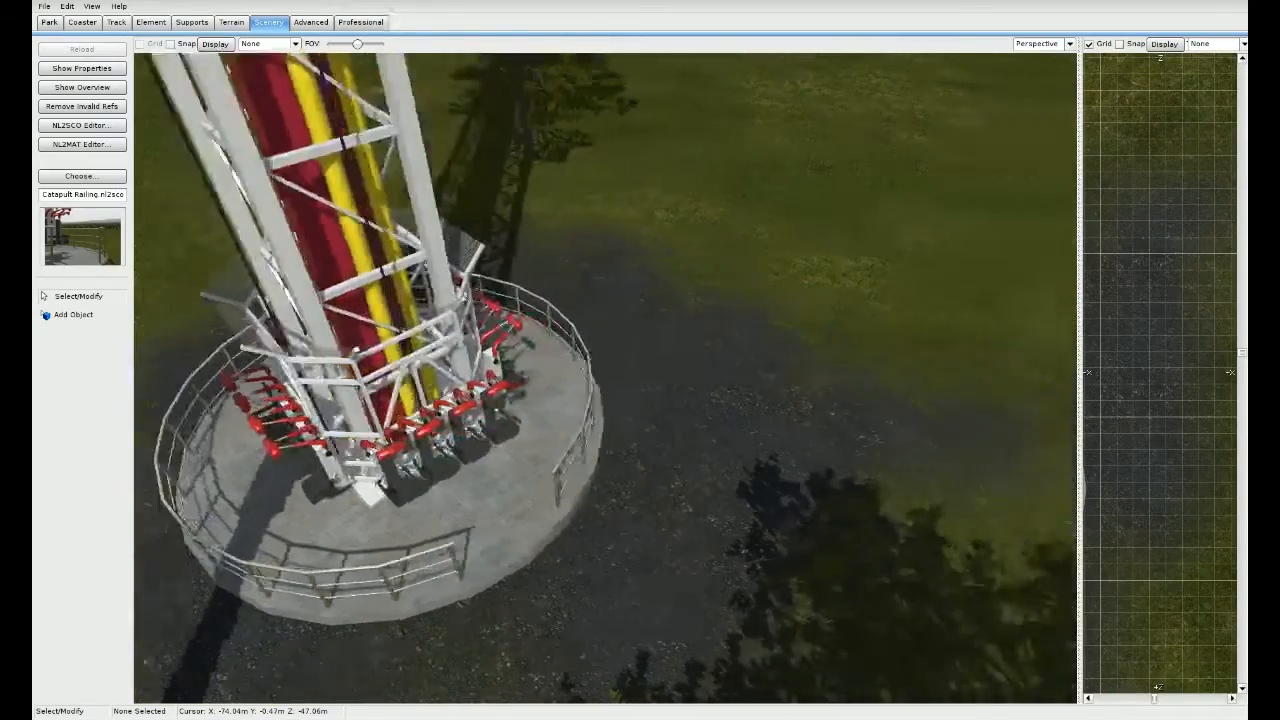
pyautogui.moveTo(606, 400); pyautogui.dragTo(505, 320, button='right')
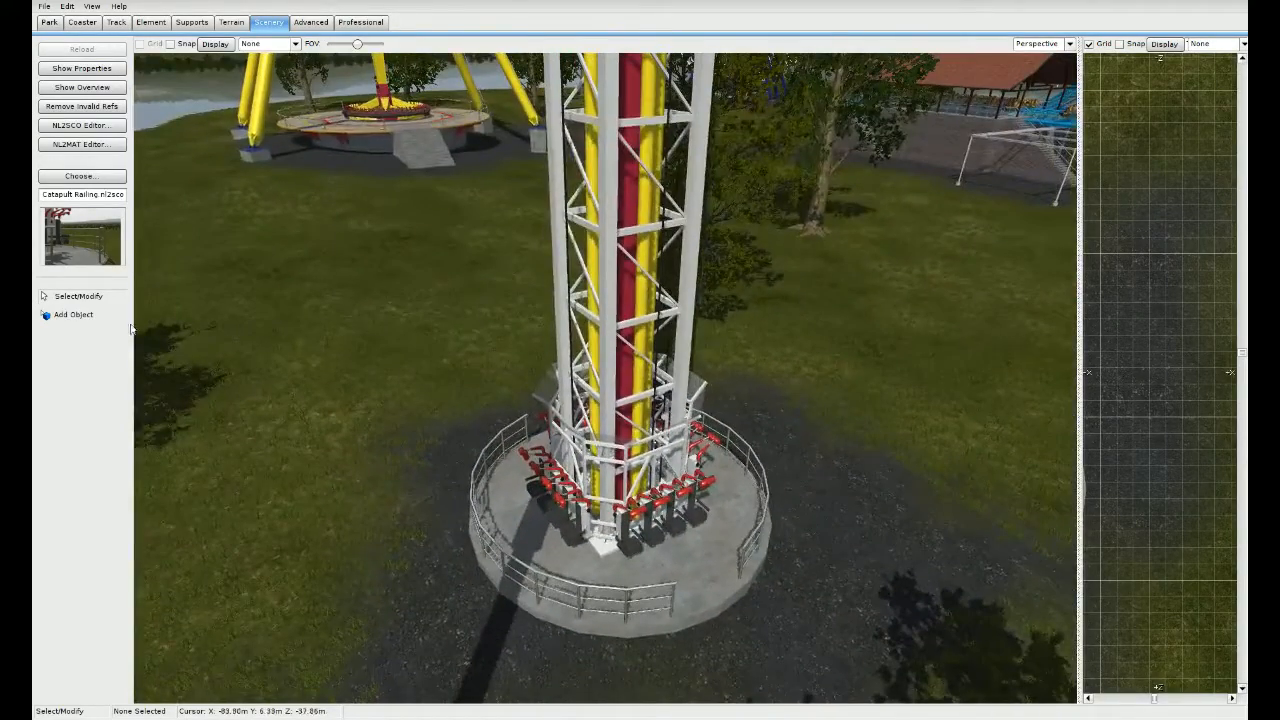
# Step: Choose the Freefall Catapult Lights from the Rides library and place them at the centre of the catapult tower
pyautogui.moveTo(1080, 300); pyautogui.dragTo(386, 374)
pyautogui.click(105, 177)
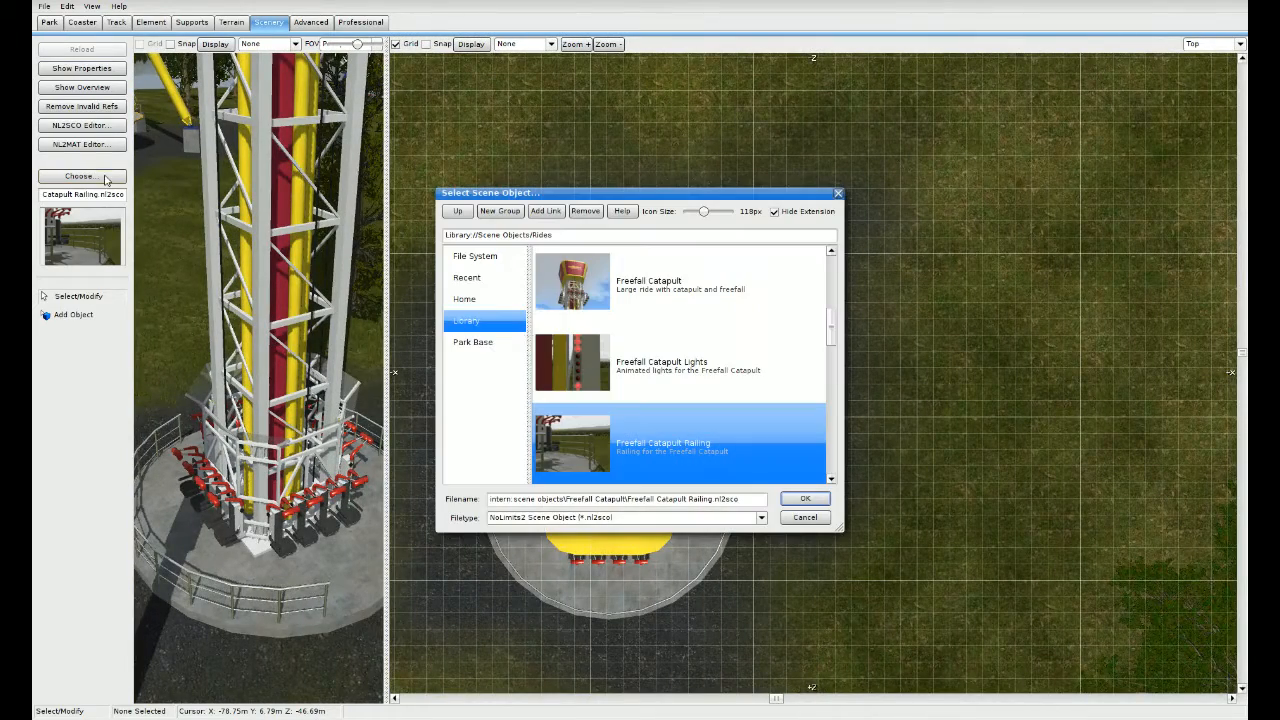
pyautogui.click(584, 370)
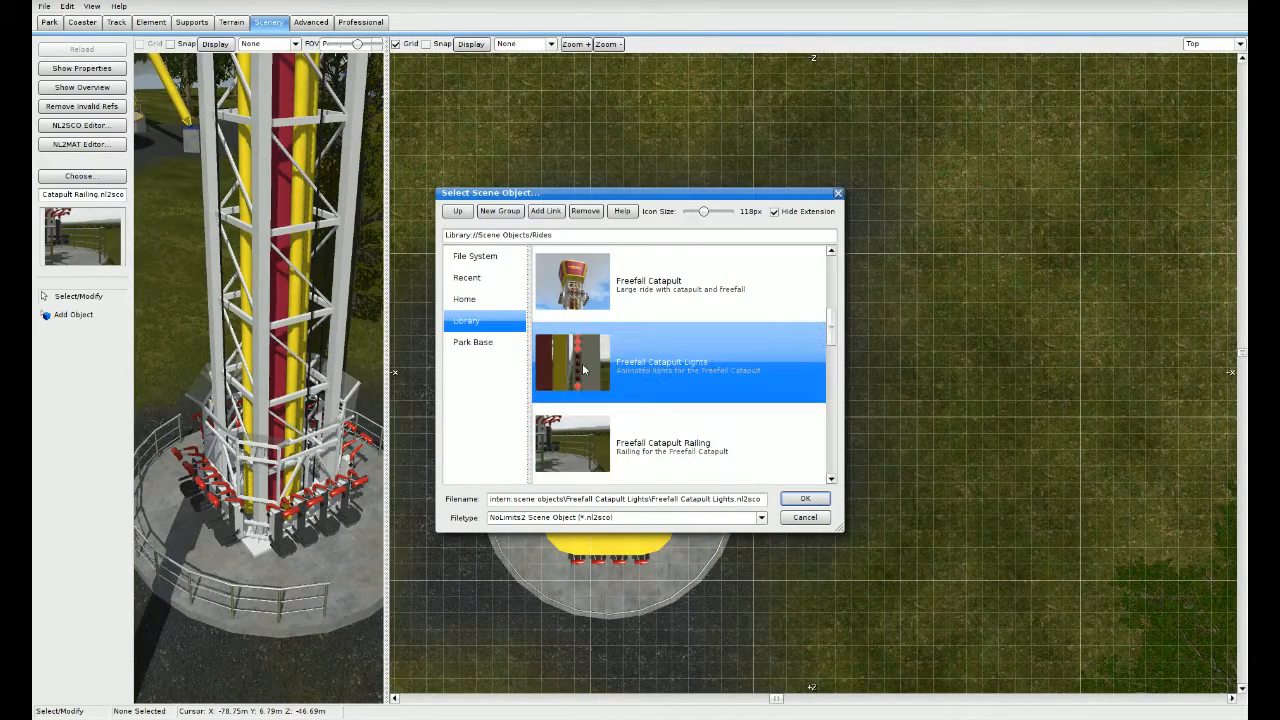
pyautogui.click(804, 498)
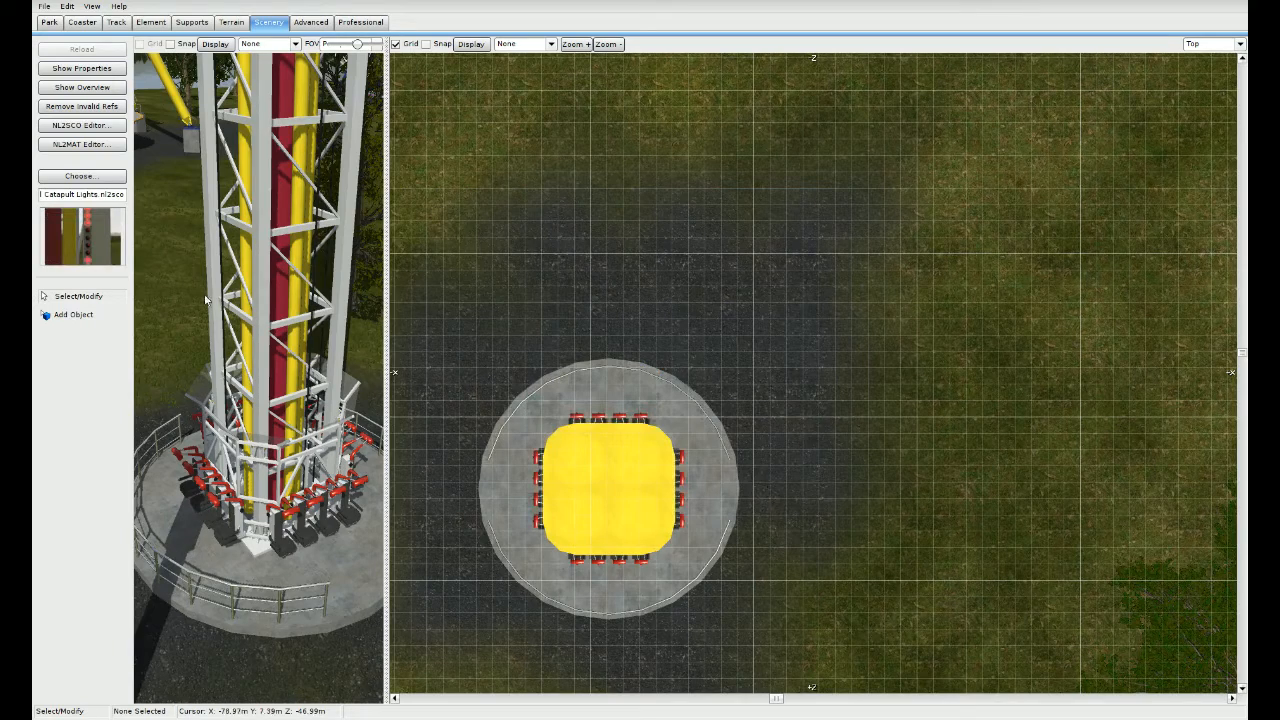
pyautogui.click(73, 314)
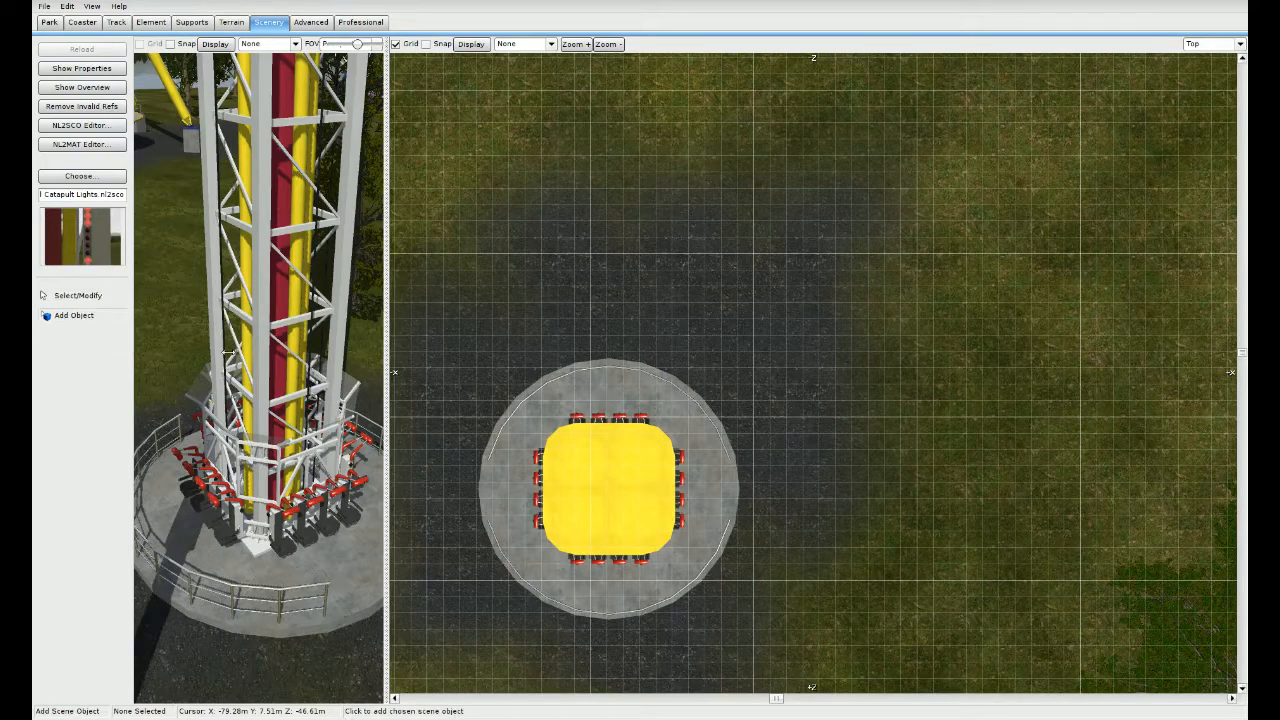
pyautogui.click(610, 492)
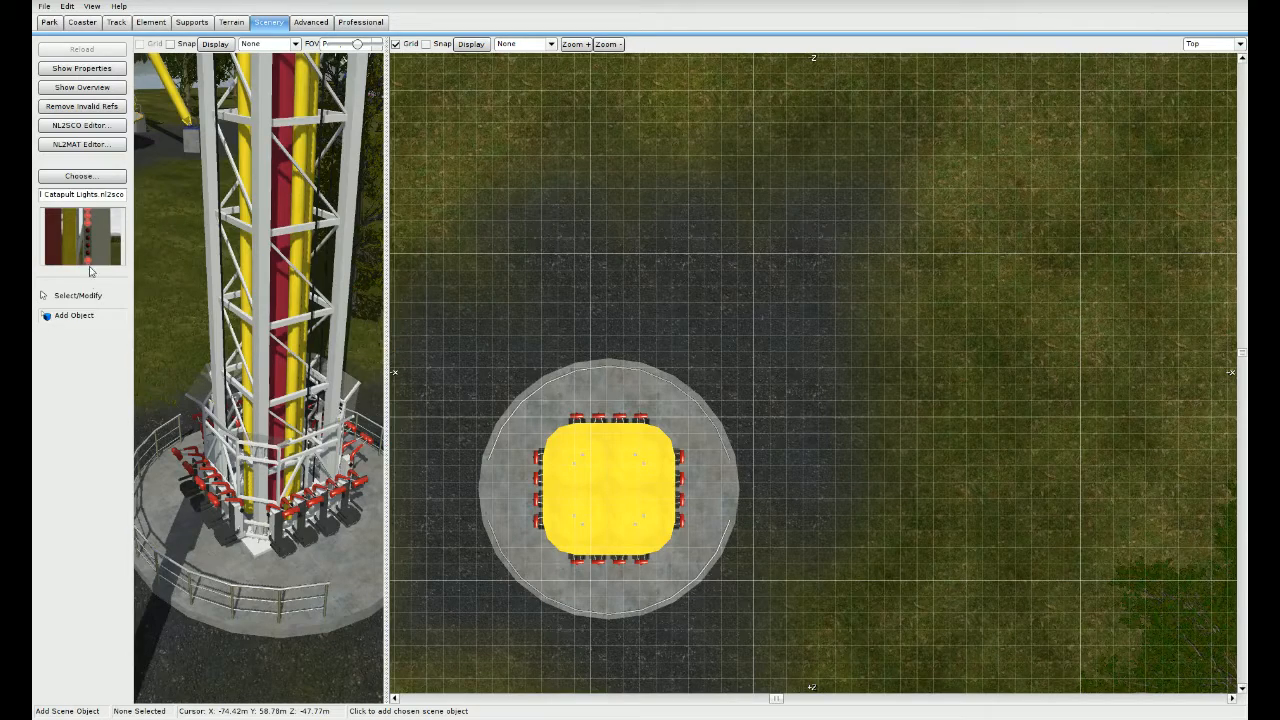
# Step: Select the Freefall Catapult Lights and lower them until the light strips end just beneath the tower's NoLimits 2 crown
pyautogui.click(86, 297)
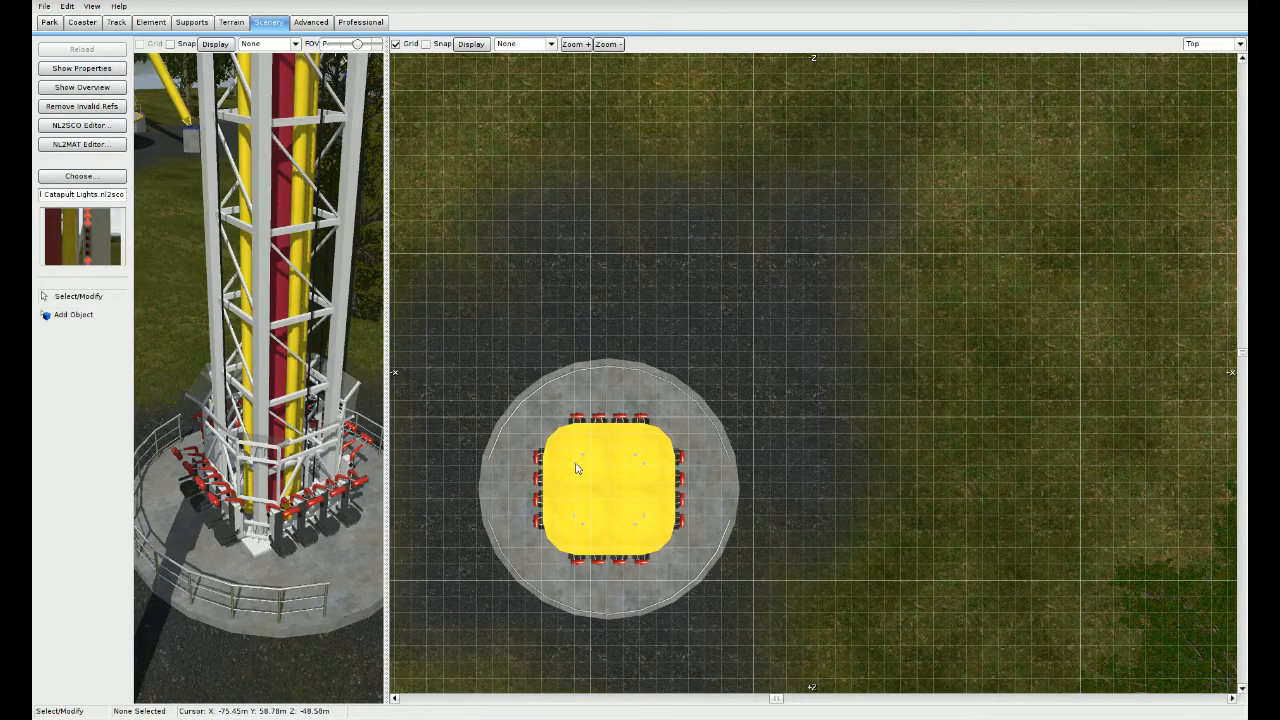
pyautogui.click(576, 470)
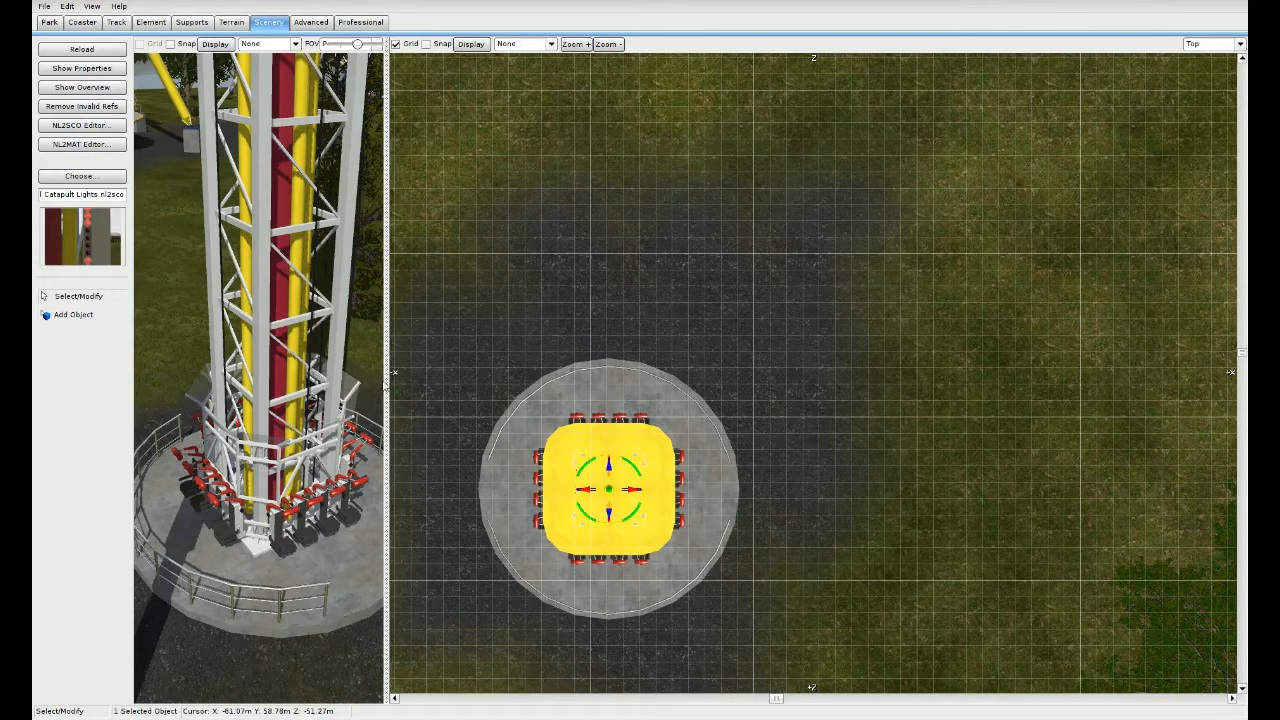
pyautogui.moveTo(390, 372); pyautogui.dragTo(968, 362)
pyautogui.moveTo(780, 400); pyautogui.dragTo(766, 240, button='right')
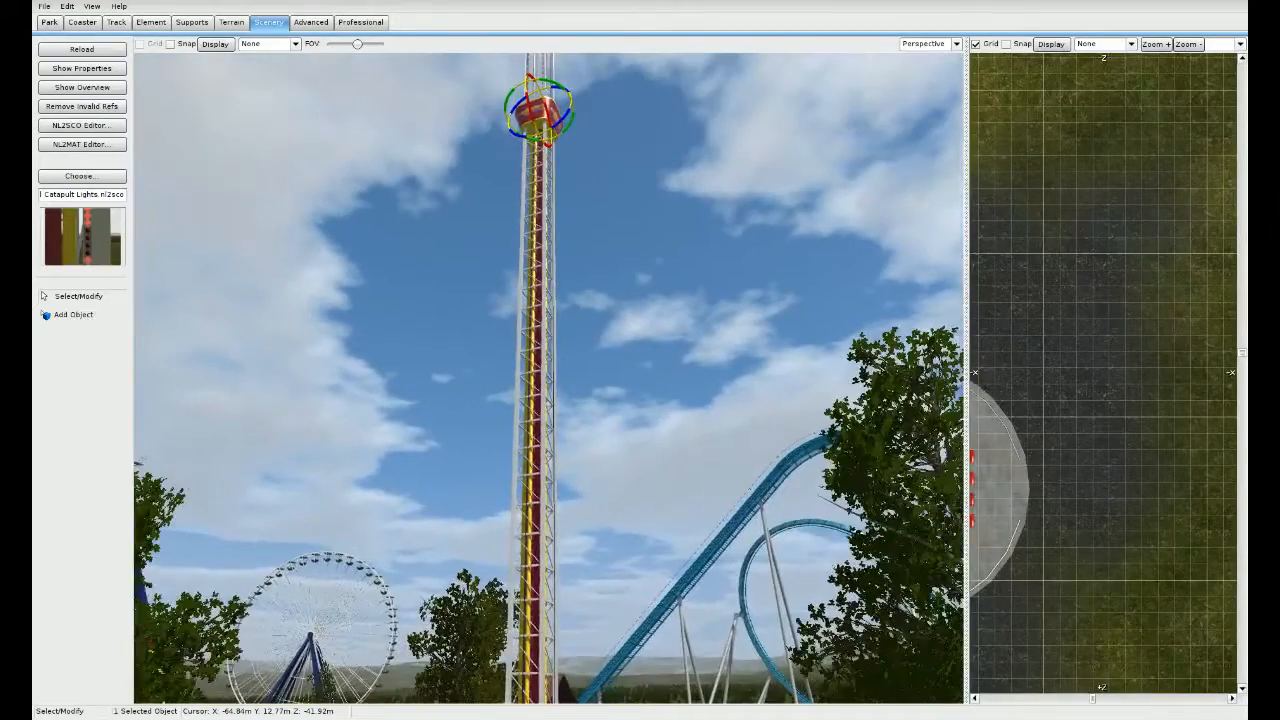
pyautogui.moveTo(729, 346); pyautogui.dragTo(723, 395, button='right')
pyautogui.press('w')
pyautogui.press('w')
pyautogui.moveTo(729, 341); pyautogui.dragTo(725, 341, button='right')
pyautogui.press('pagedown')
pyautogui.press('pagedown')
pyautogui.press('pagedown')
pyautogui.press('pagedown')
pyautogui.press('pagedown')
pyautogui.press('pagedown')
pyautogui.press('pagedown')
pyautogui.press('pagedown')
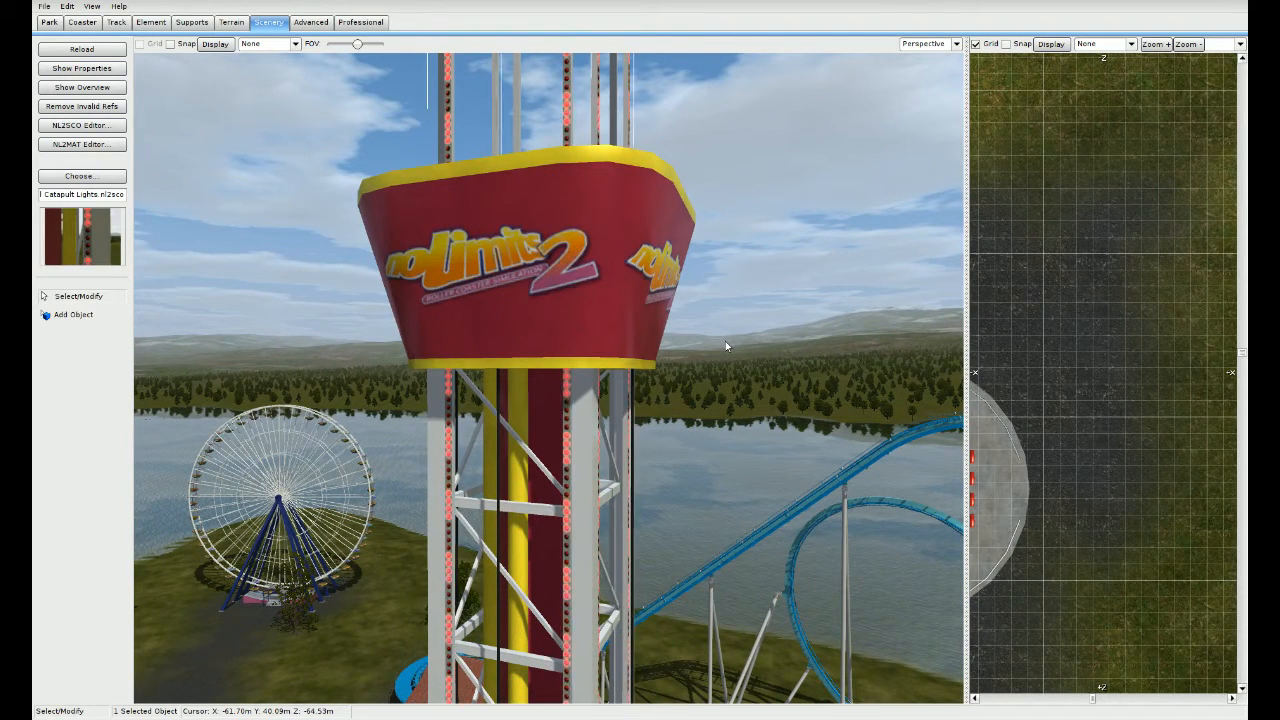
pyautogui.press('pagedown')
pyautogui.press('pagedown')
pyautogui.press('pagedown')
pyautogui.press('pagedown')
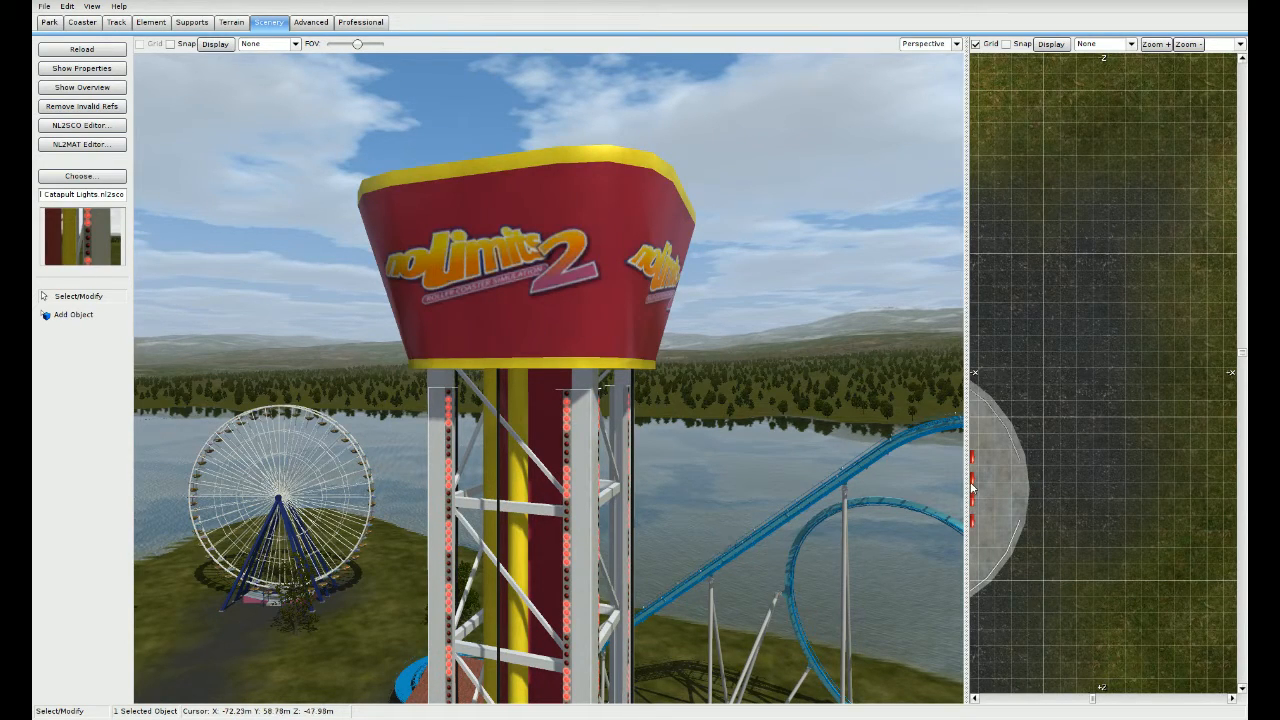
# Step: Raise the catapult lights slightly along the tower and examine the strips from below and above
pyautogui.moveTo(916, 512); pyautogui.dragTo(920, 400, button='right')
pyautogui.press('w')
pyautogui.press('w')
pyautogui.press('s')
pyautogui.press('w')
pyautogui.press('s')
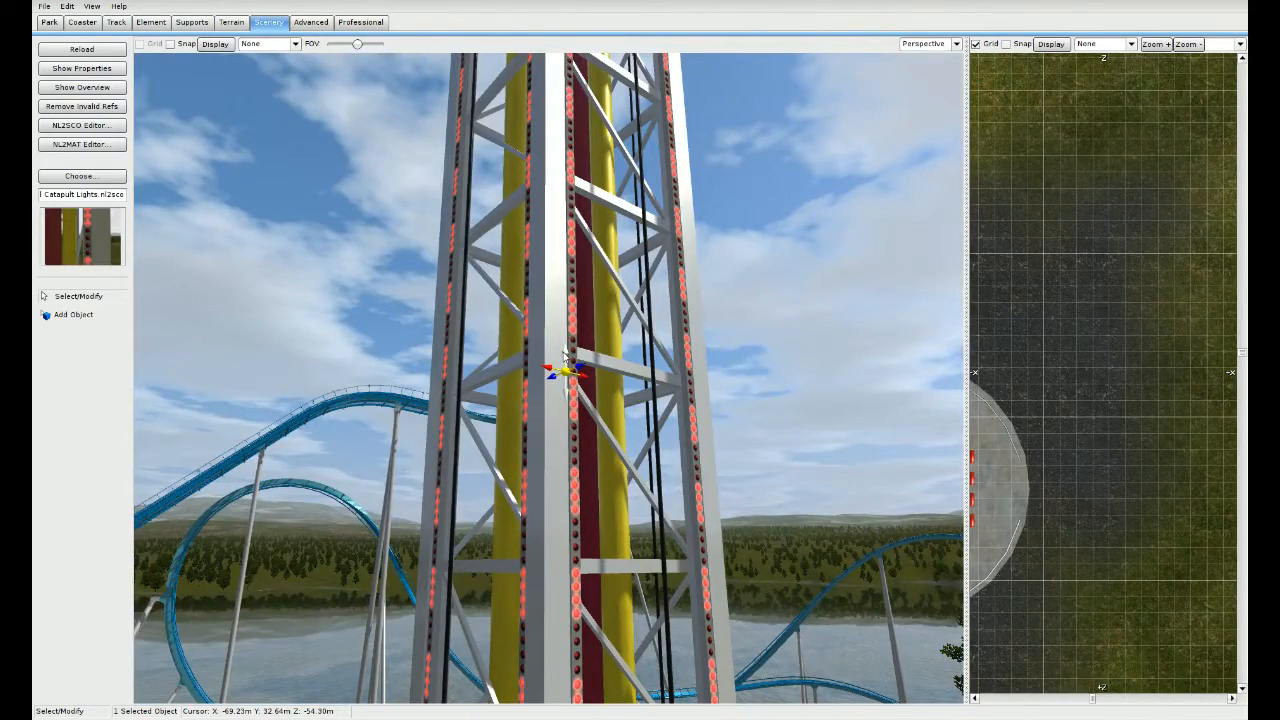
pyautogui.moveTo(565, 354); pyautogui.dragTo(578, 340)
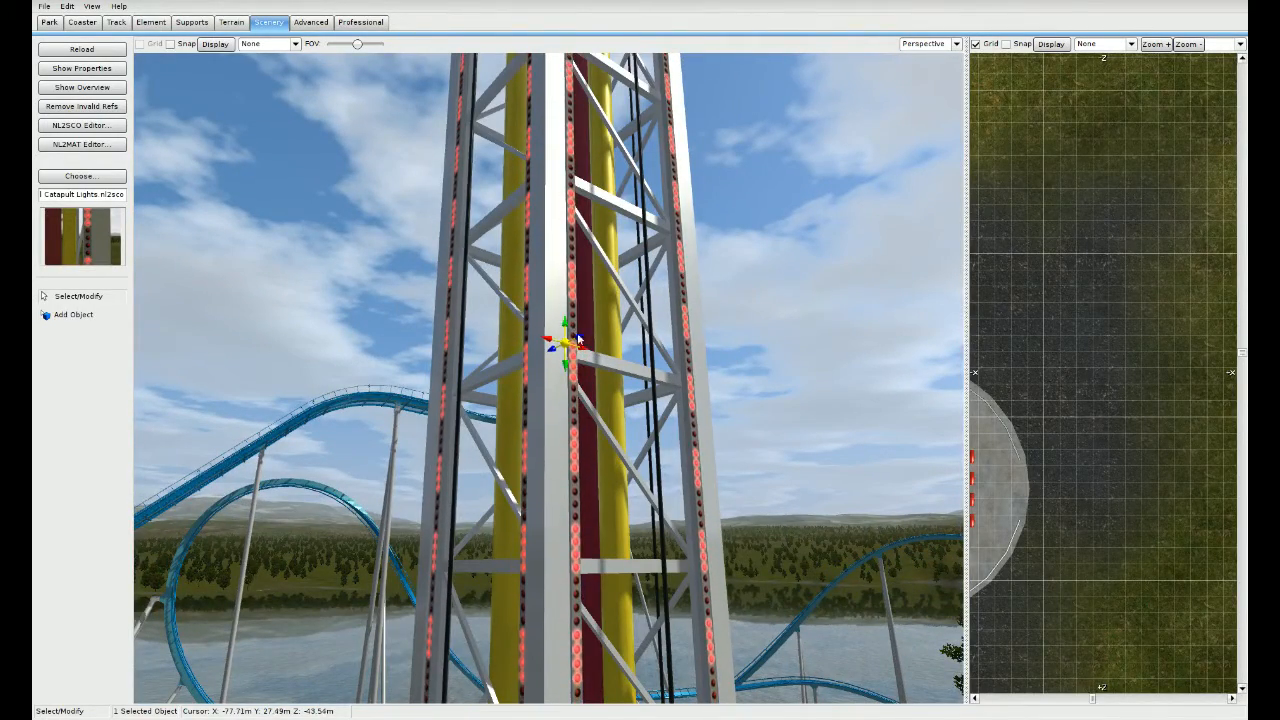
pyautogui.moveTo(578, 340); pyautogui.dragTo(580, 445, button='right')
pyautogui.press('w')
pyautogui.press('s')
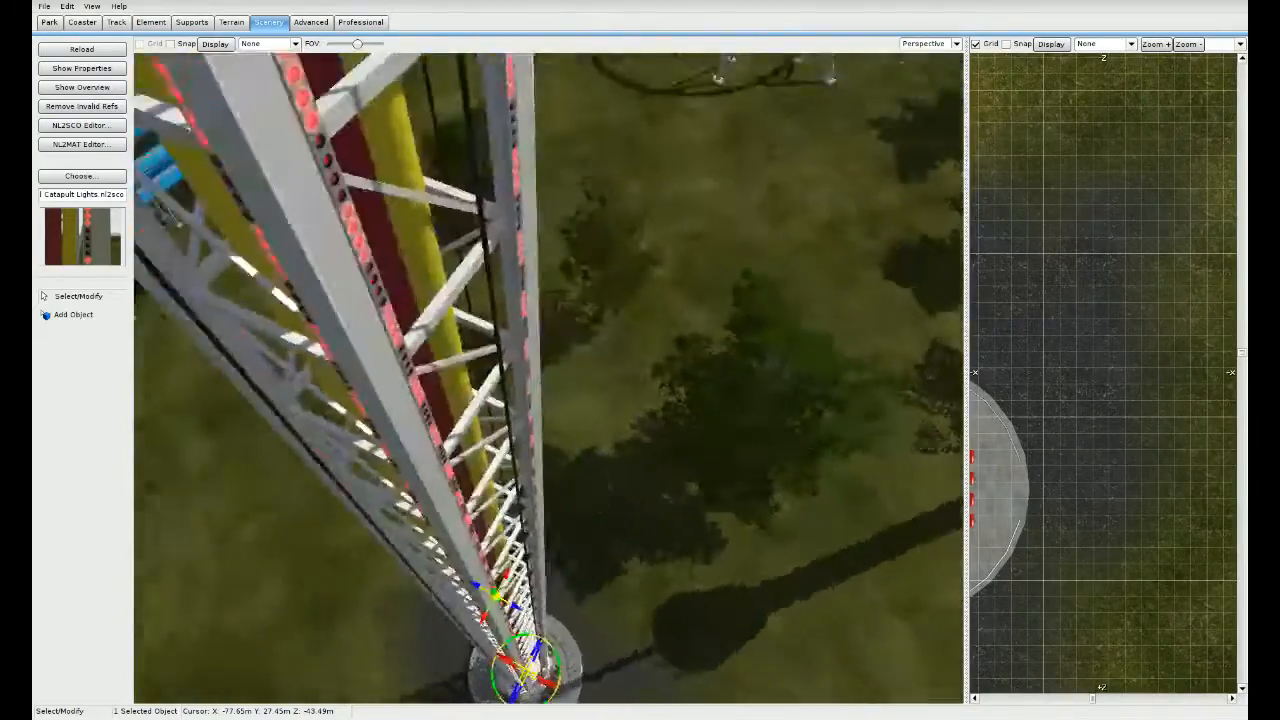
# Step: Nudge the catapult lights sideways so the light strips line up with the edges of the tower's legs
pyautogui.moveTo(580, 445); pyautogui.dragTo(484, 340, button='right')
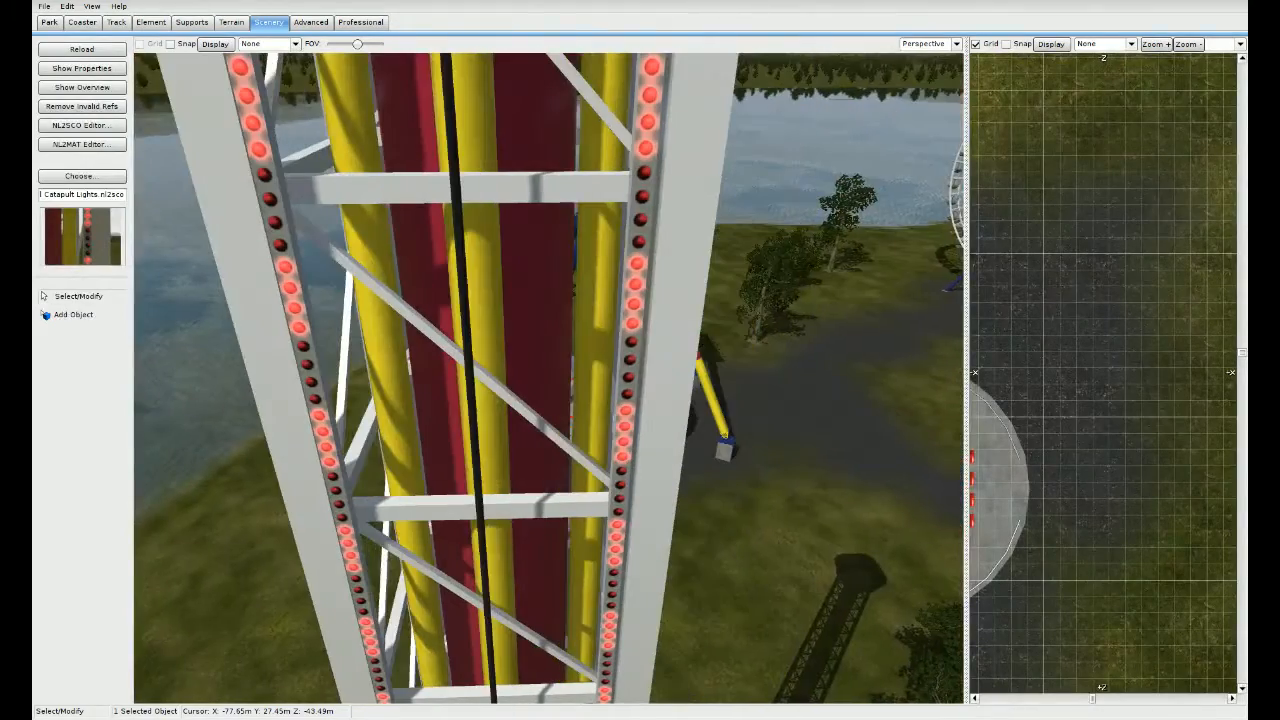
pyautogui.press('a')
pyautogui.press('w')
pyautogui.press('d')
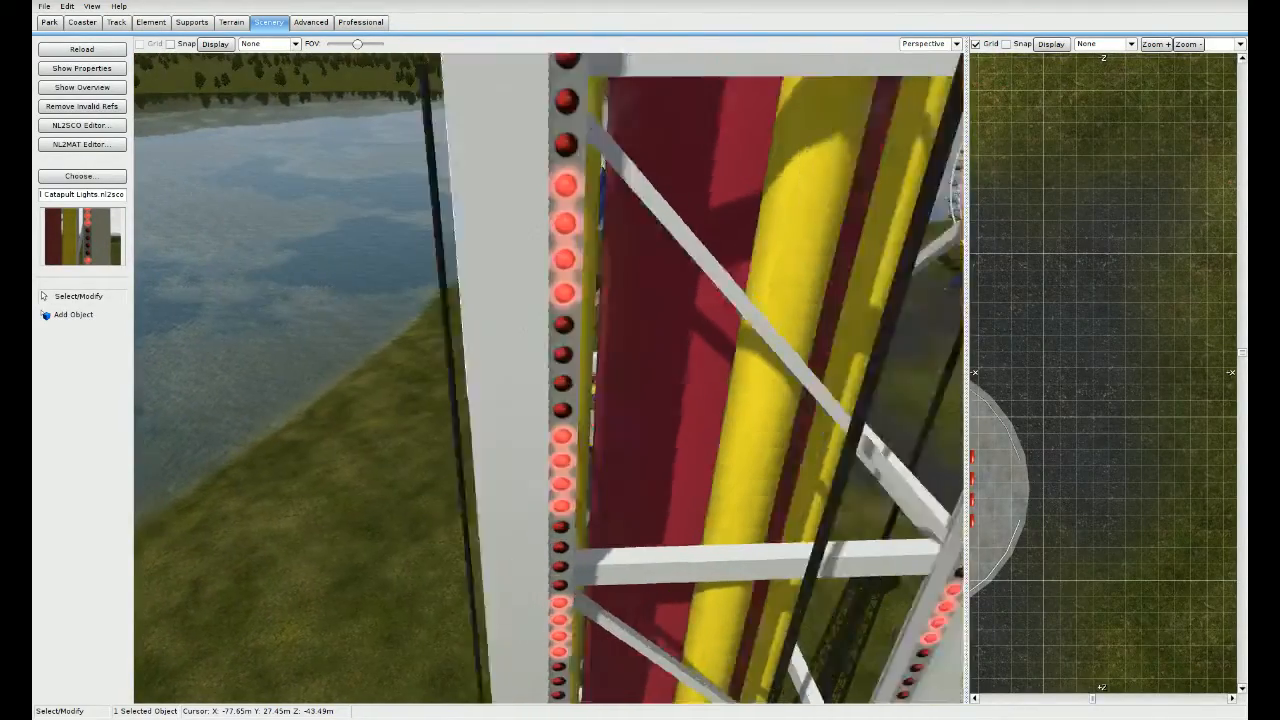
pyautogui.moveTo(484, 340); pyautogui.dragTo(628, 406, button='right')
pyautogui.press('s')
pyautogui.press('w')
pyautogui.press('s')
pyautogui.press('w')
pyautogui.press('w')
pyautogui.press('s')
pyautogui.press('s')
pyautogui.press('w')
pyautogui.press('s')
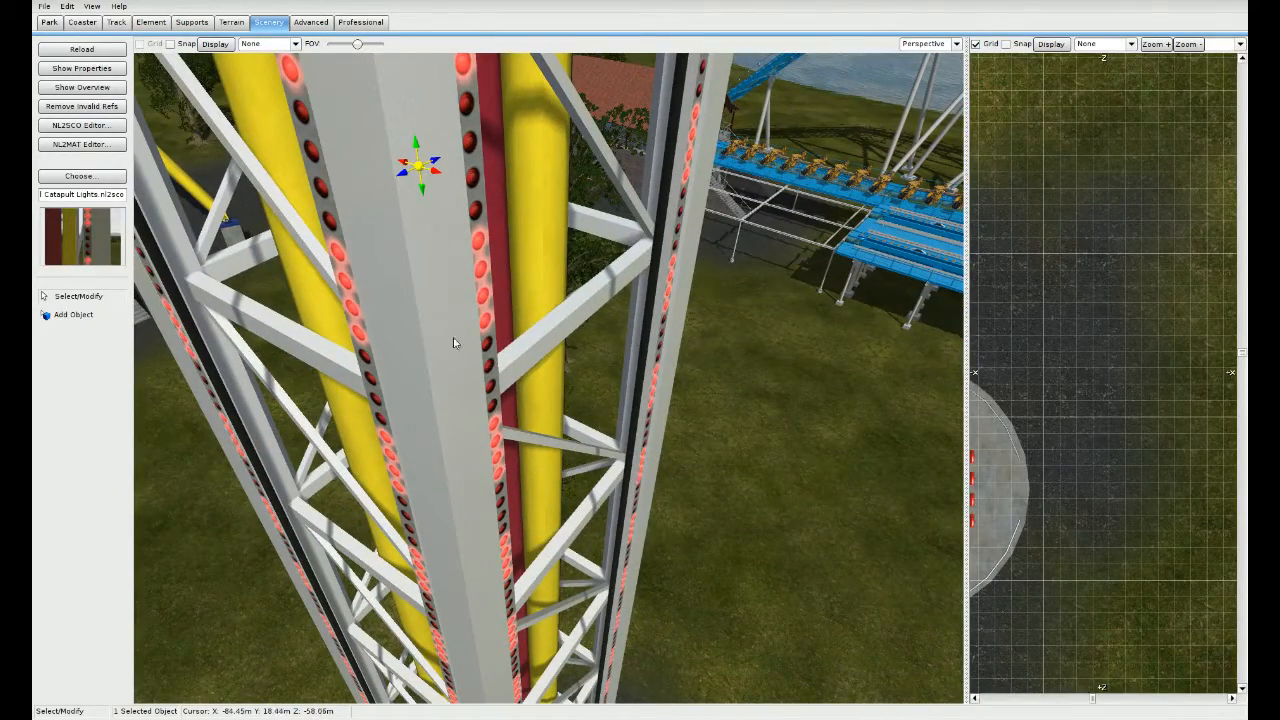
pyautogui.moveTo(538, 343); pyautogui.dragTo(445, 338, button='right')
pyautogui.press('d')
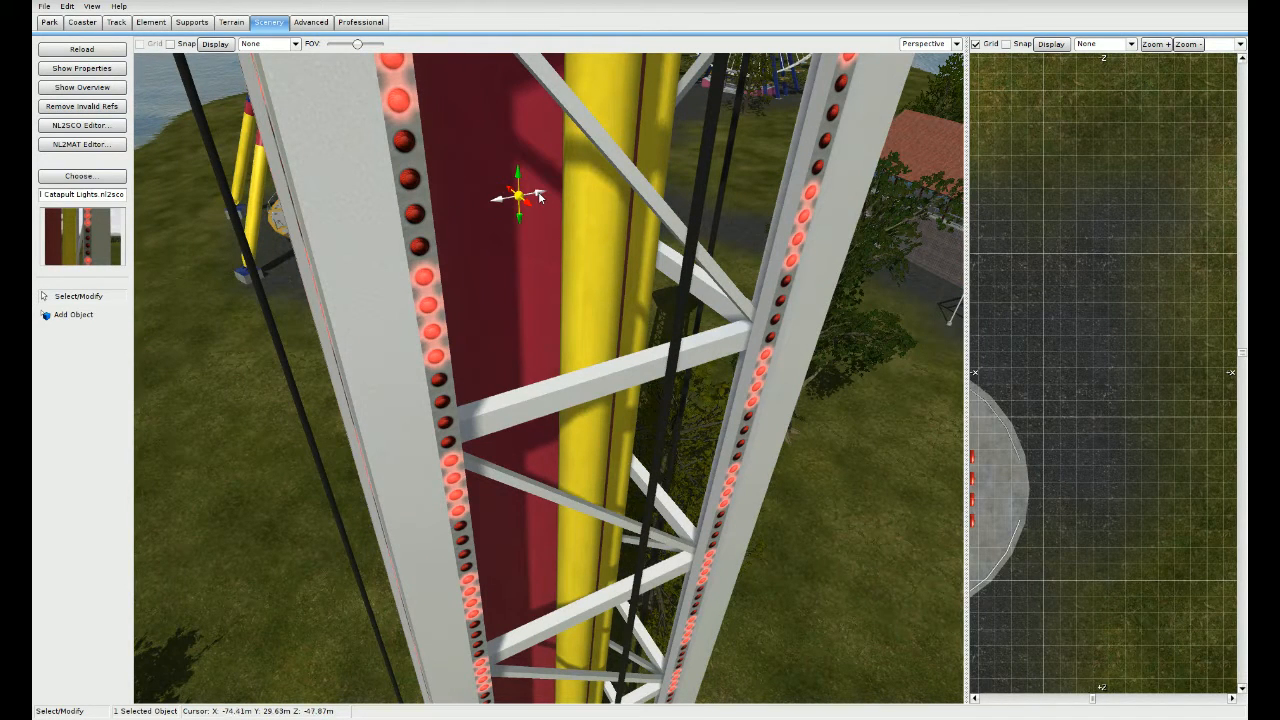
pyautogui.moveTo(539, 197); pyautogui.dragTo(545, 196)
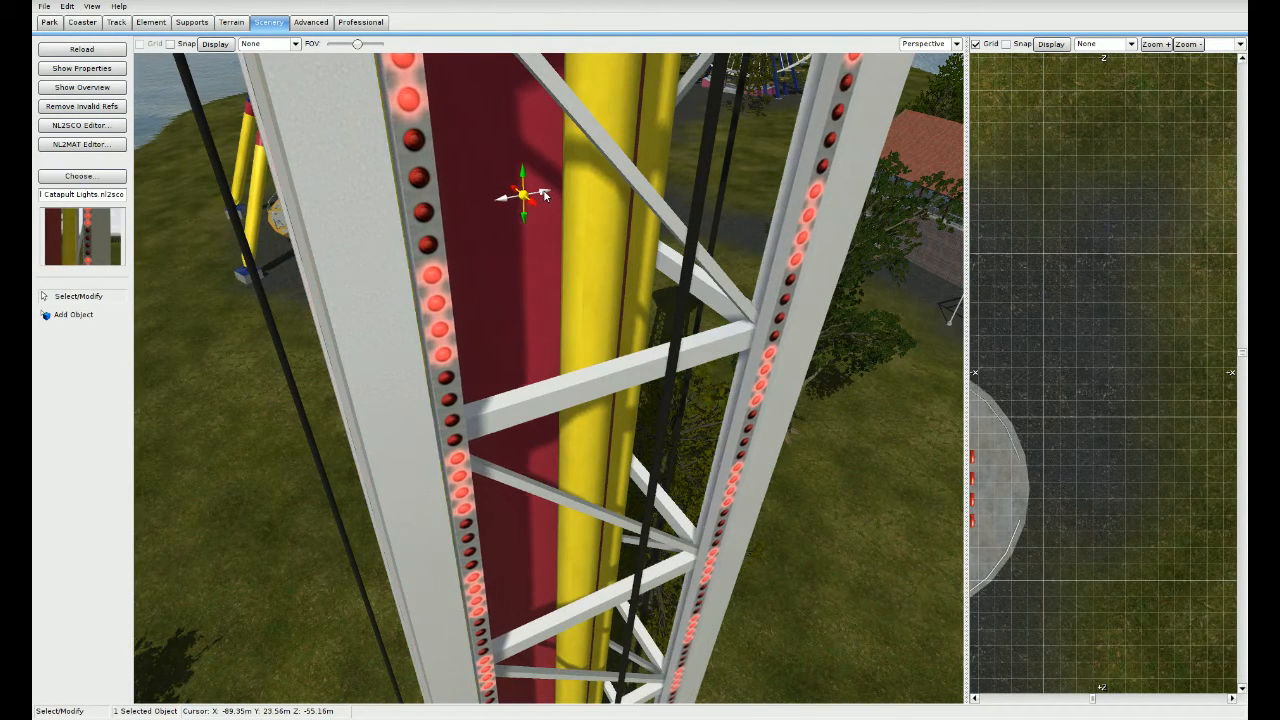
# Step: Check the light strips' alignment on the other tower faces and down to the base, and deselect the lights
pyautogui.moveTo(560, 330); pyautogui.dragTo(560, 285, button='middle')
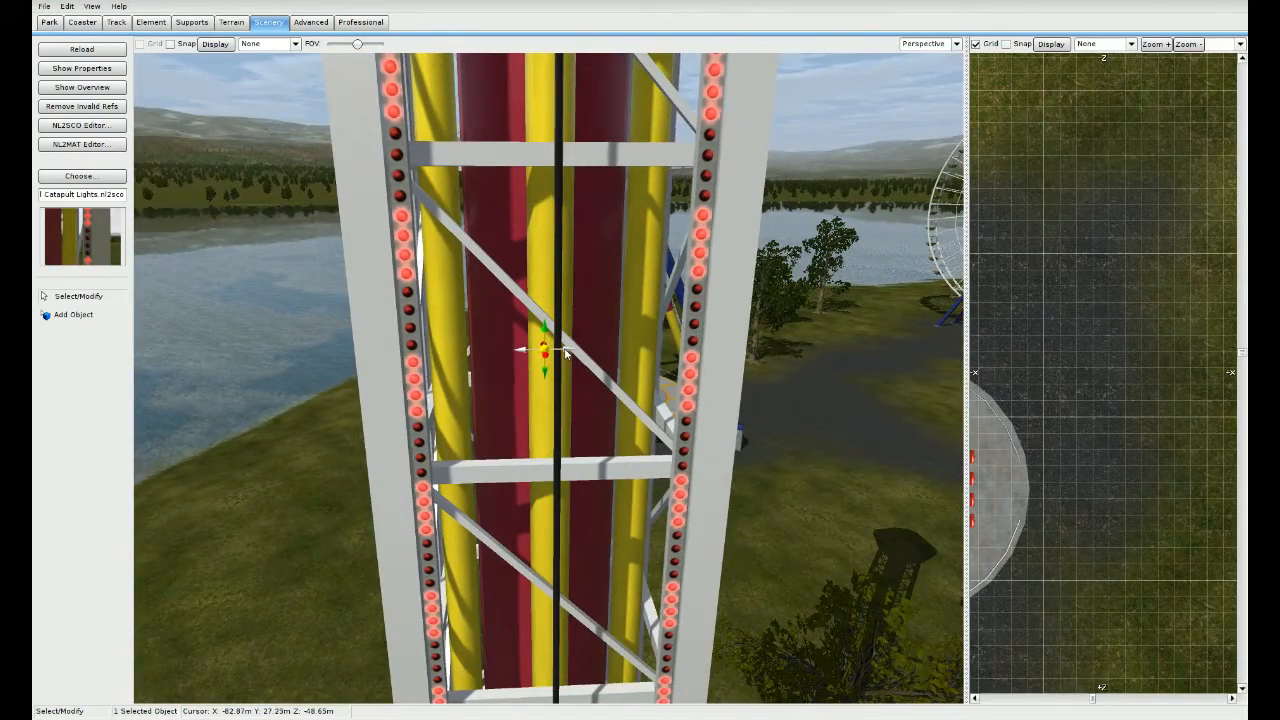
pyautogui.moveTo(545, 350); pyautogui.dragTo(805, 345, button='middle')
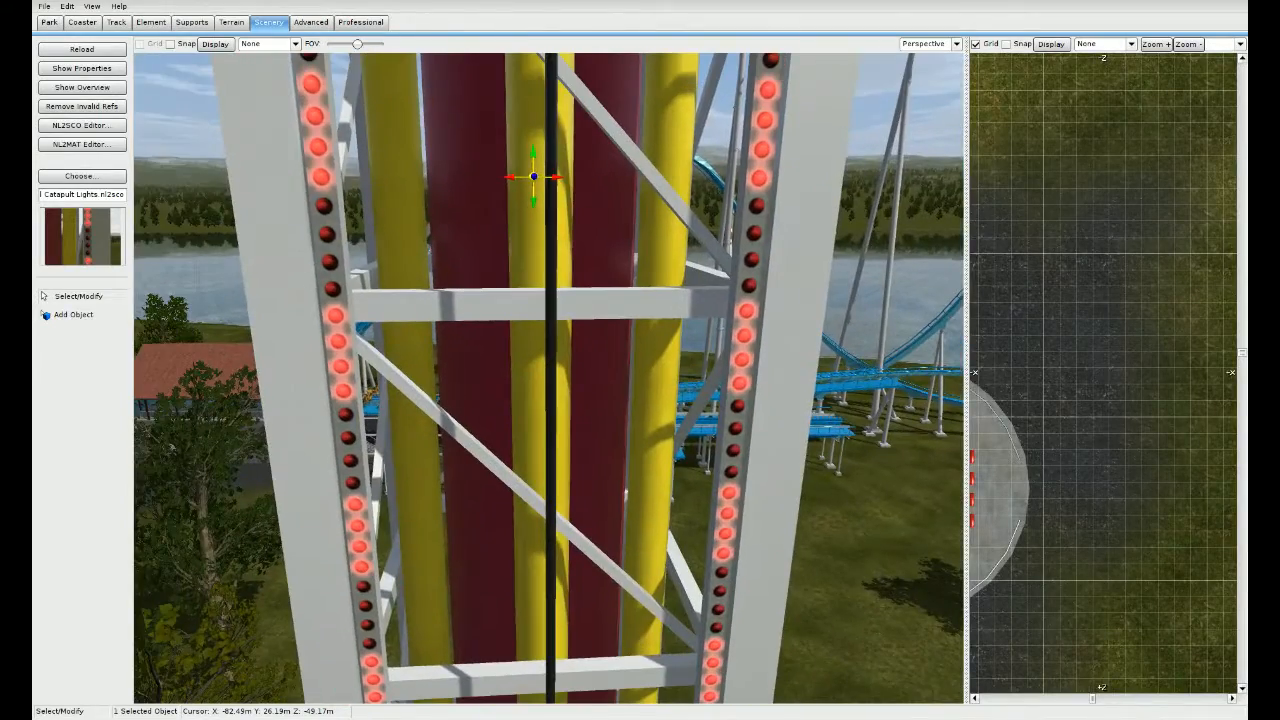
pyautogui.scroll(-8, 534, 177)
pyautogui.moveTo(534, 177); pyautogui.dragTo(570, 240, button='middle')
pyautogui.scroll(6, 540, 375)
pyautogui.scroll(-6, 570, 240)
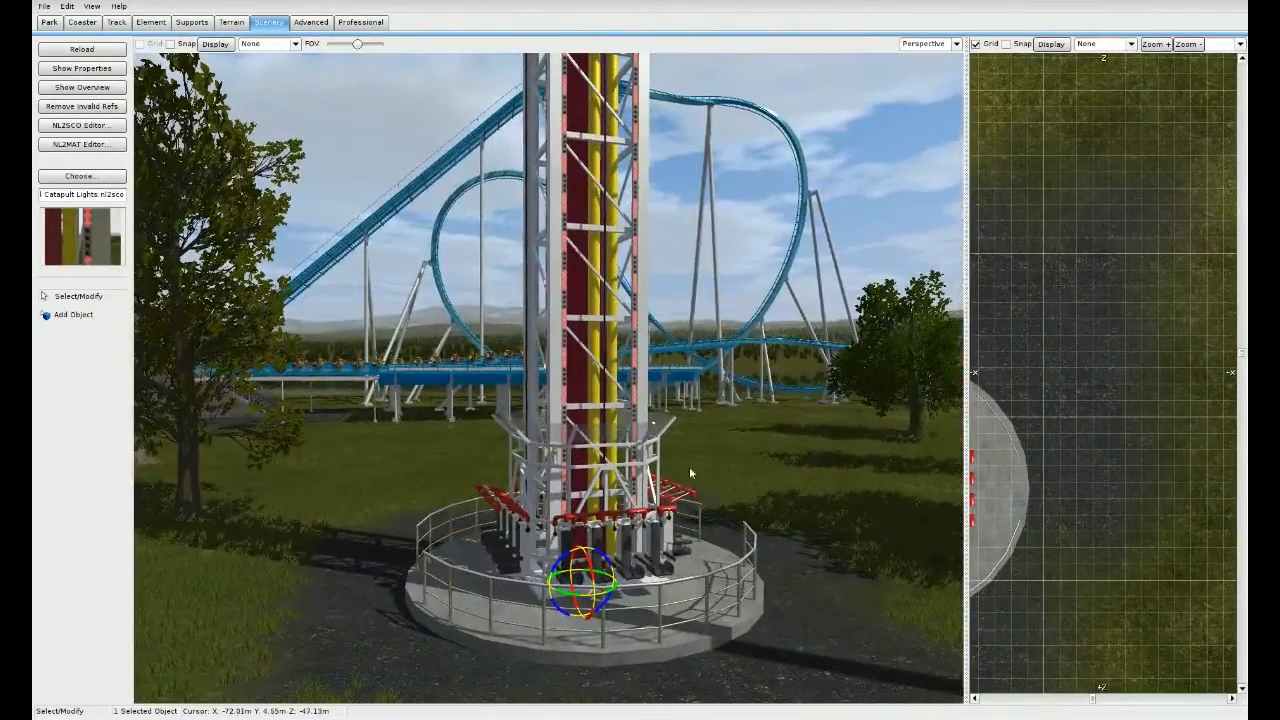
pyautogui.click(730, 475)
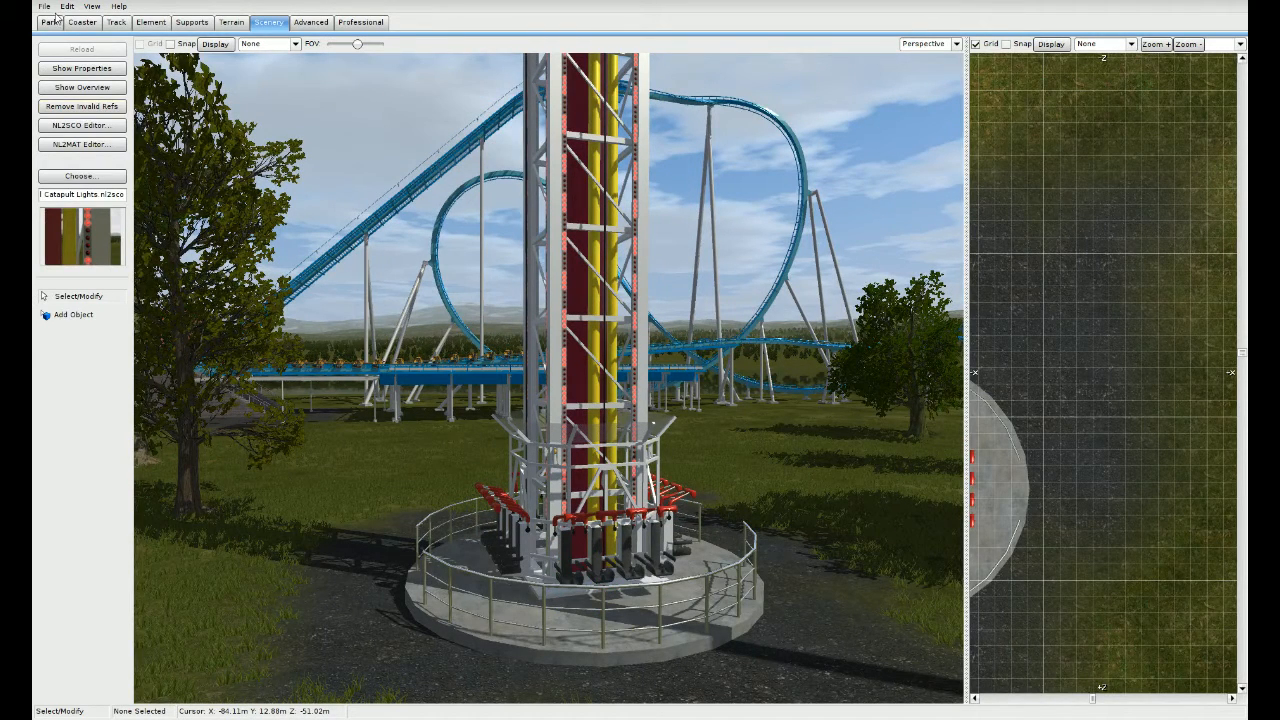
# Step: Save the park
pyautogui.click(46, 8)
pyautogui.click(57, 62)
pyautogui.click(44, 6)
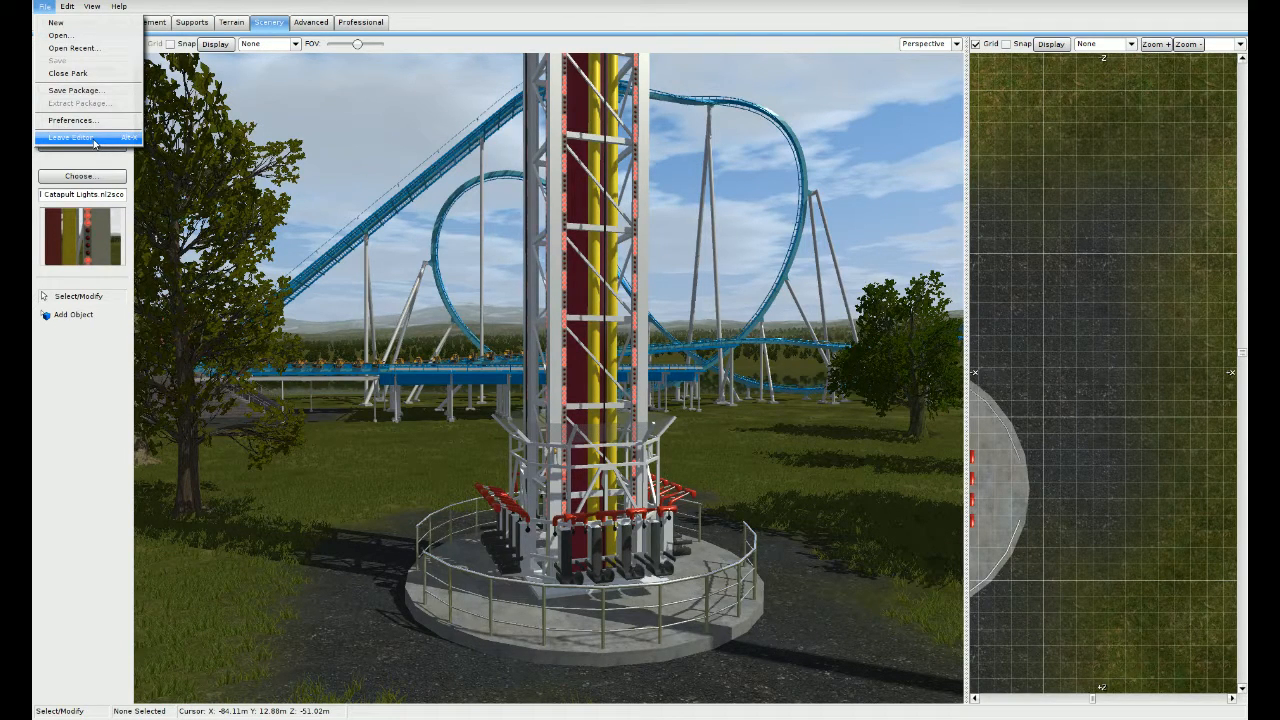
pyautogui.click(95, 139)
# Step: Paint Asphalt paths with 4 Points Influence linking the four-legged ride, the Freefall Catapult and the round white ride, with a branch to the coaster station
pyautogui.click(238, 22)
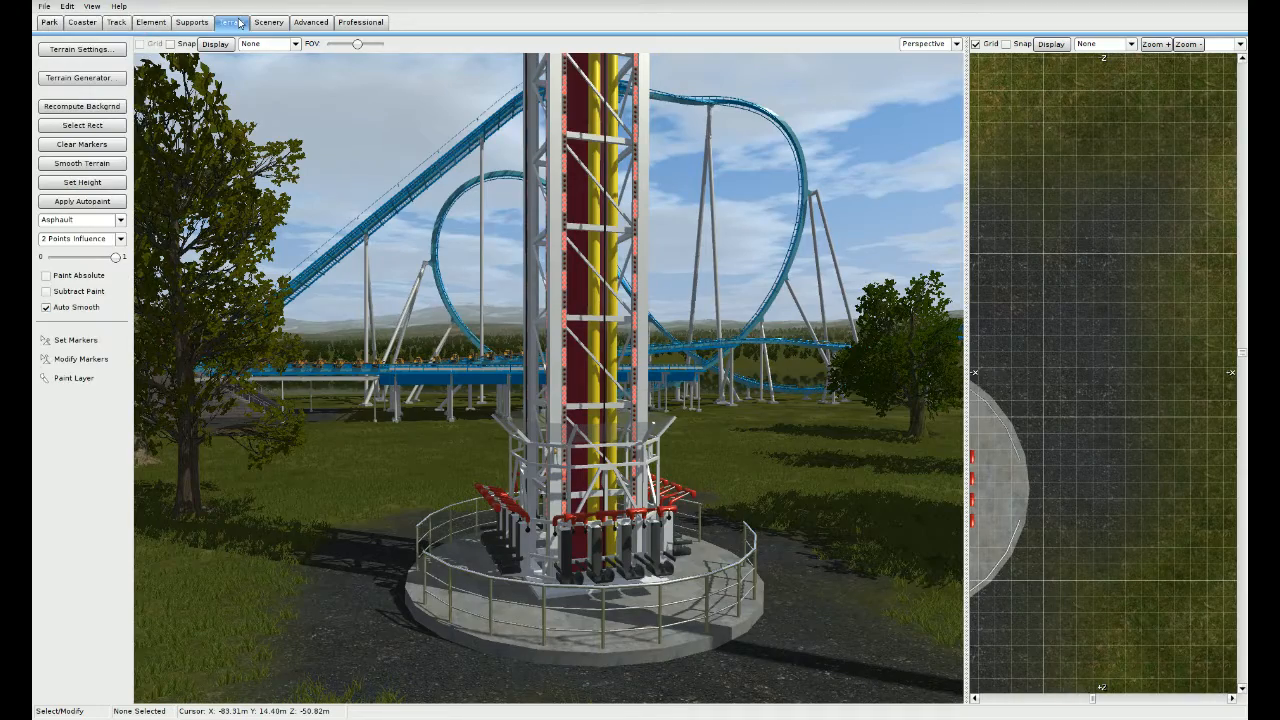
pyautogui.moveTo(968, 182); pyautogui.dragTo(170, 192)
pyautogui.moveTo(283, 226); pyautogui.dragTo(662, 274, button='right')
pyautogui.scroll(-5, 618, 273)
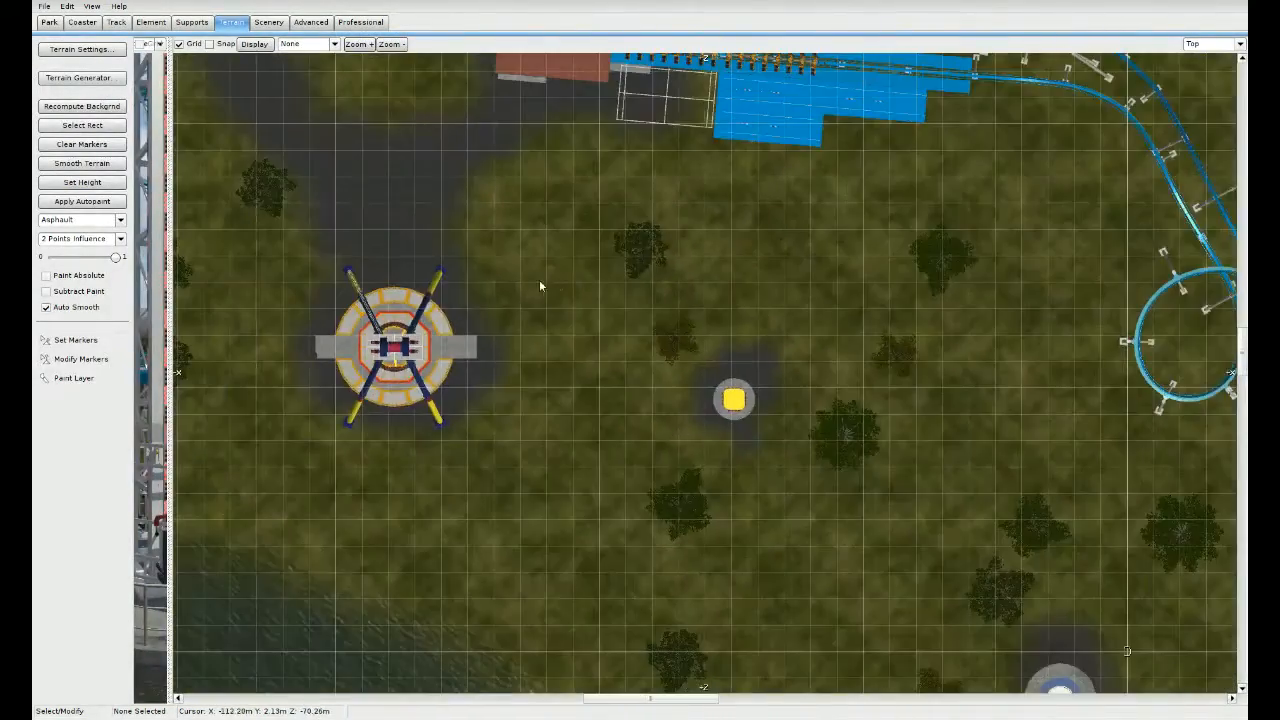
pyautogui.scroll(-5, 634, 380)
pyautogui.moveTo(691, 389); pyautogui.dragTo(591, 342, button='right')
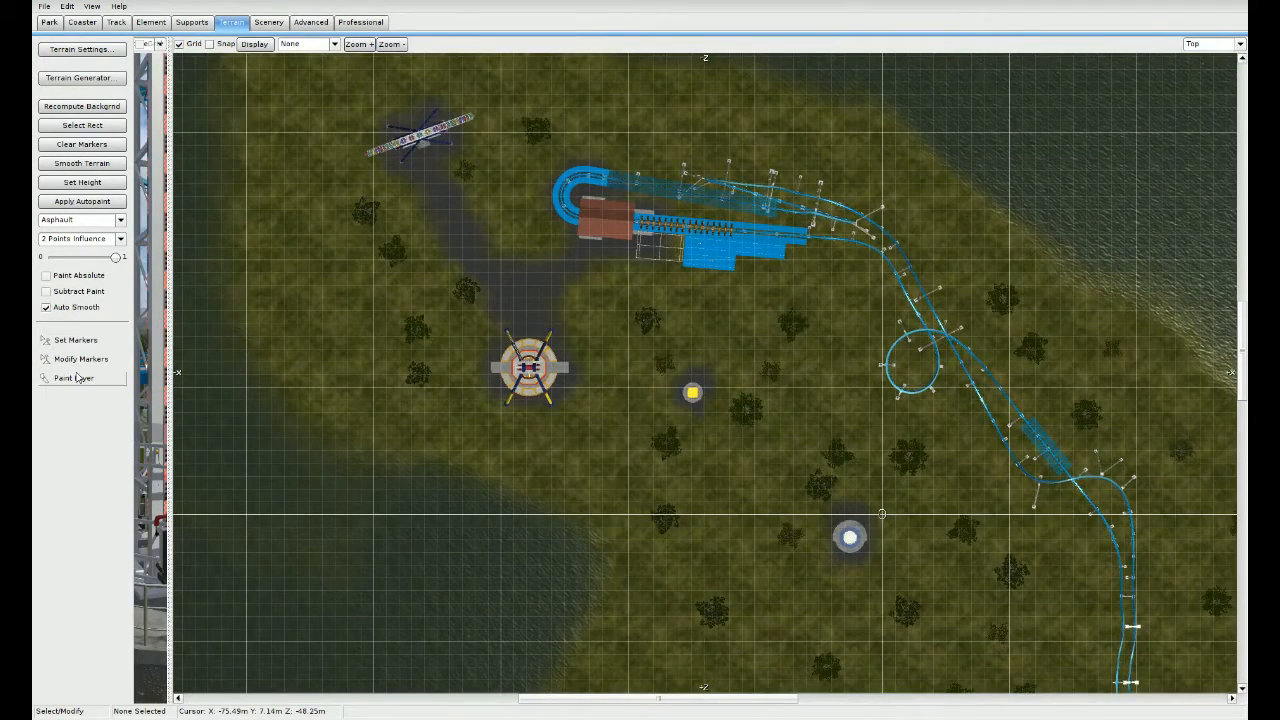
pyautogui.click(75, 240)
pyautogui.click(74, 274)
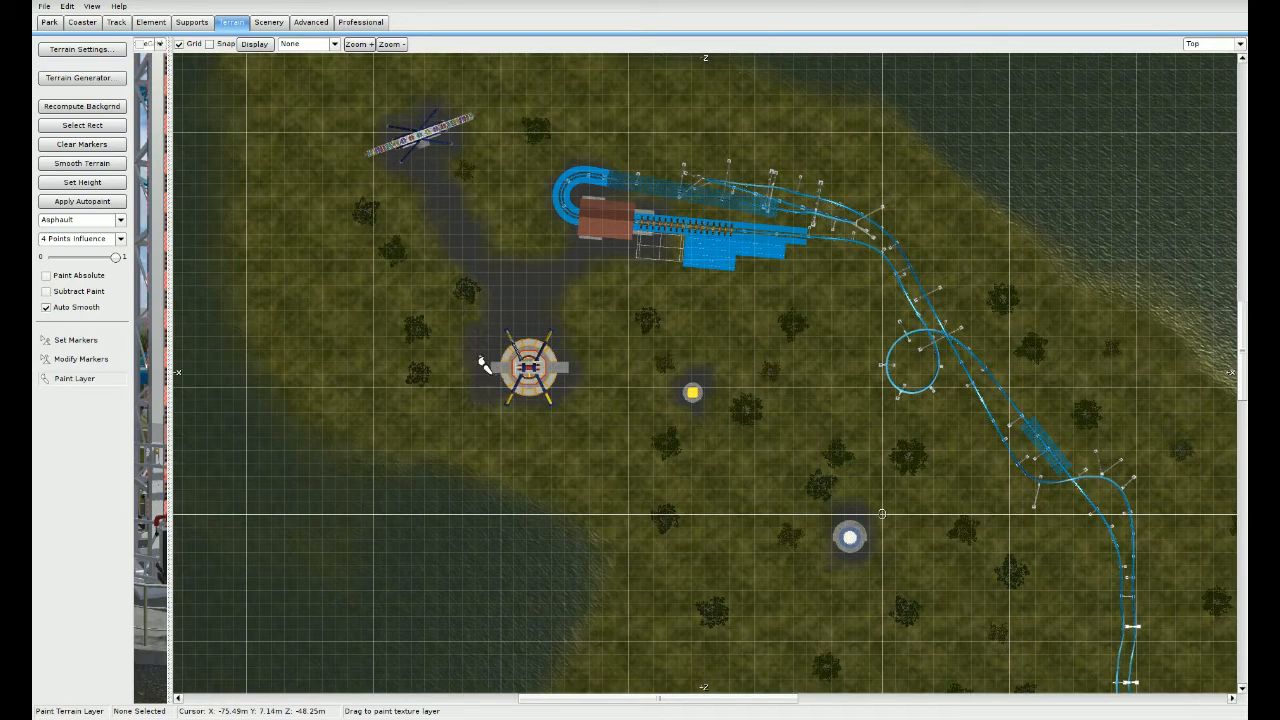
pyautogui.moveTo(490, 388)
pyautogui.mouseDown()
pyautogui.moveTo(531, 423)
pyautogui.moveTo(578, 394)
pyautogui.moveTo(583, 363)
pyautogui.moveTo(657, 409)
pyautogui.moveTo(714, 406)
pyautogui.moveTo(689, 383)
pyautogui.moveTo(655, 398)
pyautogui.moveTo(723, 434)
pyautogui.moveTo(846, 537)
pyautogui.moveTo(866, 527)
pyautogui.mouseUp()
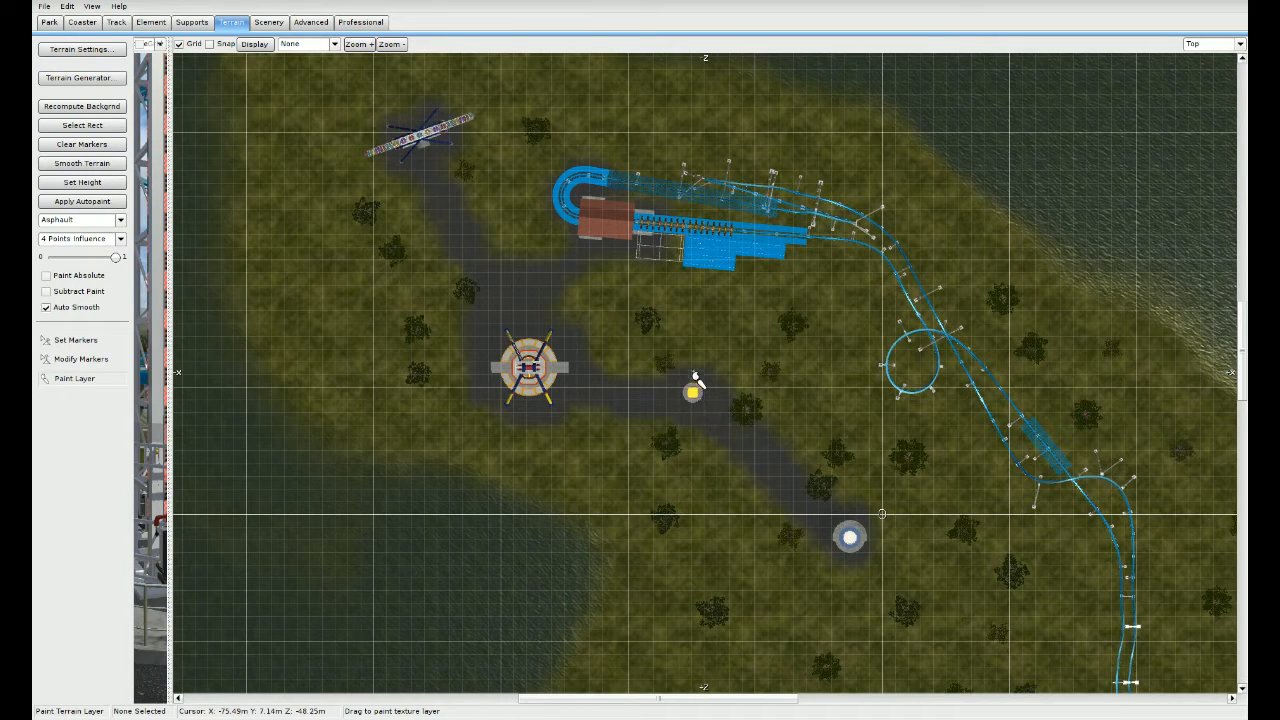
pyautogui.moveTo(697, 380)
pyautogui.mouseDown()
pyautogui.moveTo(686, 320)
pyautogui.moveTo(622, 265)
pyautogui.mouseUp()
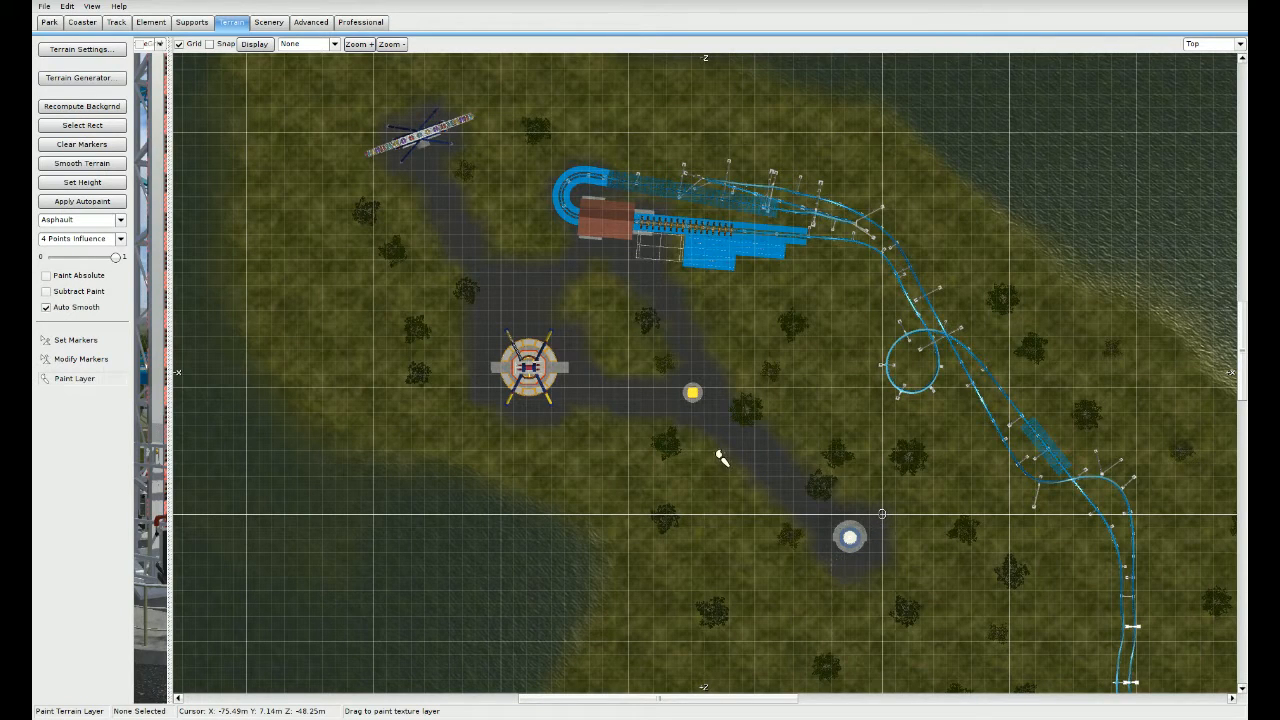
pyautogui.press('Escape')
# Step: Move the trees standing on the new asphalt paths onto the adjacent grass and deselect them
pyautogui.moveTo(657, 369); pyautogui.dragTo(605, 318)
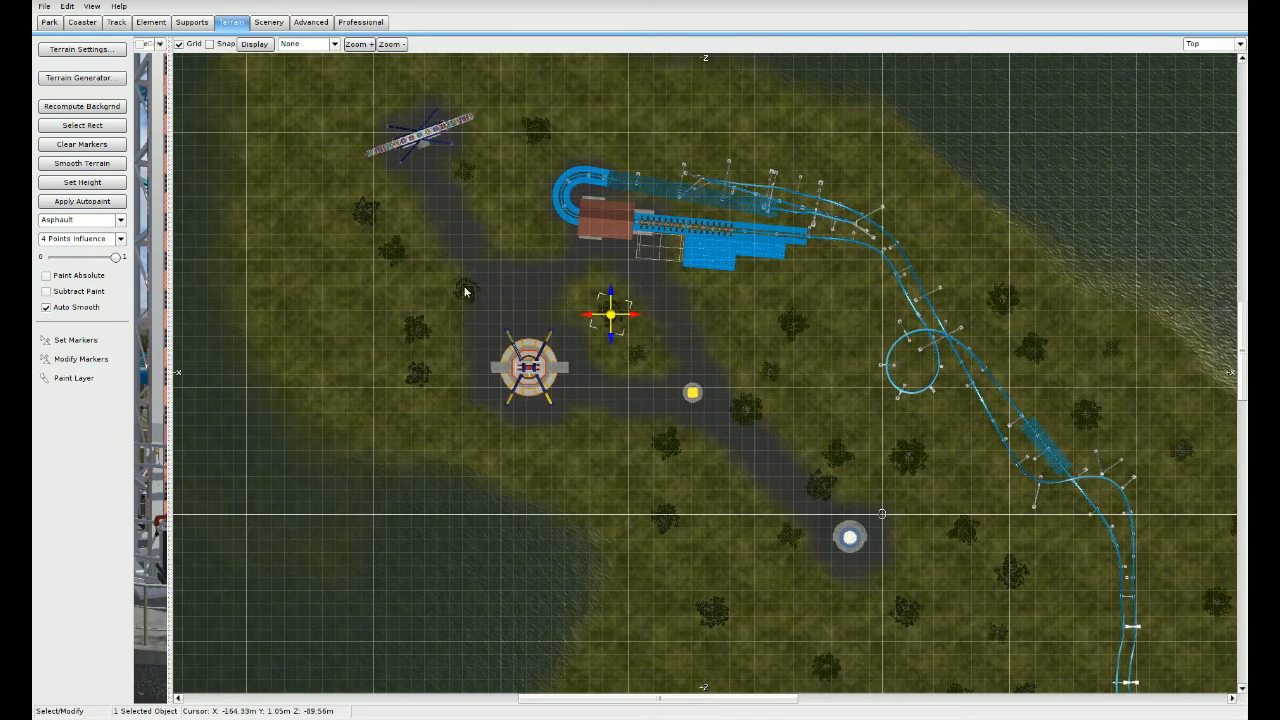
pyautogui.moveTo(465, 291); pyautogui.dragTo(746, 341)
pyautogui.click(774, 406)
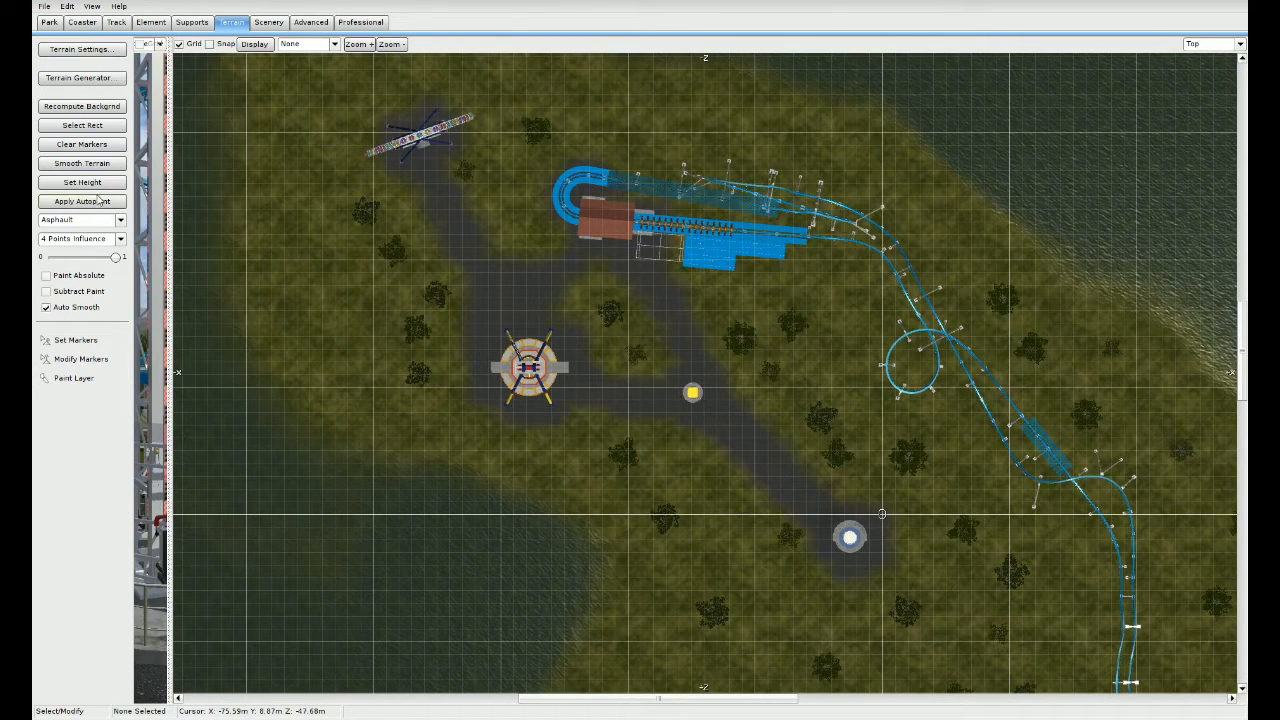
pyautogui.moveTo(408, 232); pyautogui.dragTo(402, 298, button='right')
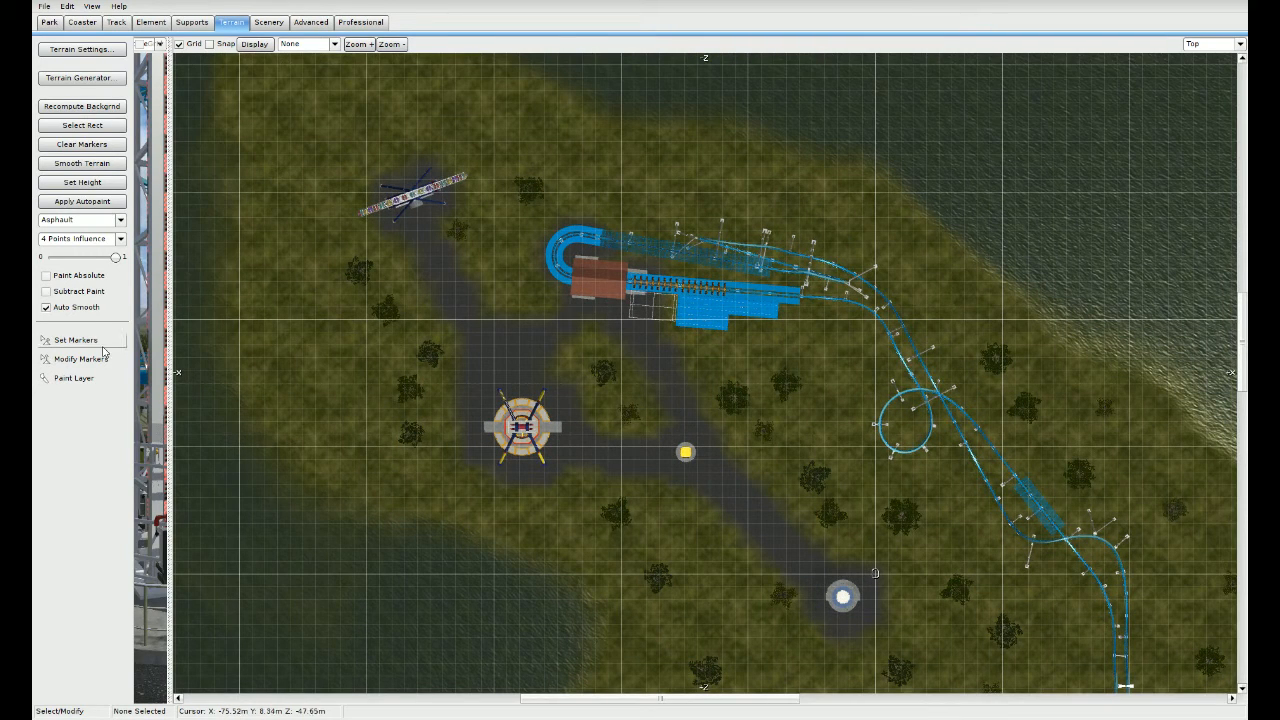
# Step: Browse the Rides scene objects and the list of object groups in the scenery library
pyautogui.click(268, 22)
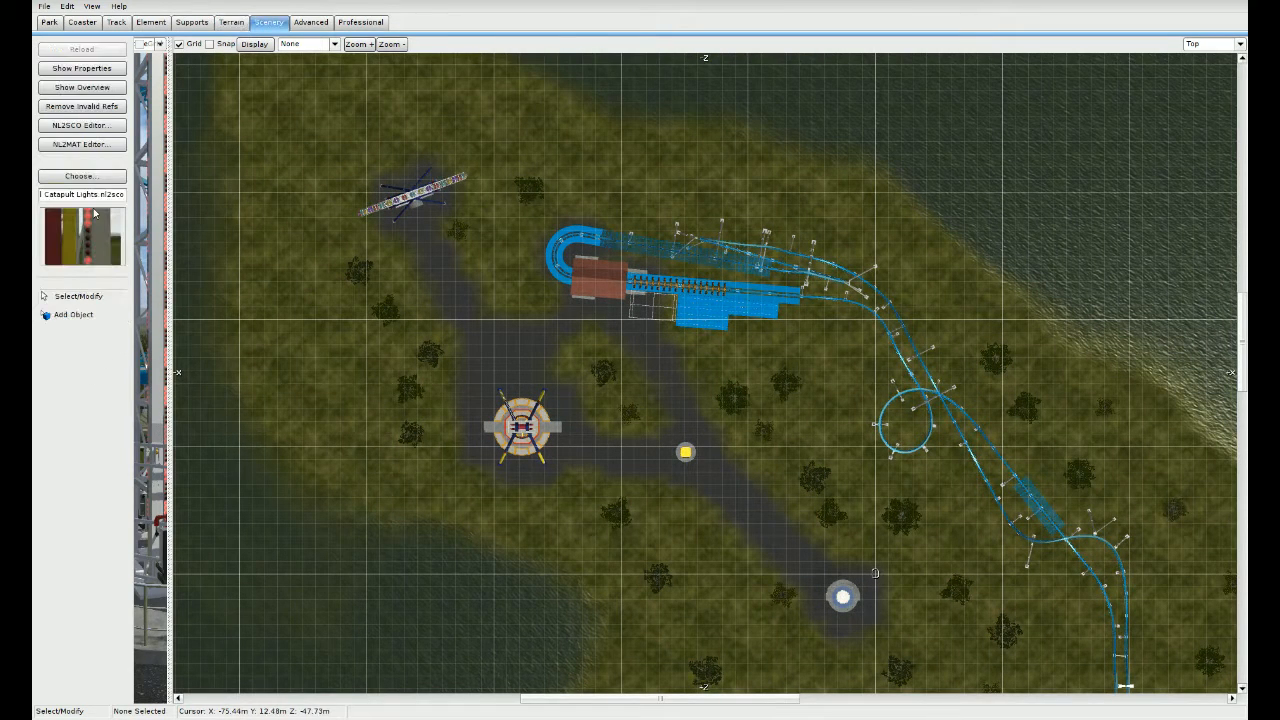
pyautogui.click(82, 176)
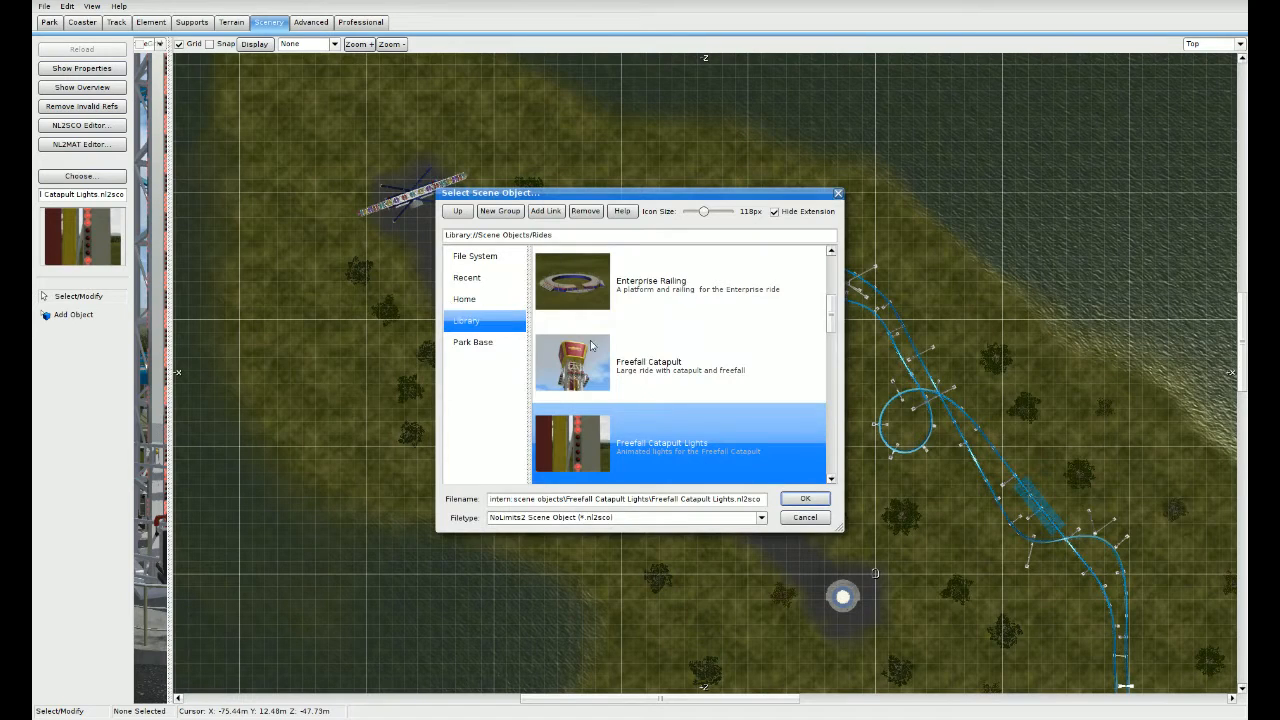
pyautogui.scroll(-5, 588, 350)
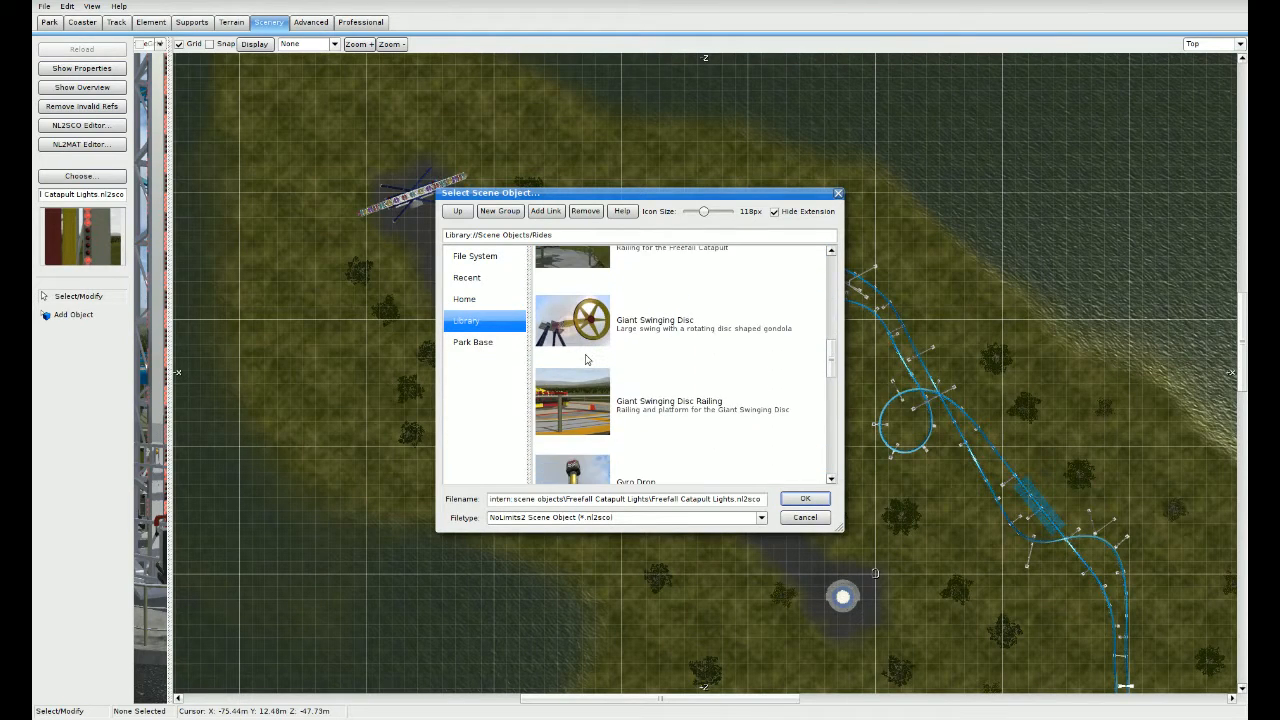
pyautogui.scroll(-2, 585, 357)
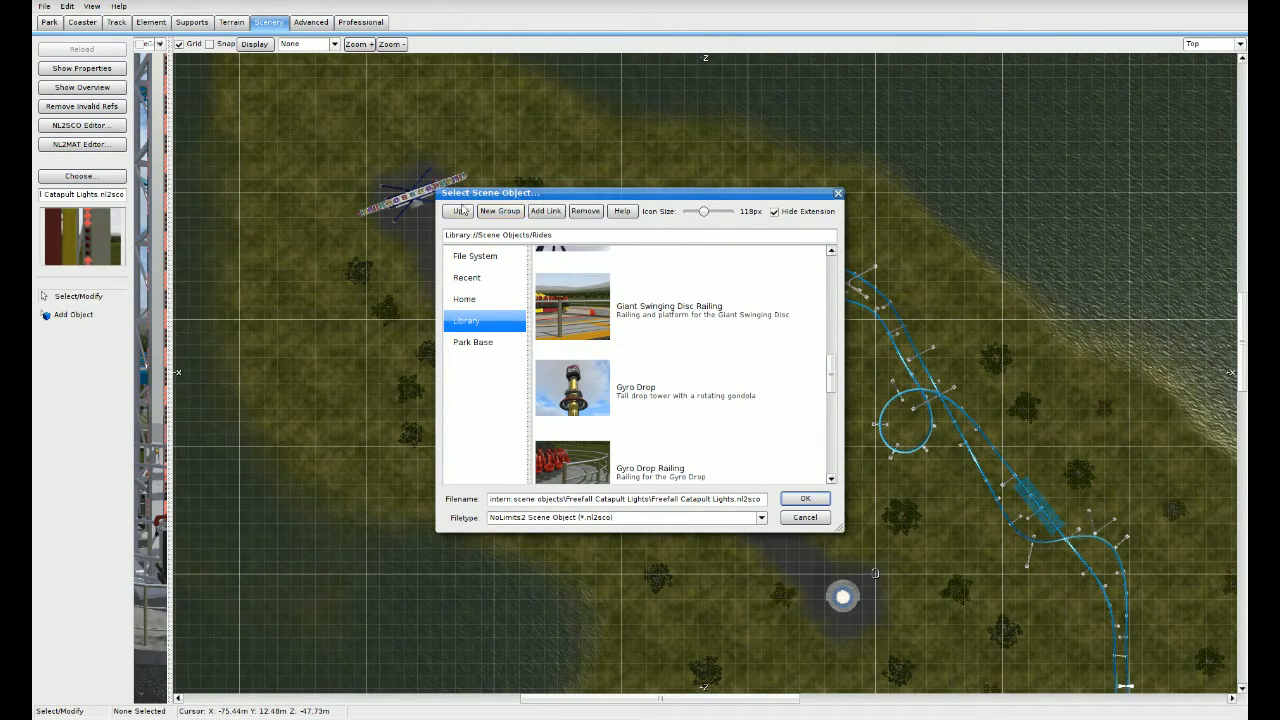
pyautogui.click(460, 212)
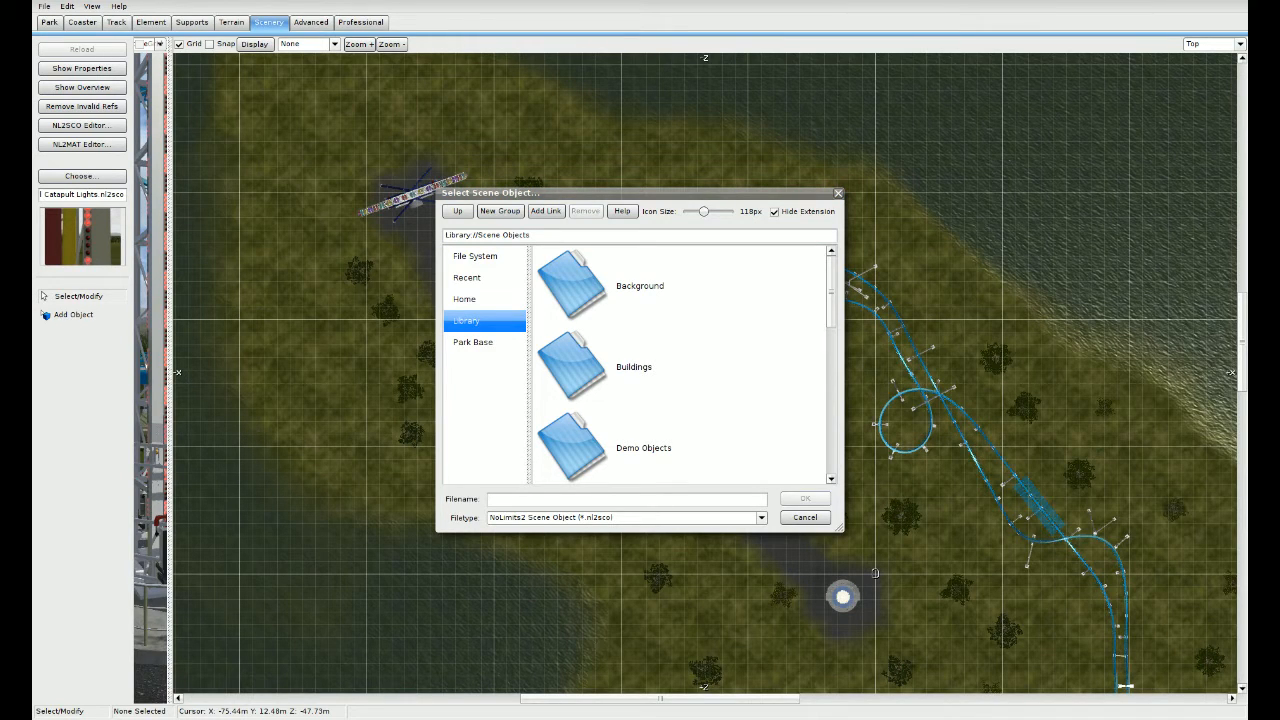
pyautogui.scroll(-4, 634, 366)
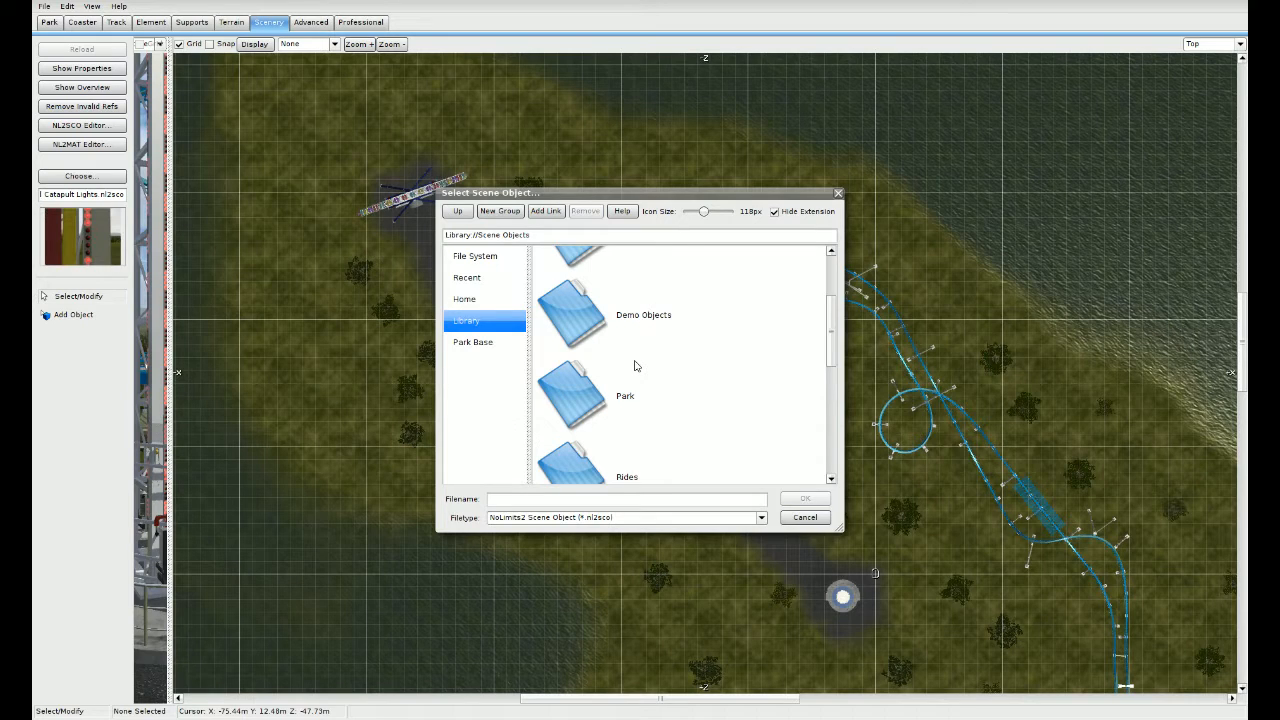
pyautogui.scroll(-5, 634, 366)
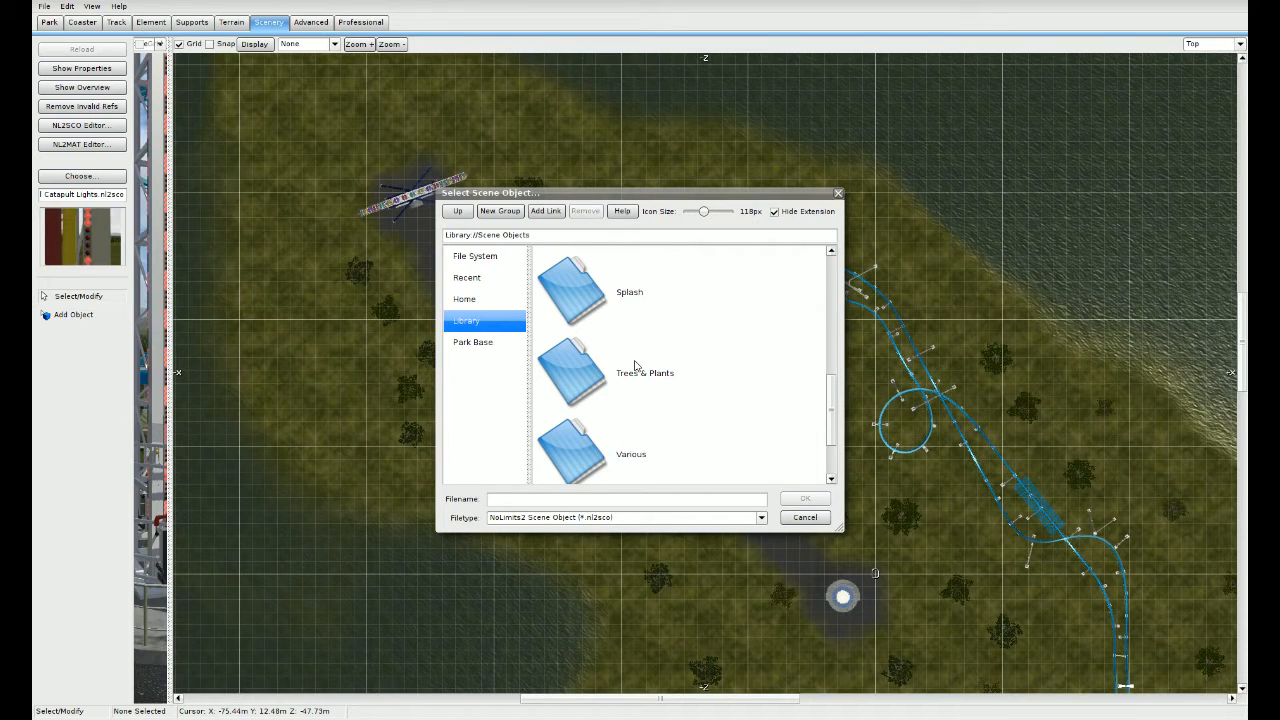
pyautogui.scroll(5, 635, 366)
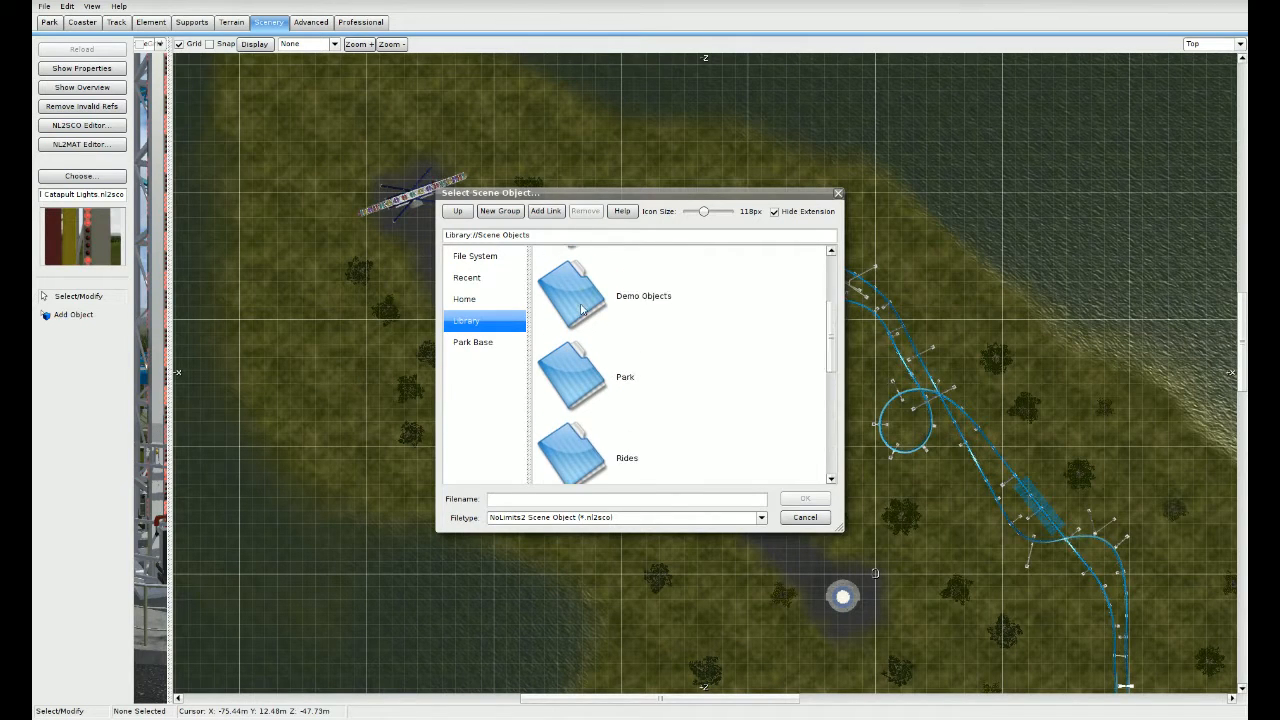
pyautogui.scroll(-6, 581, 310)
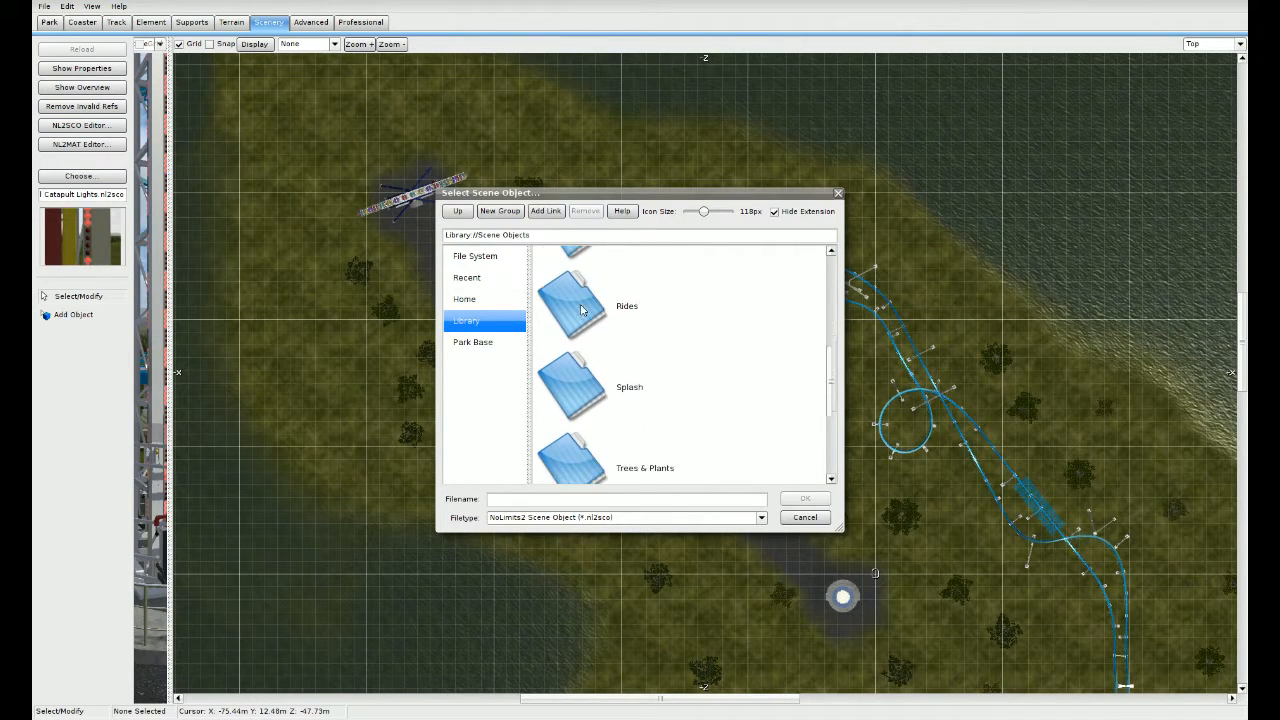
pyautogui.scroll(-1, 581, 310)
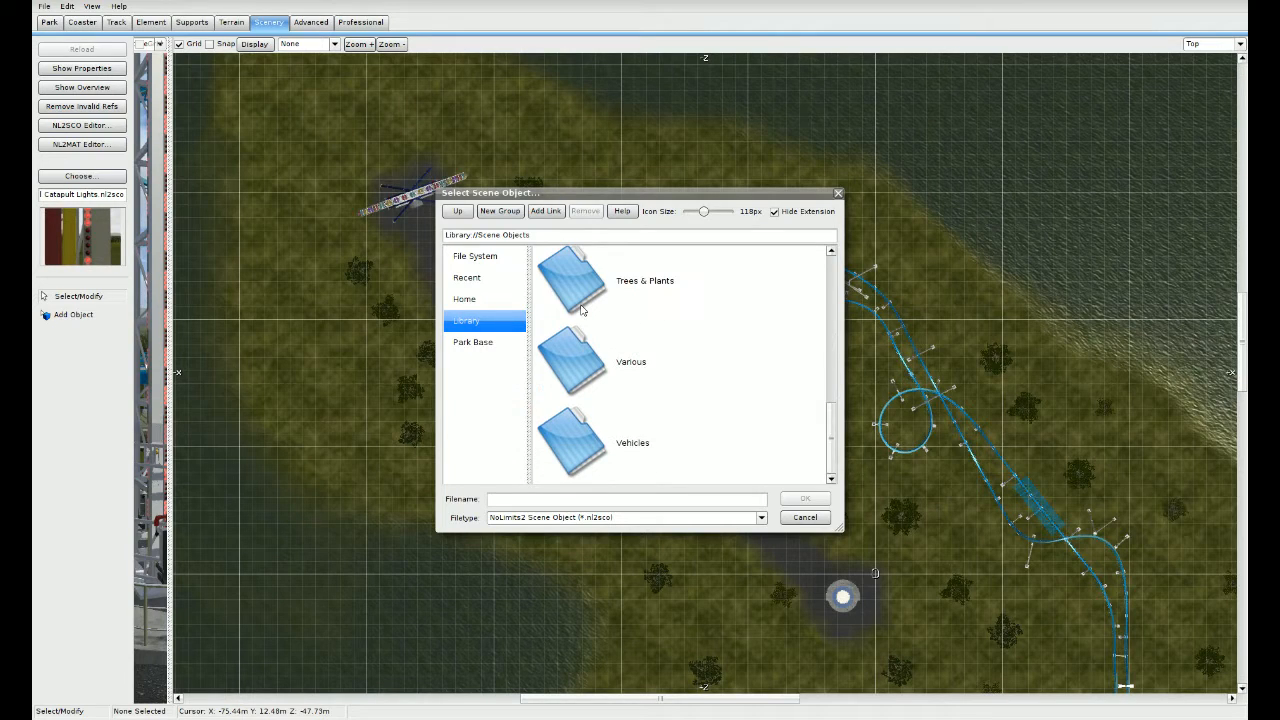
# Step: Look through the scene objects in the Various, Background and Demo Objects groups
pyautogui.doubleClick(583, 366)
pyautogui.click(458, 211)
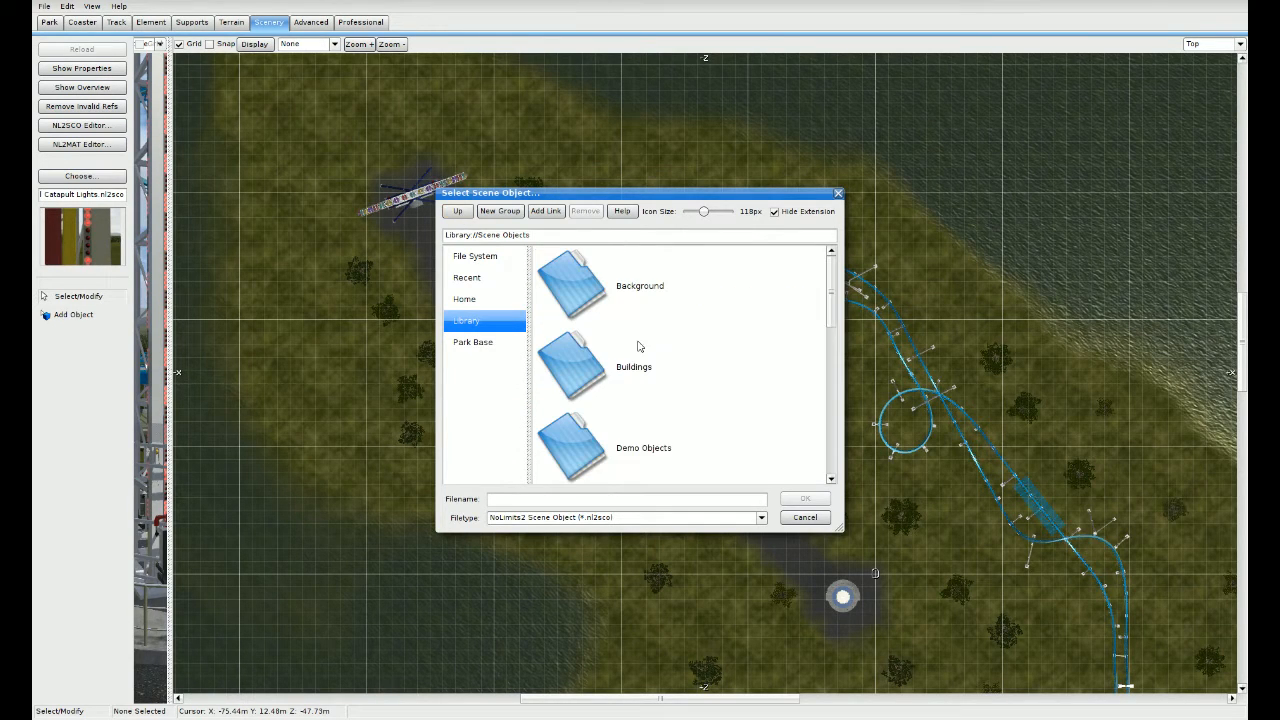
pyautogui.doubleClick(589, 278)
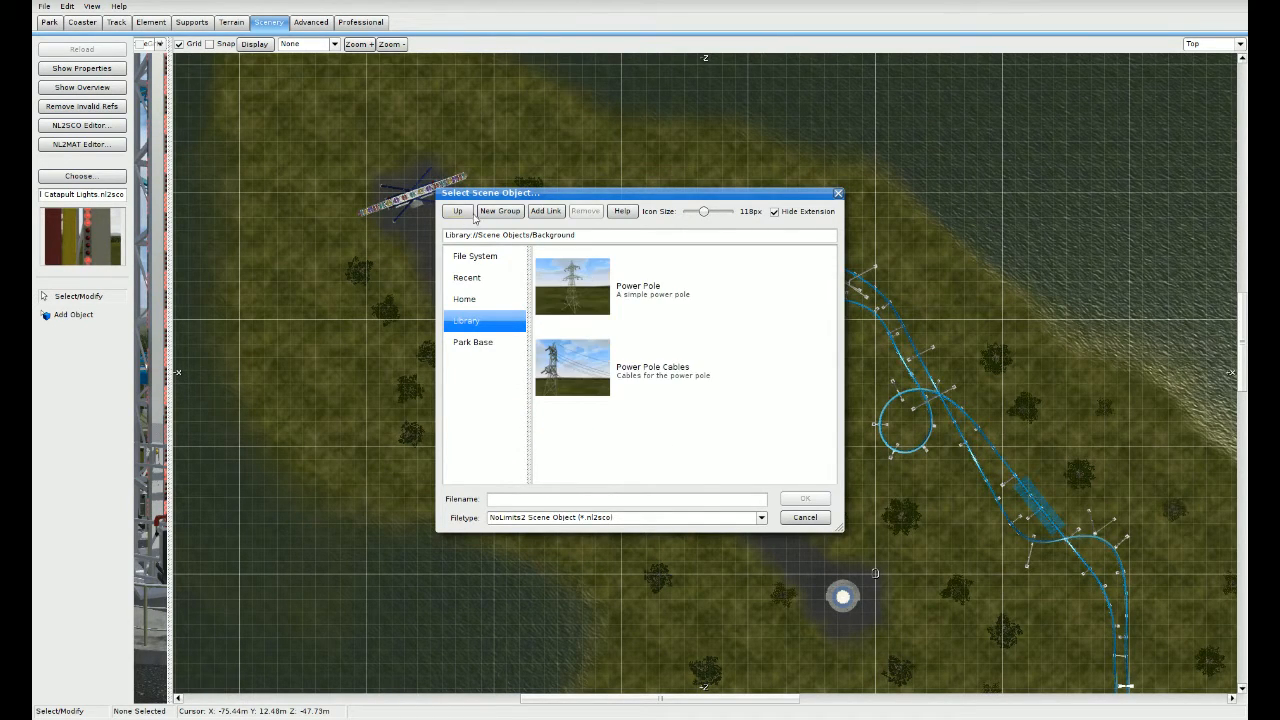
pyautogui.click(458, 212)
pyautogui.scroll(-2, 585, 340)
pyautogui.doubleClick(587, 344)
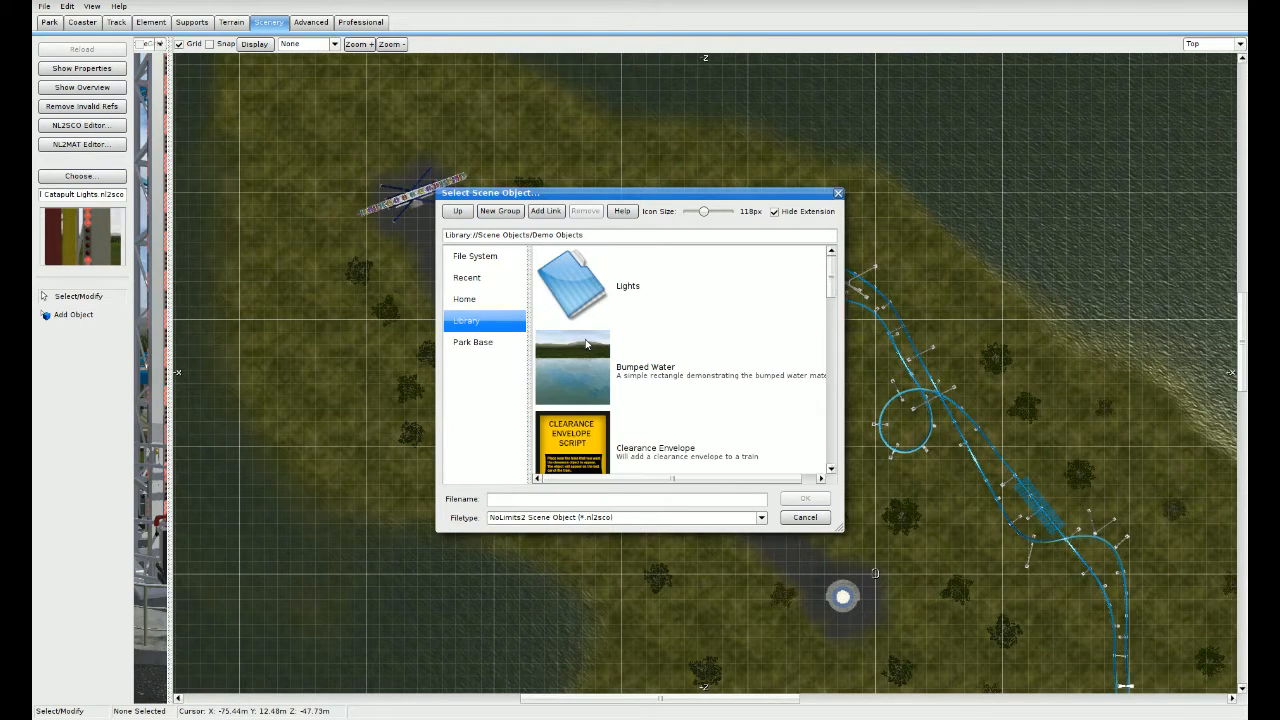
pyautogui.scroll(-8, 587, 344)
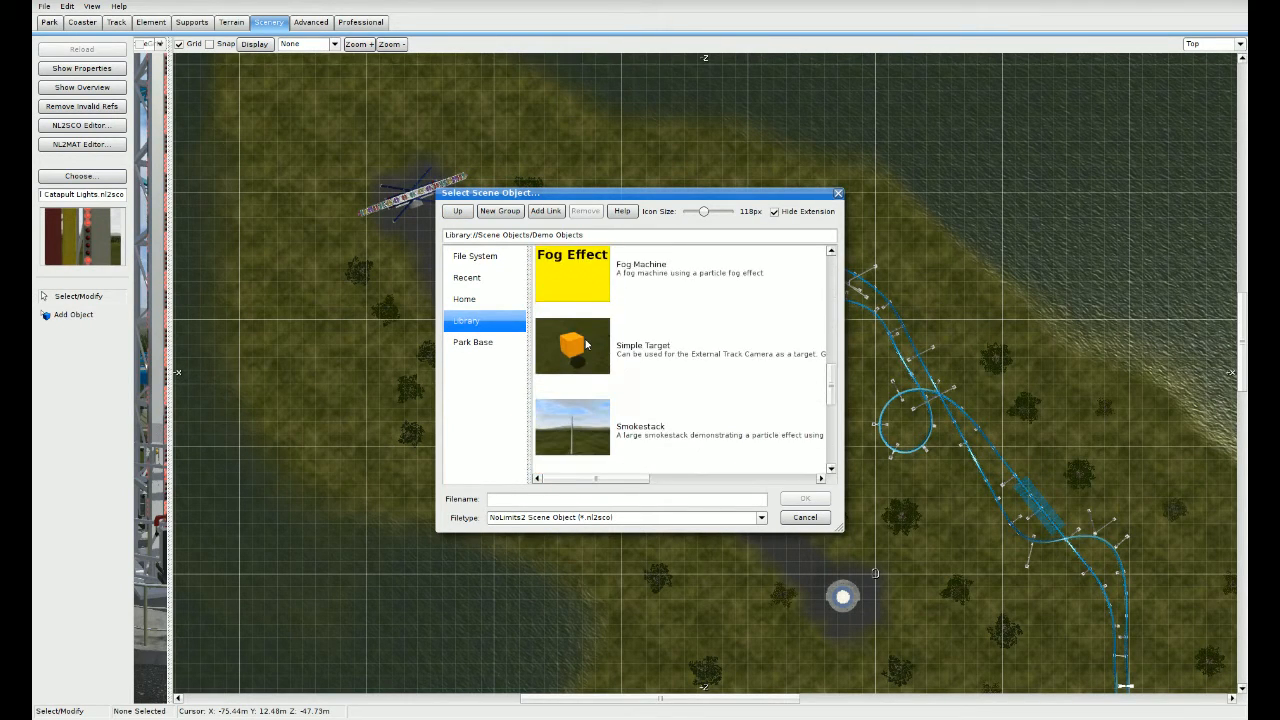
pyautogui.scroll(-6, 587, 344)
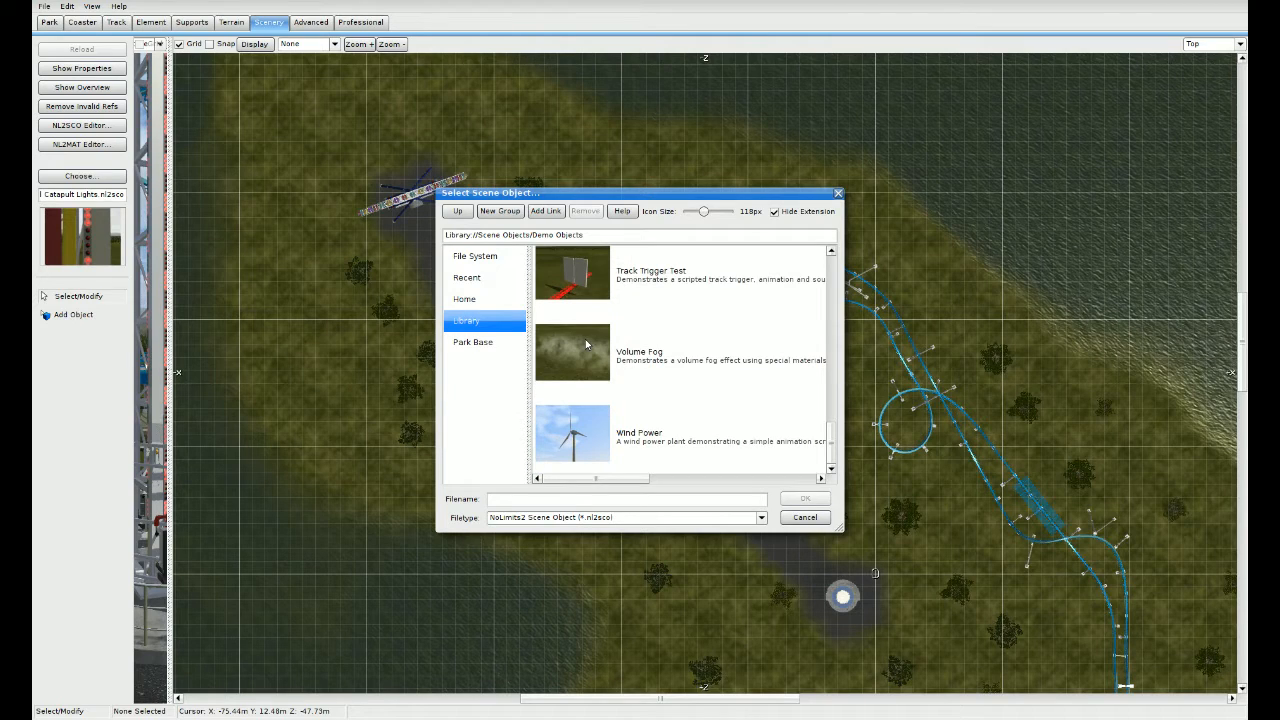
# Step: Choose Trash Can from the Park scene objects and place many of them along the asphalt paths and around the four-legged ride
pyautogui.click(464, 213)
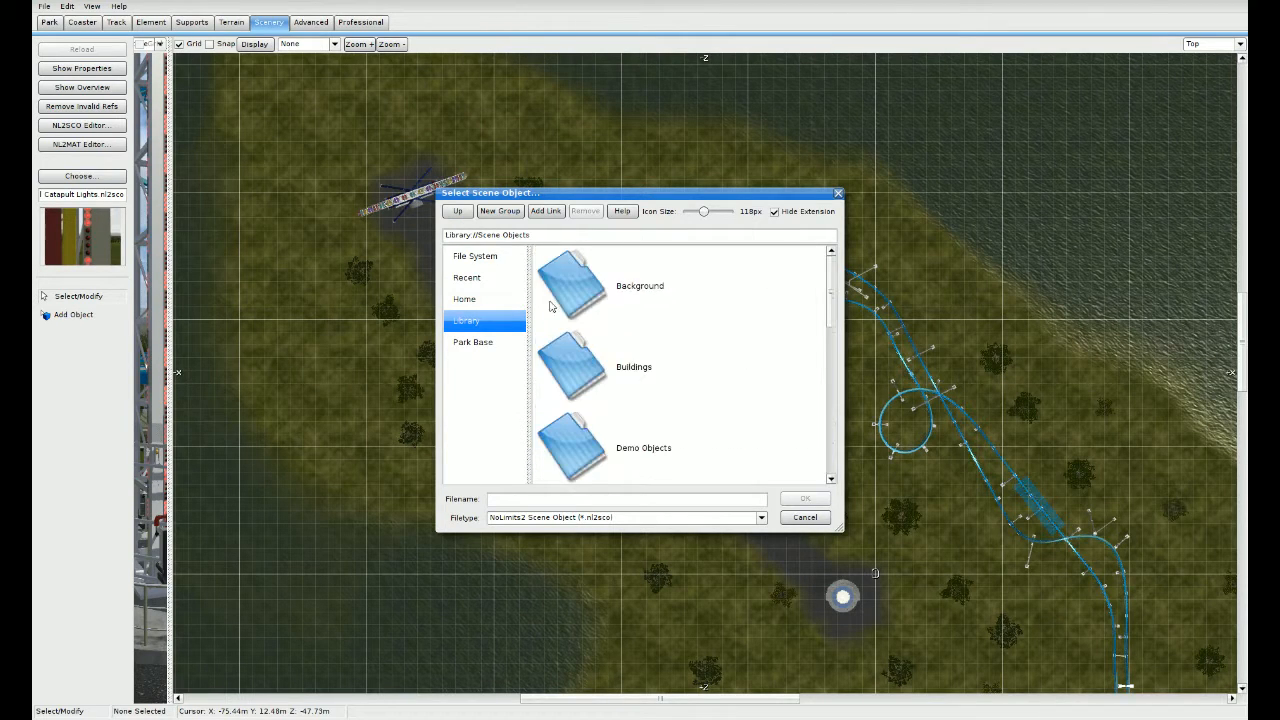
pyautogui.scroll(-2, 600, 399)
pyautogui.doubleClick(600, 399)
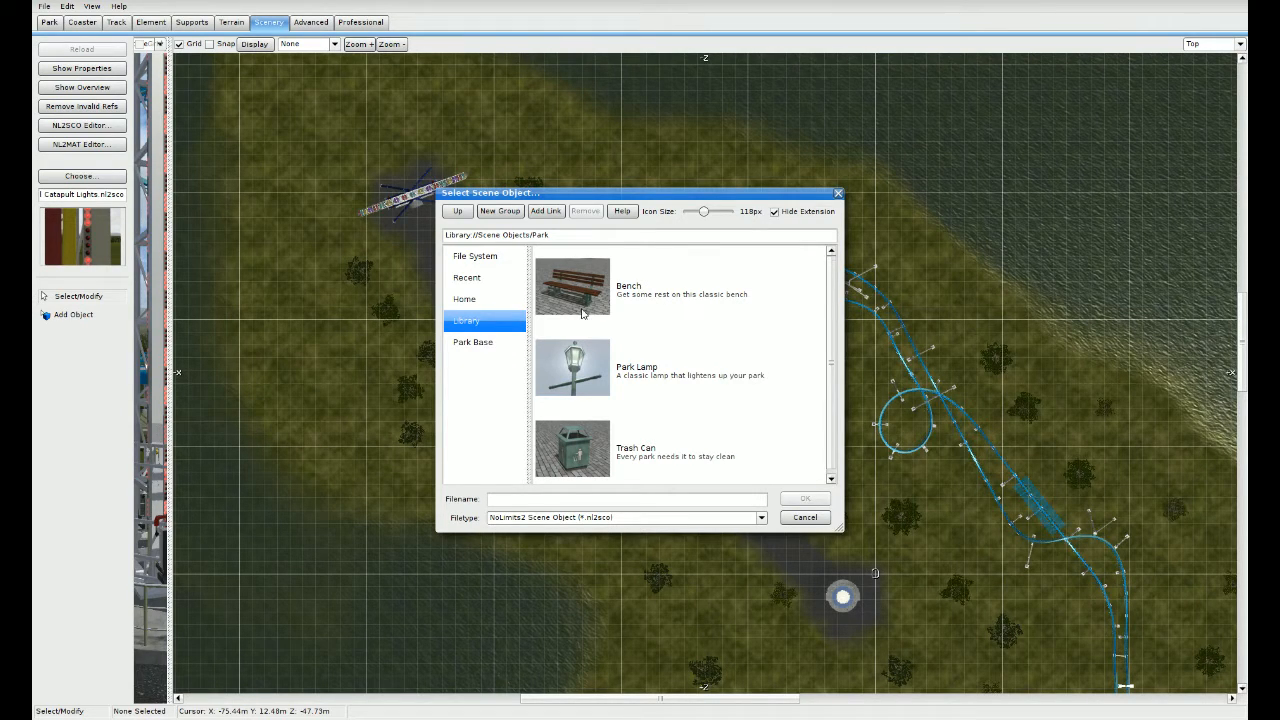
pyautogui.scroll(-1, 580, 313)
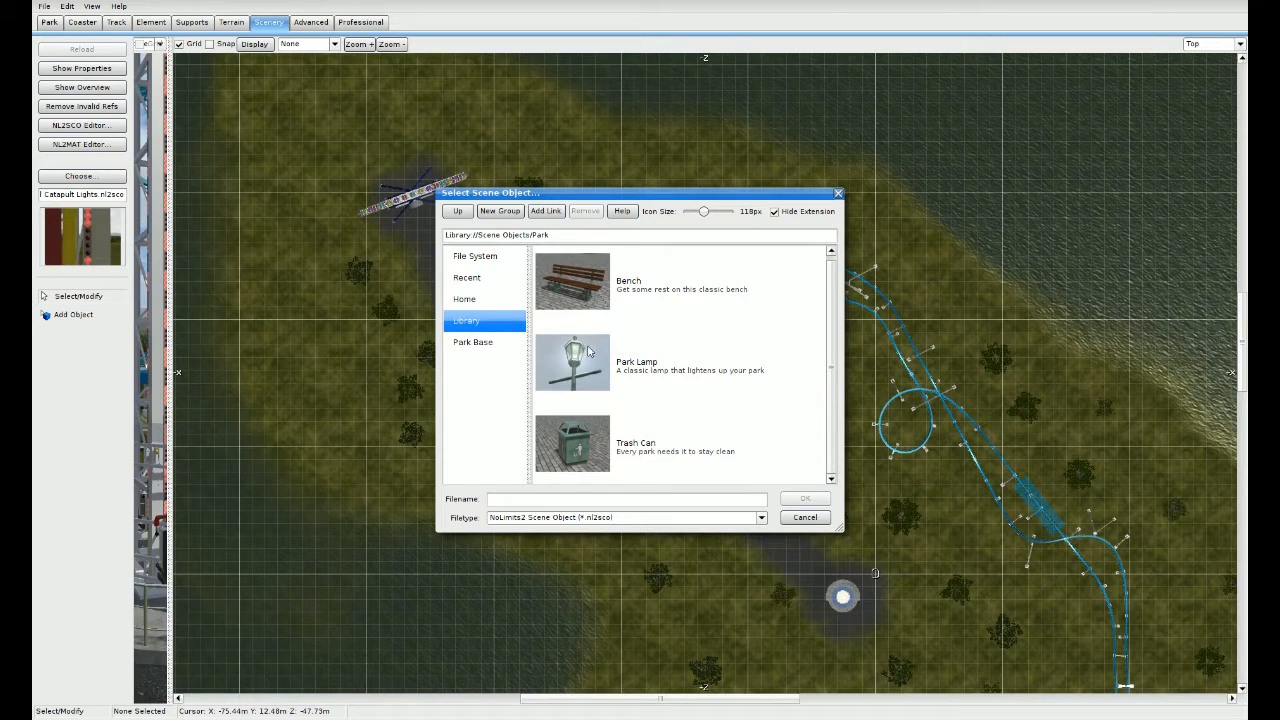
pyautogui.click(591, 432)
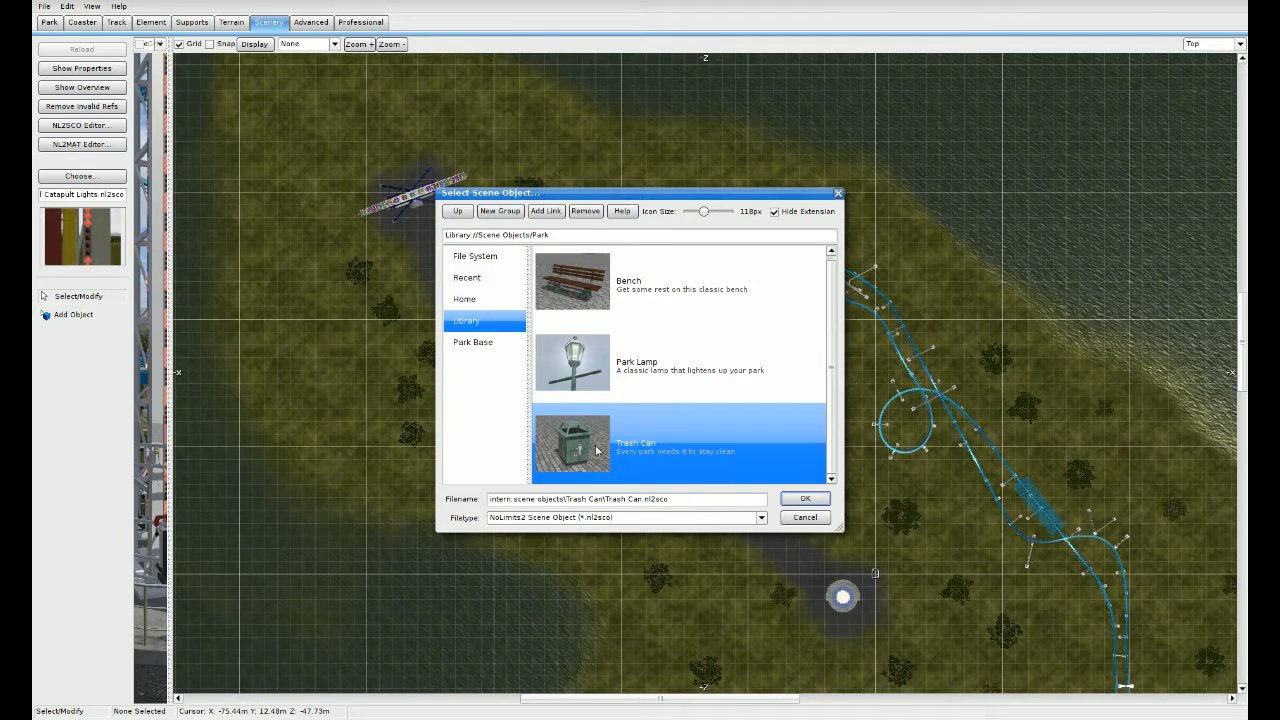
pyautogui.click(805, 498)
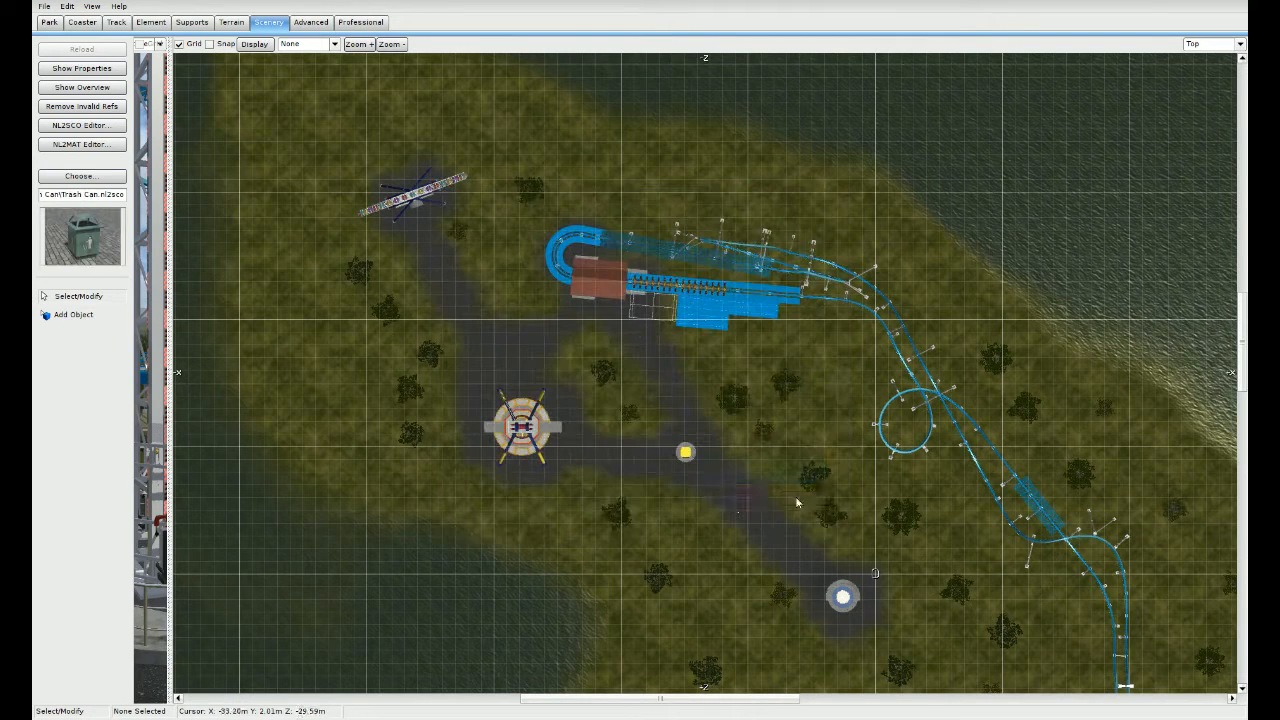
pyautogui.click(100, 314)
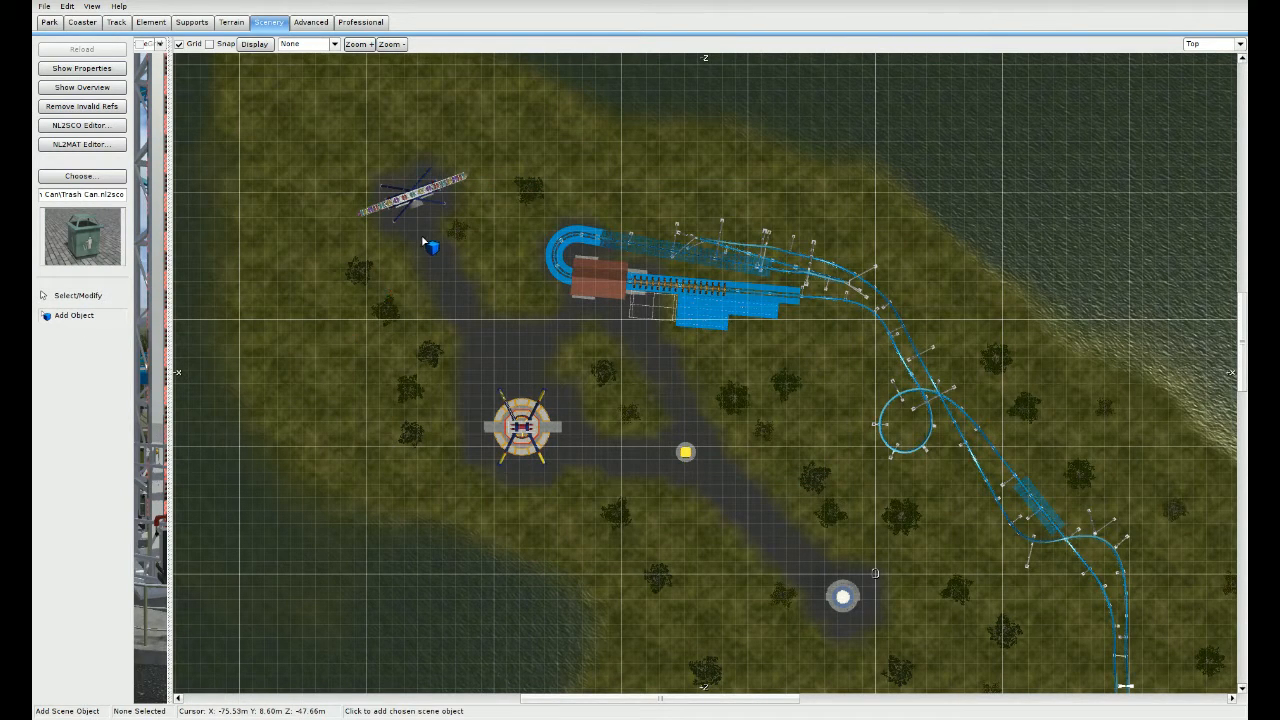
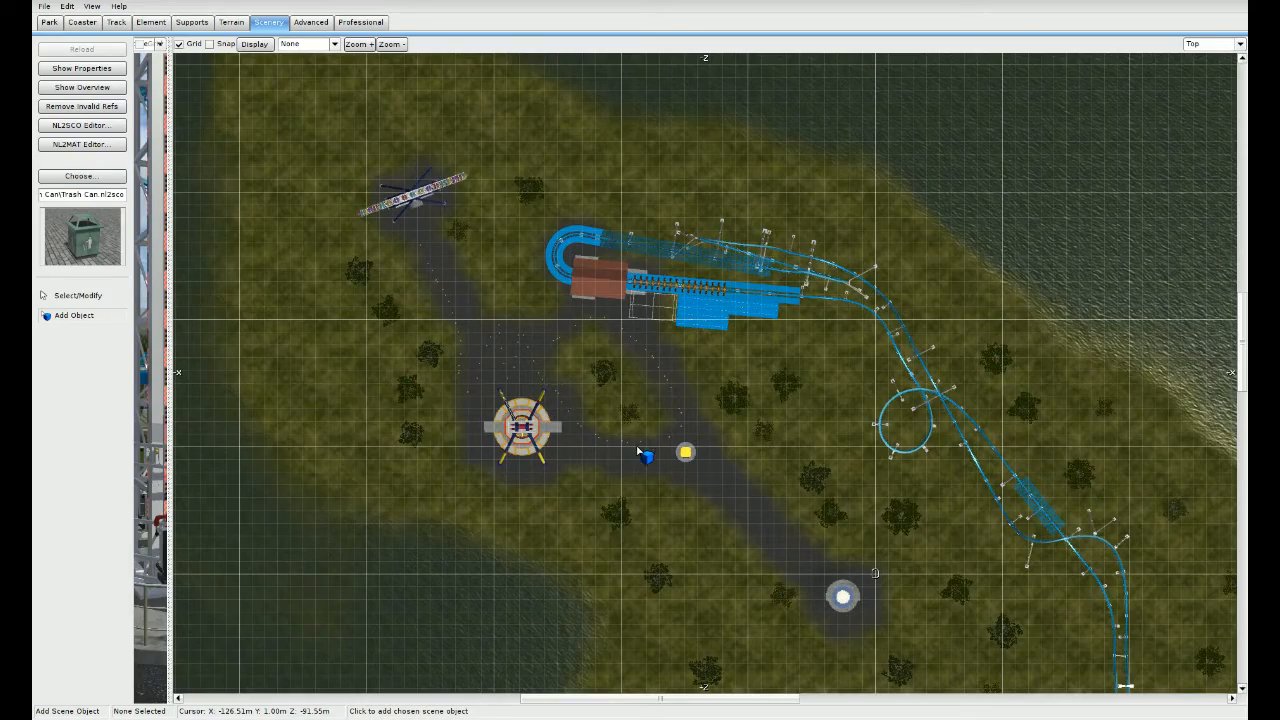
# Step: Inspect the placed trash cans in the perspective view, from the Freefall Catapult past the station to the Ferris wheel
pyautogui.moveTo(168, 330); pyautogui.dragTo(1117, 330)
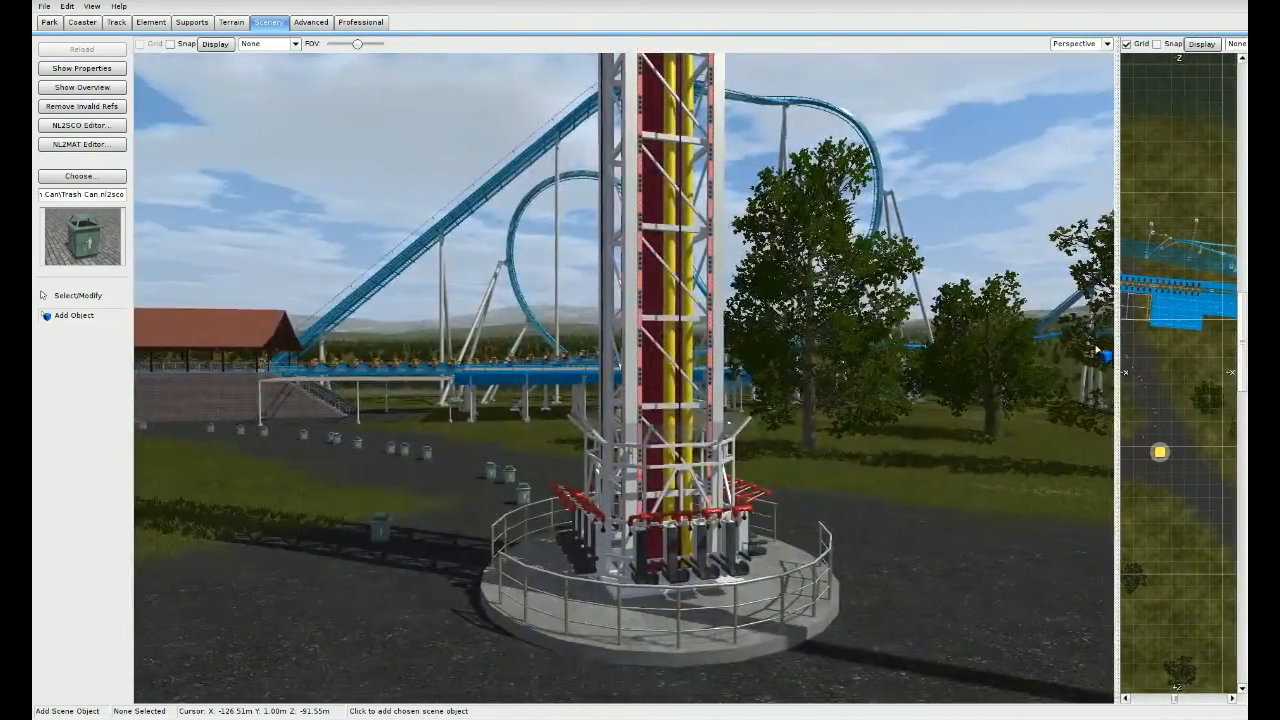
pyautogui.press('w')
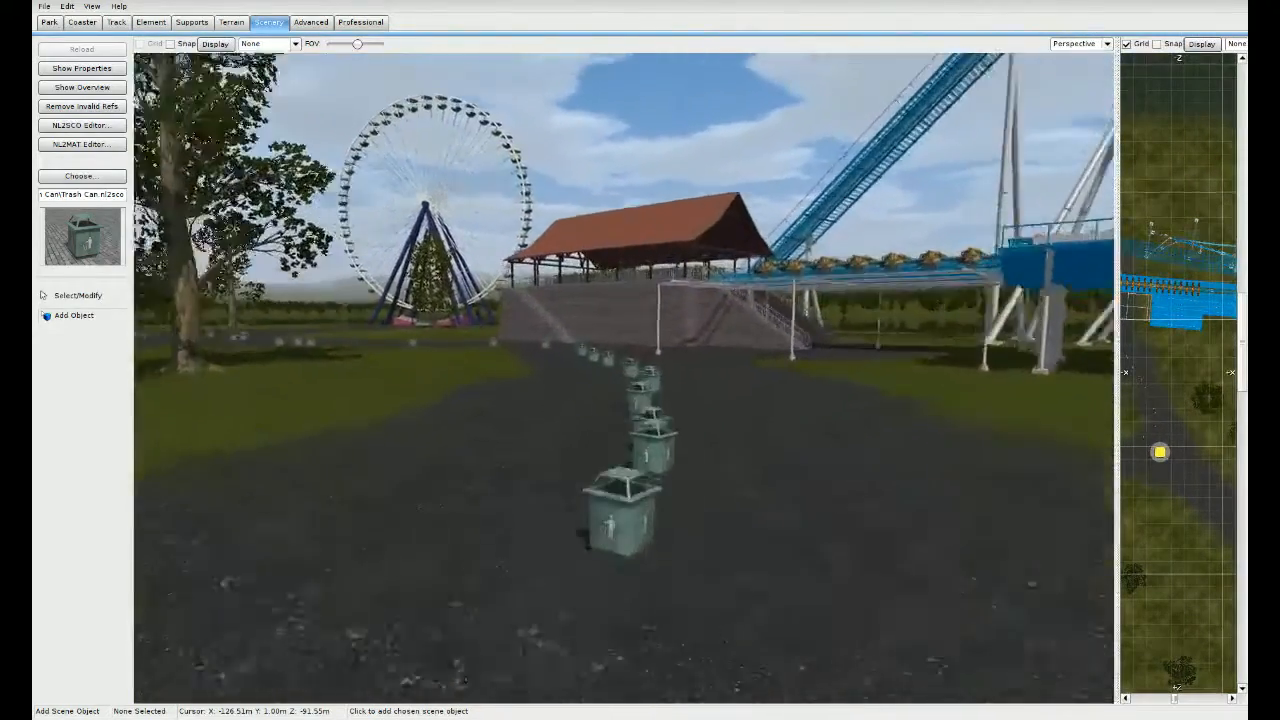
pyautogui.press('w')
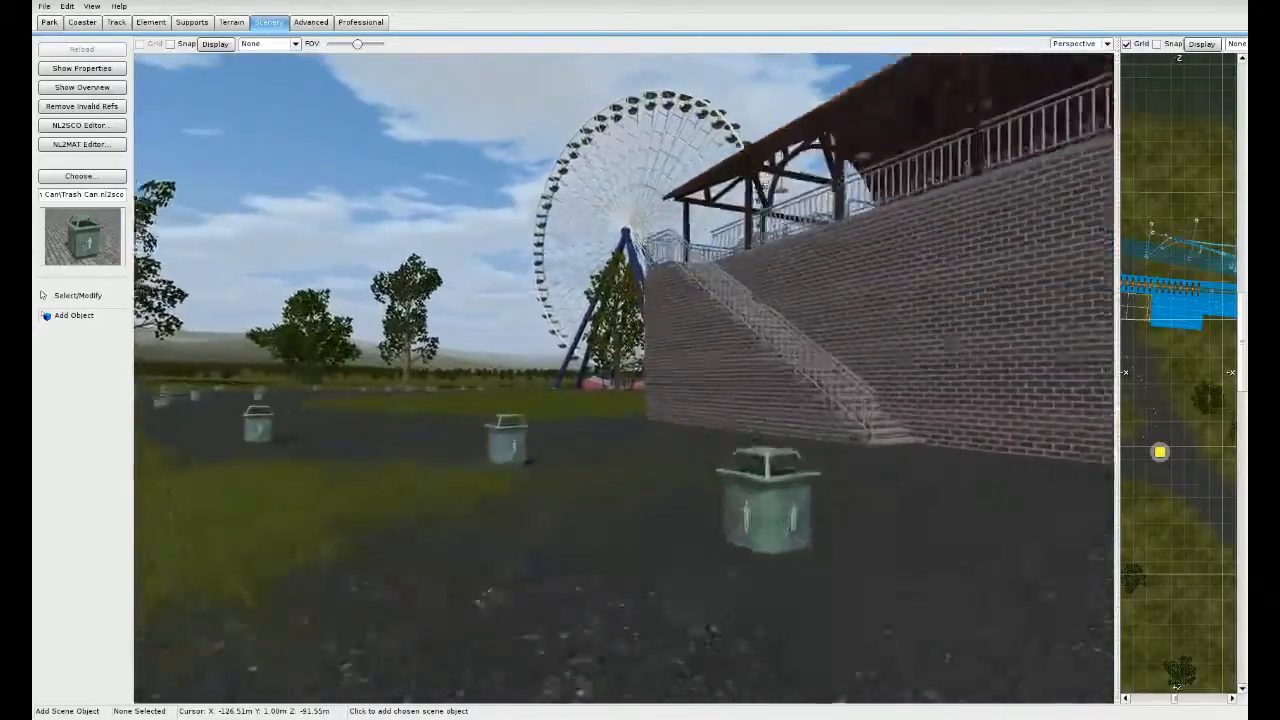
pyautogui.press('w')
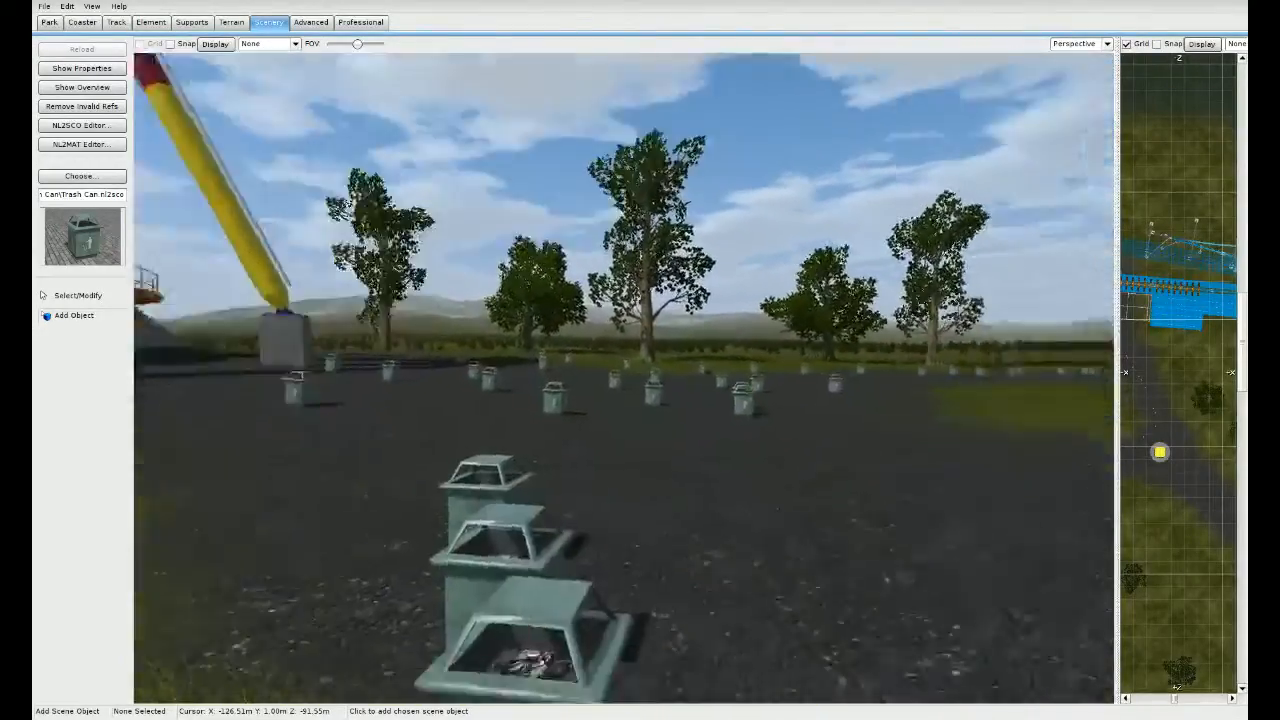
pyautogui.press('w')
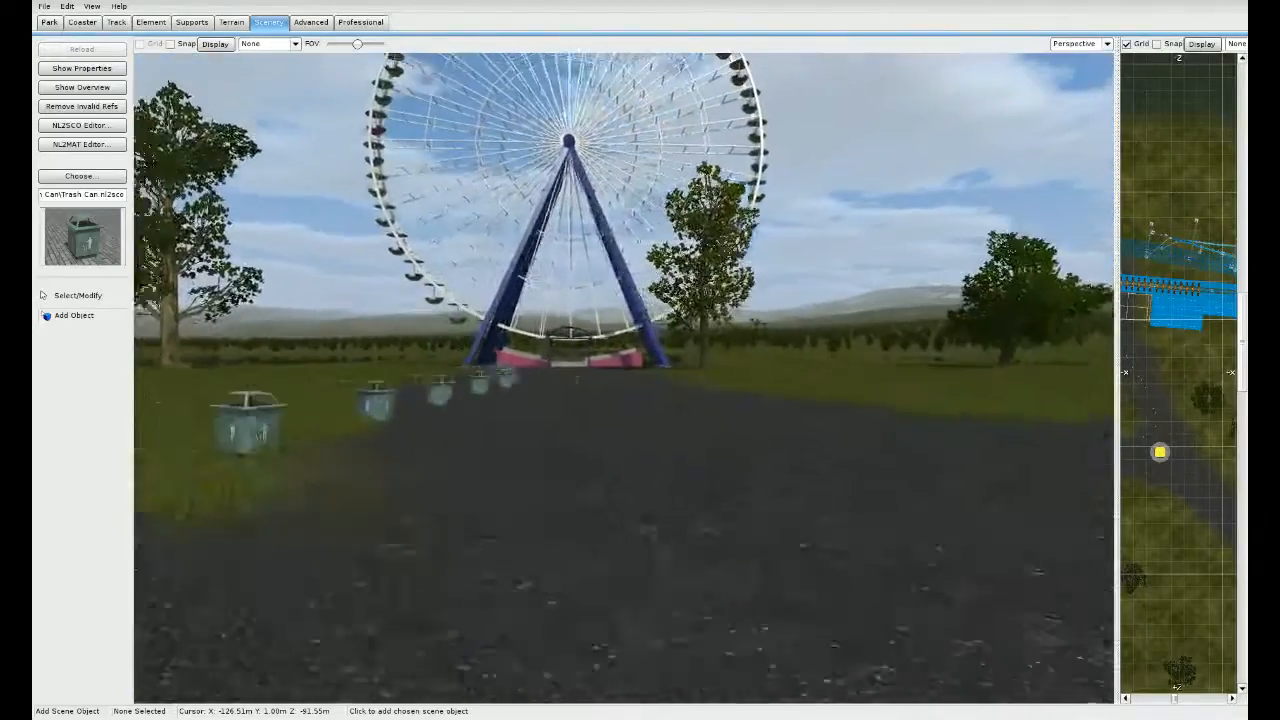
pyautogui.press('s')
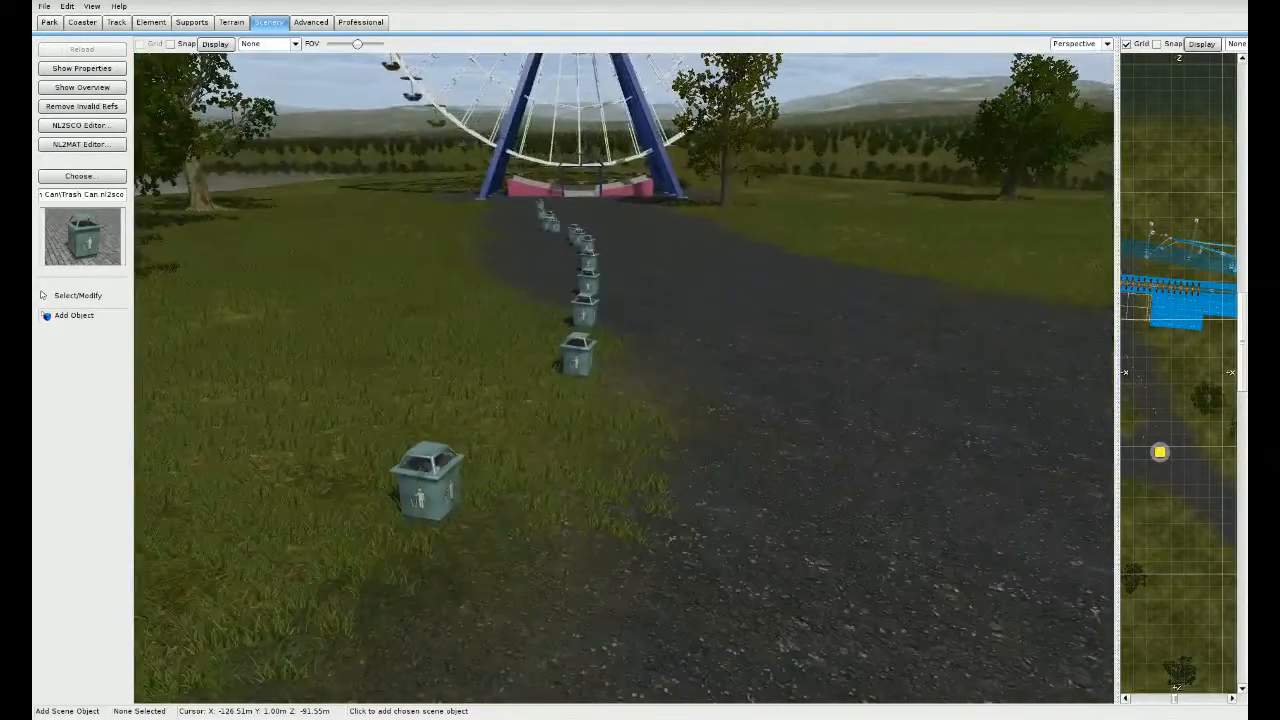
# Step: Choose the Bench scene object and place one on the asphalt path between the coaster station and the Freefall Catapult
pyautogui.moveTo(1117, 248); pyautogui.dragTo(253, 298)
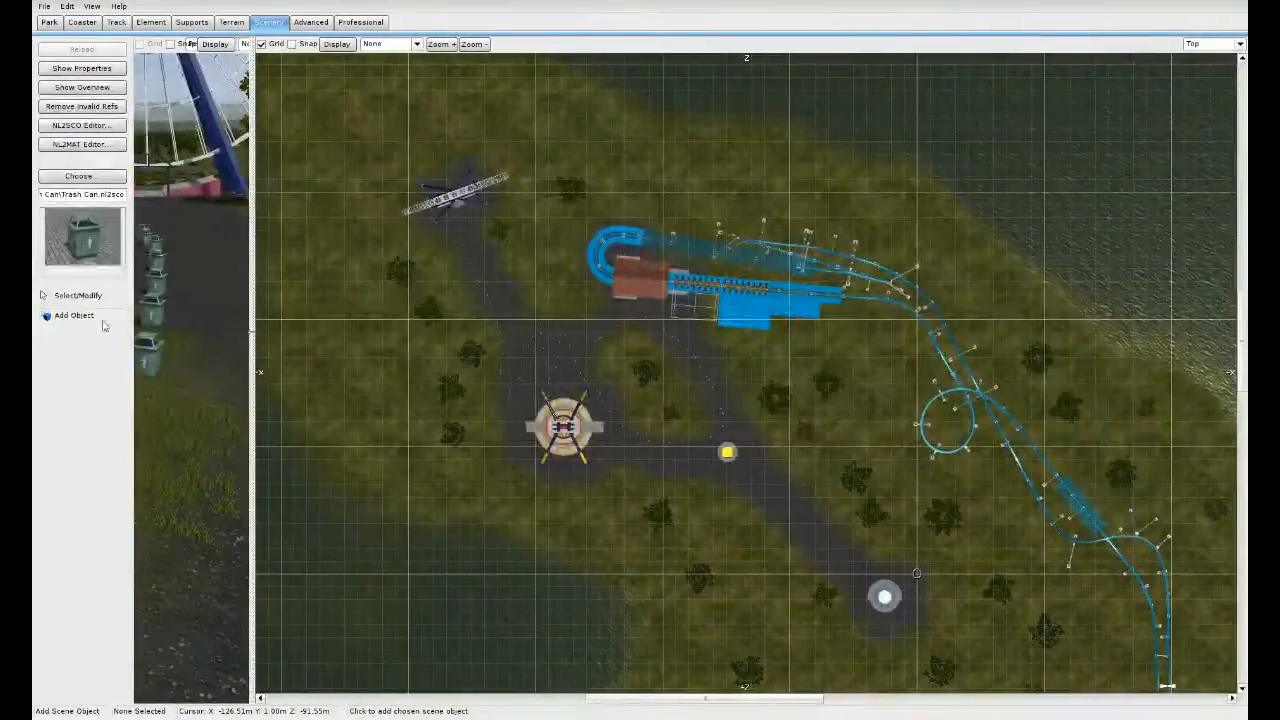
pyautogui.click(84, 177)
pyautogui.click(592, 283)
pyautogui.click(805, 498)
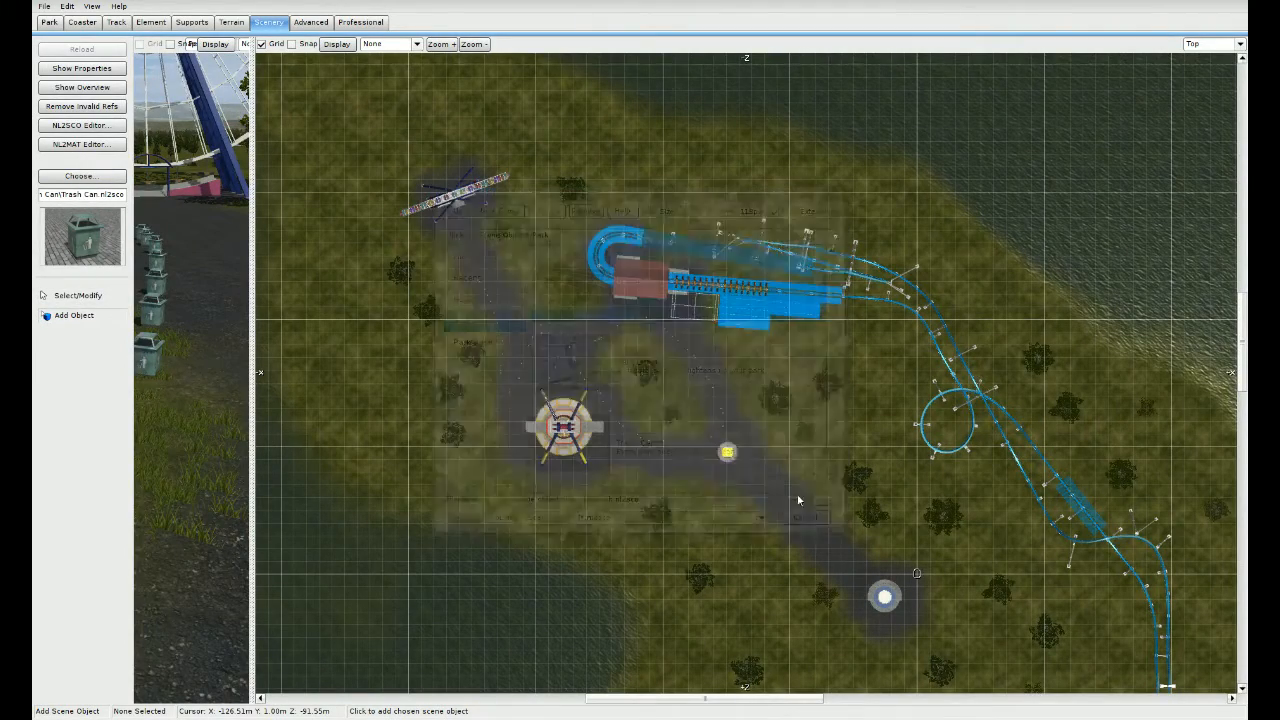
pyautogui.scroll(6, 705, 456)
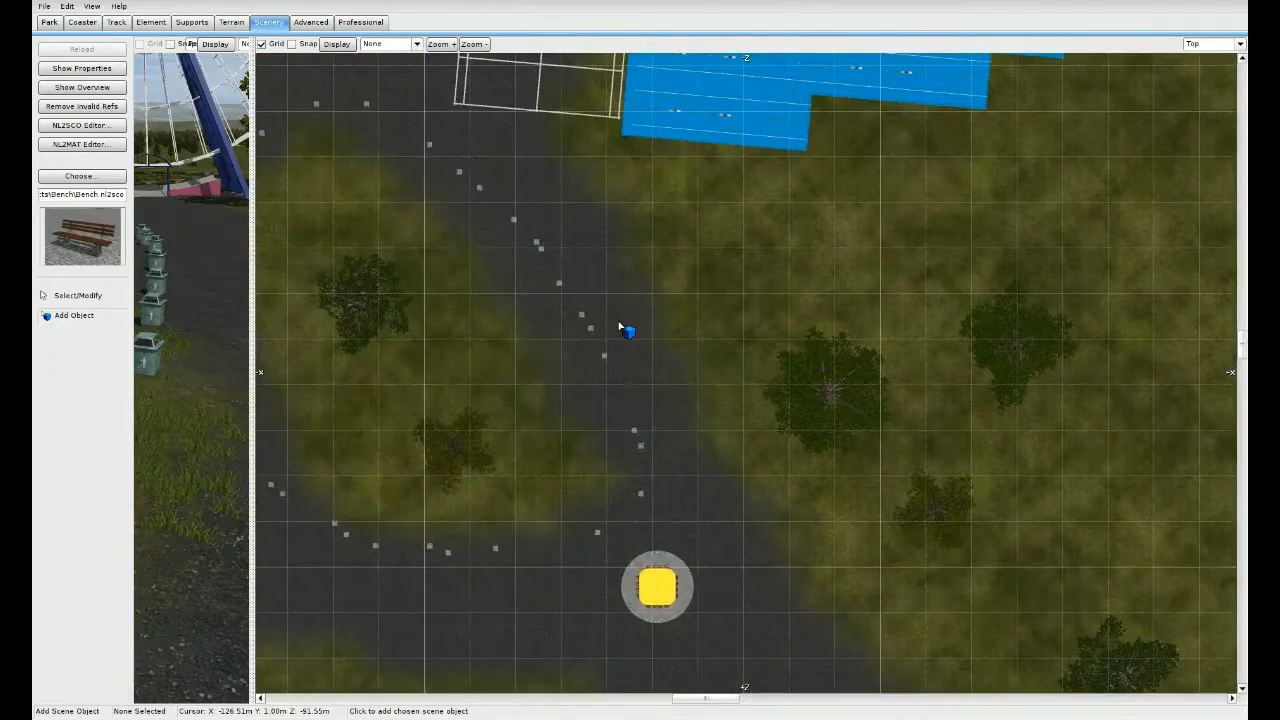
pyautogui.click(628, 298)
pyautogui.rightClick(638, 328)
pyautogui.click(631, 300)
# Step: Rotate the bench so it runs parallel to the diagonal path edge, and deselect it
pyautogui.scroll(4, 720, 370)
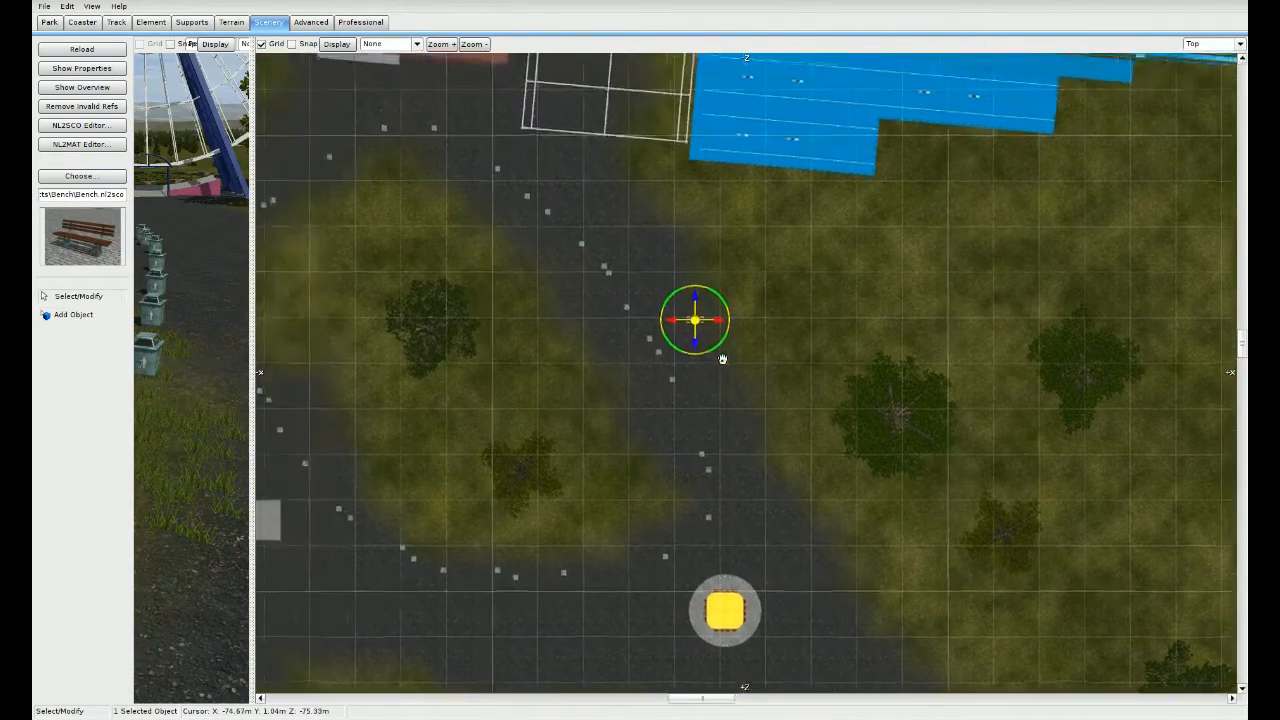
pyautogui.moveTo(717, 413); pyautogui.dragTo(719, 416, button='right')
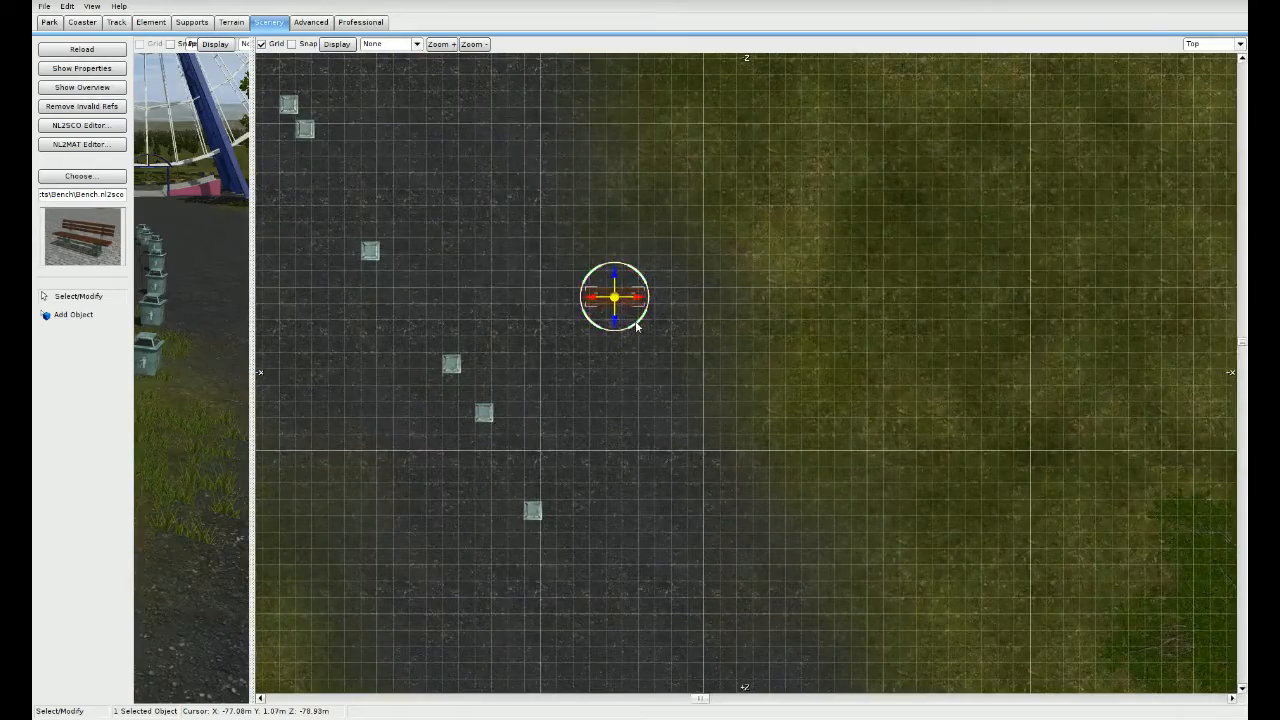
pyautogui.moveTo(636, 321); pyautogui.dragTo(515, 372)
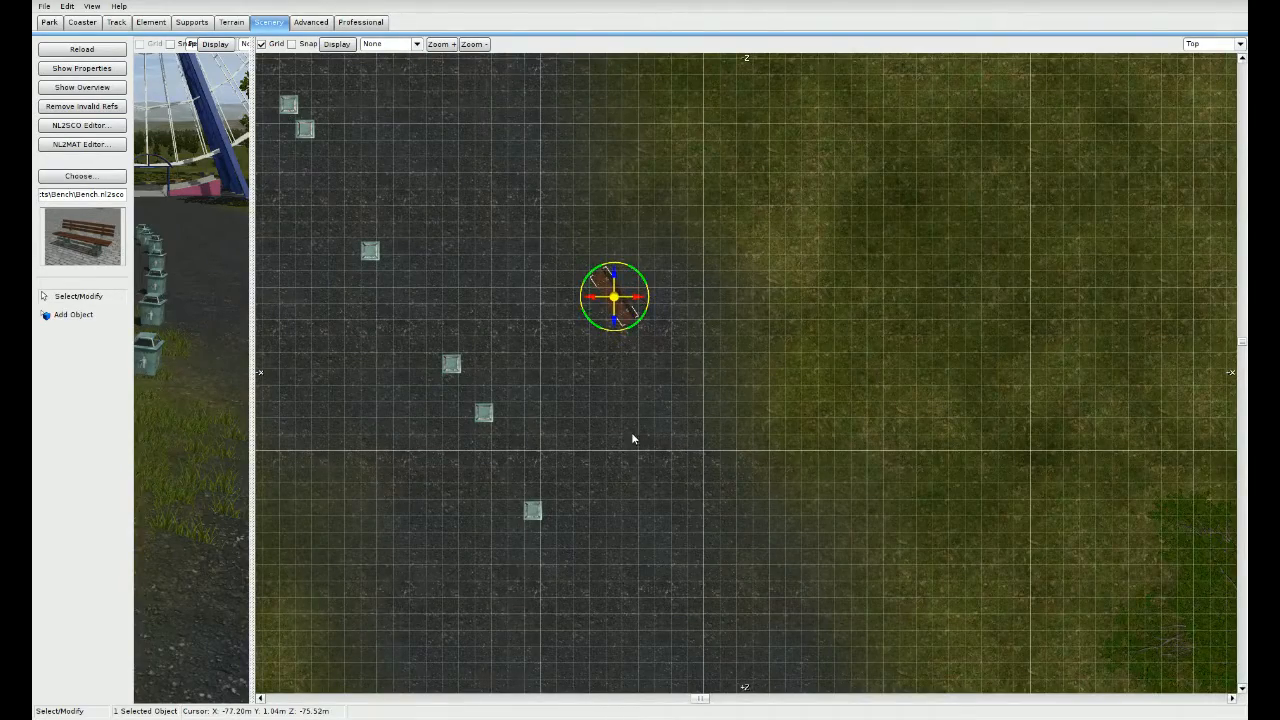
pyautogui.moveTo(631, 433); pyautogui.dragTo(744, 419, button='right')
pyautogui.click(587, 344)
# Step: Check the bench's orientation on the path from the front in the perspective view
pyautogui.moveTo(252, 309); pyautogui.dragTo(1085, 311)
pyautogui.moveTo(820, 330); pyautogui.dragTo(632, 410, button='right')
pyautogui.press('w')
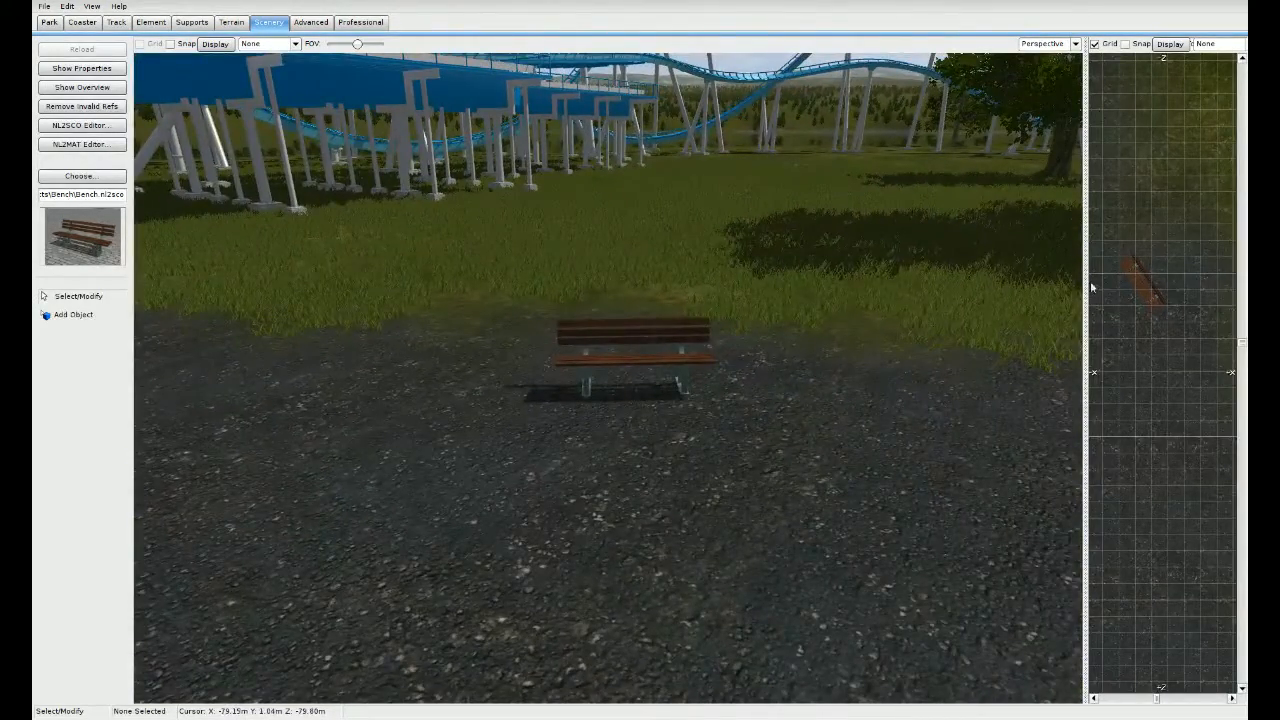
# Step: Enlarge the top view of the path around the bench and open the scene object chooser
pyautogui.moveTo(1086, 289); pyautogui.dragTo(245, 336)
pyautogui.scroll(-4, 511, 345)
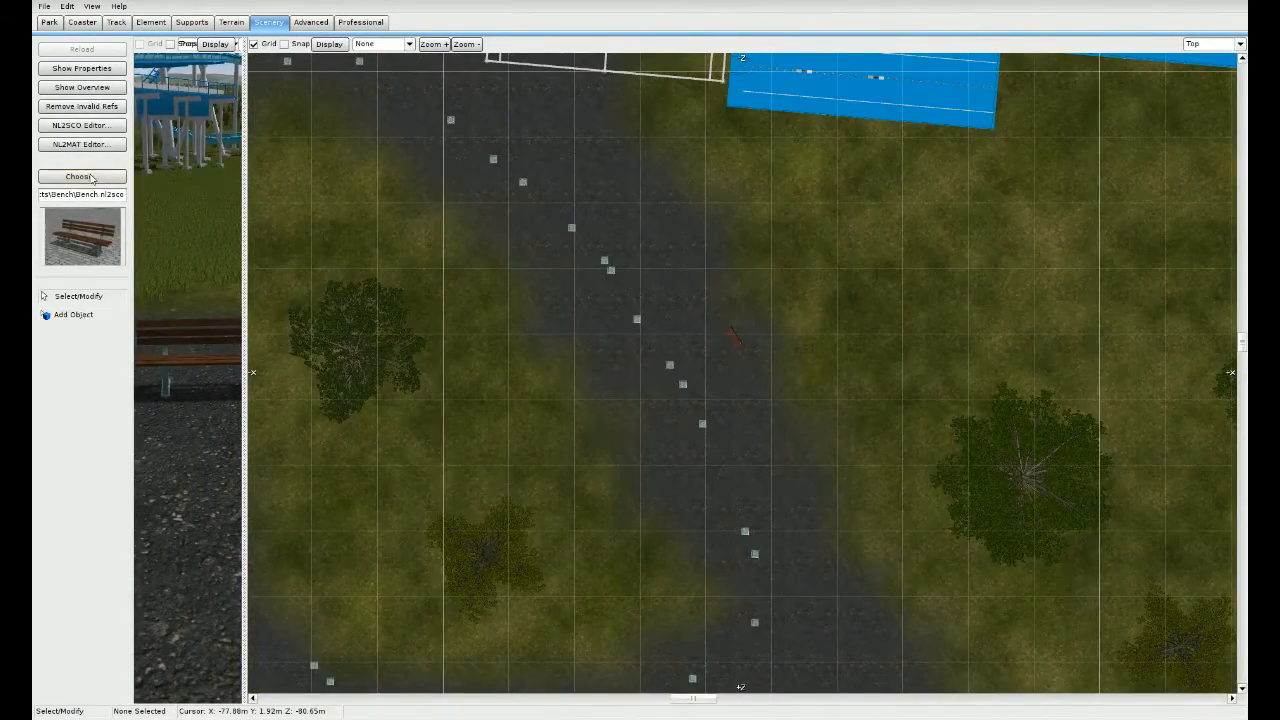
pyautogui.click(82, 176)
pyautogui.scroll(-1, 650, 376)
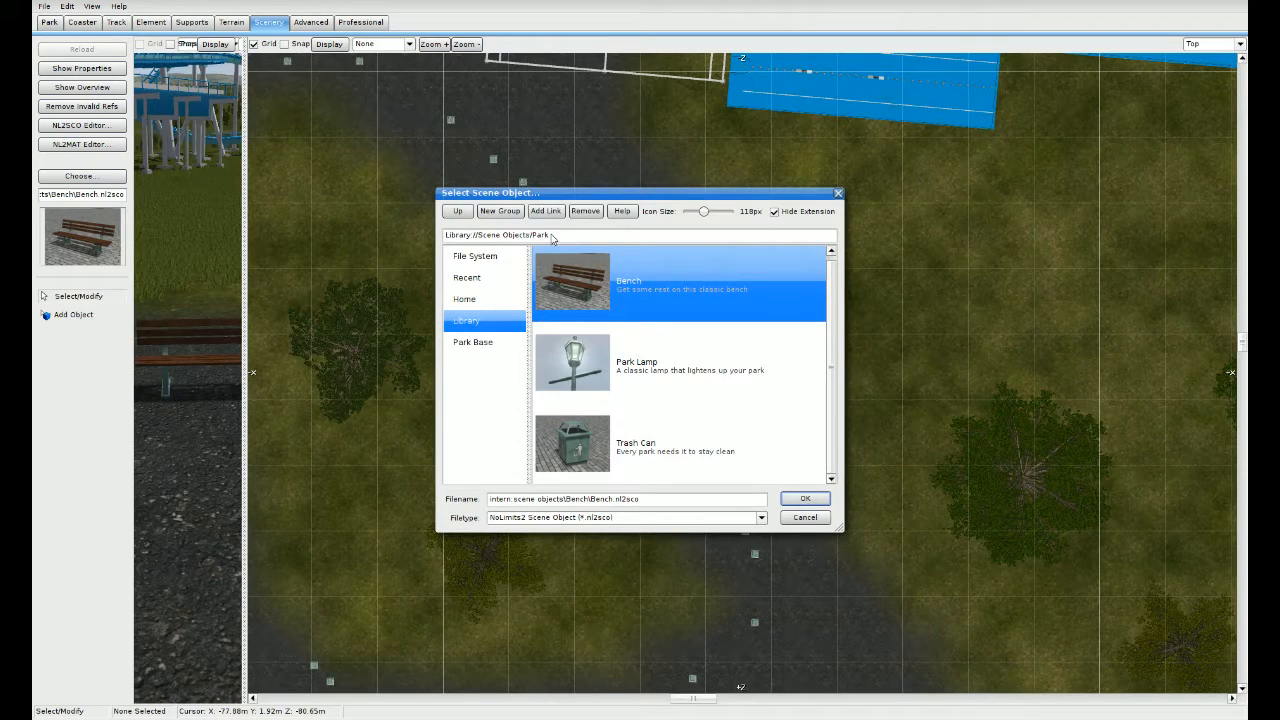
# Step: Browse the Scene Objects groups and the top-level library groups for further scenery categories
pyautogui.click(458, 212)
pyautogui.scroll(-10, 612, 368)
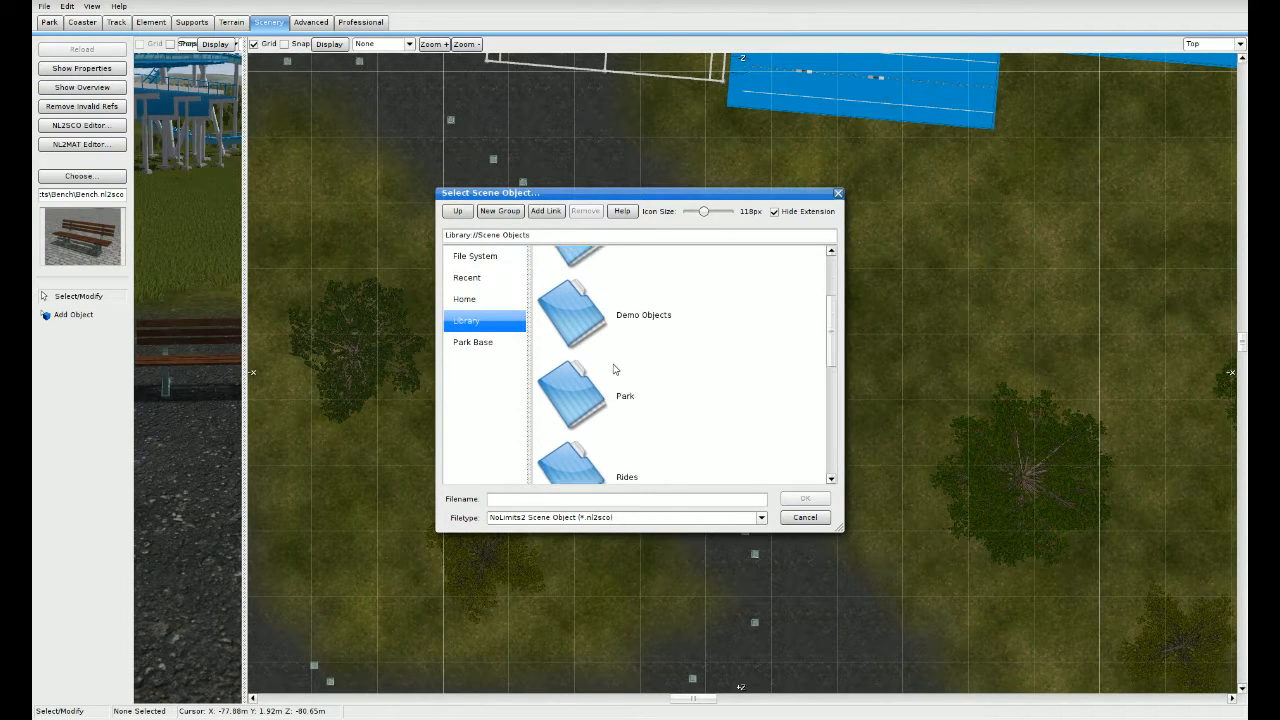
pyautogui.scroll(10, 612, 368)
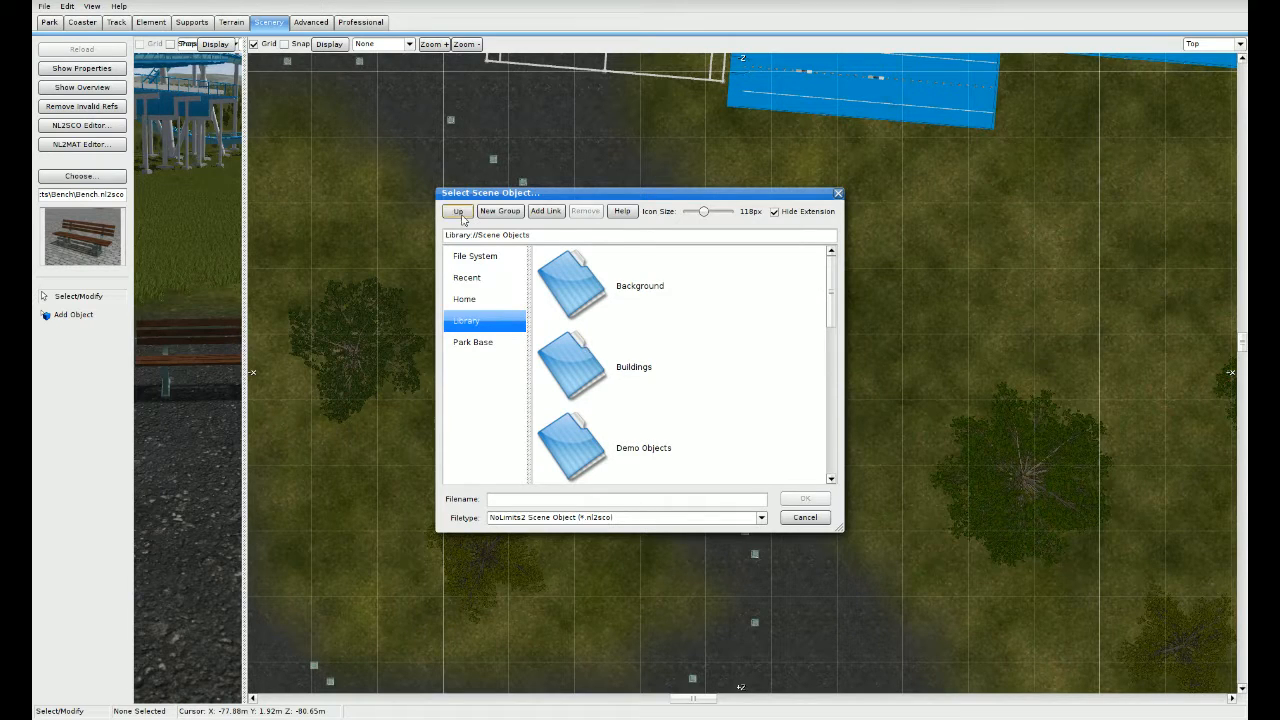
pyautogui.click(460, 212)
pyautogui.scroll(-4, 616, 324)
pyautogui.scroll(-6, 614, 327)
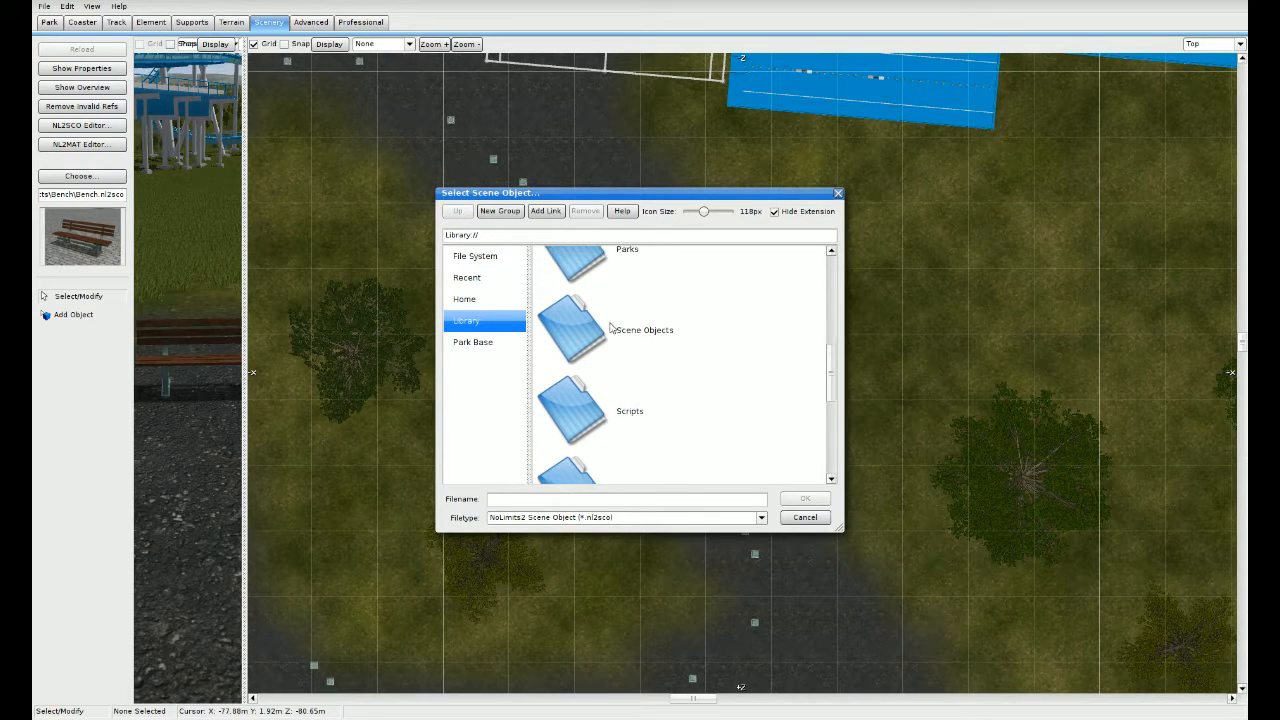
pyautogui.scroll(10, 598, 330)
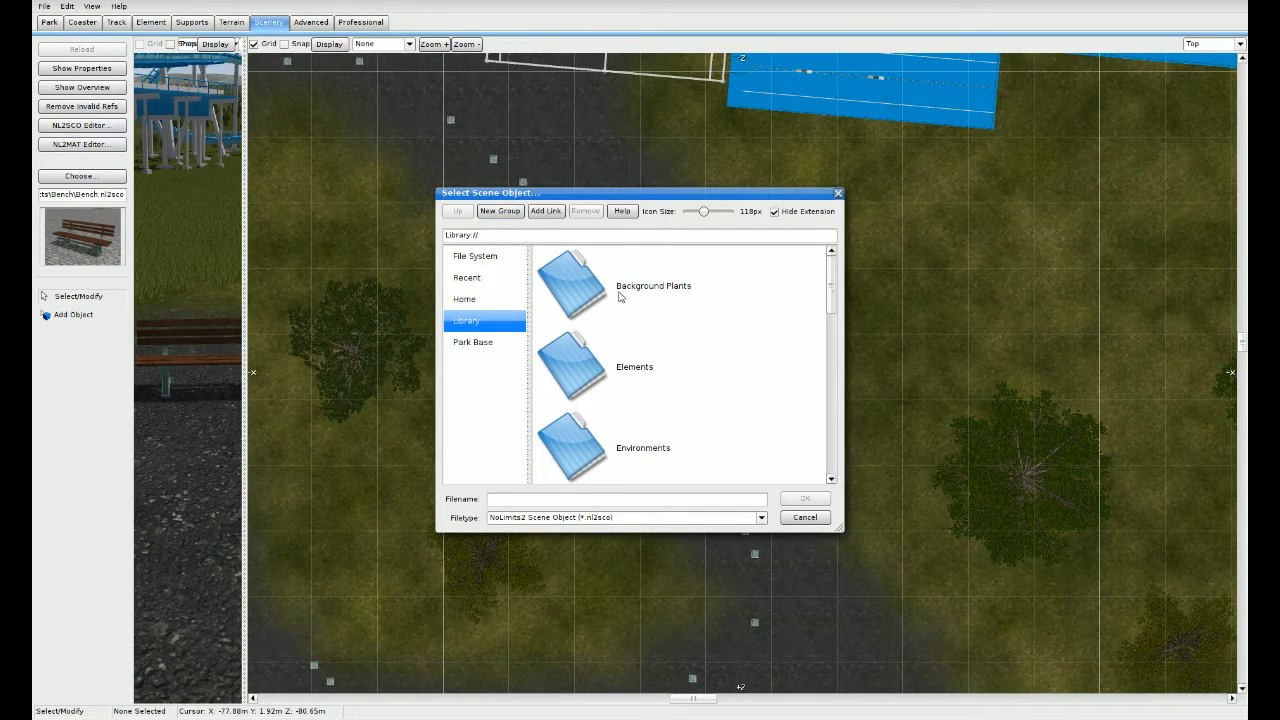
pyautogui.scroll(-2, 600, 320)
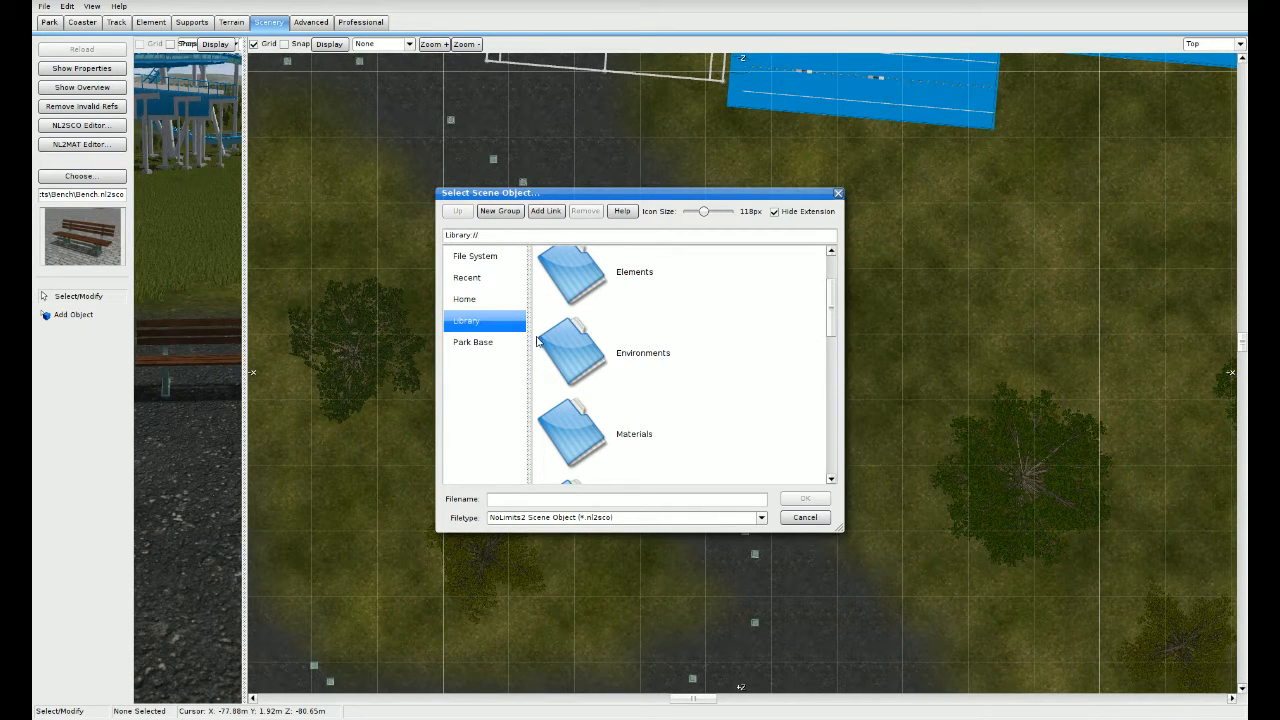
pyautogui.scroll(-5, 606, 355)
pyautogui.scroll(-2, 603, 356)
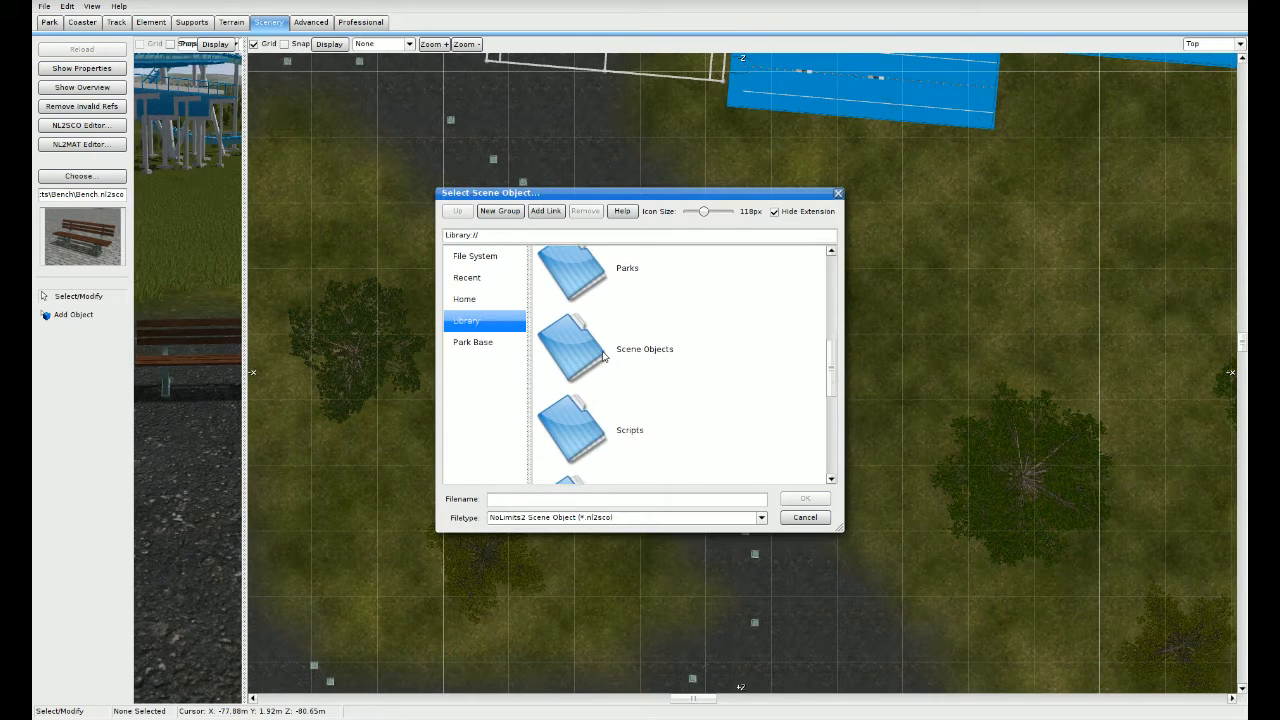
# Step: Search the Scene Objects groups, including Rides and Park, for the folder that contains lights
pyautogui.doubleClick(598, 325)
pyautogui.scroll(-3, 608, 366)
pyautogui.scroll(-5, 608, 369)
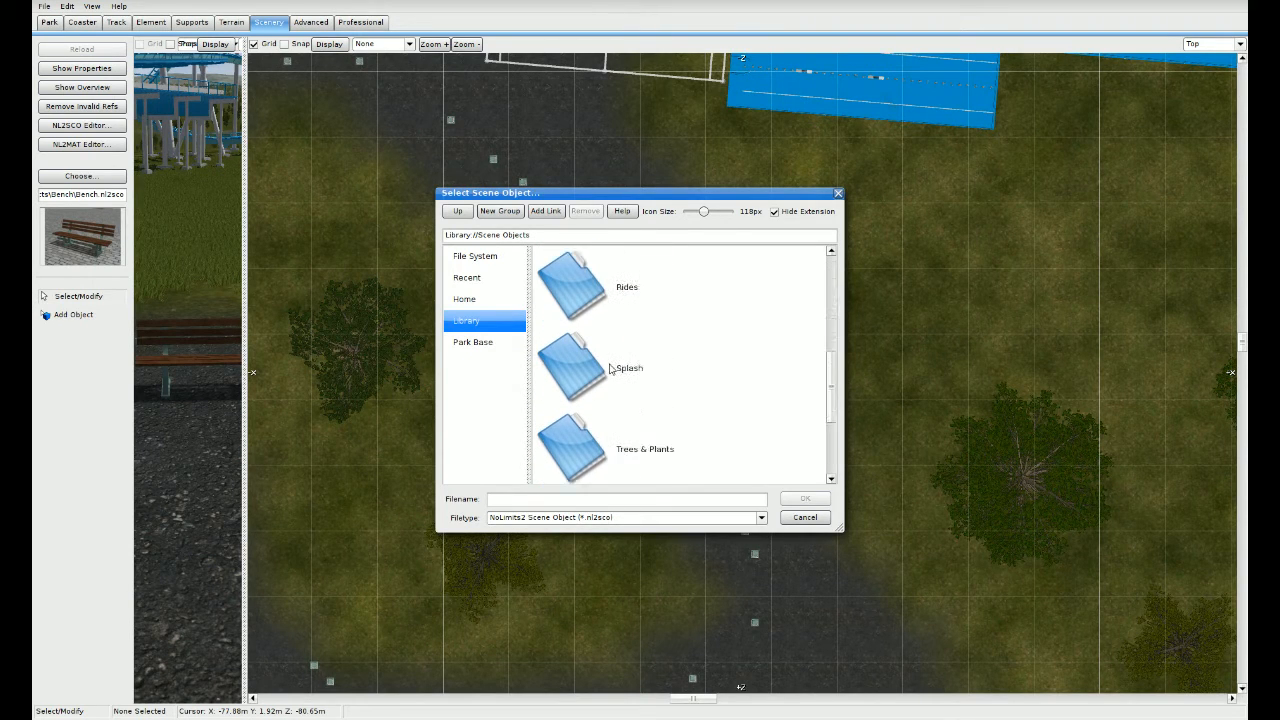
pyautogui.scroll(5, 604, 370)
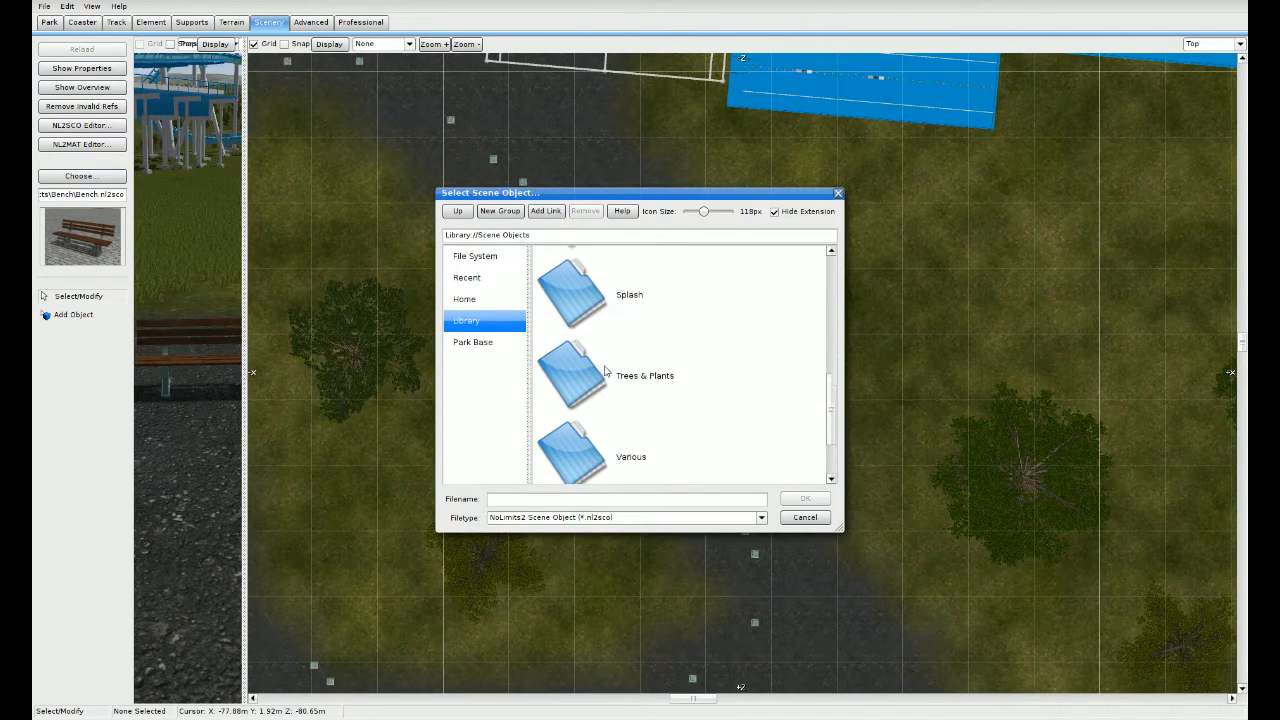
pyautogui.scroll(1, 605, 370)
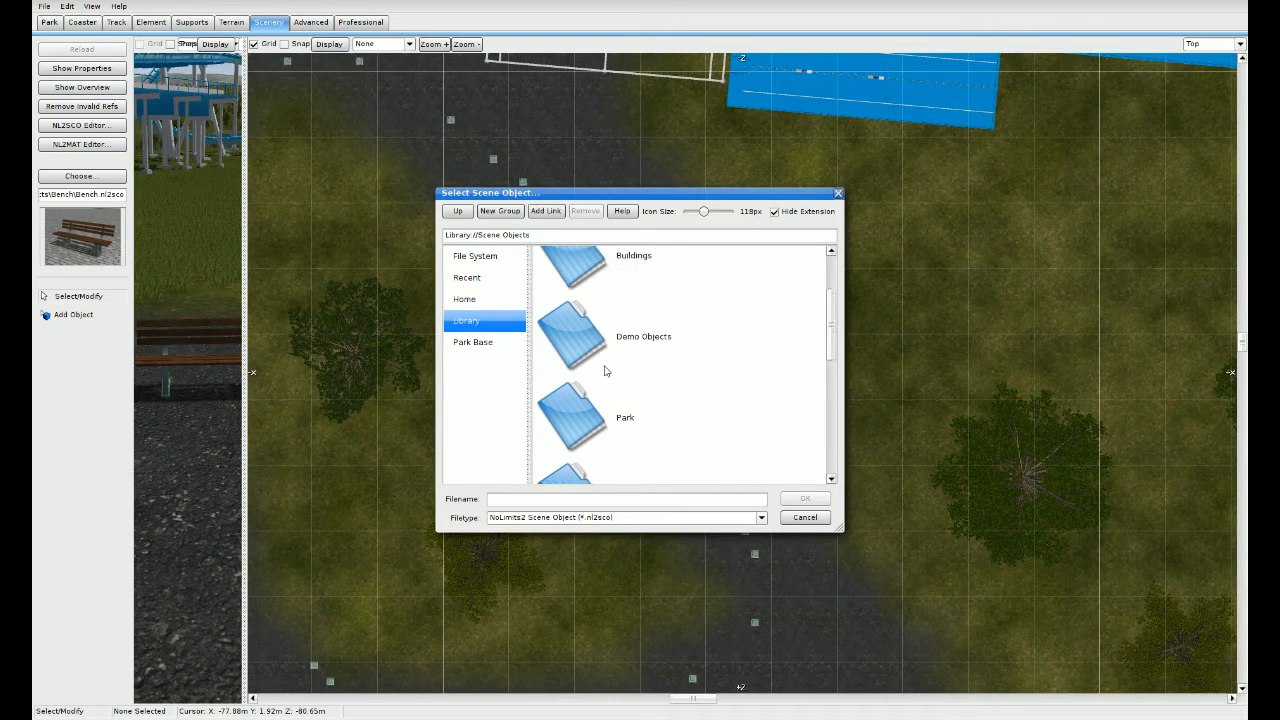
pyautogui.scroll(-1, 605, 370)
pyautogui.scroll(1, 574, 387)
pyautogui.scroll(1, 574, 388)
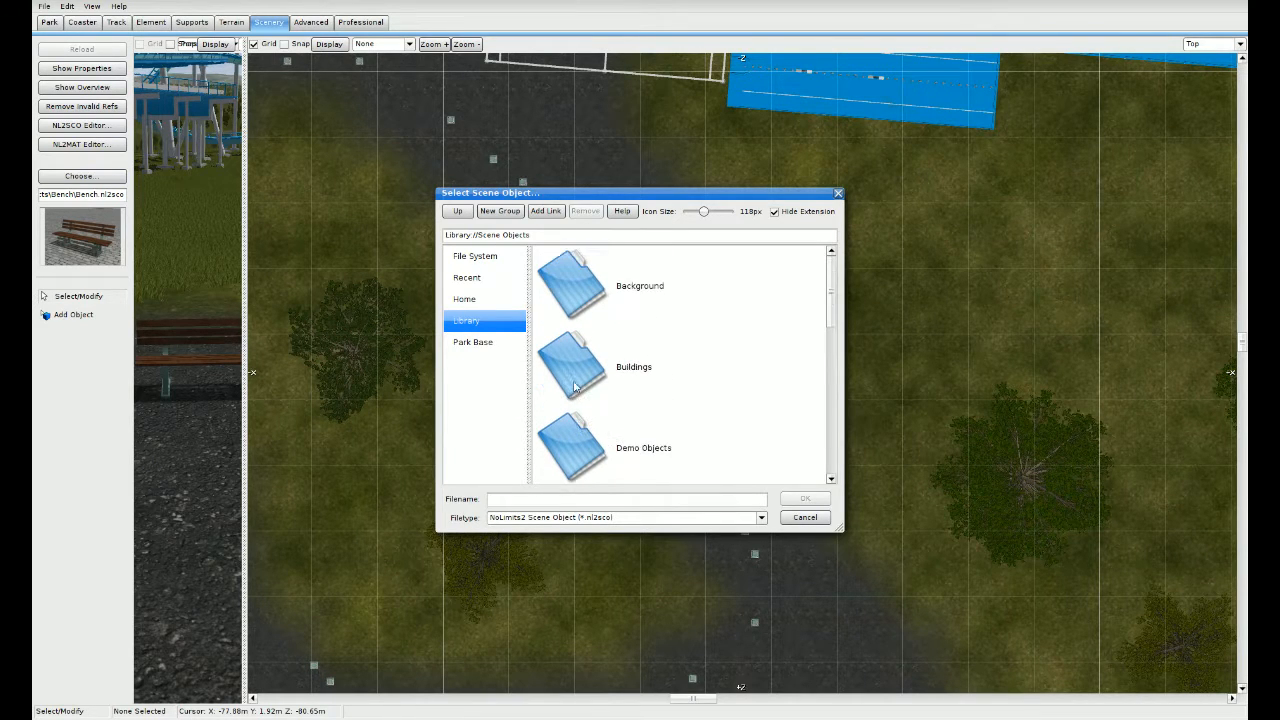
pyautogui.scroll(-3, 574, 390)
pyautogui.click(574, 395)
pyautogui.doubleClick(574, 395)
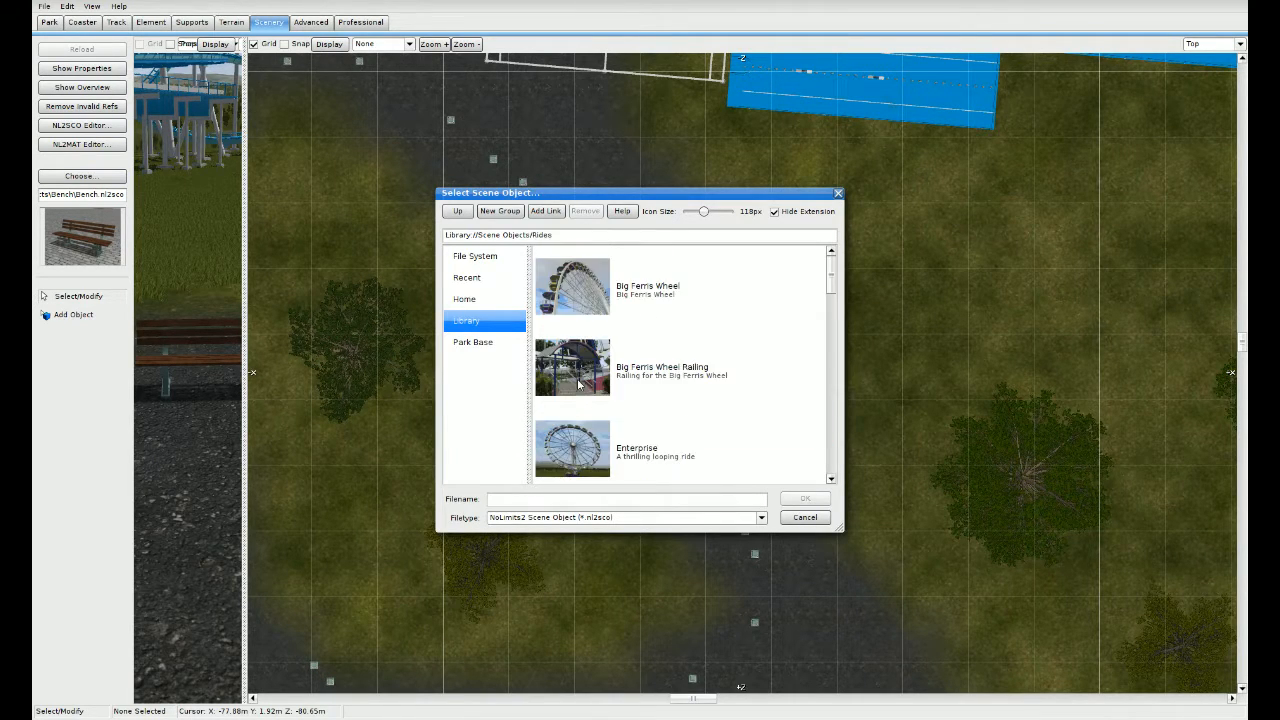
pyautogui.click(452, 211)
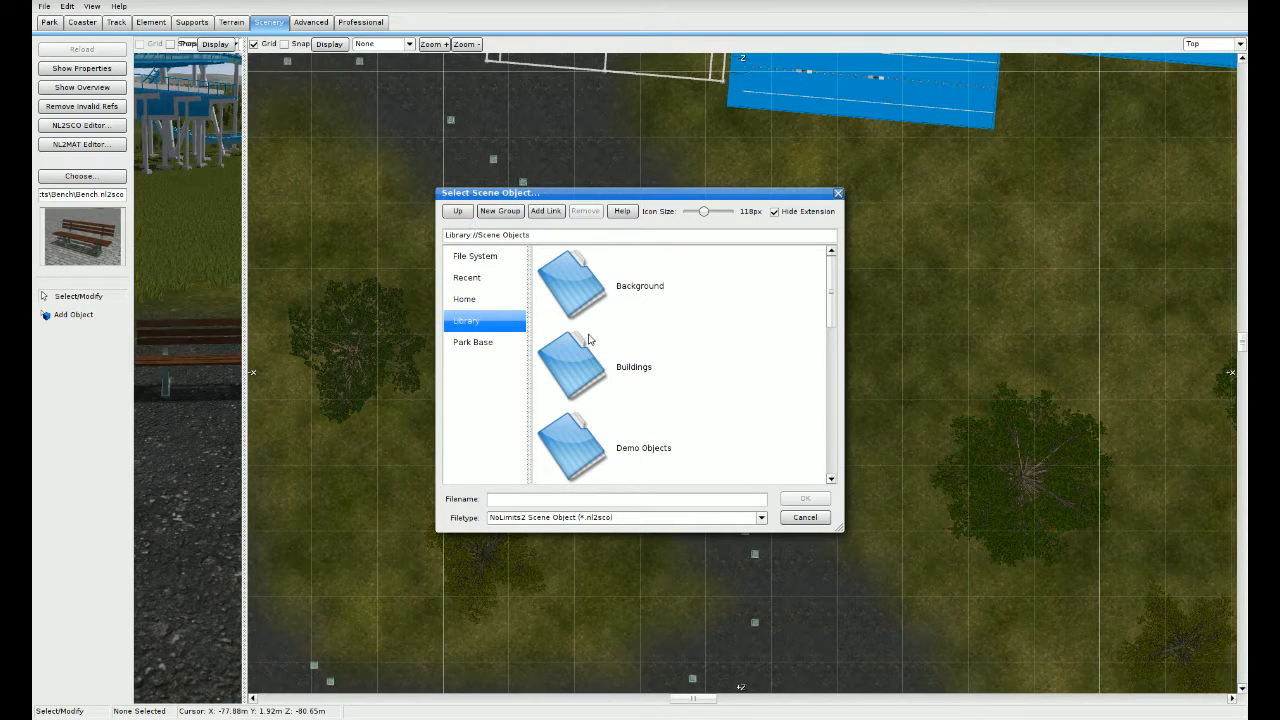
pyautogui.scroll(-3, 582, 359)
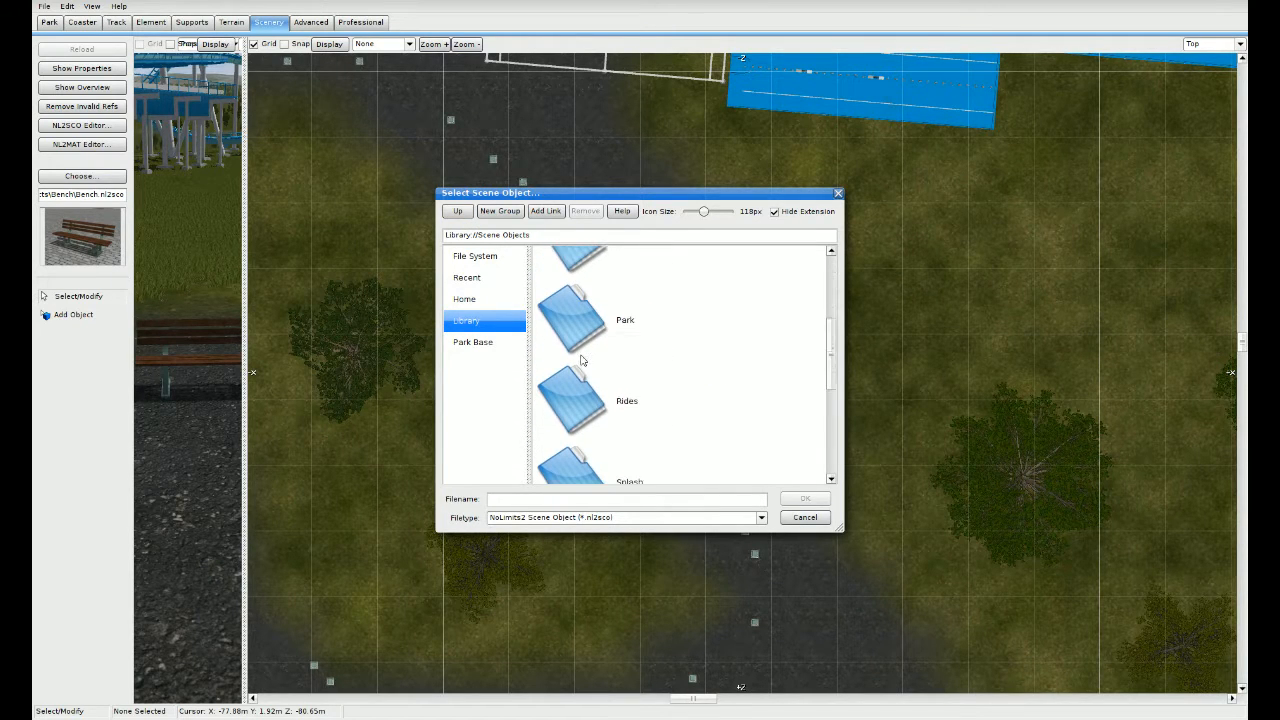
pyautogui.doubleClick(584, 330)
pyautogui.click(458, 211)
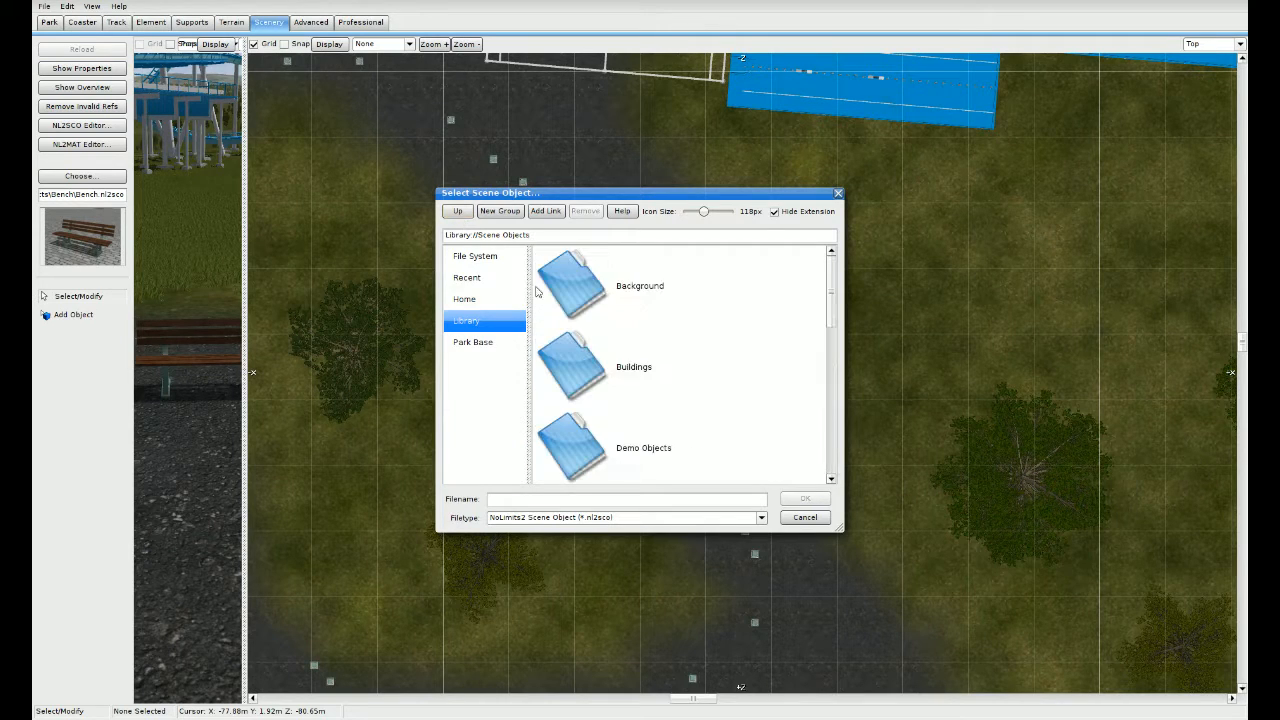
# Step: Open the Lights group within Demo Objects and look through the available park lamps and spotlights
pyautogui.scroll(-1, 585, 340)
pyautogui.doubleClick(592, 389)
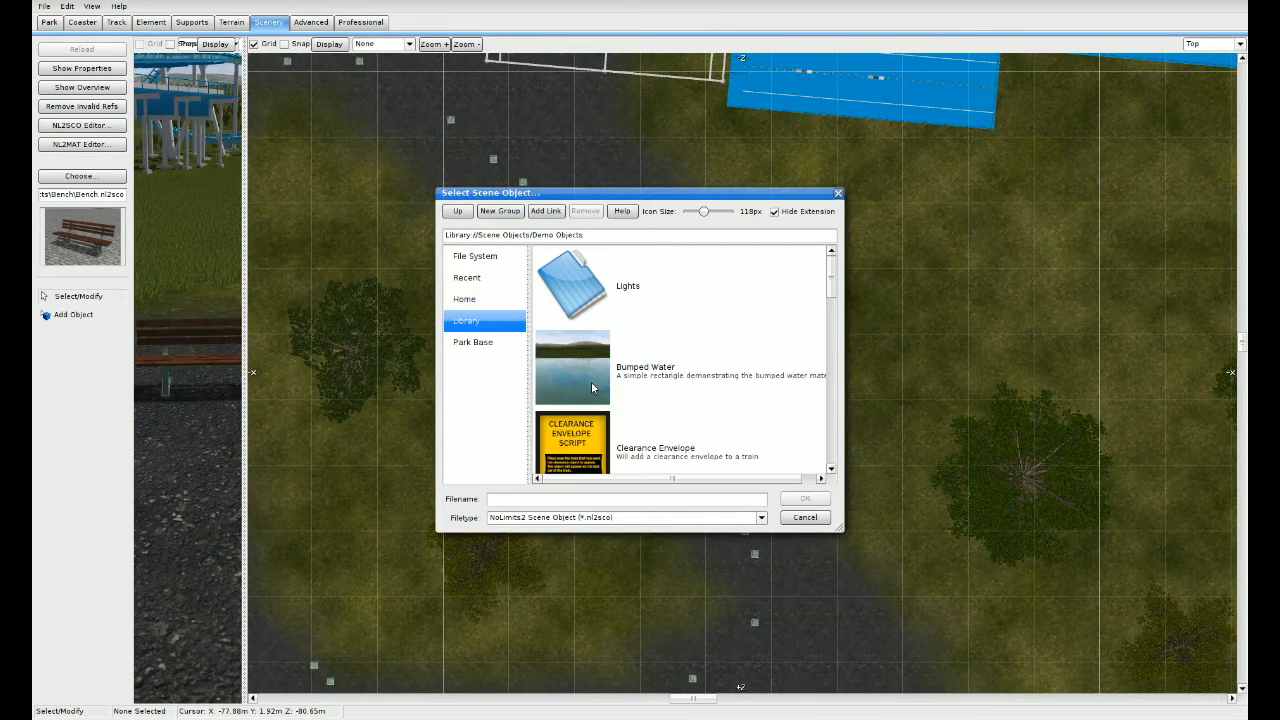
pyautogui.doubleClick(587, 299)
pyautogui.scroll(-2, 660, 410)
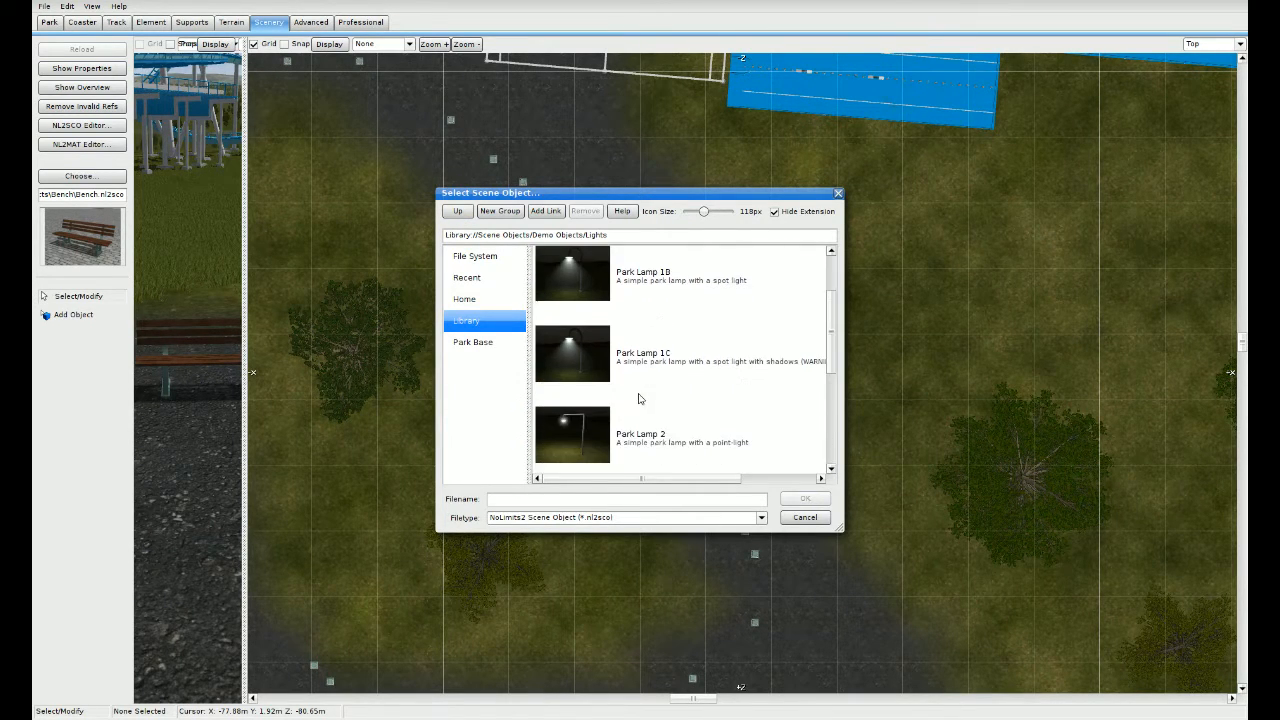
pyautogui.scroll(-2, 629, 385)
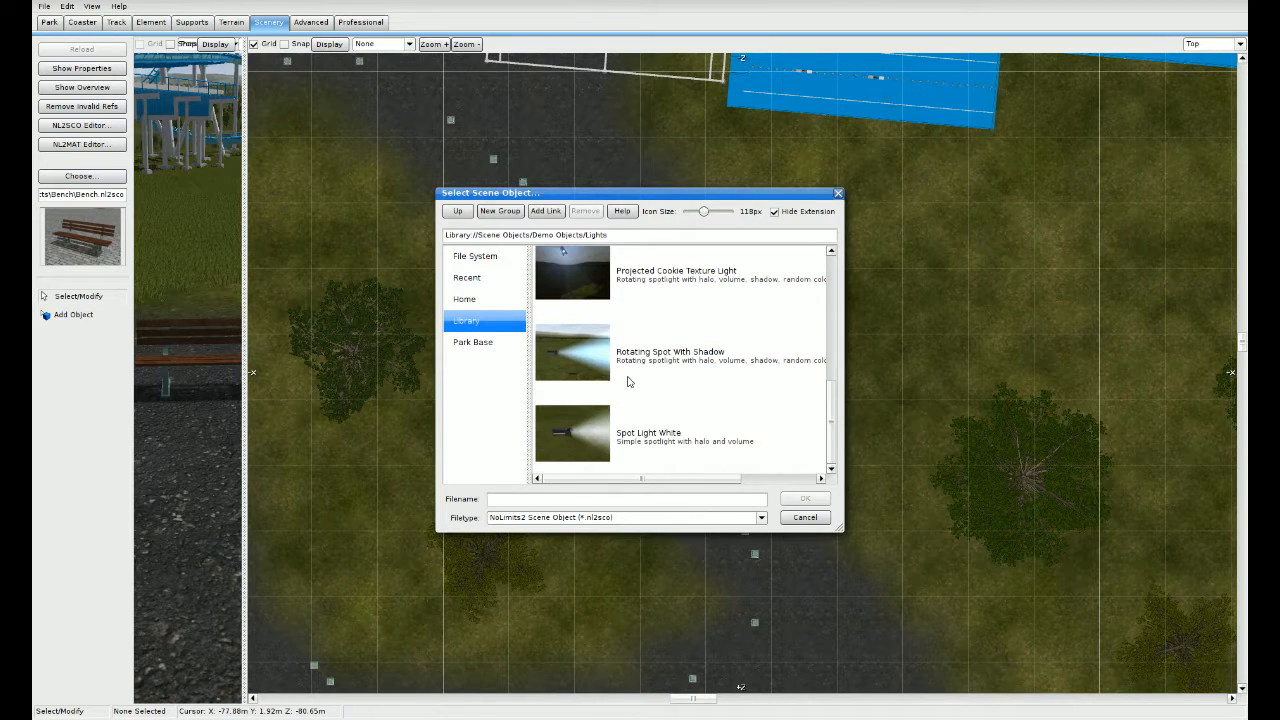
pyautogui.scroll(1, 628, 379)
pyautogui.scroll(3, 626, 378)
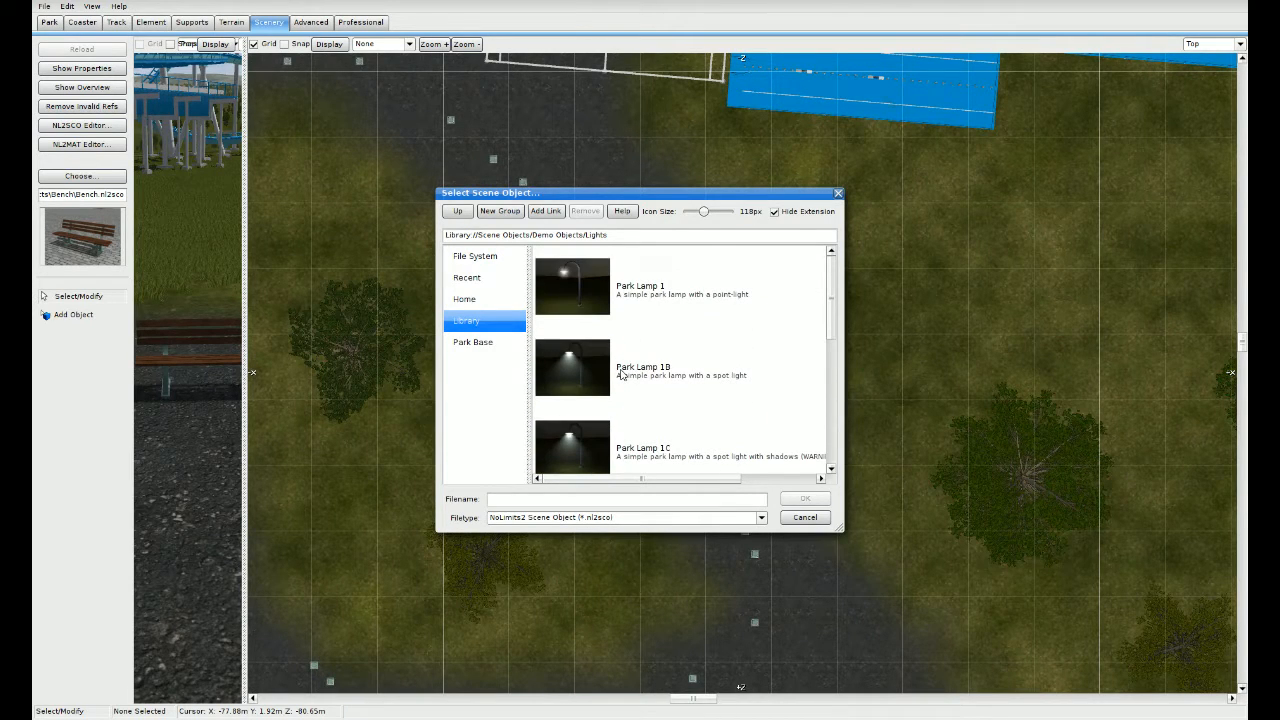
pyautogui.scroll(-1, 574, 365)
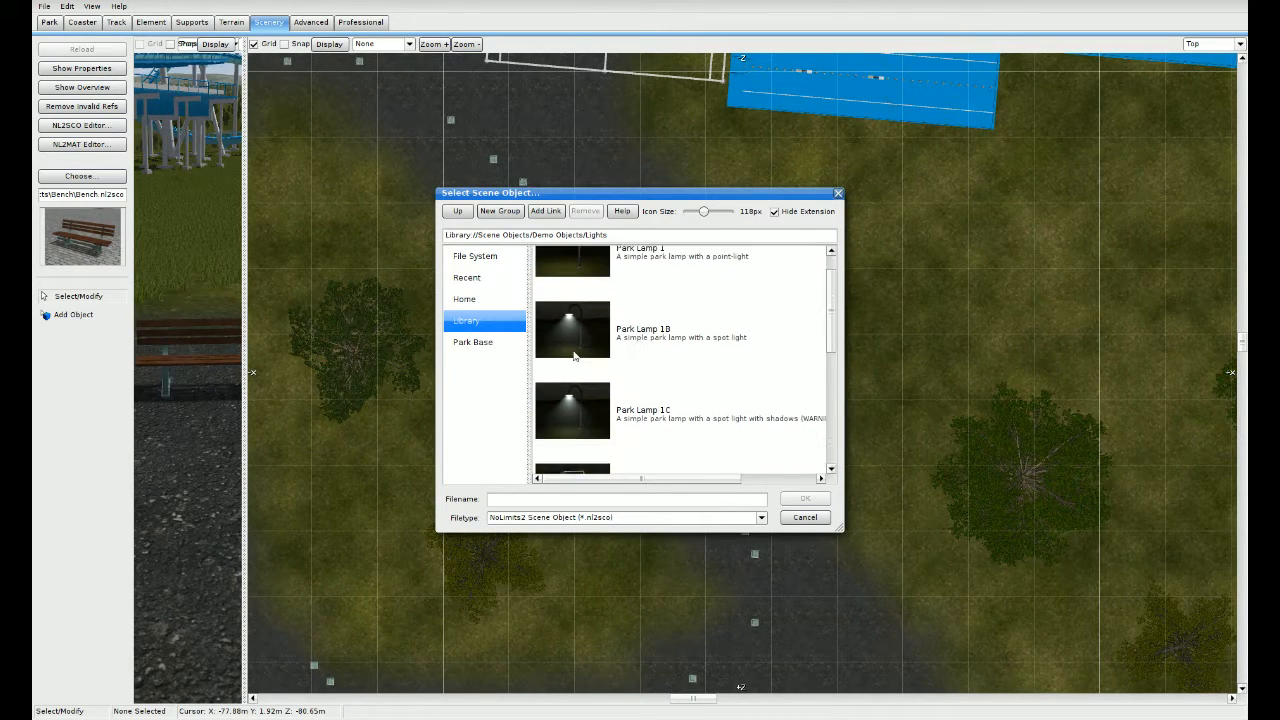
pyautogui.scroll(1, 576, 360)
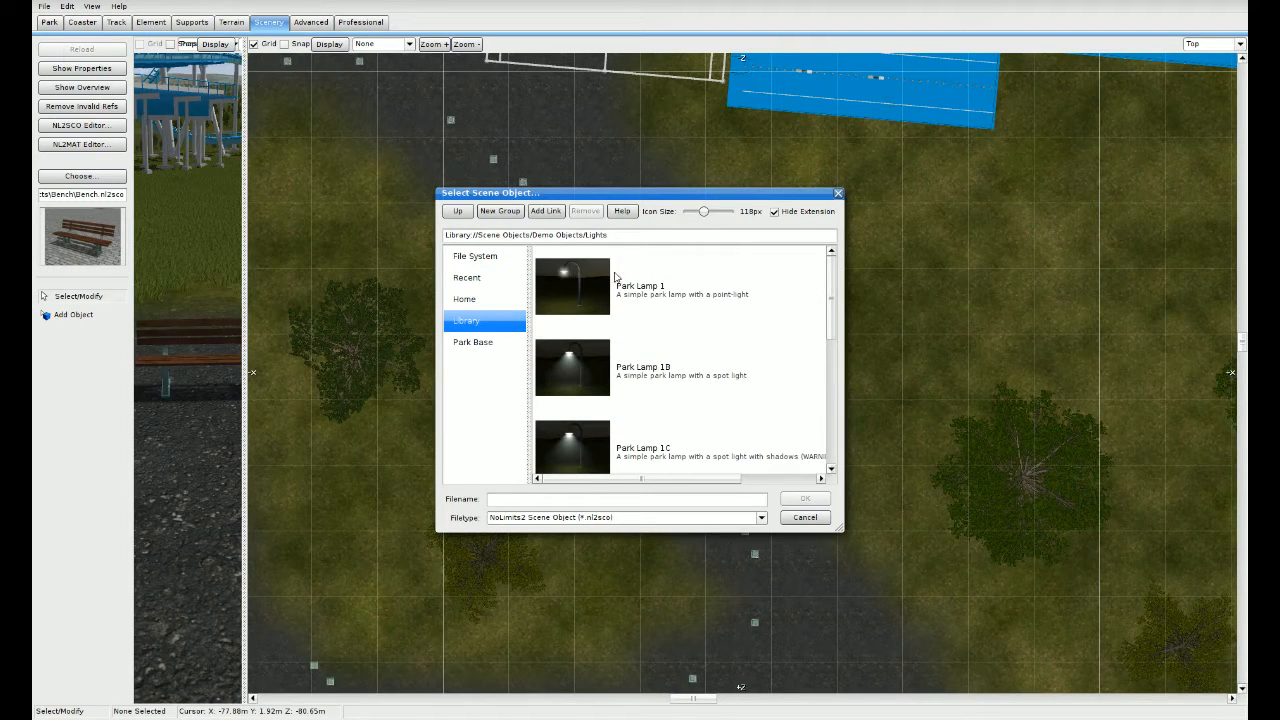
pyautogui.scroll(-1, 590, 378)
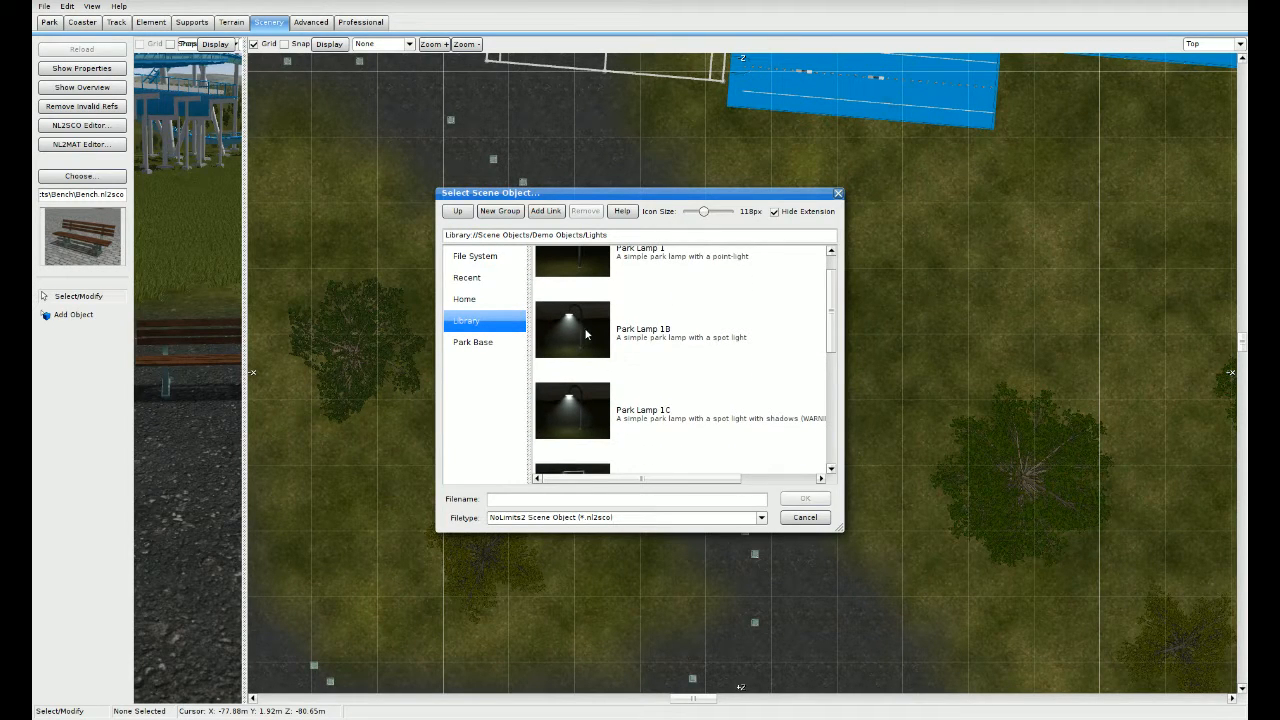
# Step: Compare the Park Lamp 1B, Park Lamp 1 and Park Lamp 1C entries and the other lights in the group
pyautogui.click(586, 335)
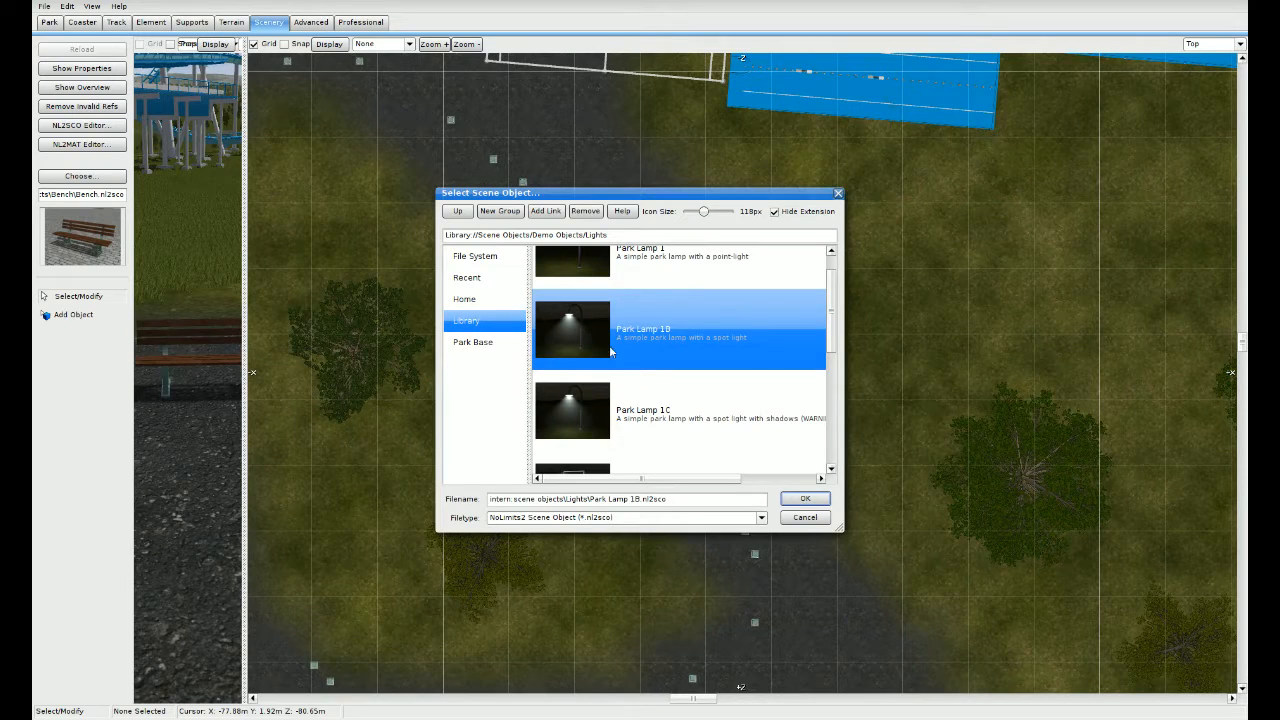
pyautogui.scroll(1, 590, 341)
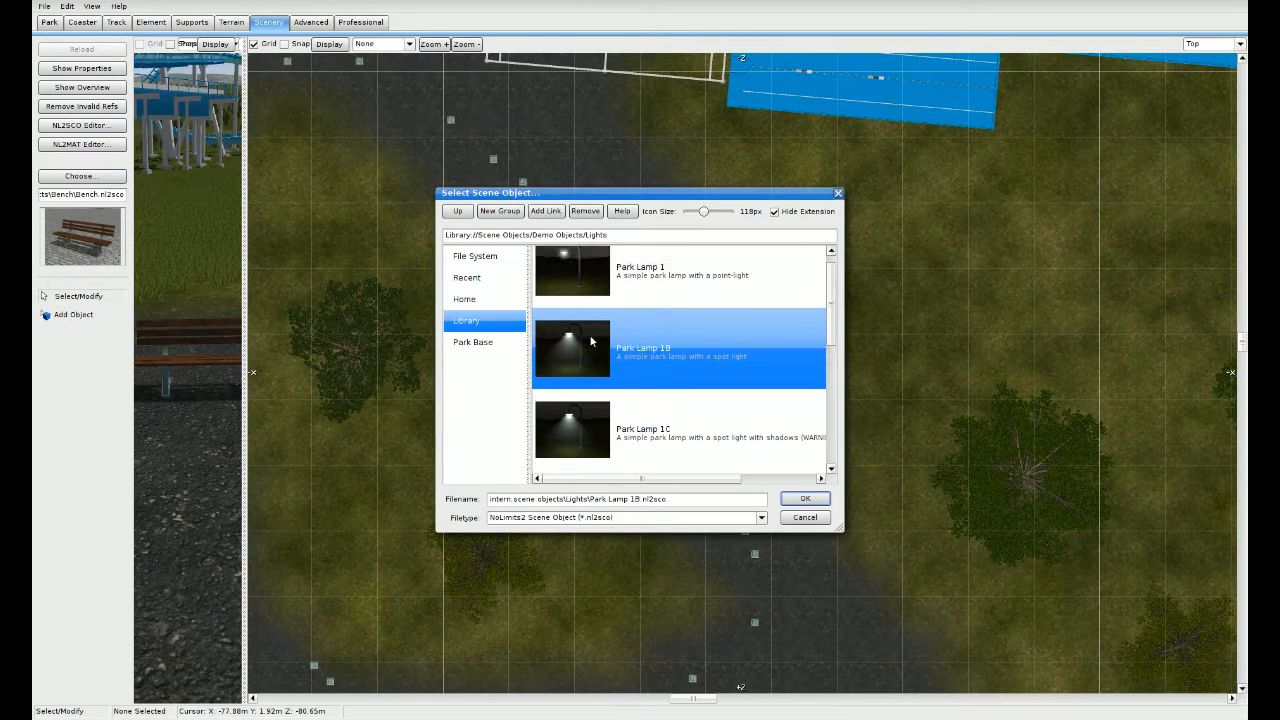
pyautogui.click(589, 275)
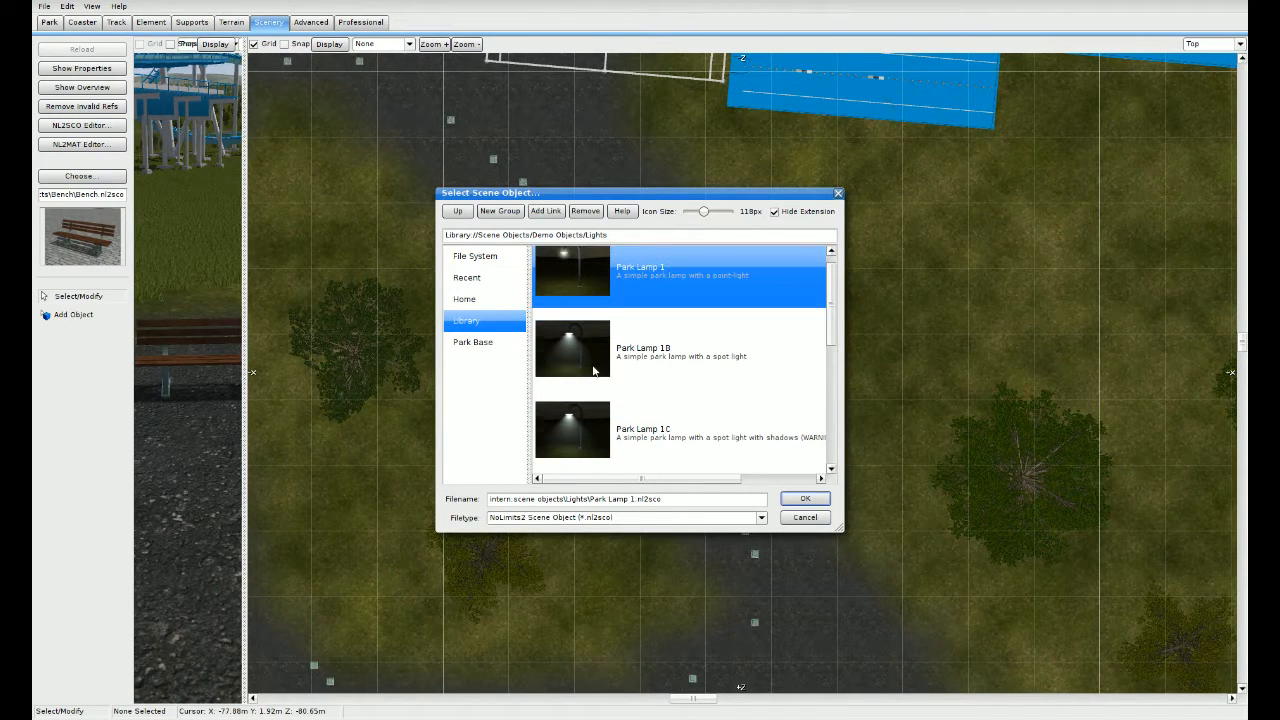
pyautogui.scroll(-2, 592, 370)
pyautogui.scroll(-2, 592, 370)
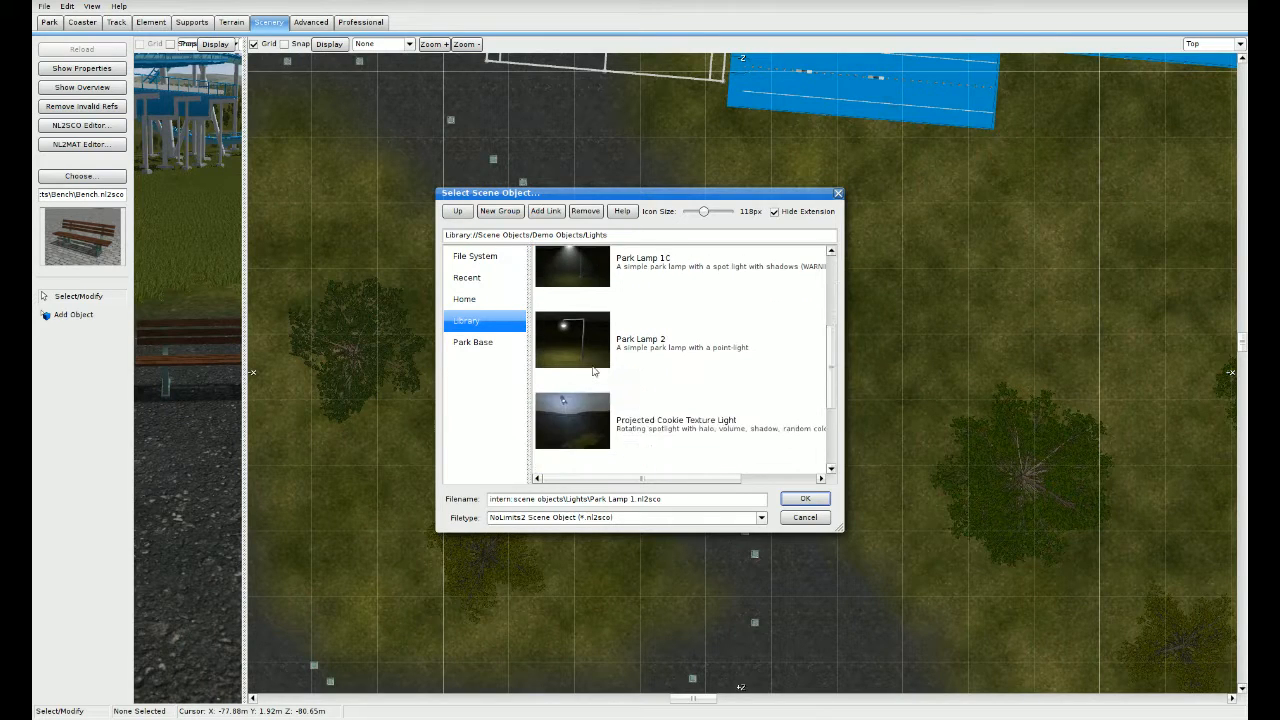
pyautogui.scroll(4, 592, 370)
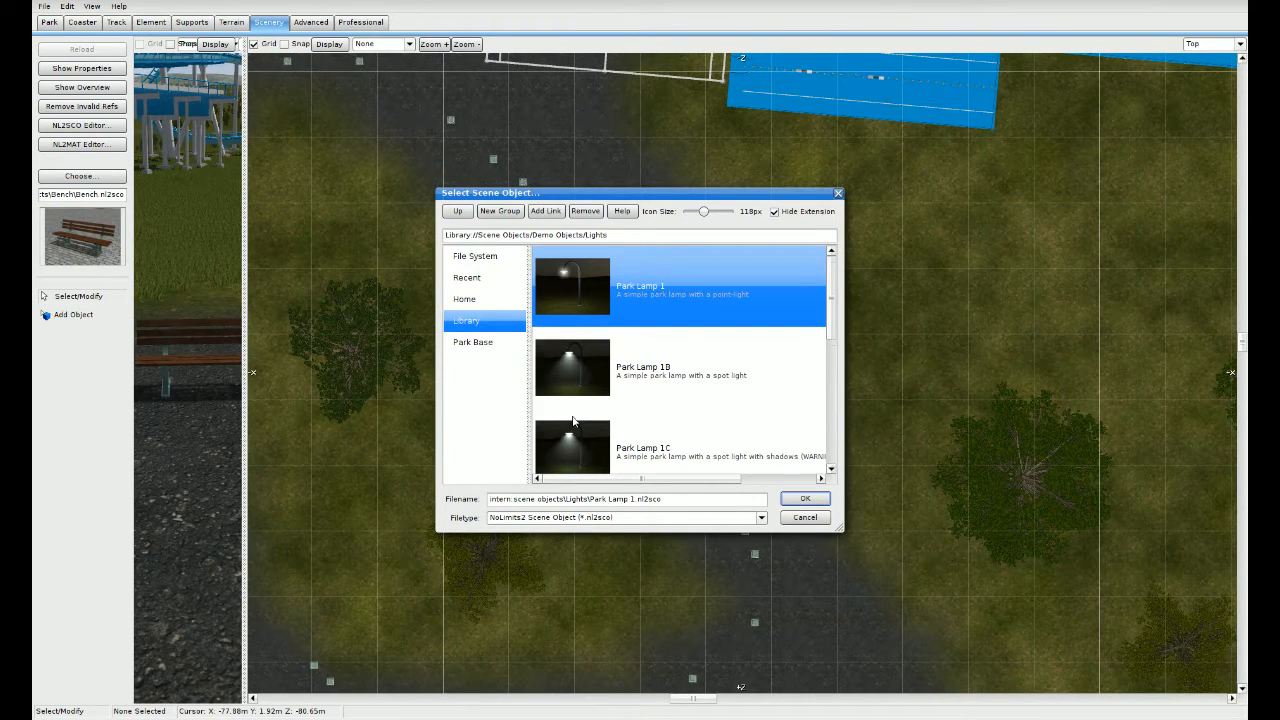
pyautogui.scroll(-1, 573, 421)
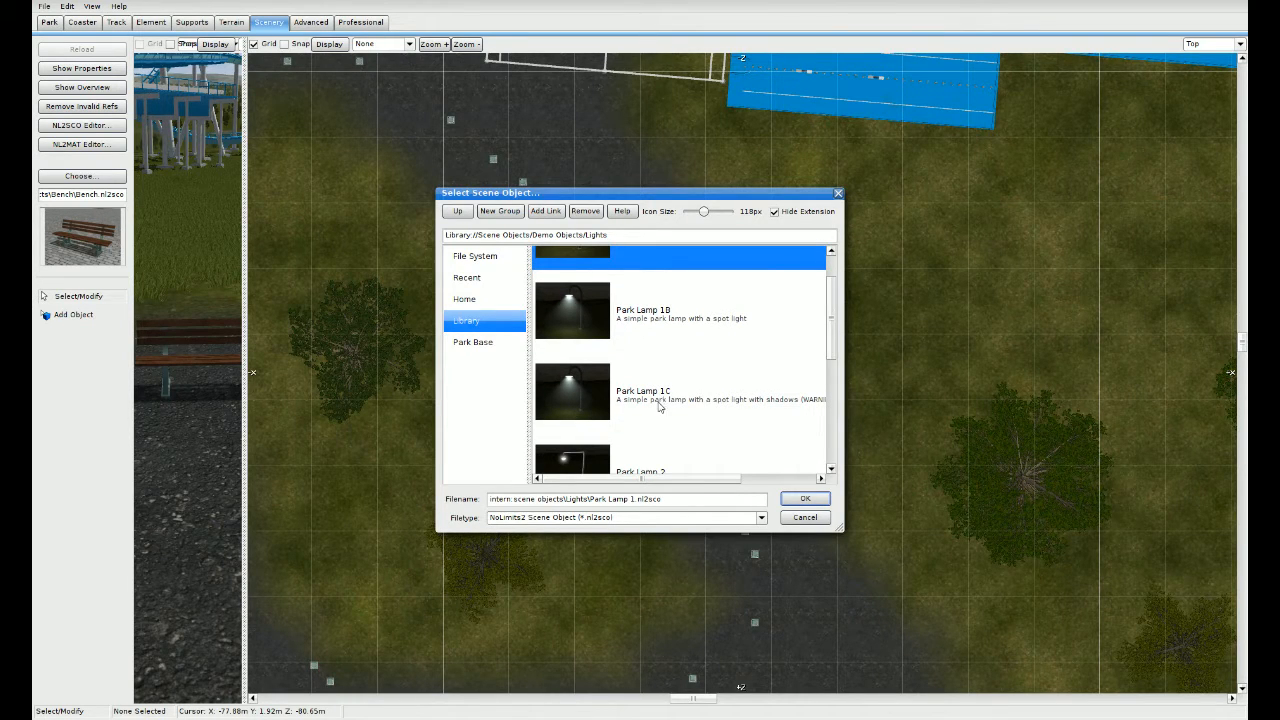
pyautogui.click(584, 397)
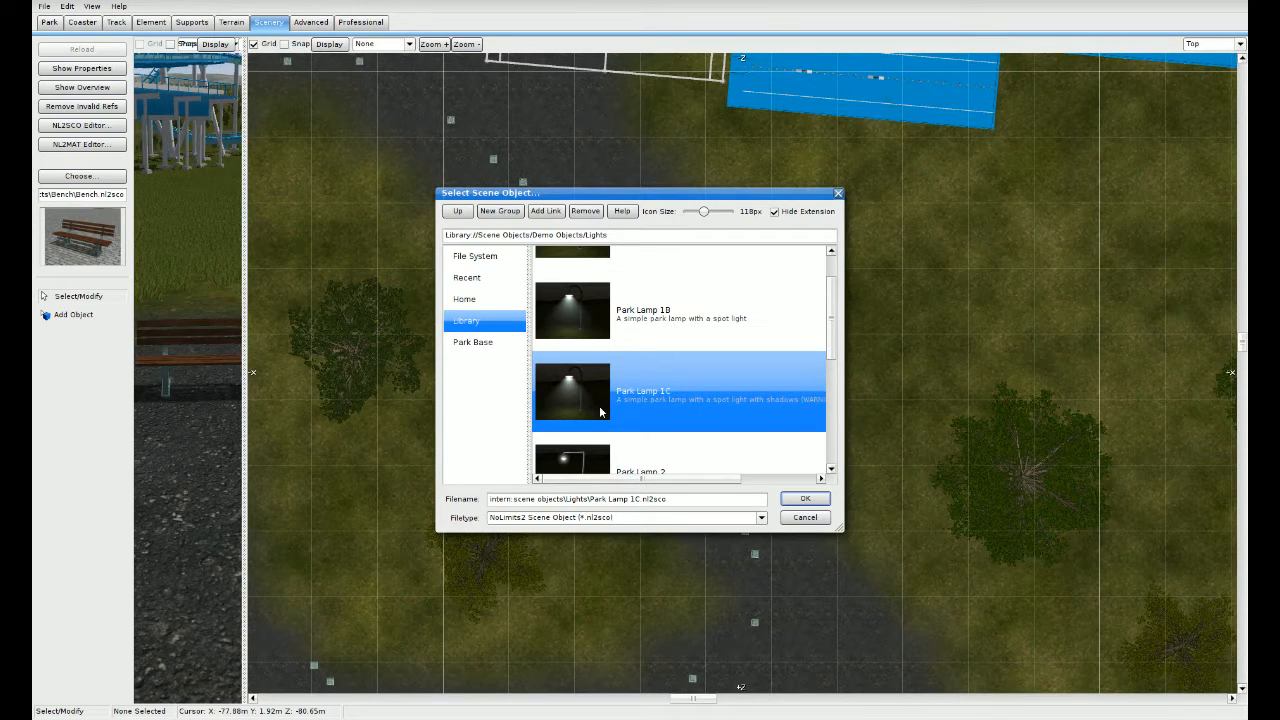
# Step: Choose Park Lamp 1B and place one at the asphalt path's edge between the bench and the coaster station
pyautogui.click(598, 322)
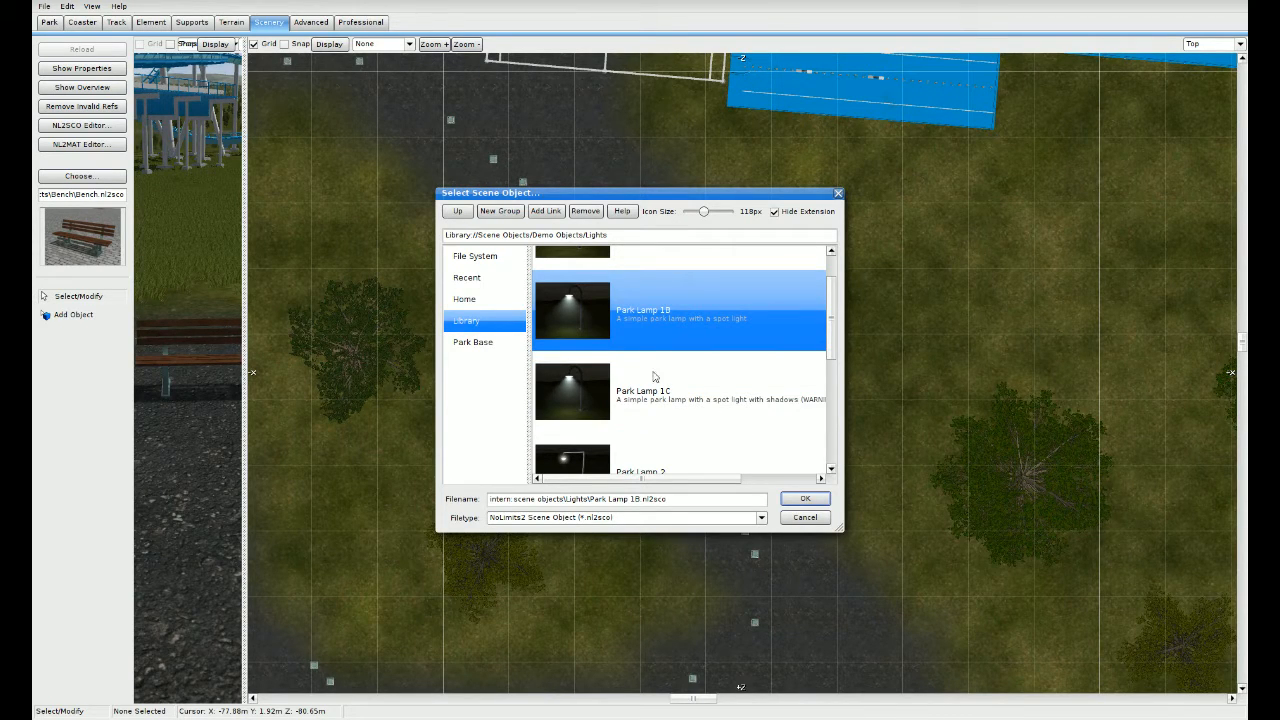
pyautogui.click(806, 499)
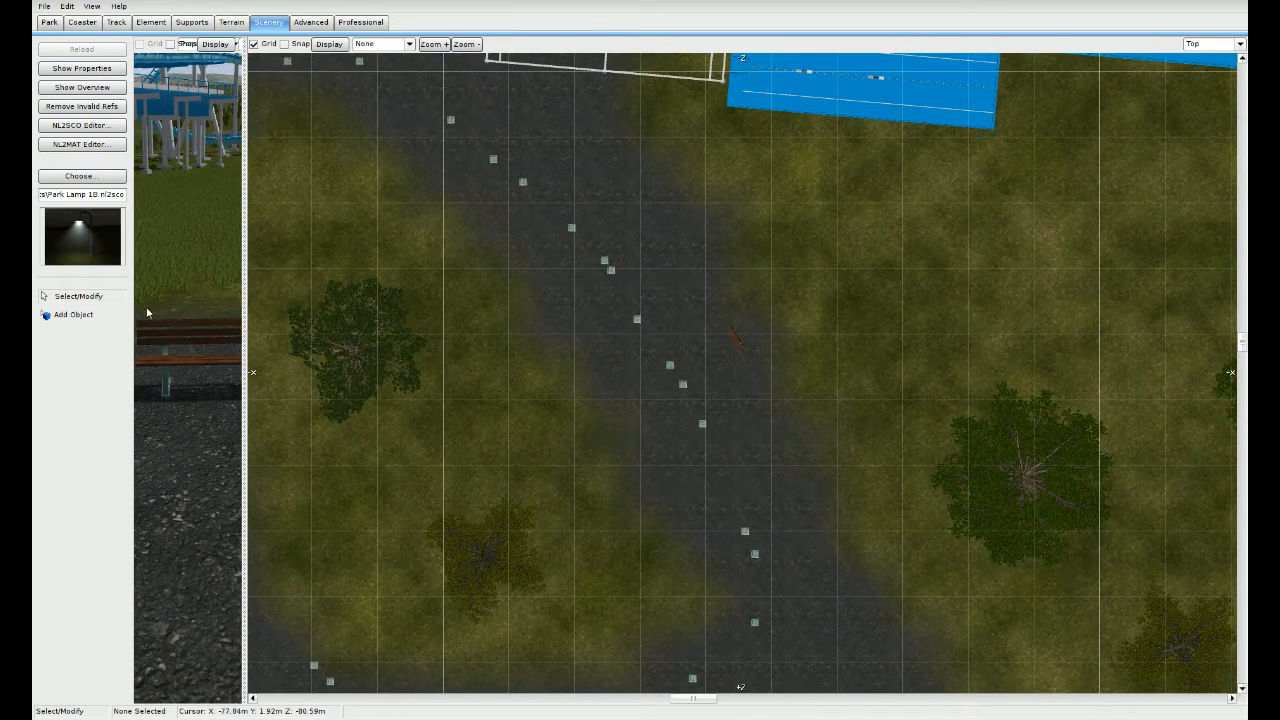
pyautogui.click(90, 314)
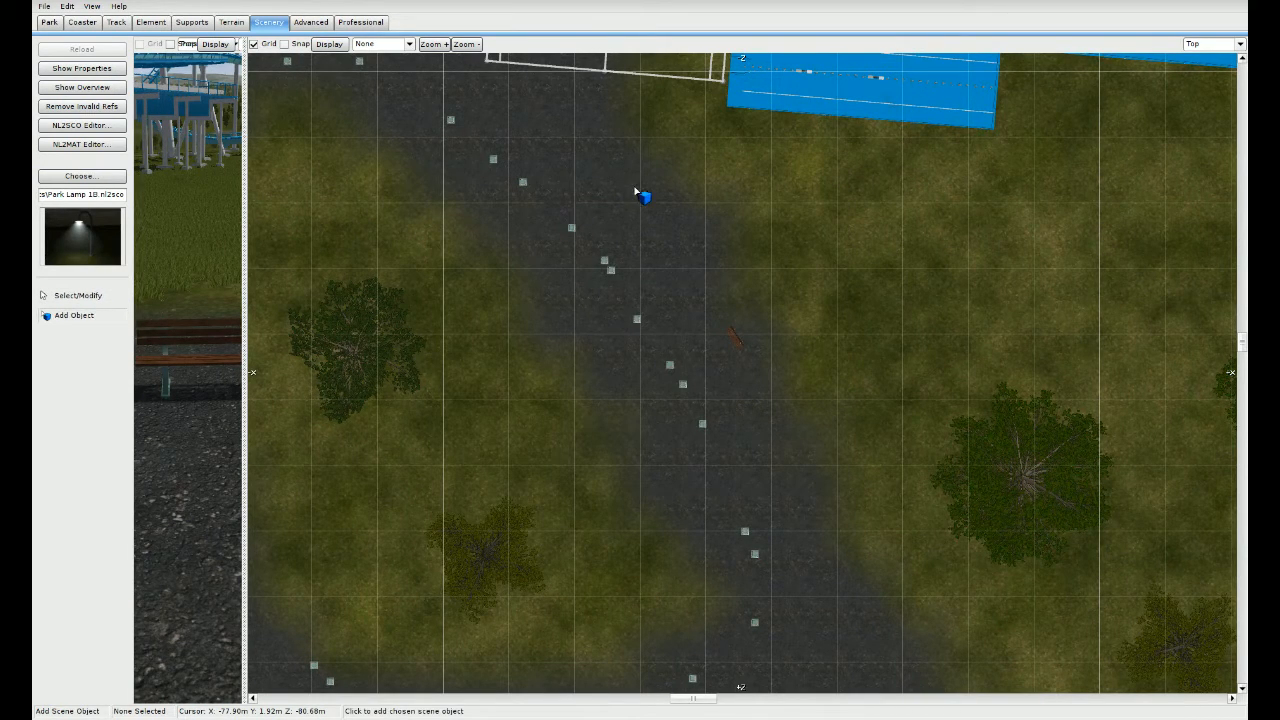
pyautogui.click(657, 188)
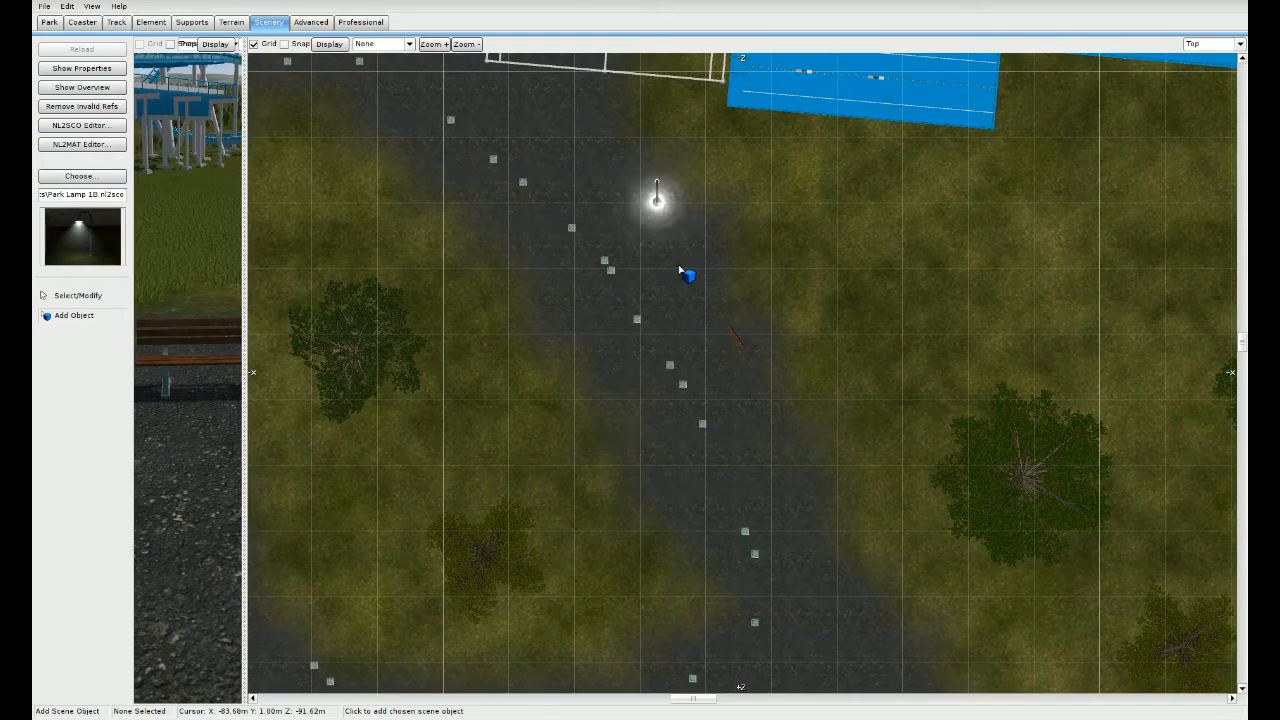
pyautogui.moveTo(689, 235); pyautogui.dragTo(689, 385, button='right')
pyautogui.scroll(4, 690, 391)
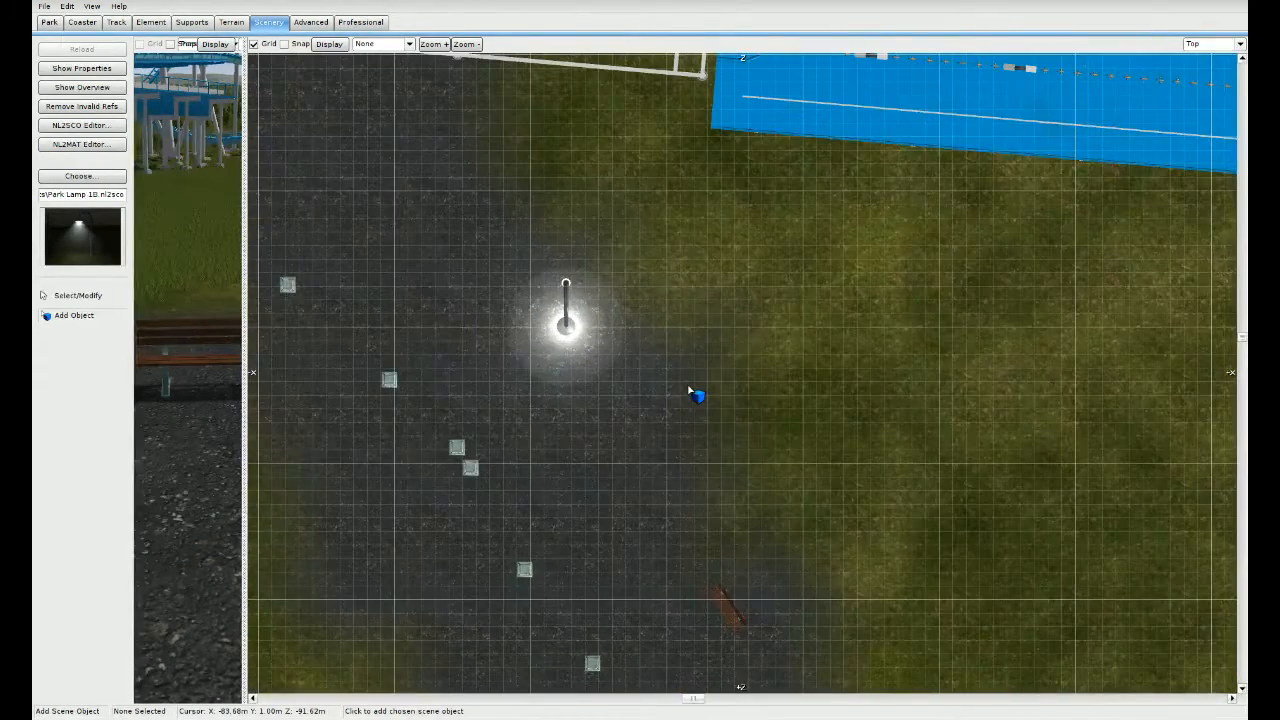
# Step: Rotate the newly placed park lamp so its light leans diagonally over the asphalt path
pyautogui.click(78, 296)
pyautogui.click(570, 323)
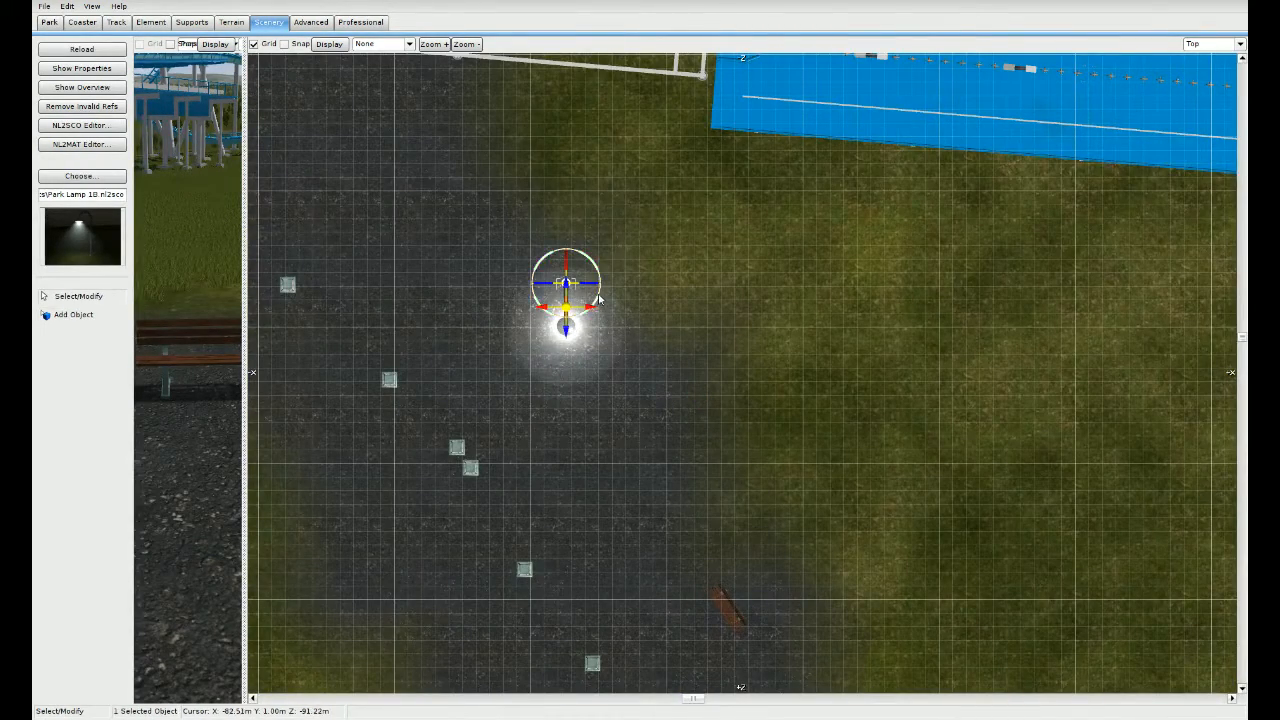
pyautogui.moveTo(603, 278); pyautogui.dragTo(477, 277)
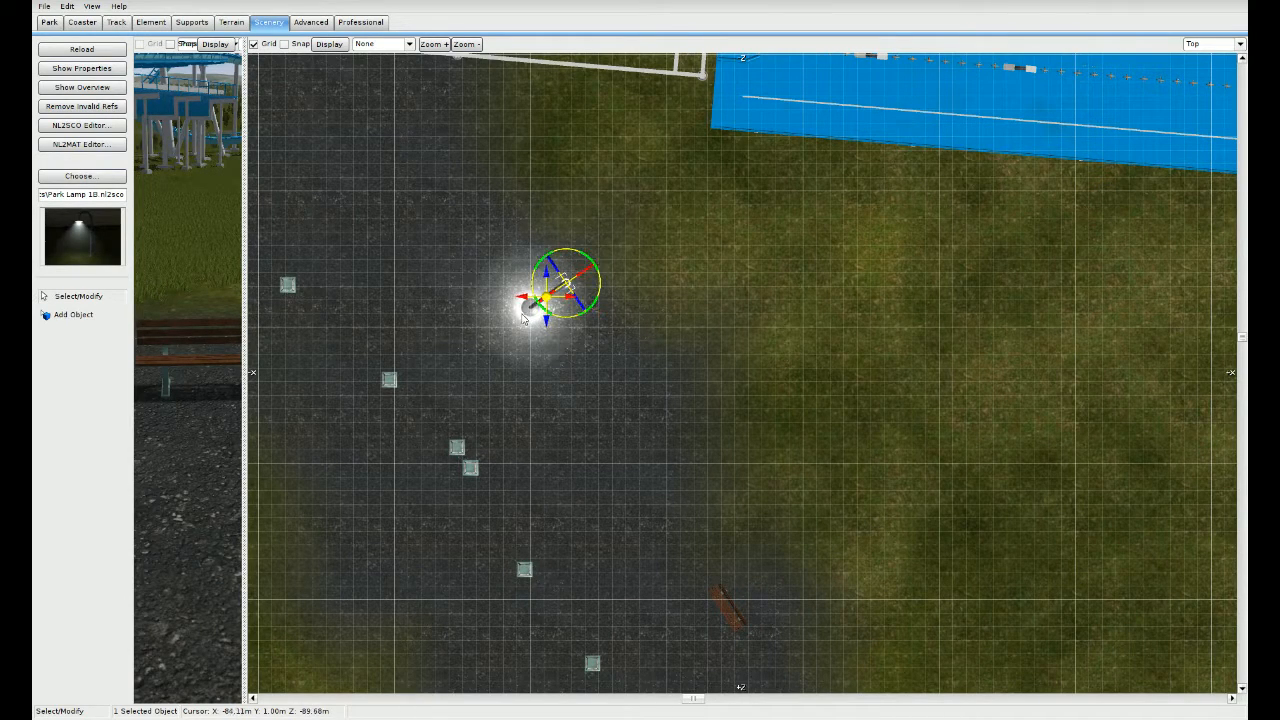
pyautogui.click(597, 342)
pyautogui.click(572, 292)
# Step: Place four more Park Lamp 1B objects along the same path edge, past the bench and down to the small yellow ride
pyautogui.click(74, 315)
pyautogui.moveTo(643, 432); pyautogui.dragTo(591, 284, button='right')
pyautogui.click(620, 325)
pyautogui.moveTo(702, 441); pyautogui.dragTo(626, 266, button='right')
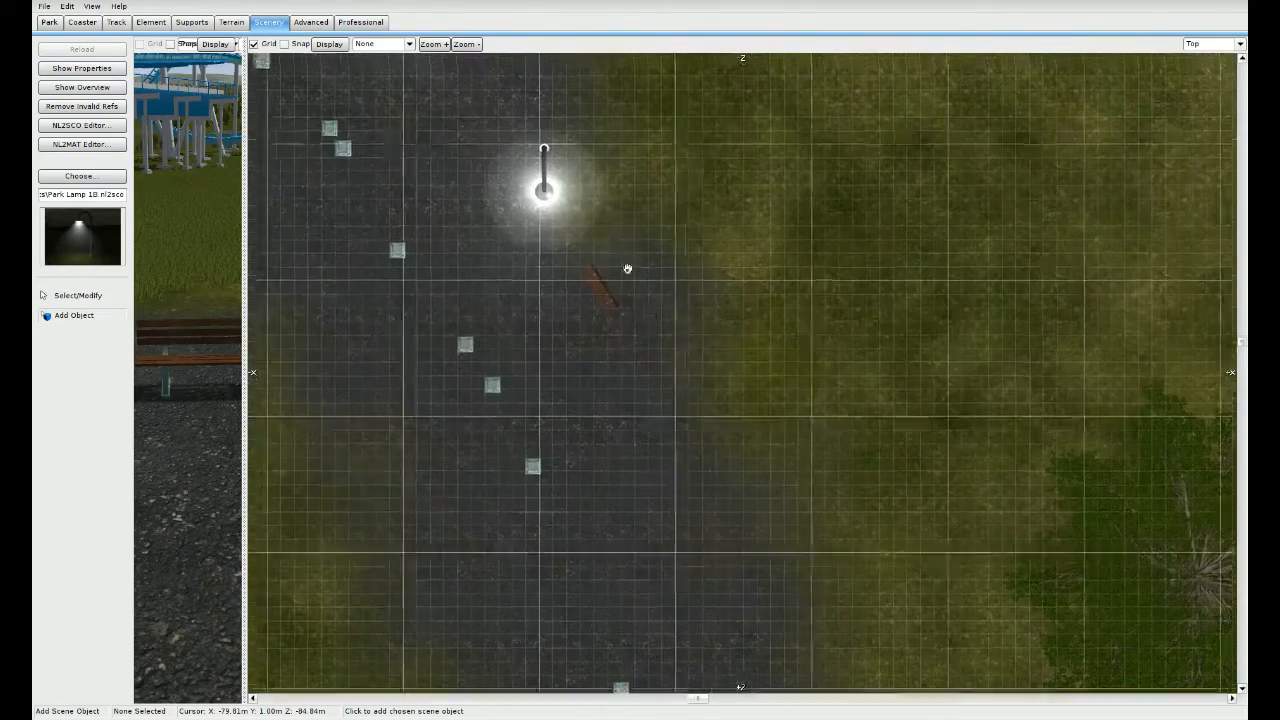
pyautogui.click(680, 420)
pyautogui.moveTo(720, 535); pyautogui.dragTo(650, 304, button='right')
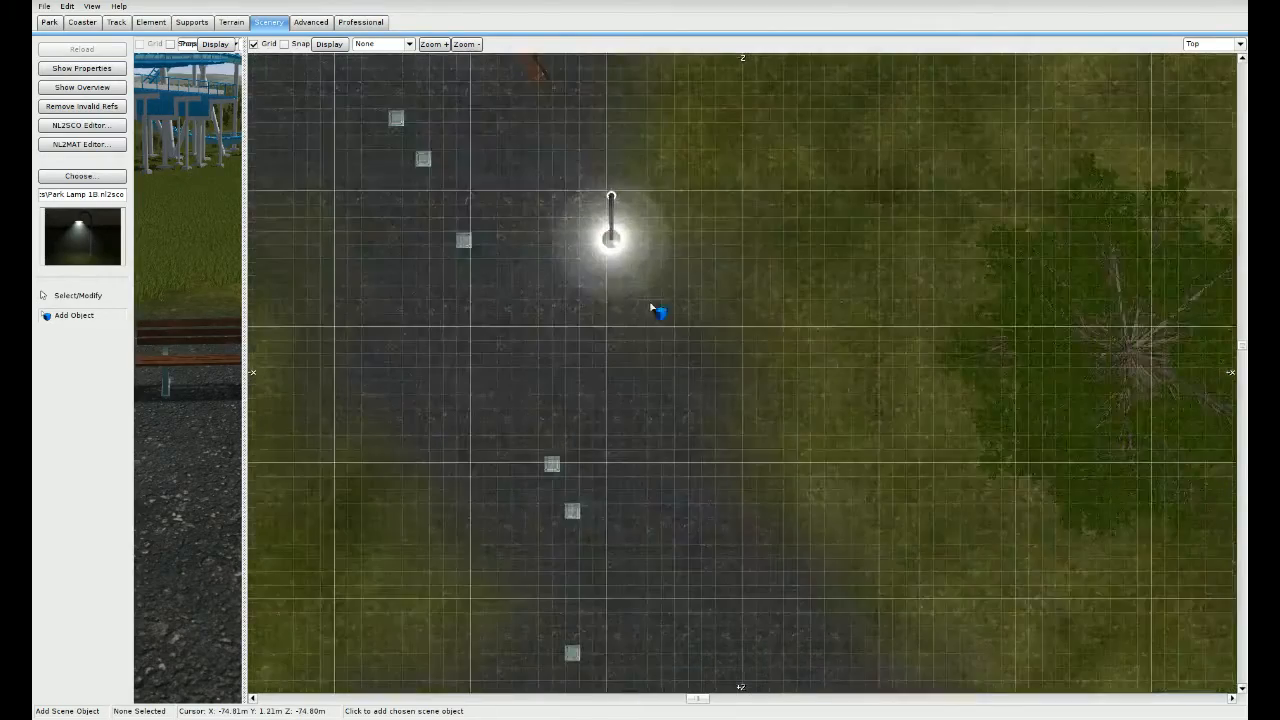
pyautogui.click(688, 398)
pyautogui.moveTo(767, 588); pyautogui.dragTo(750, 462, button='right')
pyautogui.click(742, 446)
pyautogui.scroll(-2, 735, 350)
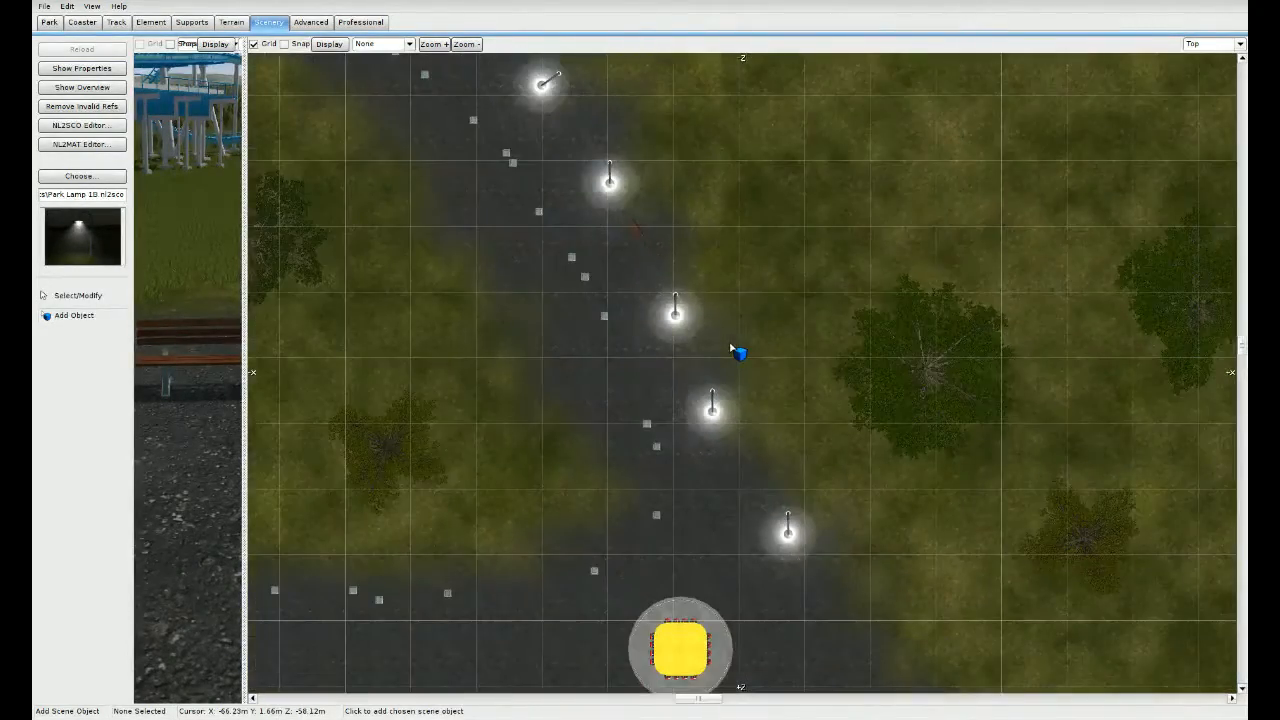
# Step: Place three Park Lamp 1B objects along the path edge beside the grass area west of the coaster station
pyautogui.moveTo(737, 326); pyautogui.dragTo(858, 423, button='right')
pyautogui.moveTo(663, 318); pyautogui.dragTo(894, 497, button='right')
pyautogui.moveTo(588, 286); pyautogui.dragTo(782, 356, button='right')
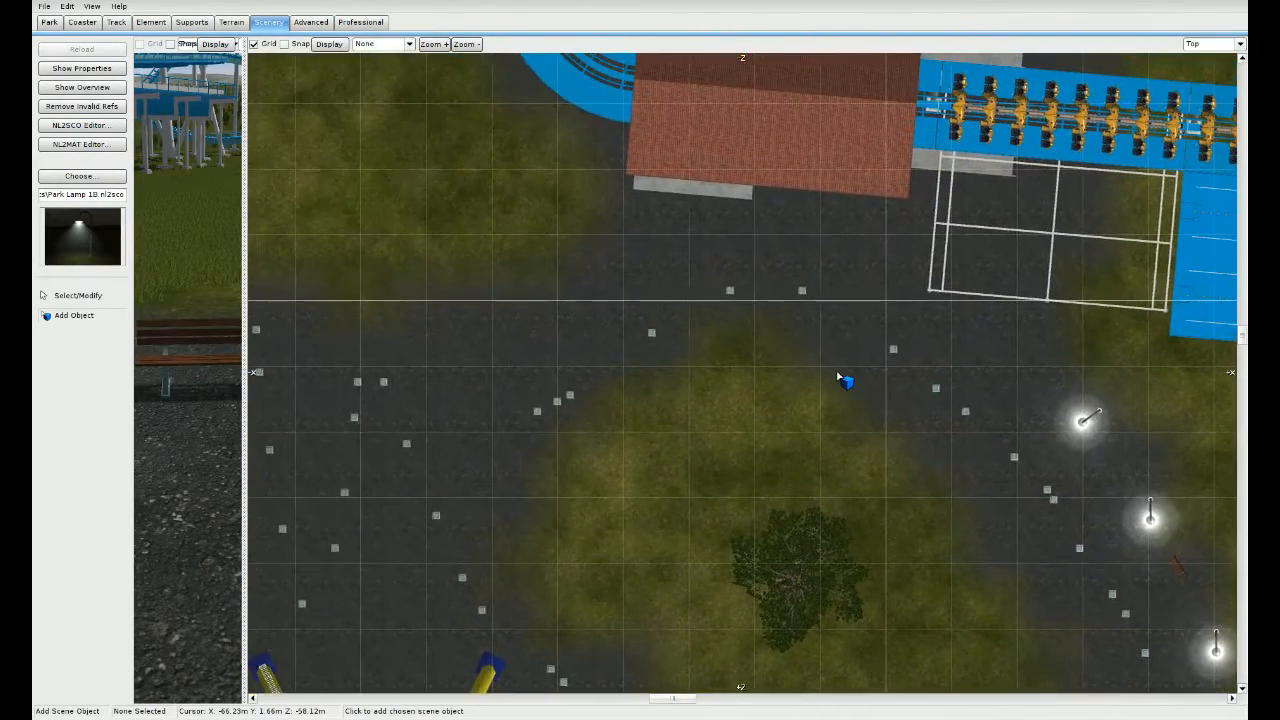
pyautogui.click(477, 305)
pyautogui.moveTo(477, 305); pyautogui.dragTo(757, 342, button='right')
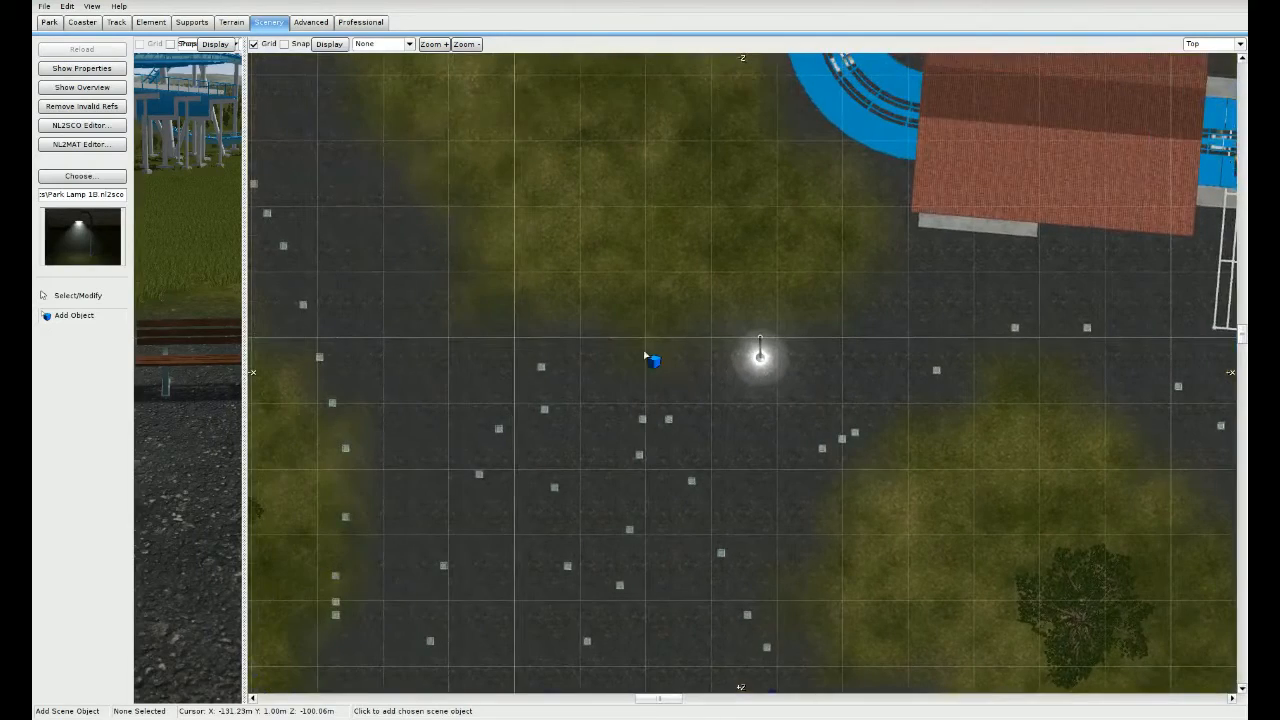
pyautogui.click(567, 357)
pyautogui.moveTo(567, 357); pyautogui.dragTo(730, 462, button='right')
pyautogui.click(591, 359)
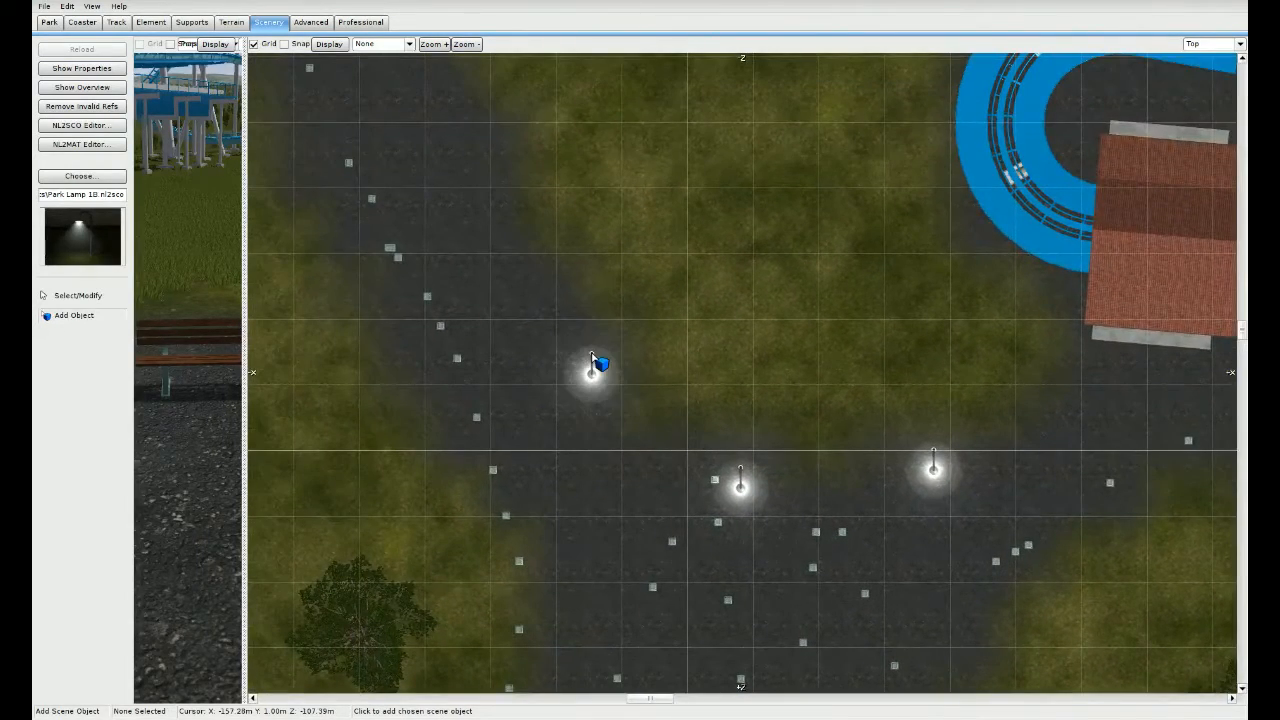
# Step: Place two more park lamps along the path edge leading up to the long ride with the multicoloured seats
pyautogui.moveTo(488, 184); pyautogui.dragTo(540, 278, button='right')
pyautogui.click(565, 308)
pyautogui.moveTo(492, 157); pyautogui.dragTo(578, 337, button='right')
pyautogui.click(571, 326)
pyautogui.moveTo(611, 484); pyautogui.dragTo(483, 198, button='right')
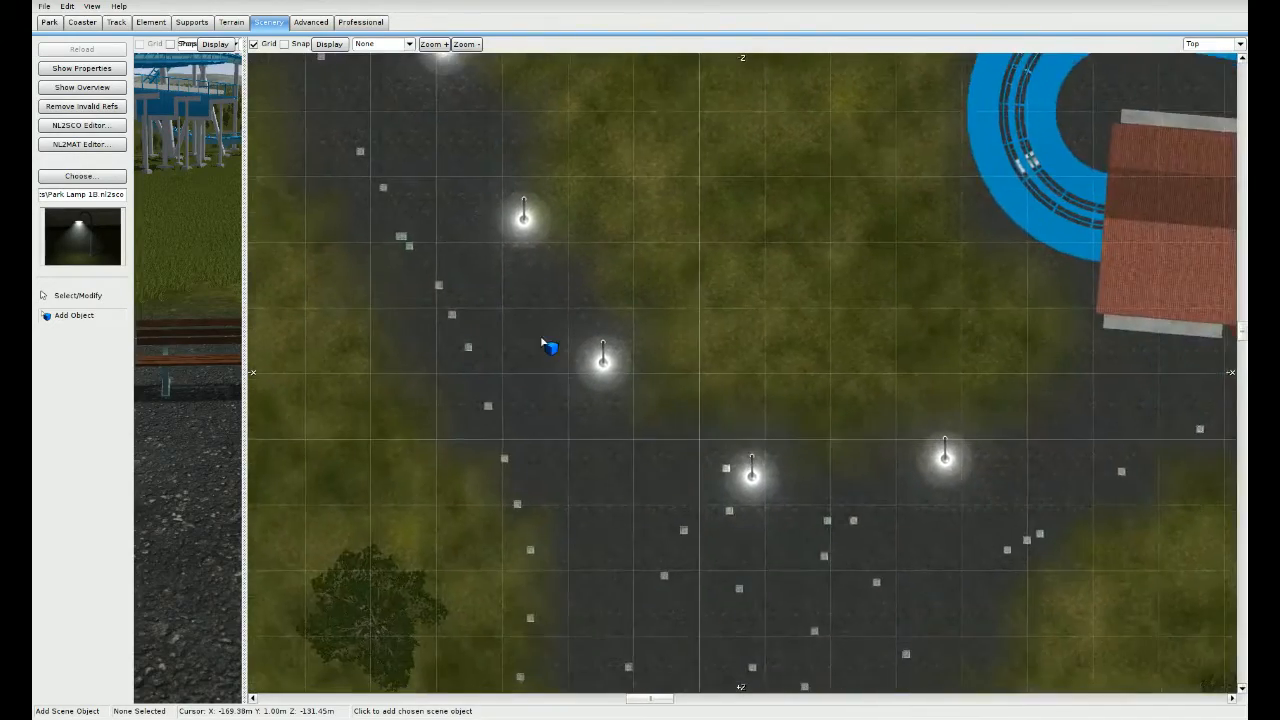
# Step: Place three park lamps along the outer asphalt edge around the large four-legged ride
pyautogui.moveTo(578, 428); pyautogui.dragTo(504, 219, button='right')
pyautogui.moveTo(583, 403); pyautogui.dragTo(545, 224, button='right')
pyautogui.moveTo(524, 372); pyautogui.dragTo(540, 301, button='right')
pyautogui.click(444, 313)
pyautogui.moveTo(444, 313); pyautogui.dragTo(523, 117, button='right')
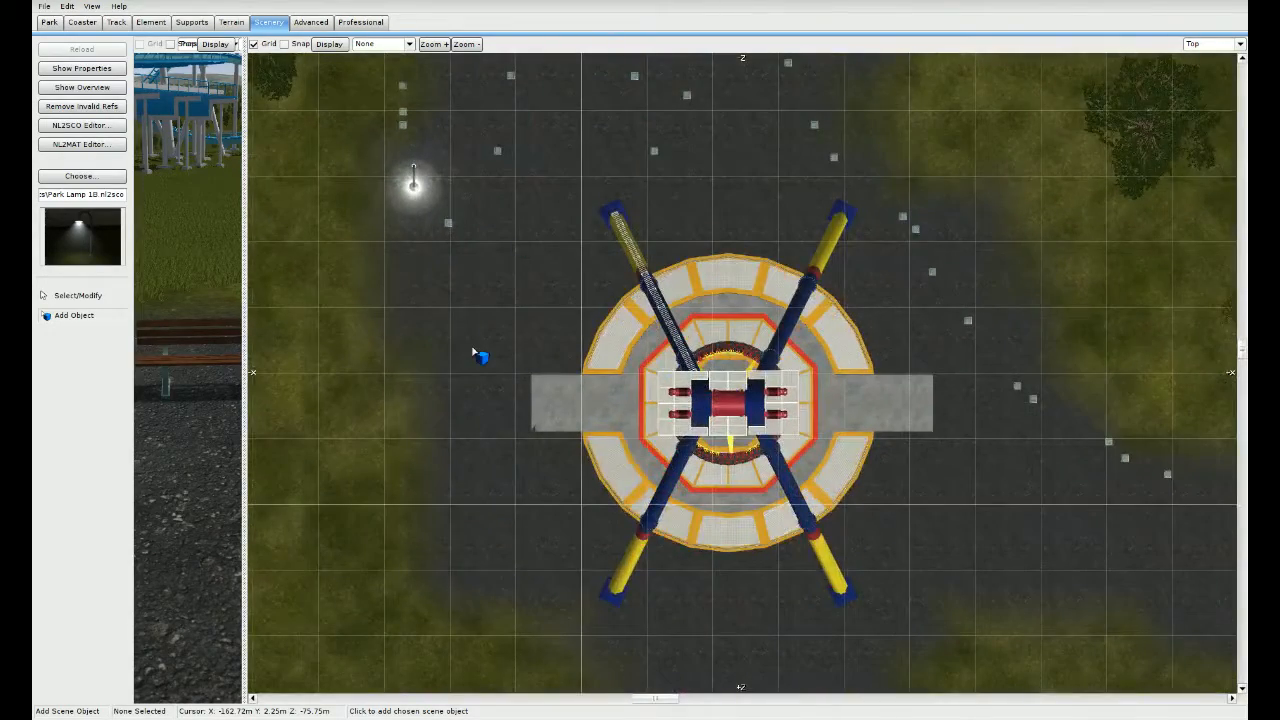
pyautogui.click(466, 544)
pyautogui.moveTo(694, 634); pyautogui.dragTo(537, 449, button='right')
pyautogui.click(583, 488)
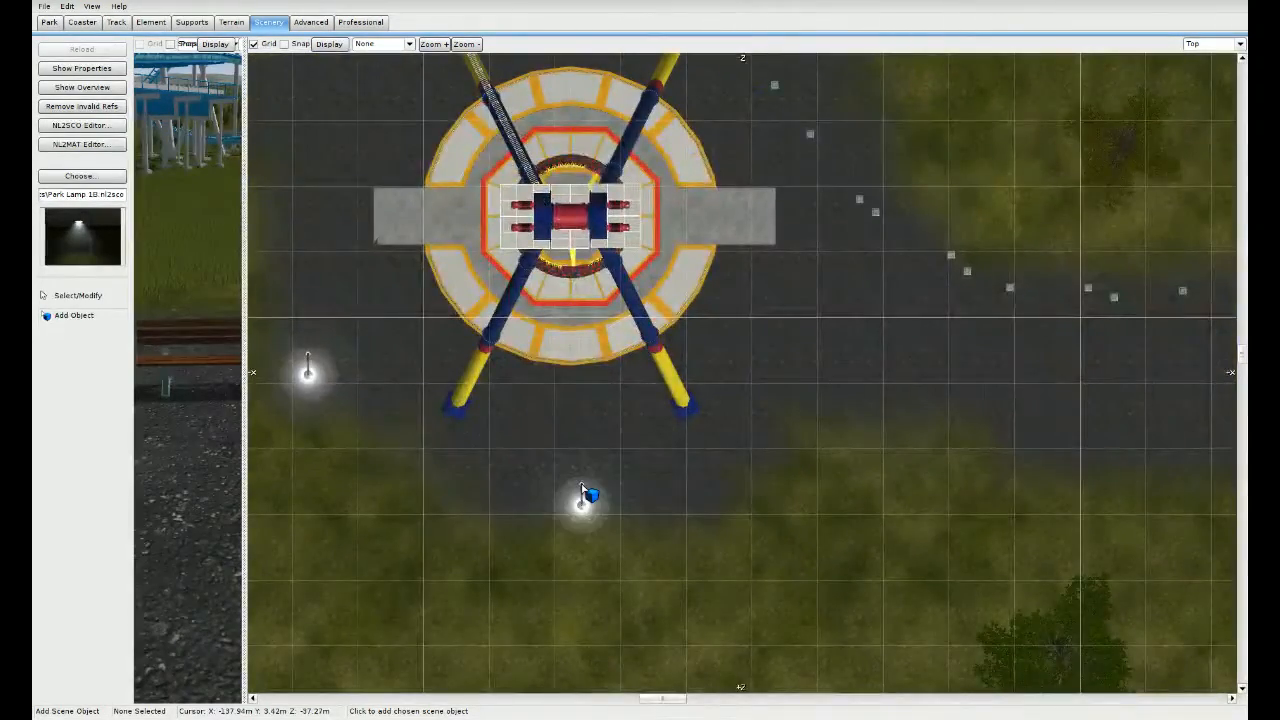
# Step: Place three park lamps along the lower path edge between the four-legged ride and the small yellow ride
pyautogui.moveTo(782, 443); pyautogui.dragTo(580, 532, button='right')
pyautogui.click(662, 484)
pyautogui.moveTo(860, 472); pyautogui.dragTo(565, 464, button='right')
pyautogui.click(631, 545)
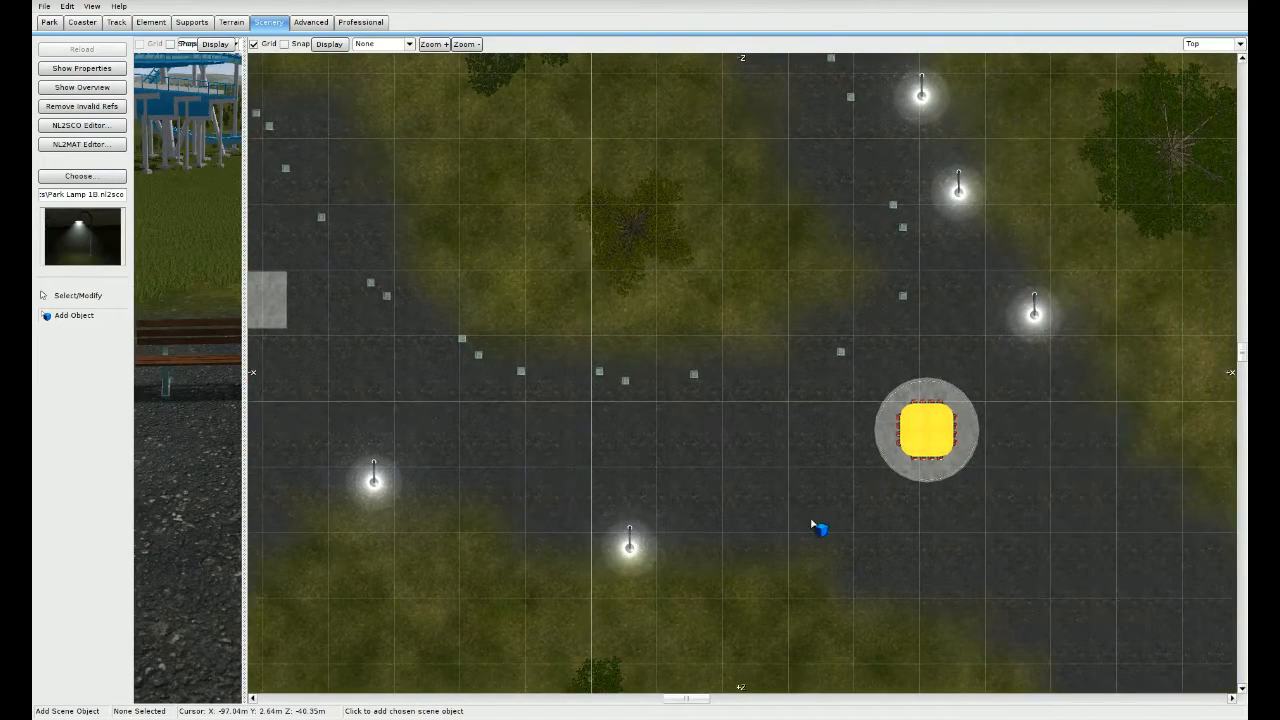
pyautogui.moveTo(820, 526); pyautogui.dragTo(671, 414, button='right')
pyautogui.click(762, 480)
pyautogui.moveTo(884, 497); pyautogui.dragTo(691, 320, button='right')
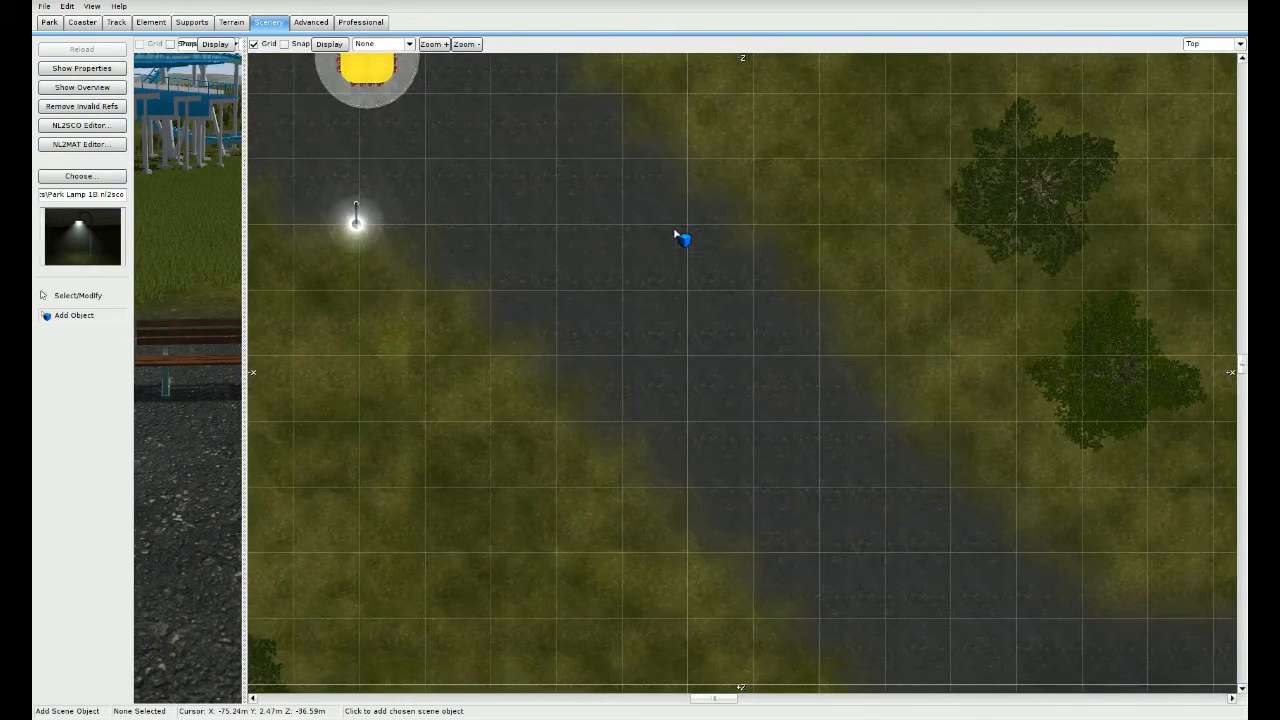
# Step: Place two park lamps along the path beyond the yellow ride and three around the round blue and white ride
pyautogui.click(680, 237)
pyautogui.click(835, 403)
pyautogui.moveTo(1013, 572); pyautogui.dragTo(746, 392, button='right')
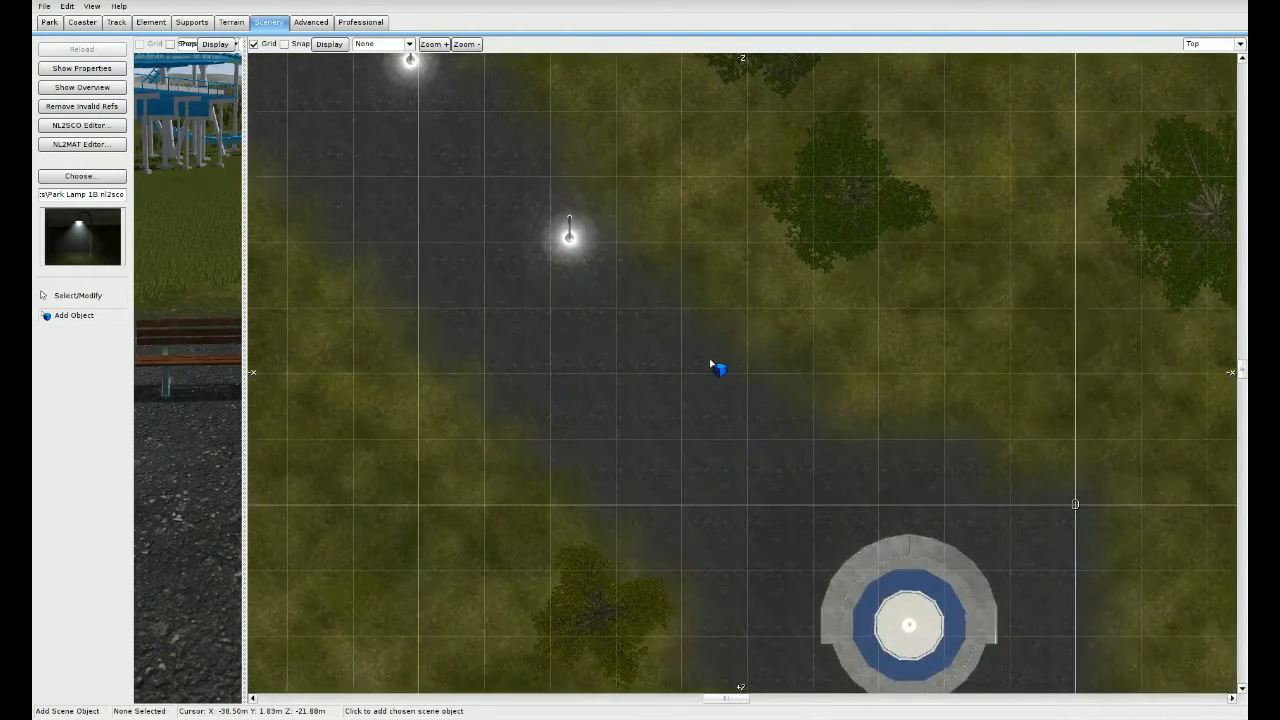
pyautogui.click(796, 420)
pyautogui.moveTo(900, 518); pyautogui.dragTo(693, 538, button='right')
pyautogui.click(884, 430)
pyautogui.click(709, 632)
# Step: Stop adding lamps and rotate the one nearest the ride with the multicoloured seats so it leans over the path
pyautogui.scroll(-5, 693, 538)
pyautogui.moveTo(507, 254); pyautogui.dragTo(743, 587, button='right')
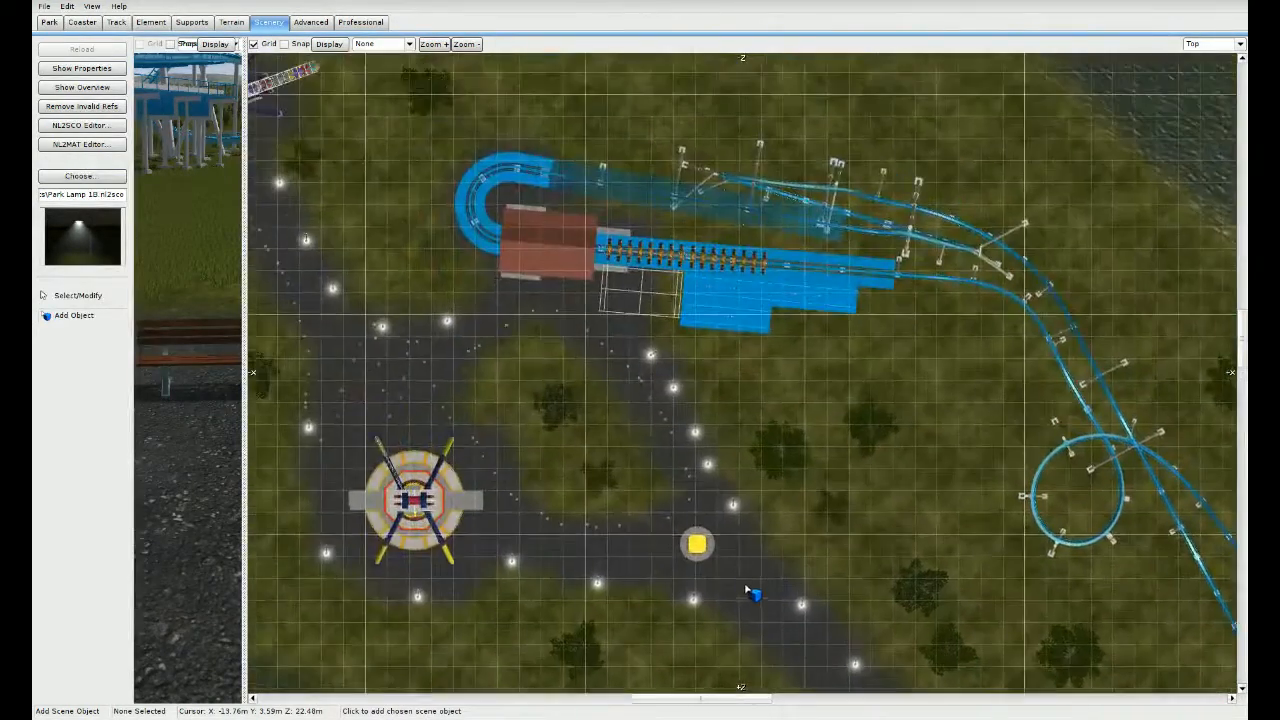
pyautogui.moveTo(443, 348); pyautogui.dragTo(632, 390, button='right')
pyautogui.rightClick(632, 390)
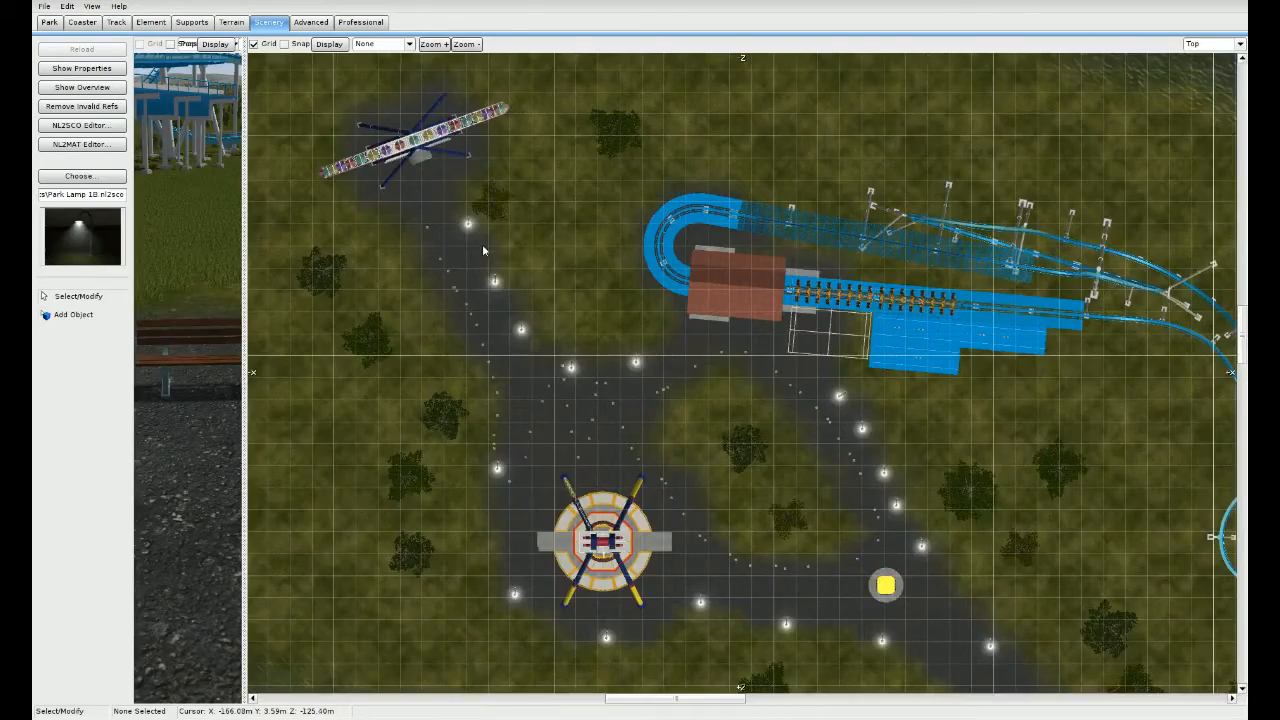
pyautogui.moveTo(487, 257); pyautogui.dragTo(597, 320, button='right')
pyautogui.scroll(4, 597, 320)
pyautogui.moveTo(417, 190); pyautogui.dragTo(751, 370, button='right')
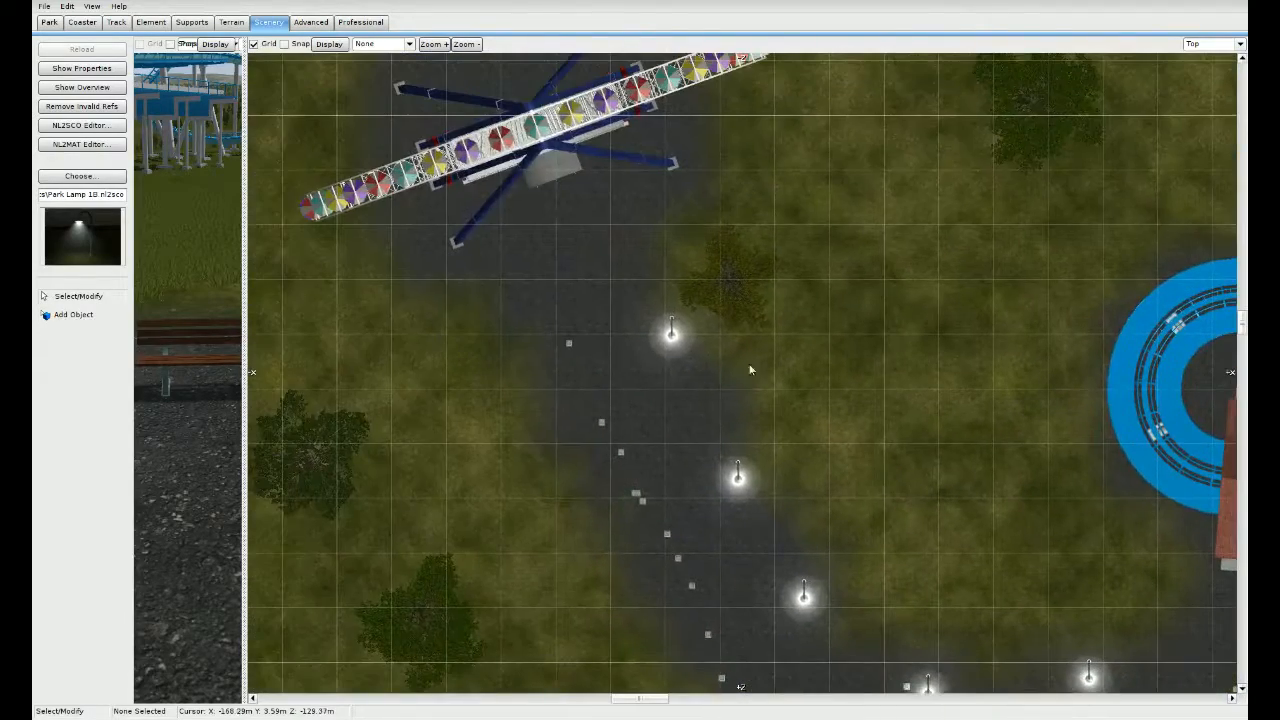
pyautogui.click(673, 337)
pyautogui.scroll(3, 718, 355)
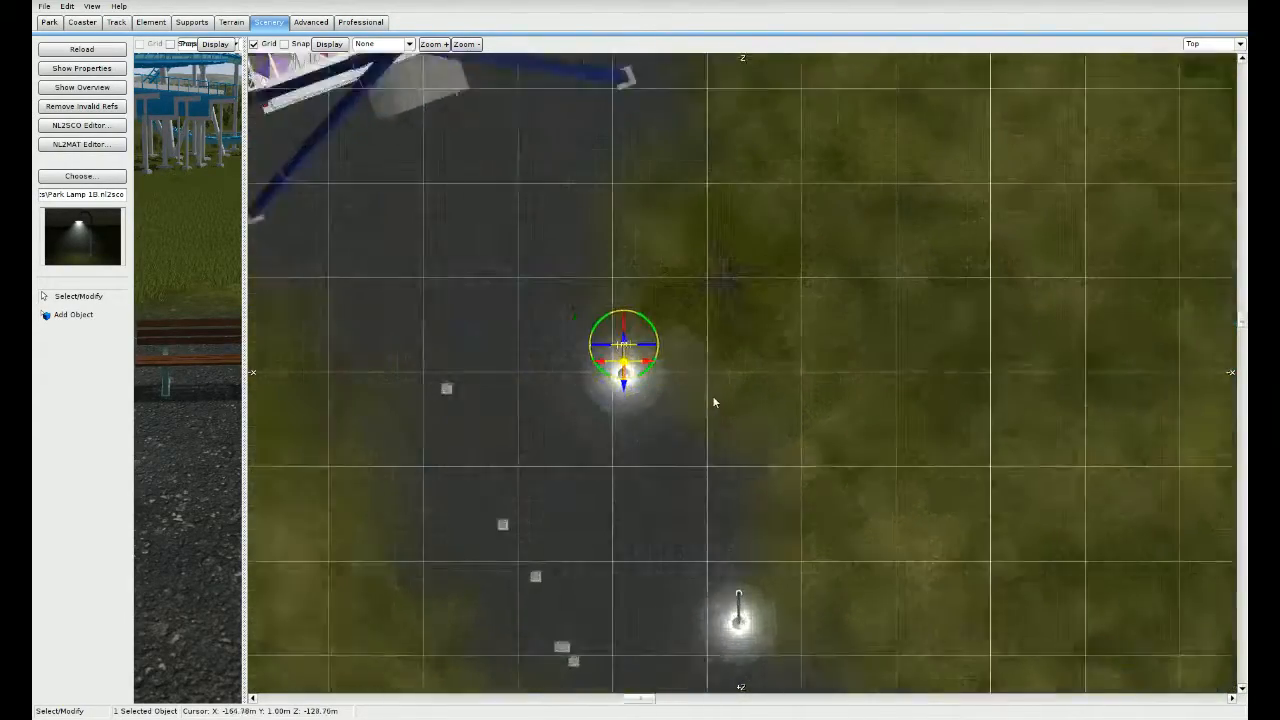
pyautogui.moveTo(626, 318); pyautogui.dragTo(504, 368)
# Step: Rotate the next two lamps on that path so they lean diagonally over the asphalt
pyautogui.moveTo(773, 604); pyautogui.dragTo(711, 395, button='right')
pyautogui.click(683, 442)
pyautogui.moveTo(702, 415); pyautogui.dragTo(598, 417)
pyautogui.moveTo(686, 536); pyautogui.dragTo(677, 331, button='right')
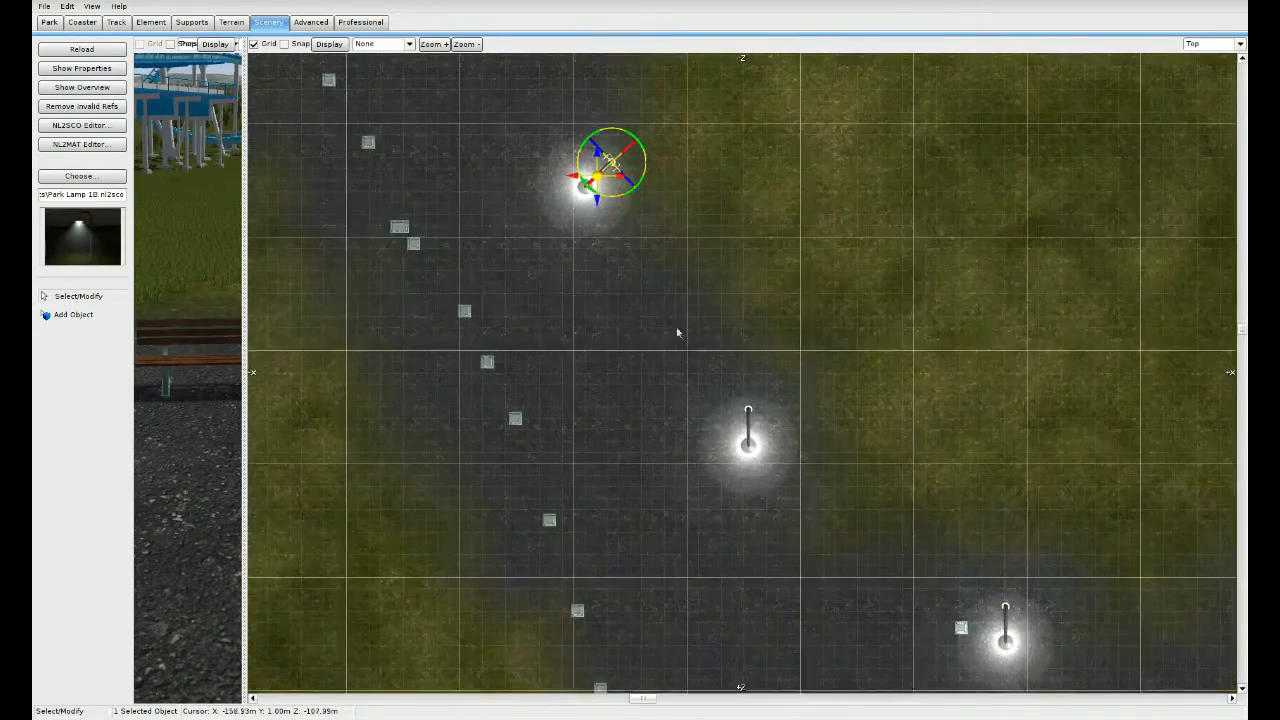
pyautogui.click(724, 436)
pyautogui.moveTo(695, 447); pyautogui.dragTo(646, 446)
# Step: Rotate the plaza-edge lamp closest to the coaster station slightly so it follows the curve of the path
pyautogui.moveTo(907, 554); pyautogui.dragTo(675, 368, button='right')
pyautogui.click(770, 440)
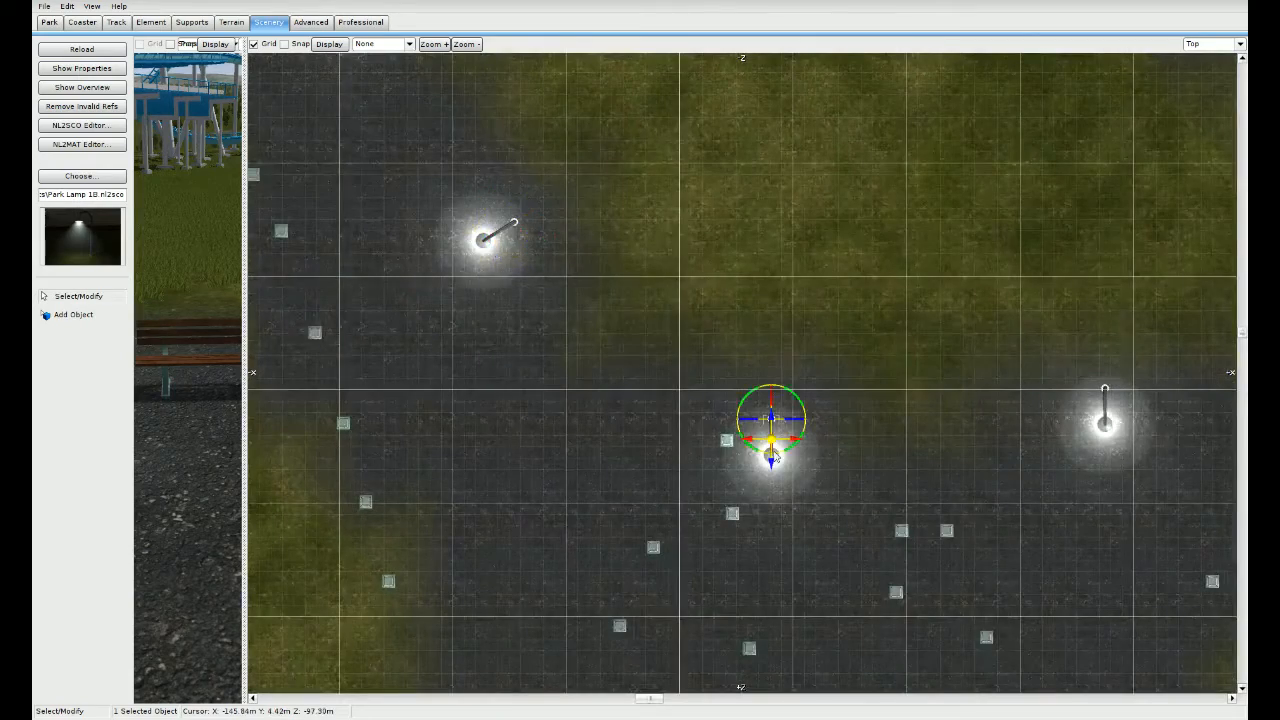
pyautogui.moveTo(917, 449); pyautogui.dragTo(645, 366, button='right')
pyautogui.click(761, 350)
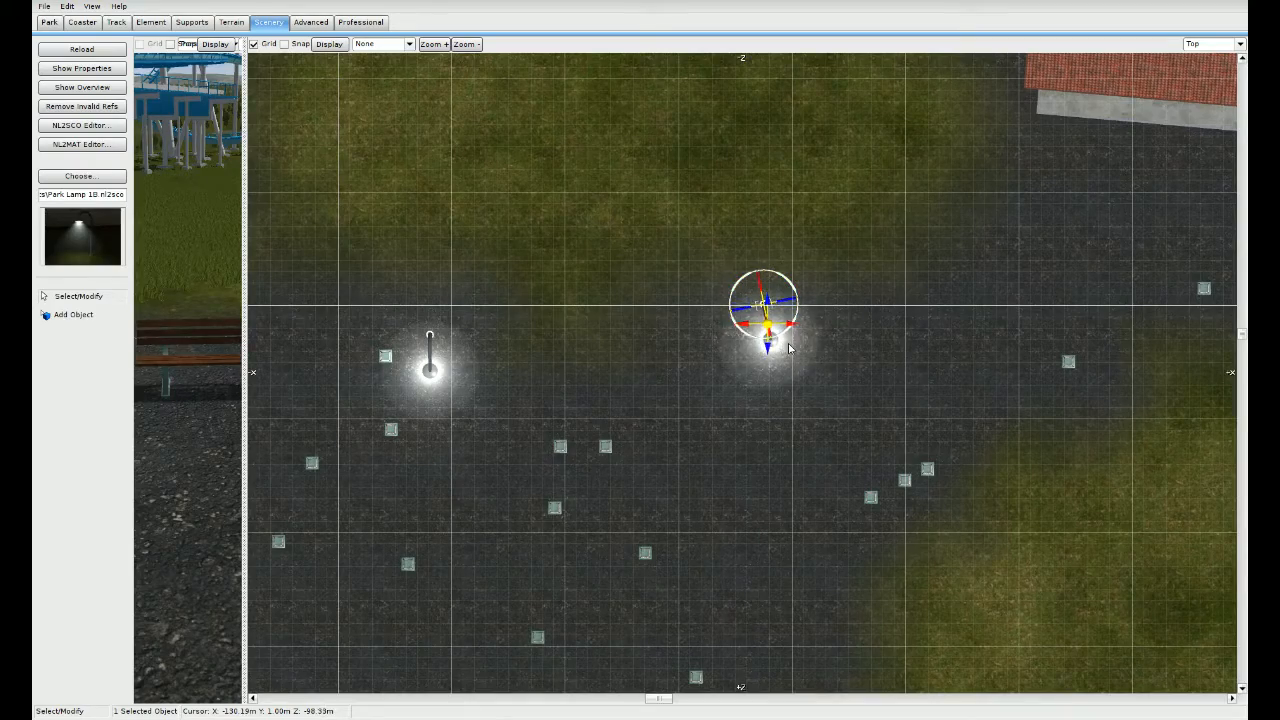
# Step: Rotate the lamp just above the bench so it leans over the asphalt path
pyautogui.moveTo(1014, 360); pyautogui.dragTo(565, 348, button='right')
pyautogui.moveTo(926, 428); pyautogui.dragTo(598, 384, button='right')
pyautogui.moveTo(793, 435); pyautogui.dragTo(631, 340, button='right')
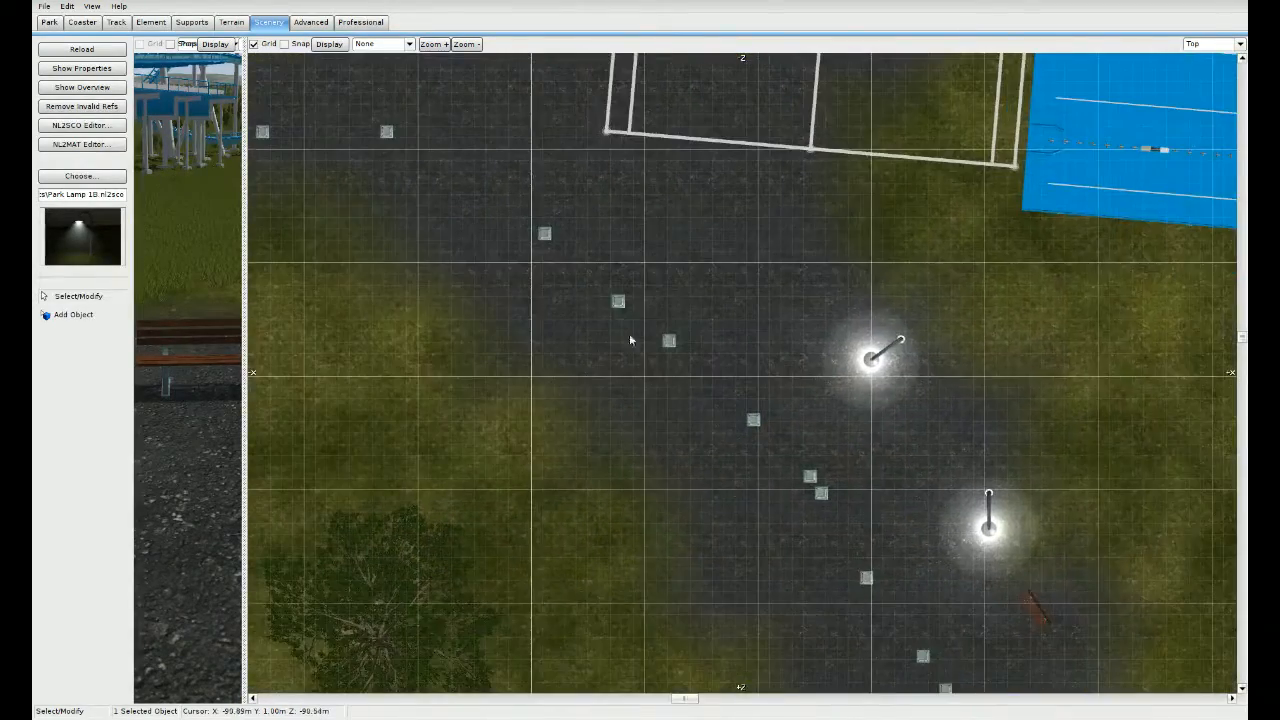
pyautogui.moveTo(979, 485); pyautogui.dragTo(674, 273, button='right')
pyautogui.click(702, 337)
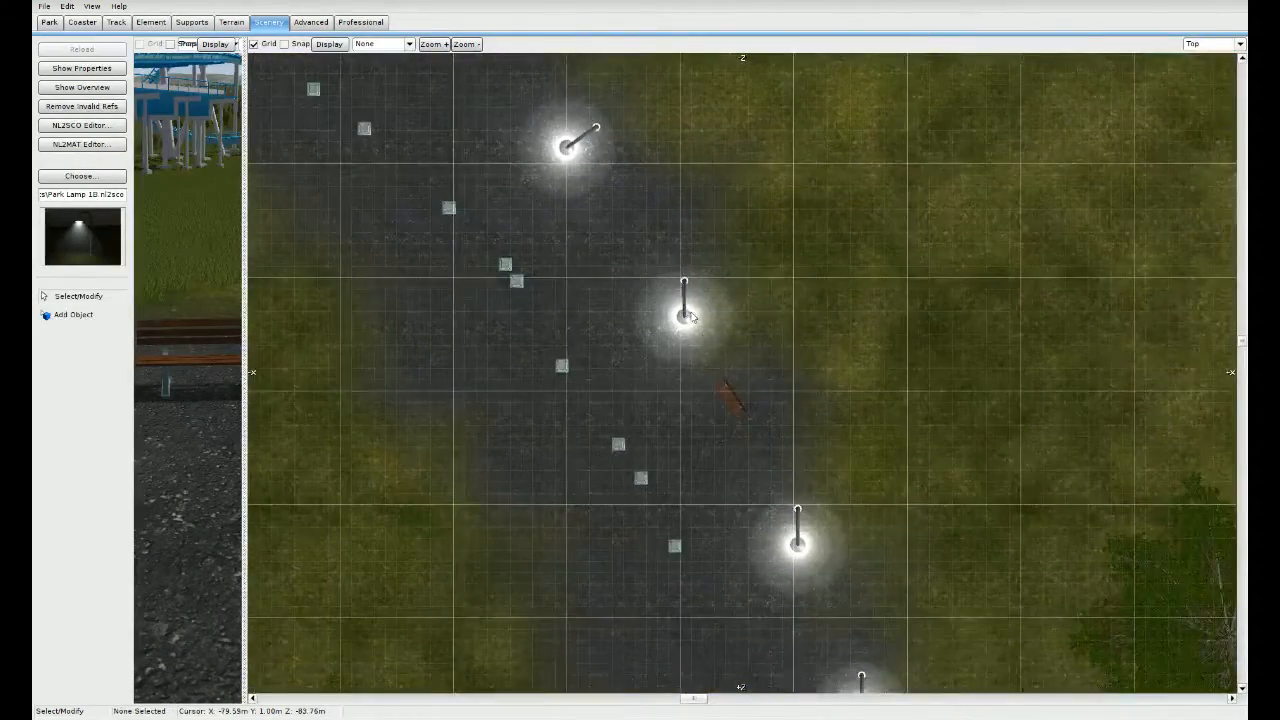
pyautogui.click(687, 302)
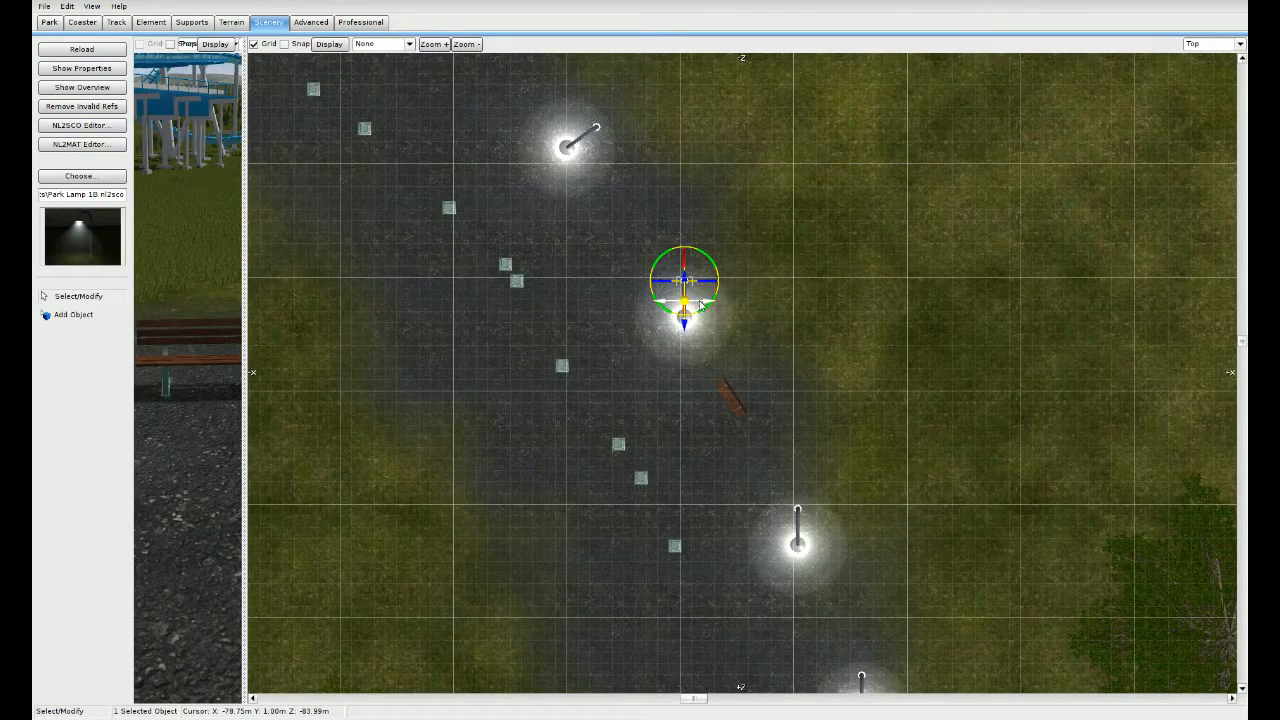
pyautogui.moveTo(710, 311); pyautogui.dragTo(580, 336)
# Step: Rotate the three lamps between the bench and the yellow ride so each one leans over the path
pyautogui.moveTo(758, 473); pyautogui.dragTo(674, 331, button='right')
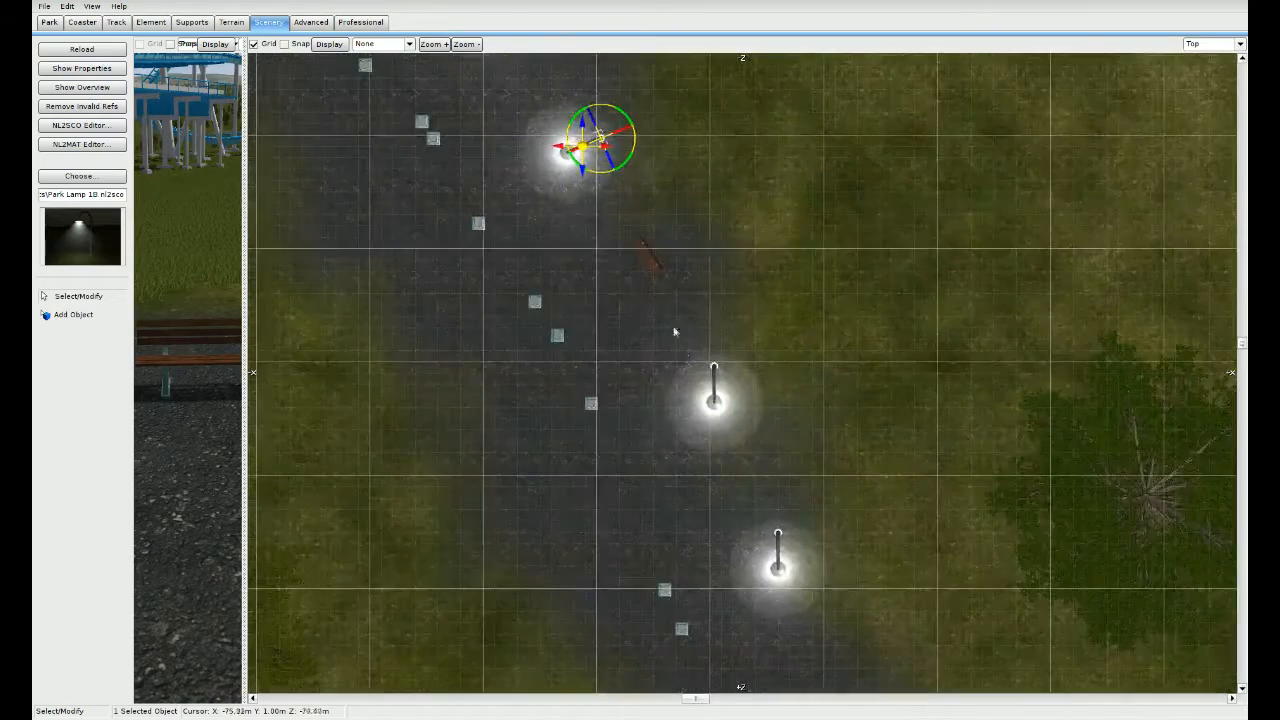
pyautogui.click(713, 403)
pyautogui.moveTo(711, 400); pyautogui.dragTo(604, 397)
pyautogui.moveTo(788, 550); pyautogui.dragTo(698, 419, button='right')
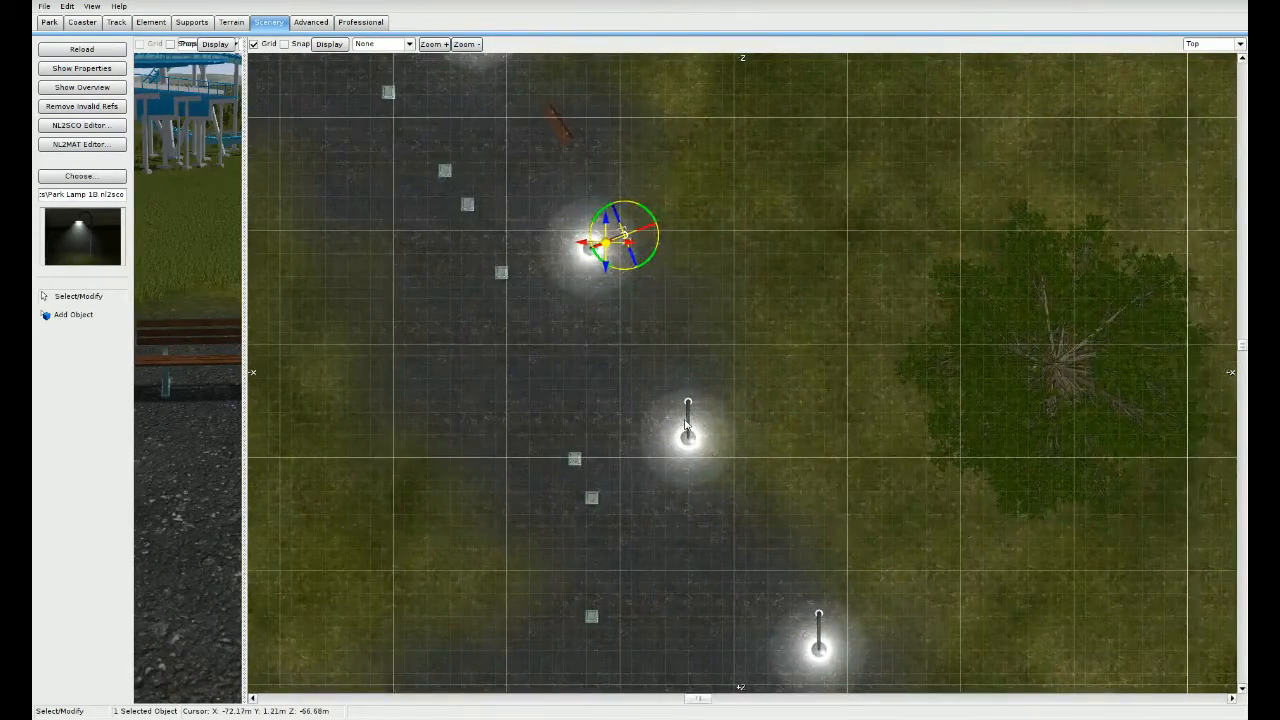
pyautogui.click(687, 427)
pyautogui.moveTo(706, 431); pyautogui.dragTo(578, 450)
pyautogui.moveTo(761, 581); pyautogui.dragTo(609, 367, button='right')
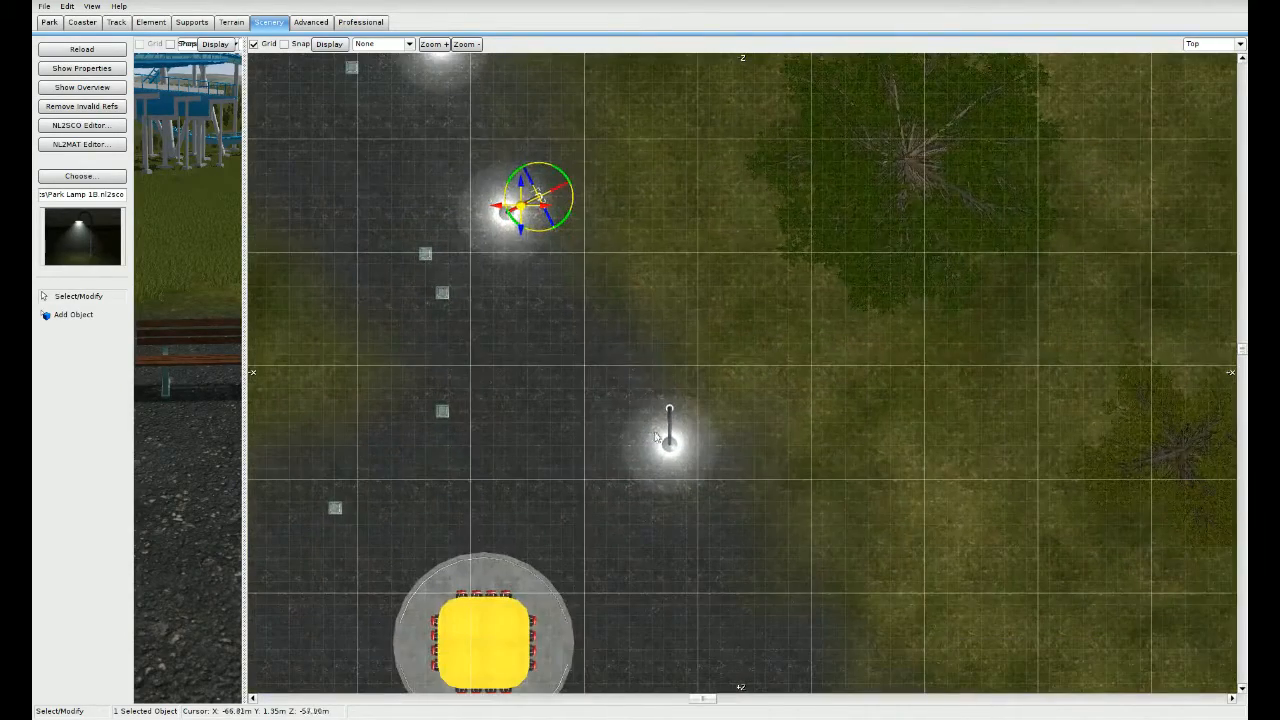
pyautogui.click(674, 446)
pyautogui.moveTo(691, 439); pyautogui.dragTo(569, 445)
# Step: Rotate the two lamps on the path between the yellow ride and the round ride diagonally toward the asphalt
pyautogui.moveTo(770, 620); pyautogui.dragTo(666, 400, button='right')
pyautogui.moveTo(760, 561); pyautogui.dragTo(651, 310, button='right')
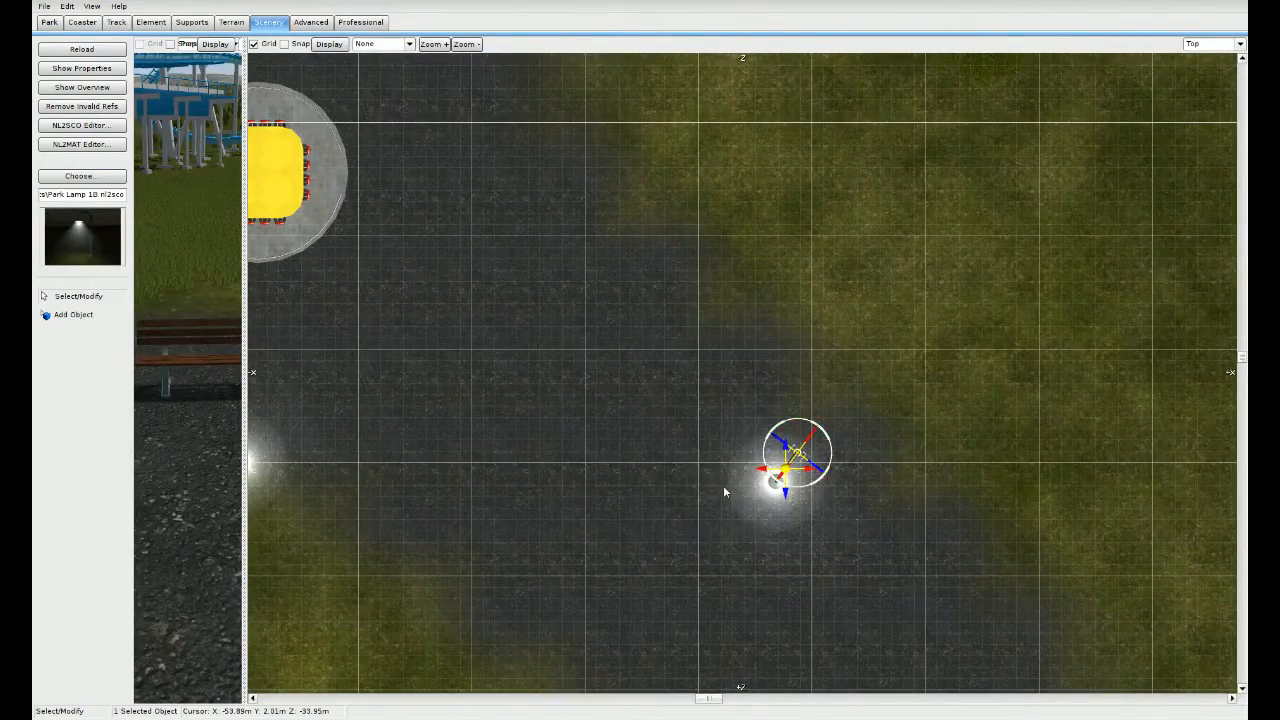
pyautogui.moveTo(851, 546); pyautogui.dragTo(666, 316, button='right')
pyautogui.click(835, 490)
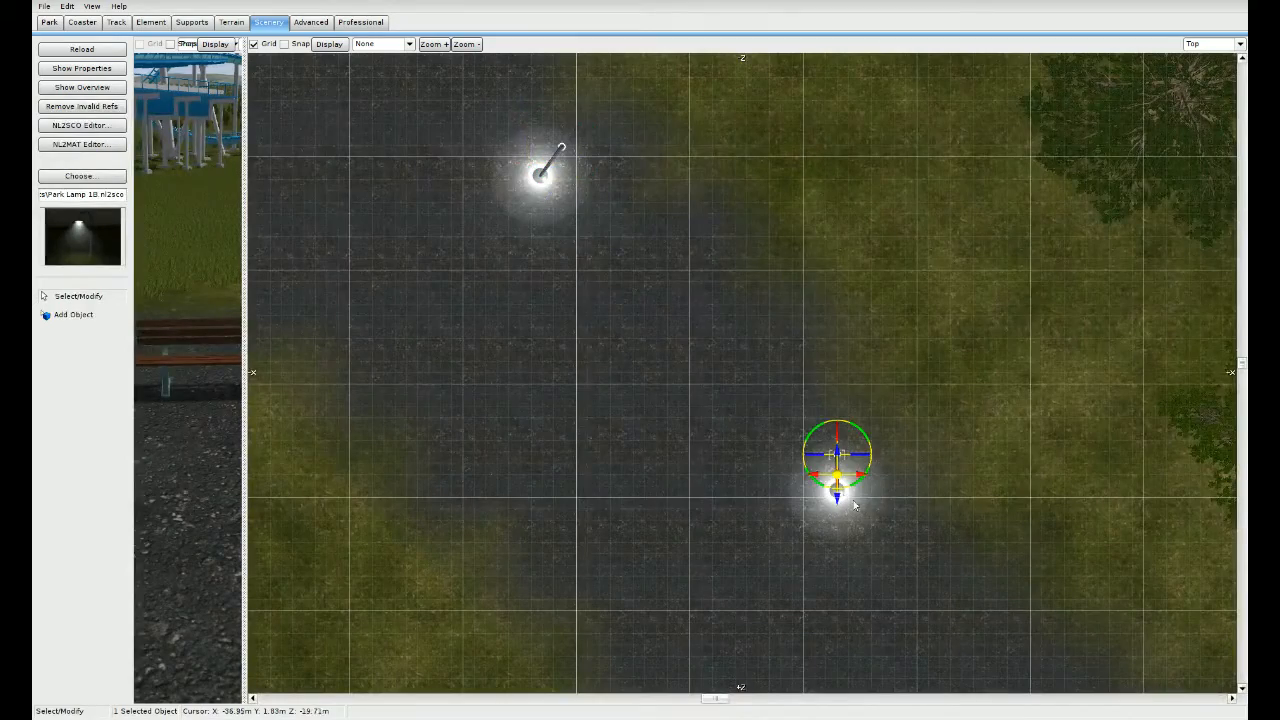
pyautogui.moveTo(852, 488); pyautogui.dragTo(737, 475)
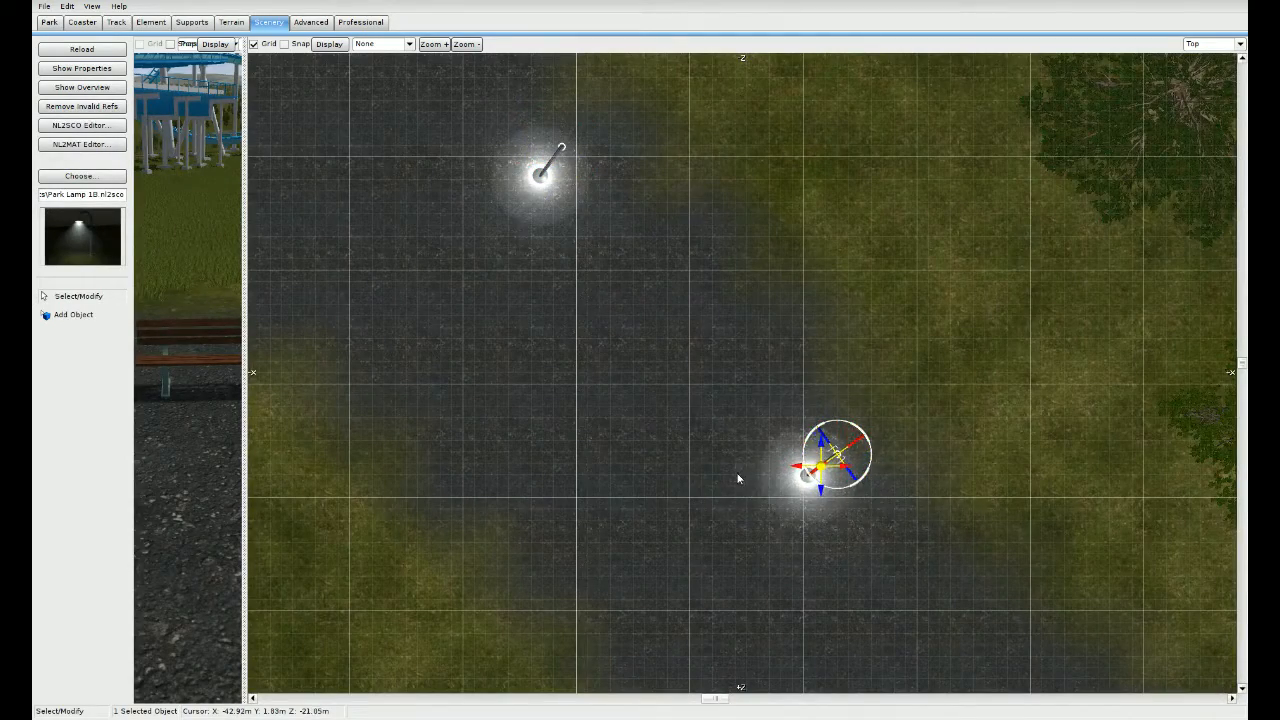
# Step: Rotate the lamps to the right of and below the round blue and white ride to point toward the ride
pyautogui.moveTo(932, 611); pyautogui.dragTo(701, 268, button='right')
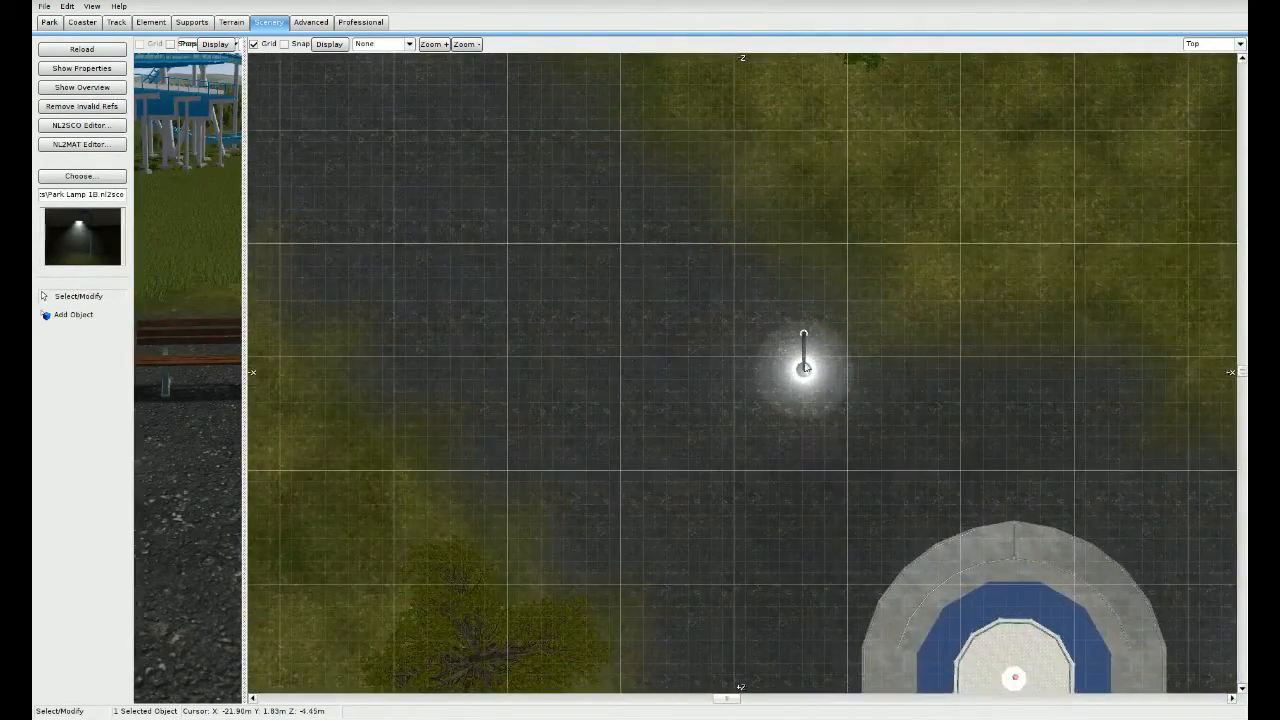
pyautogui.moveTo(918, 399); pyautogui.dragTo(580, 335, button='right')
pyautogui.moveTo(864, 443); pyautogui.dragTo(738, 286, button='right')
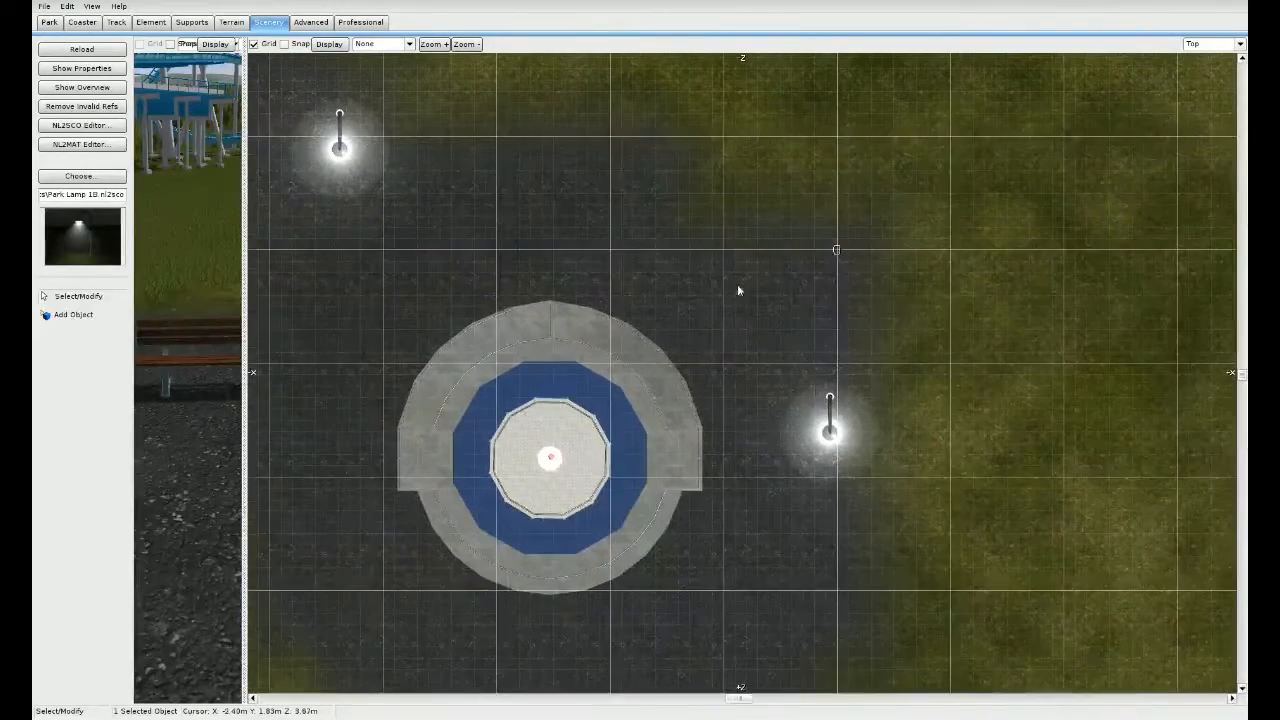
pyautogui.click(835, 440)
pyautogui.moveTo(848, 433); pyautogui.dragTo(700, 436)
pyautogui.moveTo(782, 546); pyautogui.dragTo(793, 316, button='right')
pyautogui.click(538, 572)
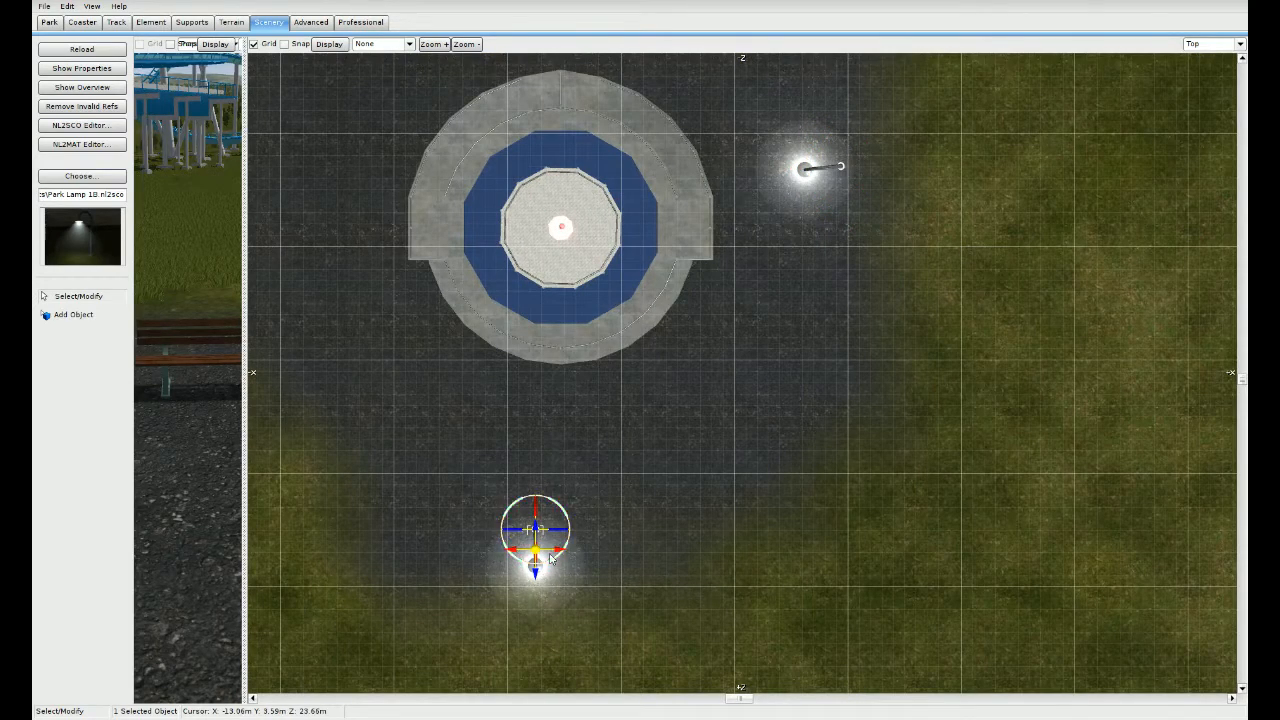
pyautogui.moveTo(562, 563); pyautogui.dragTo(332, 561)
# Step: Rotate the lamp at the upper-left approach to the round ride so it leans over the path
pyautogui.moveTo(372, 368); pyautogui.dragTo(752, 540, button='right')
pyautogui.moveTo(612, 340); pyautogui.dragTo(725, 539, button='right')
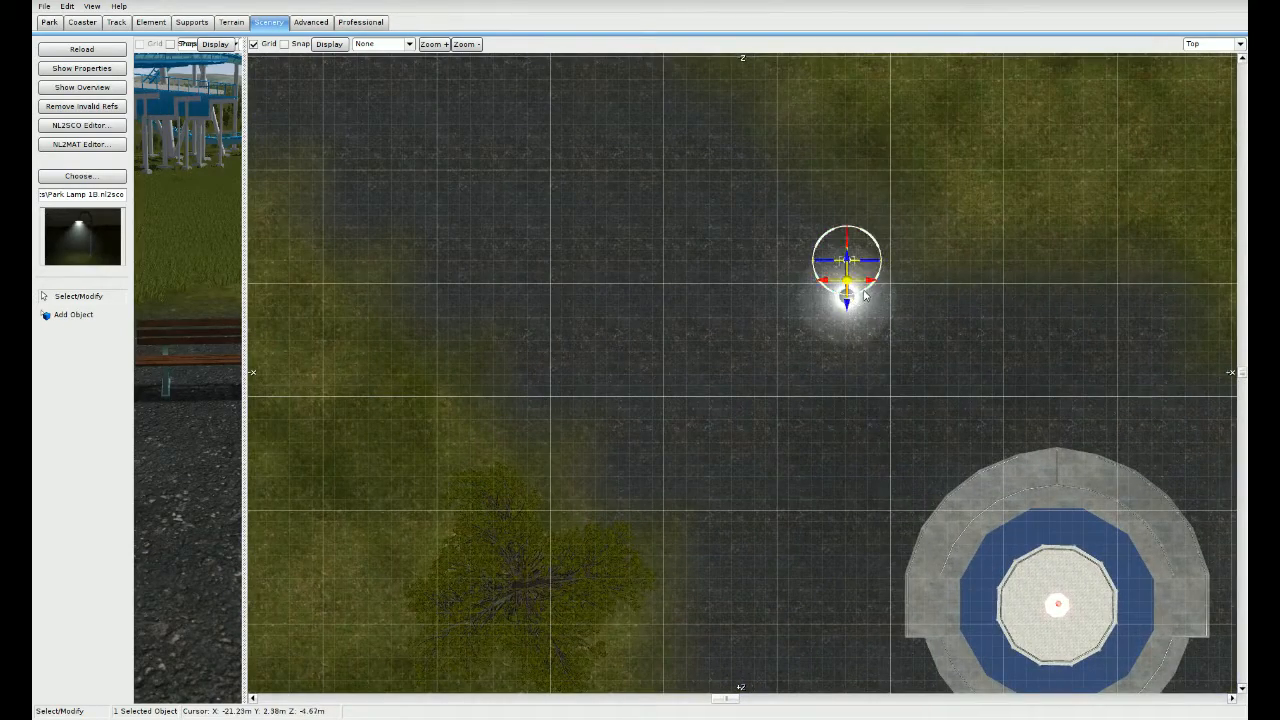
pyautogui.moveTo(864, 292); pyautogui.dragTo(764, 295)
# Step: Select the lamp on the lower path edge near the yellow ride for rotating
pyautogui.moveTo(657, 297); pyautogui.dragTo(846, 486, button='right')
pyautogui.moveTo(506, 237); pyautogui.dragTo(806, 457, button='right')
pyautogui.moveTo(597, 320); pyautogui.dragTo(971, 550, button='right')
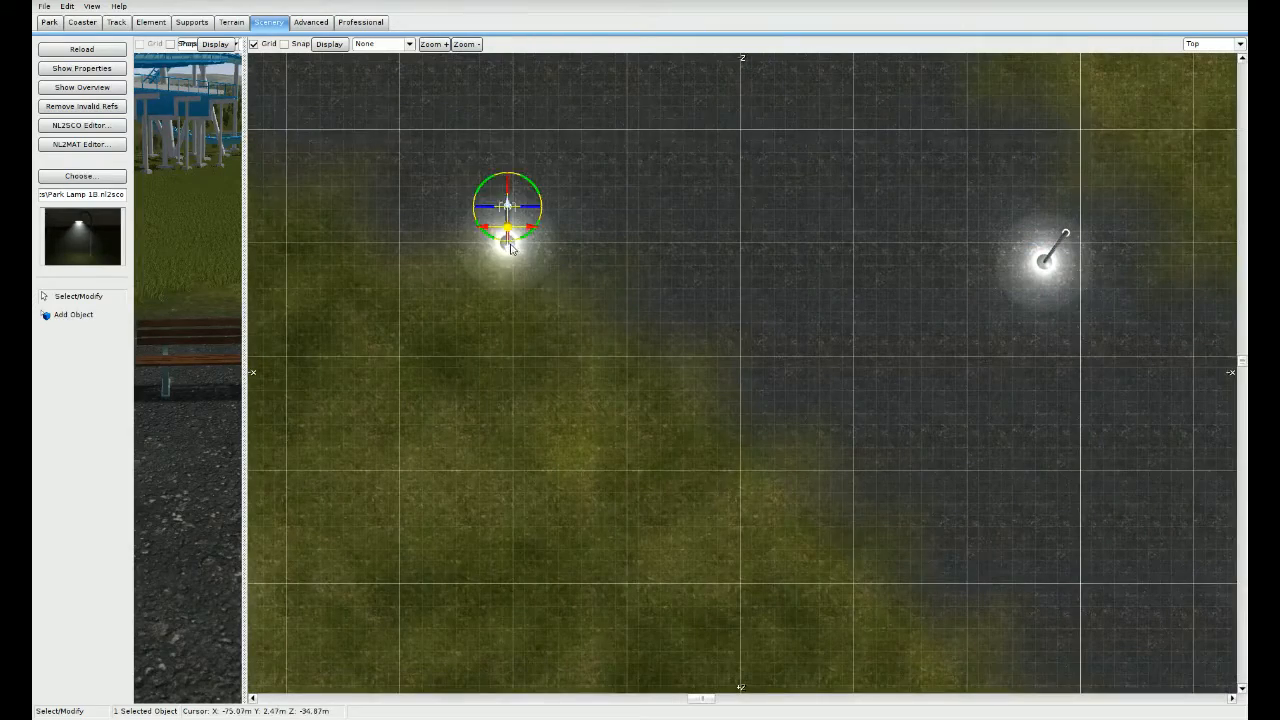
# Step: Rotate the first two park lamps along the lower path edge about 180 degrees, pointing their heads toward the grass
pyautogui.moveTo(532, 241); pyautogui.dragTo(283, 247)
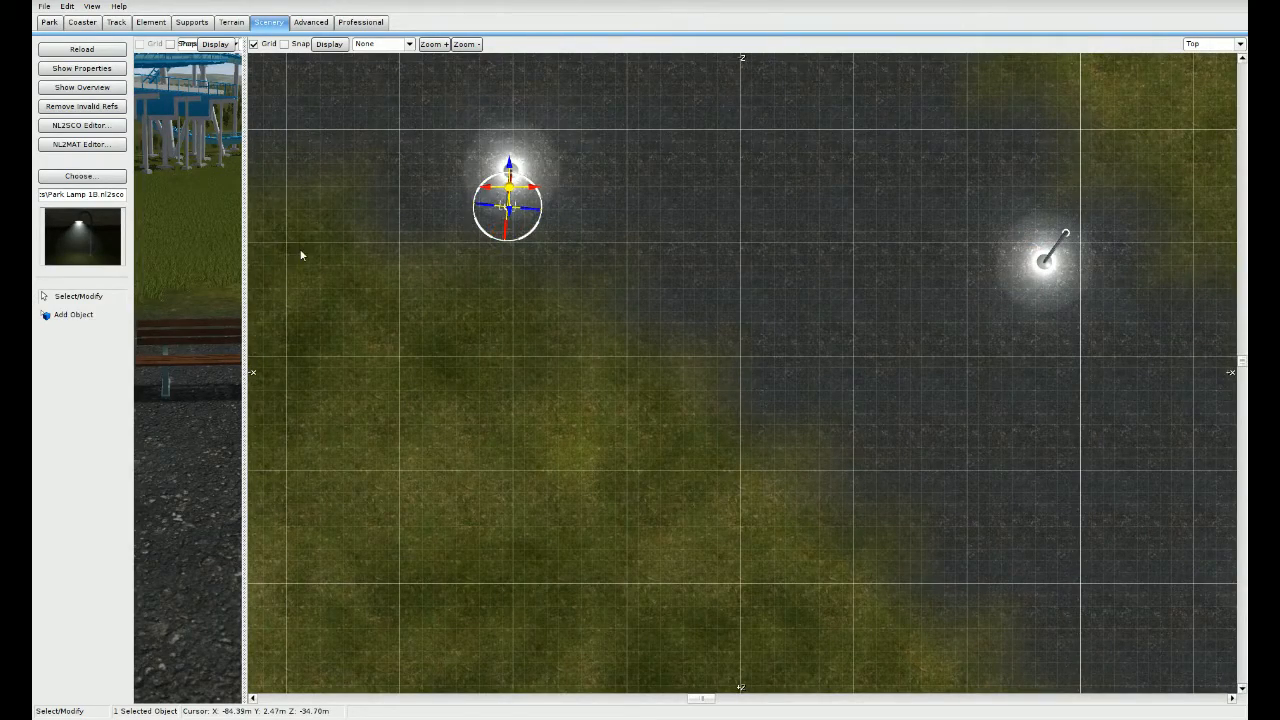
pyautogui.moveTo(374, 260); pyautogui.dragTo(794, 434, button='right')
pyautogui.moveTo(562, 336); pyautogui.dragTo(815, 400, button='right')
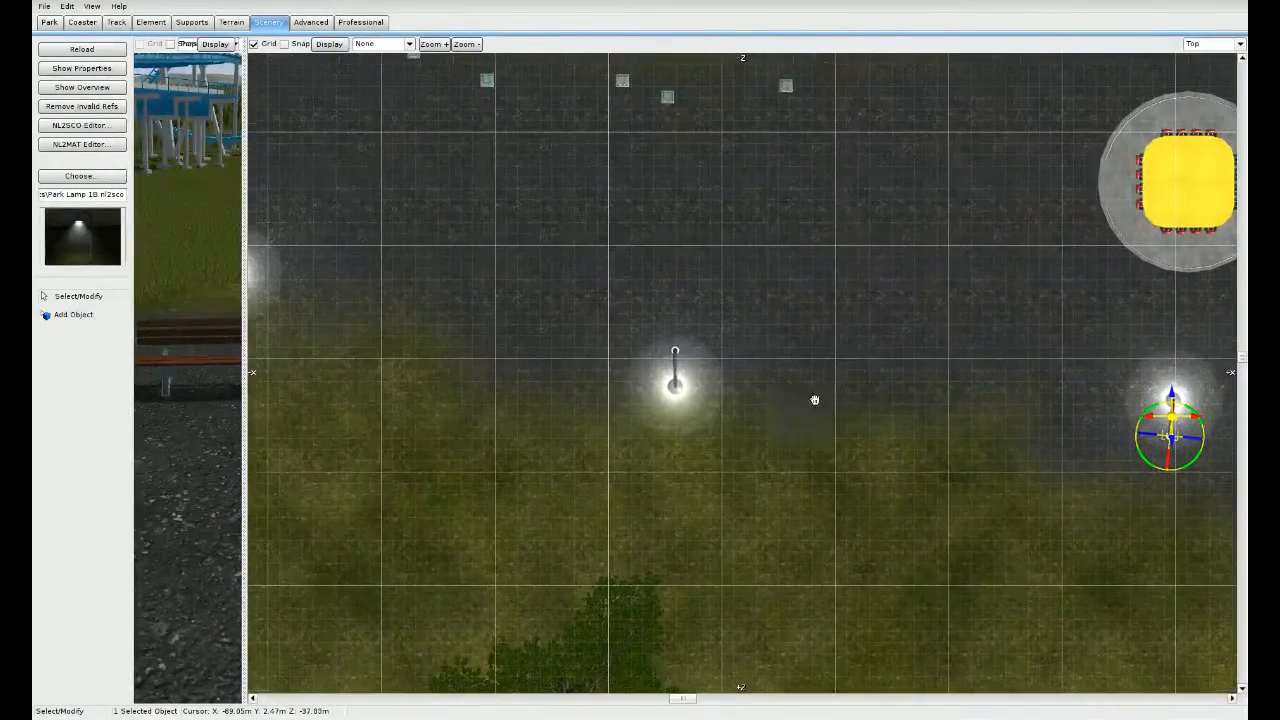
pyautogui.click(684, 393)
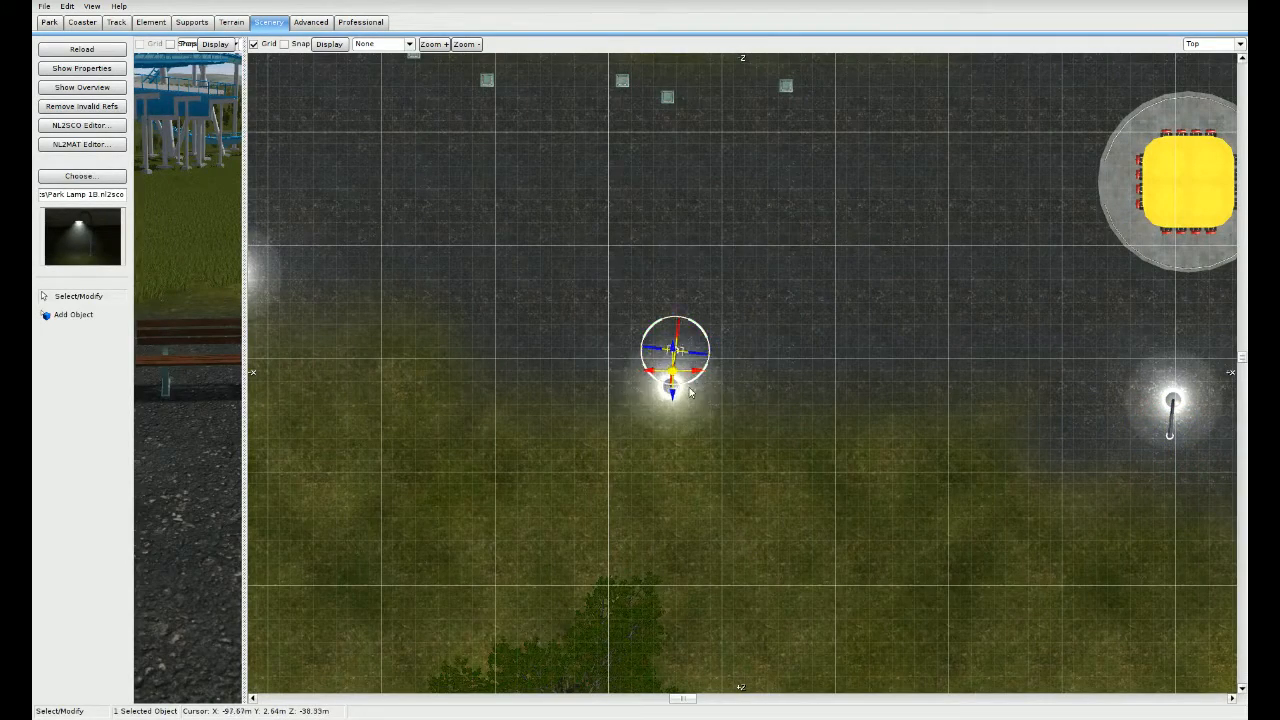
pyautogui.moveTo(703, 390); pyautogui.dragTo(465, 406)
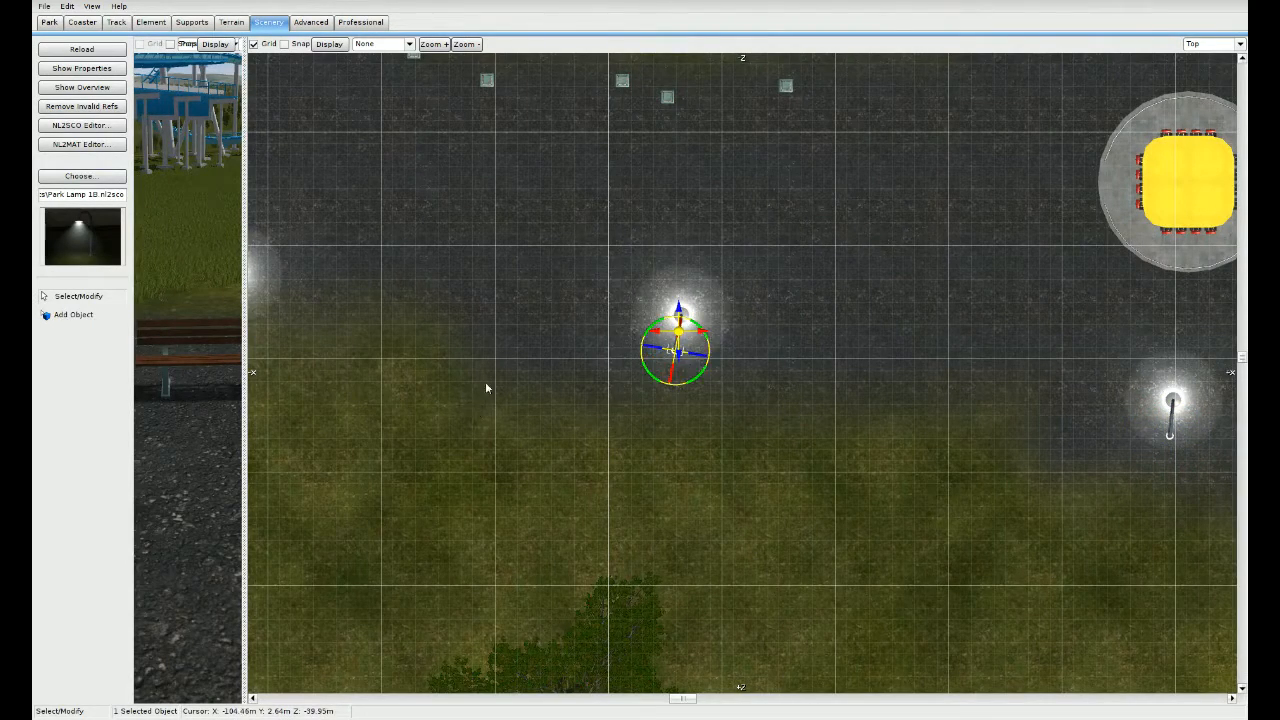
# Step: Rotate the next two park lamps, one east and one south of the pendulum ride, about 180 degrees toward the grass
pyautogui.moveTo(486, 386); pyautogui.dragTo(880, 496, button='right')
pyautogui.click(606, 408)
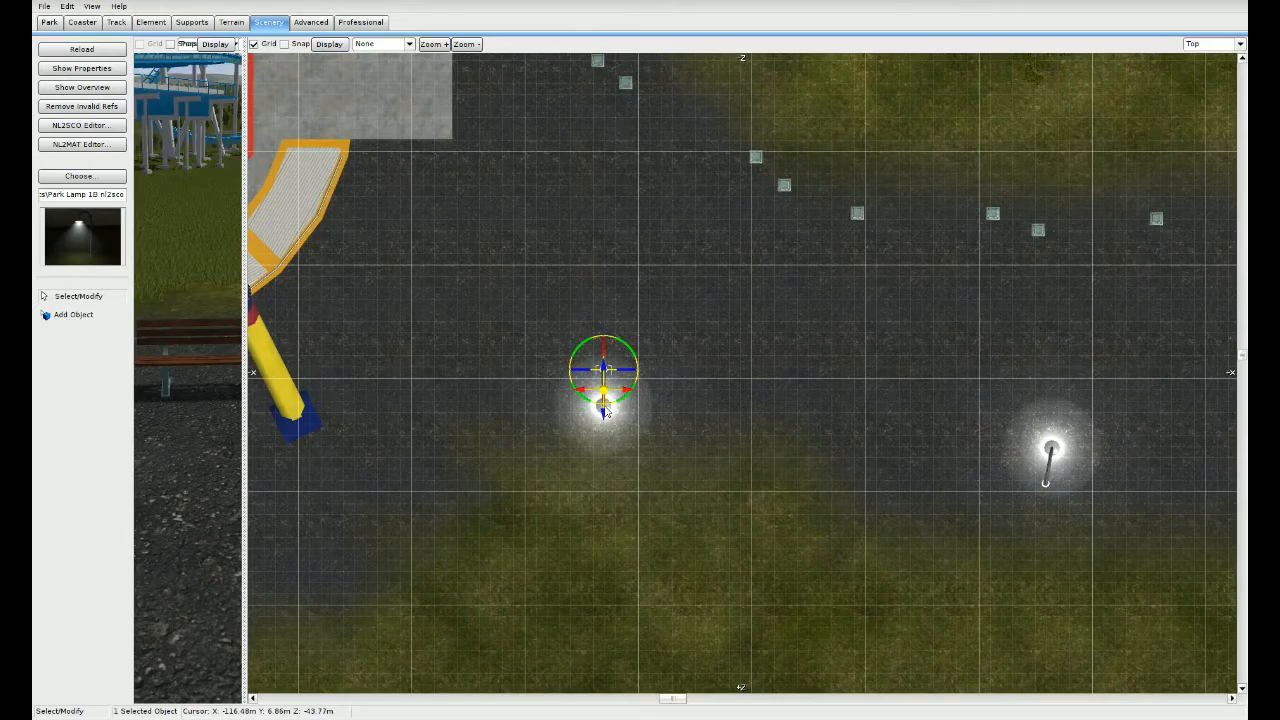
pyautogui.moveTo(618, 412); pyautogui.dragTo(400, 405)
pyautogui.moveTo(400, 405); pyautogui.dragTo(759, 426, button='right')
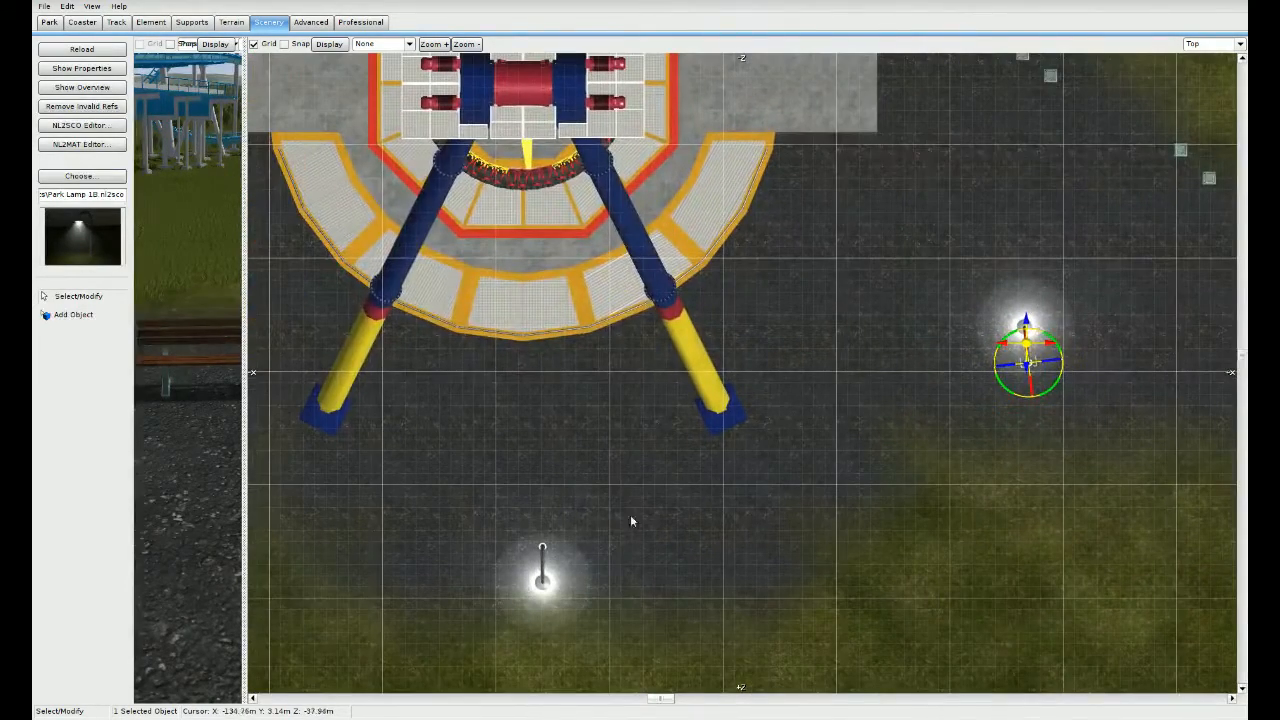
pyautogui.click(548, 580)
pyautogui.moveTo(566, 581); pyautogui.dragTo(341, 582)
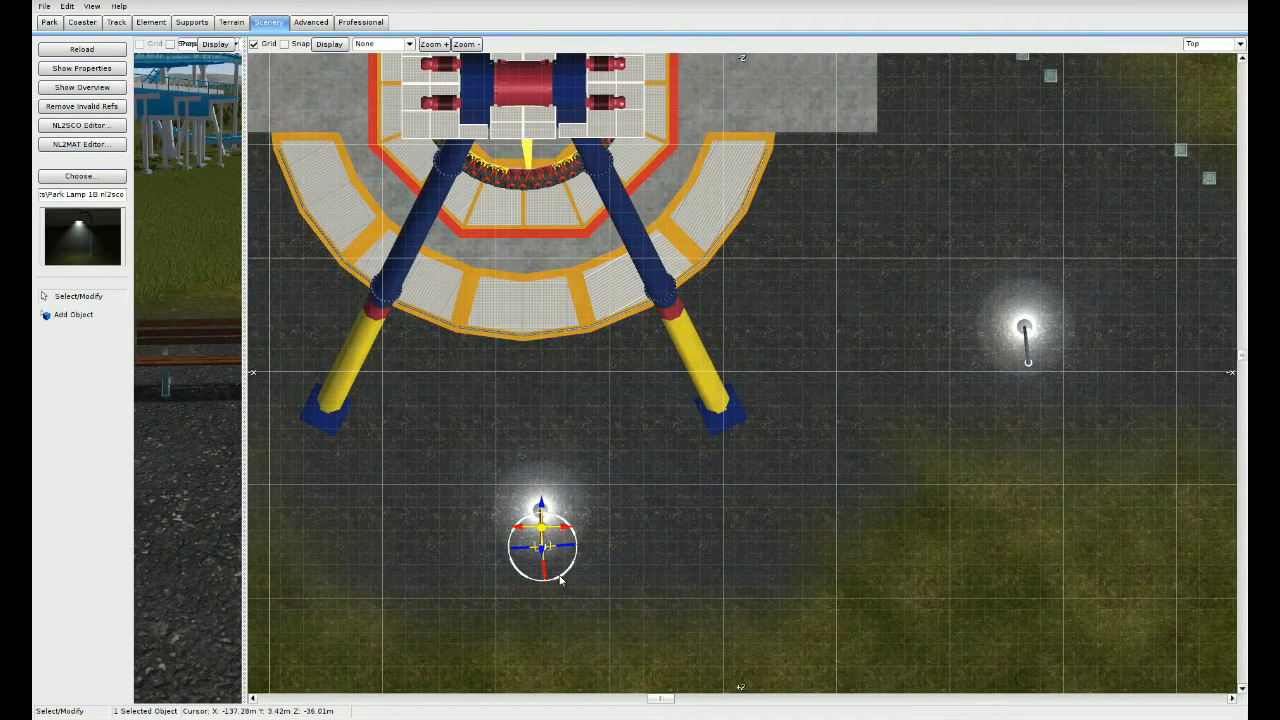
# Step: Rotate the two park lamps southwest and northwest of the pendulum ride so their heads point toward the grass
pyautogui.moveTo(417, 481); pyautogui.dragTo(810, 534, button='right')
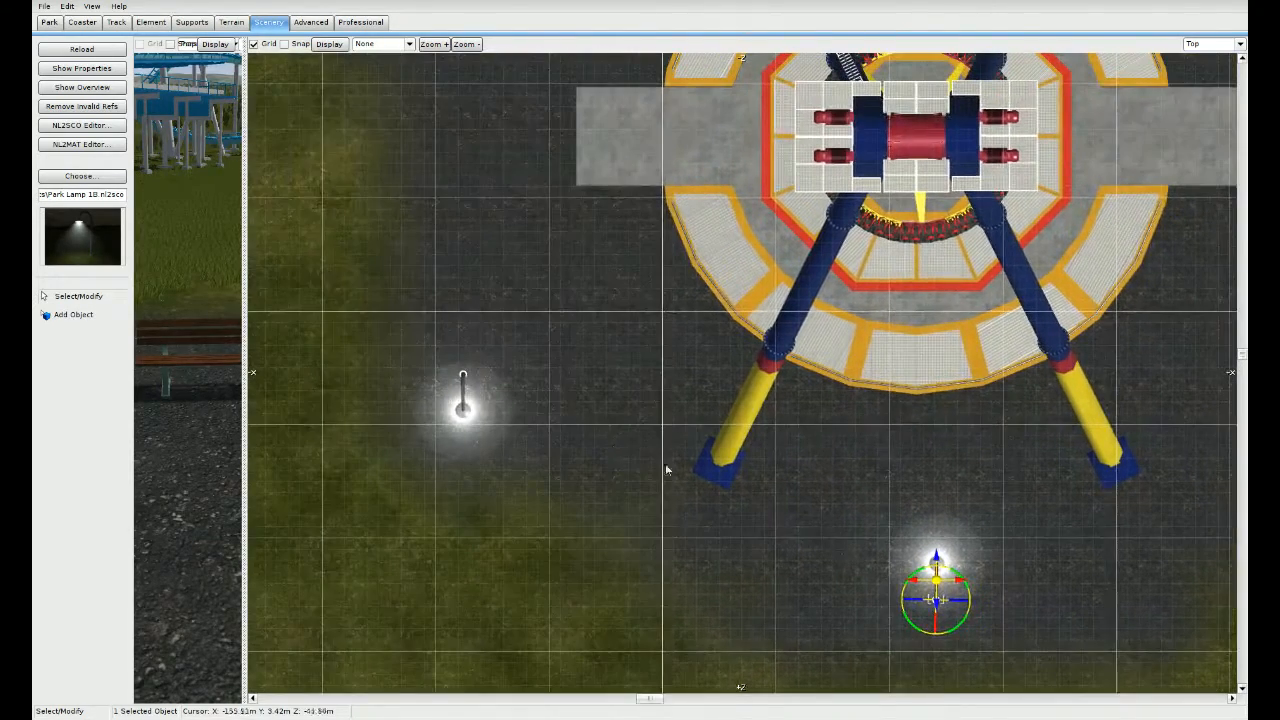
pyautogui.click(469, 418)
pyautogui.moveTo(487, 410); pyautogui.dragTo(218, 416)
pyautogui.moveTo(385, 288); pyautogui.dragTo(577, 639, button='right')
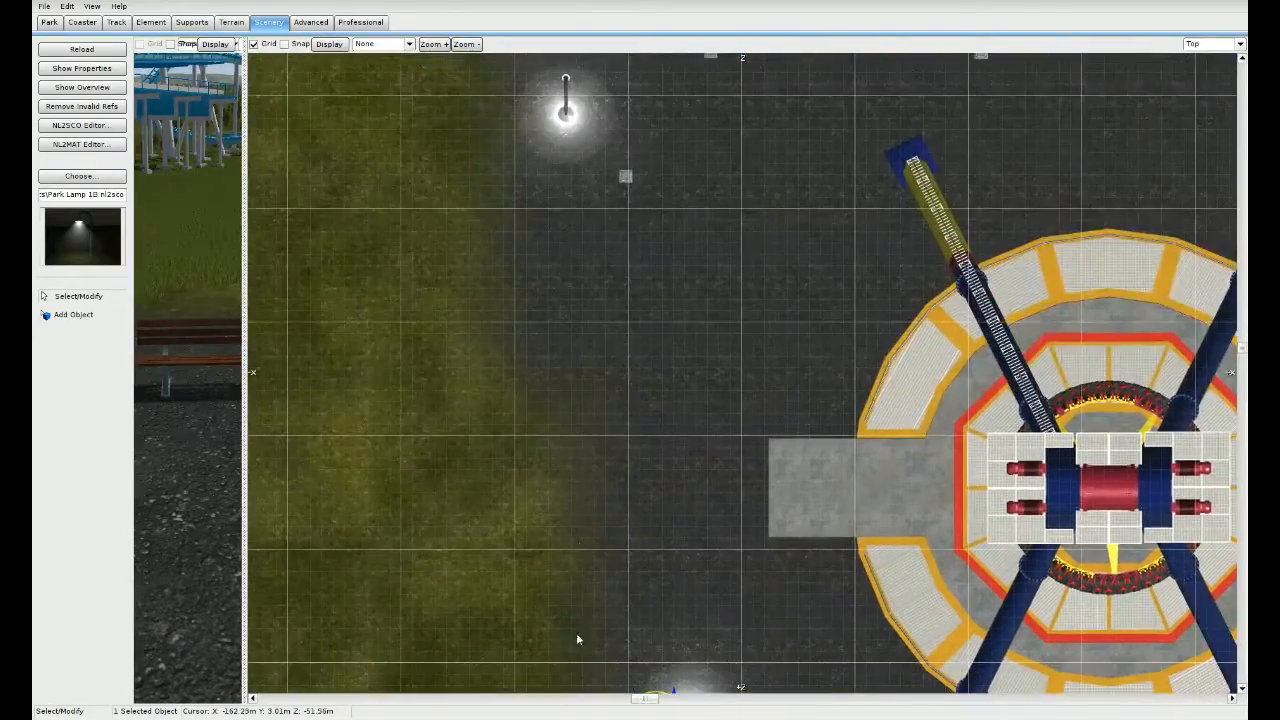
pyautogui.moveTo(544, 299); pyautogui.dragTo(574, 544, button='right')
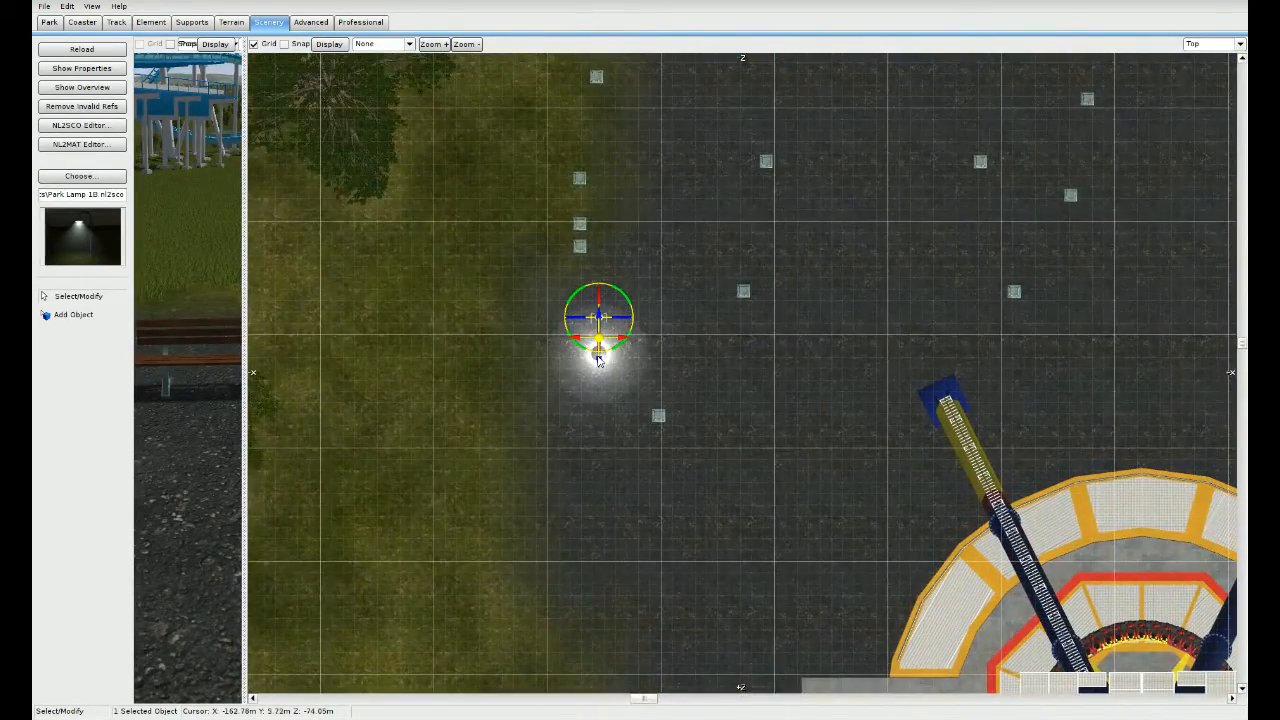
pyautogui.moveTo(614, 352); pyautogui.dragTo(737, 303)
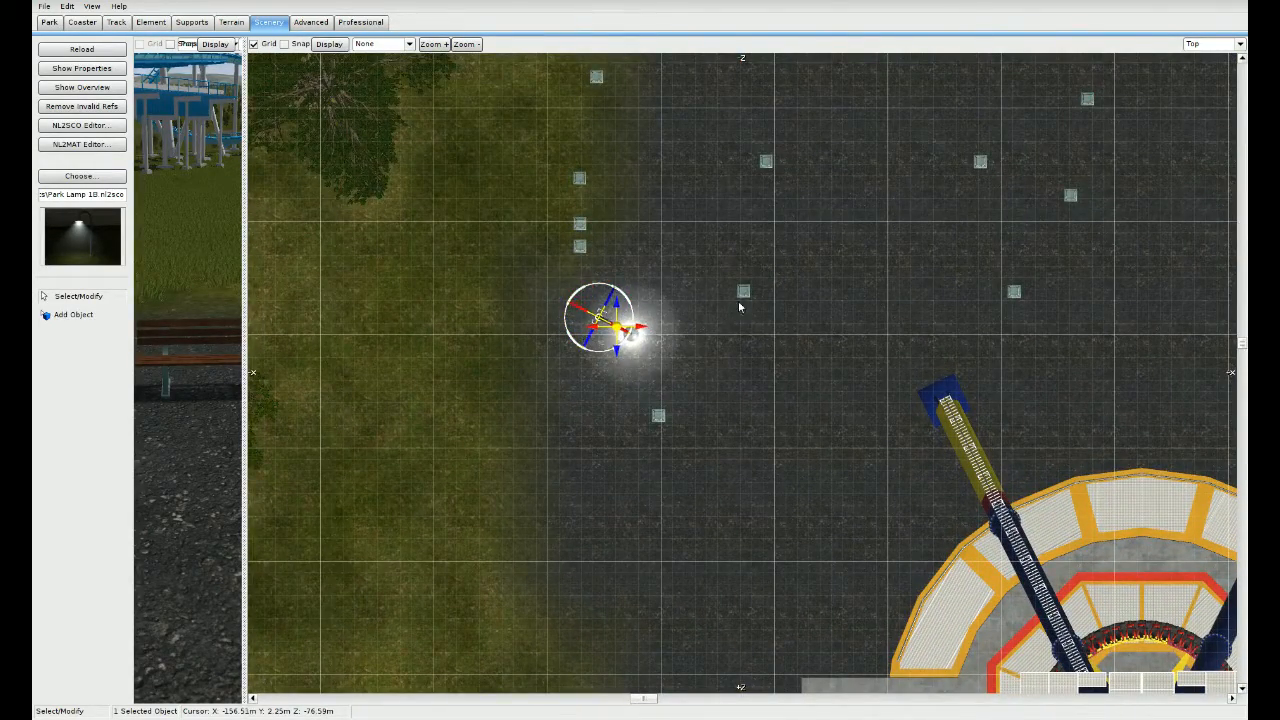
# Step: Rotate the park lamp at the path junction beyond the litter bins slightly toward the adjoining grass
pyautogui.moveTo(698, 225); pyautogui.dragTo(688, 534, button='right')
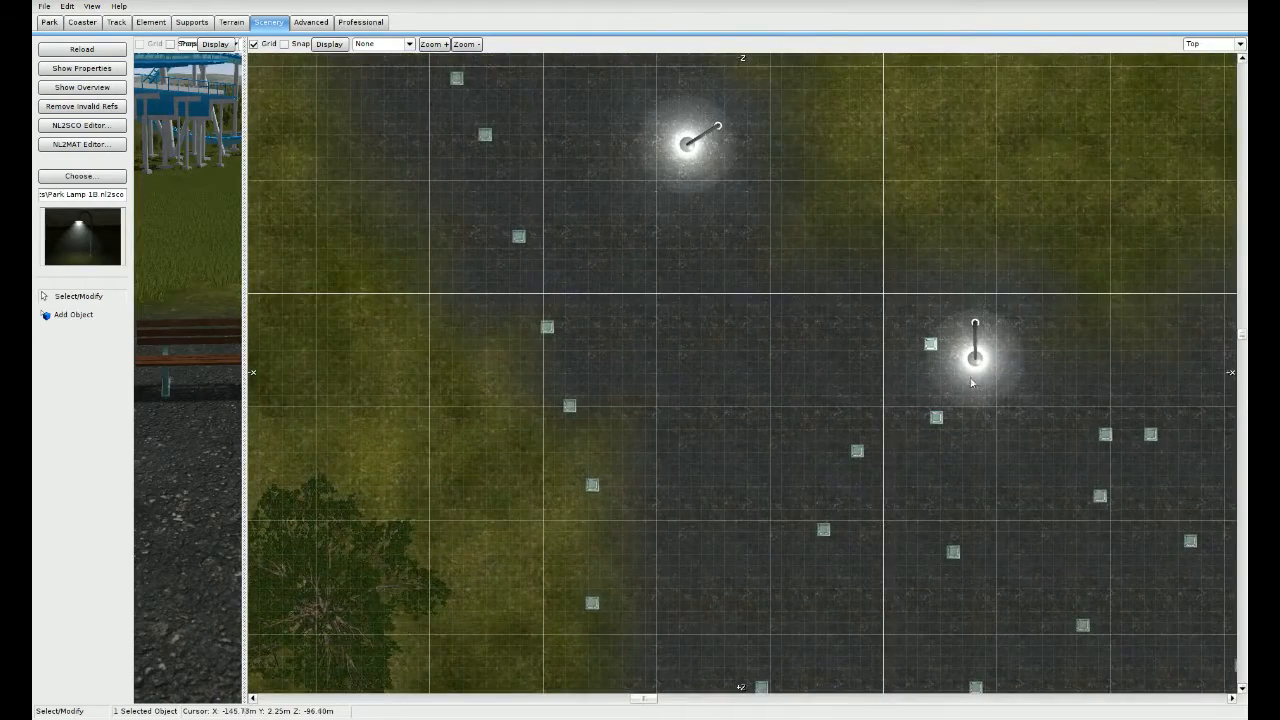
pyautogui.moveTo(978, 357); pyautogui.dragTo(944, 376)
pyautogui.moveTo(677, 247); pyautogui.dragTo(871, 583, button='right')
pyautogui.moveTo(690, 296); pyautogui.dragTo(788, 432, button='right')
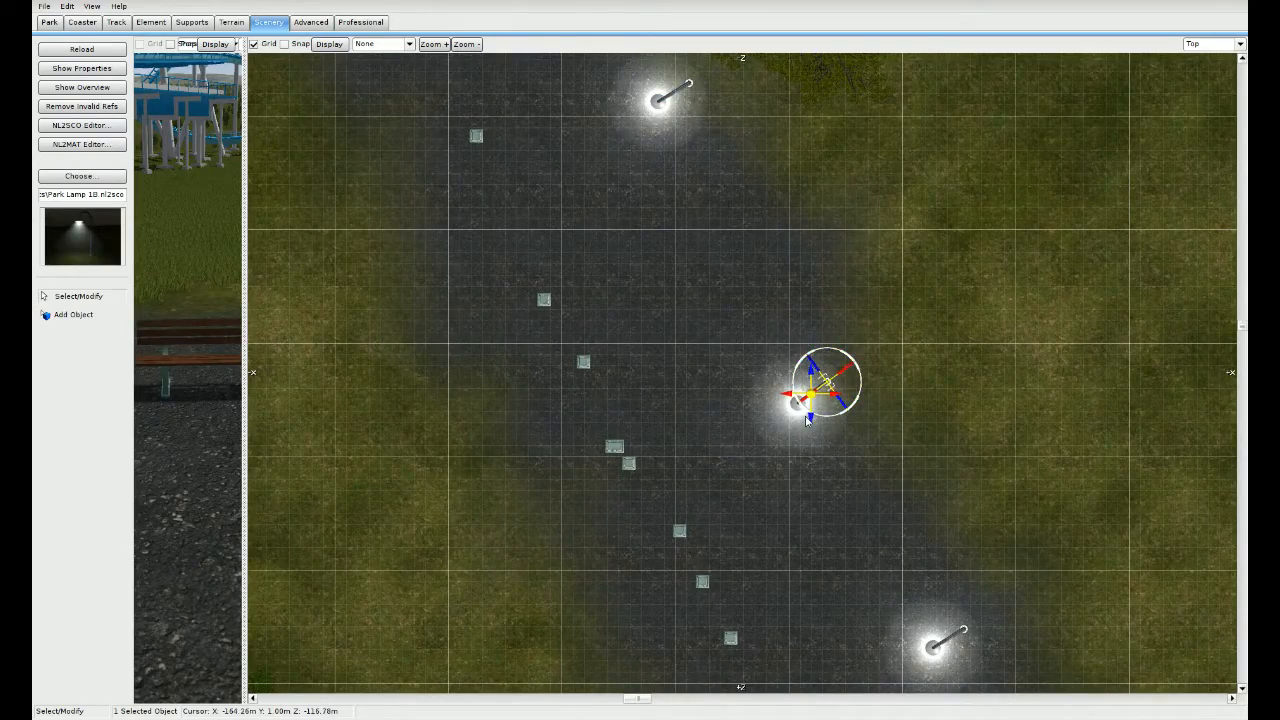
# Step: Move the park lamp just southeast of the pendulum ride about 2 m south toward the grass edge
pyautogui.moveTo(647, 268); pyautogui.dragTo(707, 573, button='right')
pyautogui.scroll(-4, 603, 390)
pyautogui.moveTo(789, 615); pyautogui.dragTo(567, 324, button='right')
pyautogui.moveTo(965, 570); pyautogui.dragTo(658, 354, button='right')
pyautogui.moveTo(846, 437); pyautogui.dragTo(678, 274, button='right')
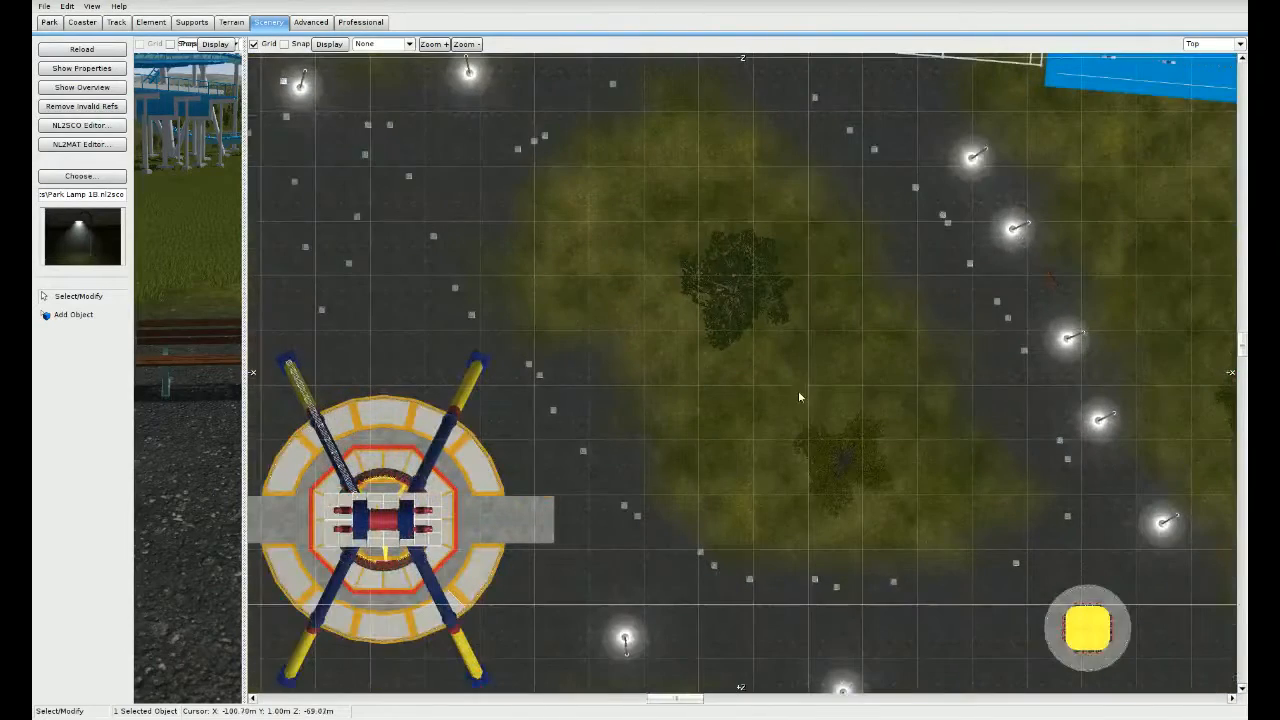
pyautogui.moveTo(752, 443); pyautogui.dragTo(676, 277, button='right')
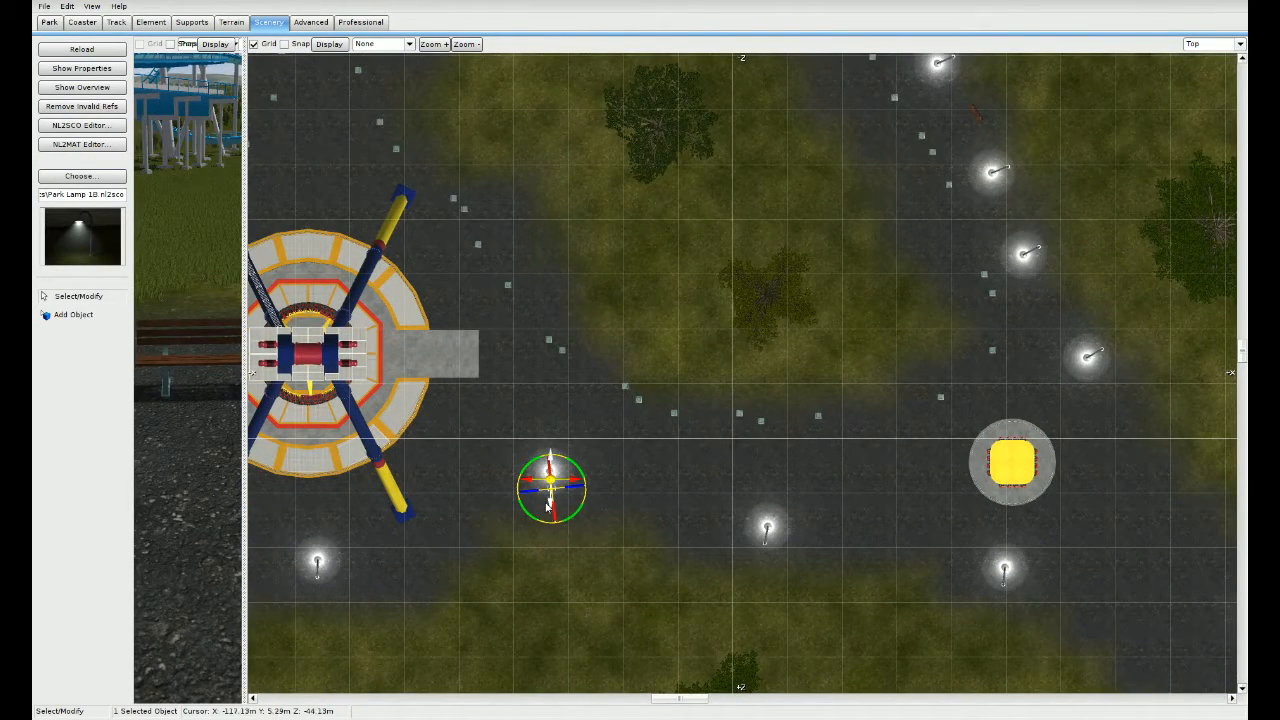
pyautogui.moveTo(548, 507); pyautogui.dragTo(548, 530)
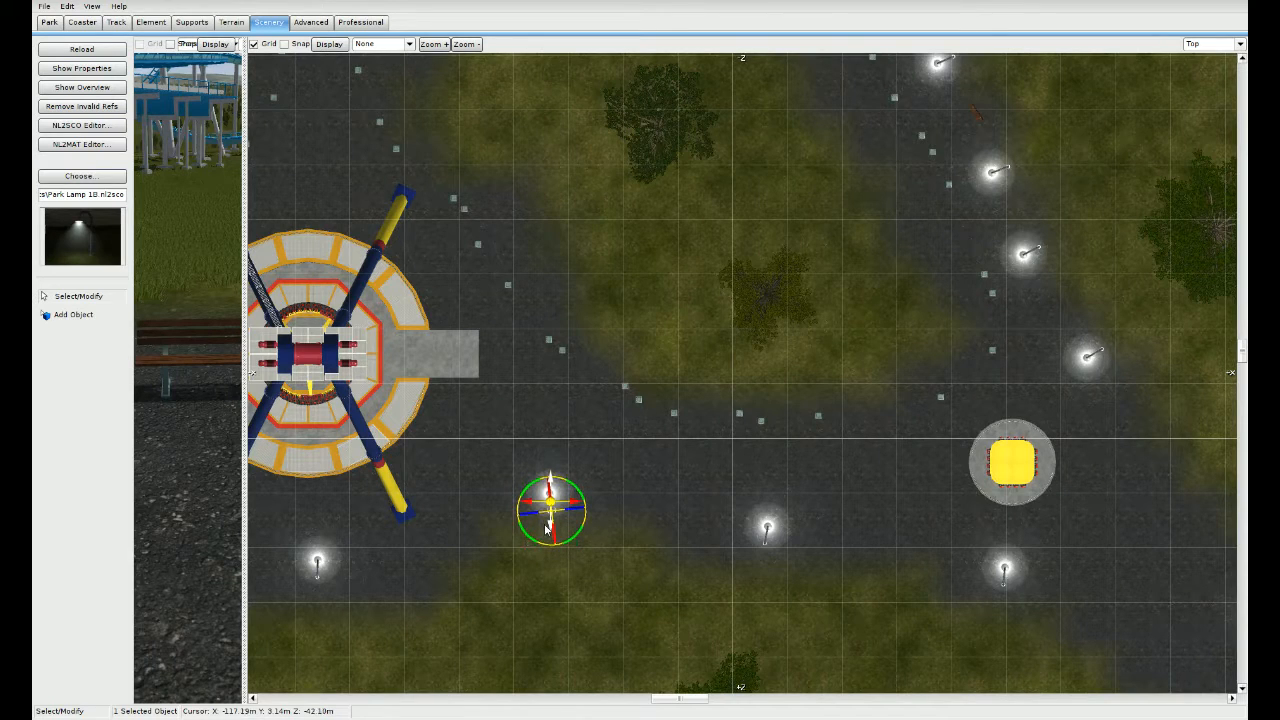
# Step: Move the park lamp midway between the pendulum ride and the yellow tower about 1 m south toward the grass
pyautogui.click(768, 550)
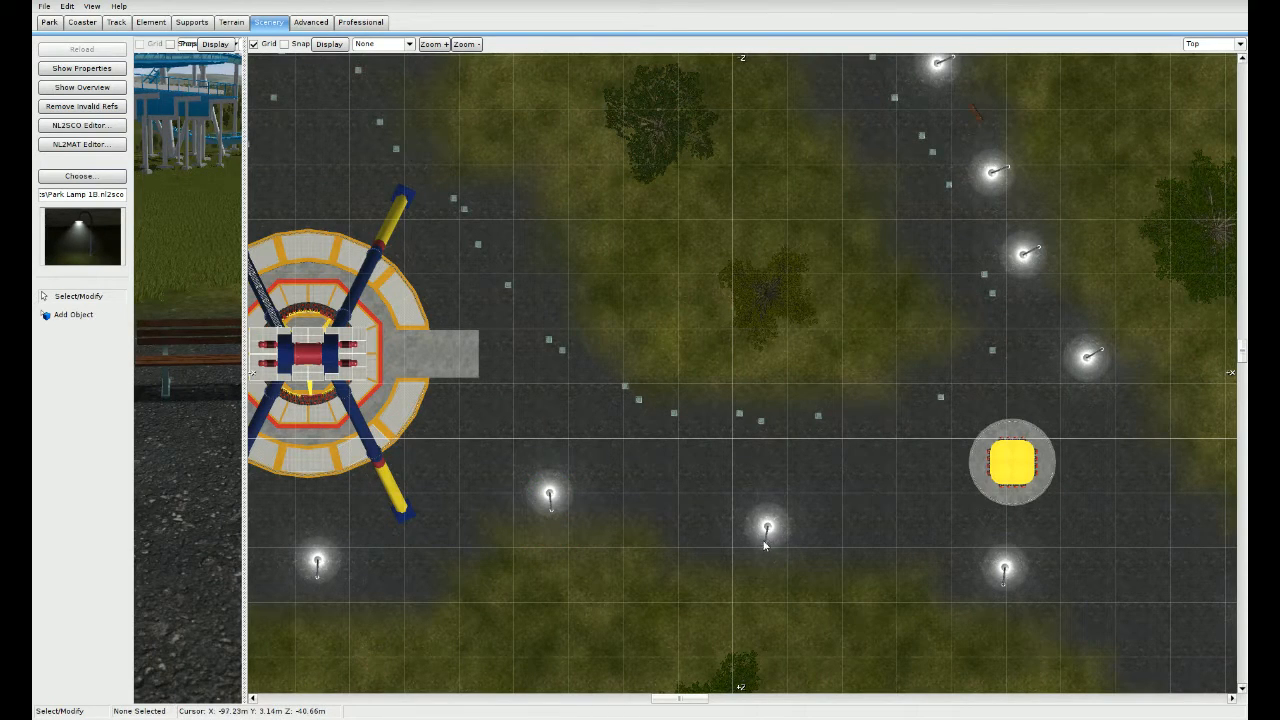
pyautogui.click(766, 534)
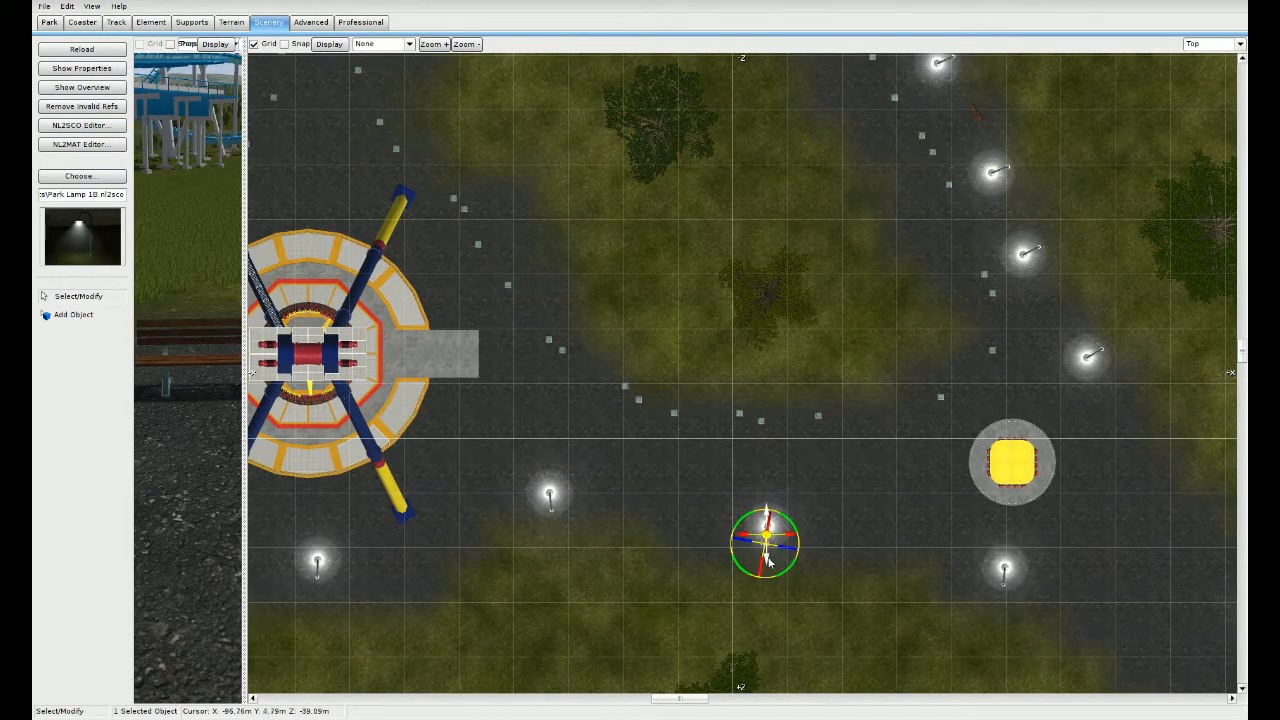
pyautogui.moveTo(768, 562); pyautogui.dragTo(768, 576)
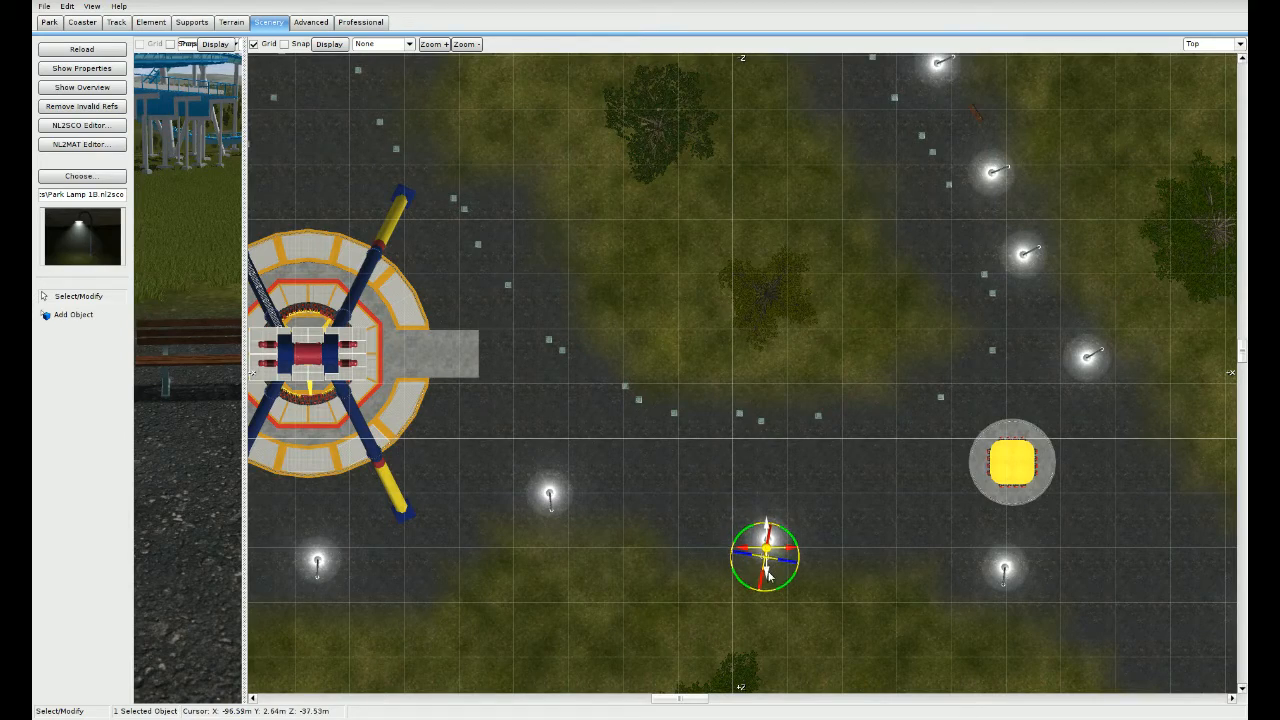
pyautogui.click(828, 582)
pyautogui.moveTo(927, 550); pyautogui.dragTo(651, 392, button='right')
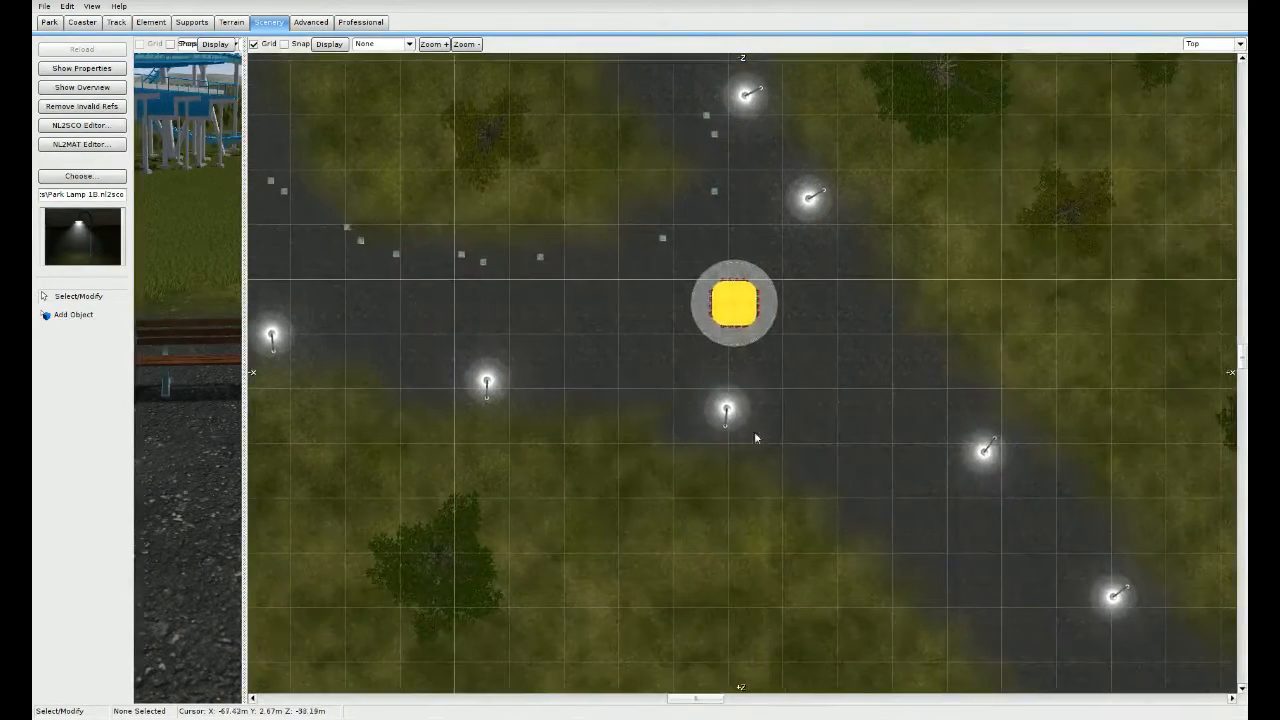
pyautogui.moveTo(857, 483); pyautogui.dragTo(628, 402, button='right')
pyautogui.moveTo(834, 596); pyautogui.dragTo(637, 400, button='right')
pyautogui.moveTo(495, 220); pyautogui.dragTo(630, 388, button='right')
pyautogui.moveTo(299, 271); pyautogui.dragTo(794, 498, button='right')
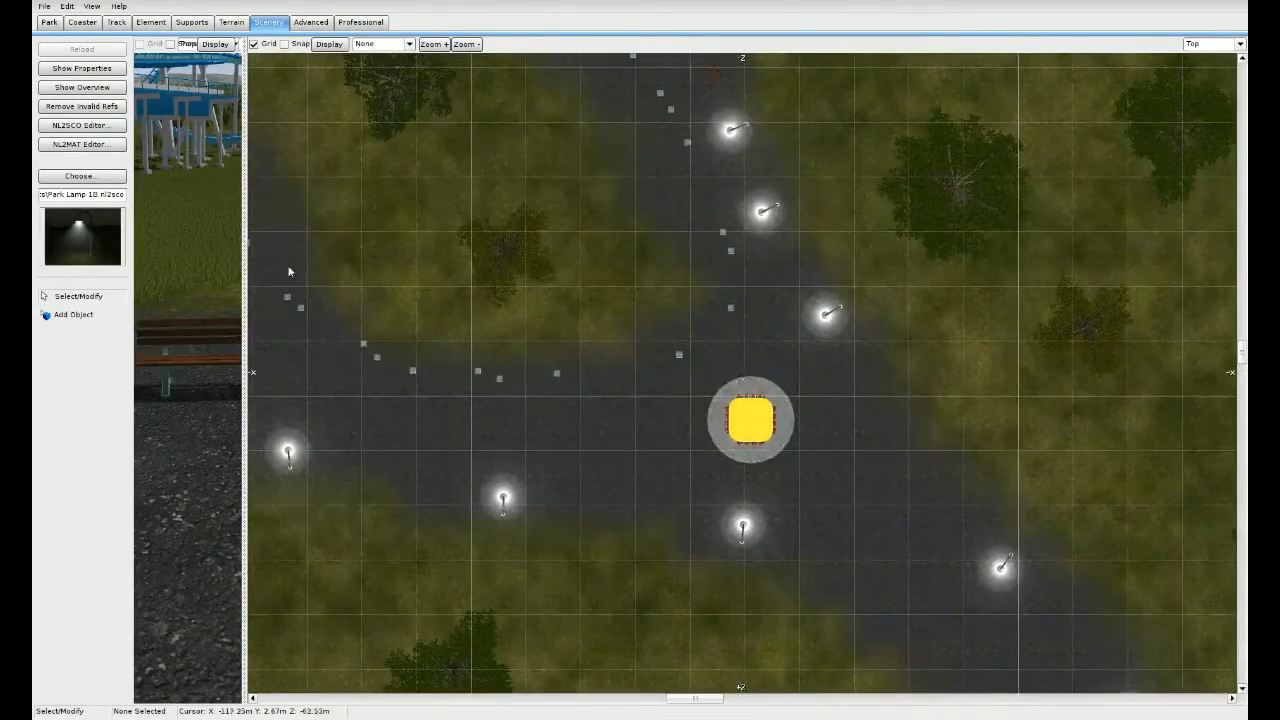
# Step: Enlarge the perspective view and examine the lamps along the path from the observation tower past the drop tower to the pendulum ride
pyautogui.moveTo(249, 232); pyautogui.dragTo(1095, 238)
pyautogui.press('w')
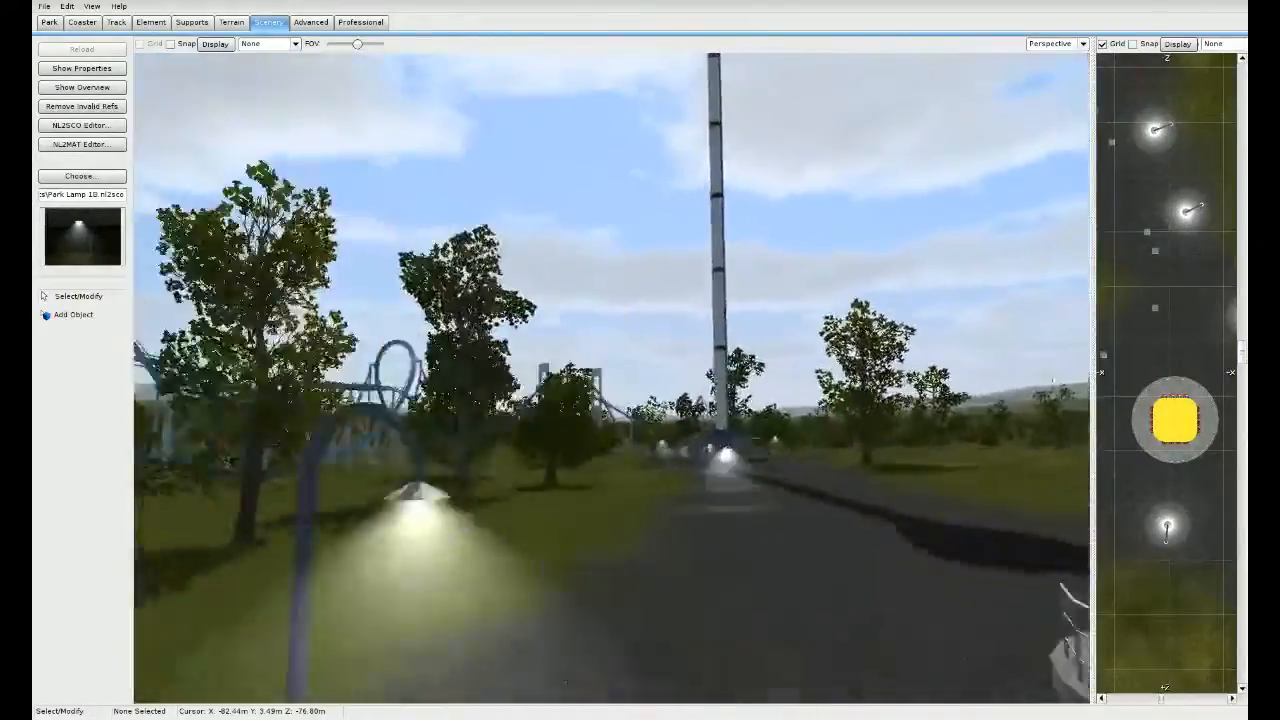
pyautogui.press('w')
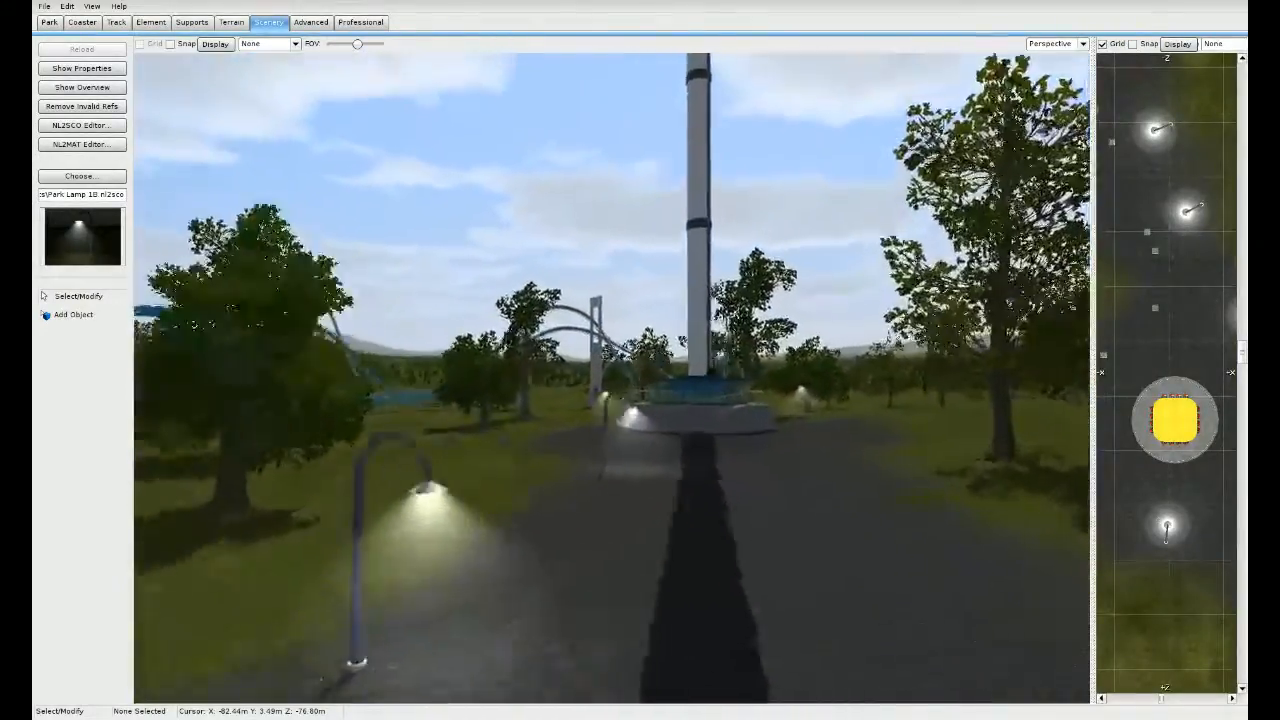
pyautogui.press('w')
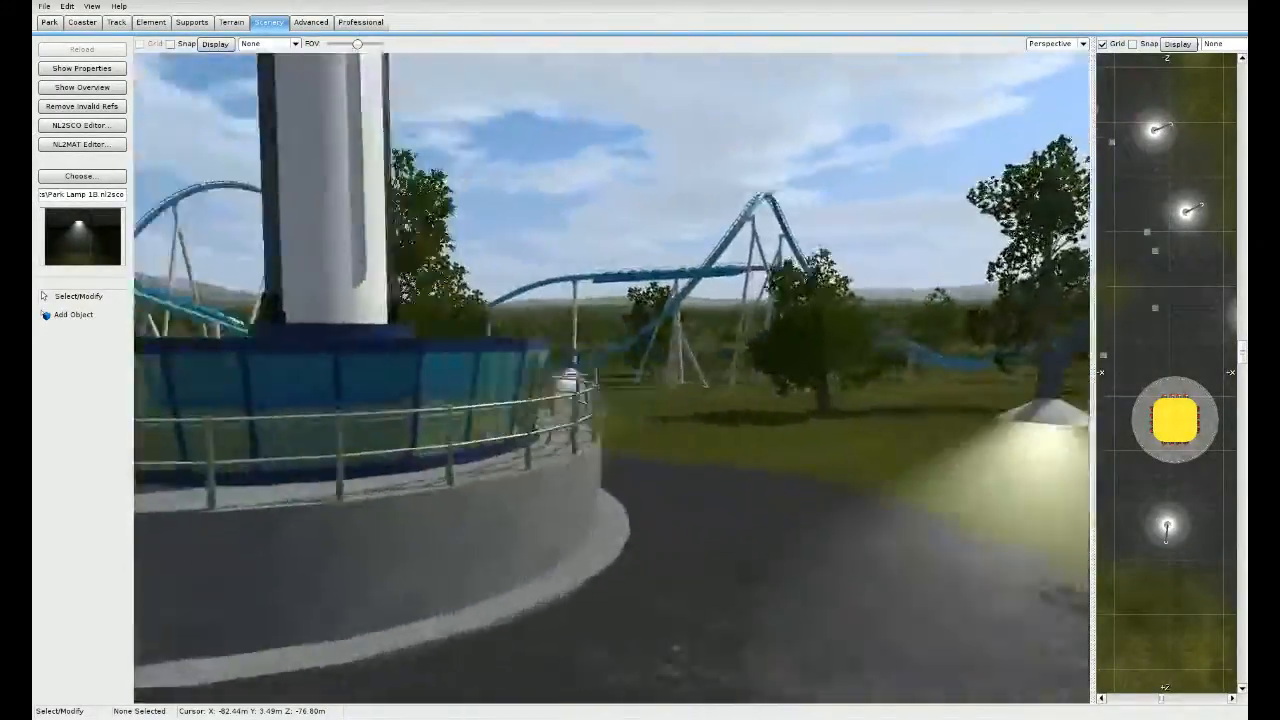
pyautogui.press('w')
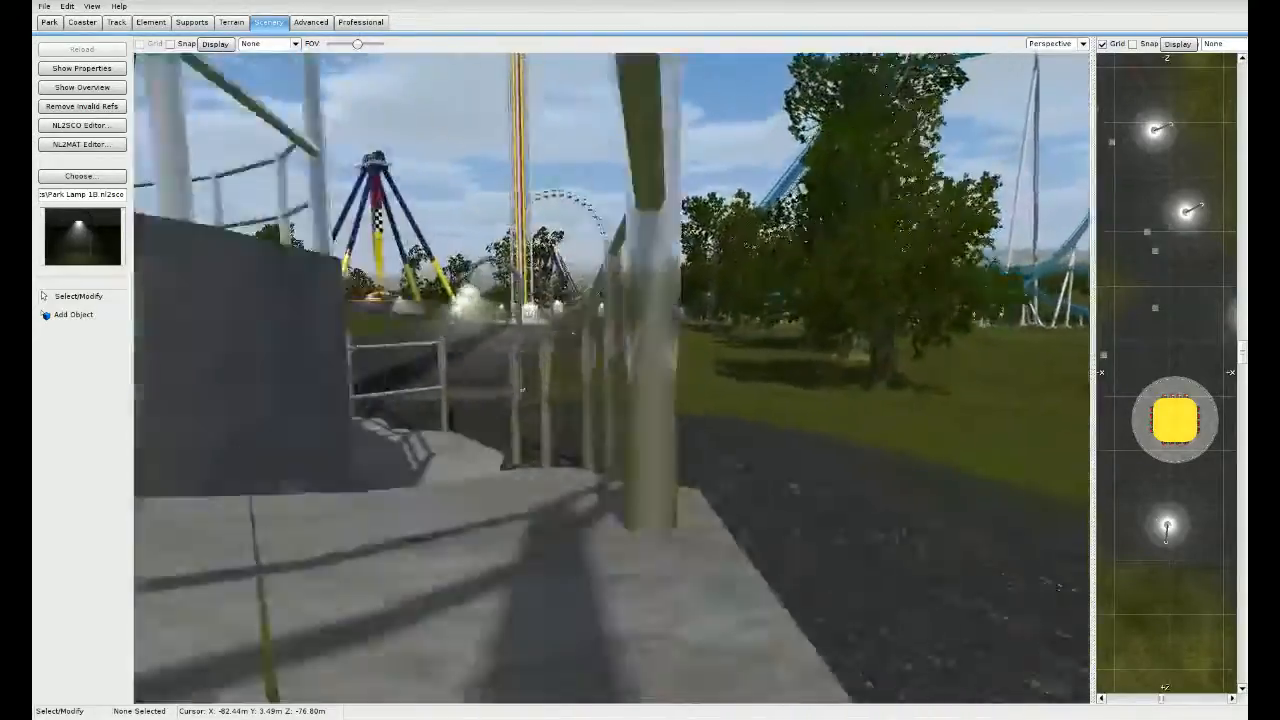
pyautogui.press('w')
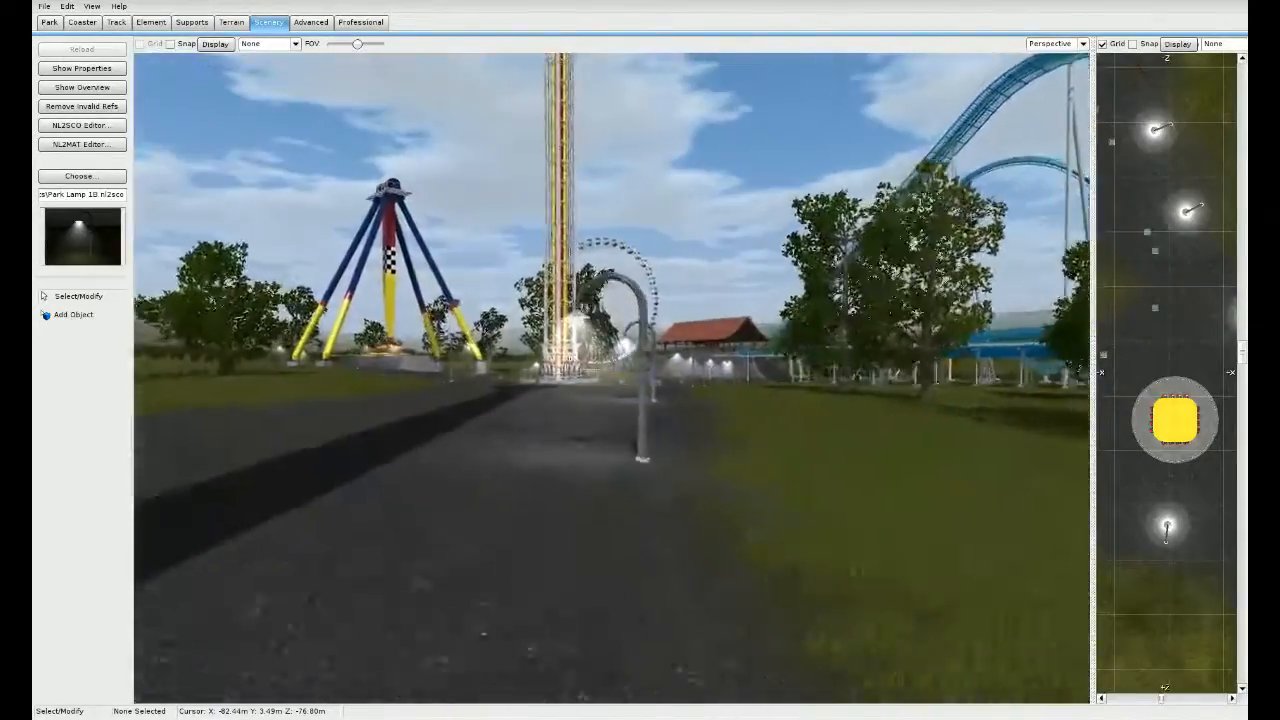
pyautogui.press('w')
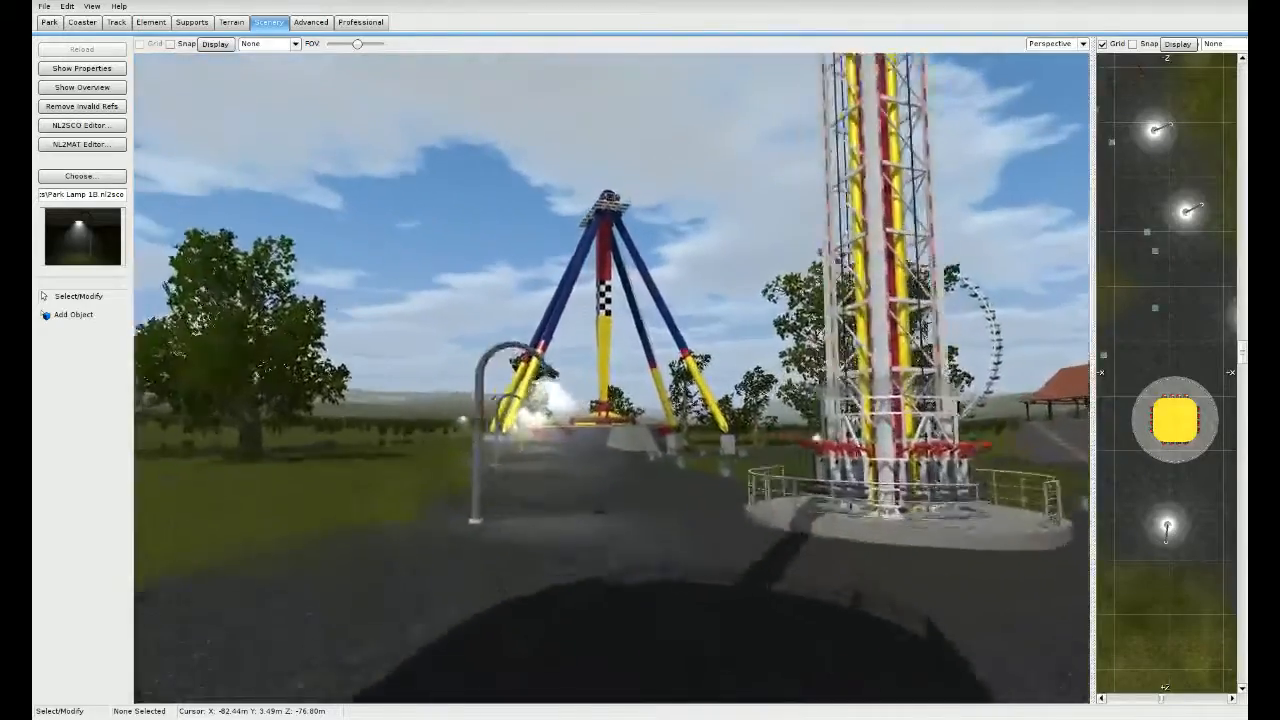
pyautogui.press('w')
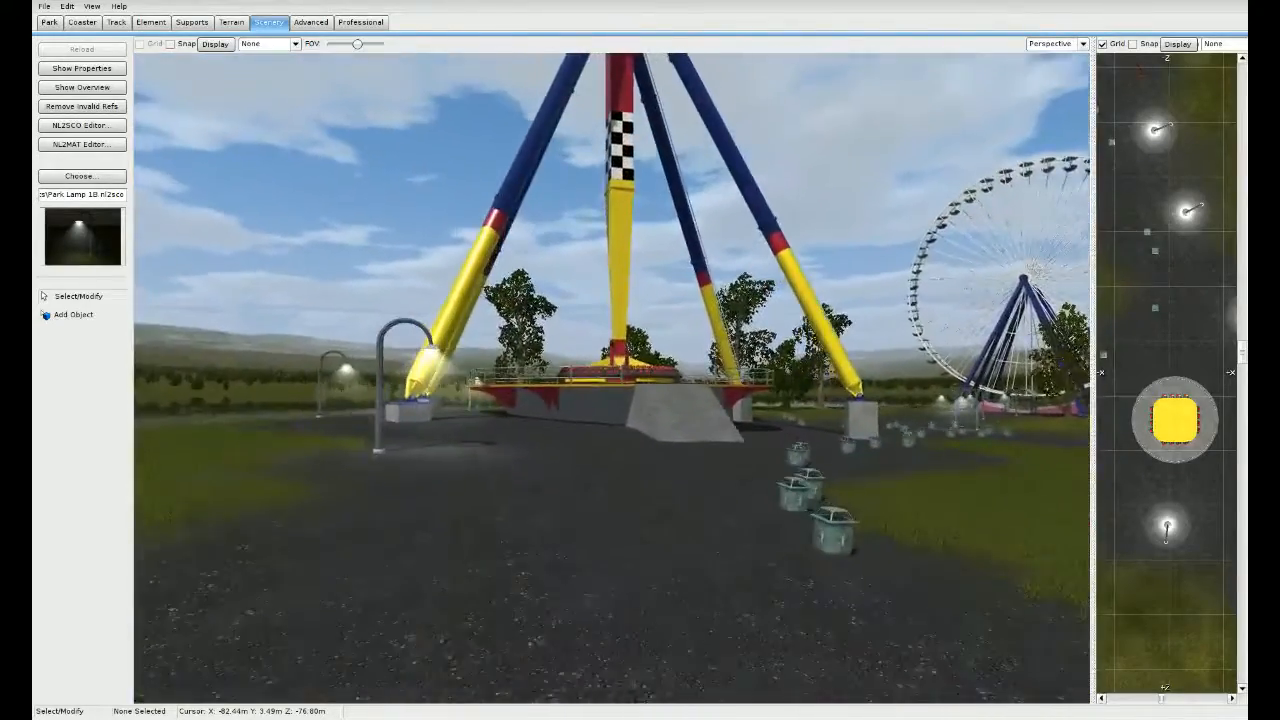
pyautogui.press('w')
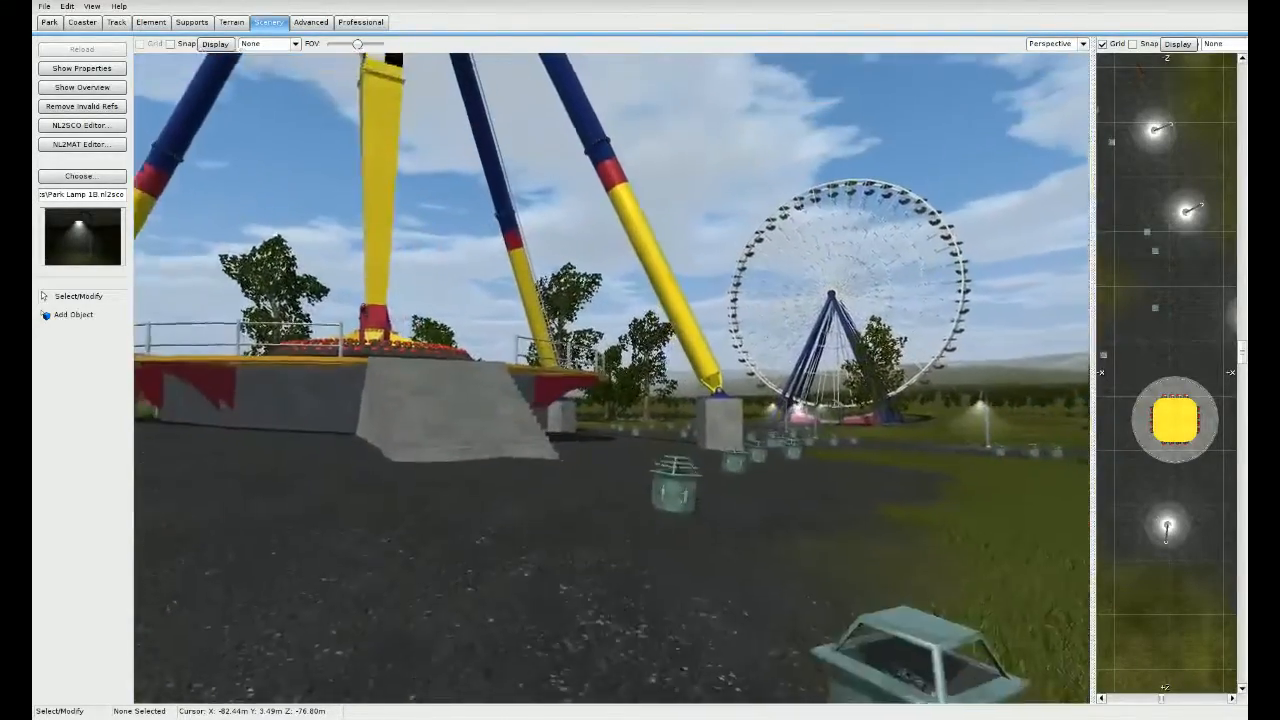
# Step: Examine the litter bins and park lamps between the pendulum ride, the Ferris wheel and the coaster station in perspective
pyautogui.press('w')
pyautogui.press('s')
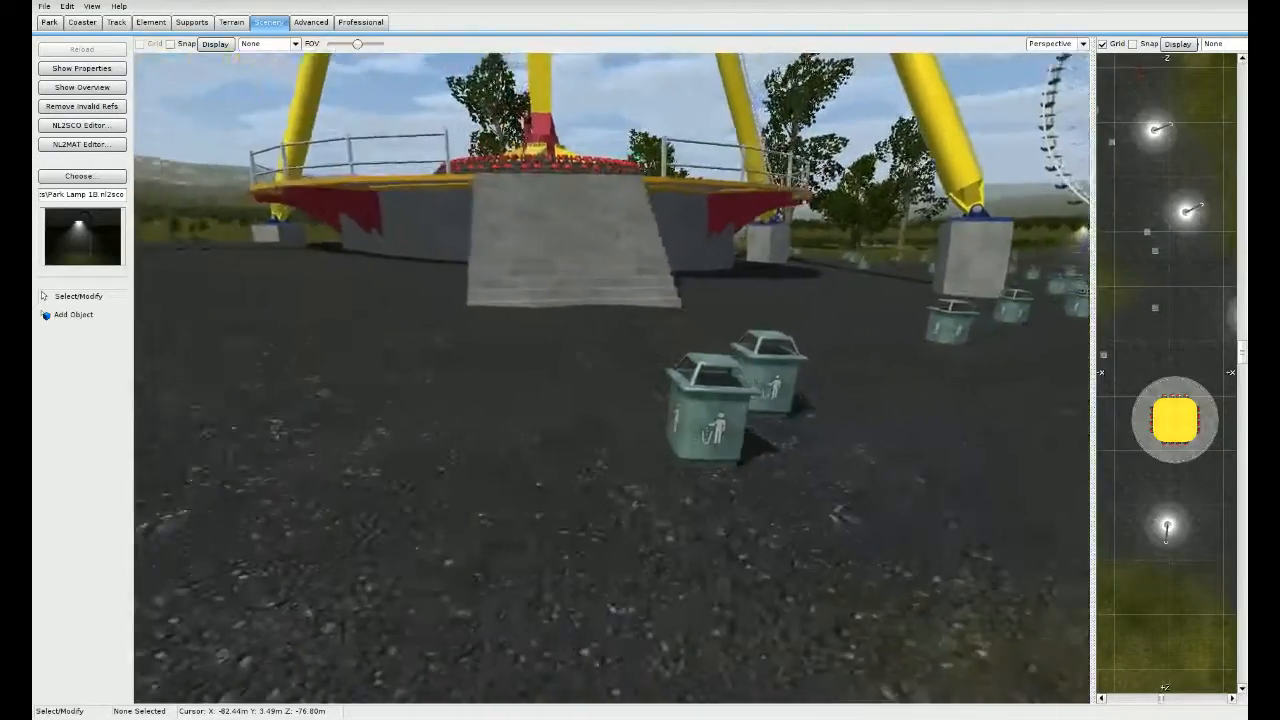
pyautogui.press('a')
pyautogui.press('w')
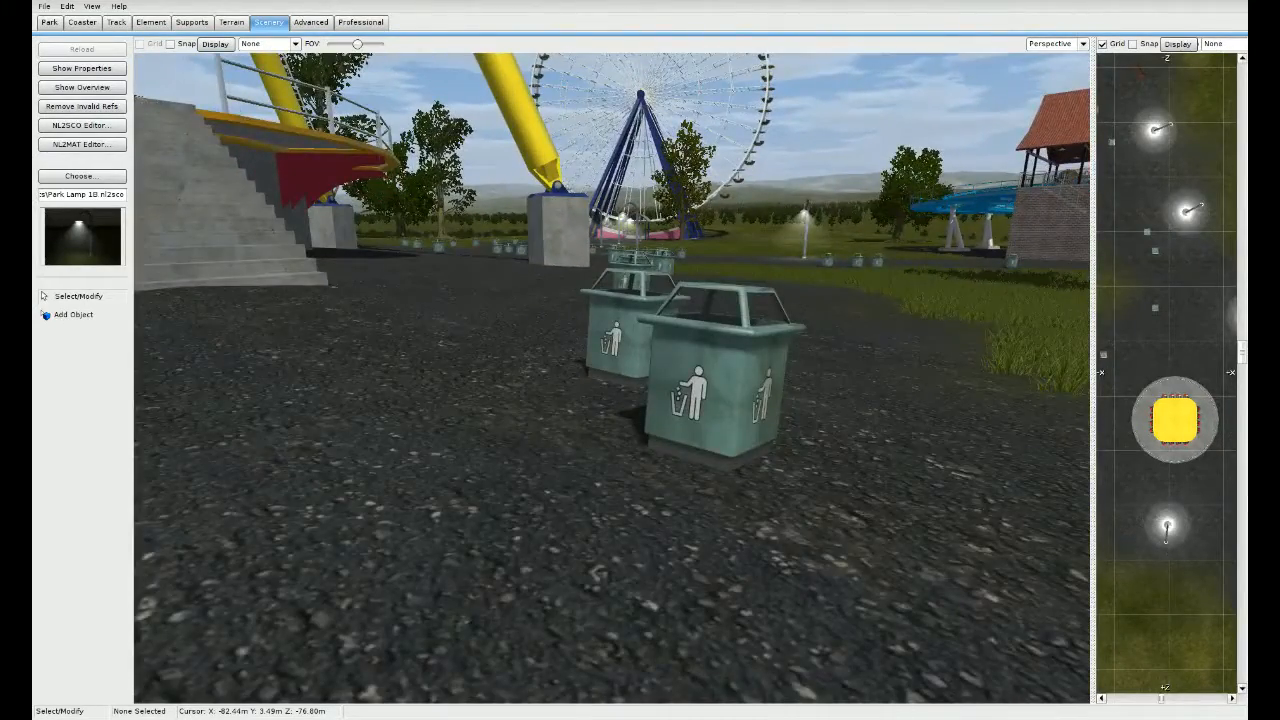
pyautogui.press('s')
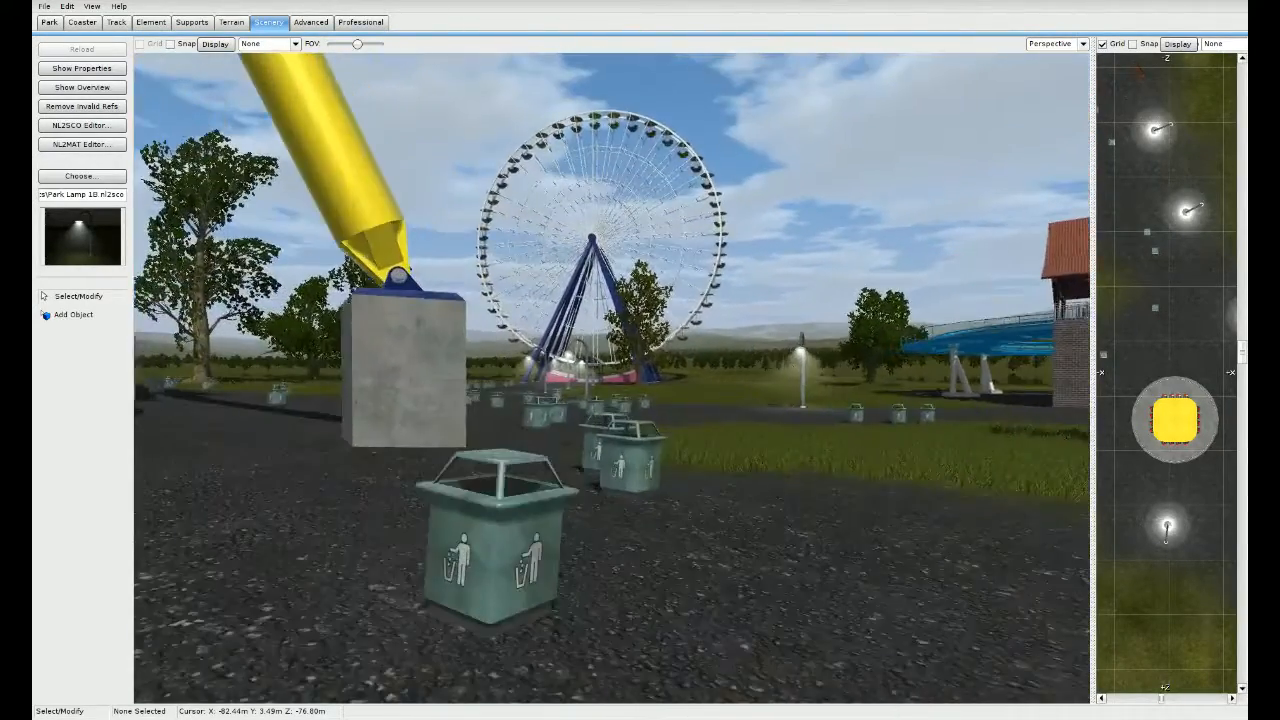
pyautogui.press('w')
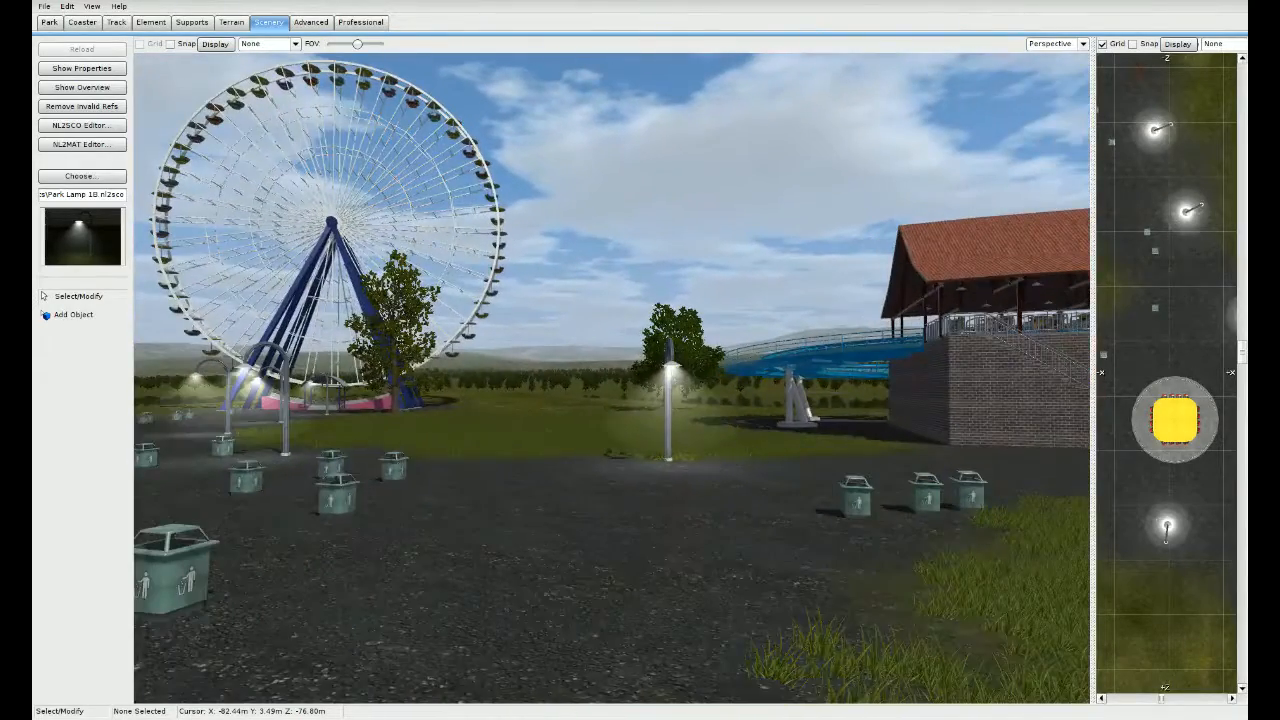
pyautogui.press('w')
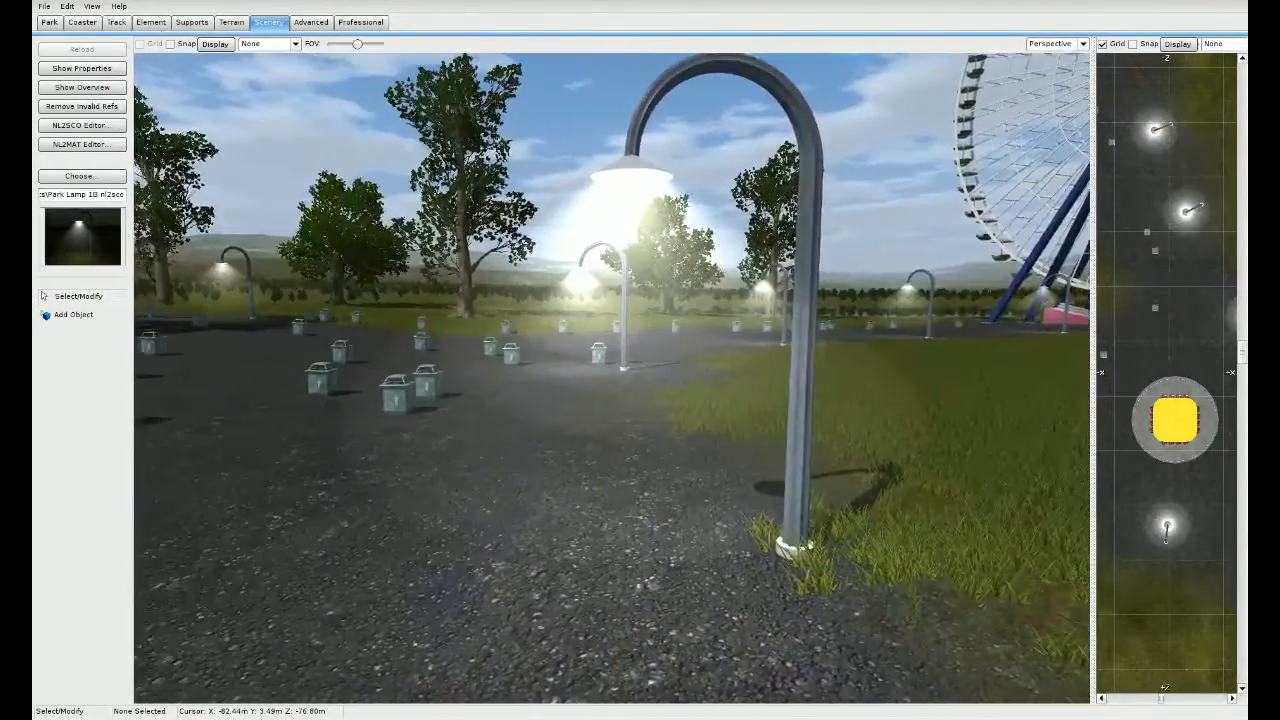
pyautogui.press('s')
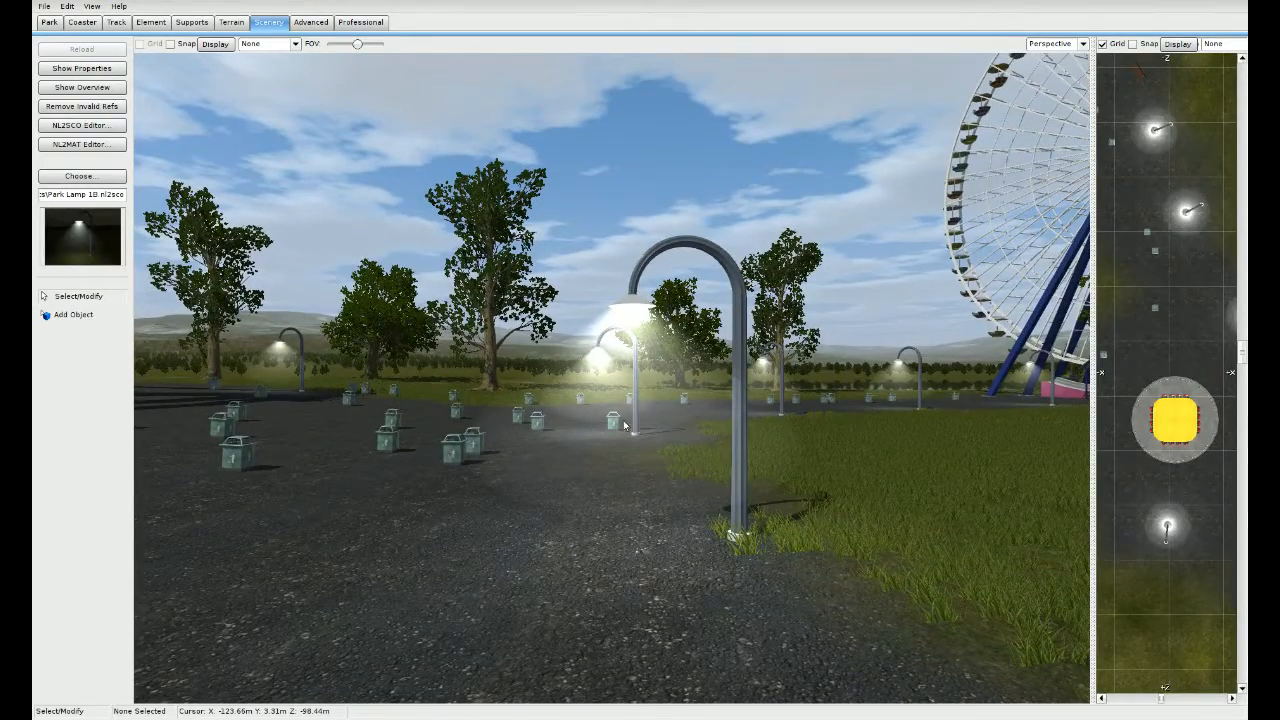
# Step: Examine the park lamps and litter bins at ground level toward the Ferris wheel, and view the lit paths around the rides from above
pyautogui.press('w')
pyautogui.moveTo(625, 425); pyautogui.dragTo(575, 392, button='right')
pyautogui.press('w')
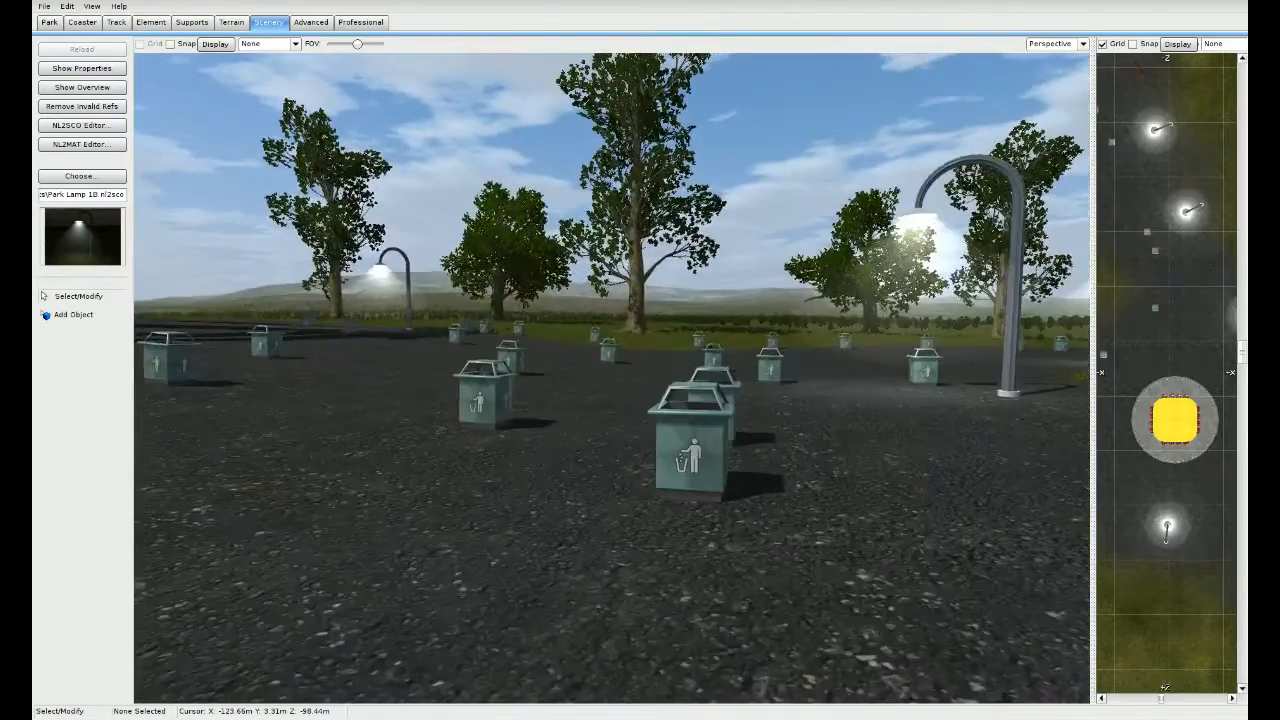
pyautogui.press('a')
pyautogui.moveTo(170, 327); pyautogui.dragTo(368, 265, button='right')
pyautogui.press('w')
pyautogui.press('w')
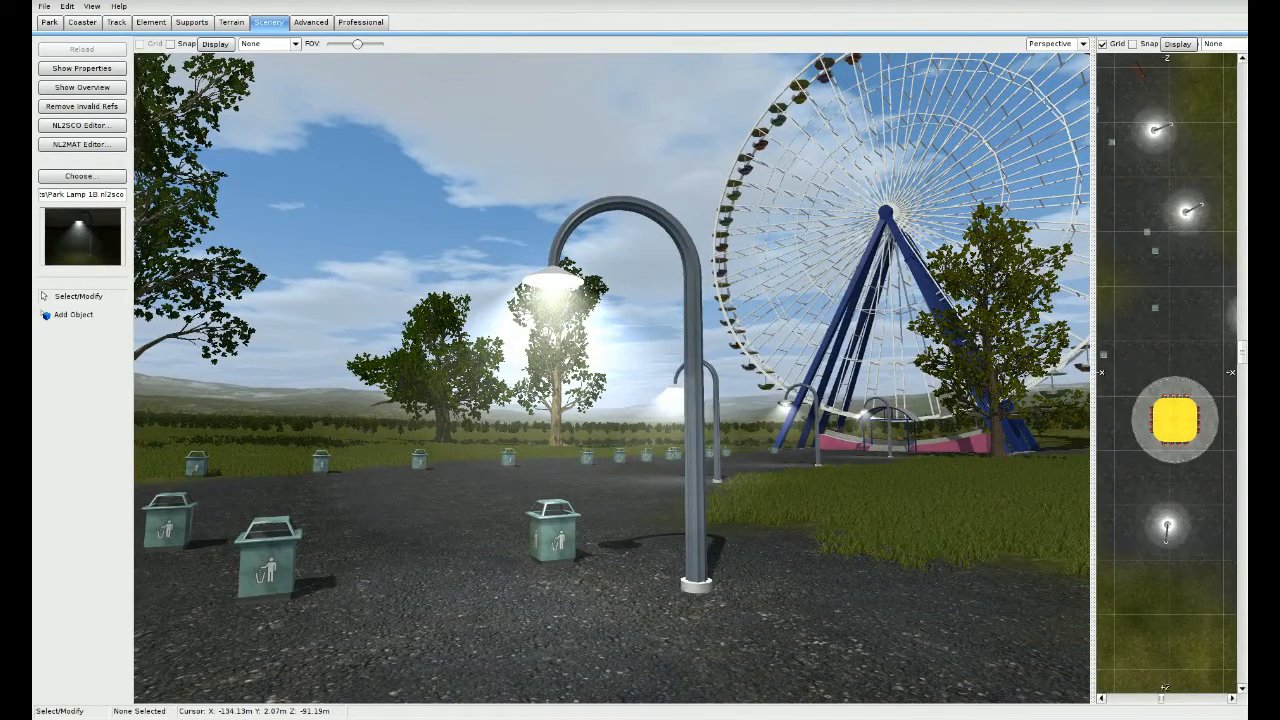
pyautogui.moveTo(368, 265); pyautogui.dragTo(368, 210, button='right')
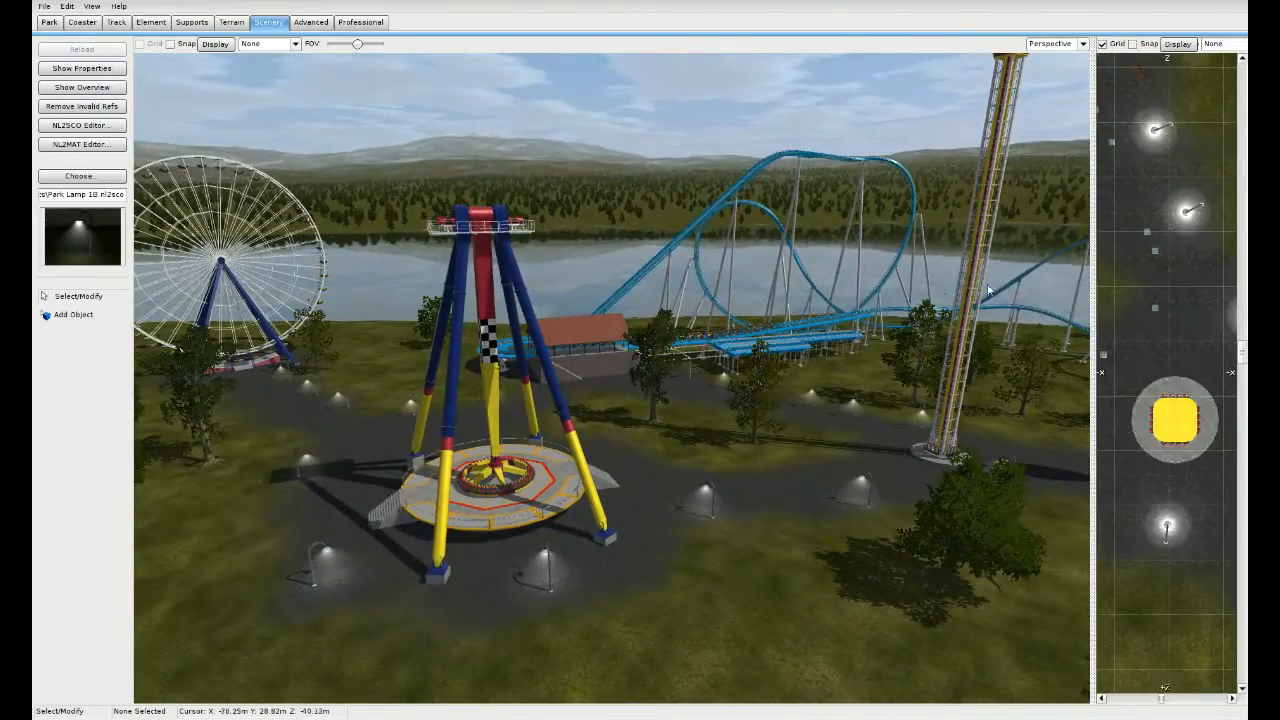
# Step: Survey the lamp layout along the paths and the area around the coaster's layout from the top
pyautogui.moveTo(1099, 280); pyautogui.dragTo(310, 280)
pyautogui.scroll(-4, 711, 487)
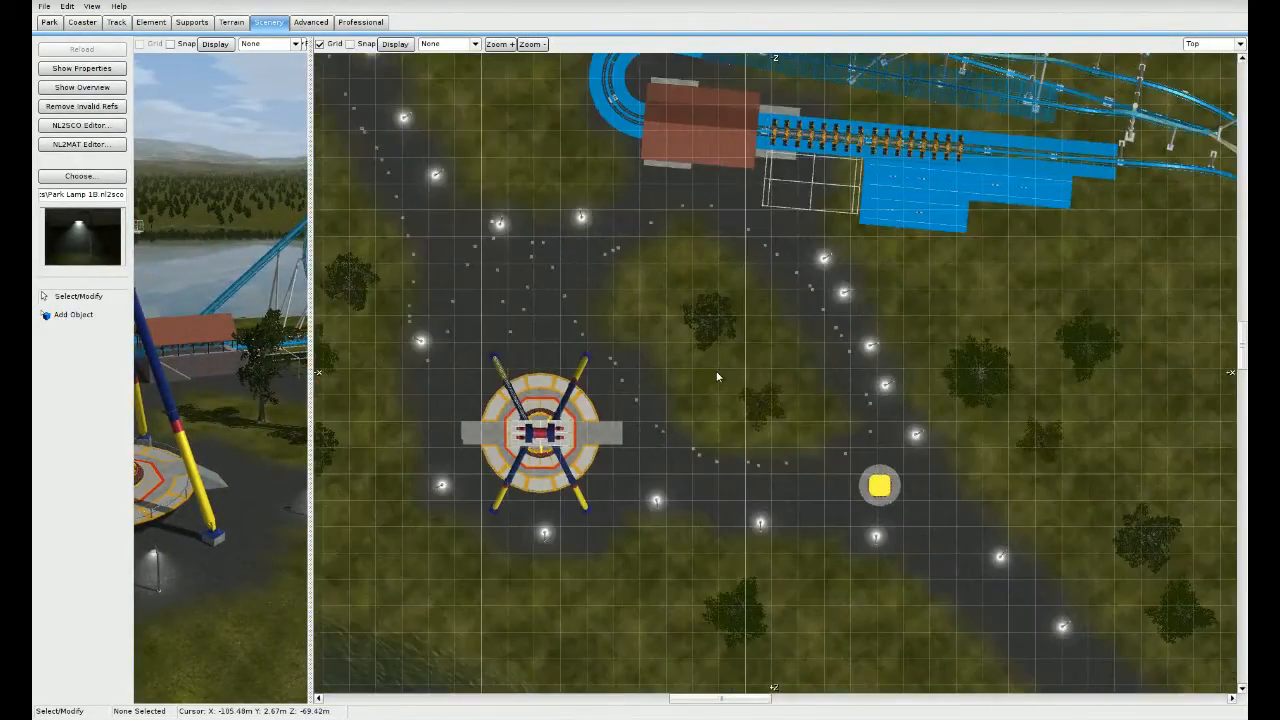
pyautogui.moveTo(716, 374); pyautogui.dragTo(484, 384, button='right')
pyautogui.moveTo(957, 428); pyautogui.dragTo(557, 386, button='right')
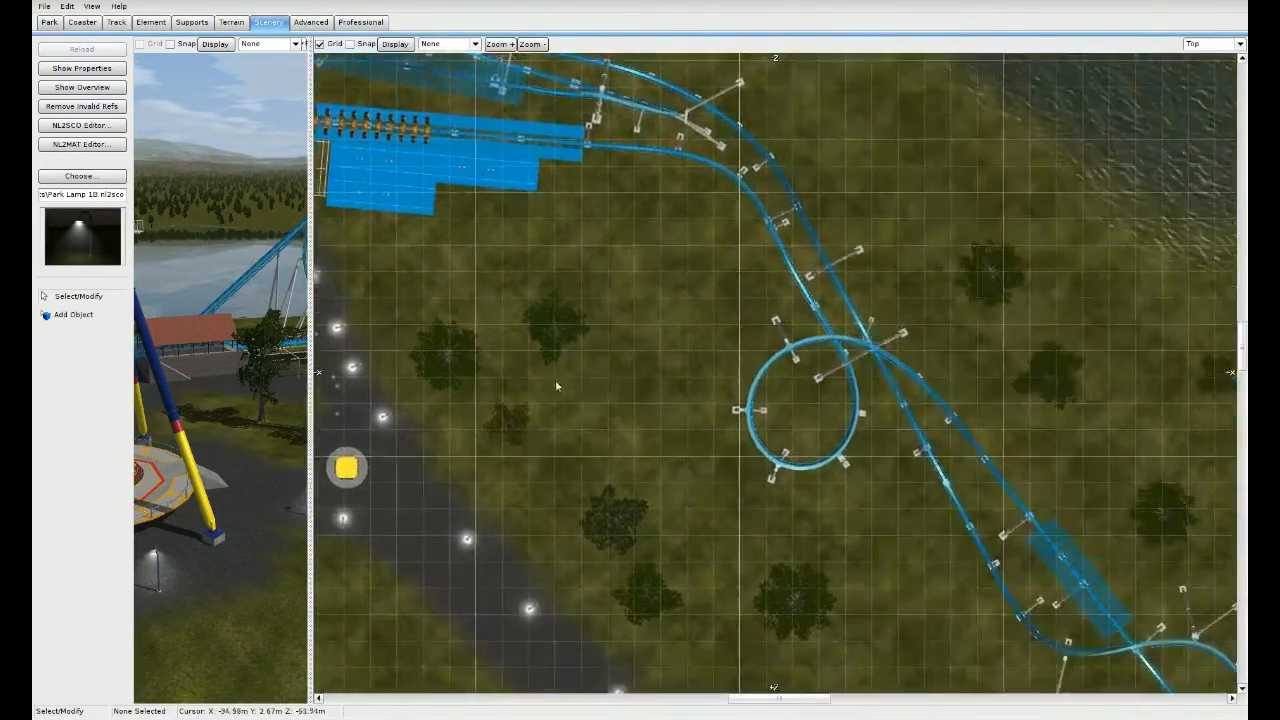
pyautogui.moveTo(876, 553); pyautogui.dragTo(683, 337, button='right')
pyautogui.moveTo(835, 496); pyautogui.dragTo(975, 619, button='right')
pyautogui.moveTo(556, 359); pyautogui.dragTo(813, 537, button='right')
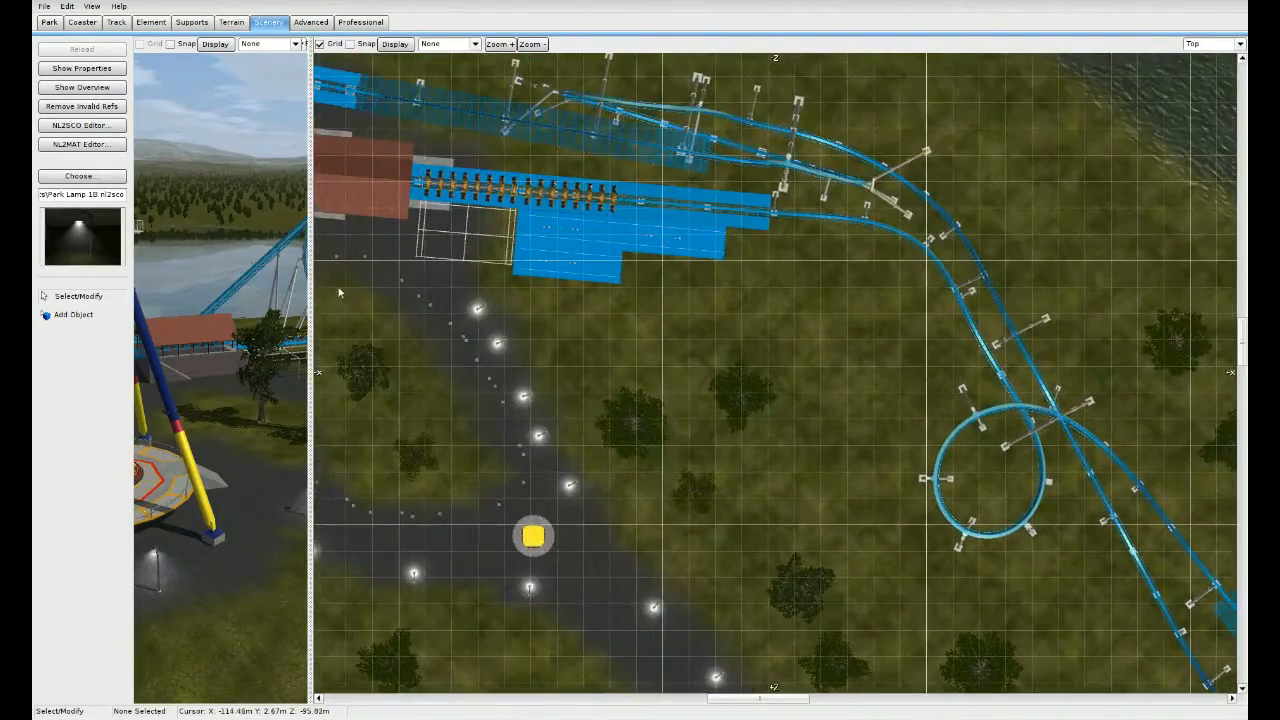
pyautogui.moveTo(316, 281); pyautogui.dragTo(1224, 285)
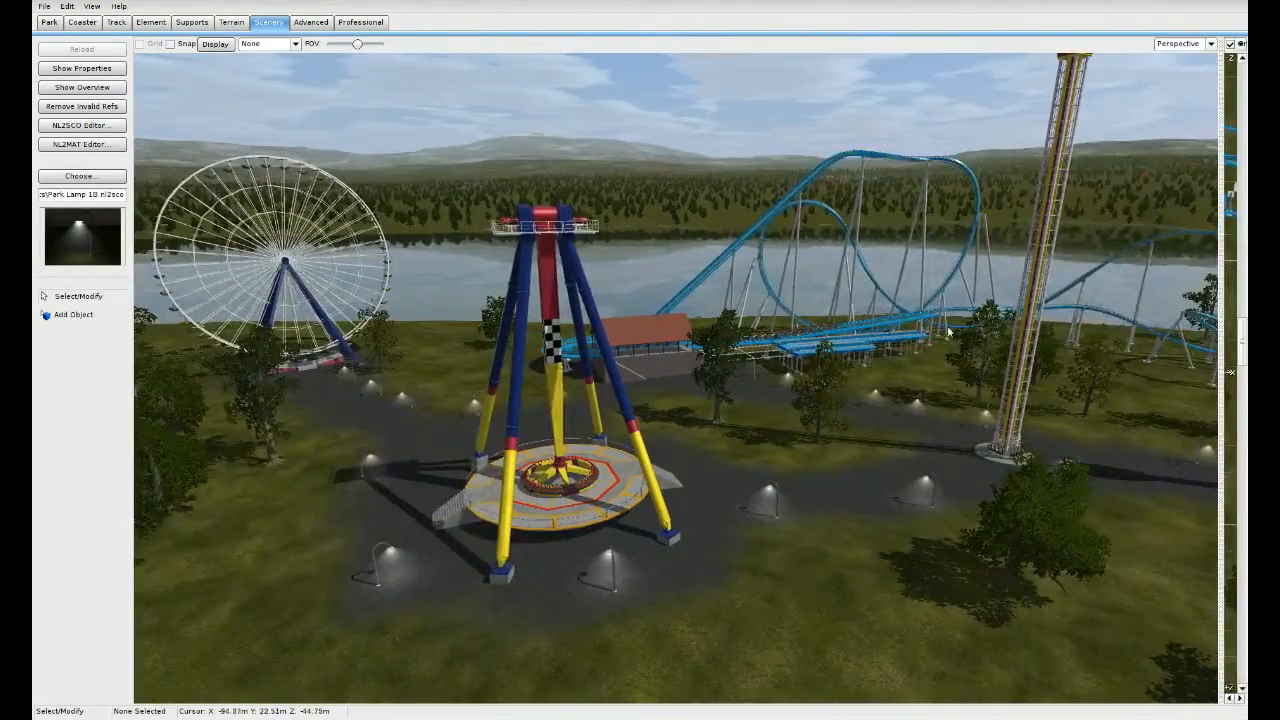
# Step: Examine the coaster station, transfer tracks and loops in perspective, ending with an overview from the far side of the loops
pyautogui.press('w')
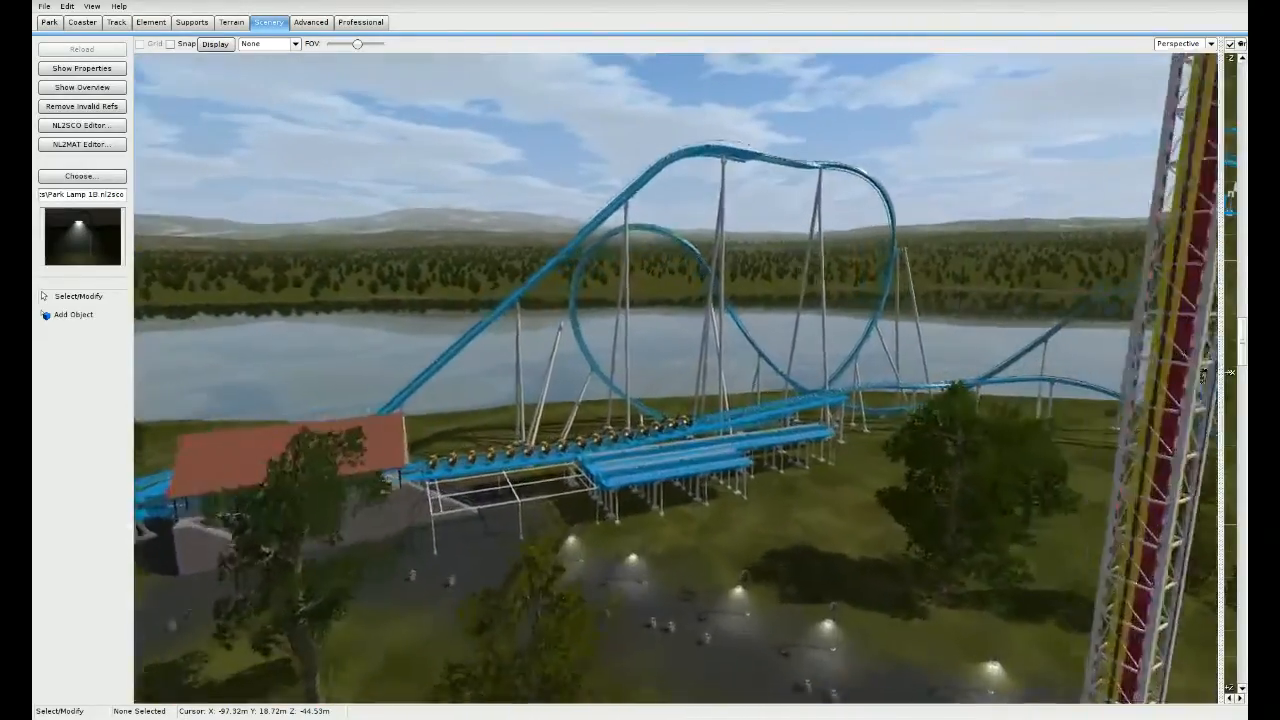
pyautogui.press('w')
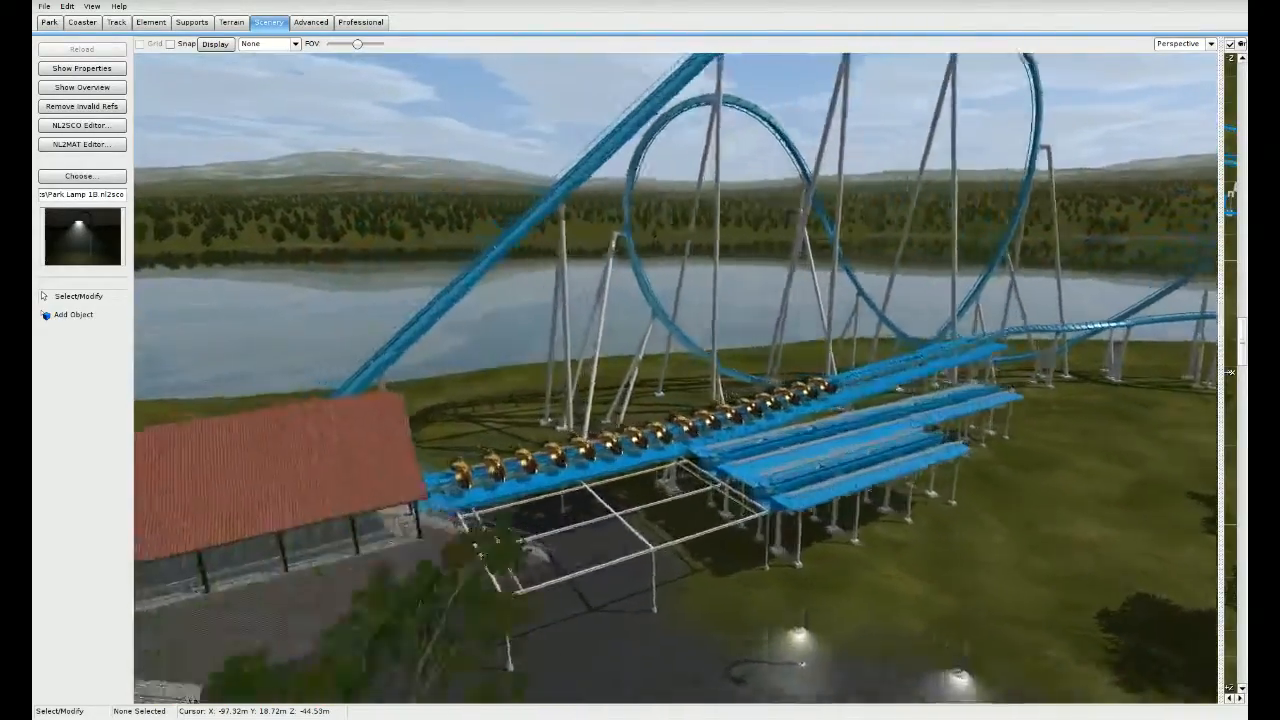
pyautogui.press('w')
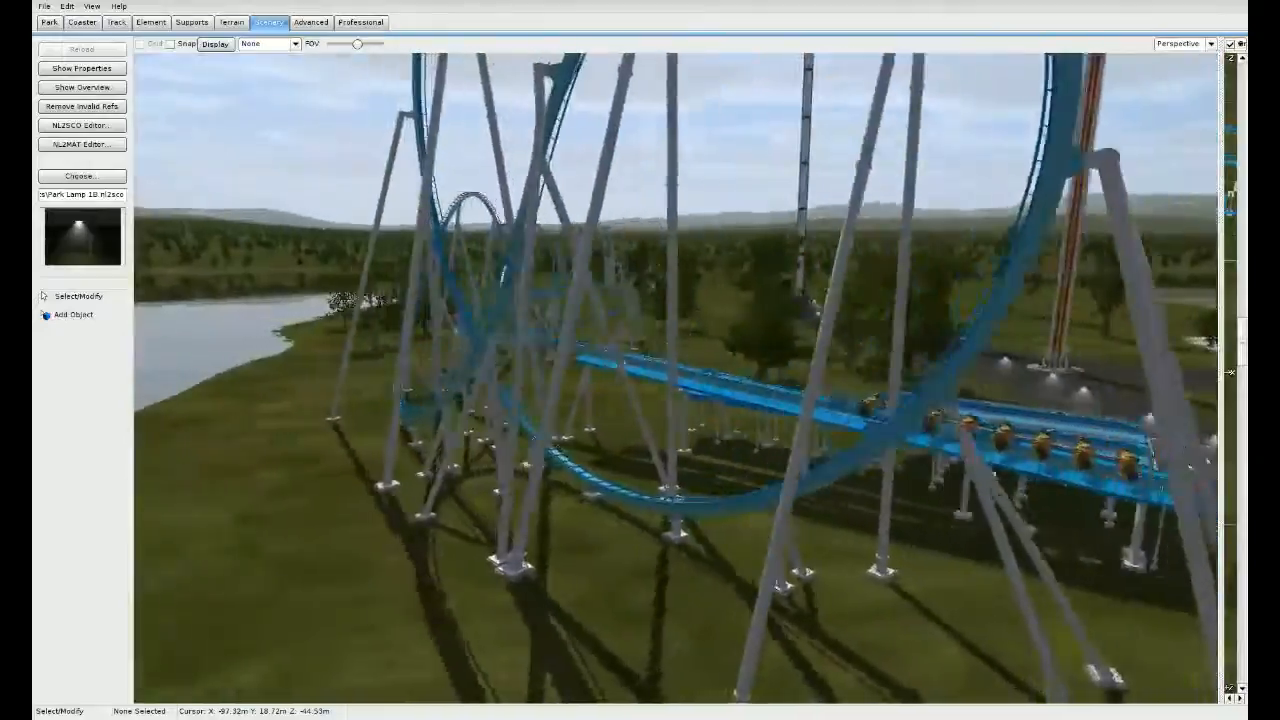
pyautogui.press('w')
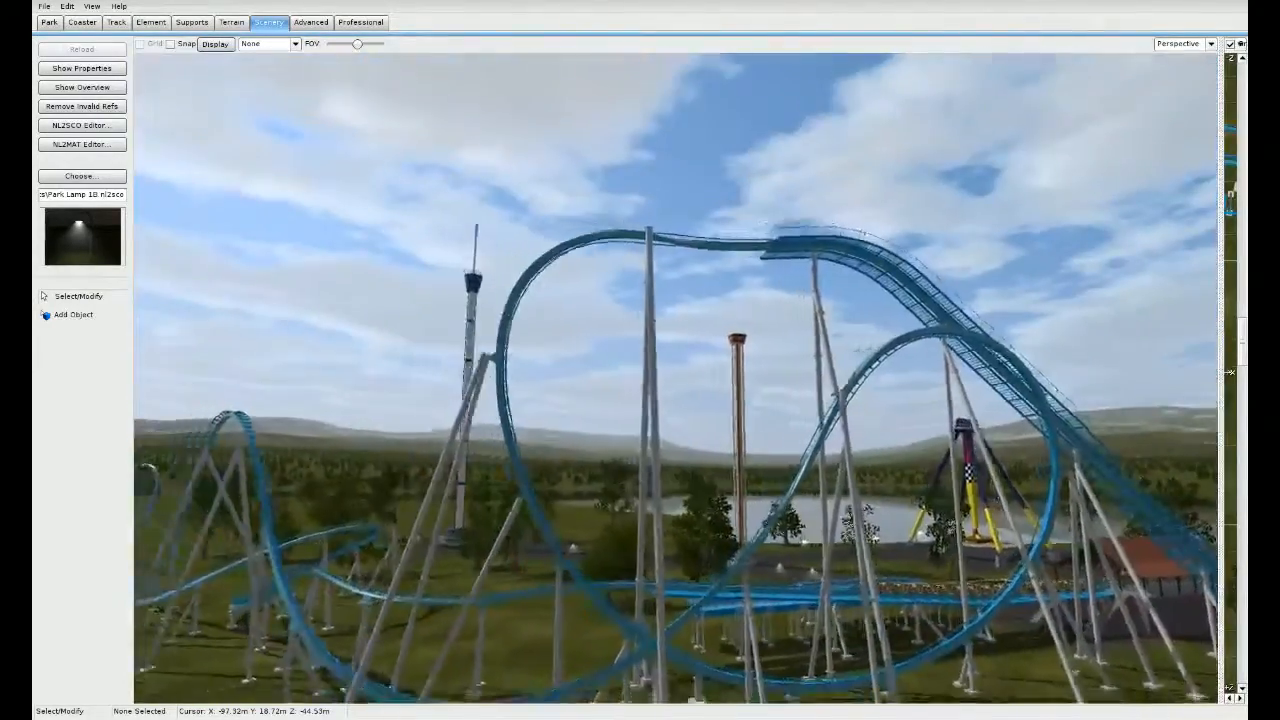
pyautogui.press('w')
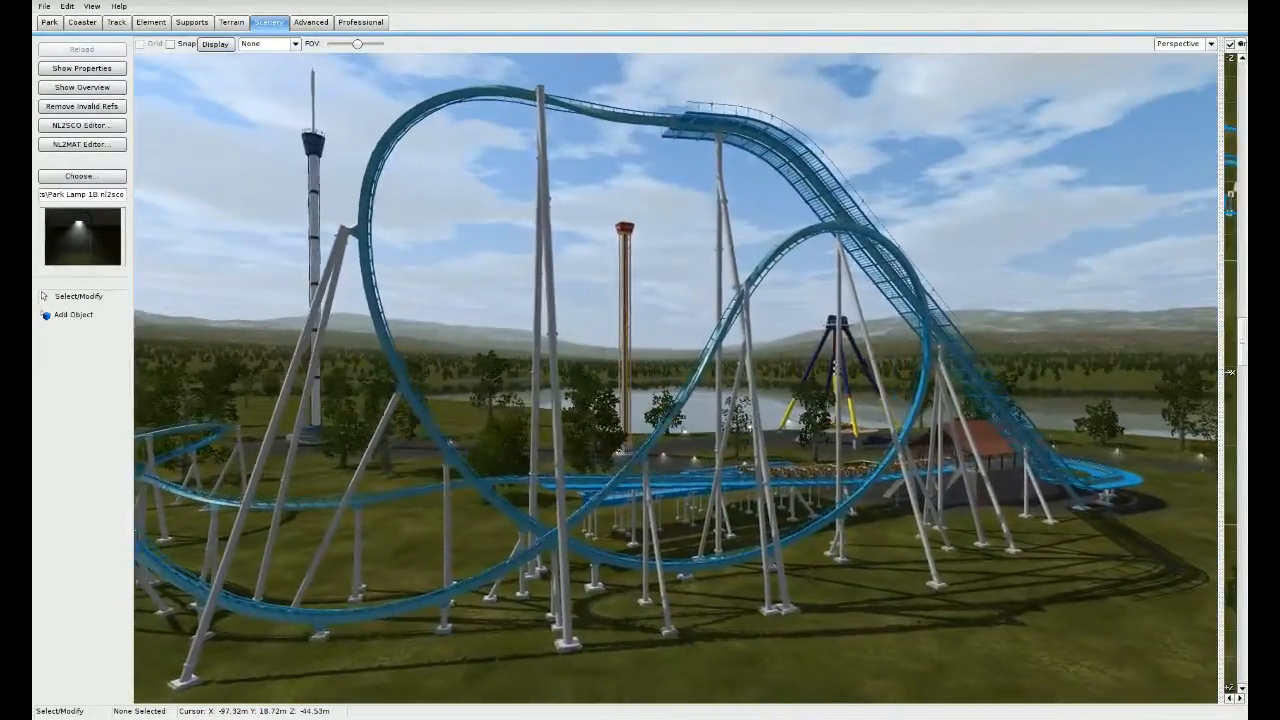
pyautogui.press('w')
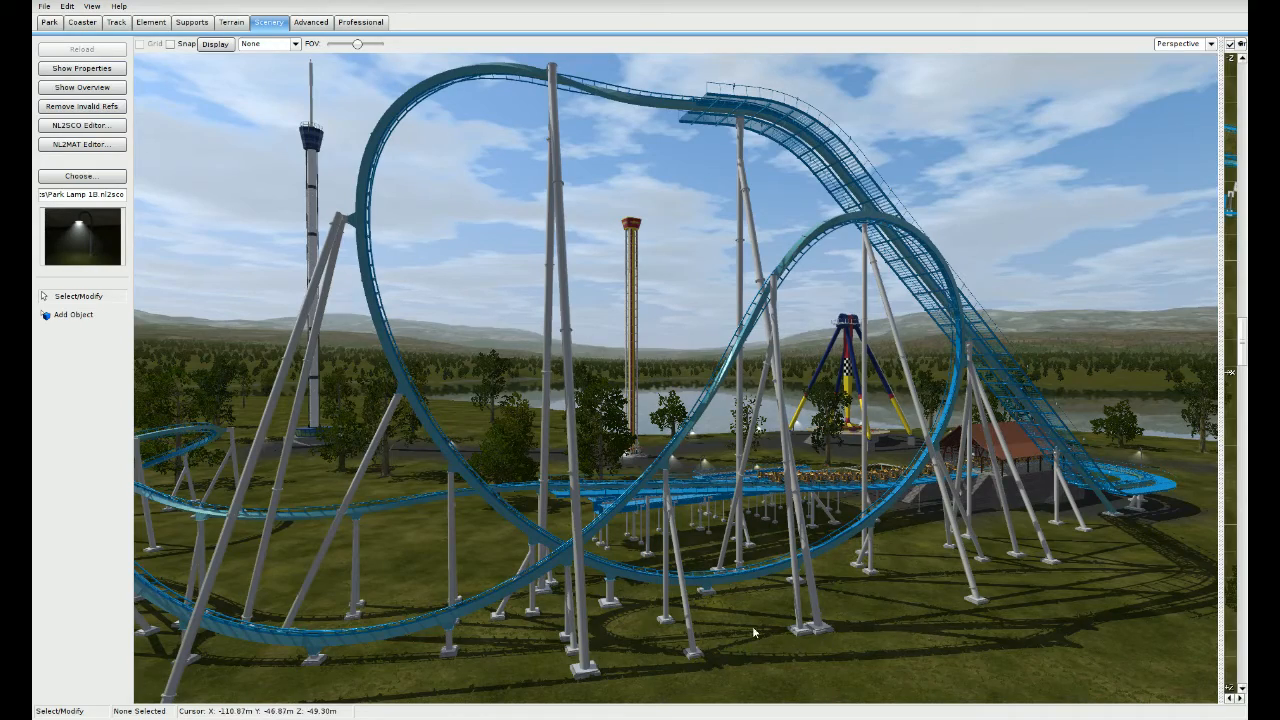
pyautogui.moveTo(759, 611); pyautogui.dragTo(499, 644, button='right')
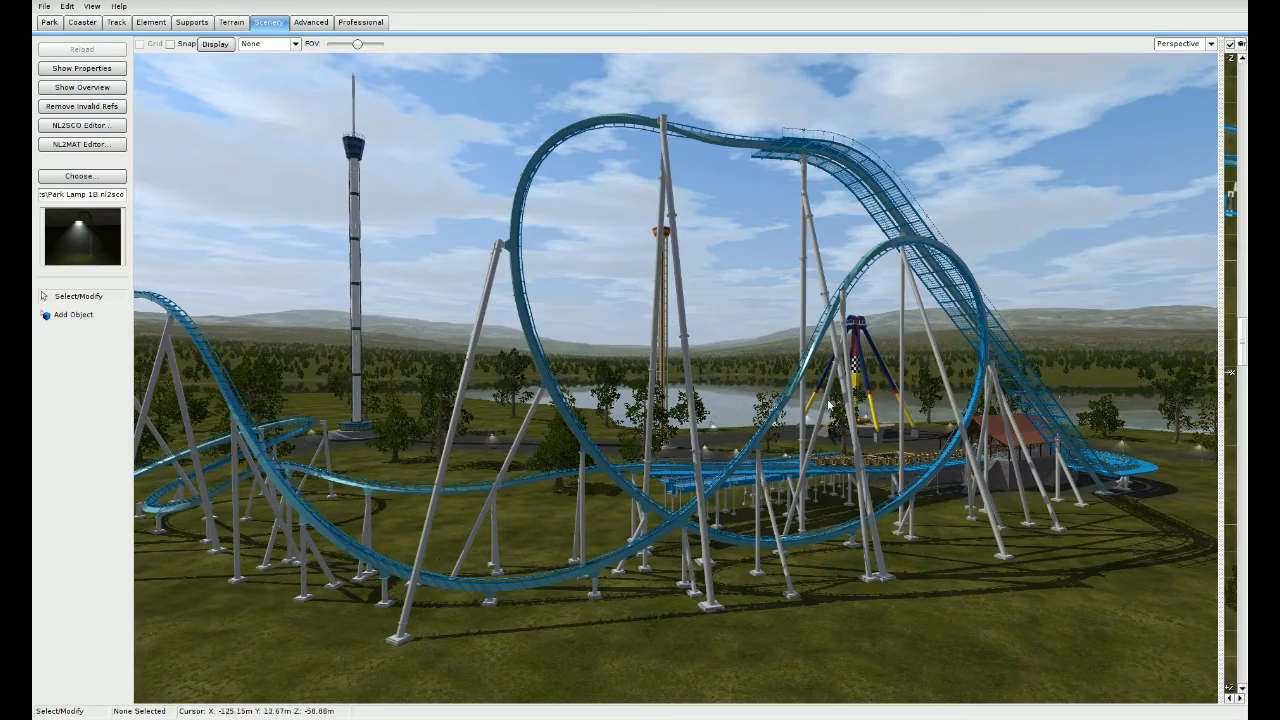
# Step: Enlarge the top view around the coaster's shoreline curve and open the library's Spot Light White object on the lights page of the NL2SCO Editor
pyautogui.moveTo(1216, 318); pyautogui.dragTo(284, 318)
pyautogui.moveTo(592, 326); pyautogui.dragTo(853, 598, button='right')
pyautogui.moveTo(903, 458); pyautogui.dragTo(490, 447, button='right')
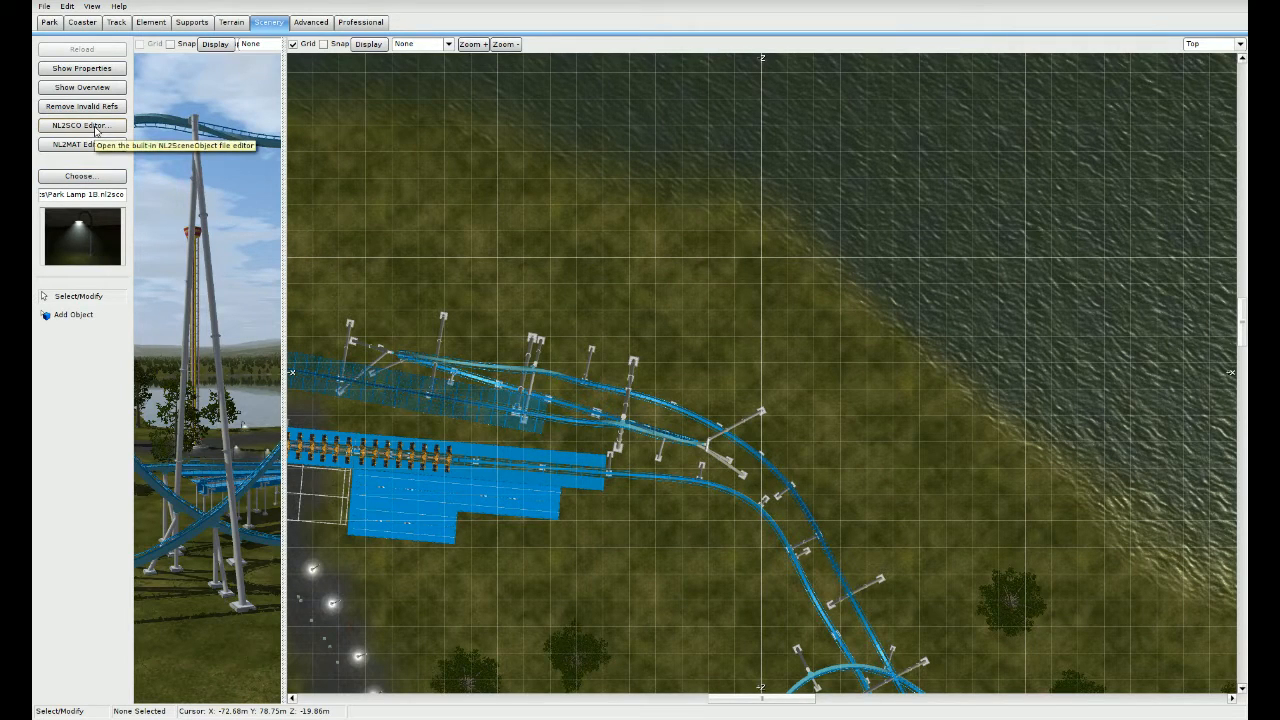
pyautogui.click(95, 127)
pyautogui.click(713, 246)
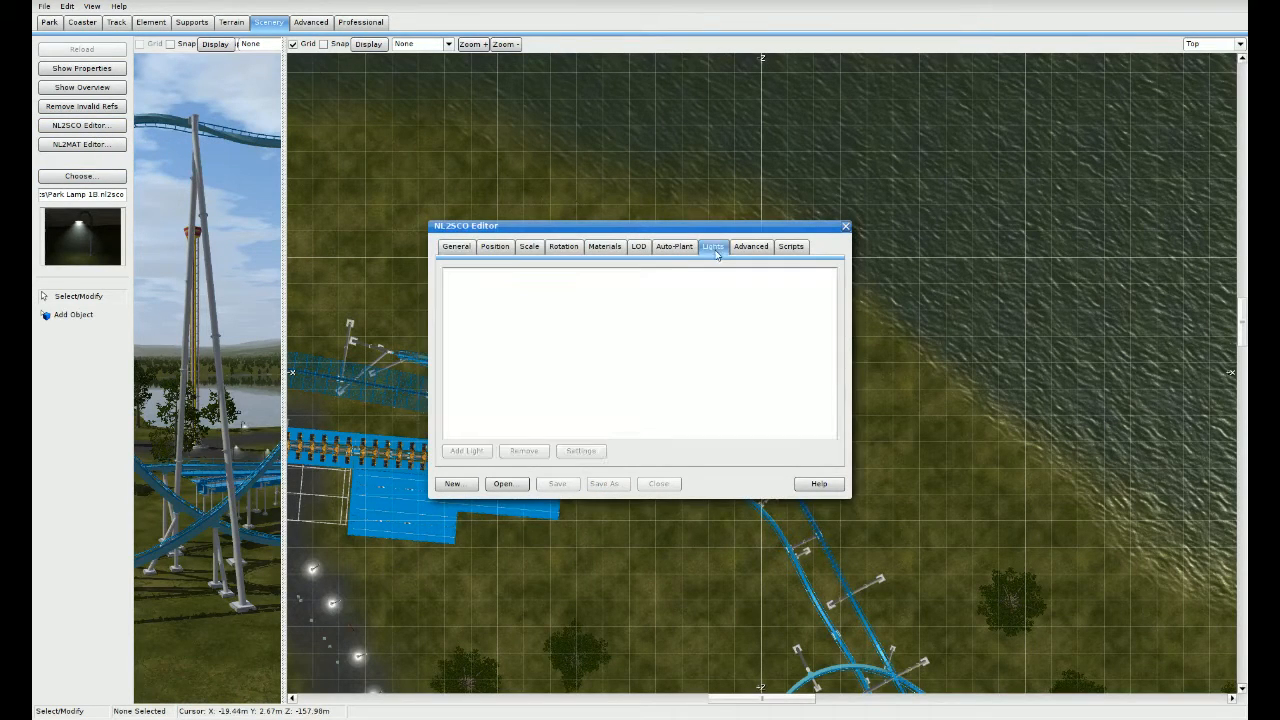
pyautogui.click(521, 484)
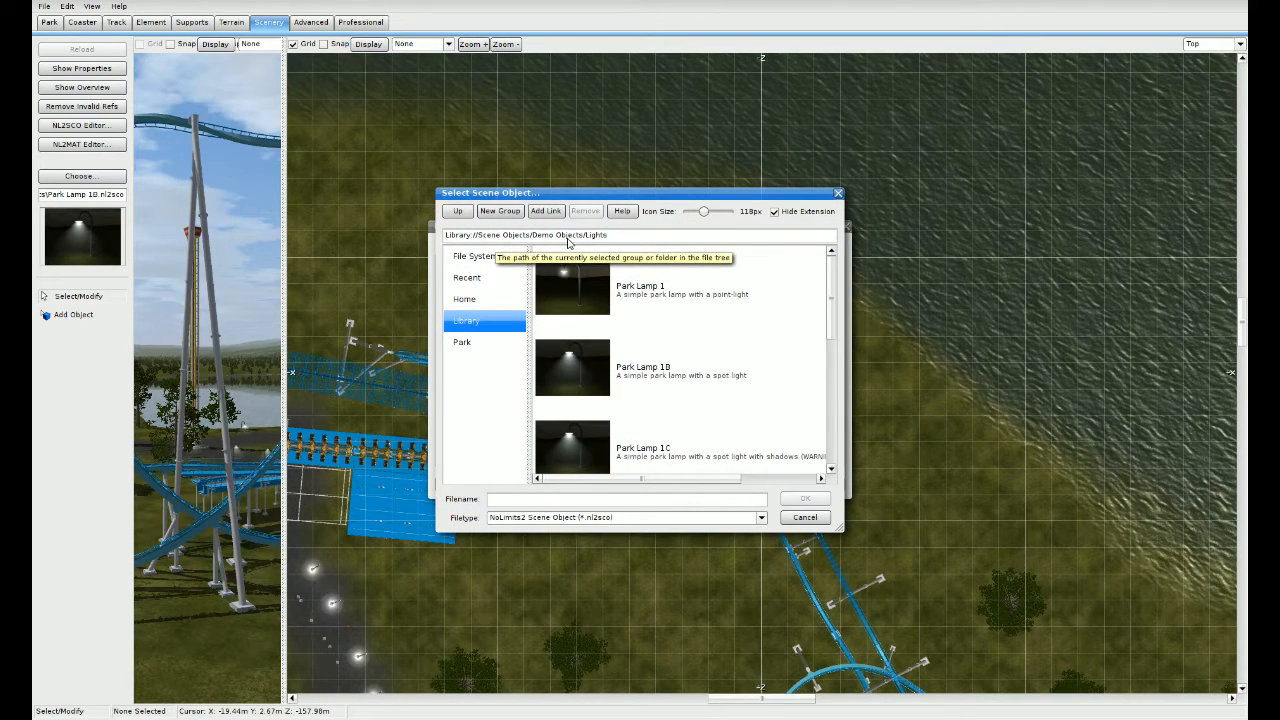
pyautogui.scroll(-5, 617, 364)
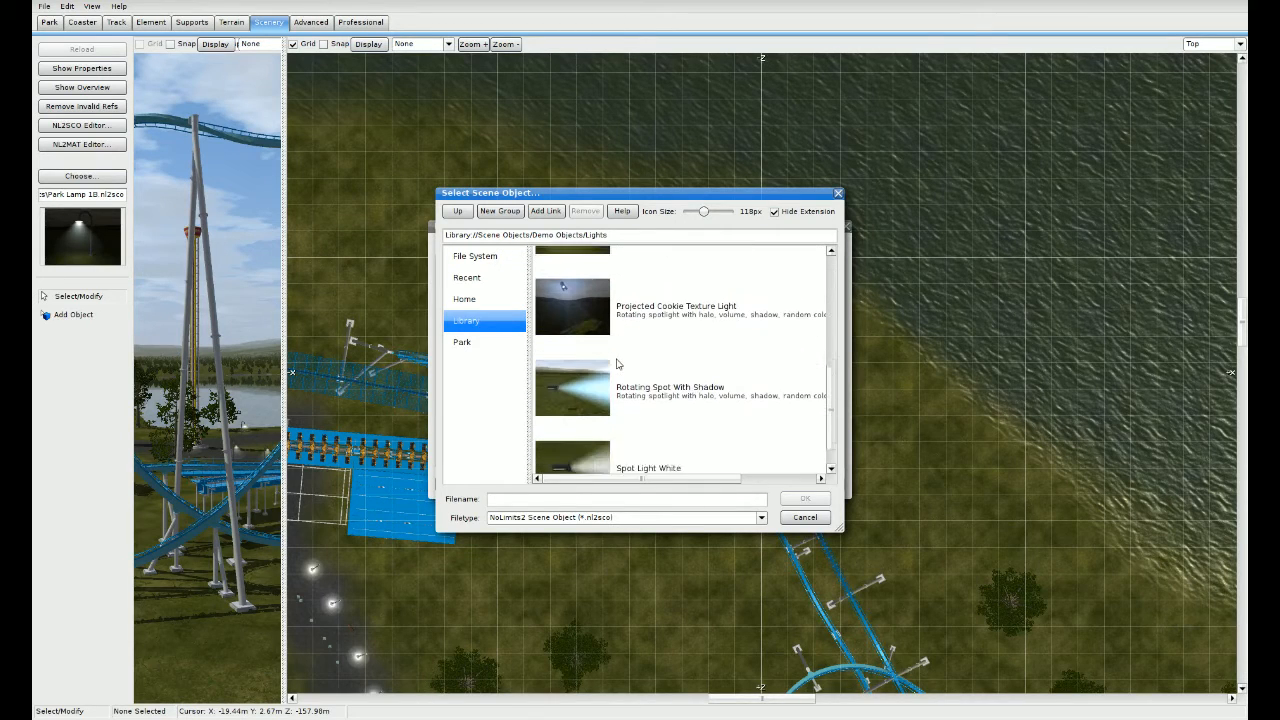
pyautogui.scroll(-1, 617, 364)
pyautogui.click(680, 430)
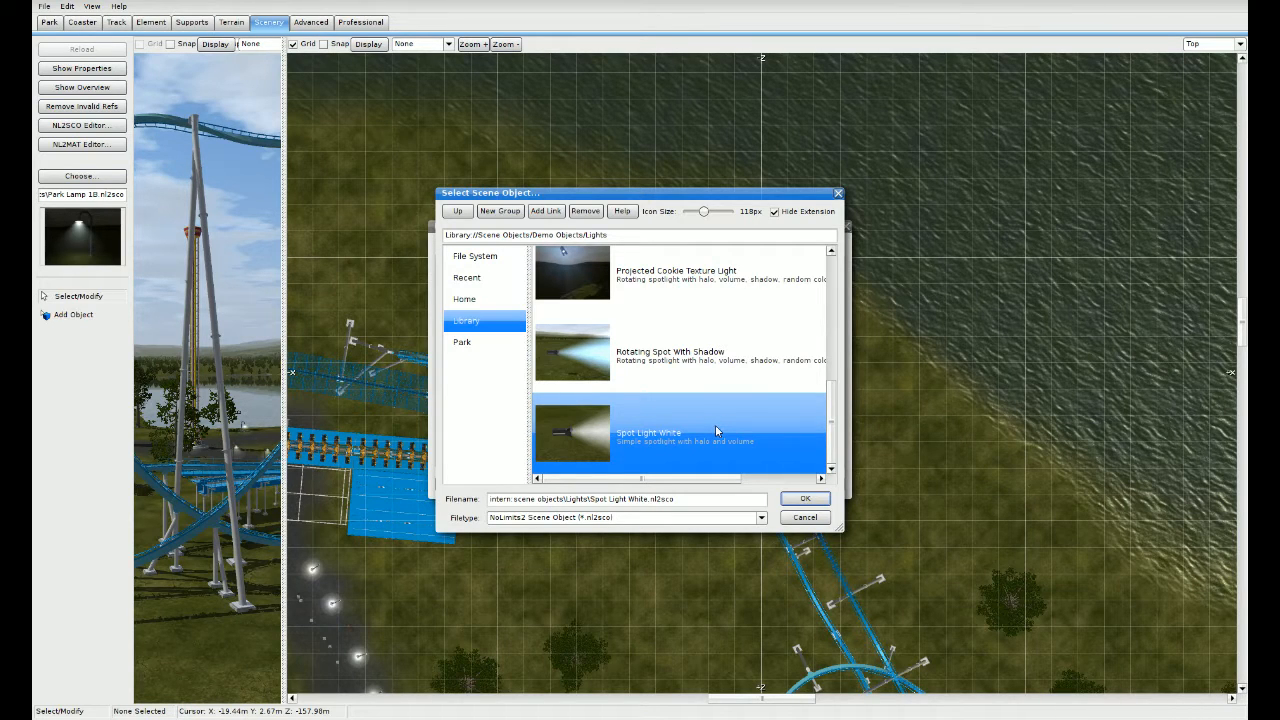
pyautogui.click(805, 500)
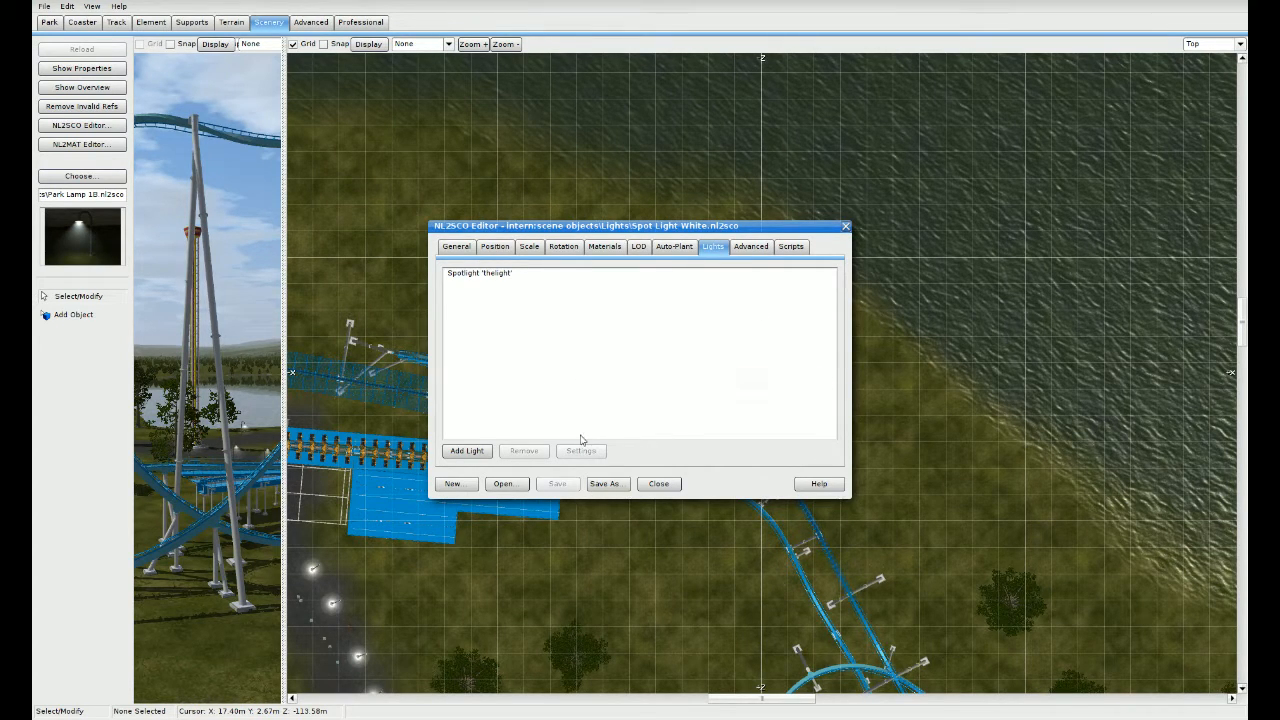
# Step: Save the spotlight object as Demo Light 2 in the Peninsula Park folder and close the NL2SCO Editor
pyautogui.click(609, 485)
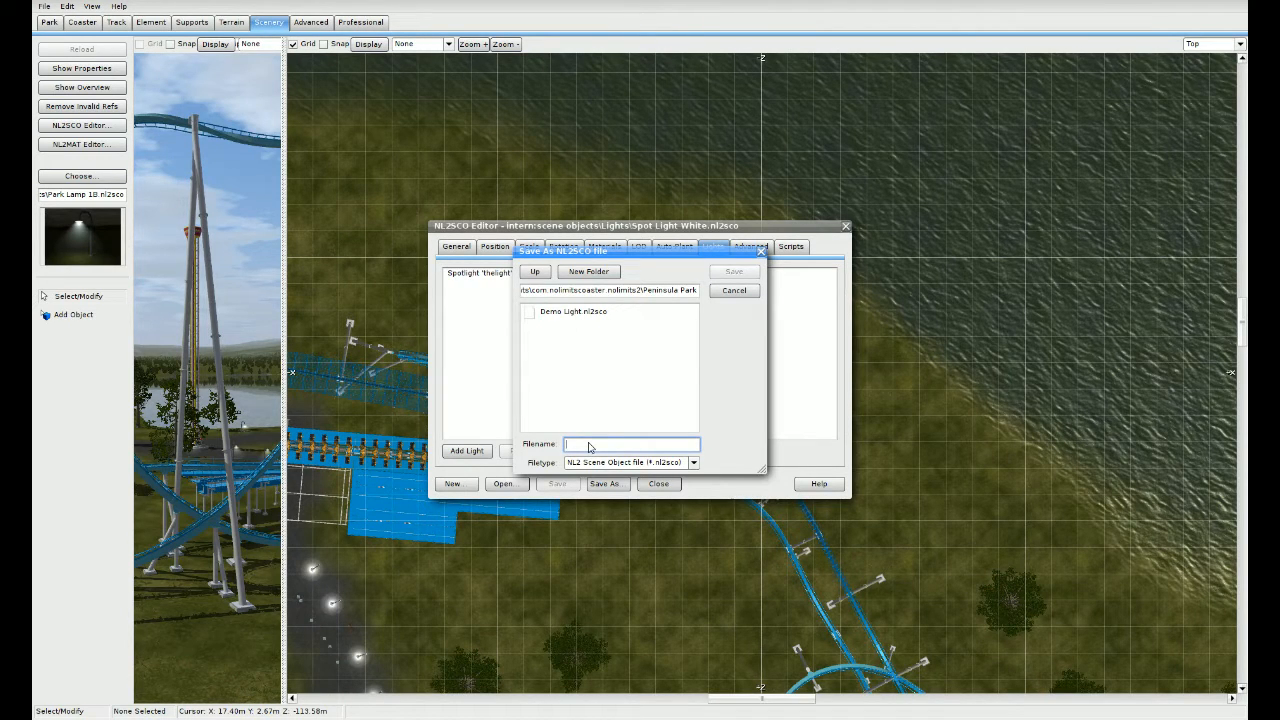
pyautogui.write('Demo Light 2')
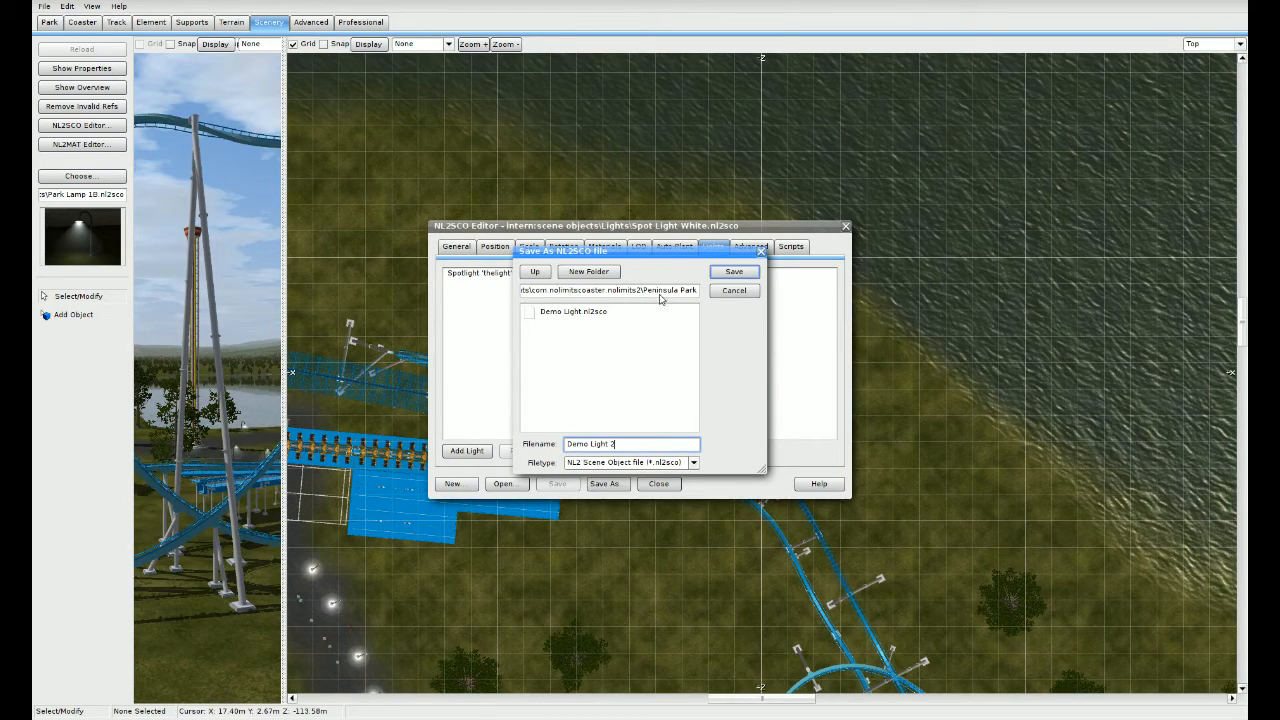
pyautogui.click(735, 275)
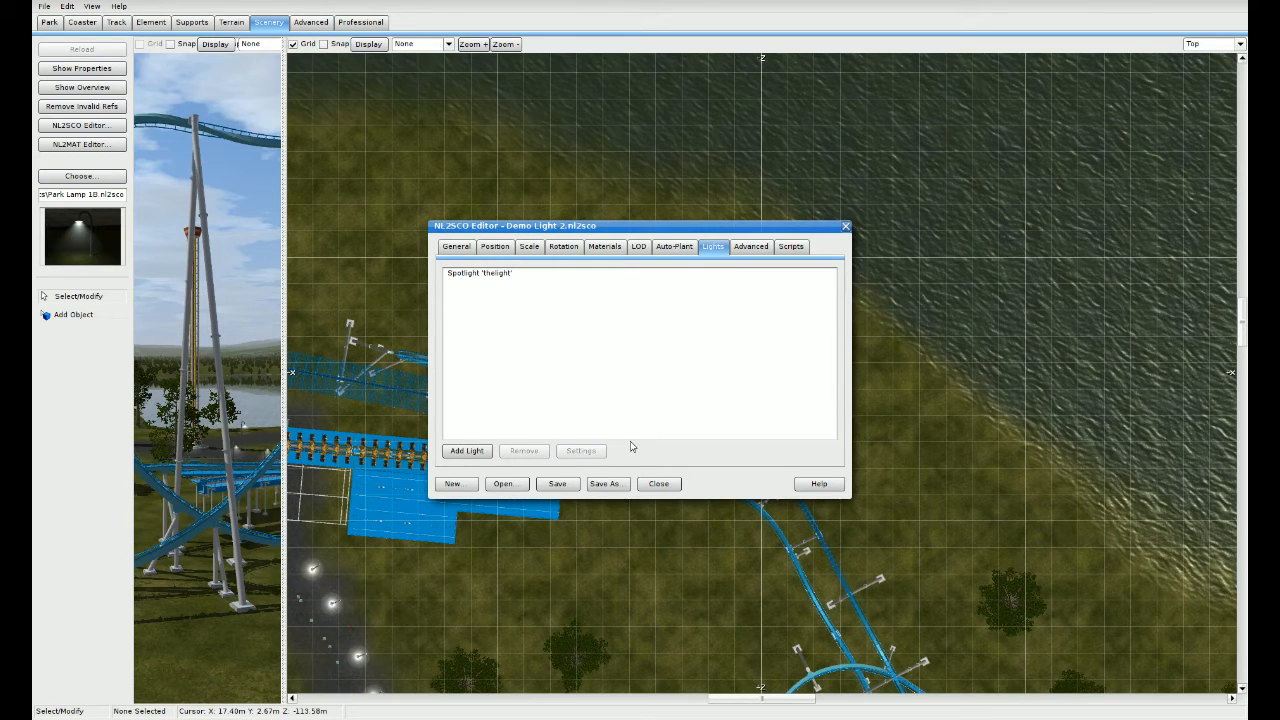
pyautogui.click(659, 484)
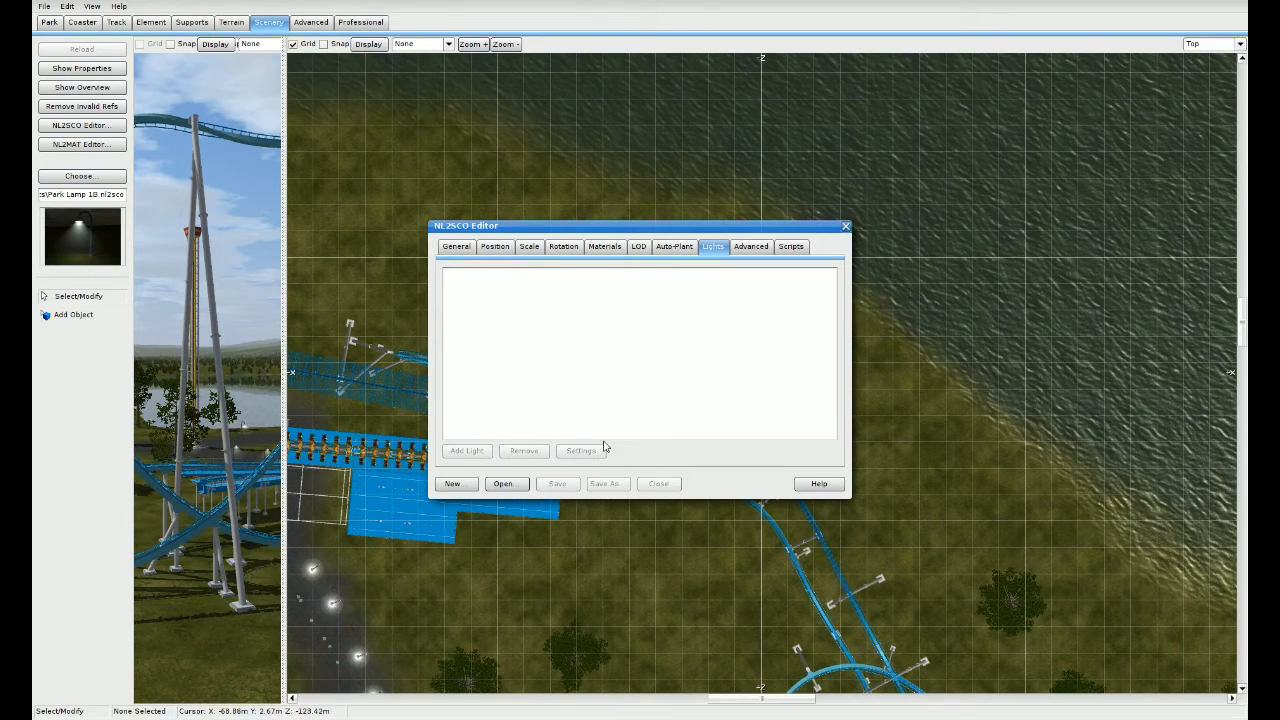
pyautogui.click(846, 227)
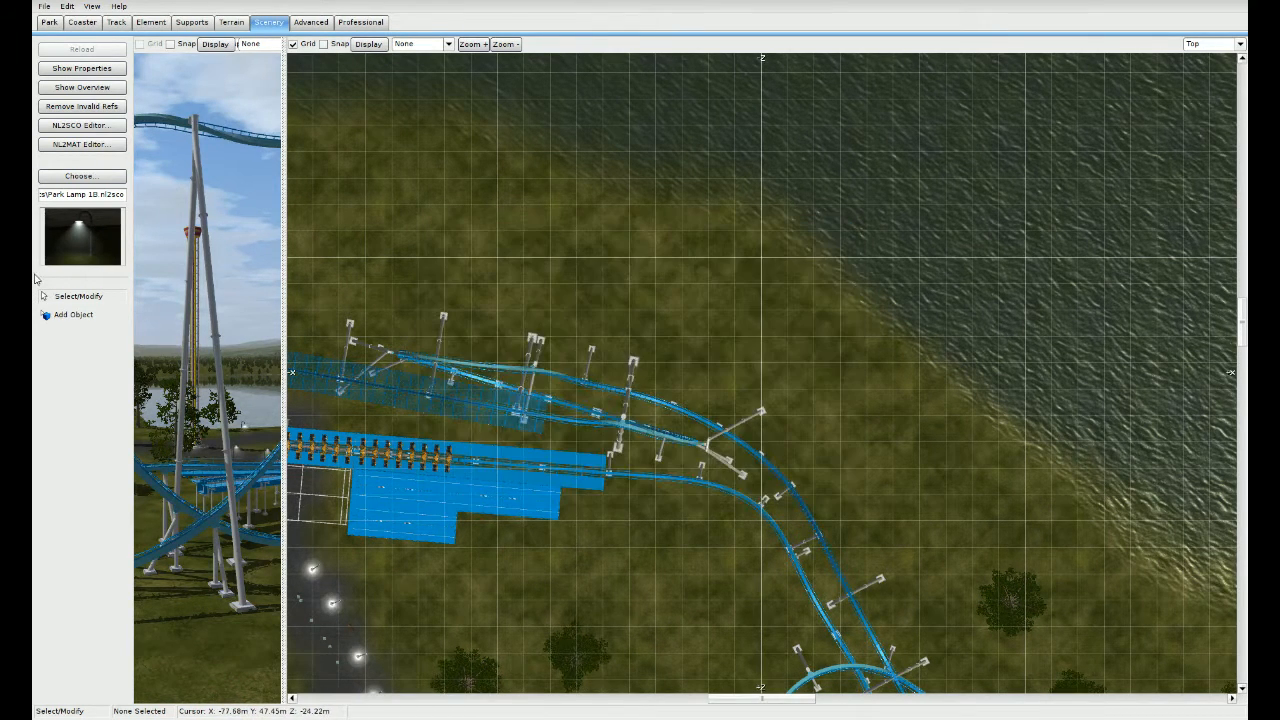
# Step: Choose Demo Light 2 from the park's base folder and place one on the grass just northeast of the coaster's outer curve
pyautogui.click(114, 176)
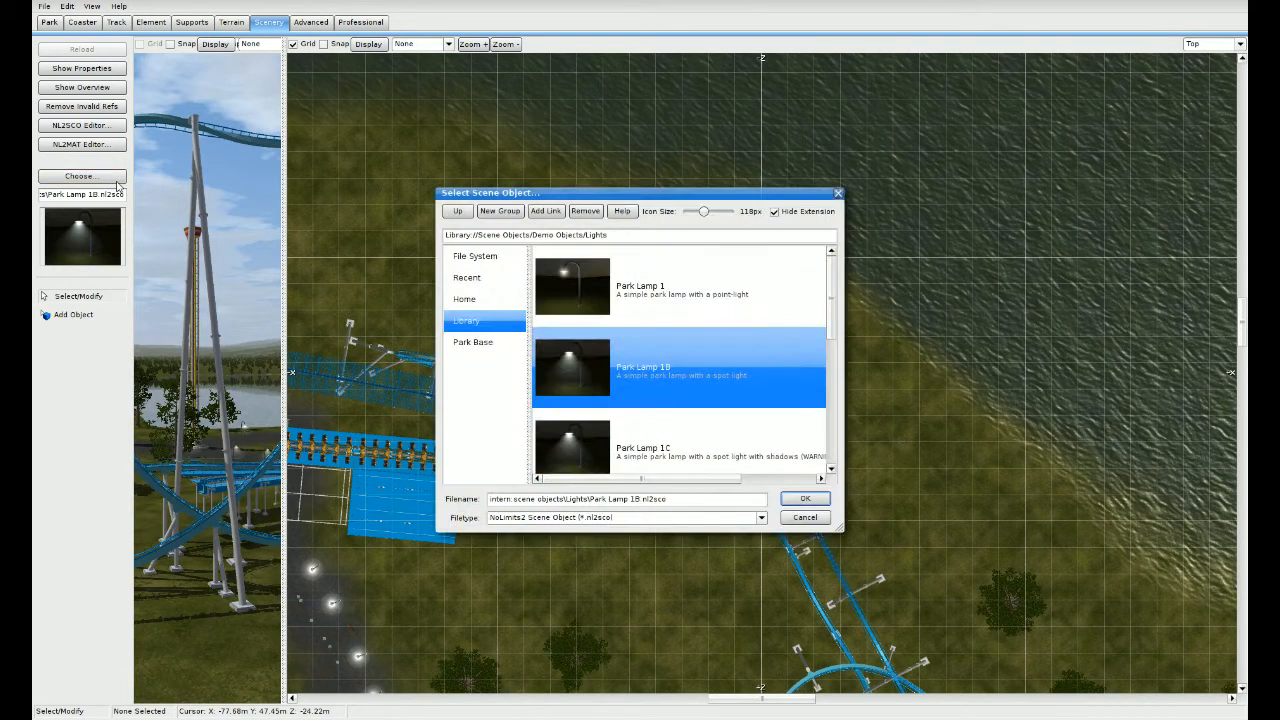
pyautogui.click(479, 345)
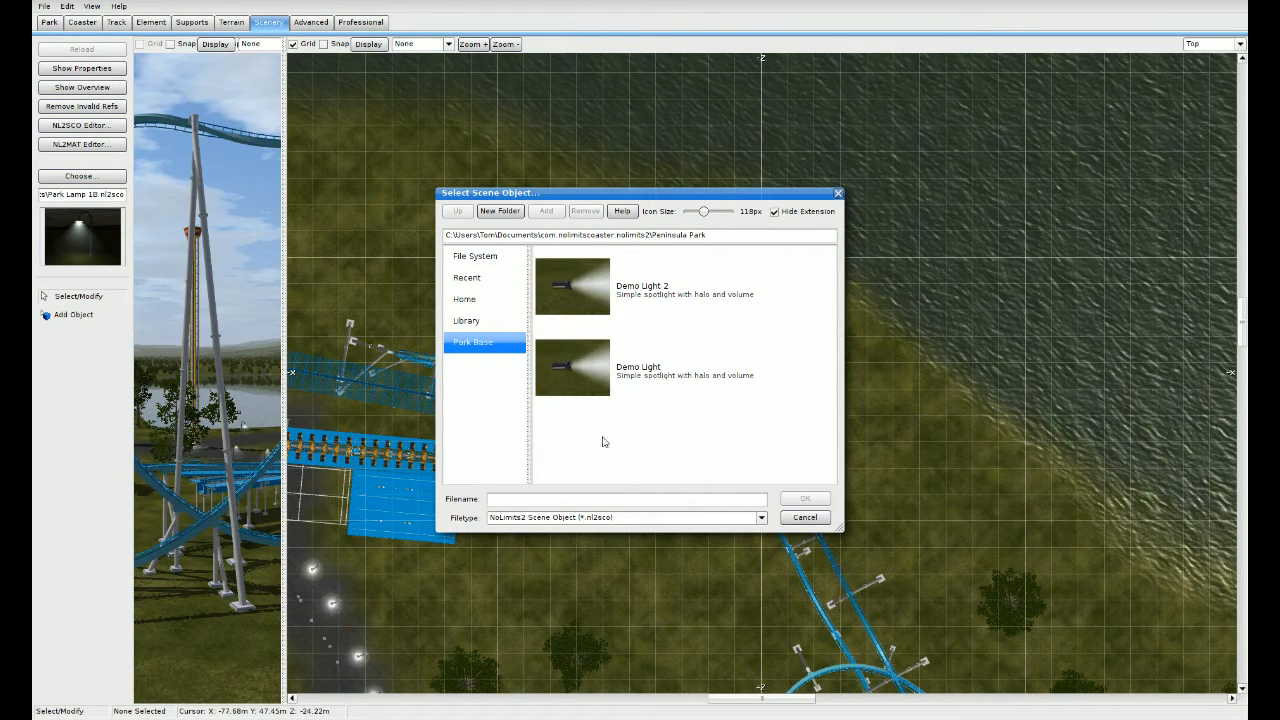
pyautogui.click(585, 295)
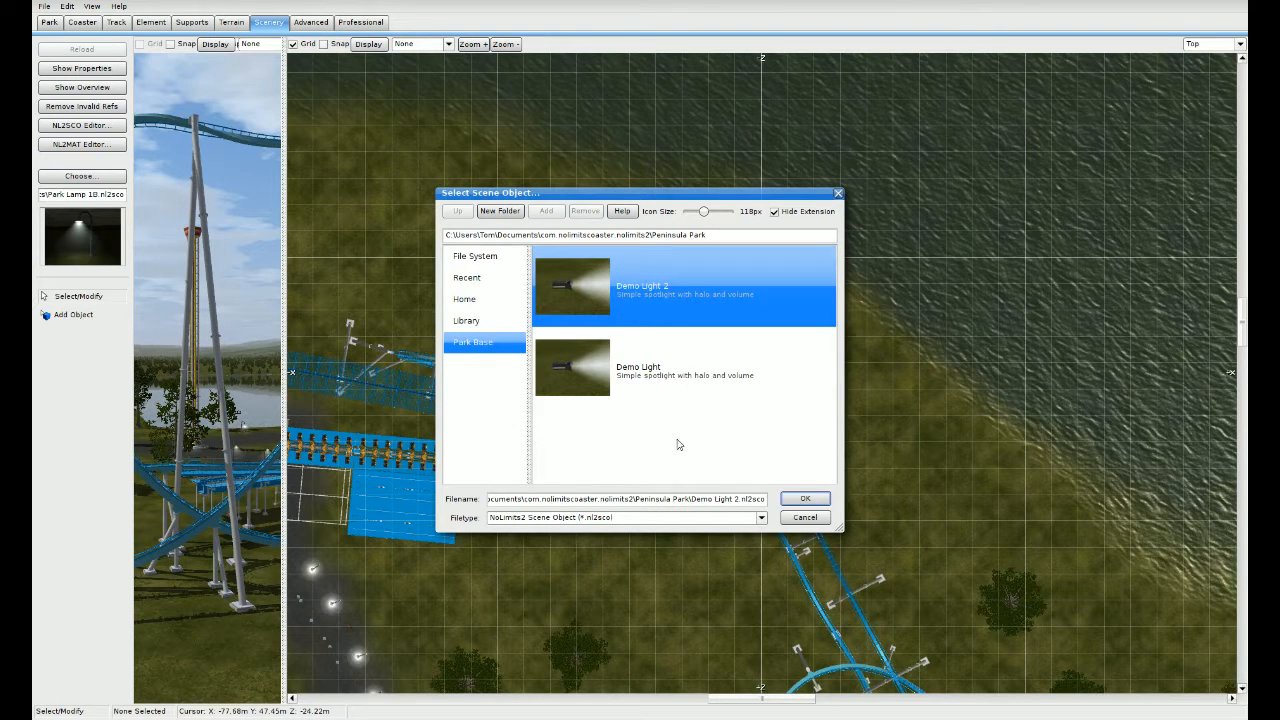
pyautogui.click(829, 502)
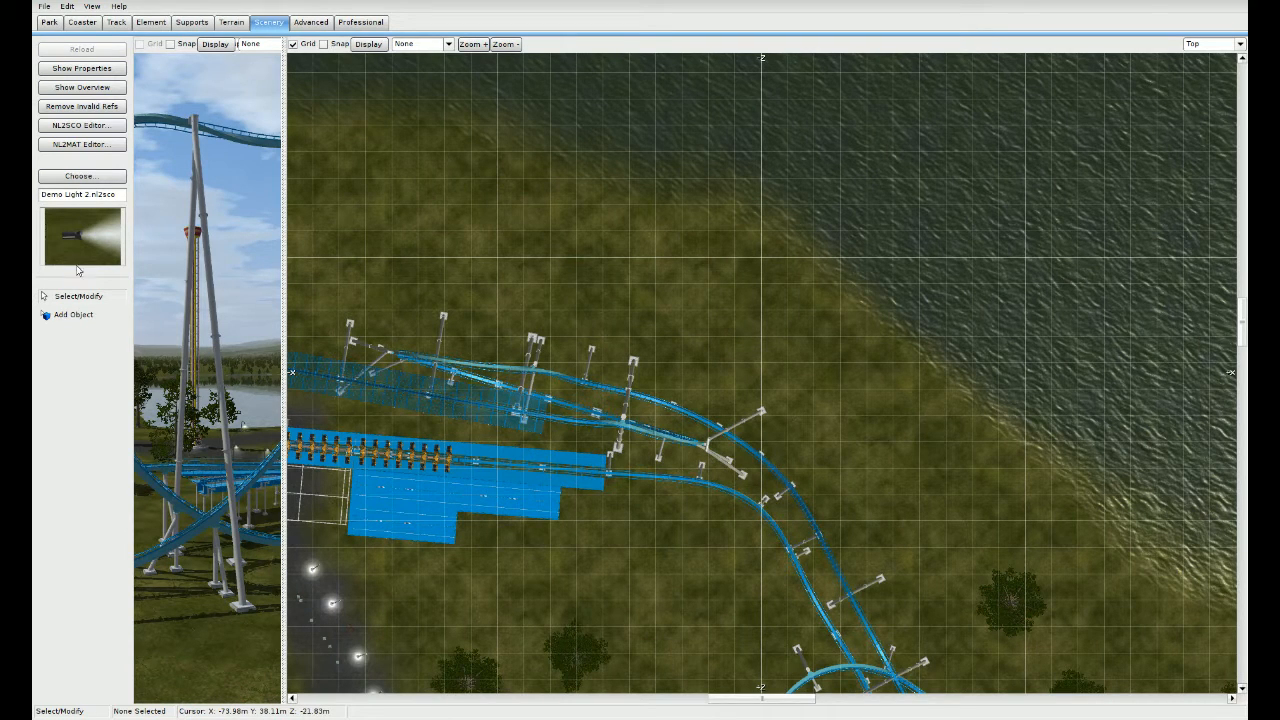
pyautogui.click(82, 320)
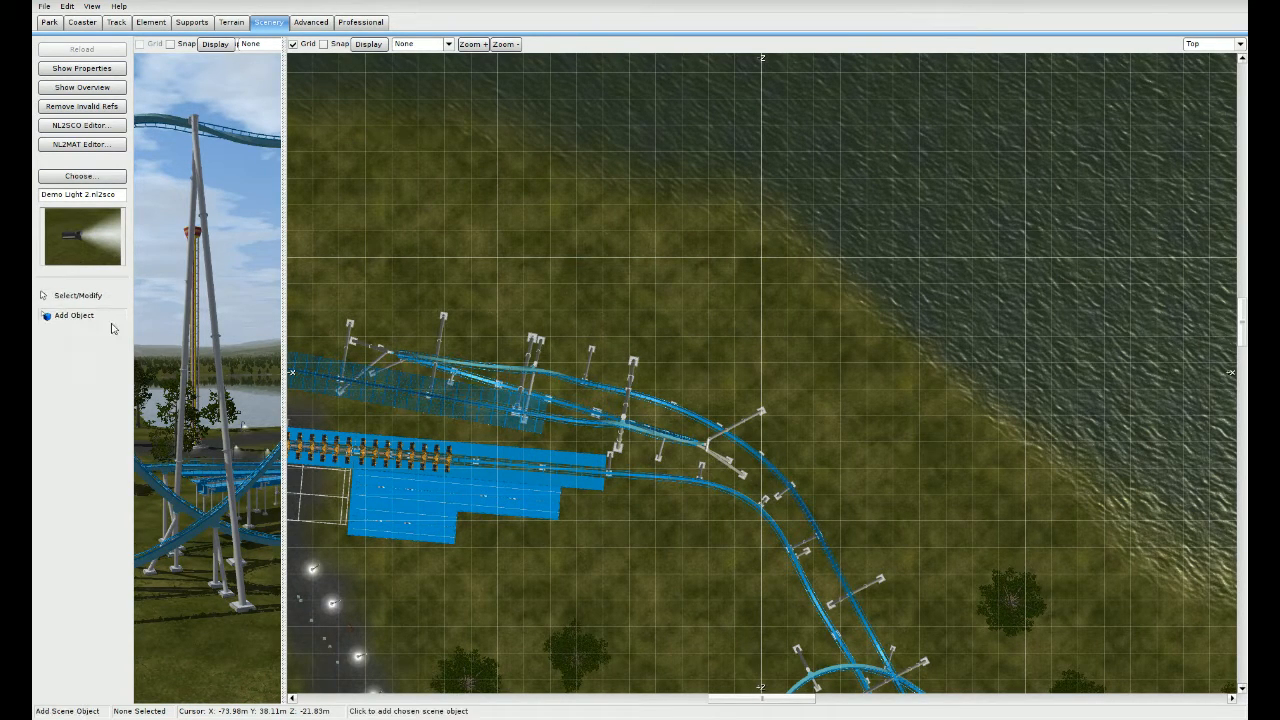
pyautogui.click(744, 373)
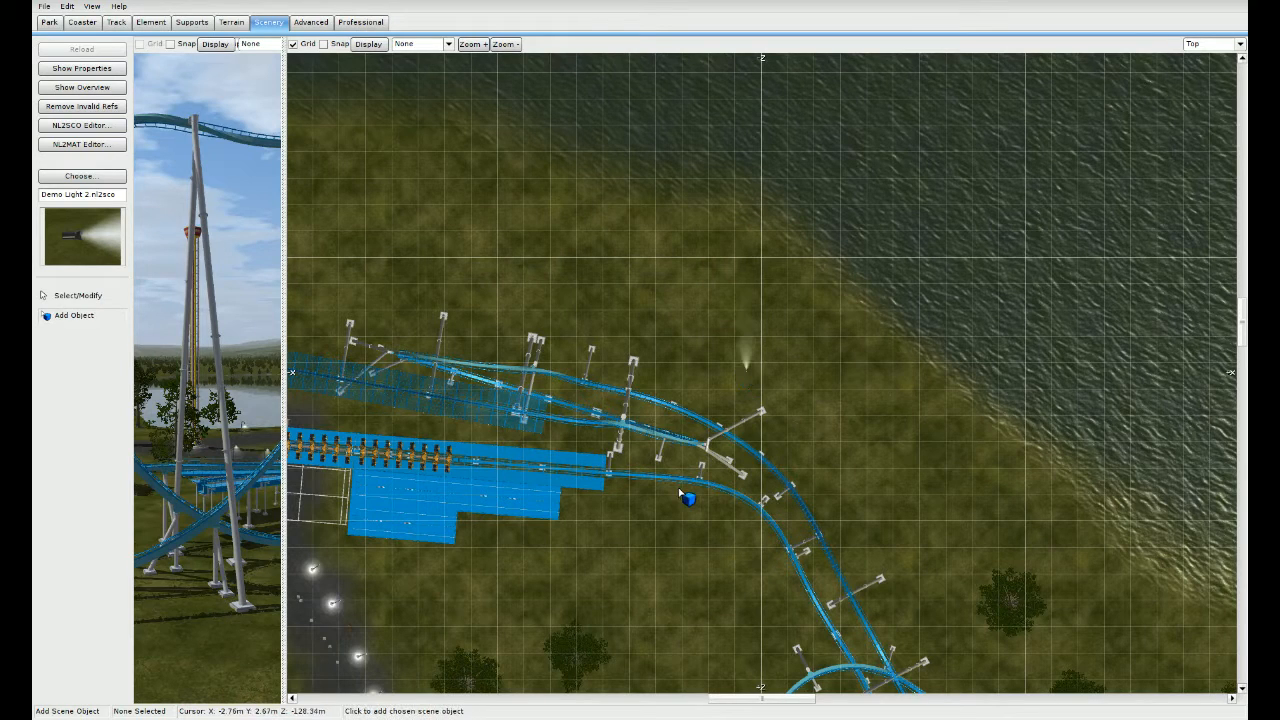
pyautogui.press('Escape')
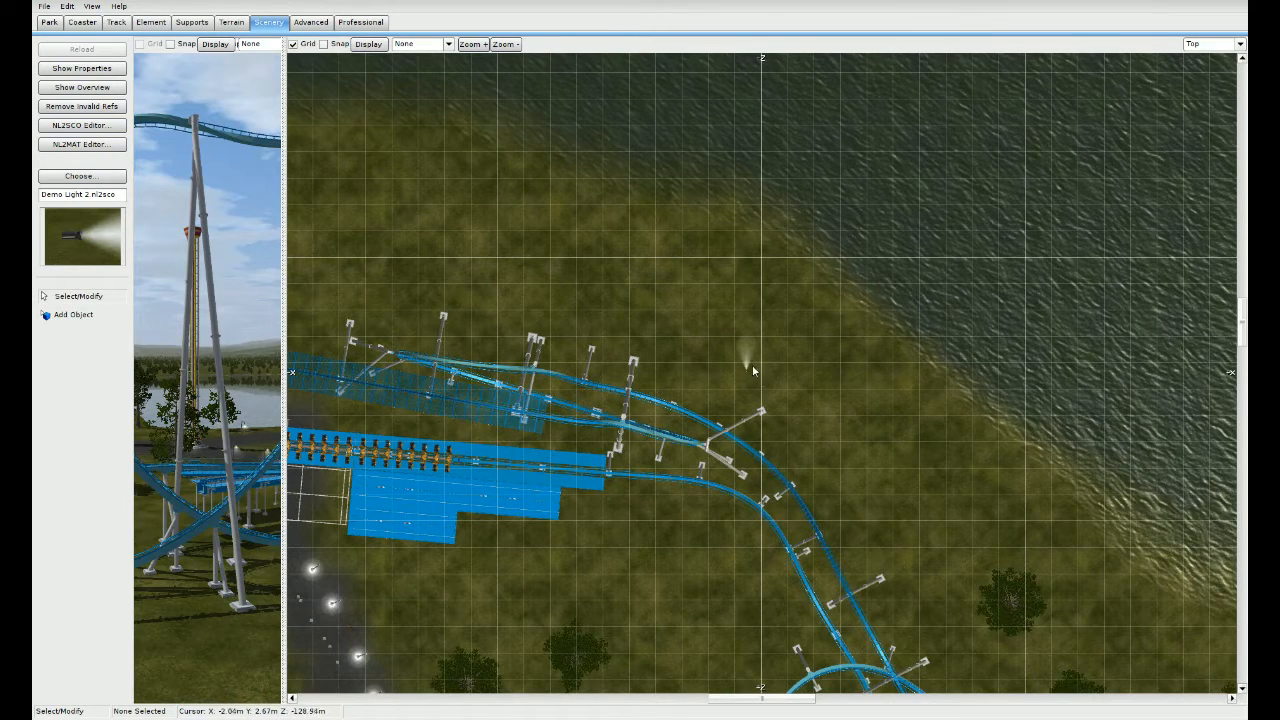
# Step: Select the placed Demo Light 2 and frame it closely in the top view and beside the coaster in the perspective view
pyautogui.scroll(5, 754, 371)
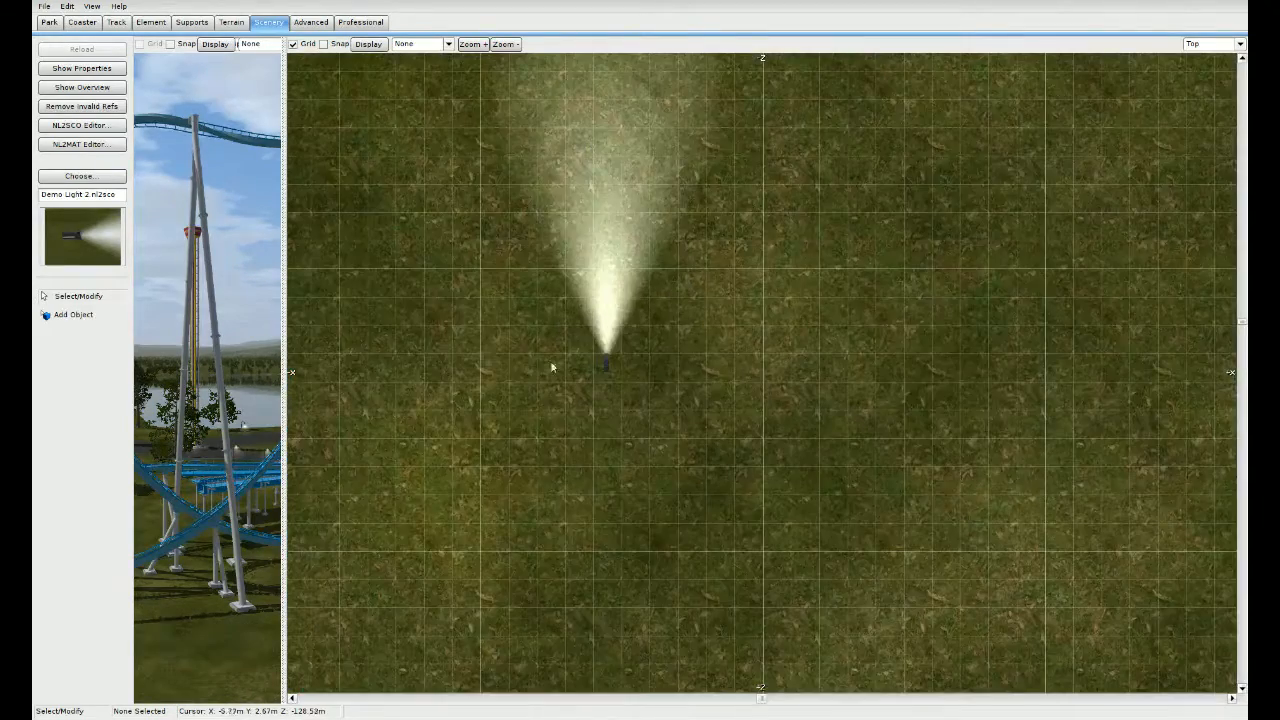
pyautogui.scroll(1, 587, 377)
pyautogui.moveTo(587, 377); pyautogui.dragTo(731, 438, button='right')
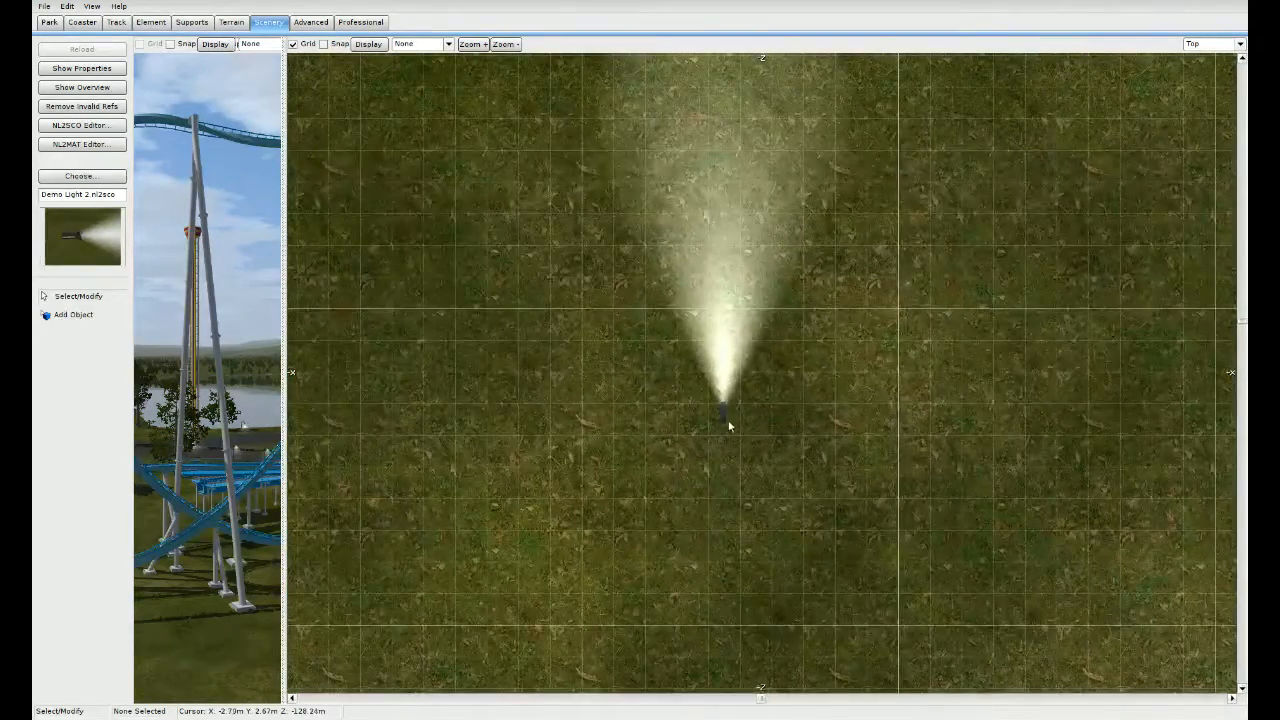
pyautogui.click(729, 426)
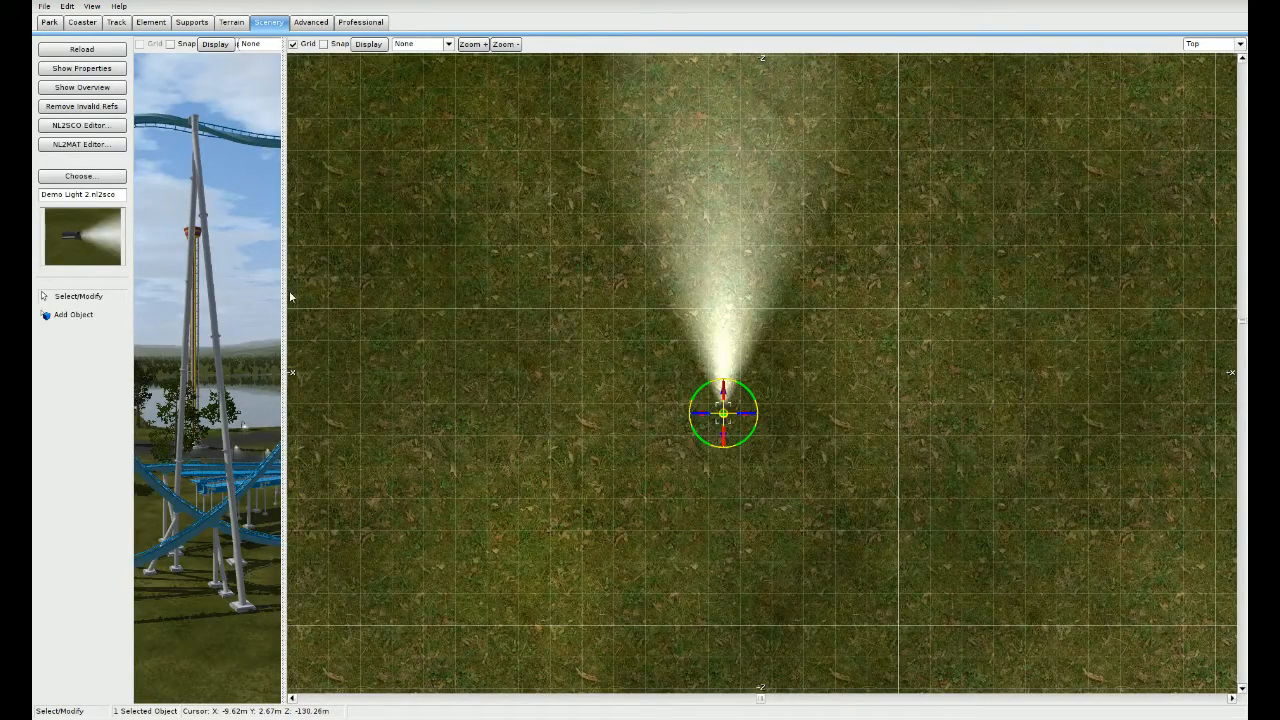
pyautogui.moveTo(290, 296); pyautogui.dragTo(806, 296)
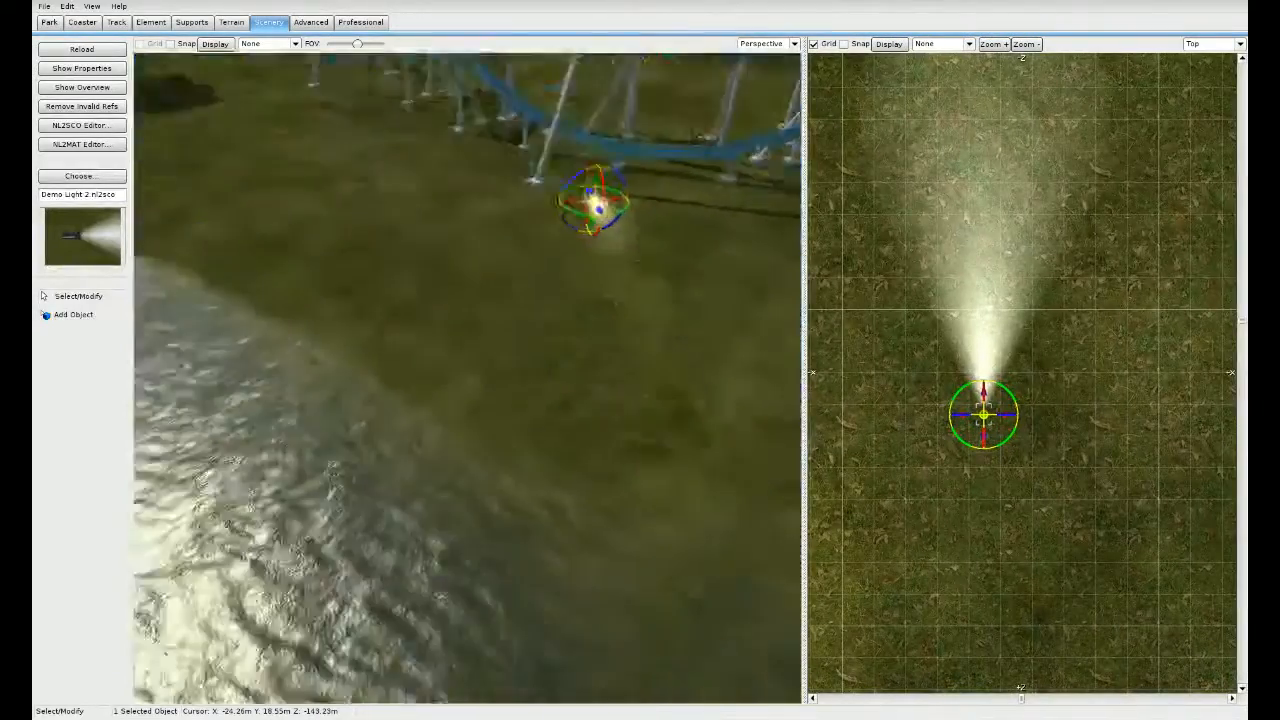
pyautogui.moveTo(467, 378); pyautogui.dragTo(628, 431, button='right')
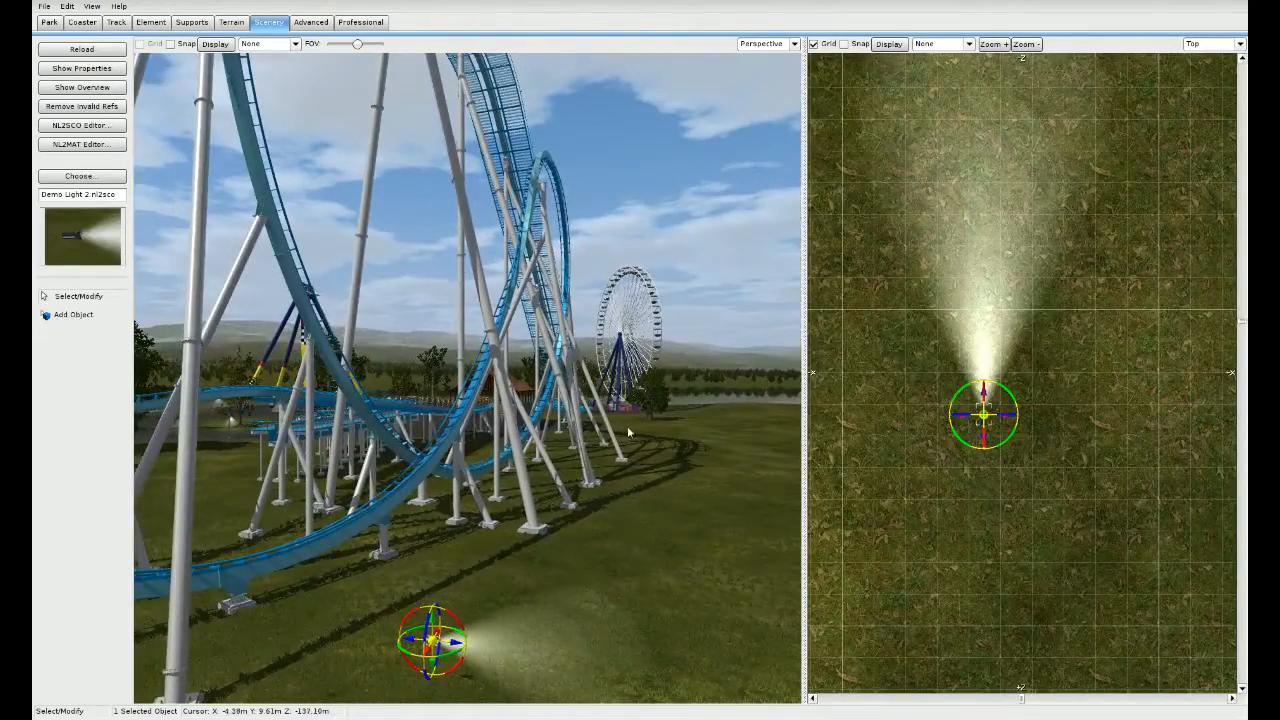
pyautogui.moveTo(931, 503); pyautogui.dragTo(946, 595, button='right')
pyautogui.moveTo(813, 442); pyautogui.dragTo(573, 443)
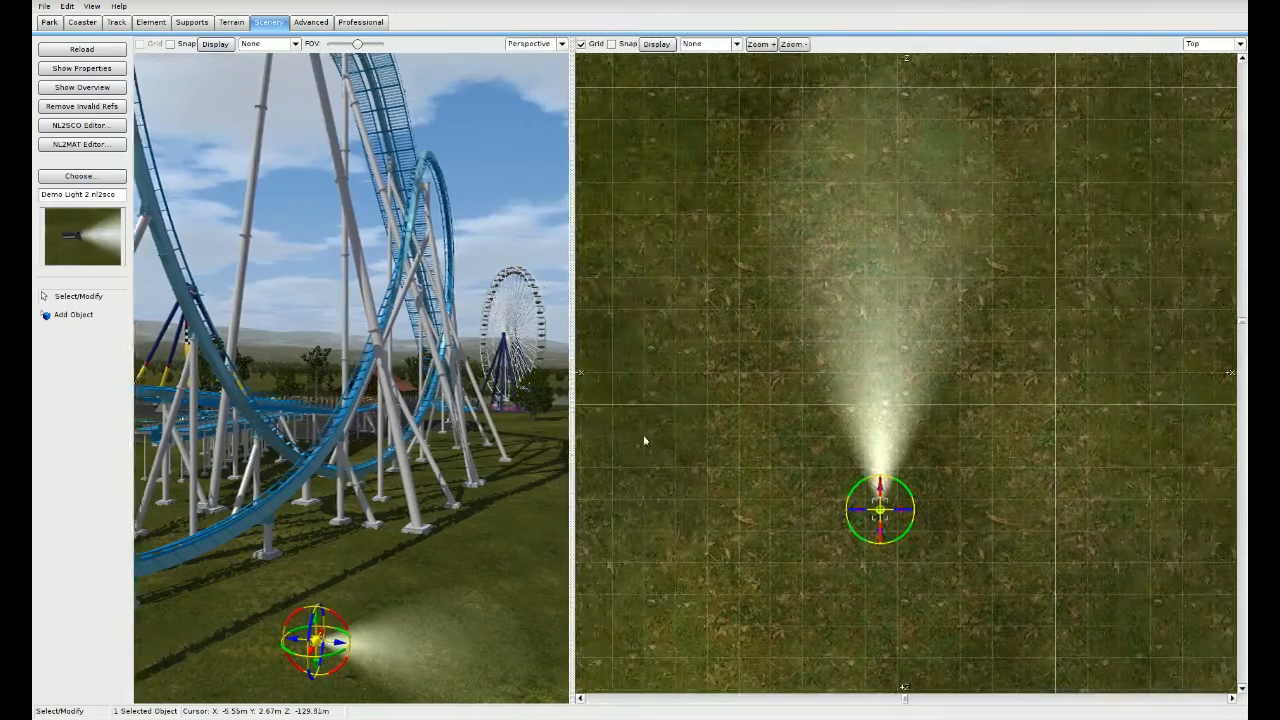
# Step: Edit Demo Light 2 in the NL2SCO Editor and rename its spotlight source to Demo Light Fantastic
pyautogui.click(82, 125)
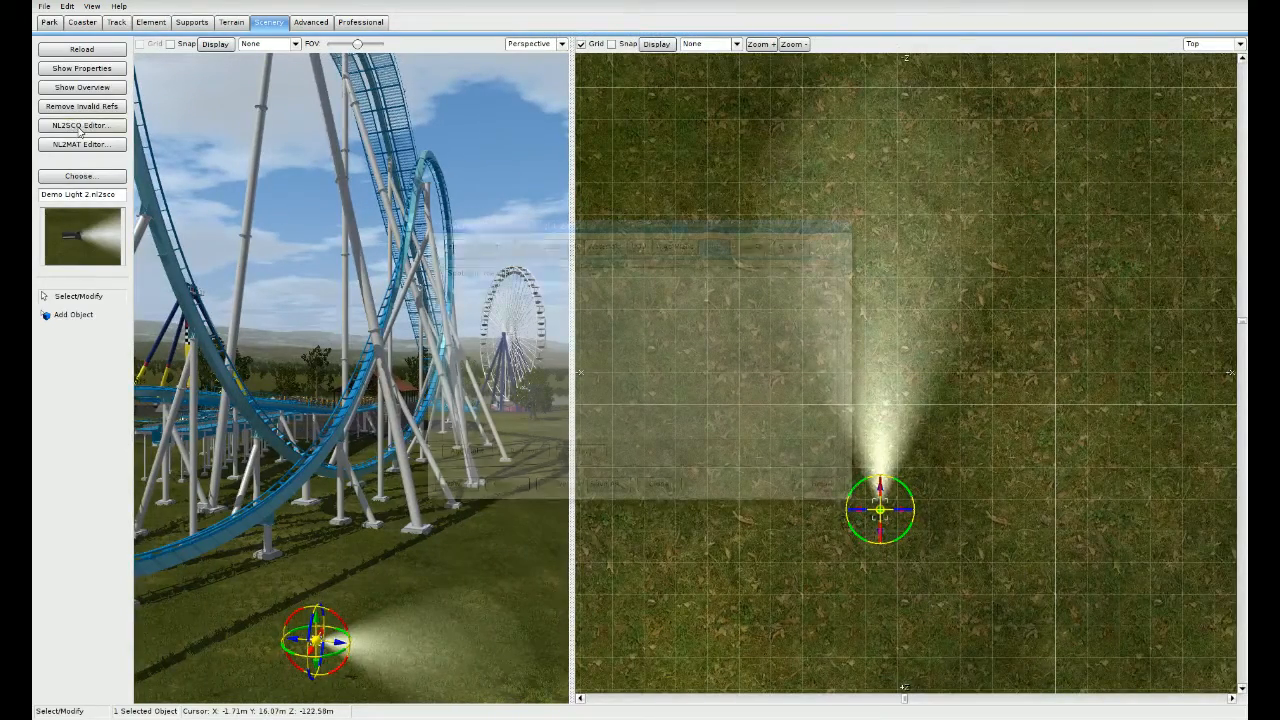
pyautogui.moveTo(496, 225); pyautogui.dragTo(387, 138)
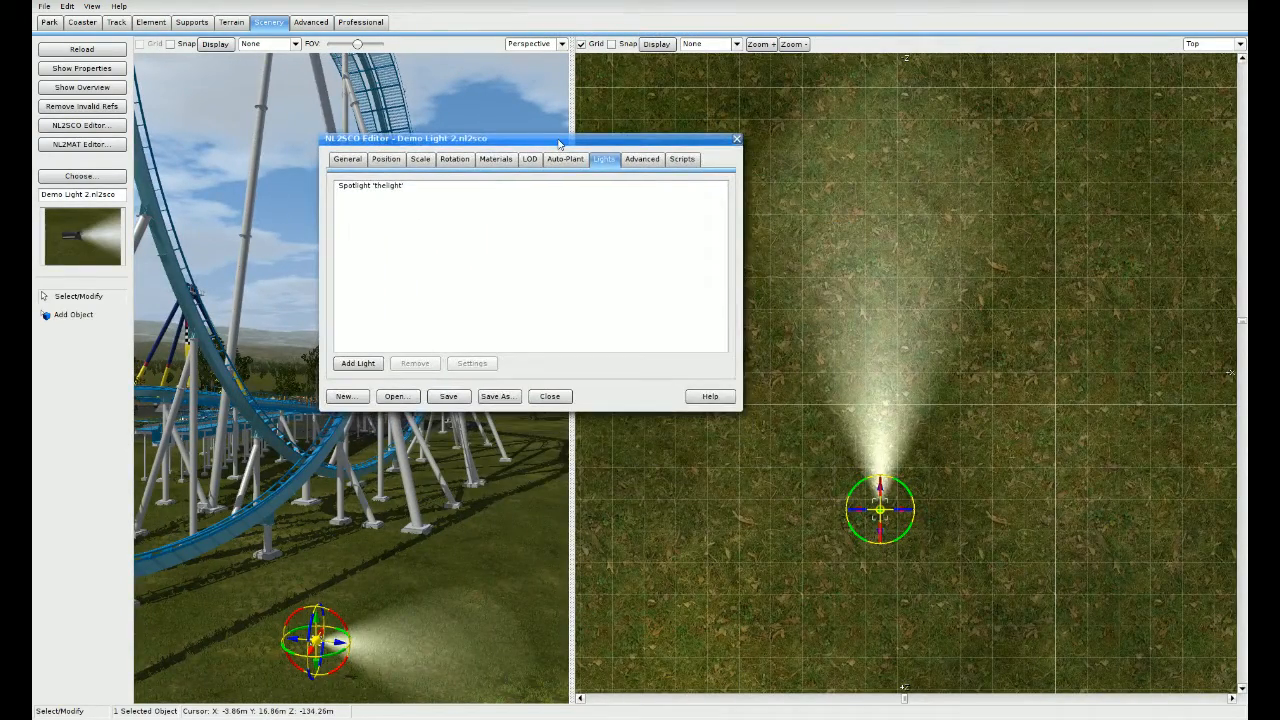
pyautogui.moveTo(560, 143); pyautogui.dragTo(561, 142)
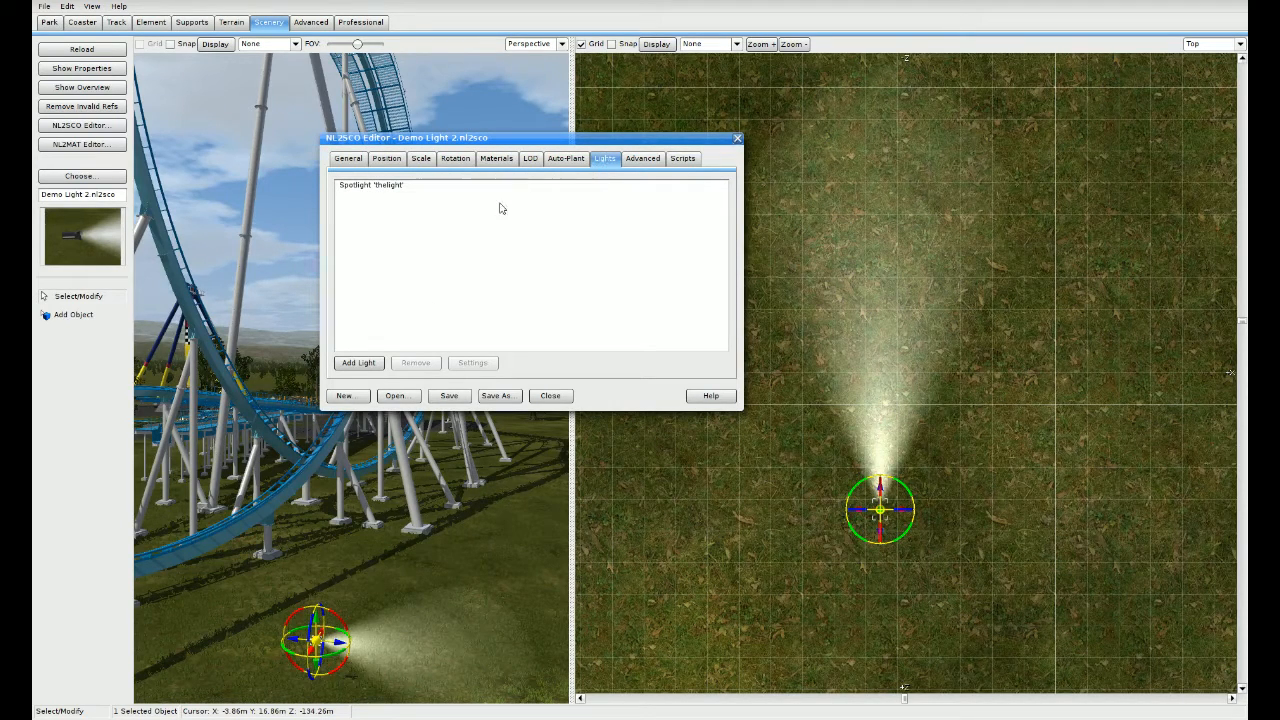
pyautogui.click(368, 188)
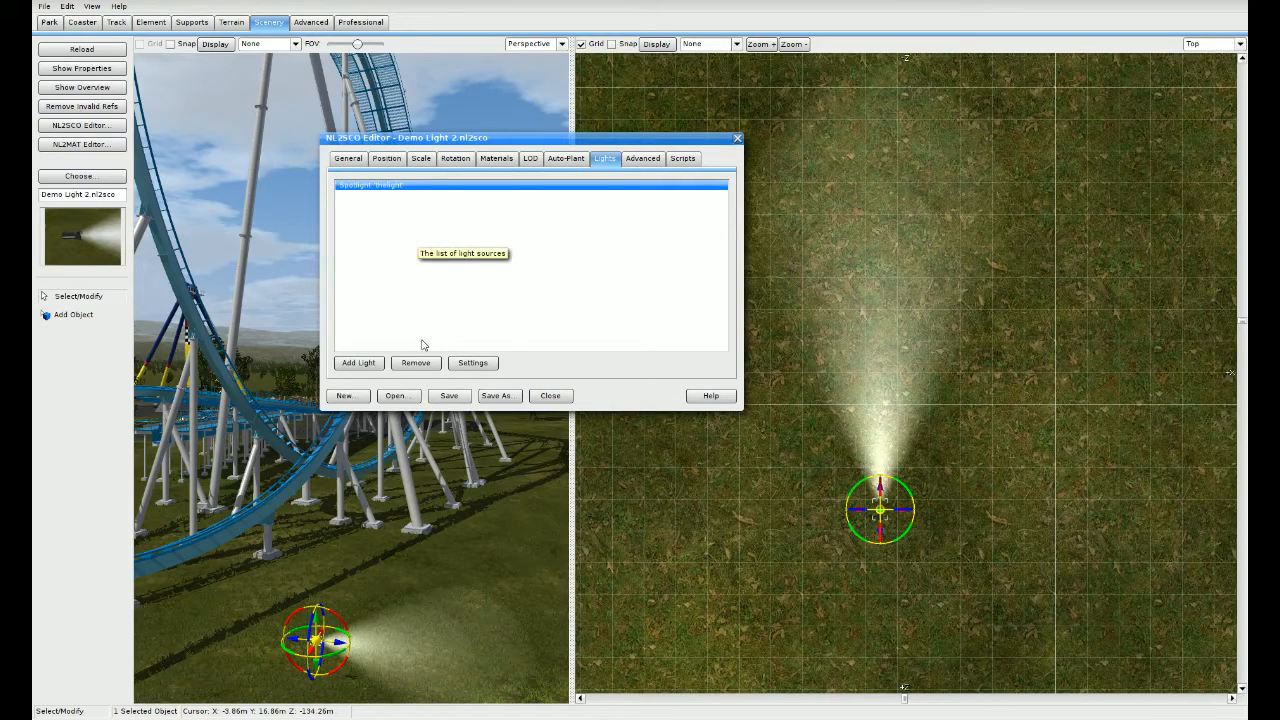
pyautogui.click(470, 363)
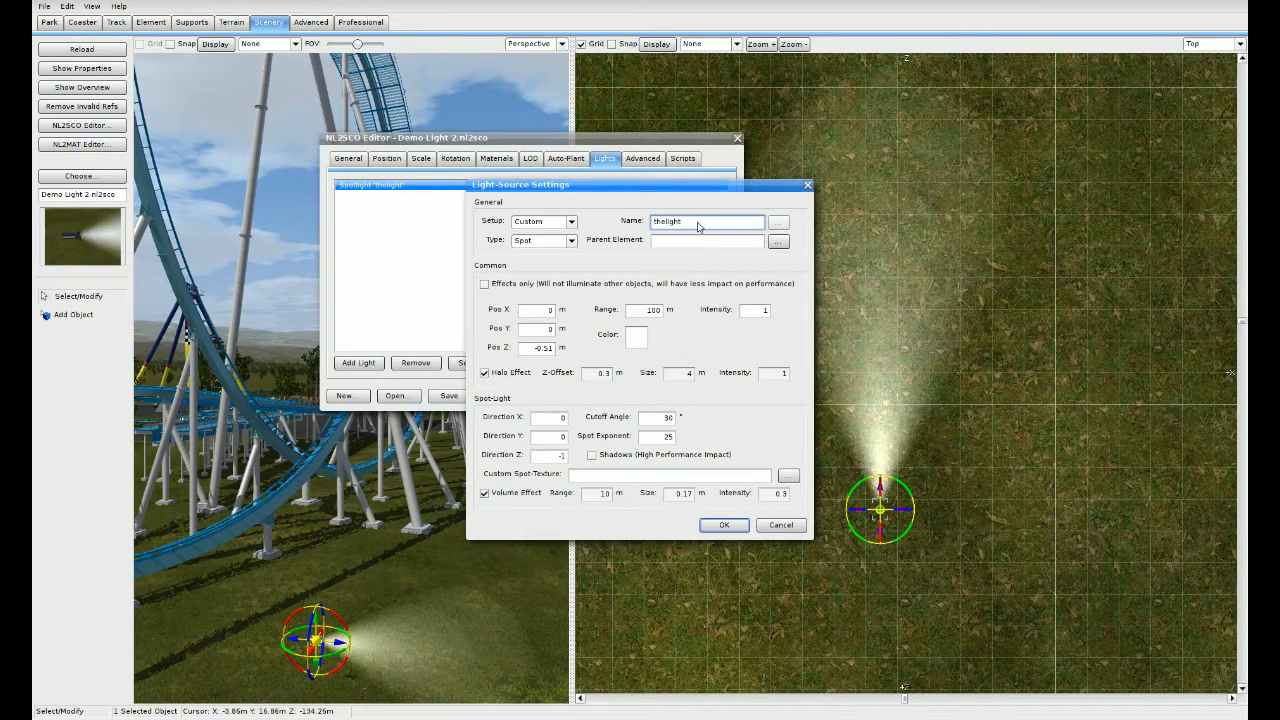
pyautogui.moveTo(701, 227); pyautogui.dragTo(629, 237)
pyautogui.write('Demo L')
# Step: Review the light source's setup and type choices, keeping Custom and Spot, and try the effects-only option
pyautogui.click(572, 222)
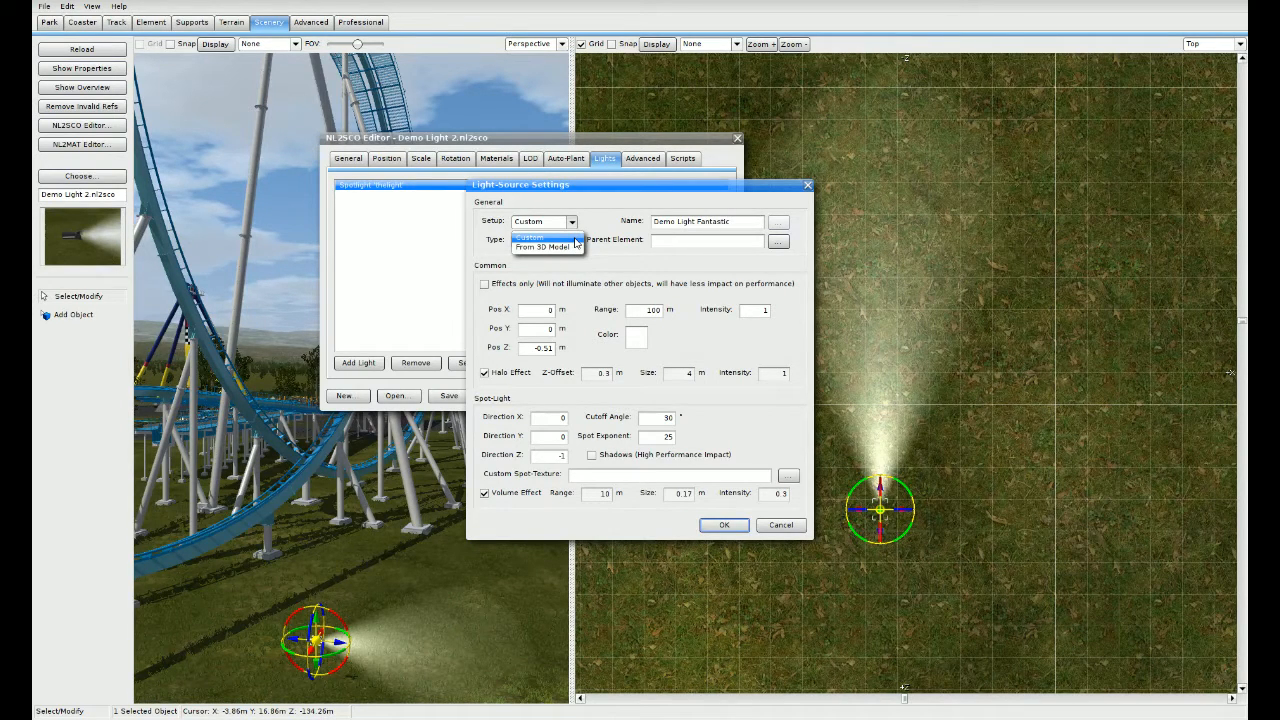
pyautogui.click(576, 238)
pyautogui.click(572, 242)
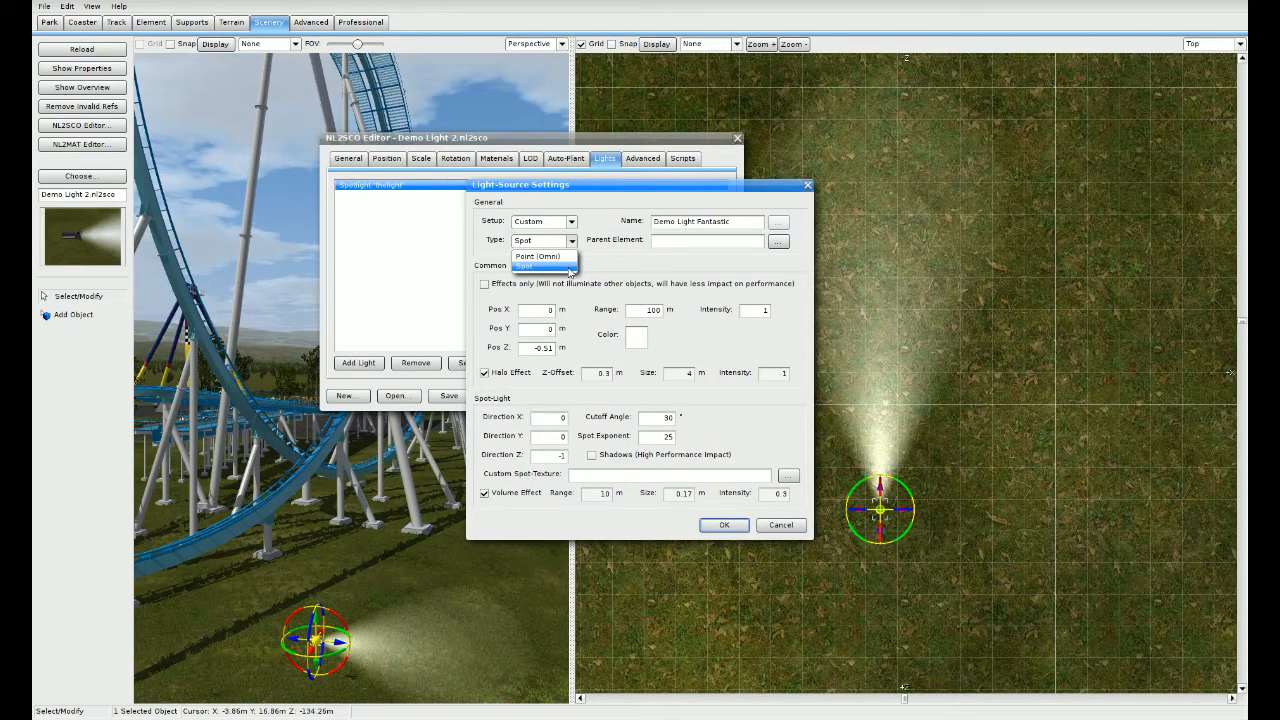
pyautogui.click(536, 268)
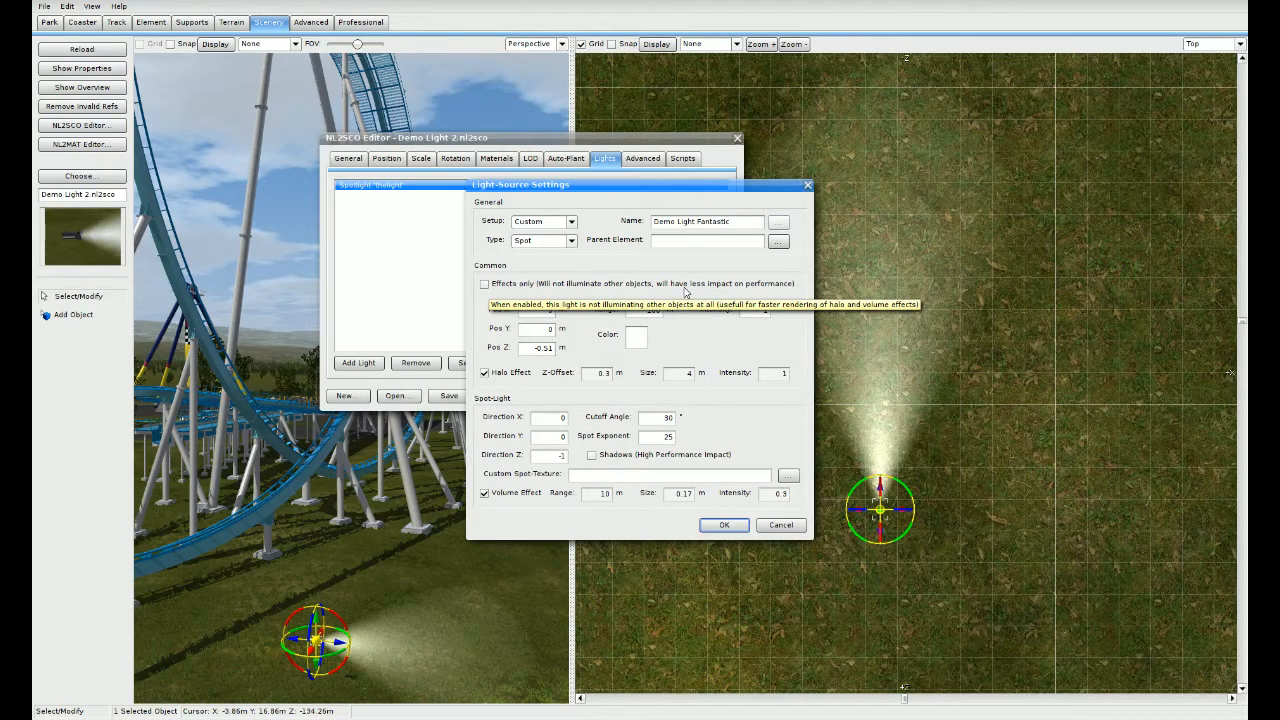
pyautogui.click(484, 284)
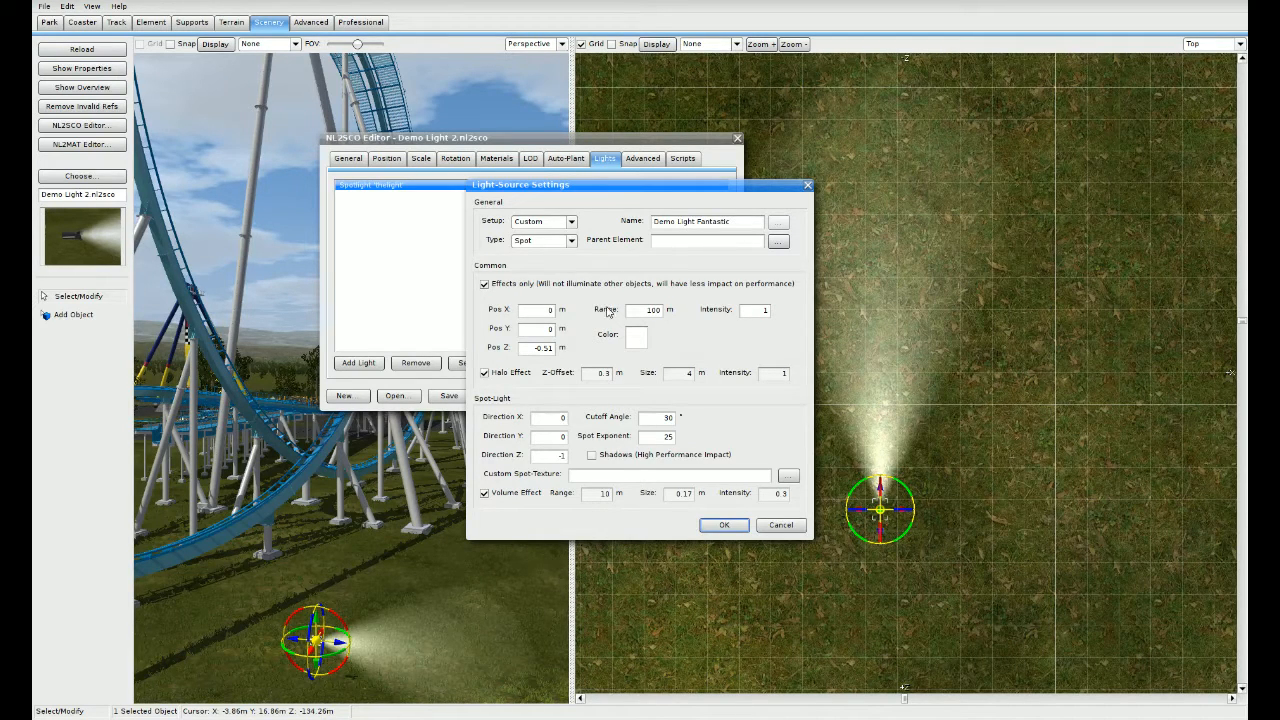
pyautogui.click(484, 285)
# Step: Disable the spotlight's volume effect, save the object and reload it in the park to inspect the light
pyautogui.click(498, 493)
pyautogui.click(724, 525)
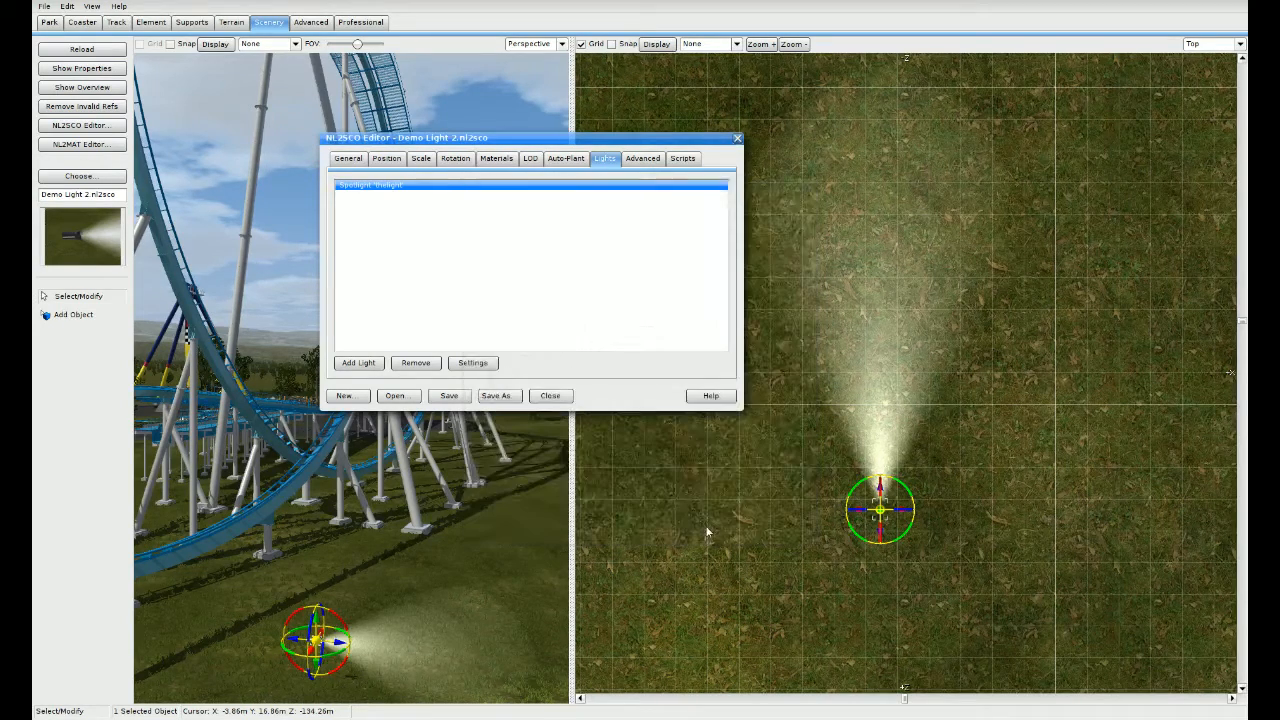
pyautogui.click(456, 397)
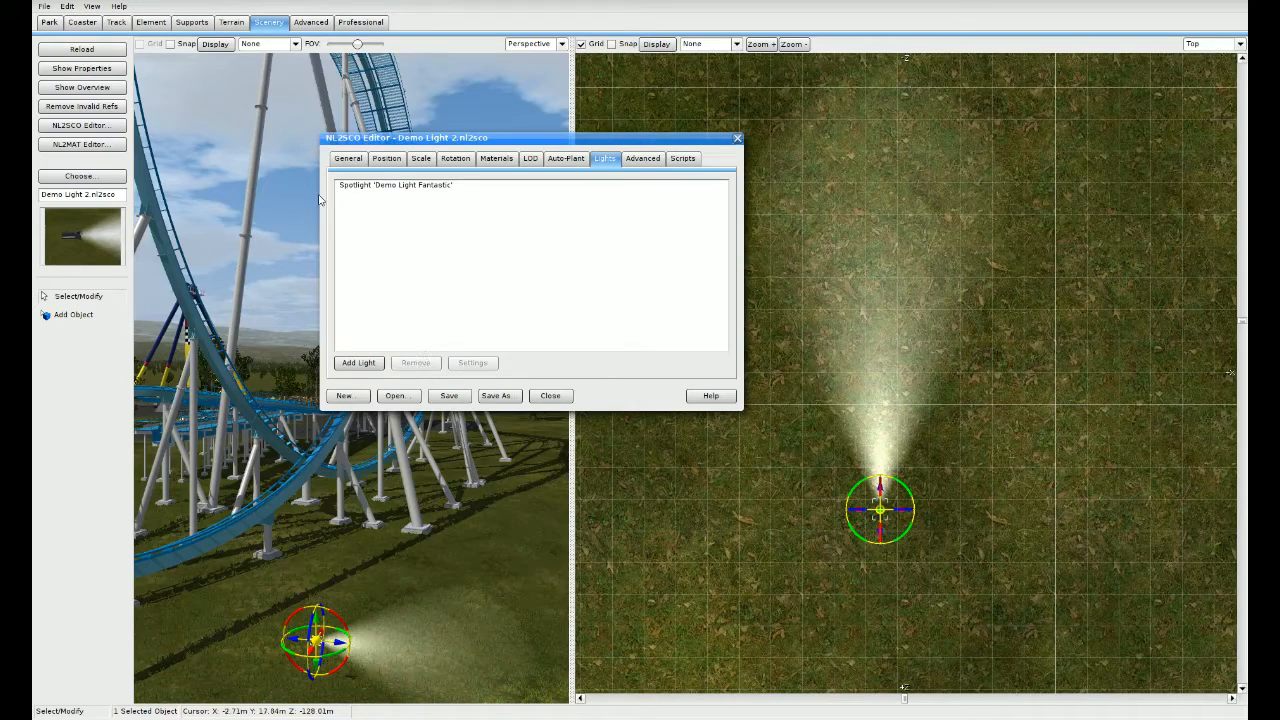
pyautogui.click(90, 50)
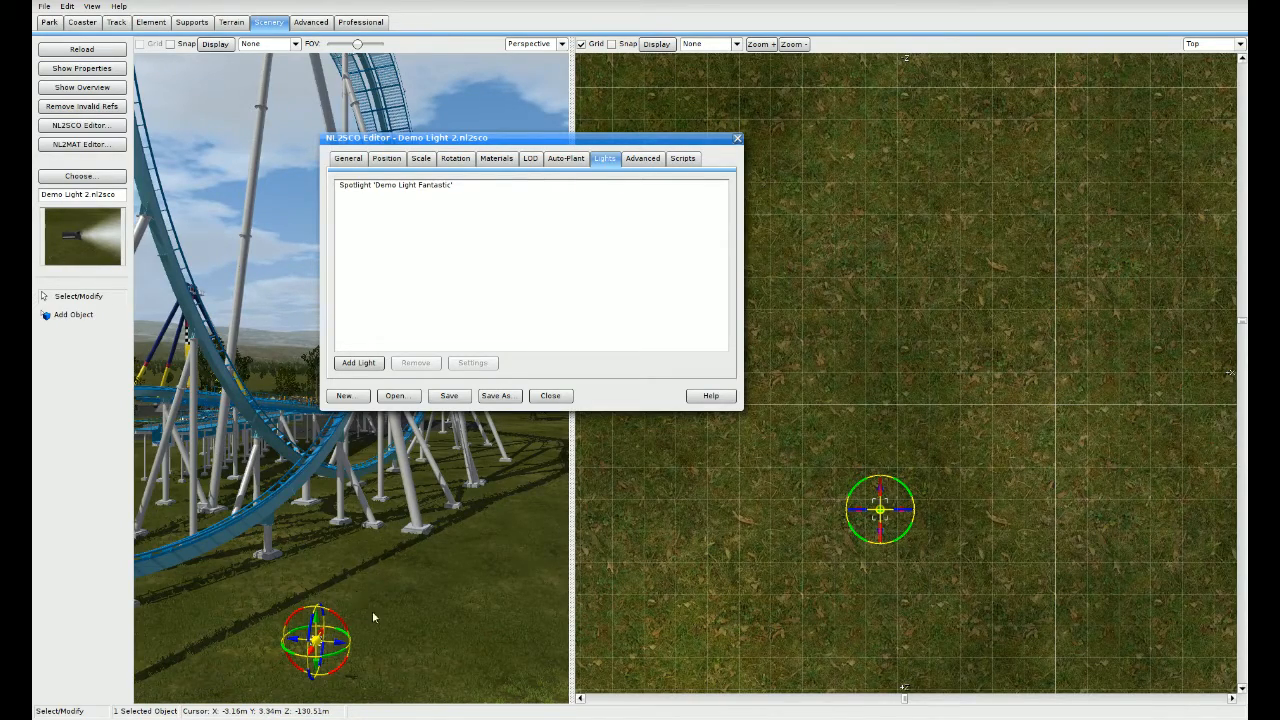
pyautogui.moveTo(373, 614); pyautogui.dragTo(545, 614, button='right')
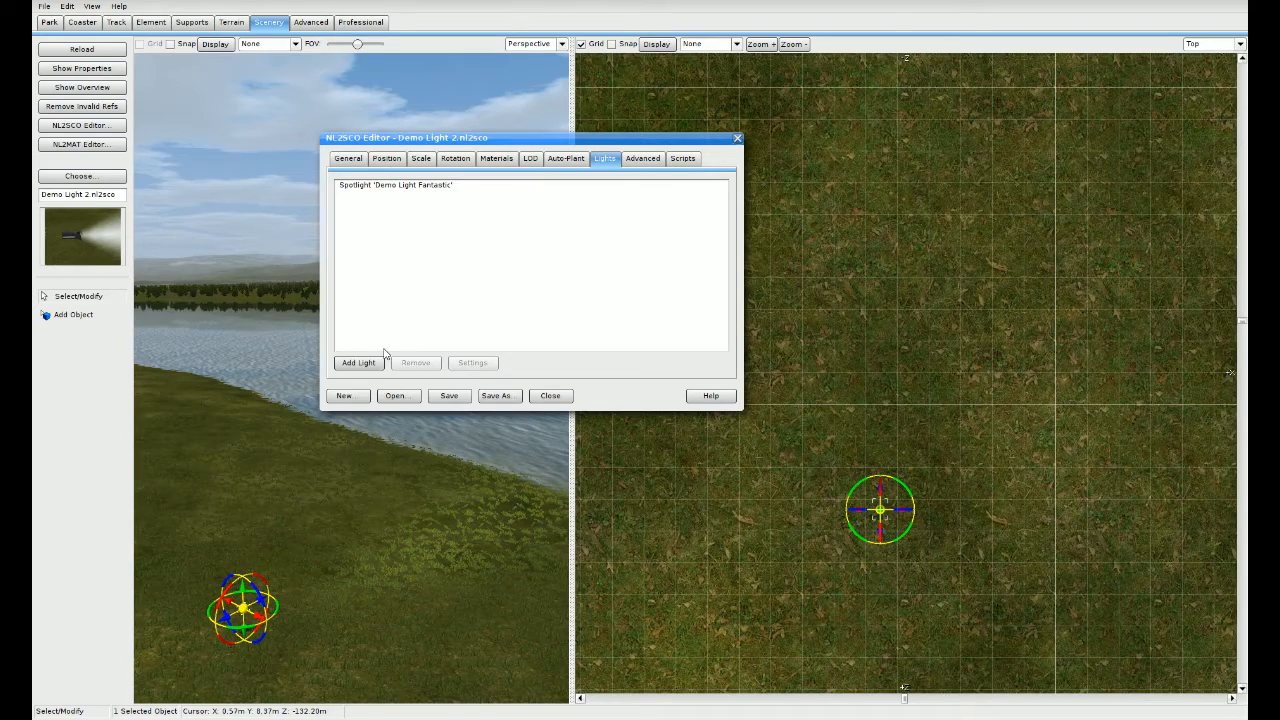
# Step: Recheck Demo Light Fantastic's halo and volume effect settings, and lower the light object slightly in the park
pyautogui.click(417, 249)
pyautogui.click(472, 362)
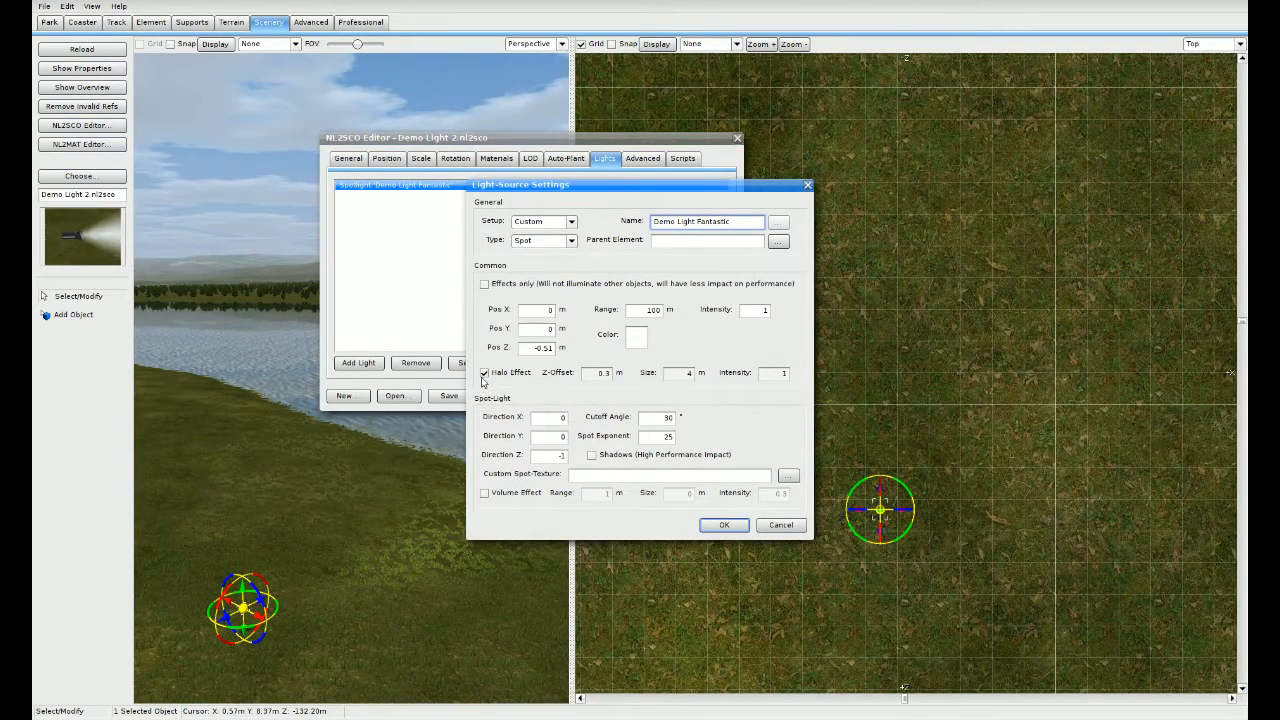
pyautogui.click(486, 495)
pyautogui.click(724, 525)
pyautogui.moveTo(238, 593); pyautogui.dragTo(244, 633)
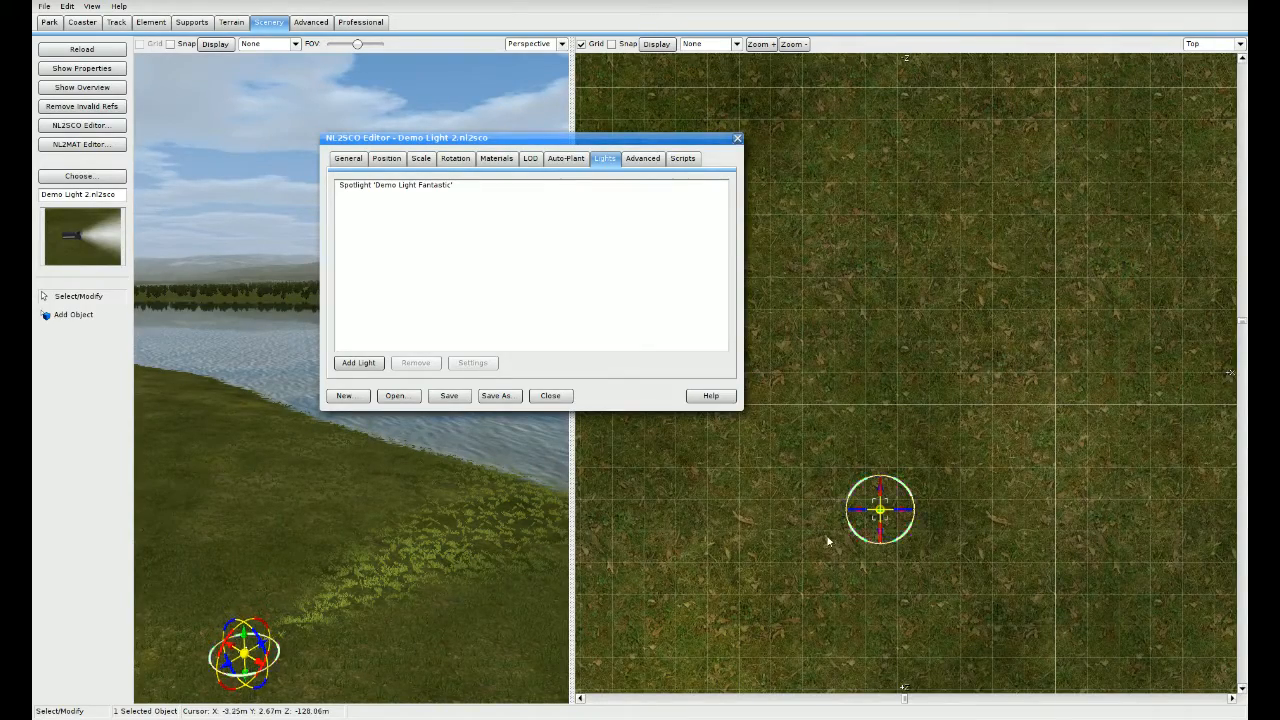
pyautogui.moveTo(931, 431); pyautogui.dragTo(995, 475, button='right')
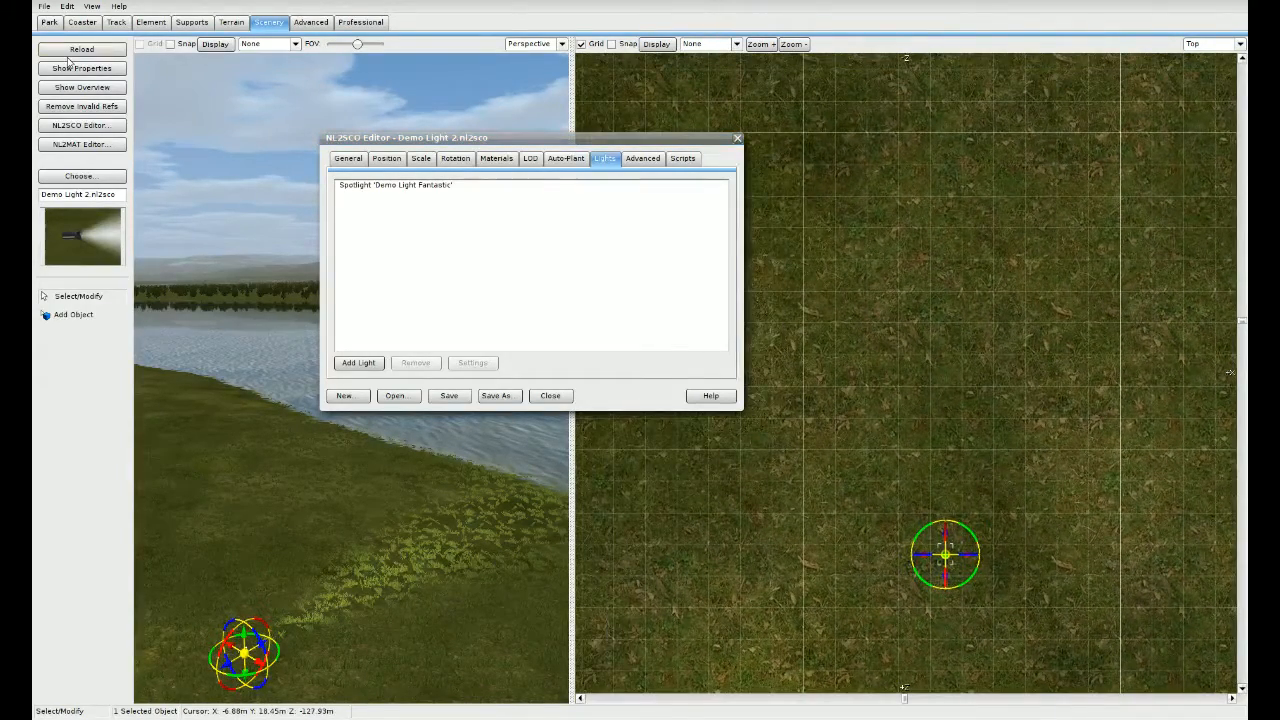
# Step: Enable Demo Light Fantastic's volume effect with a size of 1 m and reload the object in the park
pyautogui.click(410, 186)
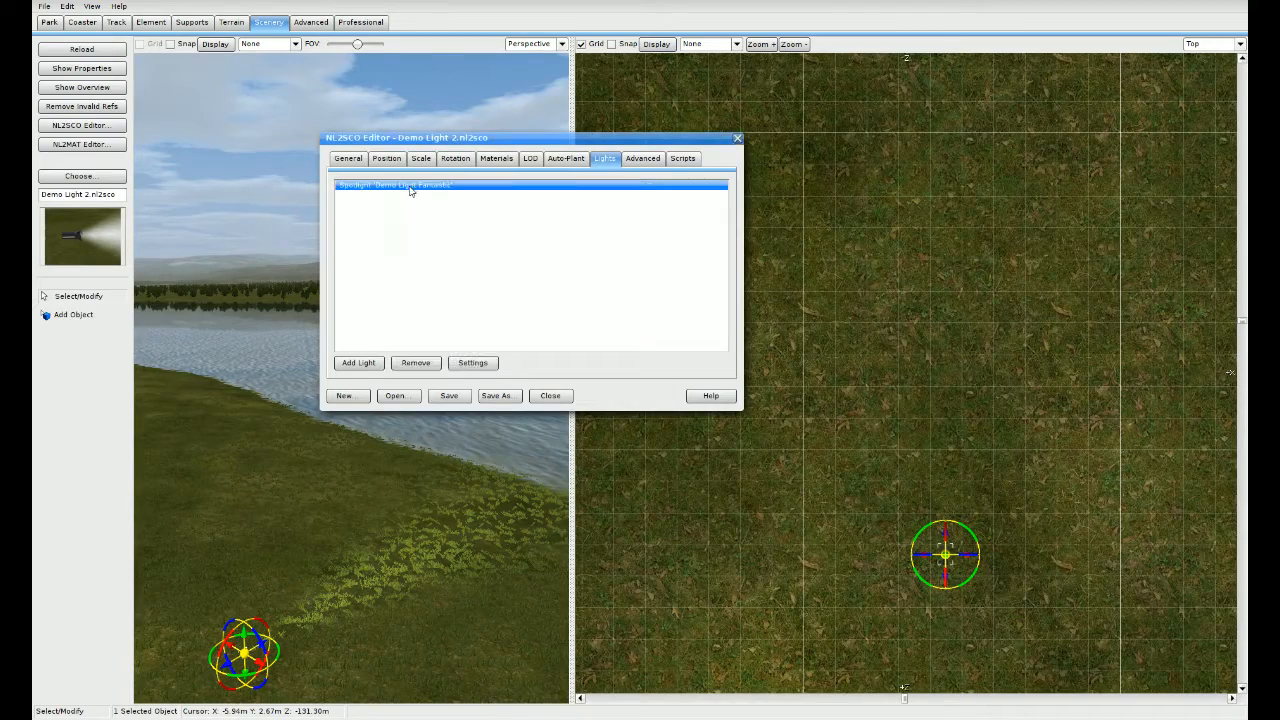
pyautogui.click(484, 367)
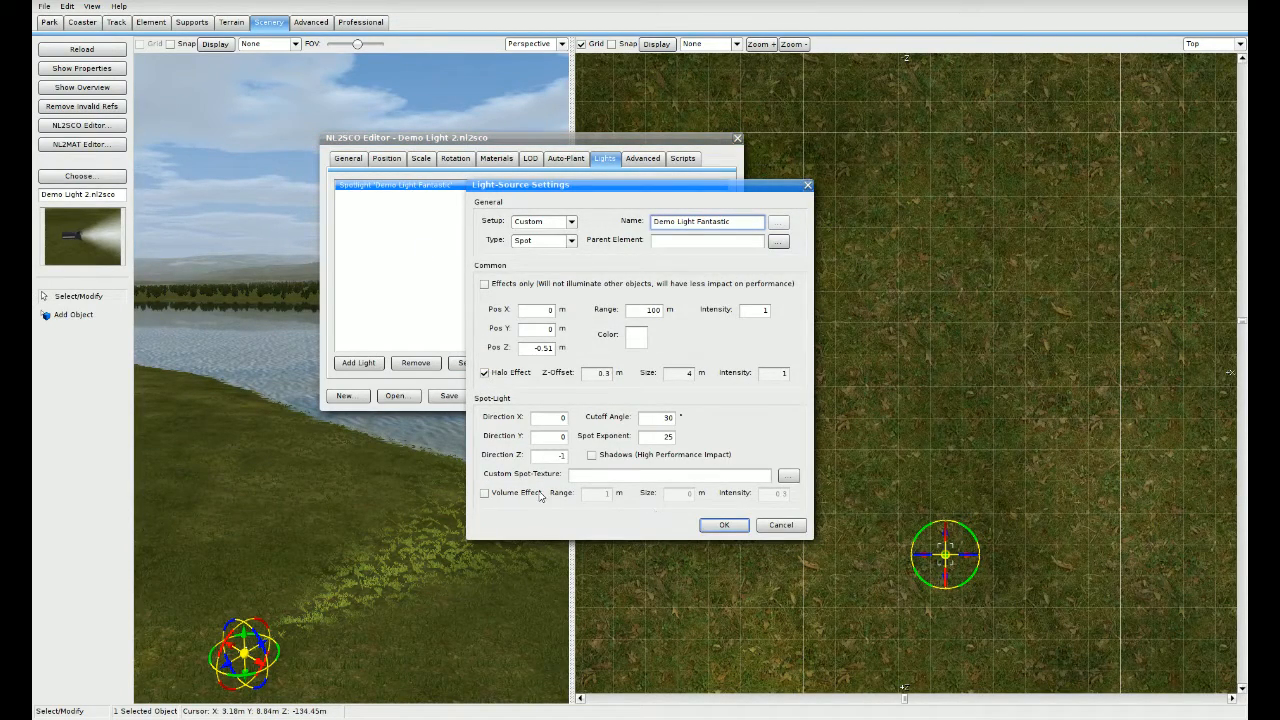
pyautogui.click(540, 496)
pyautogui.click(724, 525)
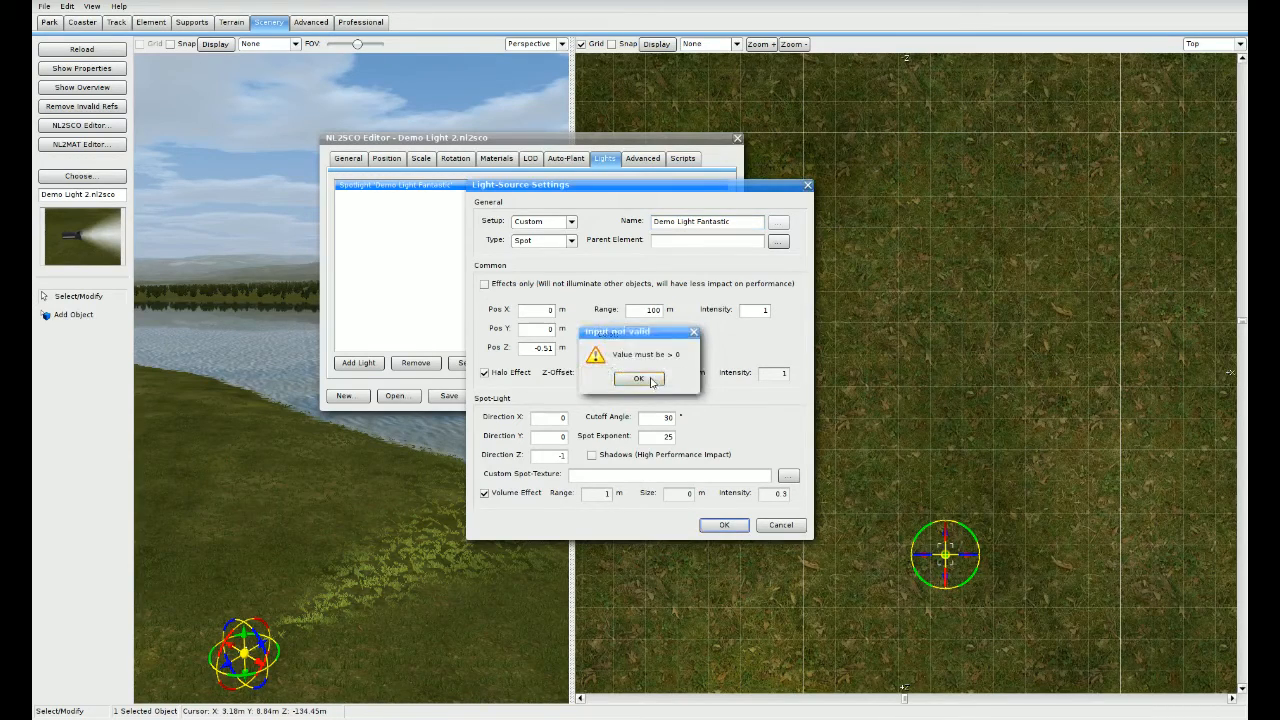
pyautogui.click(650, 380)
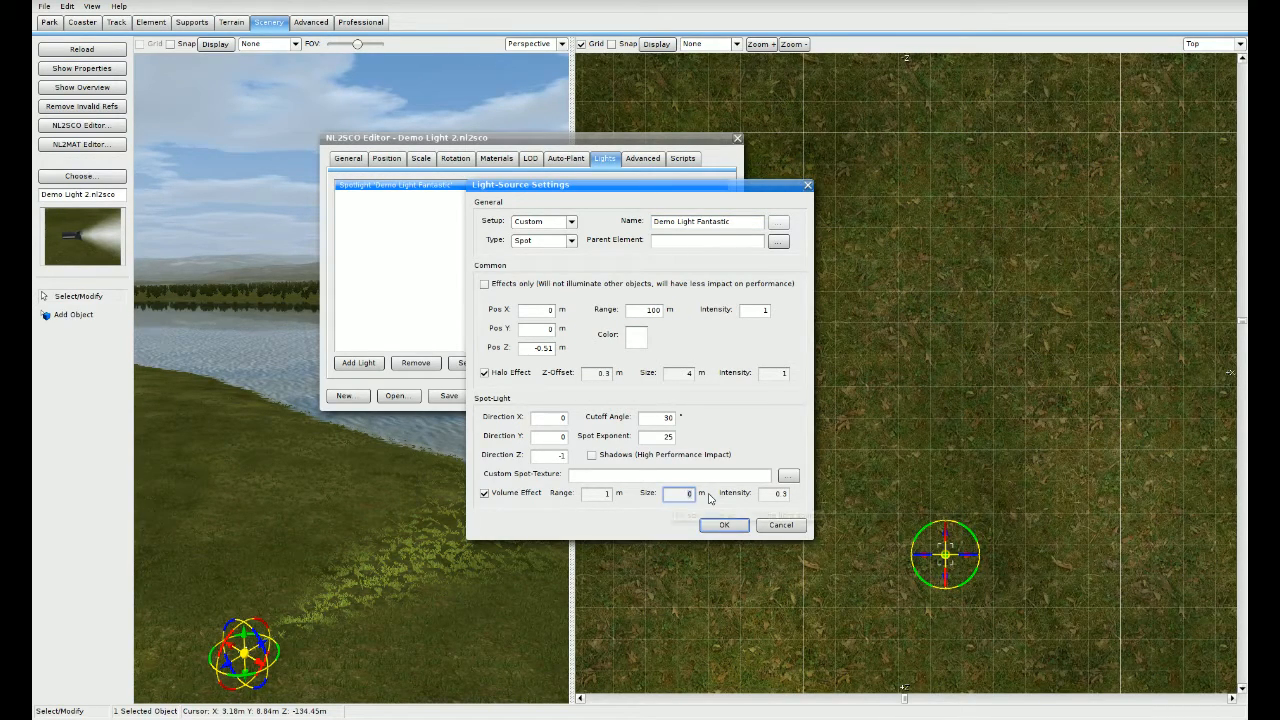
pyautogui.click(724, 525)
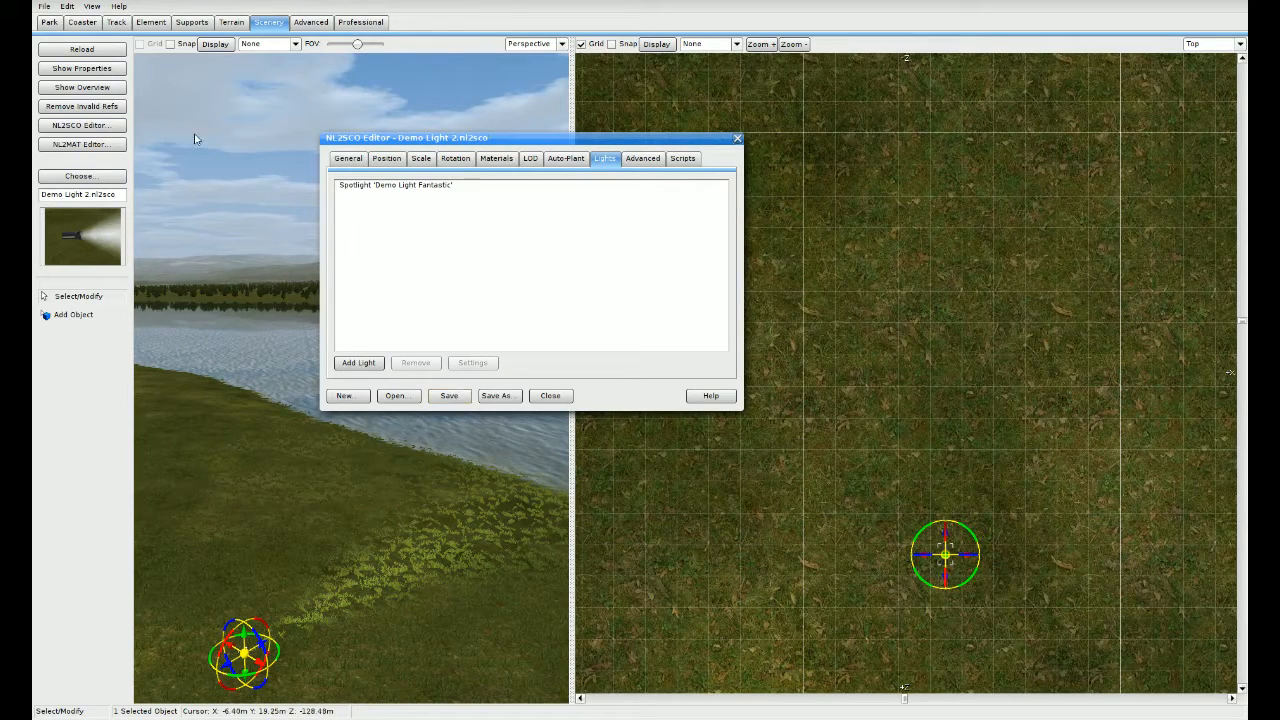
pyautogui.click(84, 48)
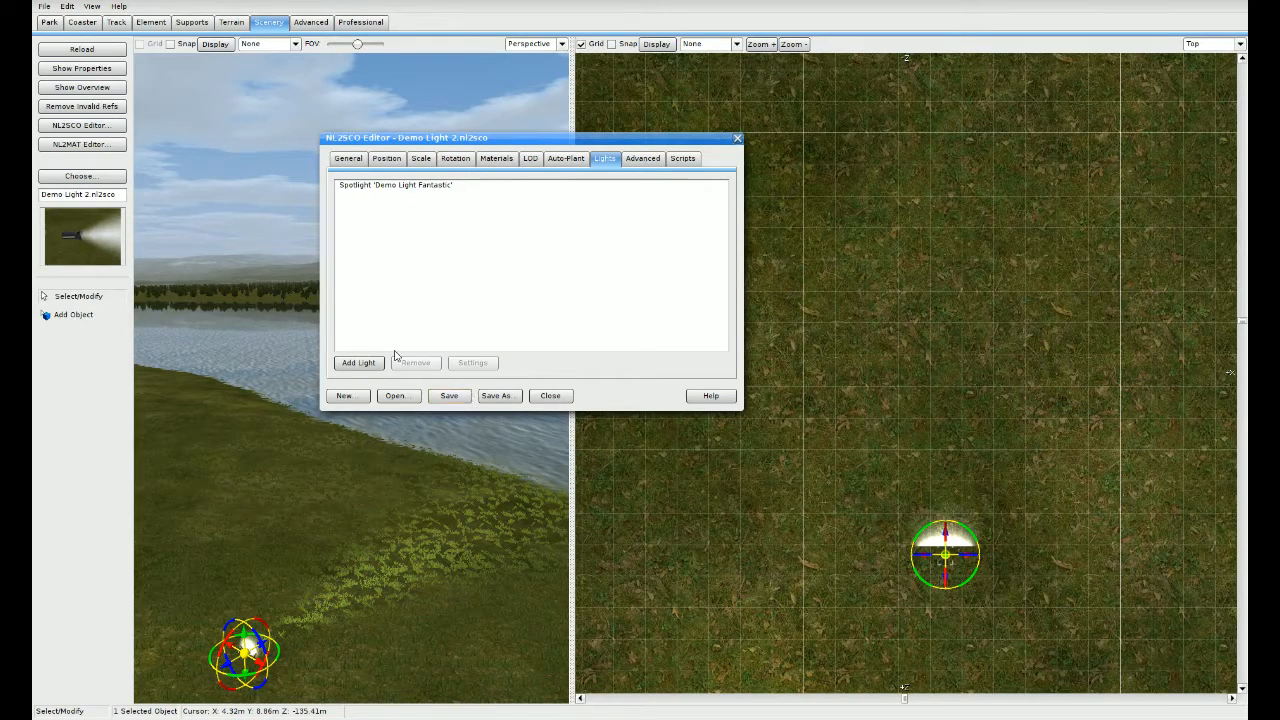
# Step: Set Demo Light Fantastic's volume effect size to 15 m, save the object and reload it in the park
pyautogui.click(420, 185)
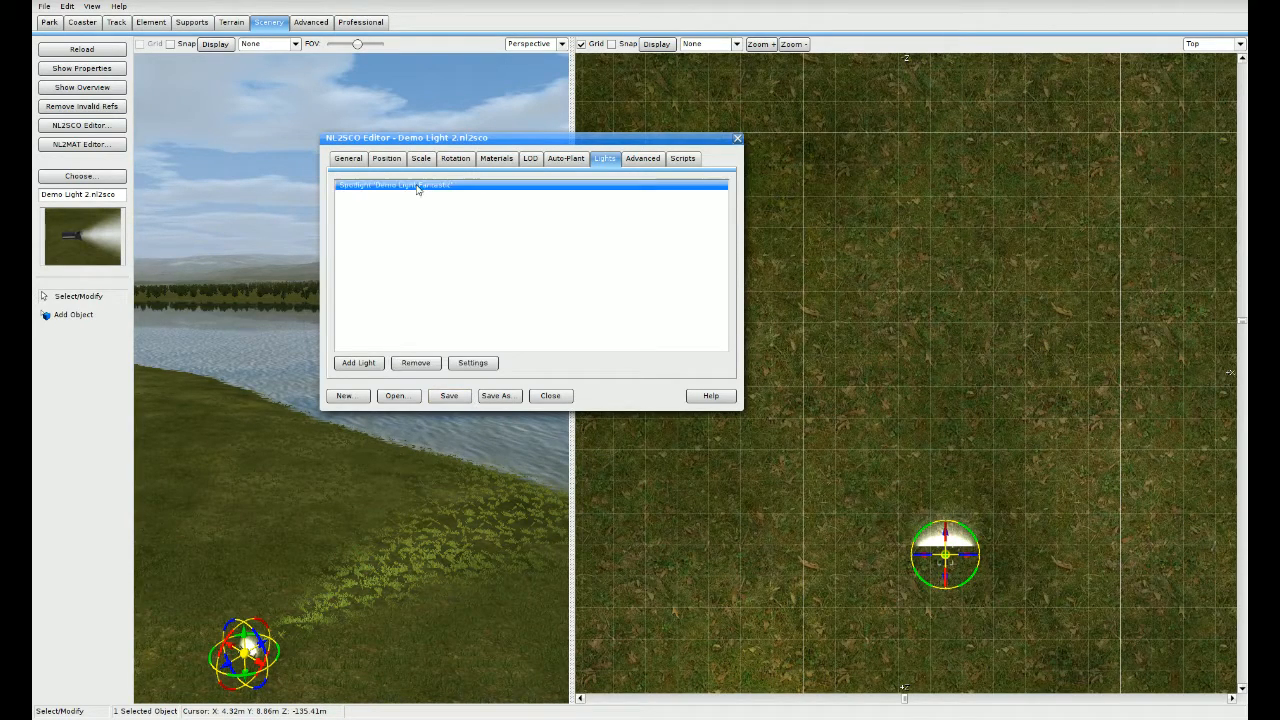
pyautogui.click(473, 363)
pyautogui.click(689, 494)
pyautogui.write('1')
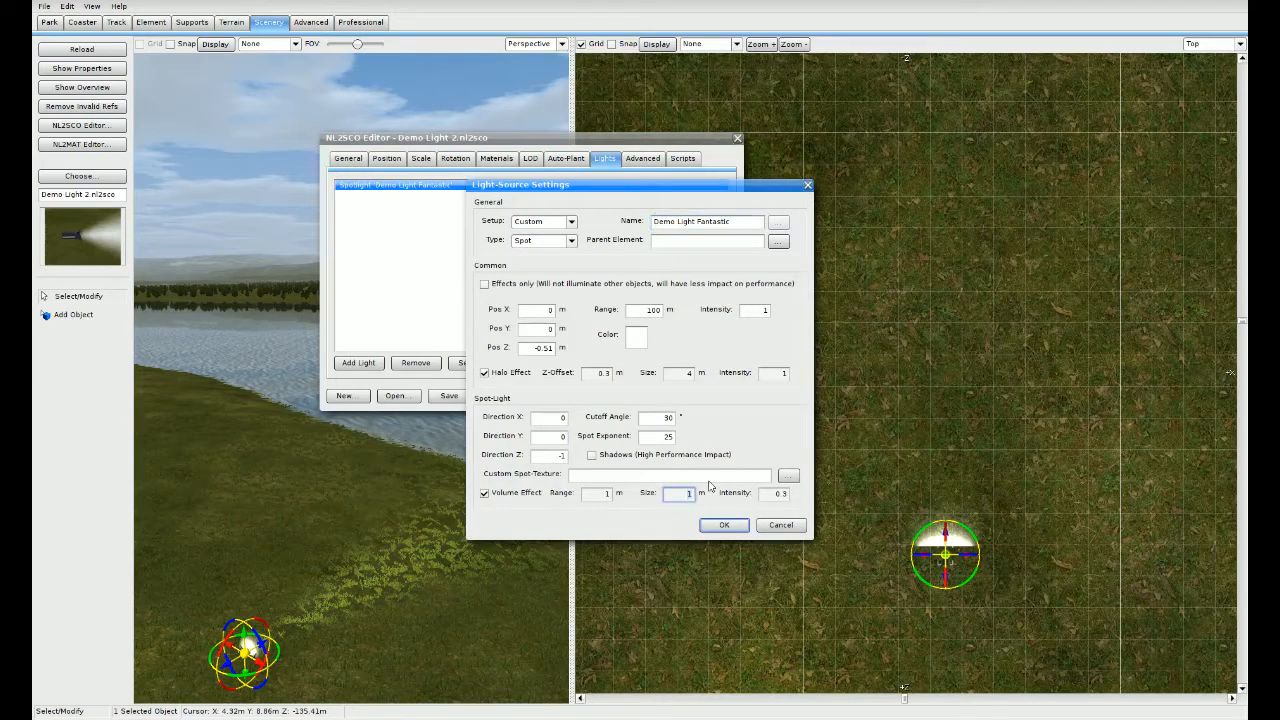
pyautogui.write('5')
pyautogui.click(724, 525)
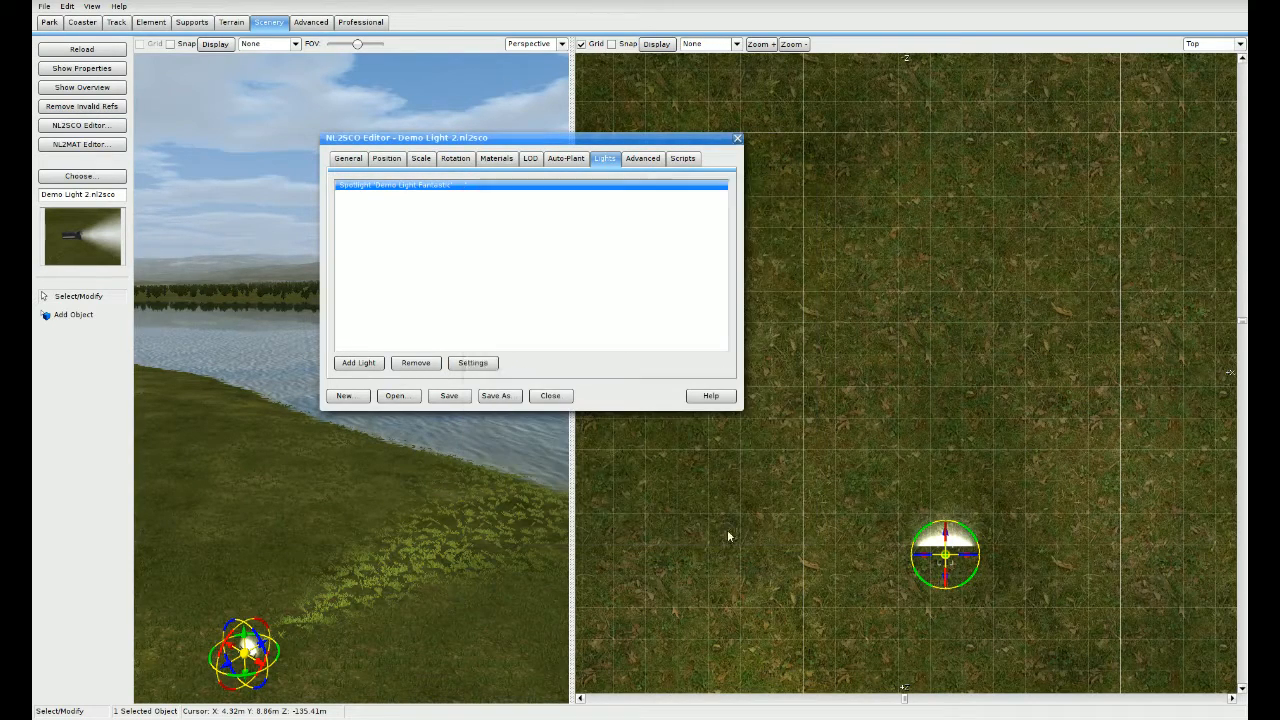
pyautogui.click(466, 397)
pyautogui.click(99, 50)
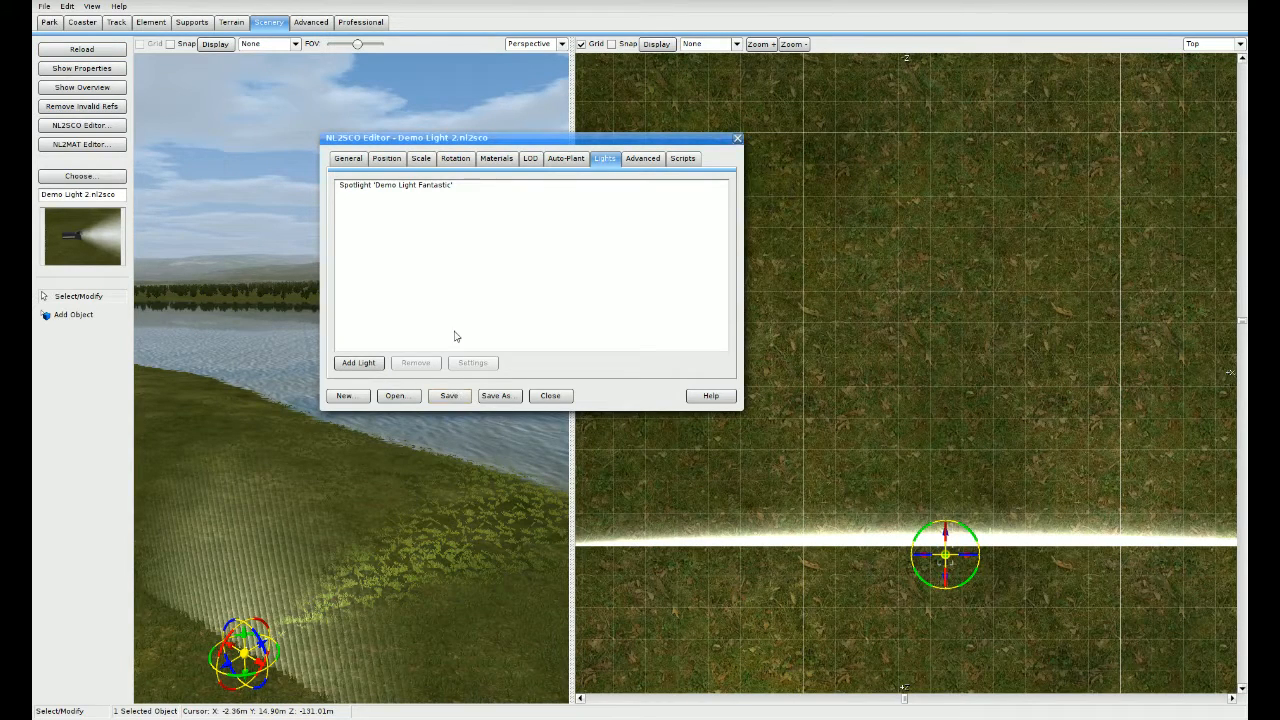
# Step: Set Demo Light Fantastic's volume effect range to 15 m and size to 3 m, and reload the saved object in the park
pyautogui.click(435, 187)
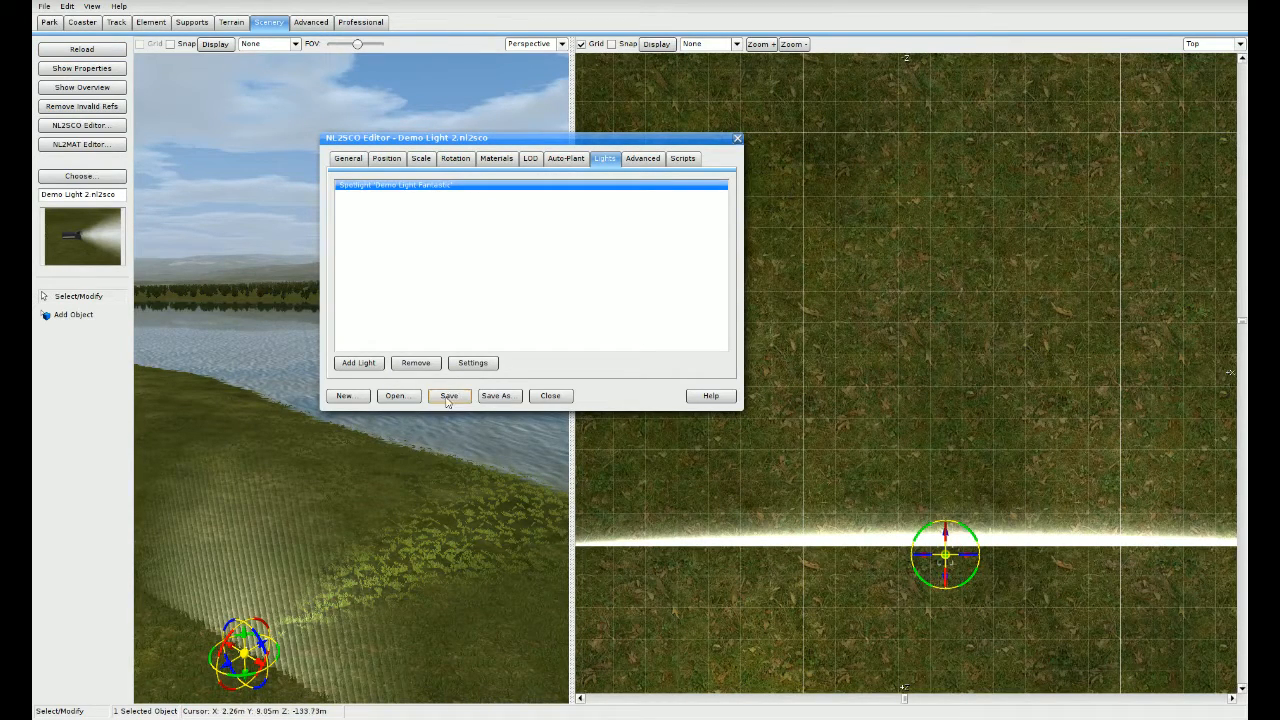
pyautogui.click(479, 362)
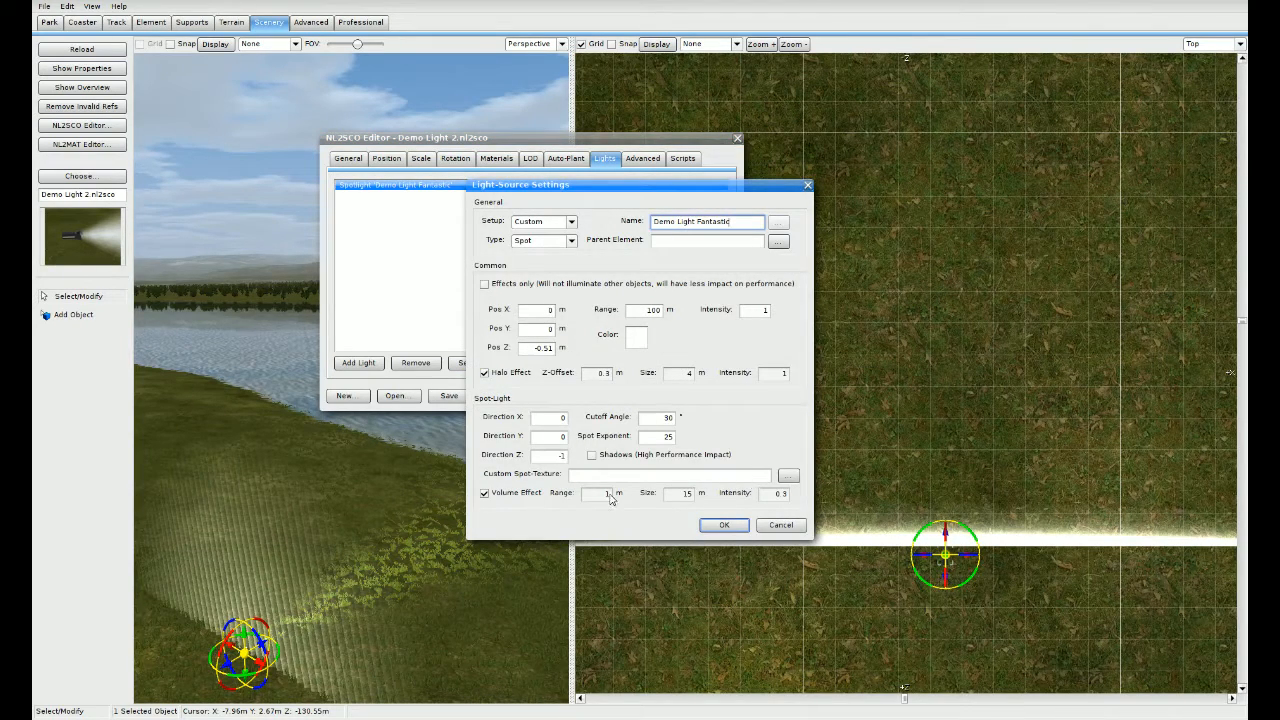
pyautogui.doubleClick(680, 494)
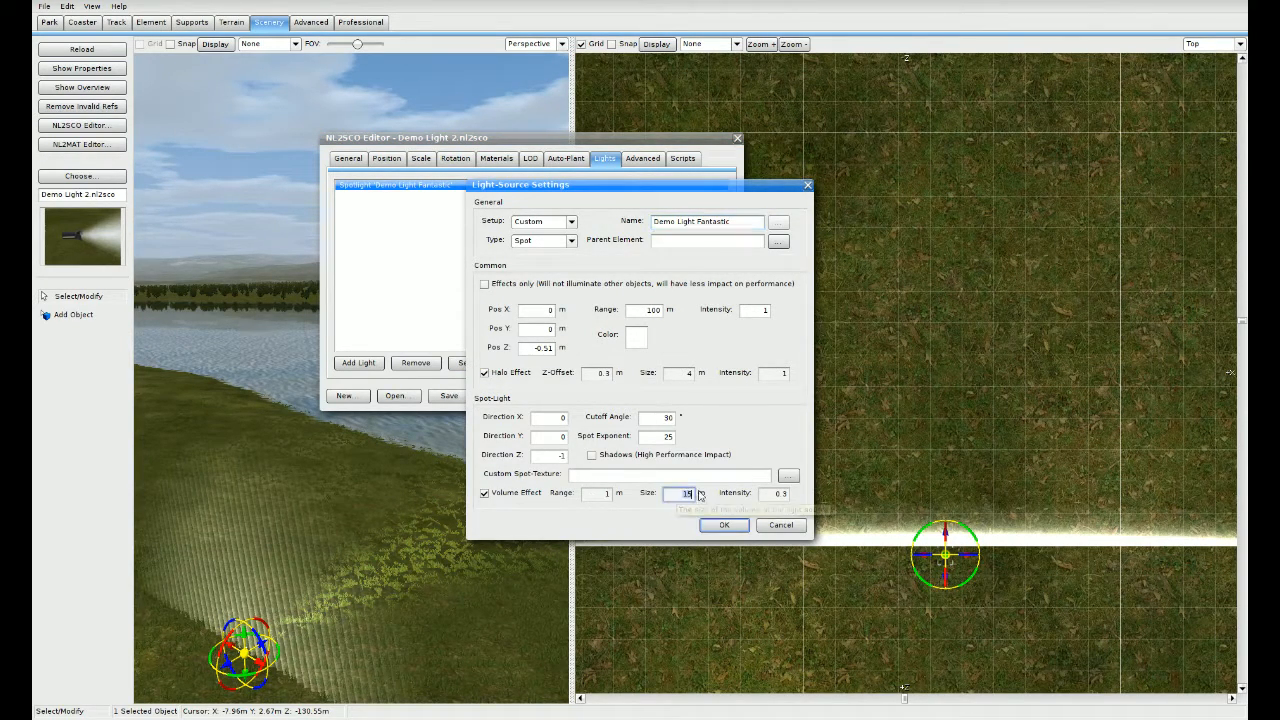
pyautogui.write('3')
pyautogui.hotkey('shift', 'Tab')
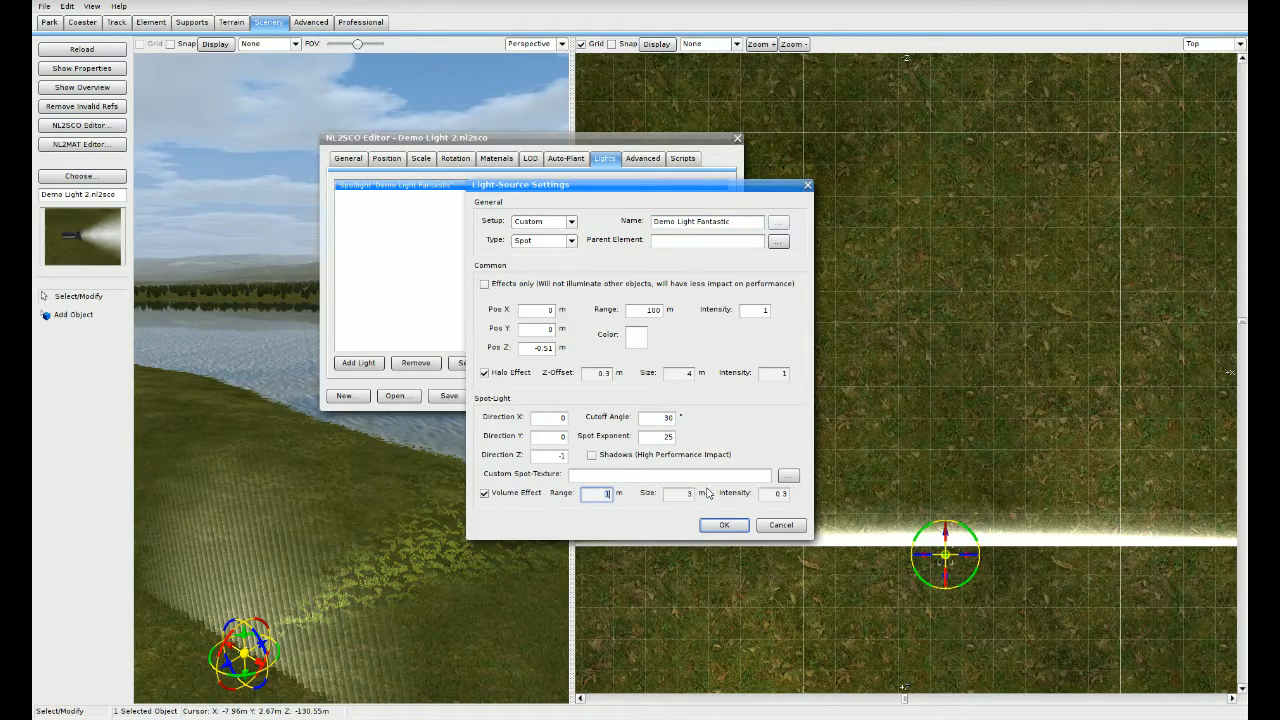
pyautogui.click(724, 524)
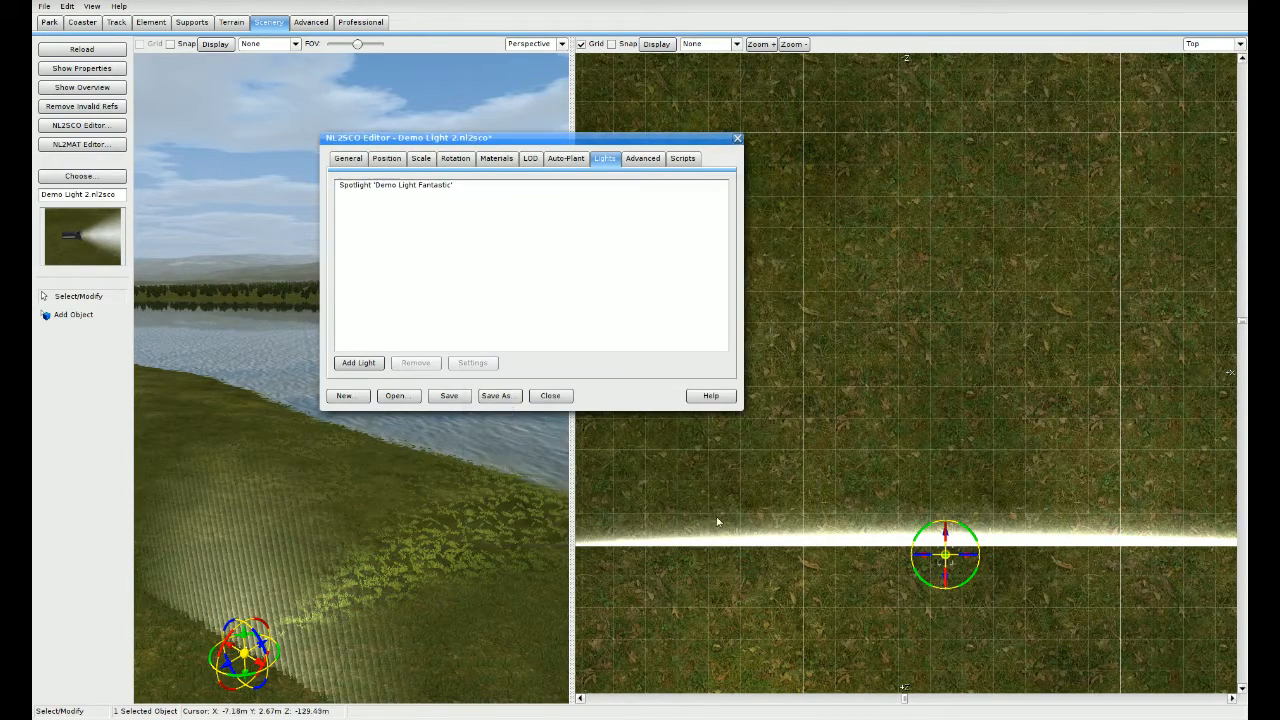
pyautogui.click(107, 51)
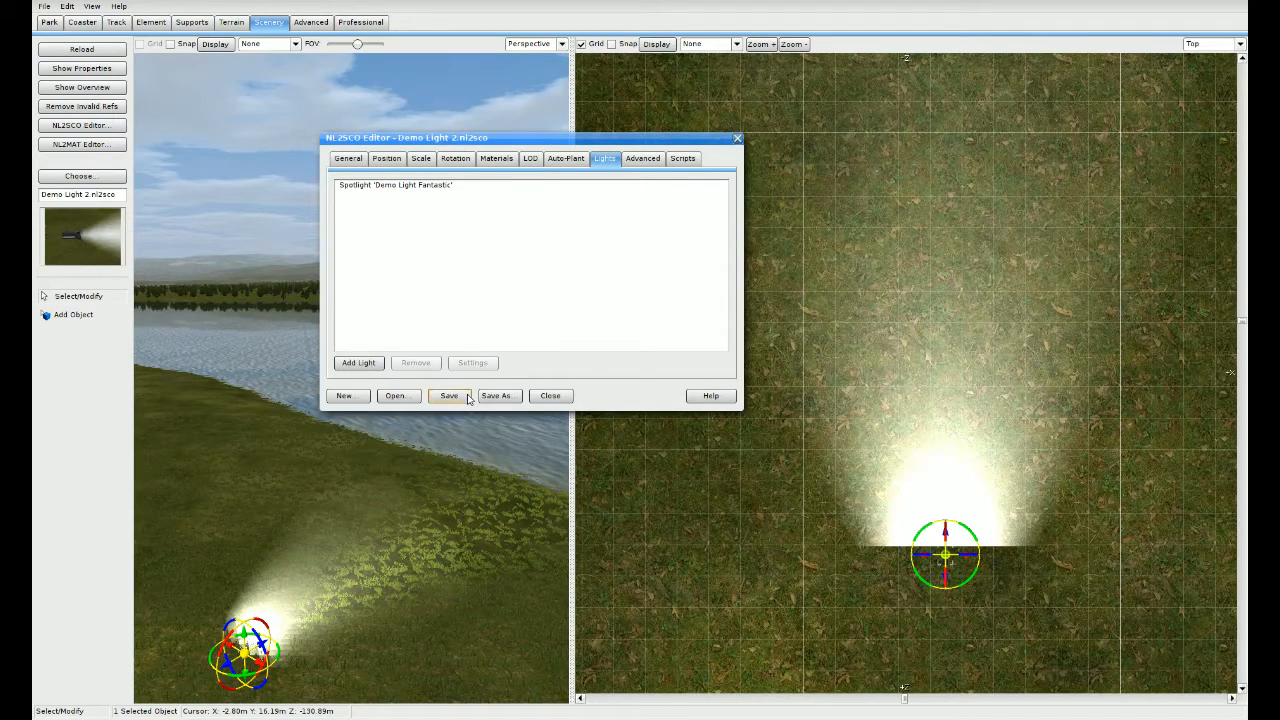
# Step: Reduce Demo Light Fantastic's volume effect size to 0.25 m, save the object and reload it in the park
pyautogui.click(441, 289)
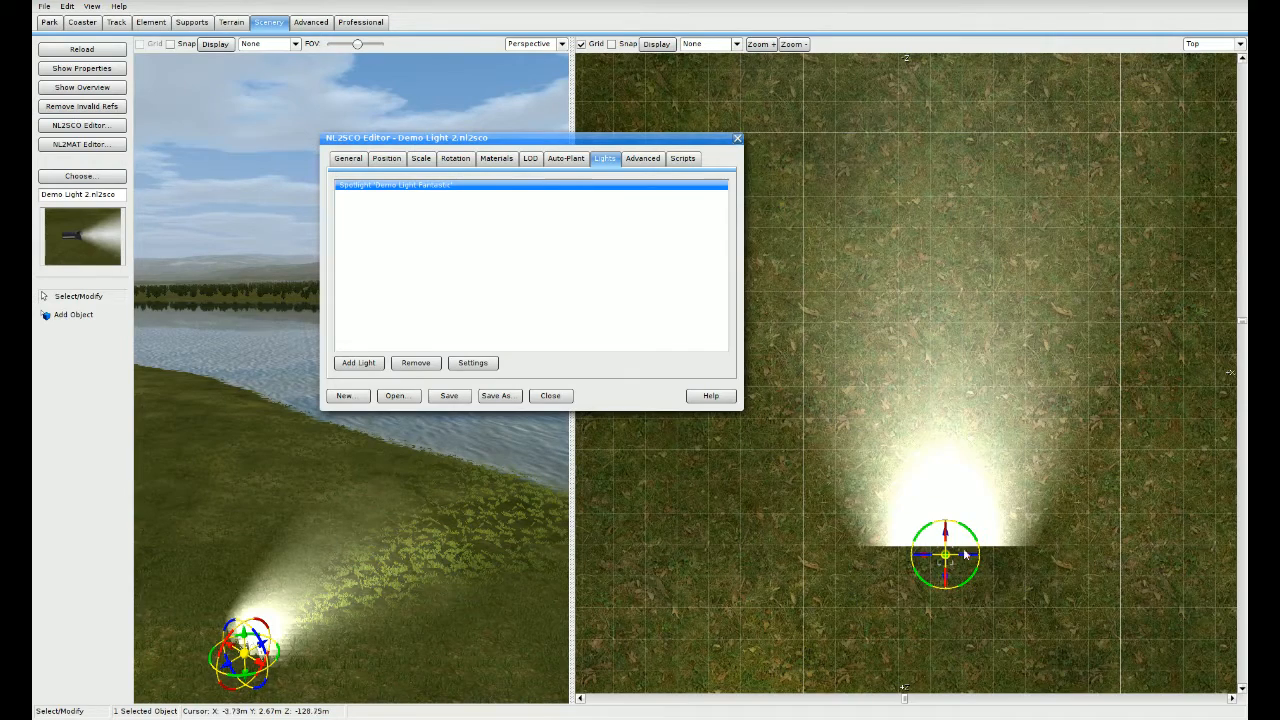
pyautogui.click(470, 363)
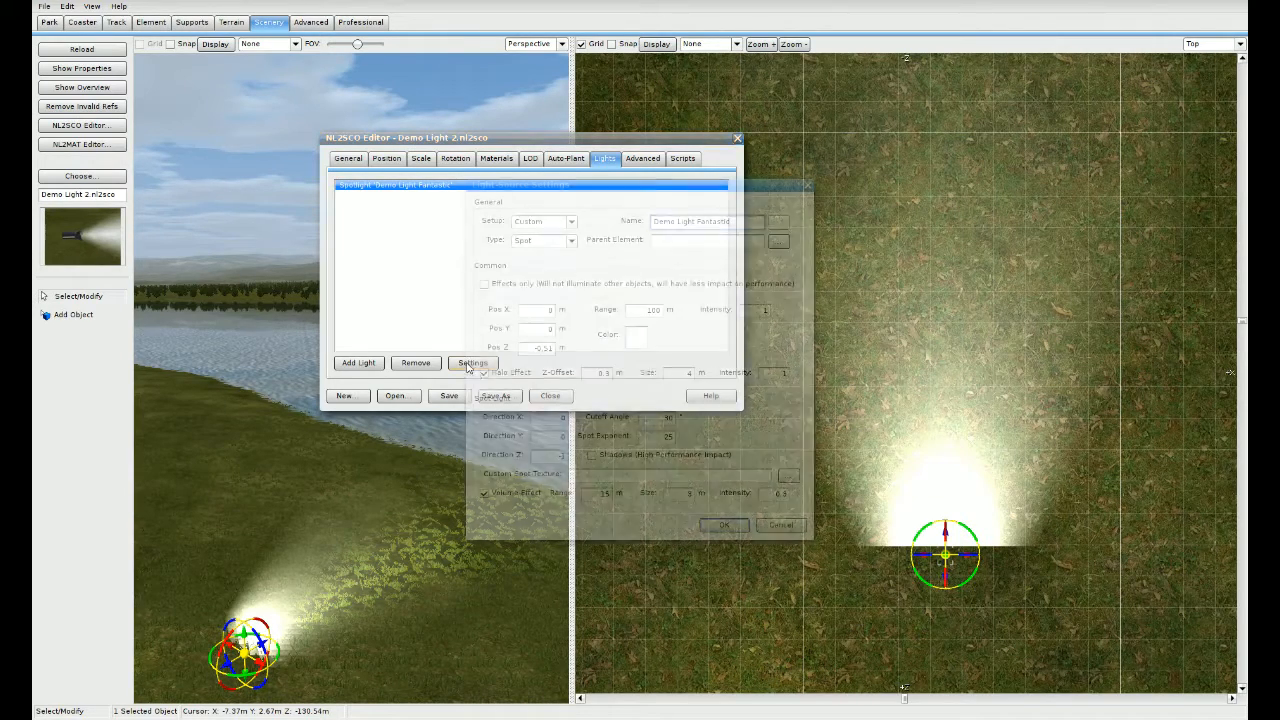
pyautogui.doubleClick(680, 494)
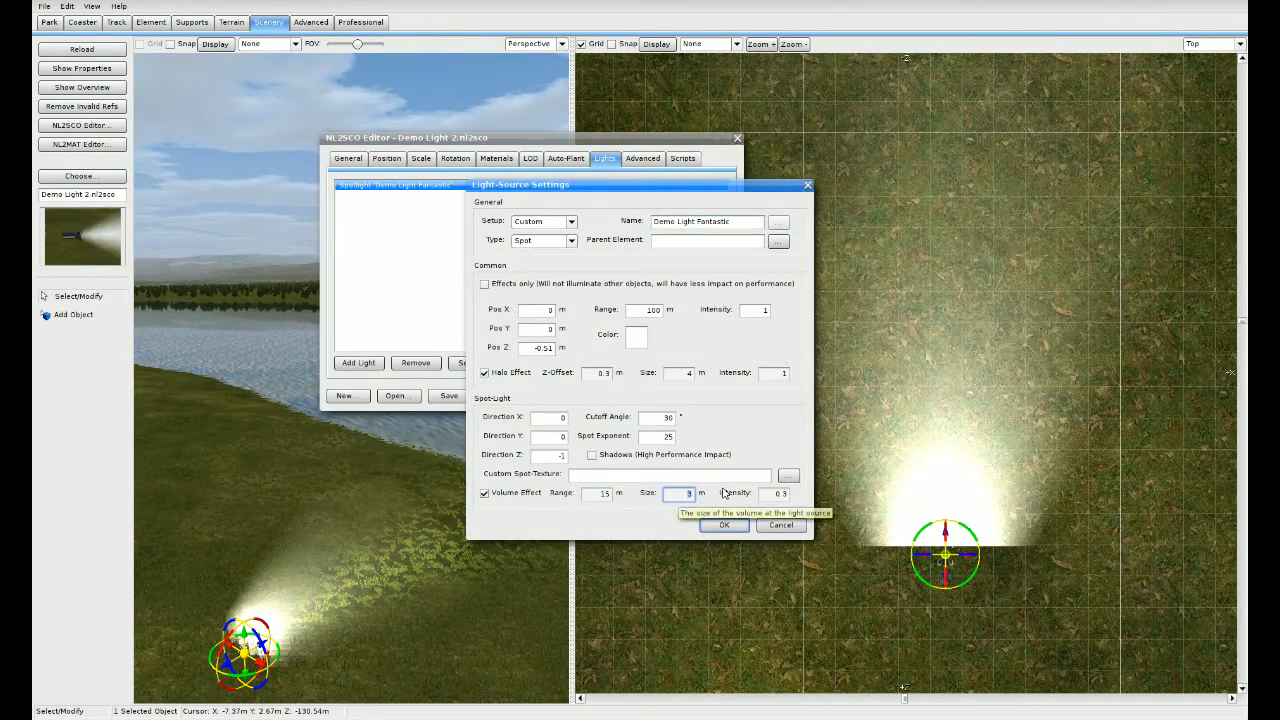
pyautogui.write('.25')
pyautogui.click(724, 525)
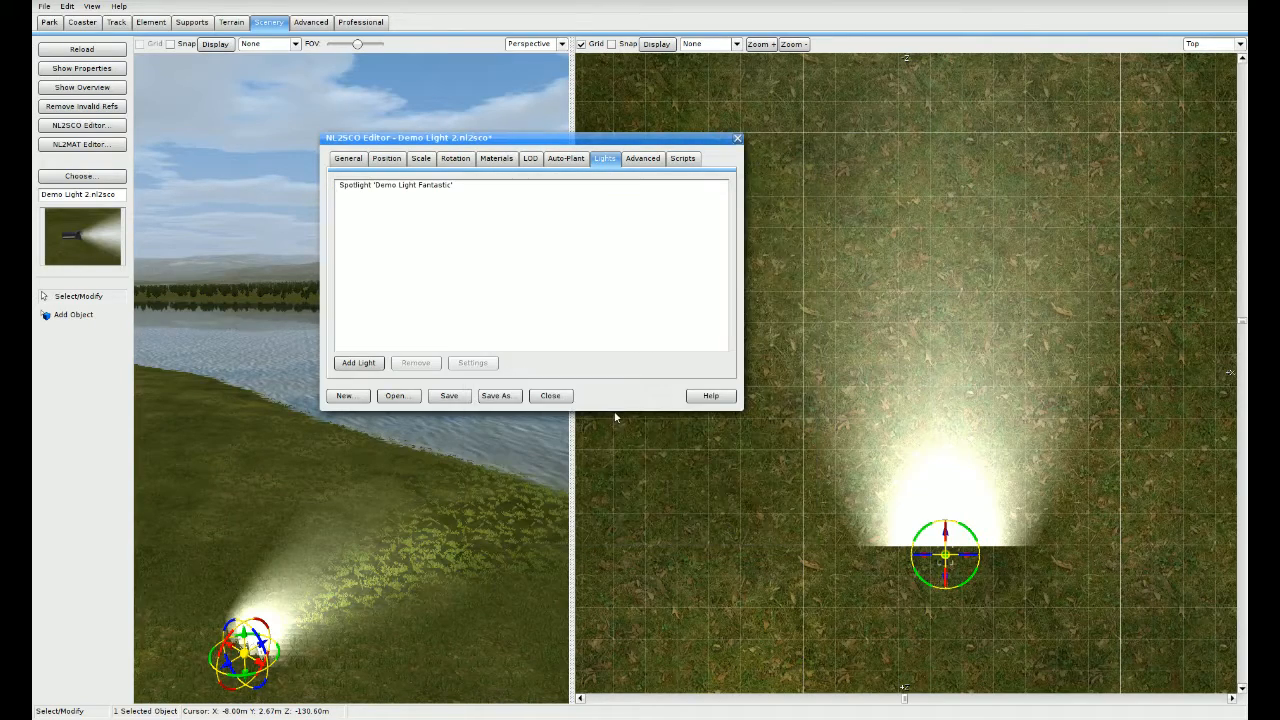
pyautogui.click(452, 396)
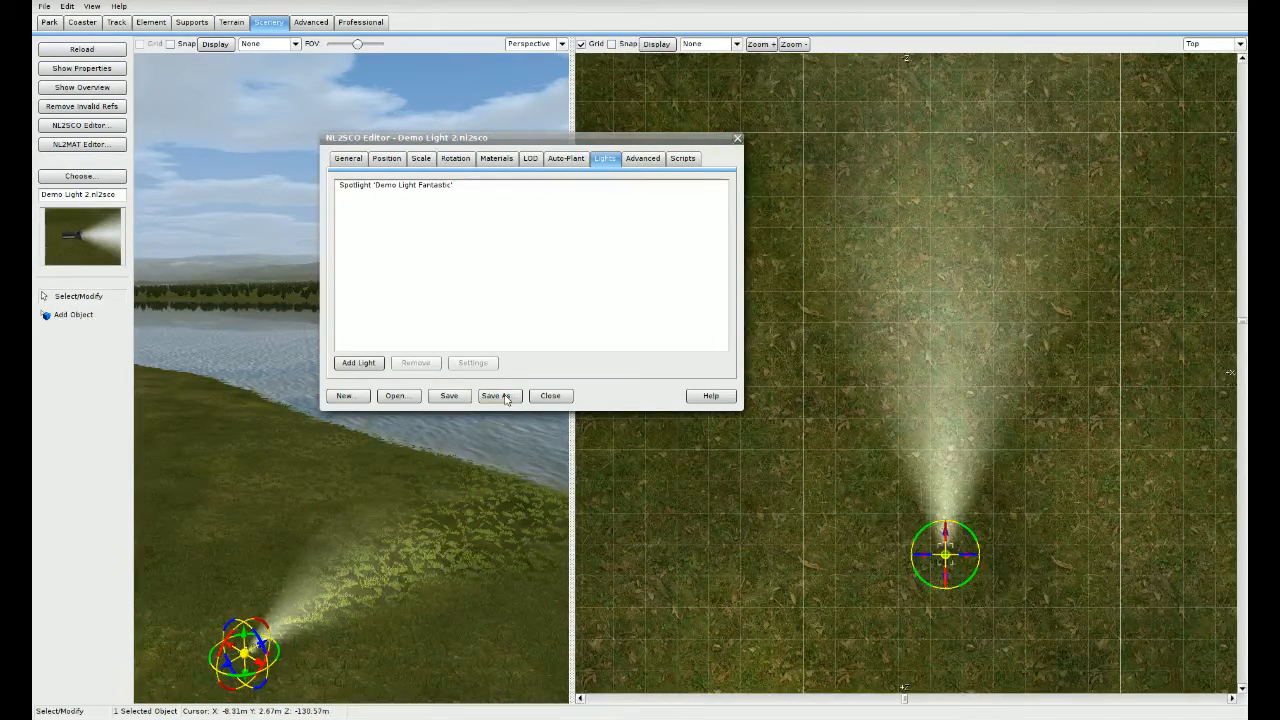
# Step: Set Demo Light Fantastic's cutoff angle to 75°, save and reload the object, and inspect the beam from above
pyautogui.click(395, 185)
pyautogui.click(472, 362)
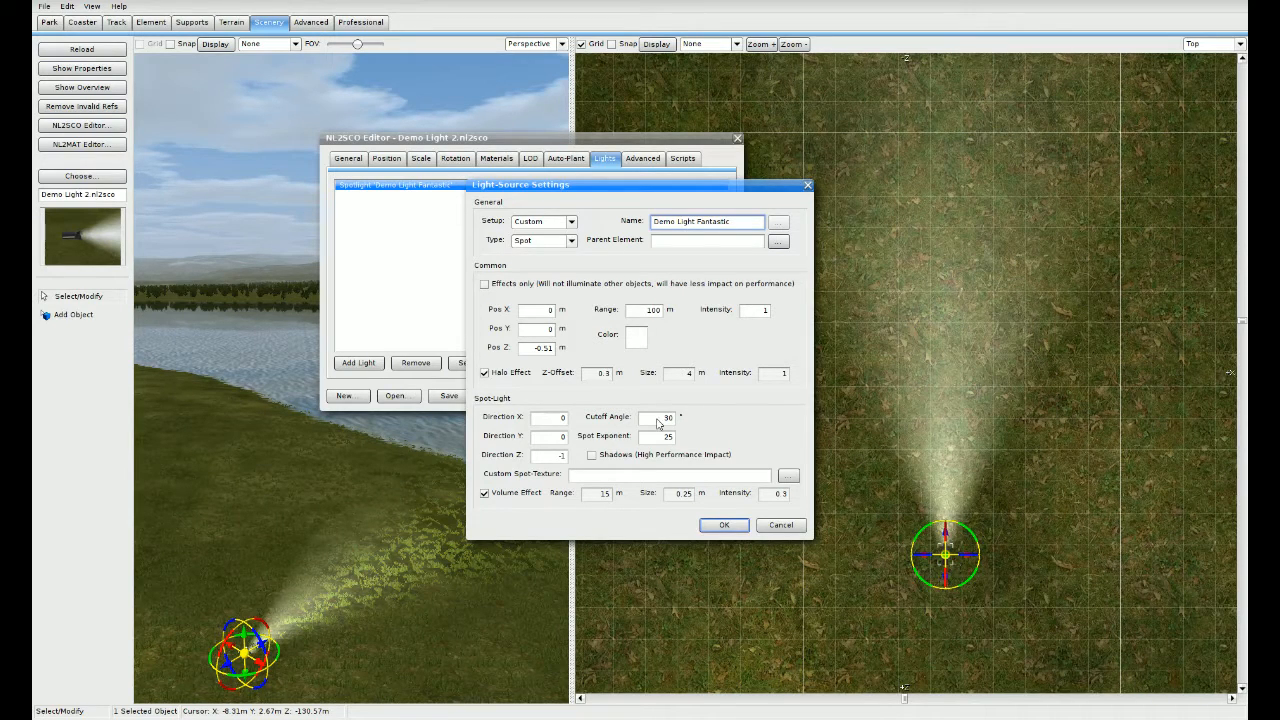
pyautogui.doubleClick(658, 420)
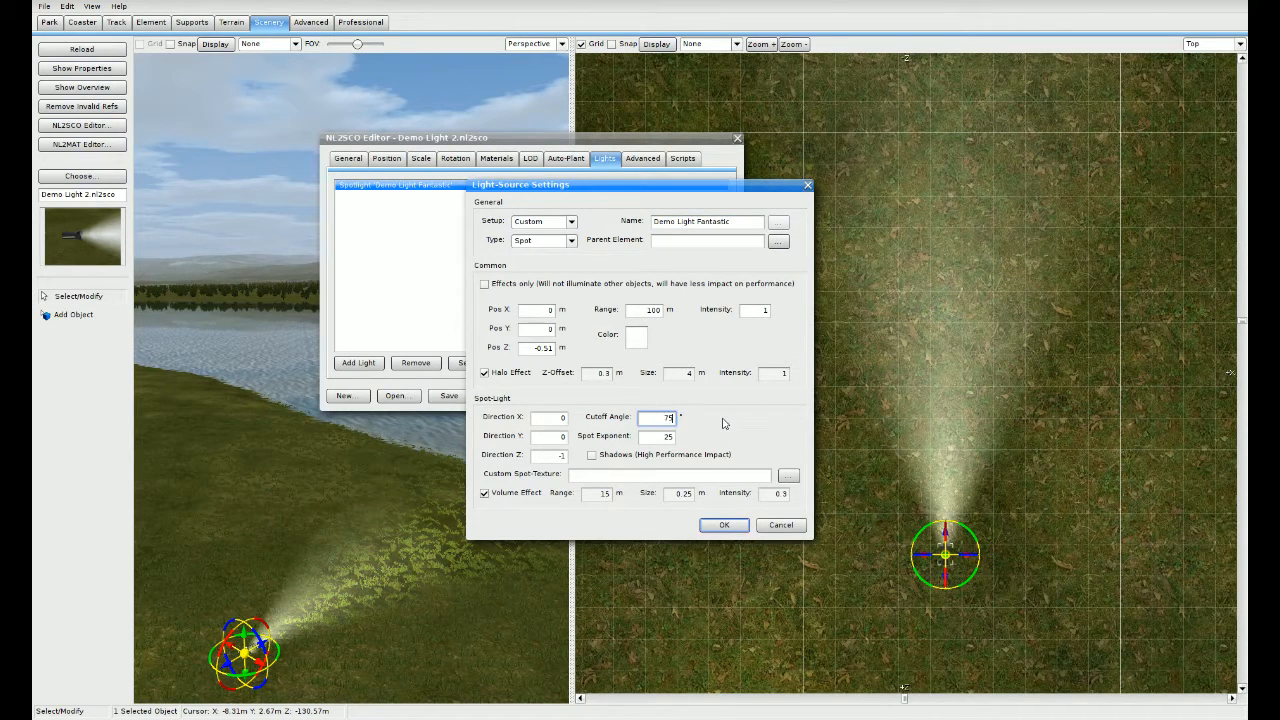
pyautogui.click(726, 530)
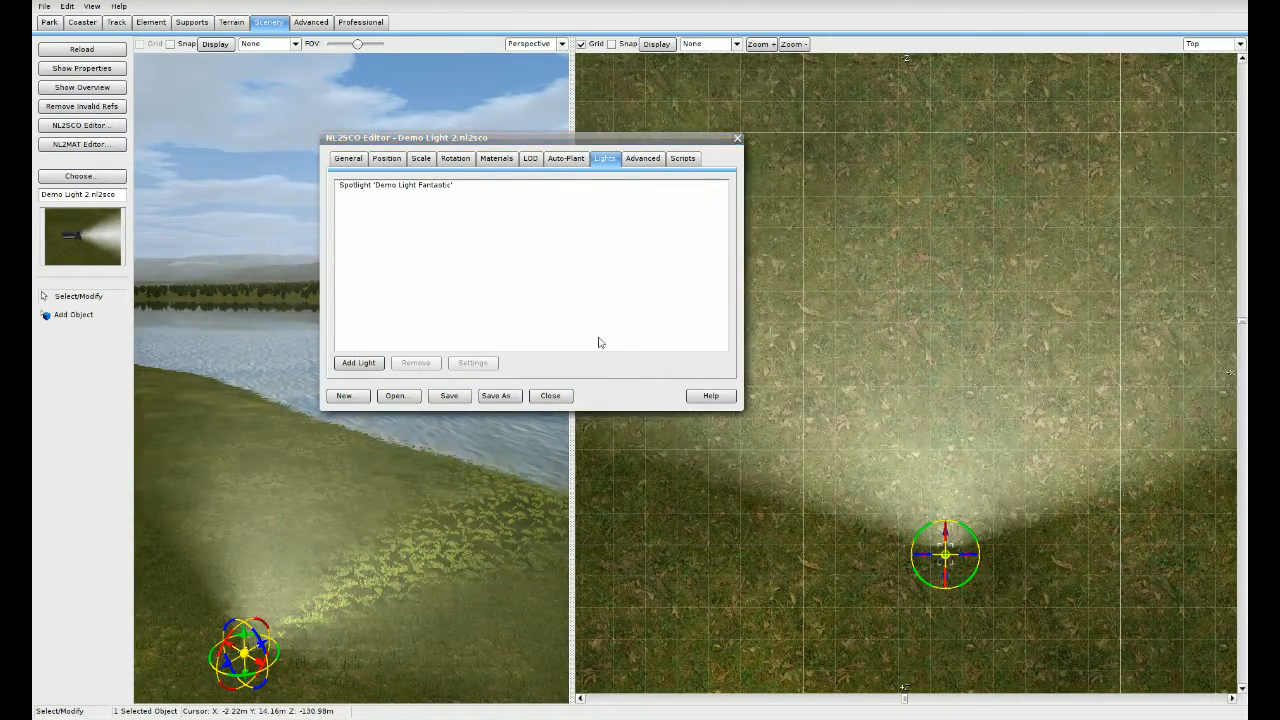
pyautogui.moveTo(963, 426); pyautogui.dragTo(994, 460, button='right')
pyautogui.scroll(-2, 994, 460)
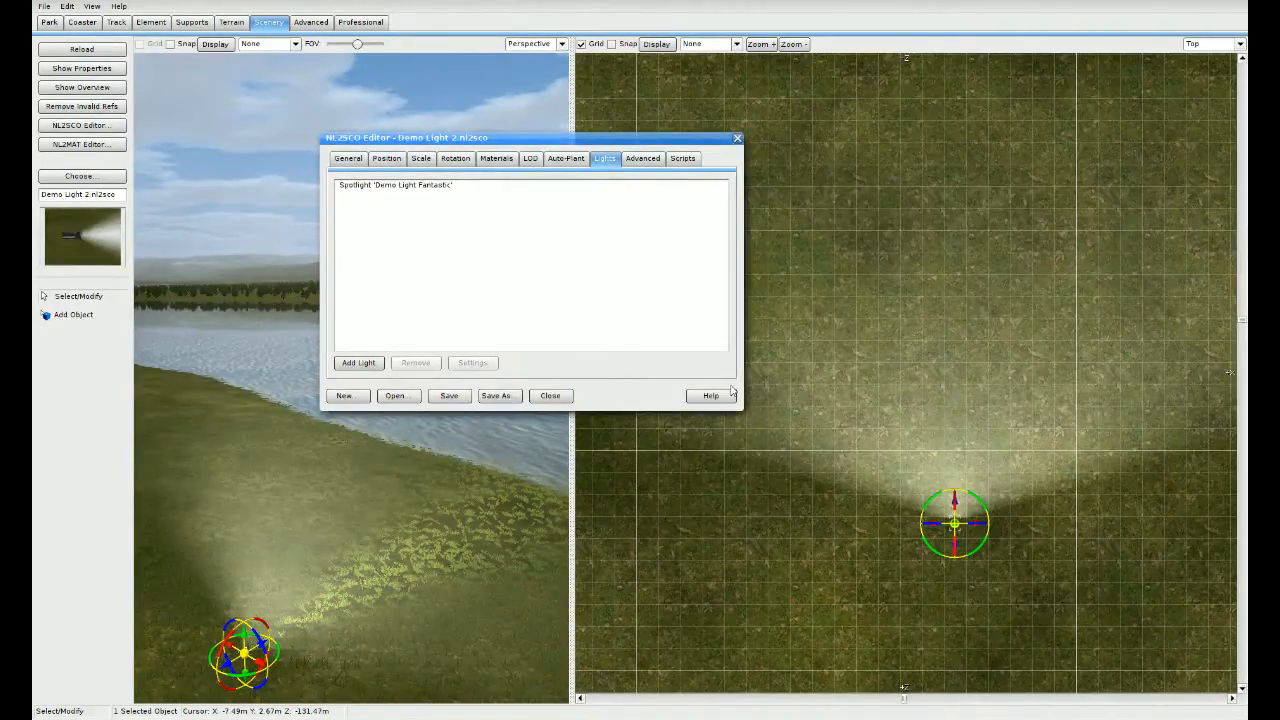
# Step: Set Demo Light Fantastic's spot exponent to 1, save the object and reload it to inspect the falloff
pyautogui.click(432, 185)
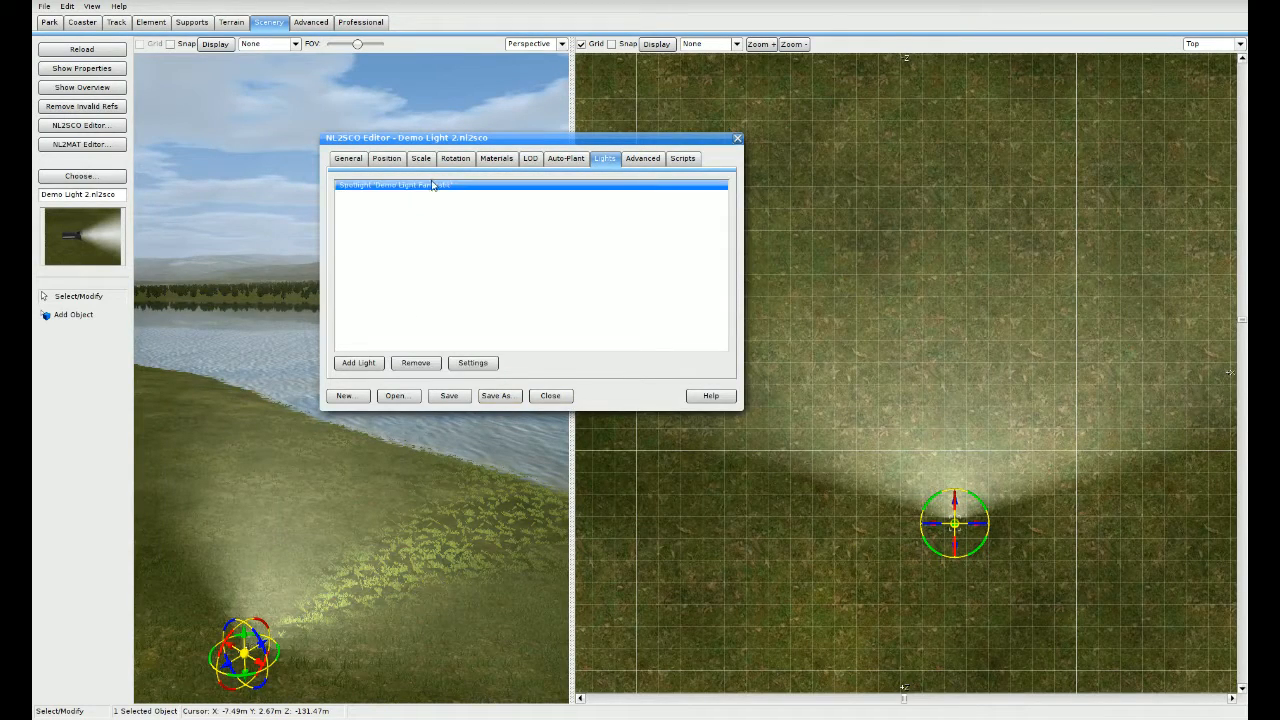
pyautogui.moveTo(449, 138); pyautogui.dragTo(366, 90)
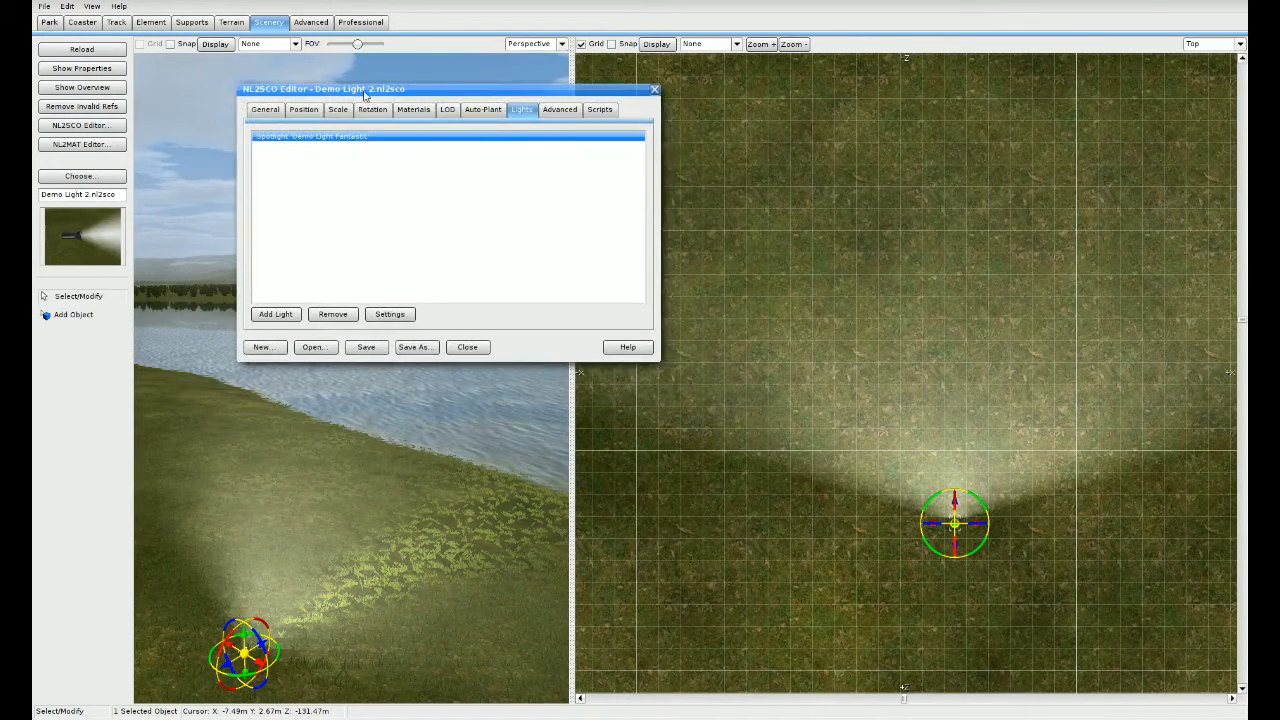
pyautogui.click(371, 316)
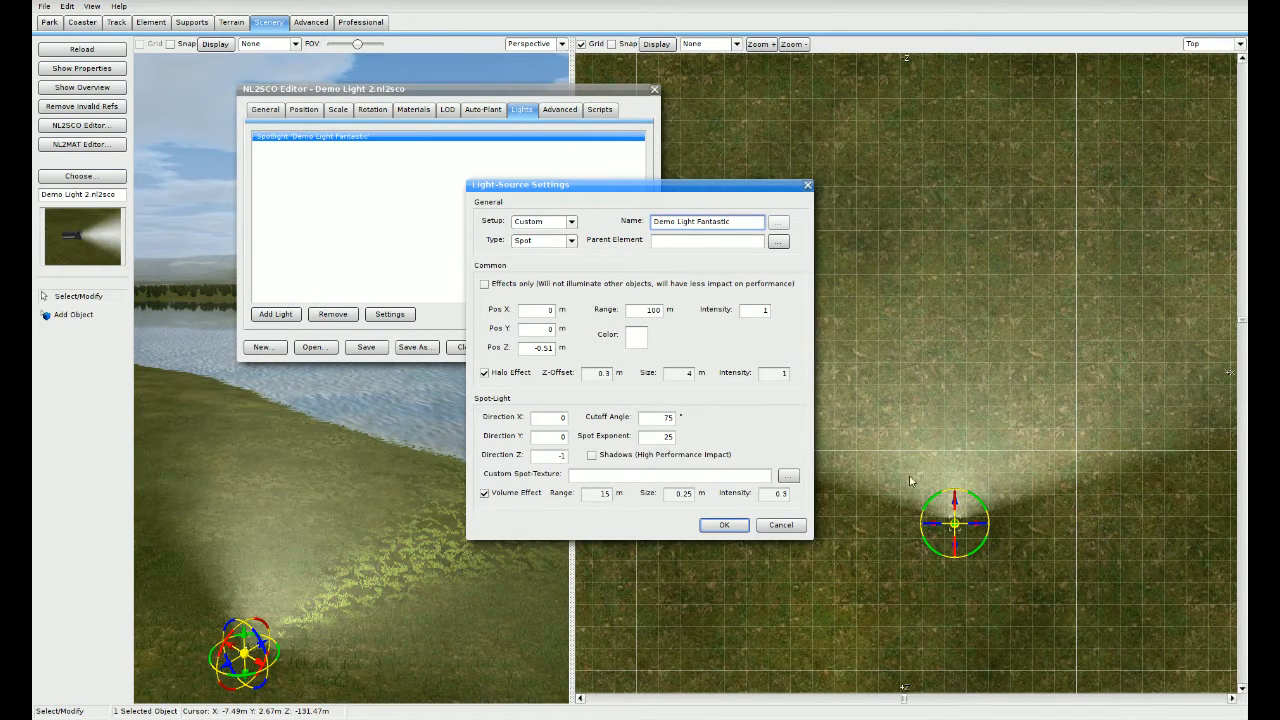
pyautogui.doubleClick(664, 436)
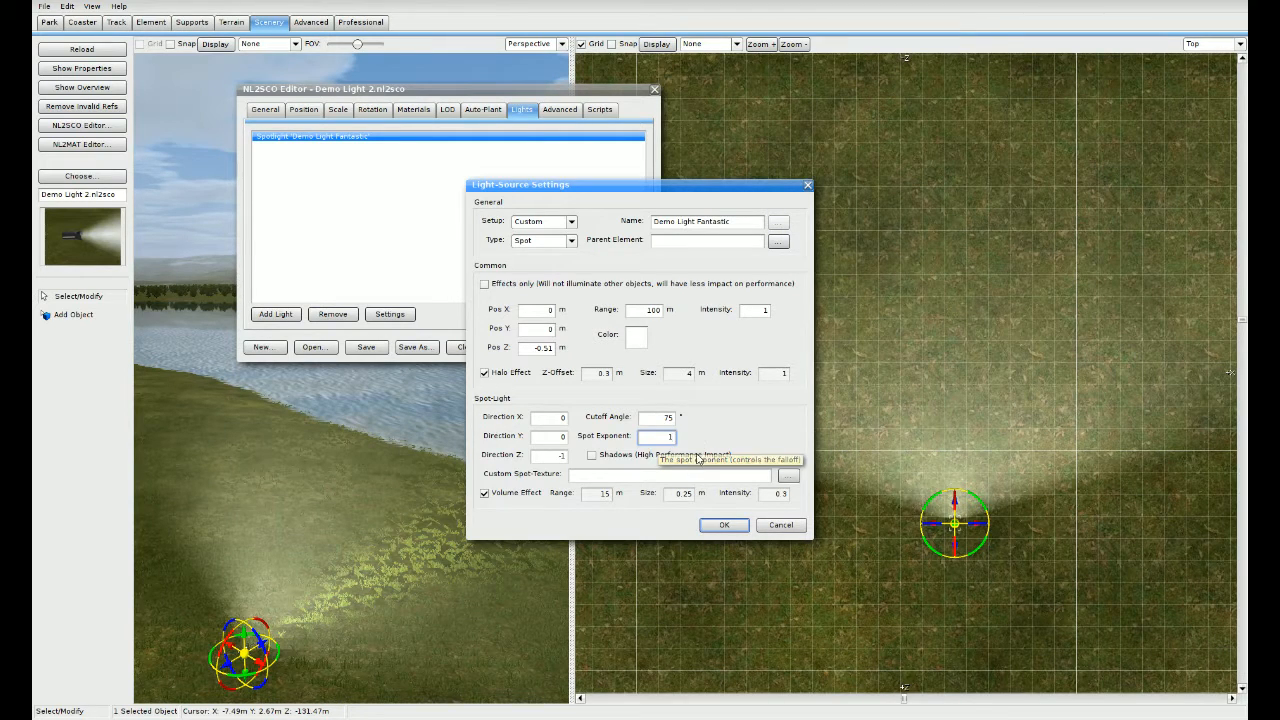
pyautogui.click(720, 527)
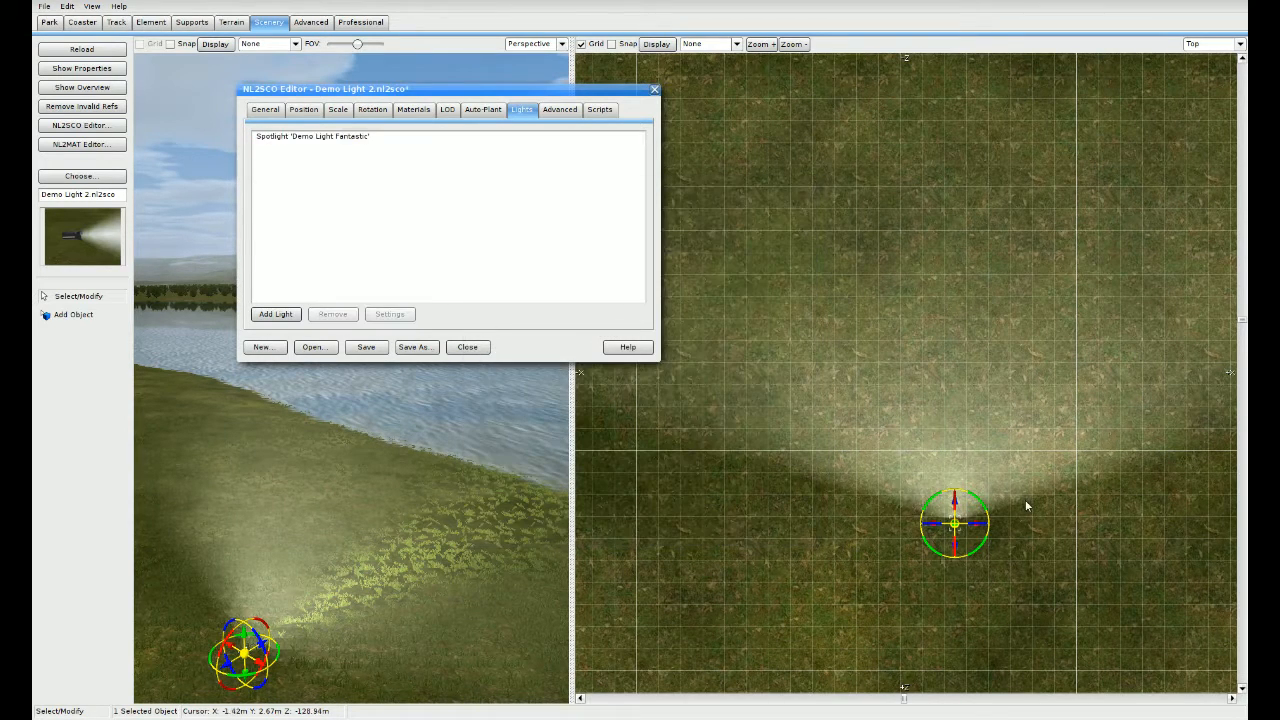
pyautogui.click(349, 348)
pyautogui.click(96, 52)
pyautogui.moveTo(837, 438); pyautogui.dragTo(857, 479, button='right')
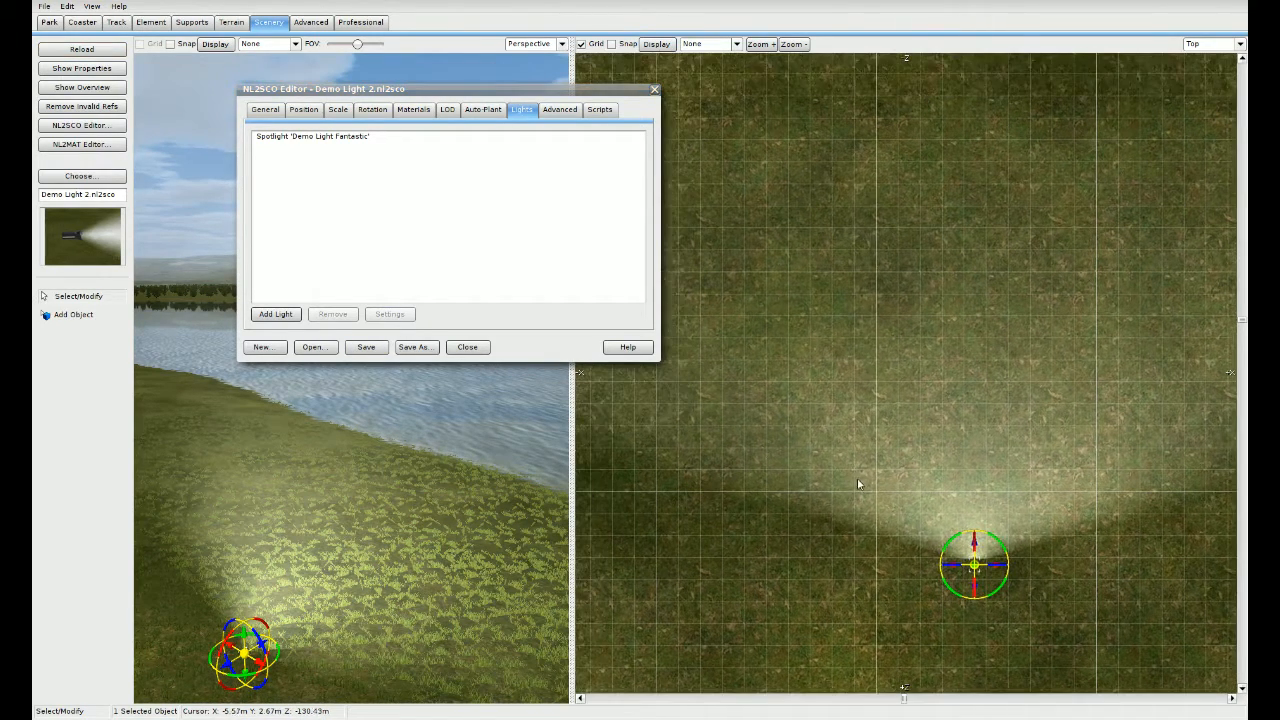
# Step: Set Demo Light Fantastic's spot exponent to 128, reload the saved object and raise the light above the ground in the park
pyautogui.click(343, 137)
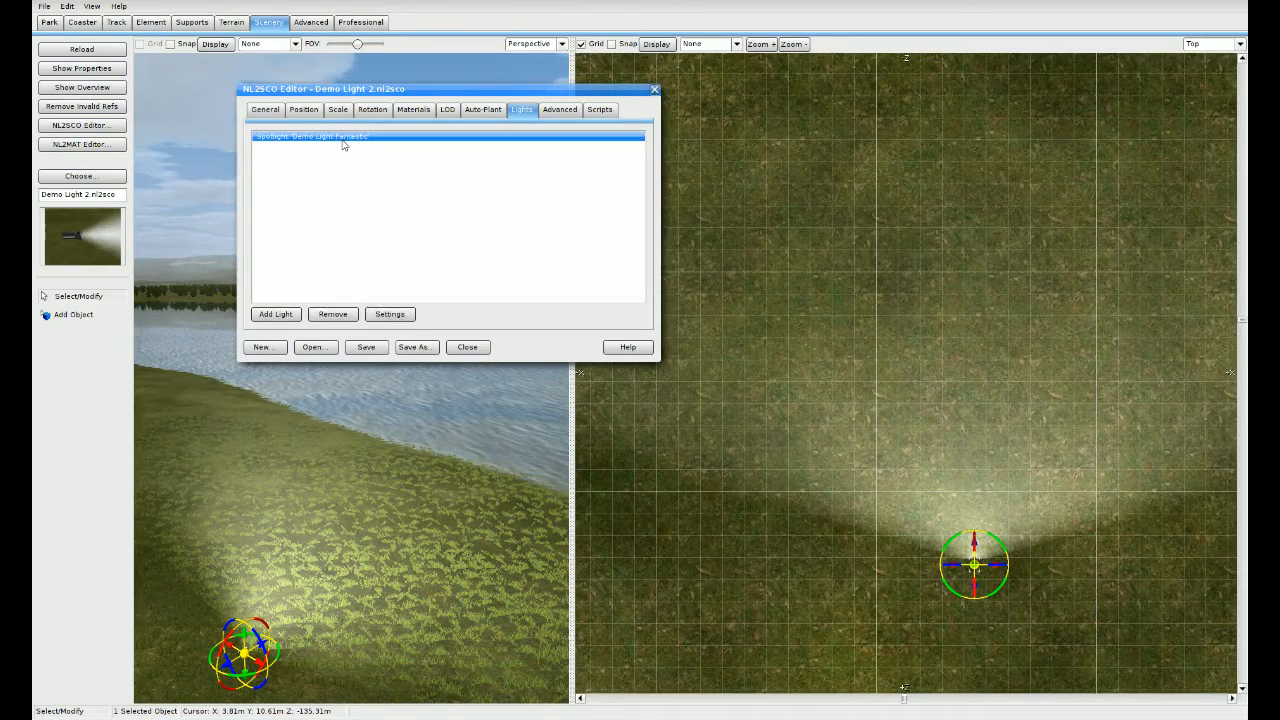
pyautogui.click(378, 315)
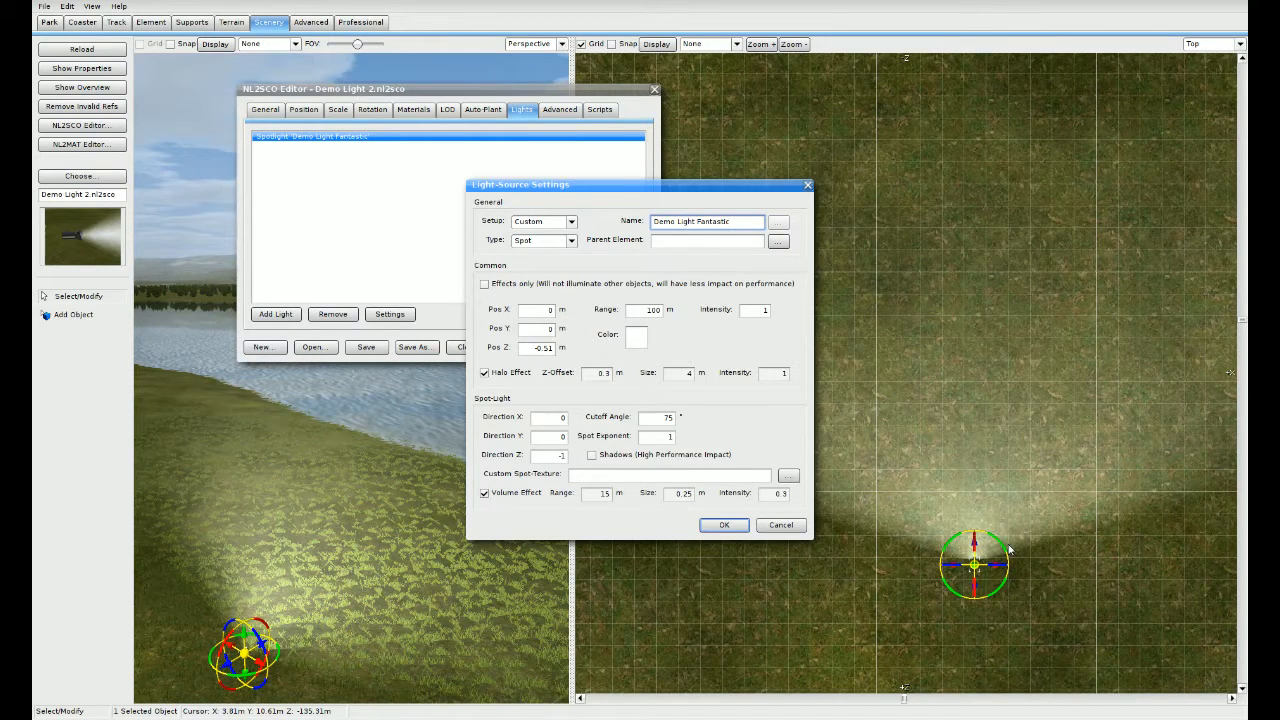
pyautogui.click(655, 437)
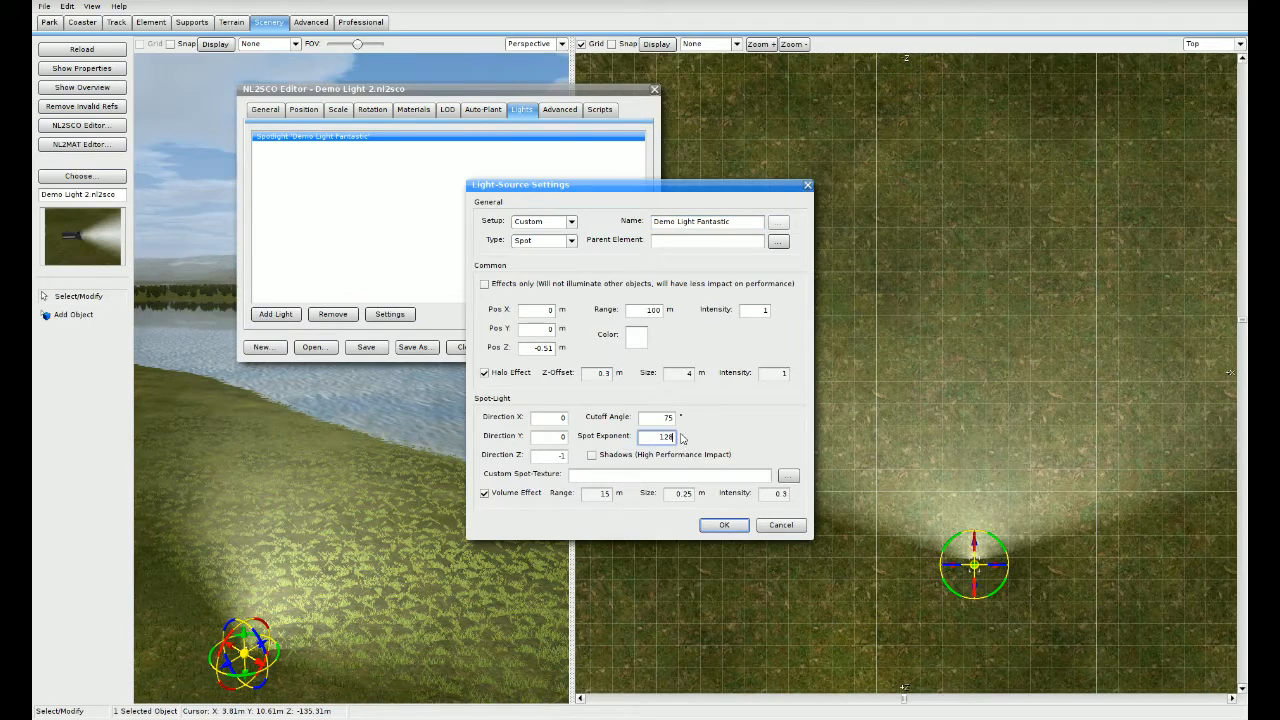
pyautogui.click(724, 525)
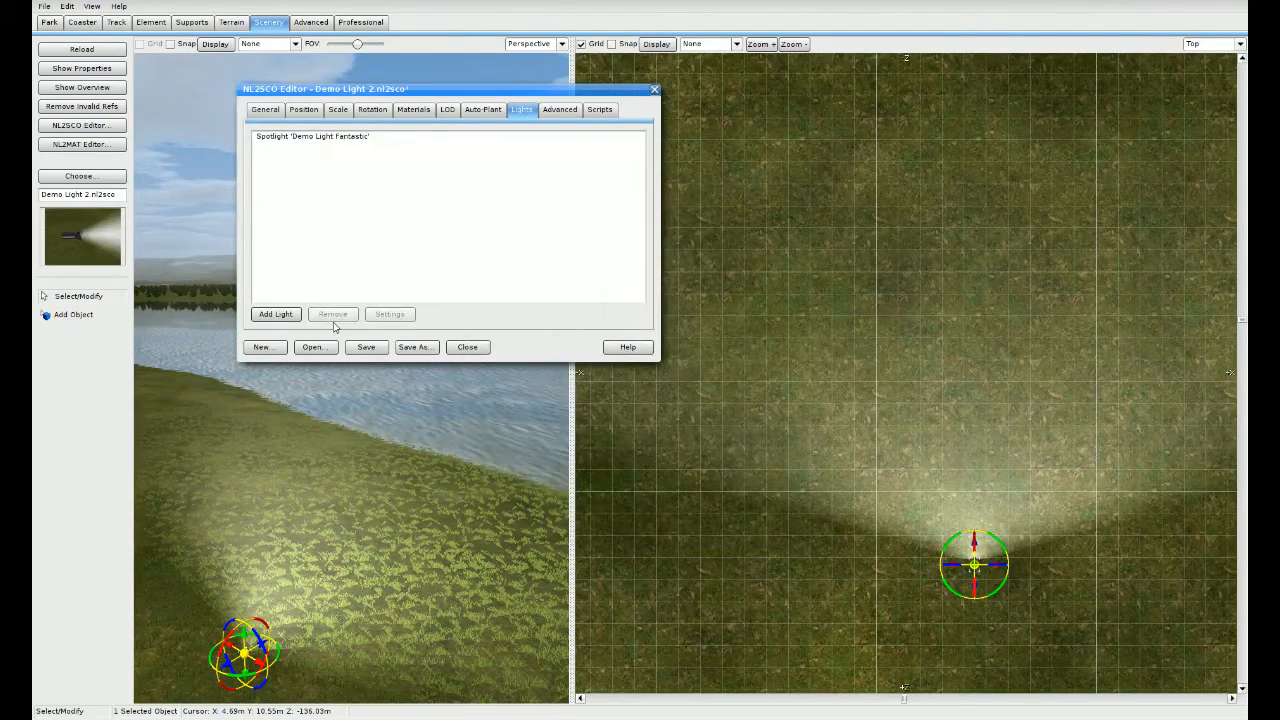
pyautogui.click(366, 347)
pyautogui.click(80, 49)
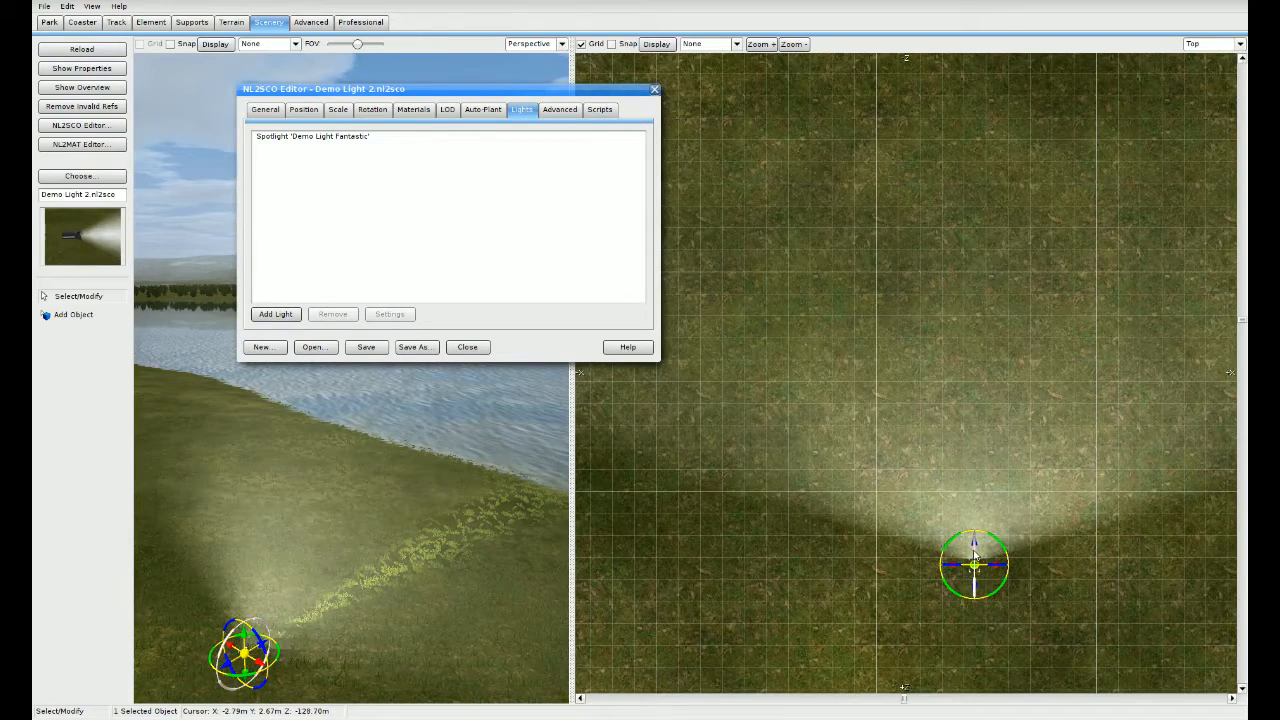
pyautogui.moveTo(240, 640); pyautogui.dragTo(281, 521)
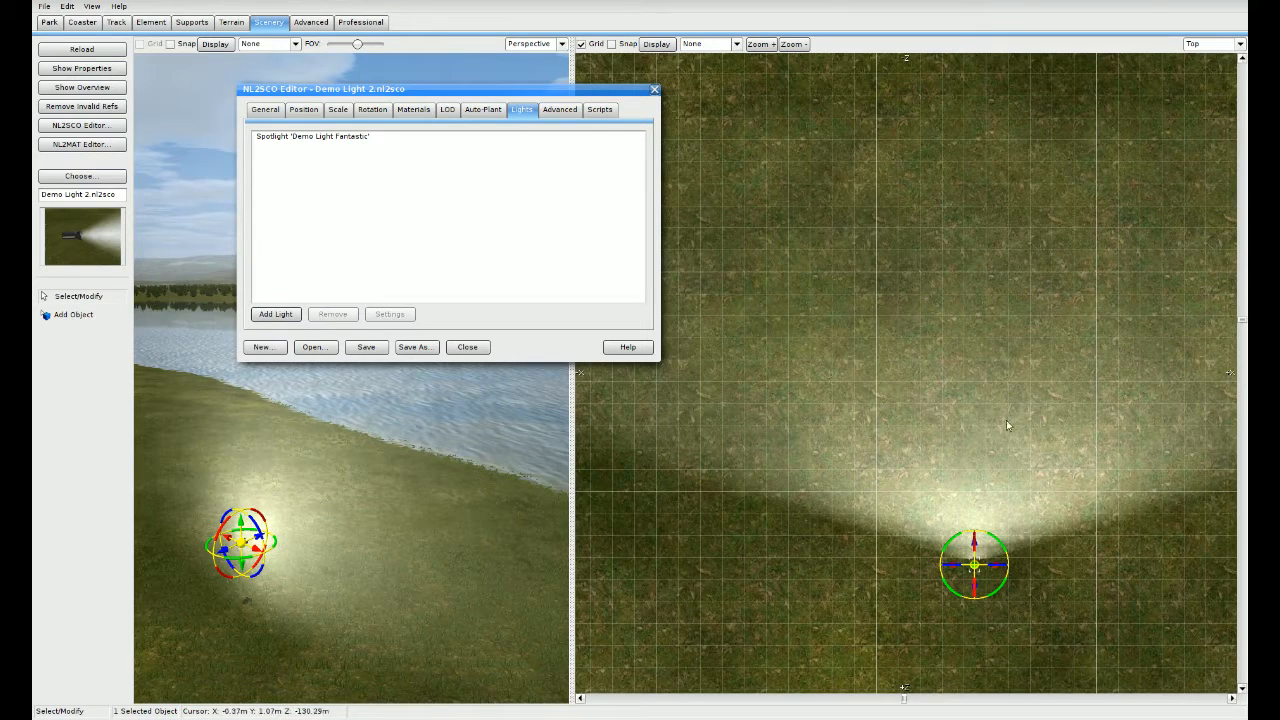
# Step: Set Demo Light Fantastic's spot exponent to 25 and review its cutoff angle and volume effect range
pyautogui.click(327, 137)
pyautogui.click(388, 315)
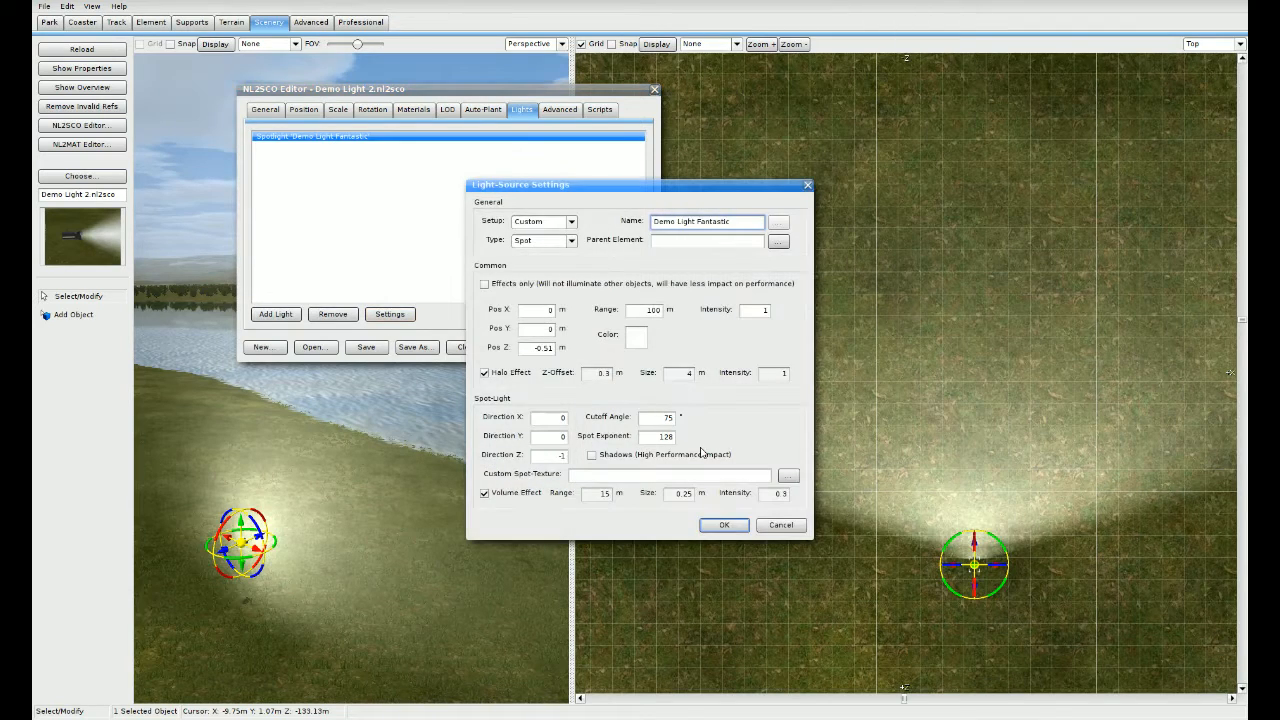
pyautogui.doubleClick(668, 418)
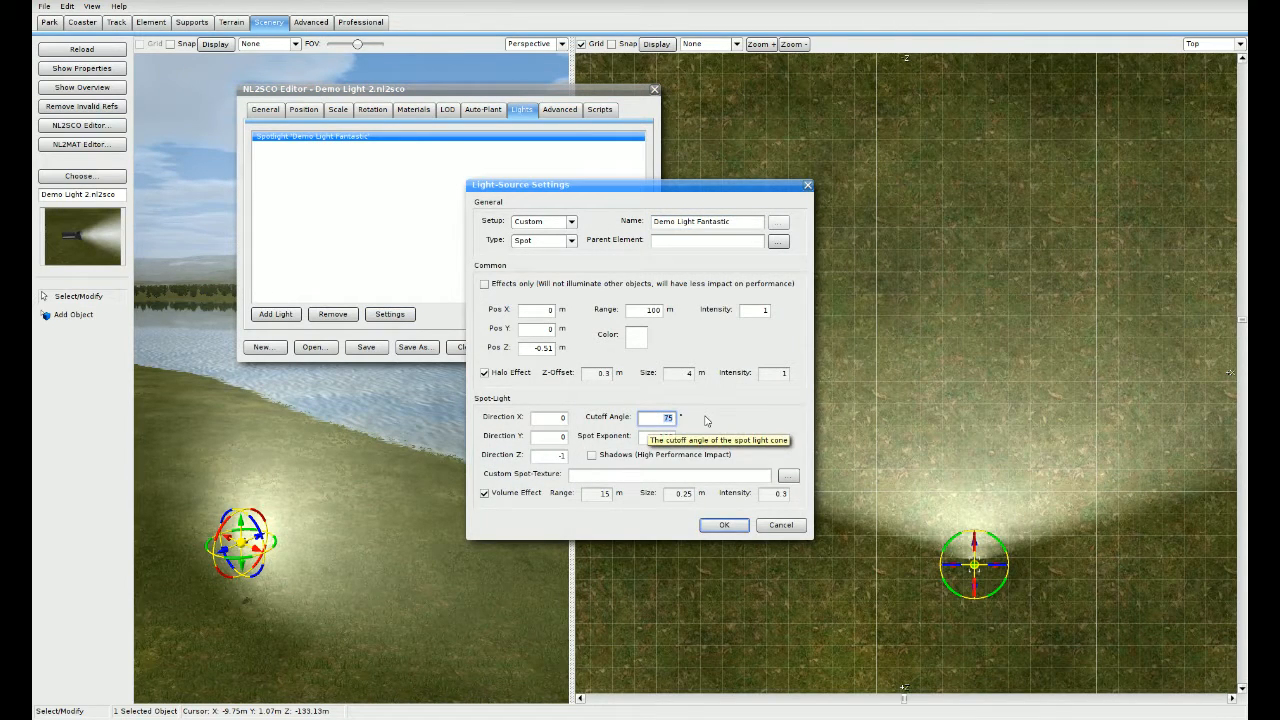
pyautogui.press('Tab')
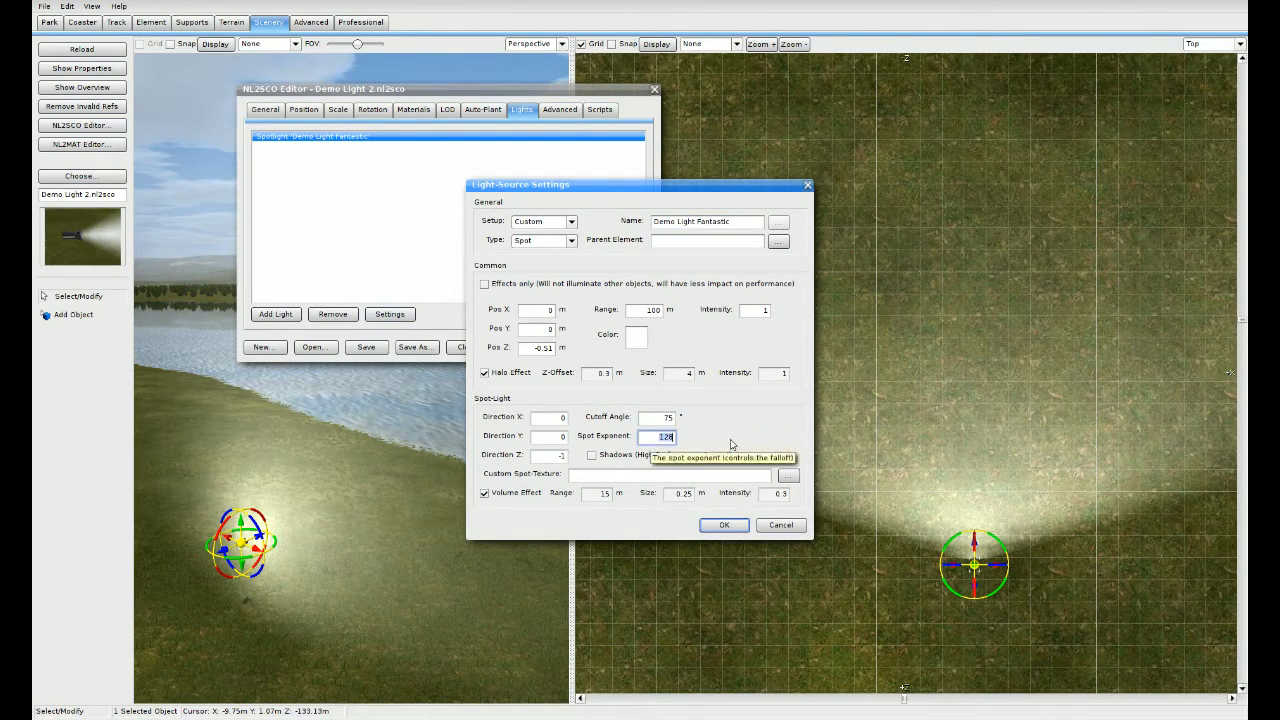
pyautogui.press('Tab')
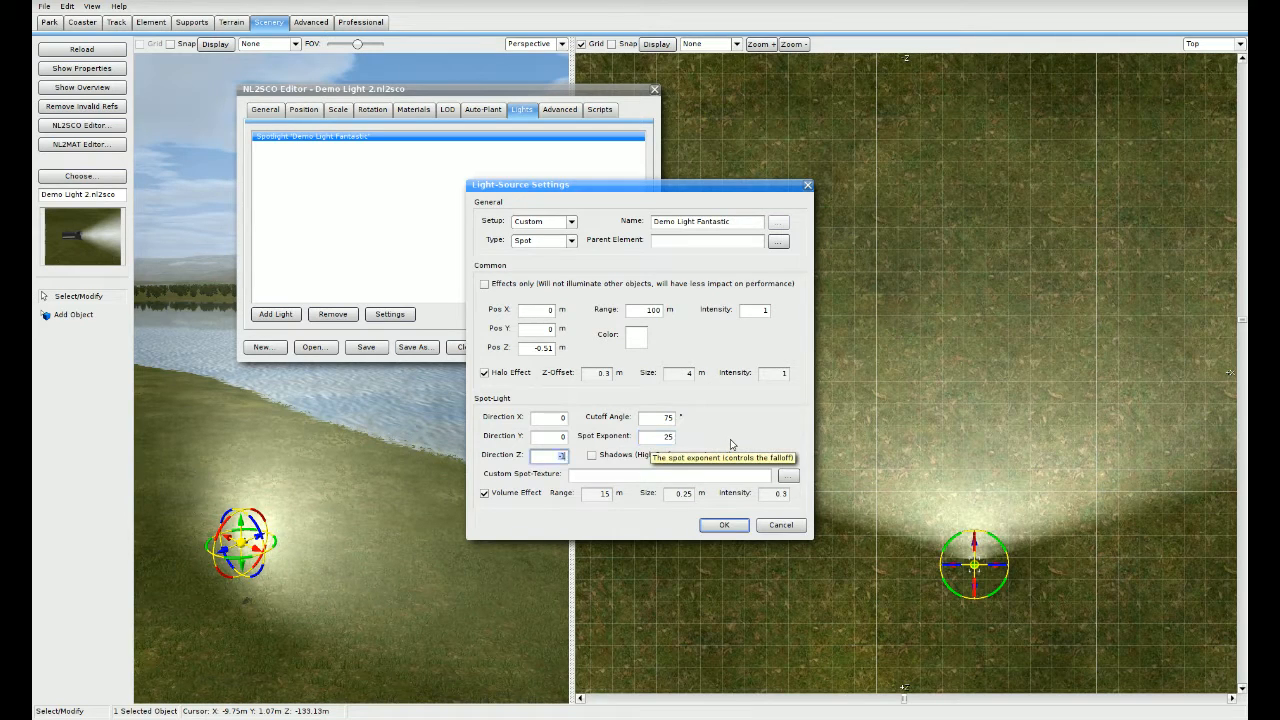
pyautogui.doubleClick(667, 420)
pyautogui.doubleClick(603, 494)
pyautogui.doubleClick(600, 497)
# Step: Sample a blue from the sky for Demo Light Fantastic's color and try several green shades at different brightness levels
pyautogui.click(630, 339)
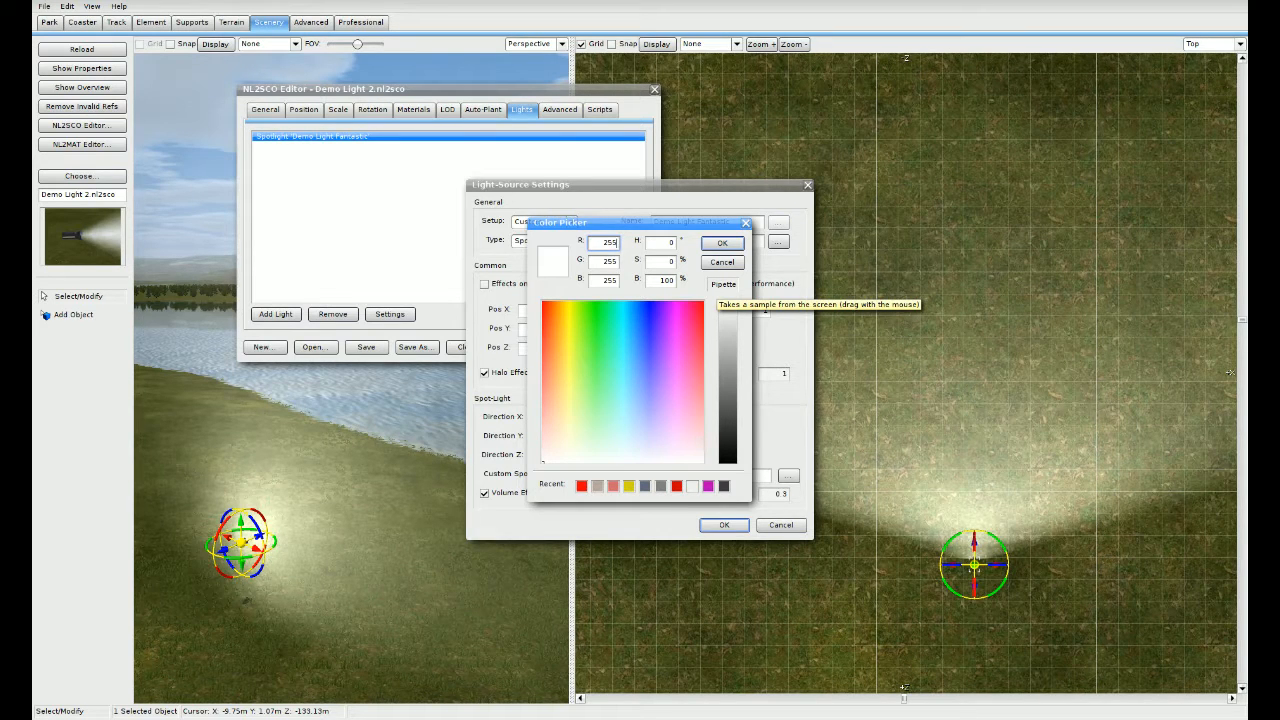
pyautogui.moveTo(723, 284); pyautogui.dragTo(204, 174)
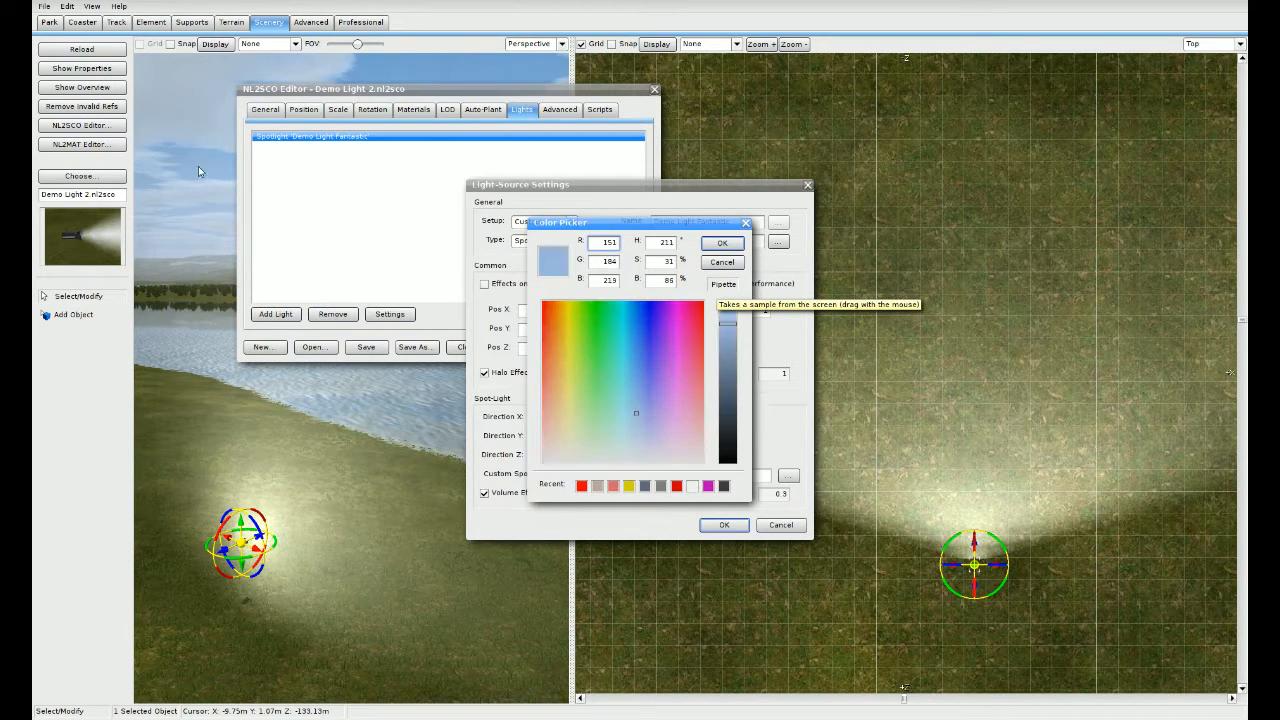
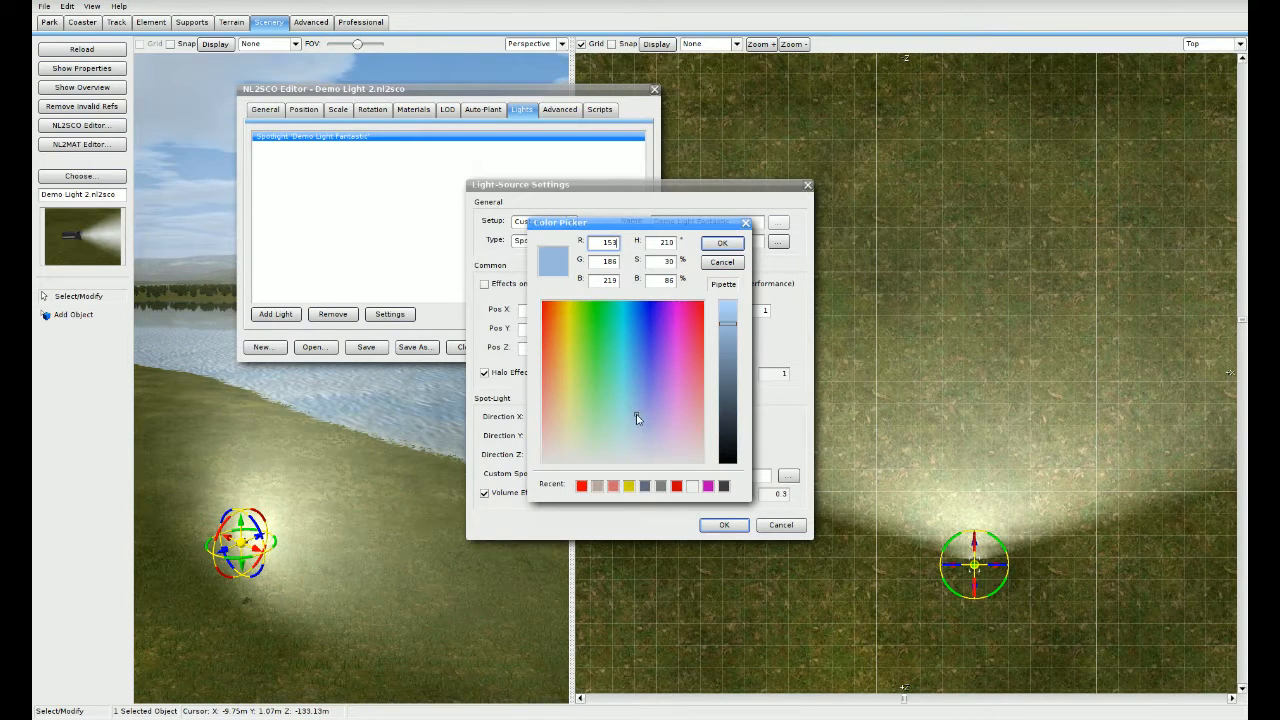
pyautogui.click(585, 353)
pyautogui.moveTo(572, 347); pyautogui.dragTo(597, 353)
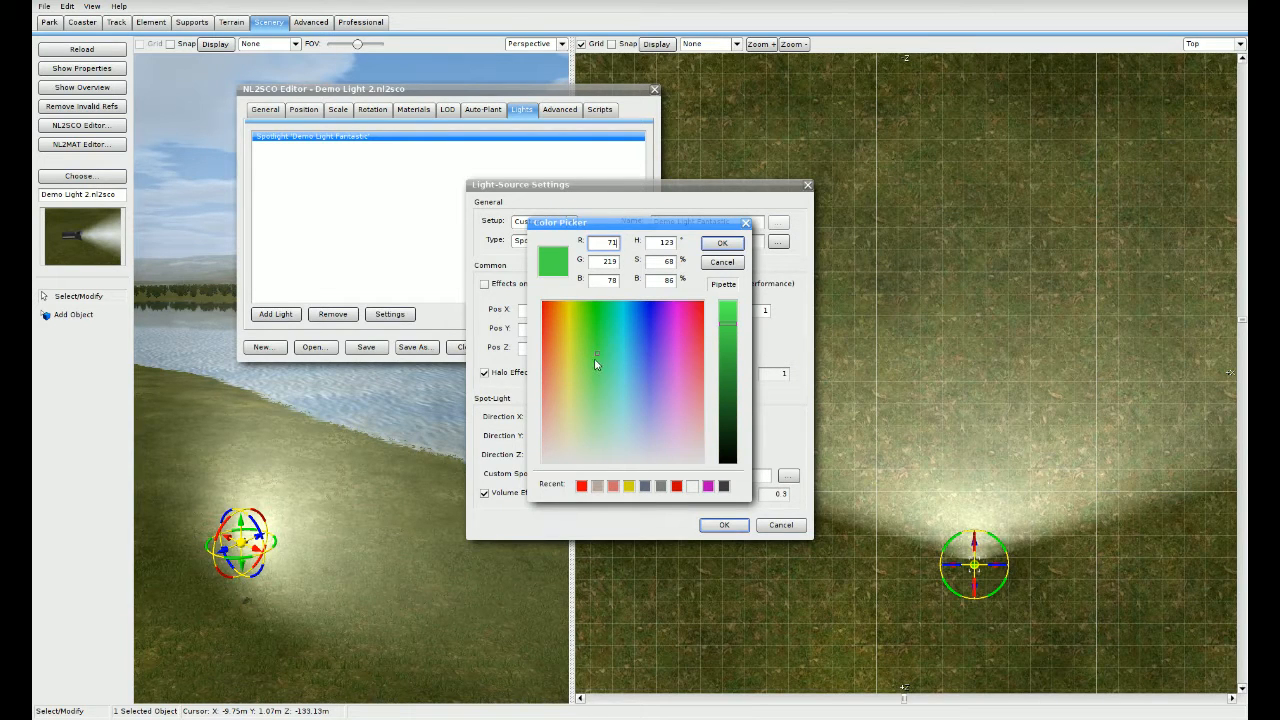
pyautogui.click(595, 343)
pyautogui.moveTo(720, 330)
pyautogui.mouseDown()
pyautogui.moveTo(726, 400)
pyautogui.moveTo(718, 331)
pyautogui.mouseUp()
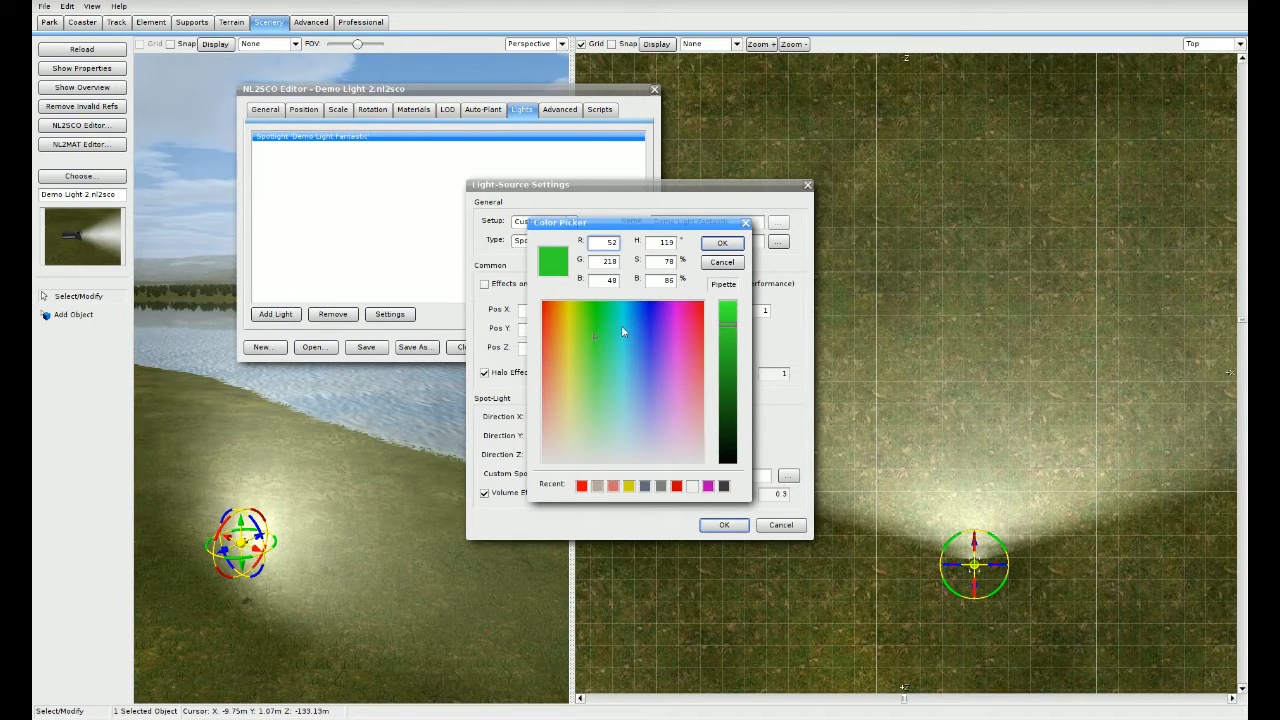
pyautogui.click(730, 335)
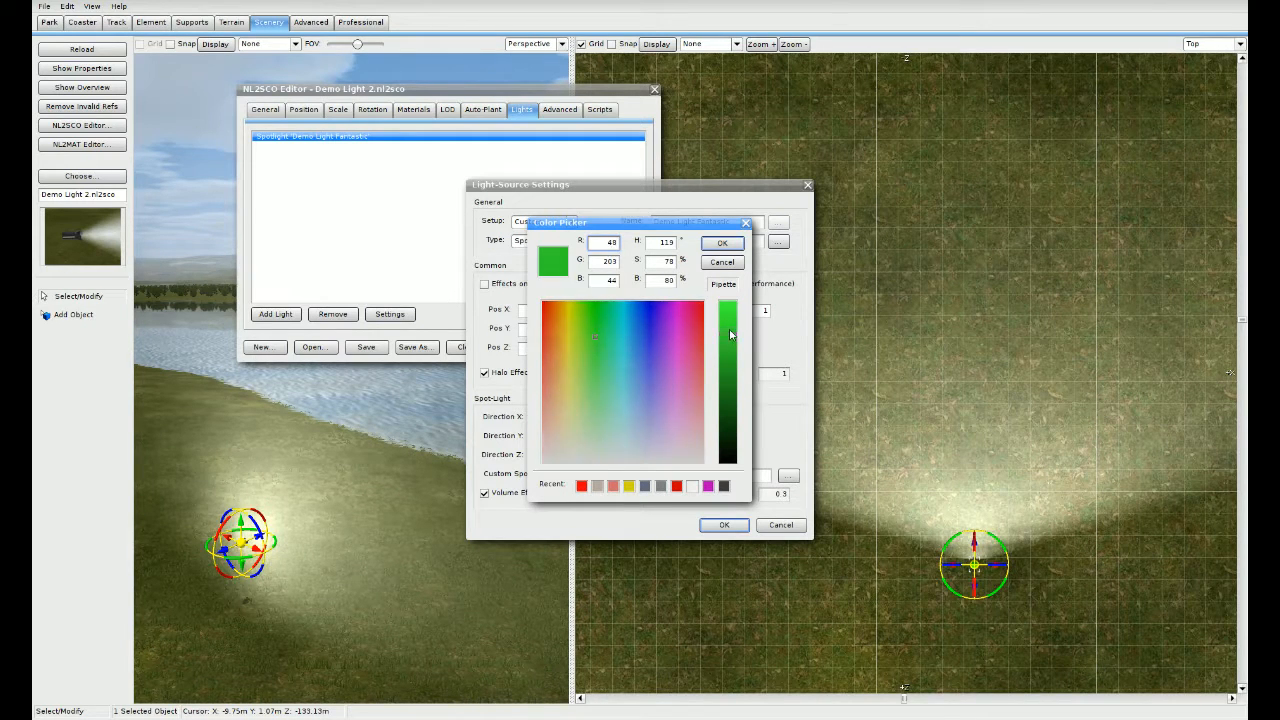
pyautogui.moveTo(730, 335); pyautogui.dragTo(731, 329)
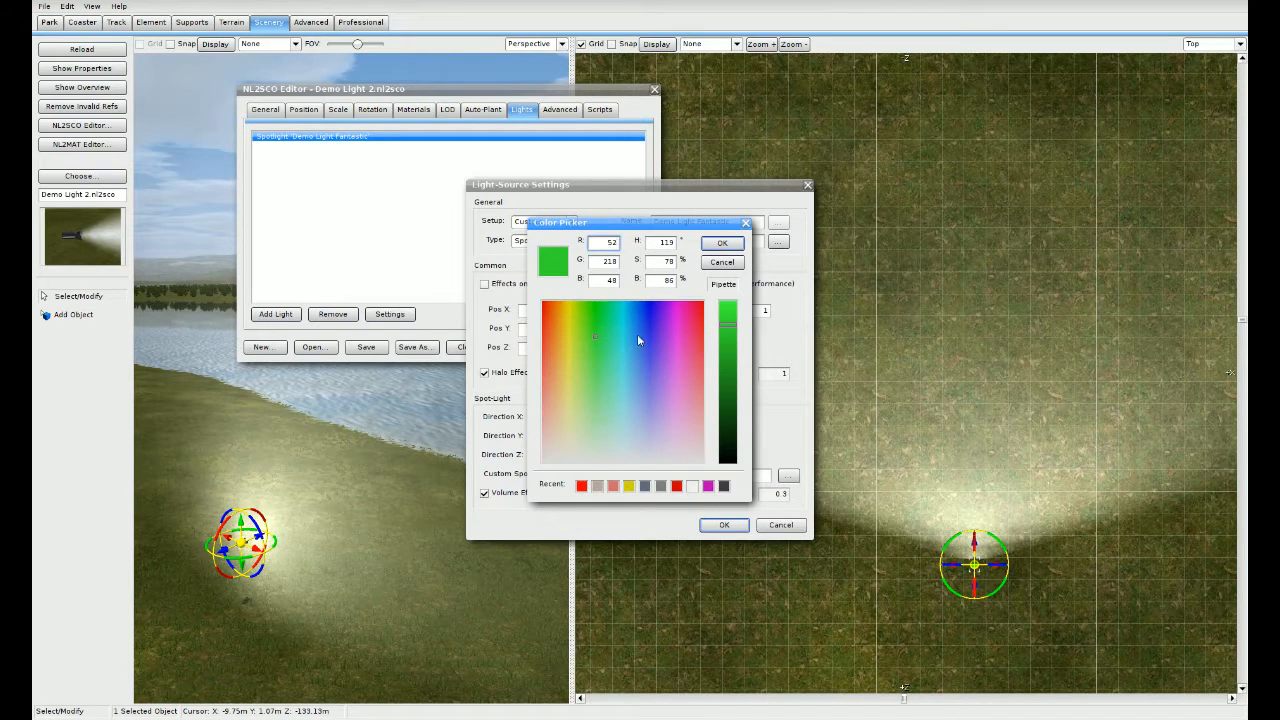
# Step: Set Demo Light Fantastic's light color to a slightly darkened, saturated purple
pyautogui.click(665, 313)
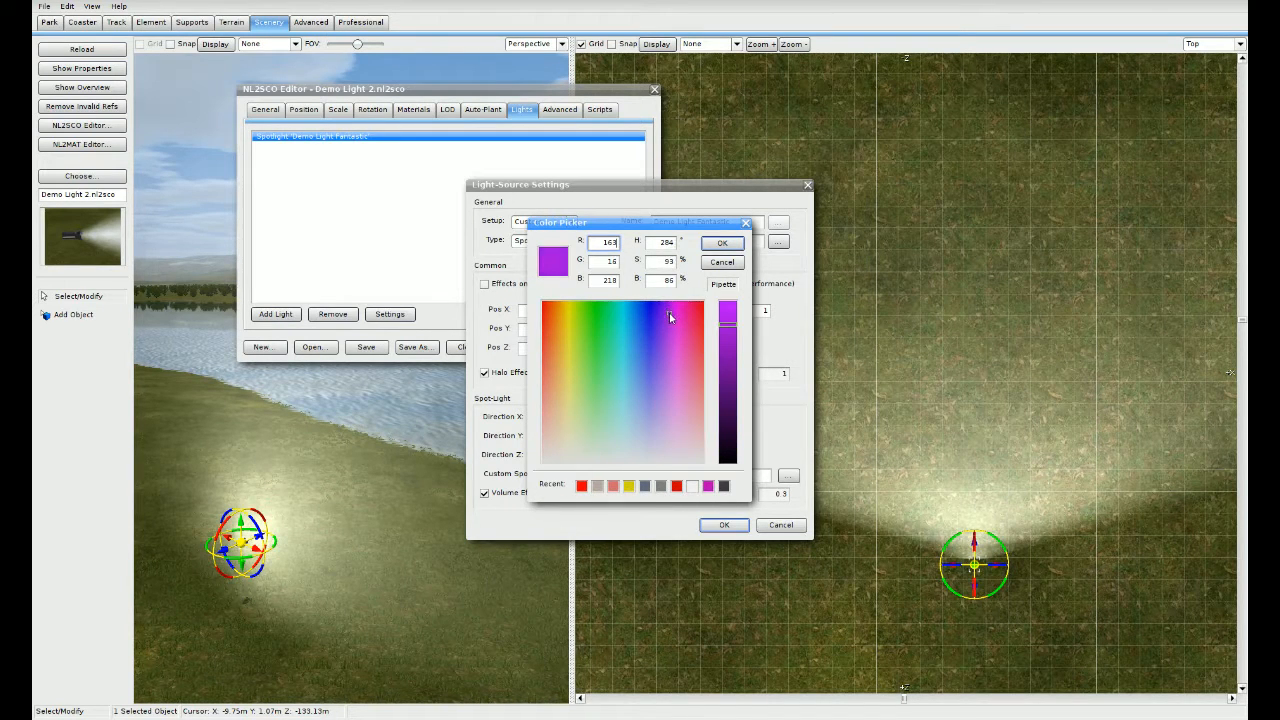
pyautogui.moveTo(734, 325); pyautogui.dragTo(732, 345)
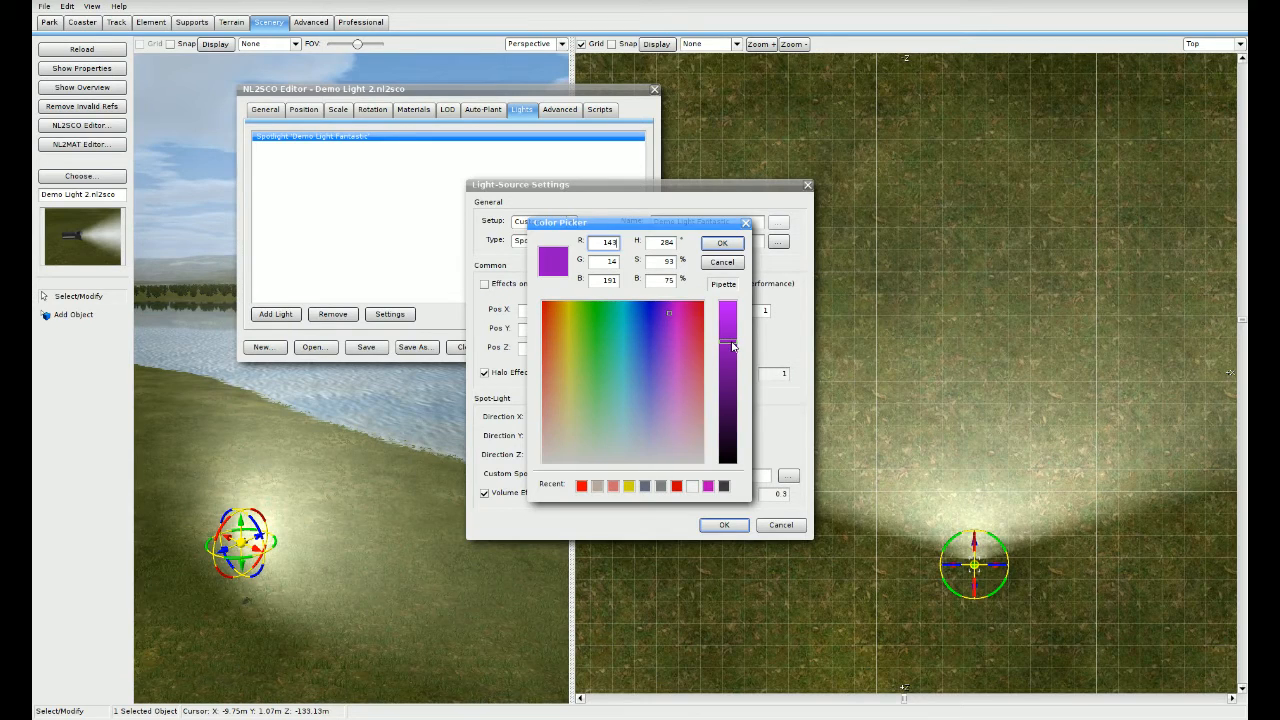
pyautogui.click(665, 313)
pyautogui.click(712, 245)
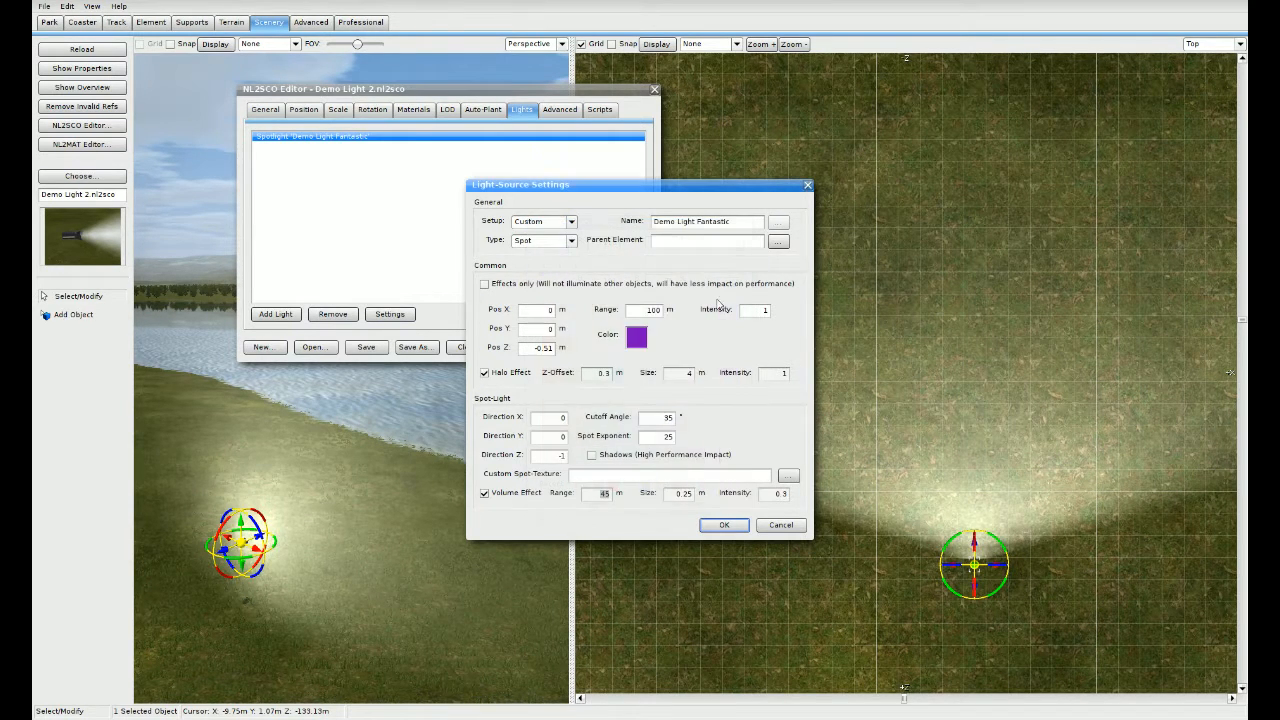
# Step: Rename the spotlight as Demo Light Fantastic Purple, save the Demo Light 2 object and close its editor
pyautogui.click(727, 228)
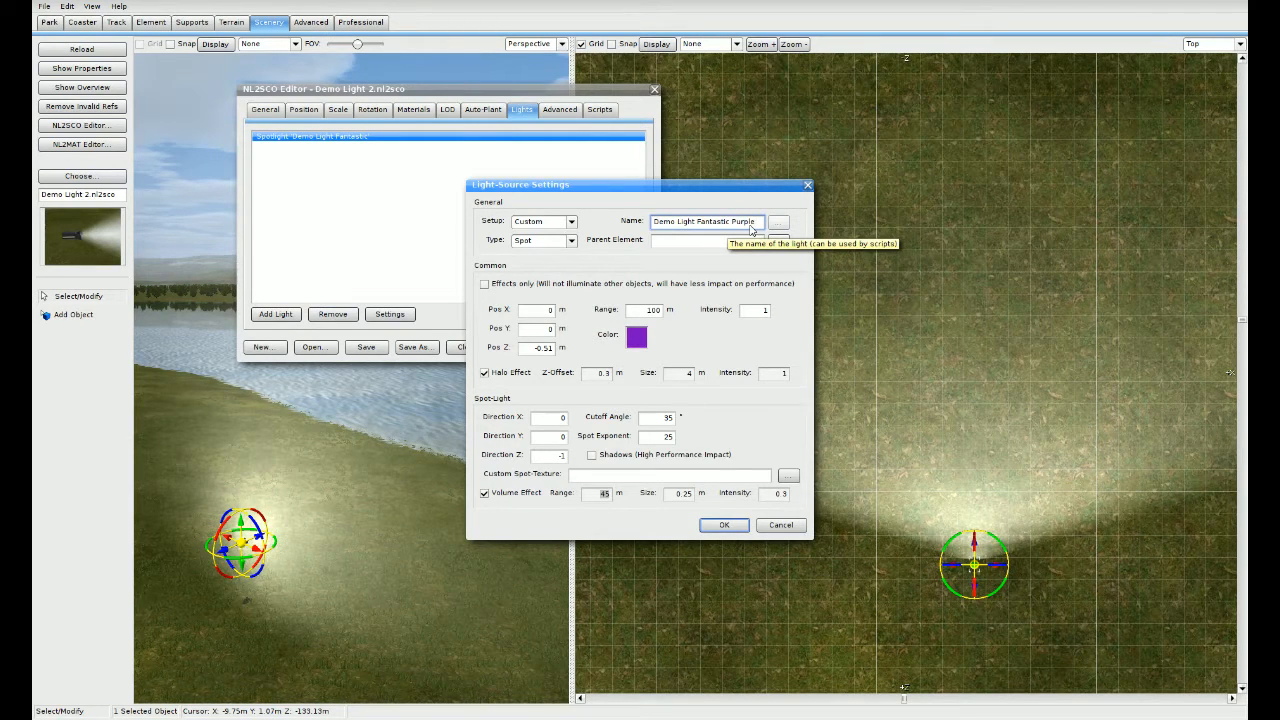
pyautogui.click(725, 525)
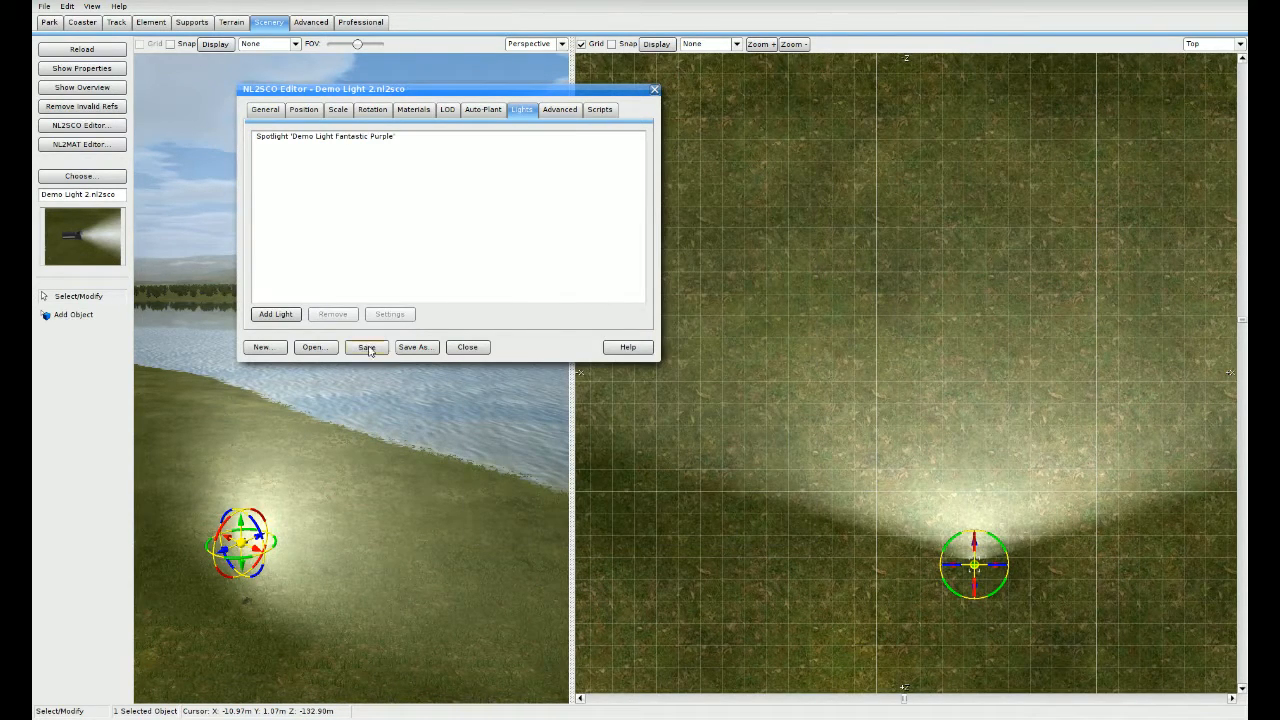
pyautogui.click(367, 349)
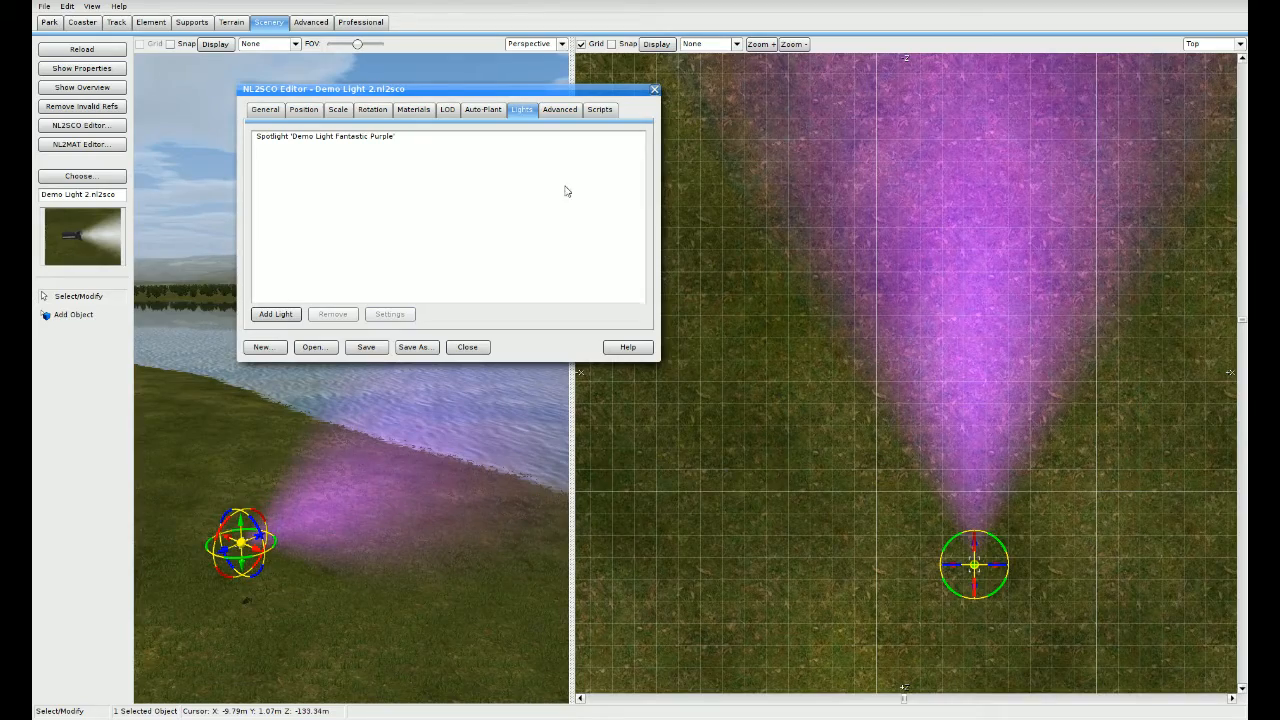
pyautogui.click(655, 90)
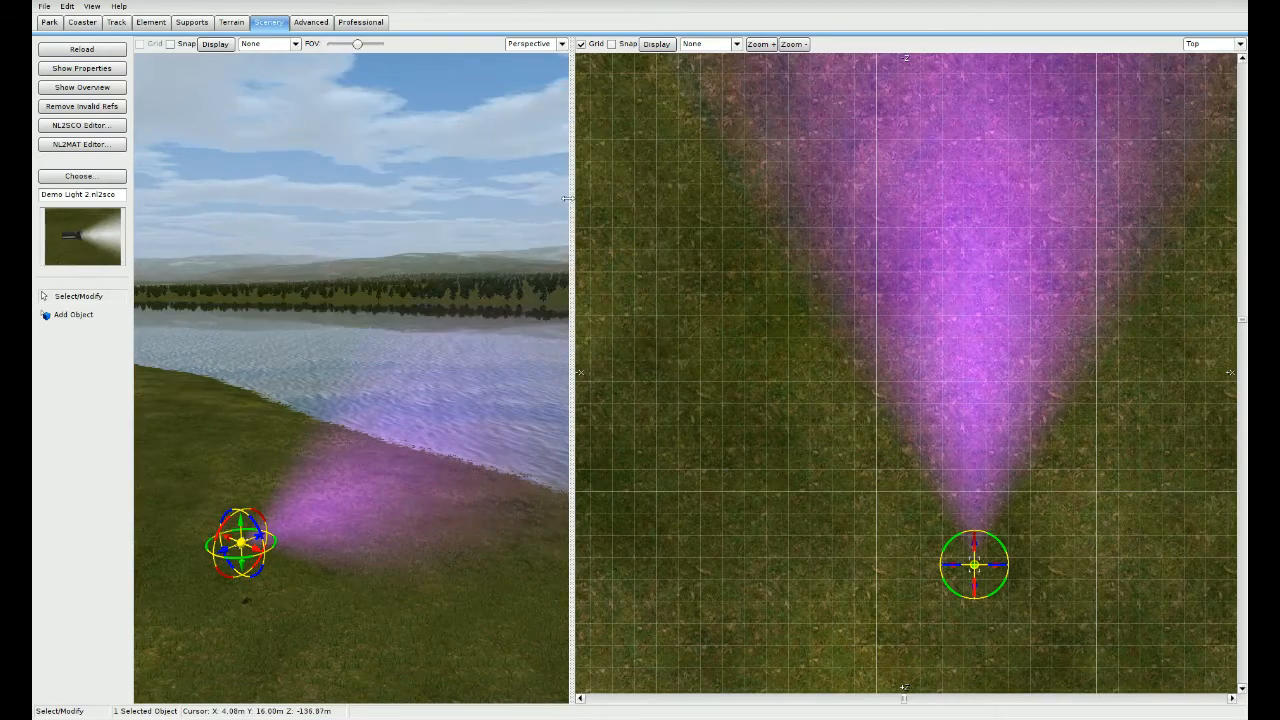
# Step: Enlarge the perspective view and rotate the light horizontally so its purple beam sweeps across the blue coaster's supports
pyautogui.moveTo(571, 203); pyautogui.dragTo(1139, 215)
pyautogui.moveTo(967, 325); pyautogui.dragTo(745, 310, button='right')
pyautogui.moveTo(860, 298); pyautogui.dragTo(908, 360, button='right')
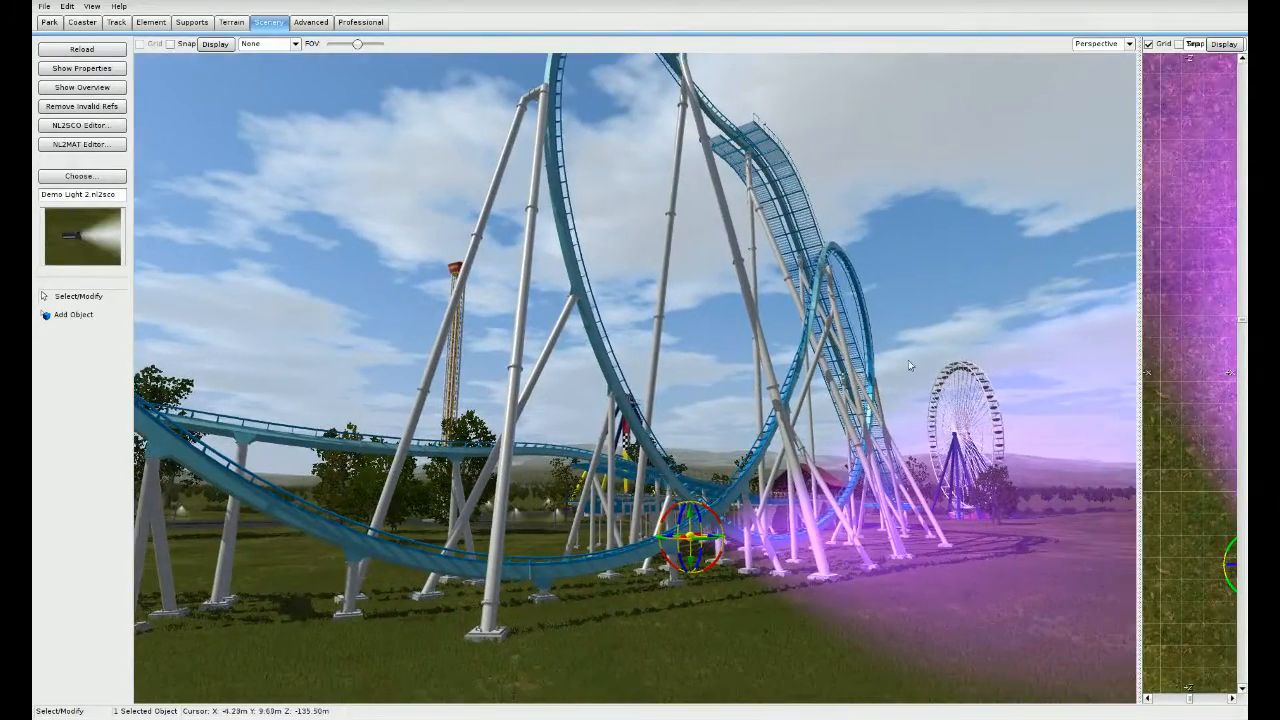
pyautogui.moveTo(706, 543); pyautogui.dragTo(875, 536)
pyautogui.moveTo(875, 536); pyautogui.dragTo(705, 615, button='right')
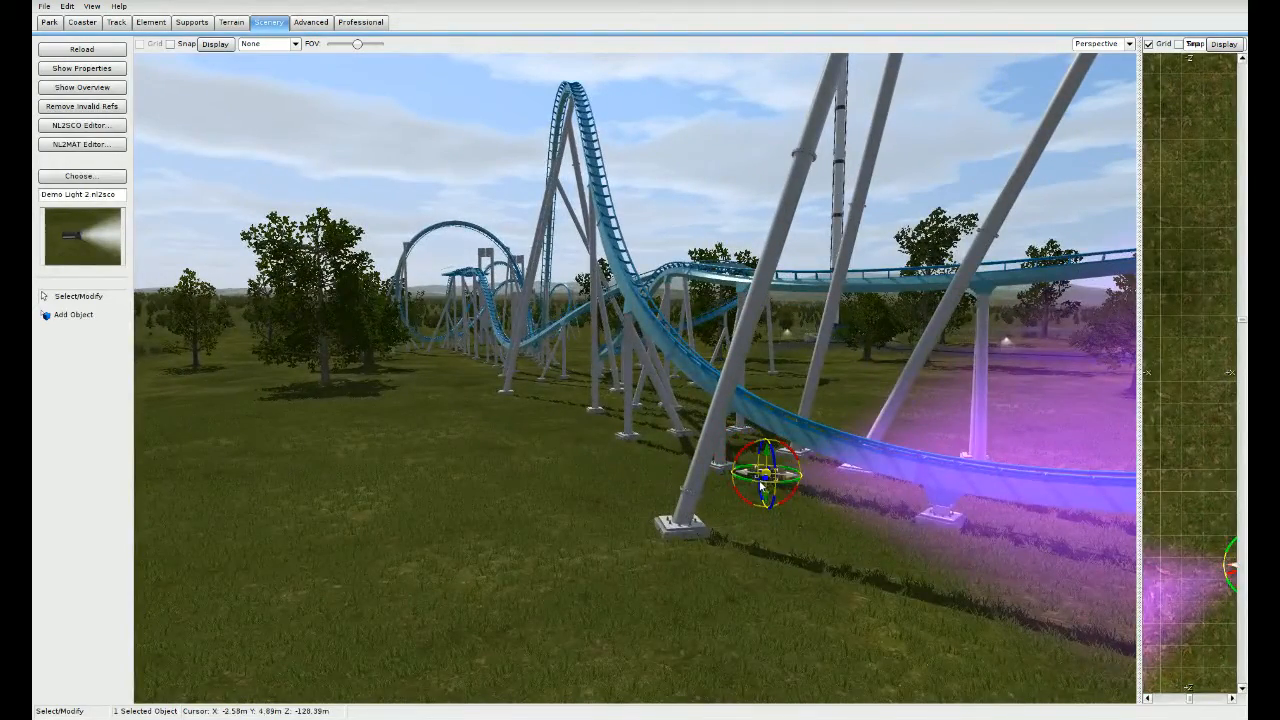
# Step: Enlarge the top view and move the light farther away from the coaster track and its supports
pyautogui.moveTo(1135, 405); pyautogui.dragTo(694, 410)
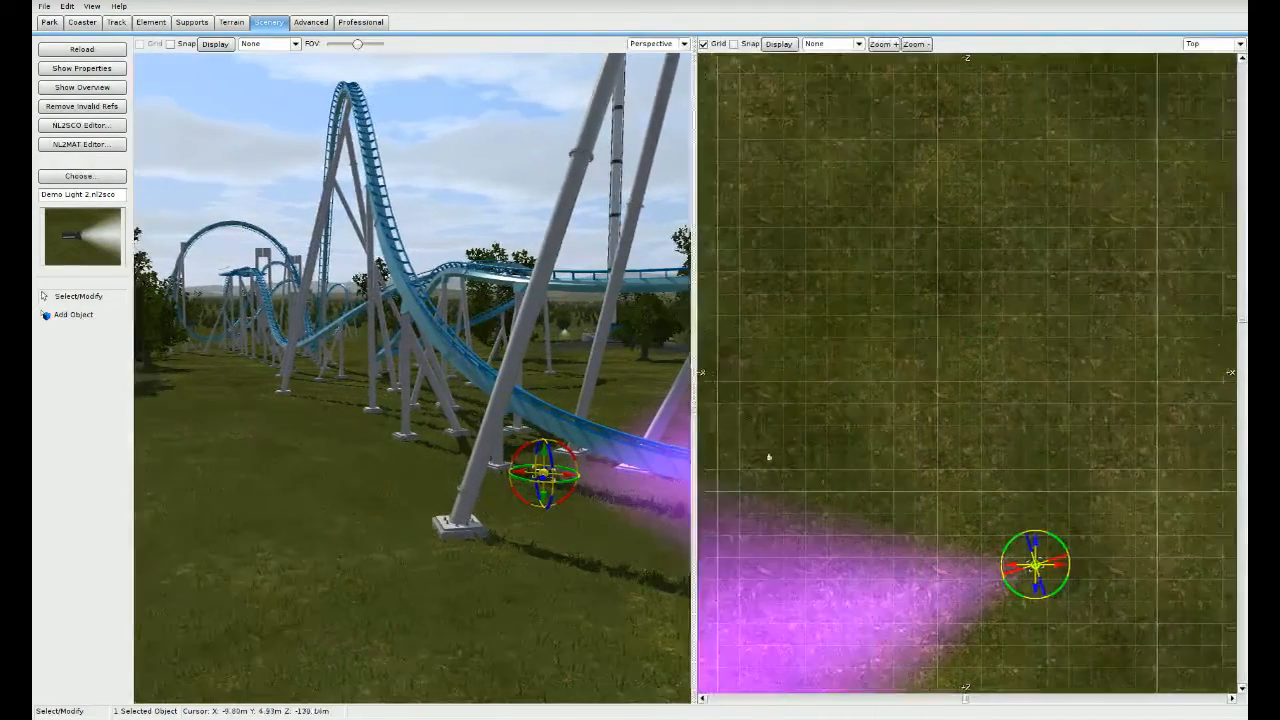
pyautogui.moveTo(867, 365); pyautogui.dragTo(875, 407, button='right')
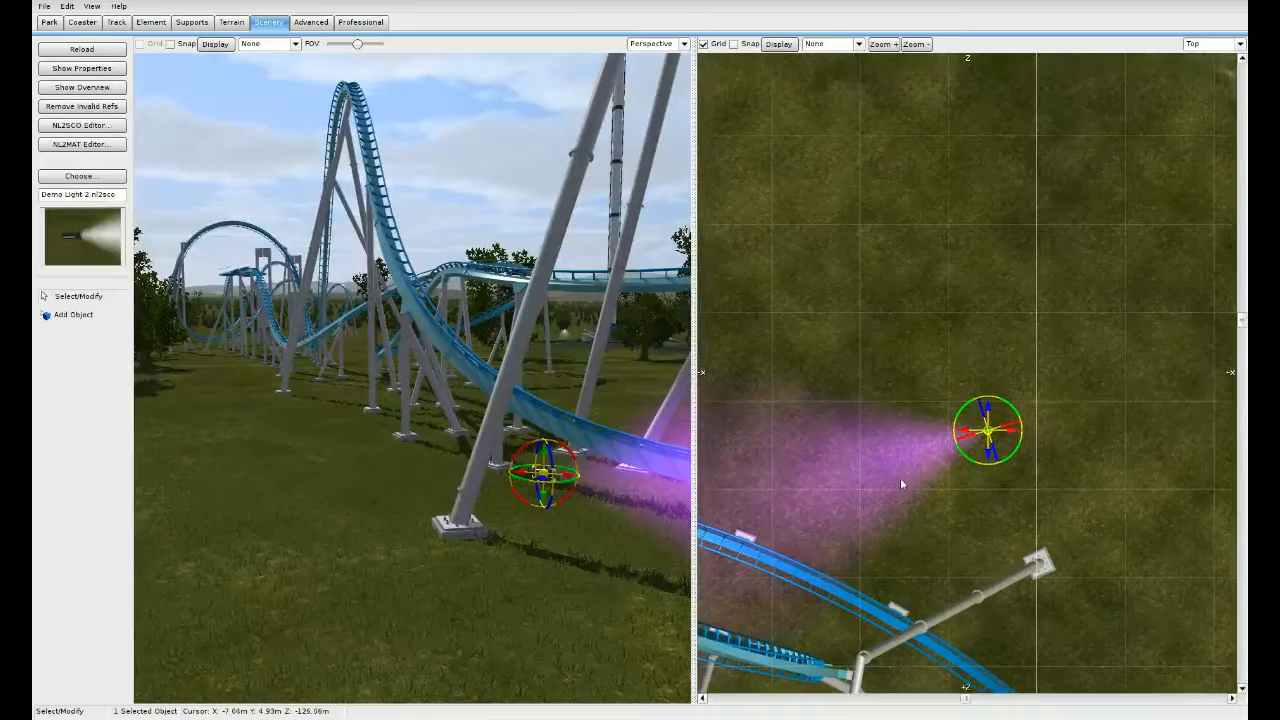
pyautogui.click(1039, 430)
pyautogui.moveTo(990, 437); pyautogui.dragTo(1140, 397)
pyautogui.moveTo(470, 425); pyautogui.dragTo(640, 405, button='right')
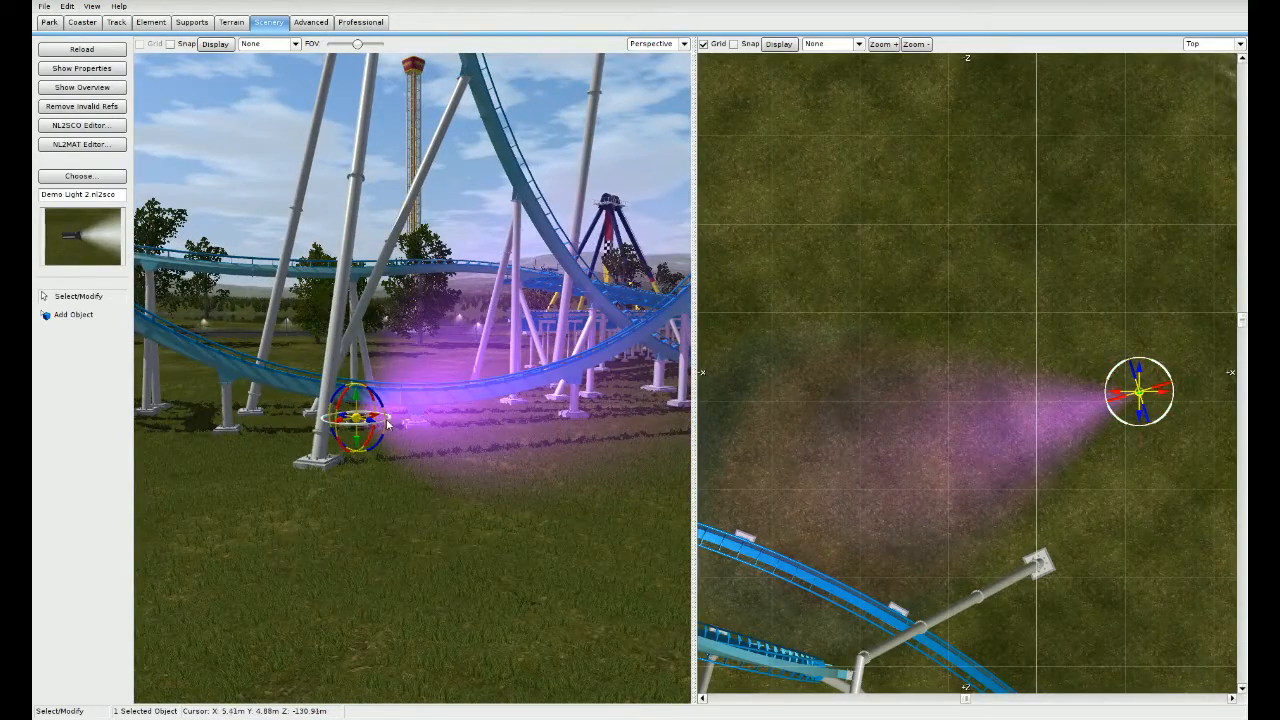
# Step: Adjust the light's orientation, tilting its purple beam upward to about 44° around the X axis
pyautogui.moveTo(360, 424)
pyautogui.mouseDown()
pyautogui.moveTo(332, 432)
pyautogui.moveTo(346, 430)
pyautogui.mouseUp()
pyautogui.moveTo(347, 432); pyautogui.dragTo(290, 432, button='right')
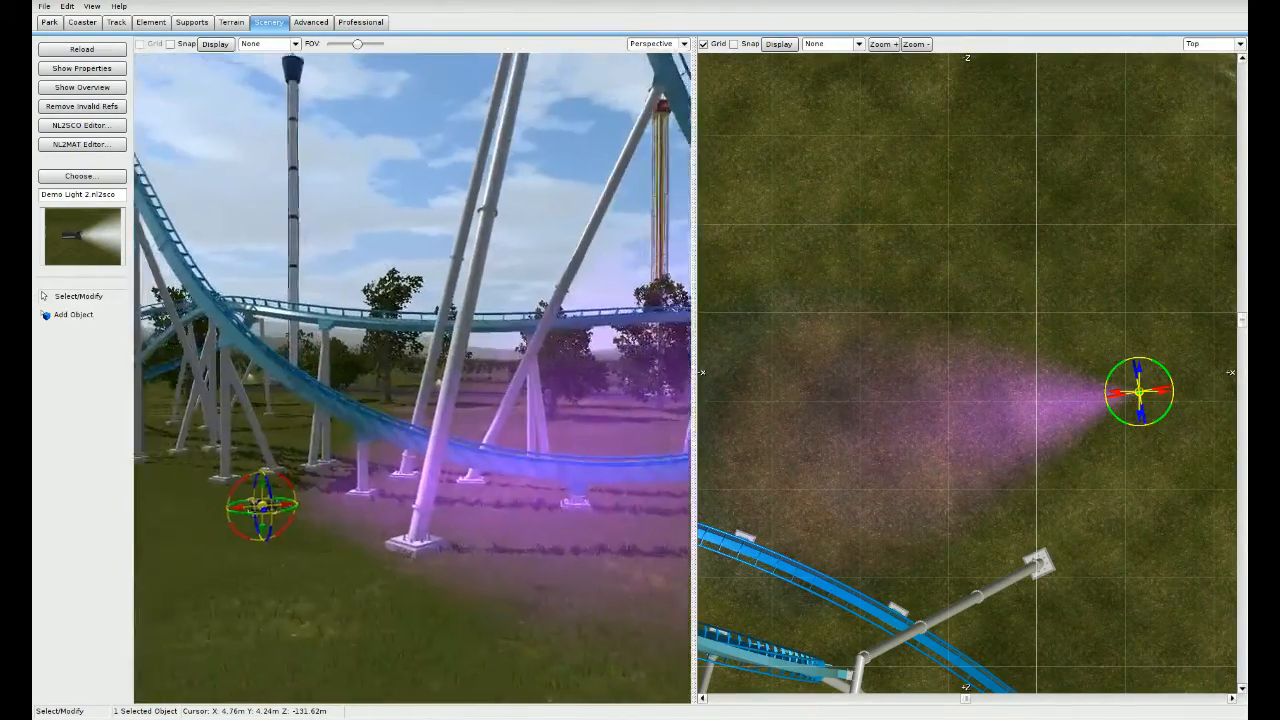
pyautogui.moveTo(477, 357); pyautogui.dragTo(645, 309, button='right')
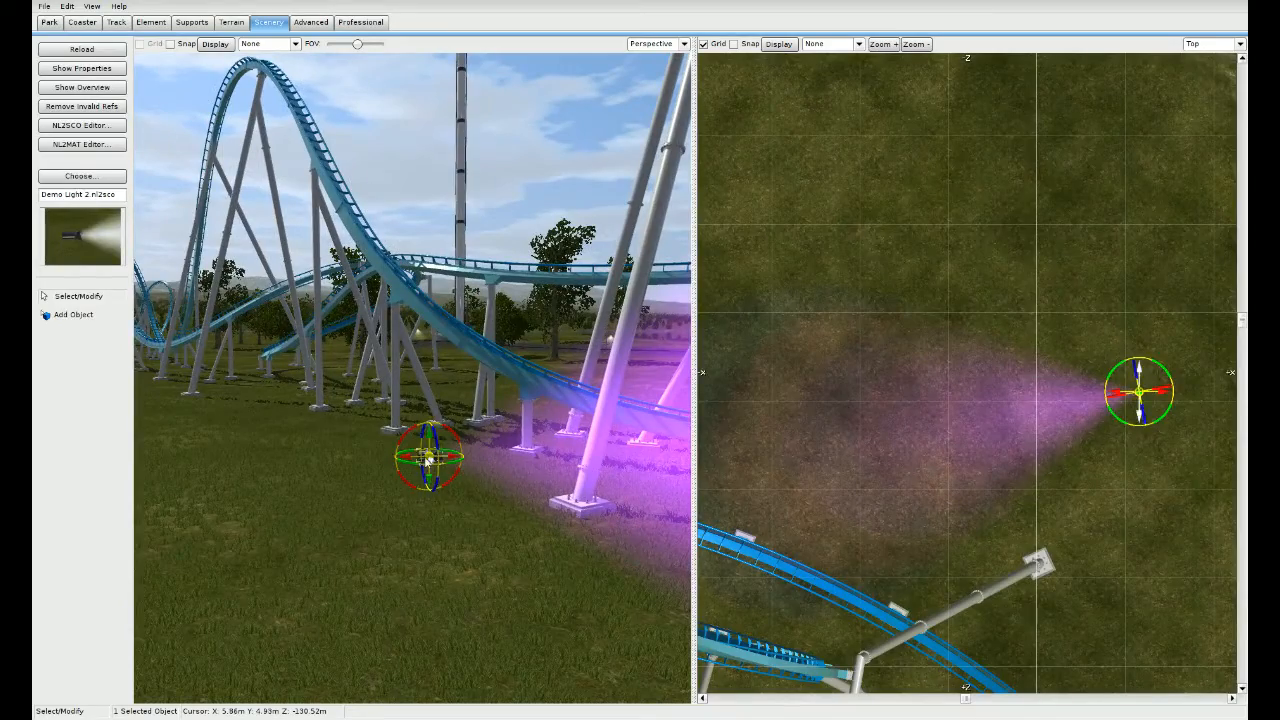
pyautogui.moveTo(453, 437); pyautogui.dragTo(570, 424)
pyautogui.moveTo(557, 426); pyautogui.dragTo(660, 454, button='right')
# Step: Move the light in the top view to about X 18.3 m, Z -121.5 m, beside the tall coaster element
pyautogui.click(991, 482)
pyautogui.scroll(-3, 991, 482)
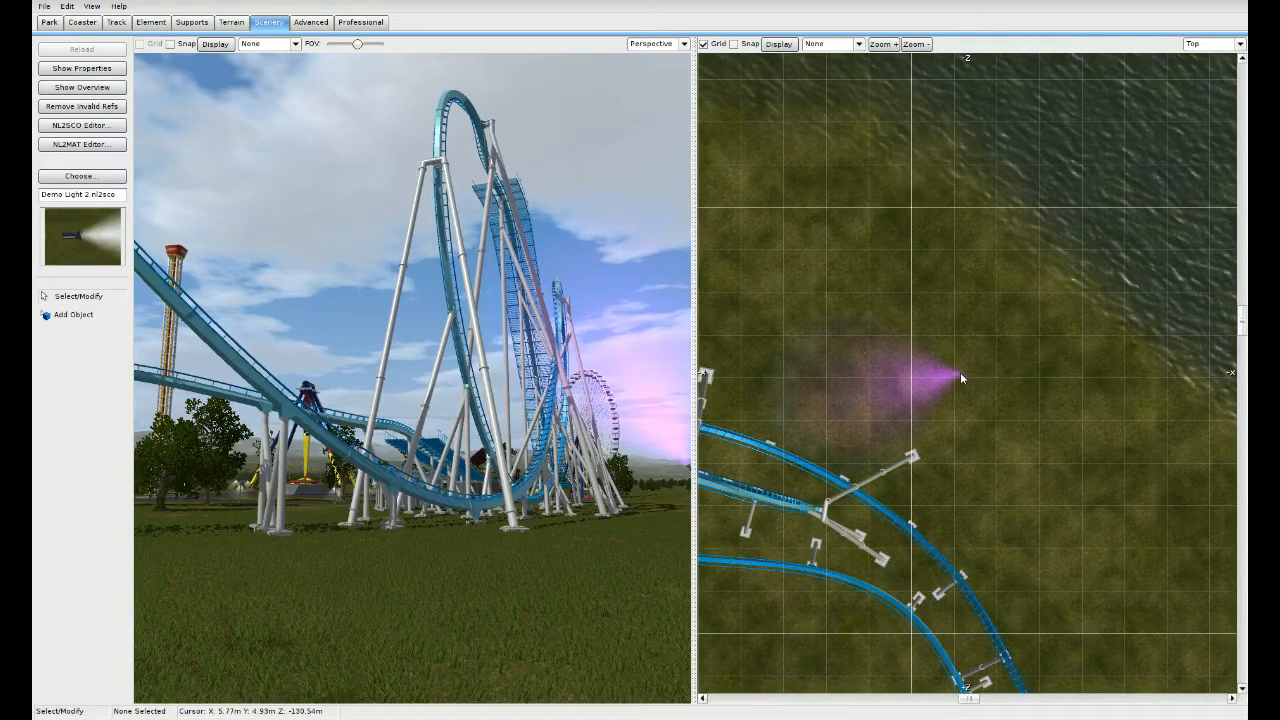
pyautogui.moveTo(960, 377); pyautogui.dragTo(1069, 458)
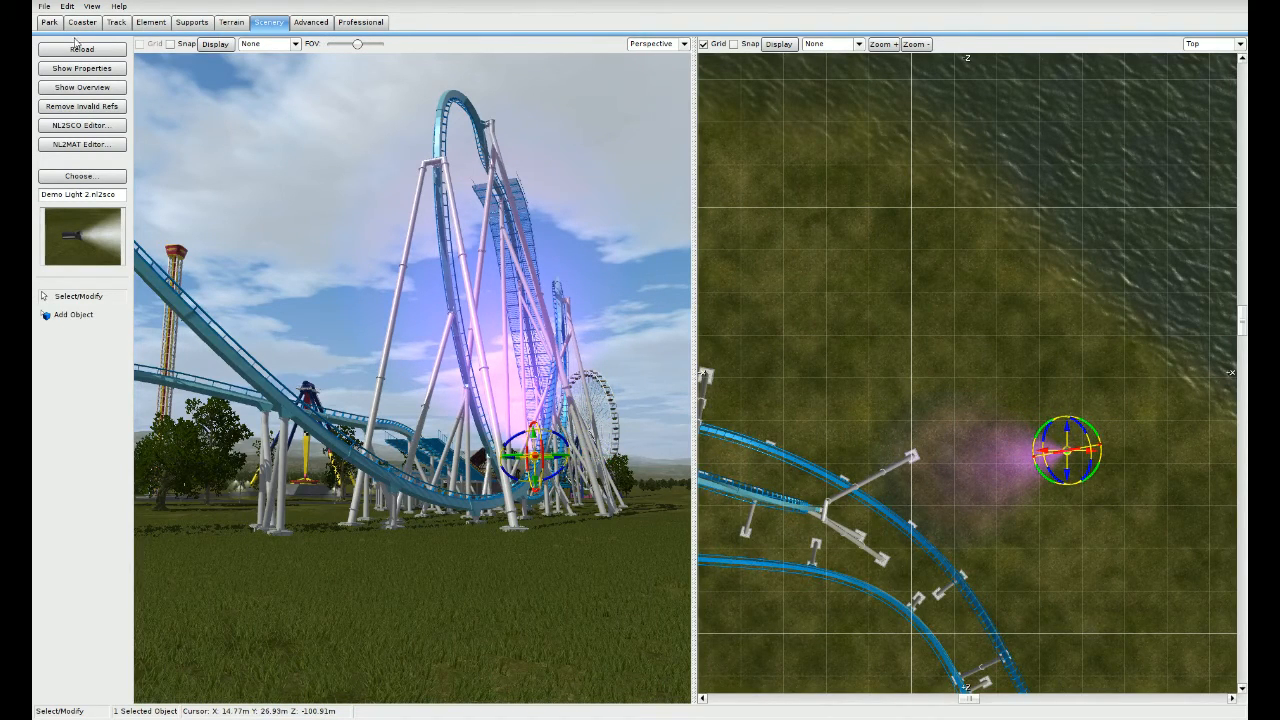
pyautogui.click(44, 6)
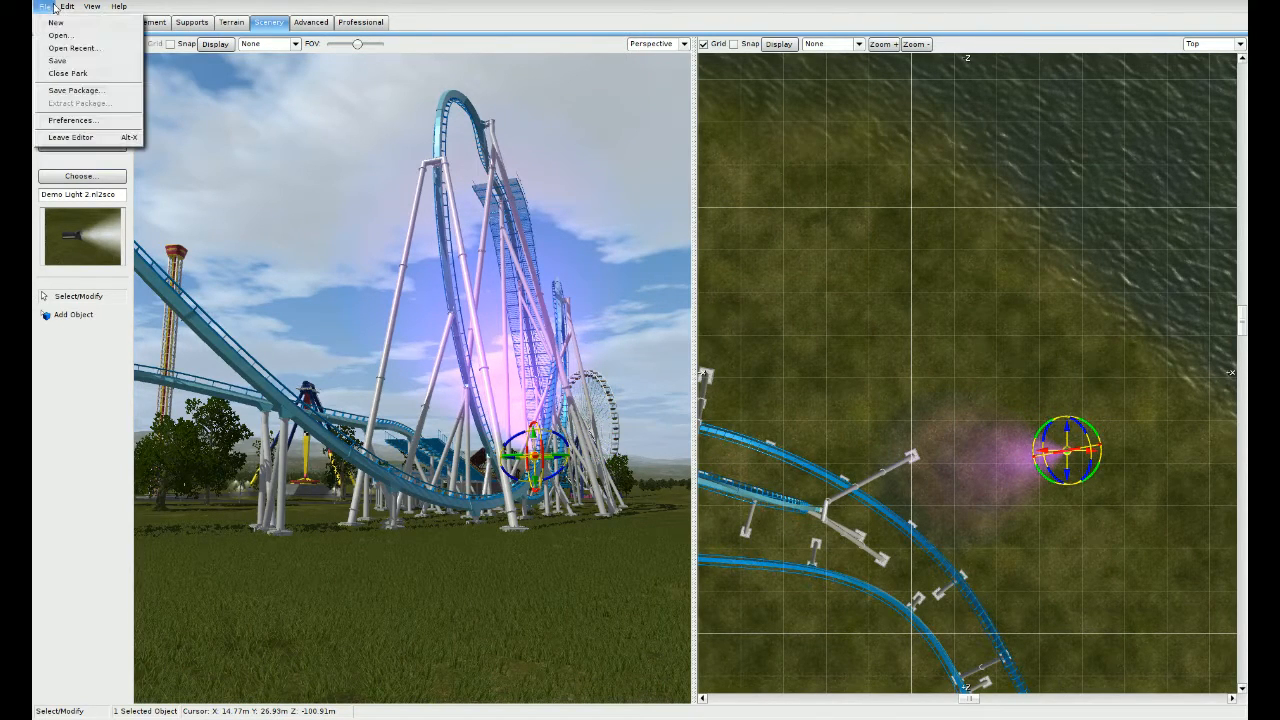
pyautogui.click(72, 119)
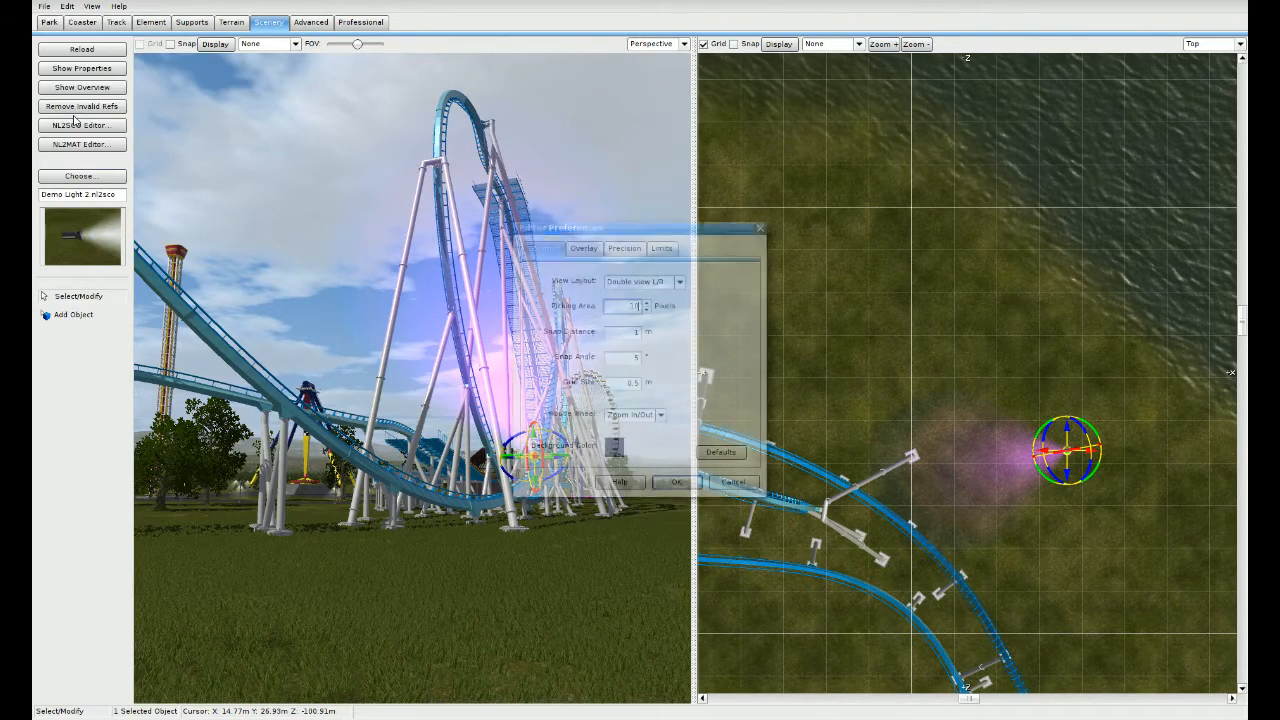
pyautogui.click(760, 230)
# Step: Set the park environment's current time to 22:00 and view the purple beam on the coaster at night
pyautogui.click(49, 22)
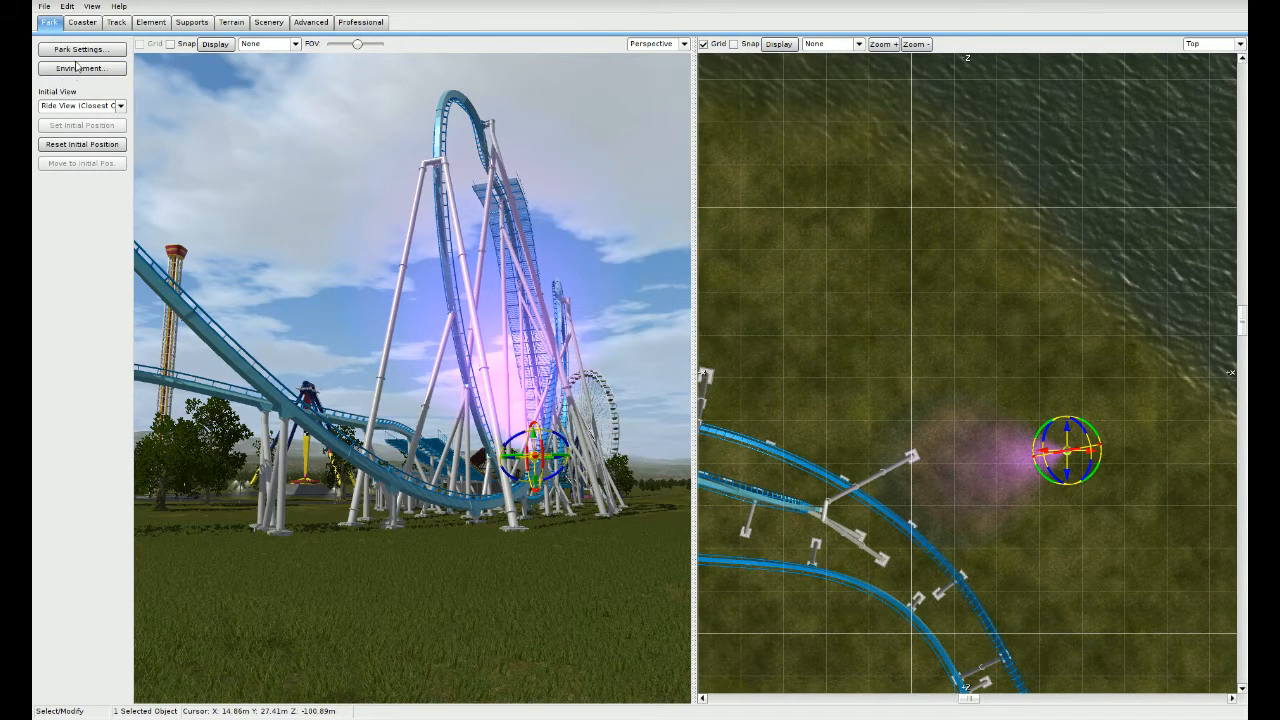
pyautogui.click(79, 68)
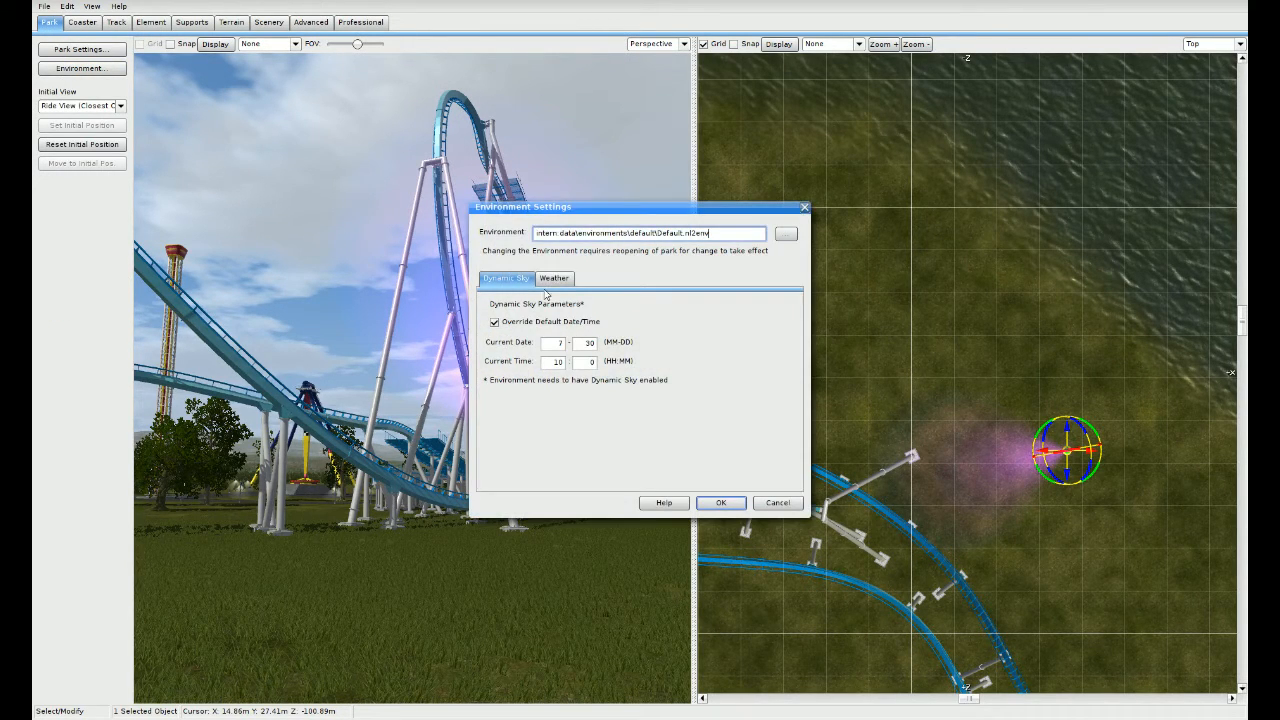
pyautogui.click(551, 367)
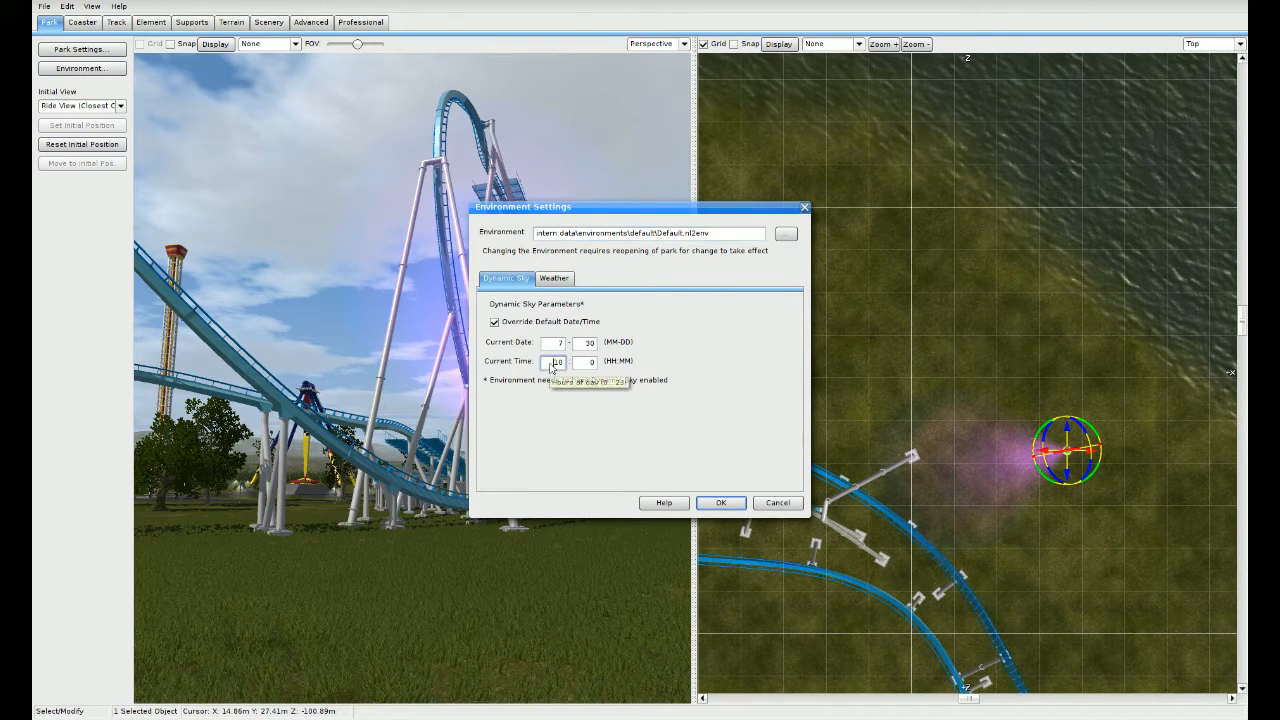
pyautogui.moveTo(551, 367); pyautogui.dragTo(591, 371)
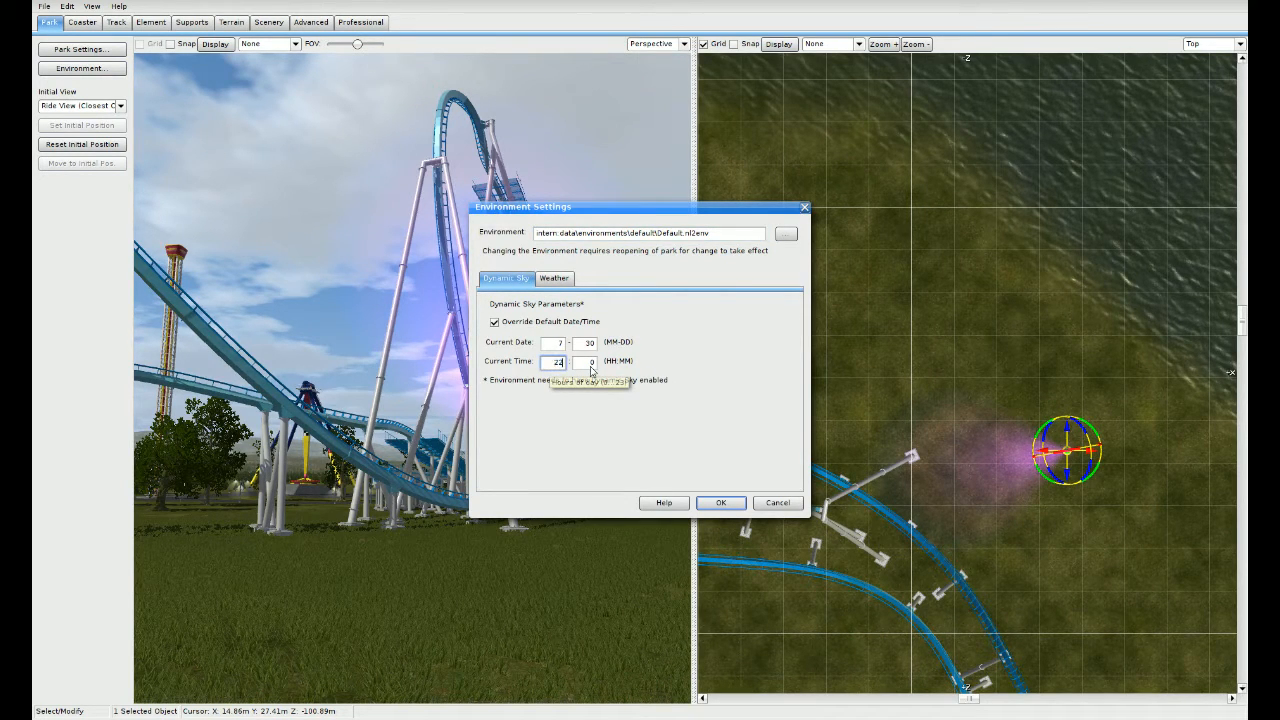
pyautogui.click(724, 503)
pyautogui.moveTo(547, 466); pyautogui.dragTo(500, 484, button='right')
pyautogui.click(992, 387)
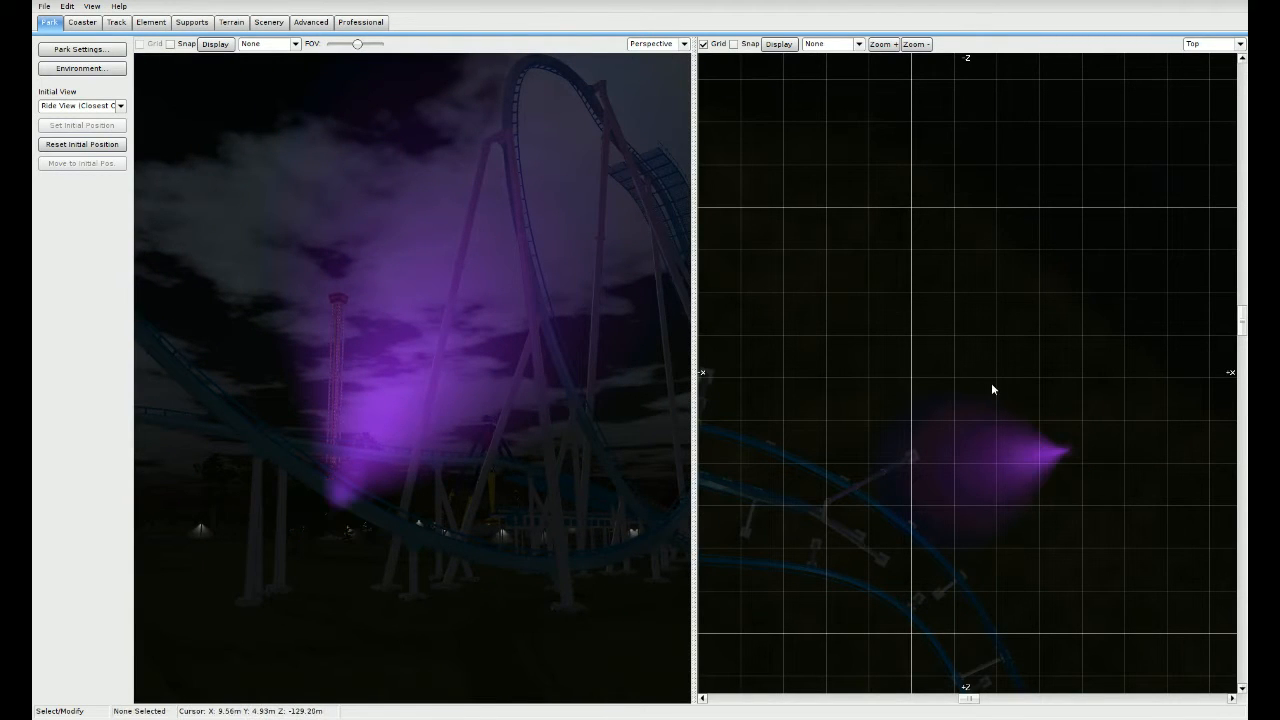
pyautogui.click(1066, 452)
pyautogui.doubleClick(1068, 455)
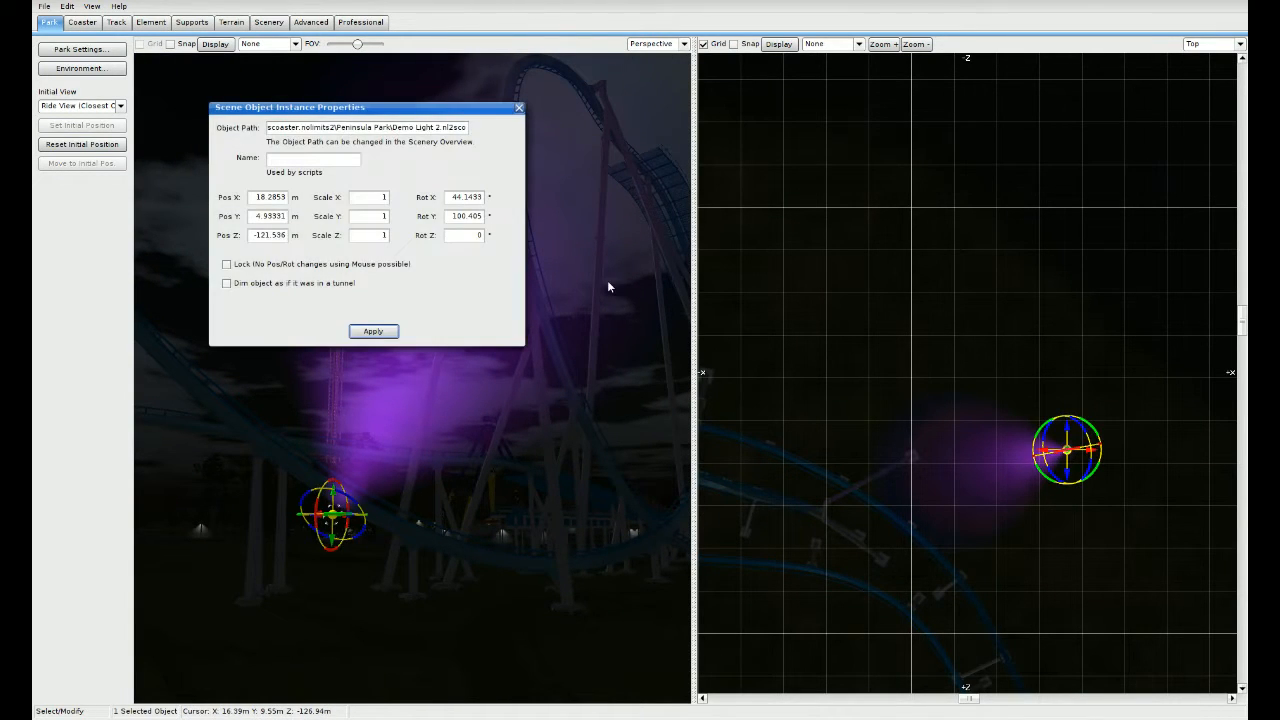
pyautogui.click(526, 107)
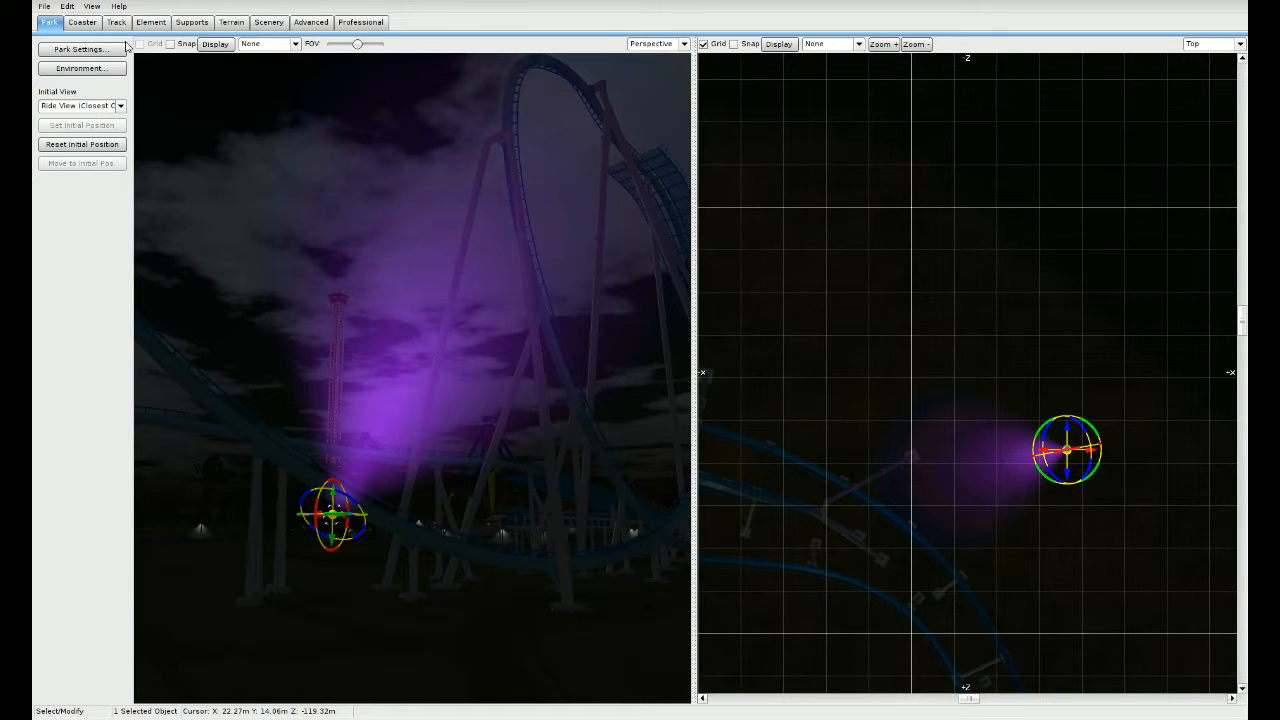
# Step: Open Demo Light 2 in the scene object editor, set its purple spotlight's range to 250 m, save and reload the object
pyautogui.click(272, 23)
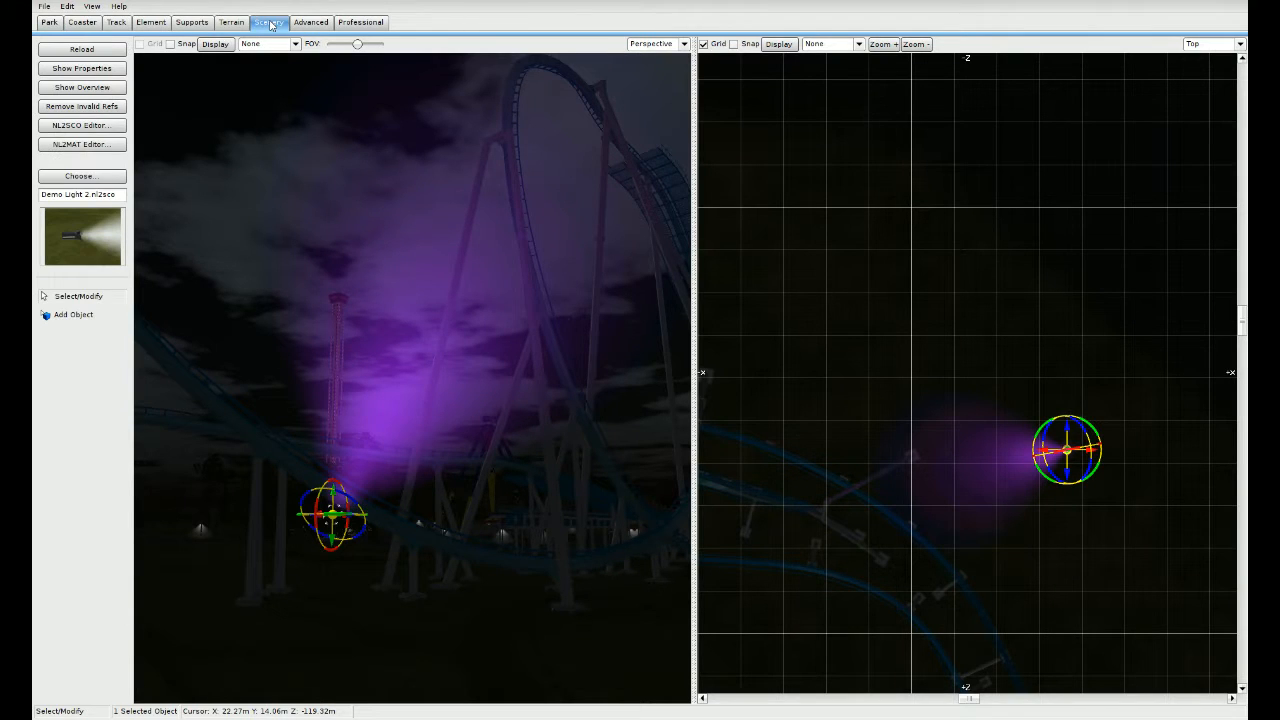
pyautogui.click(88, 127)
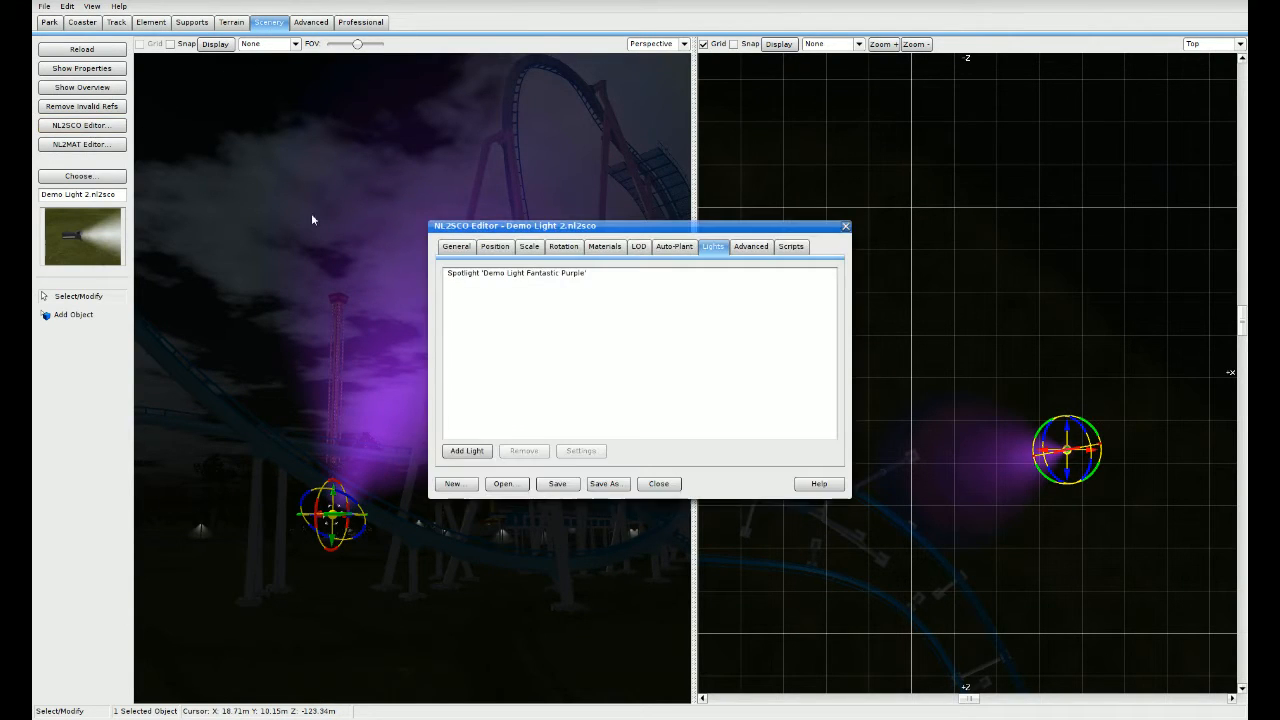
pyautogui.click(531, 276)
pyautogui.click(577, 451)
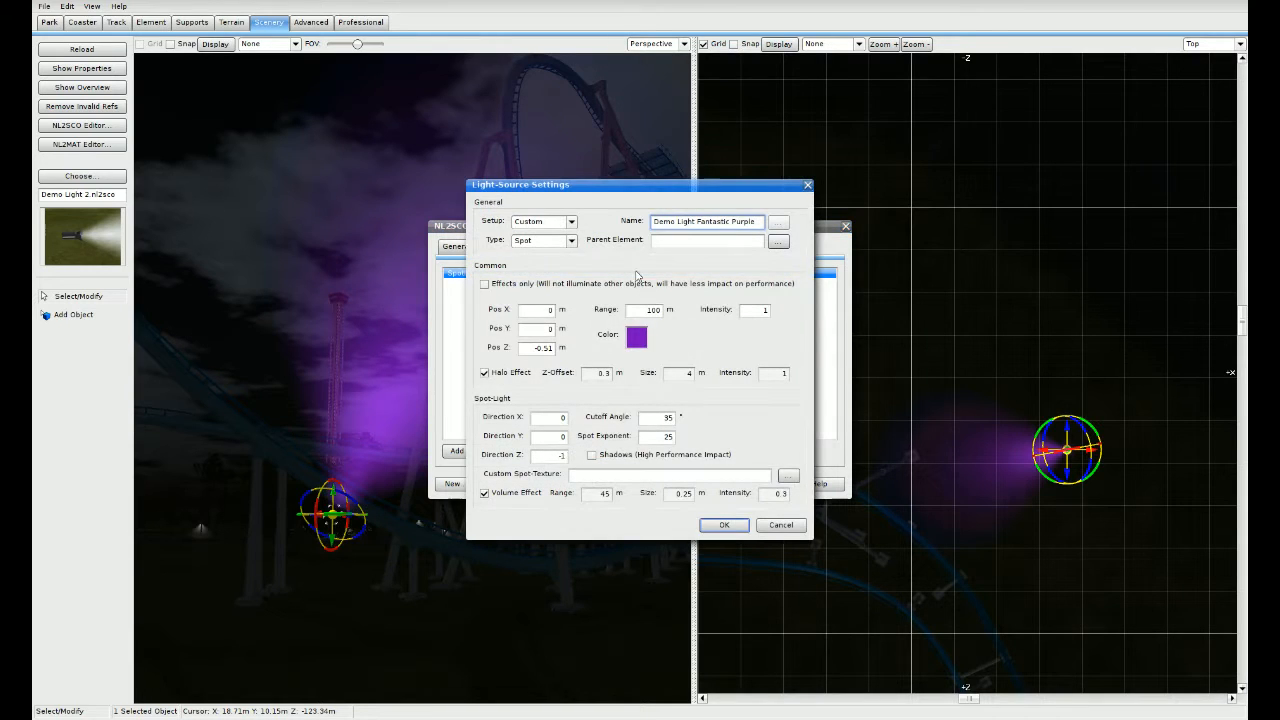
pyautogui.doubleClick(650, 311)
pyautogui.write('250')
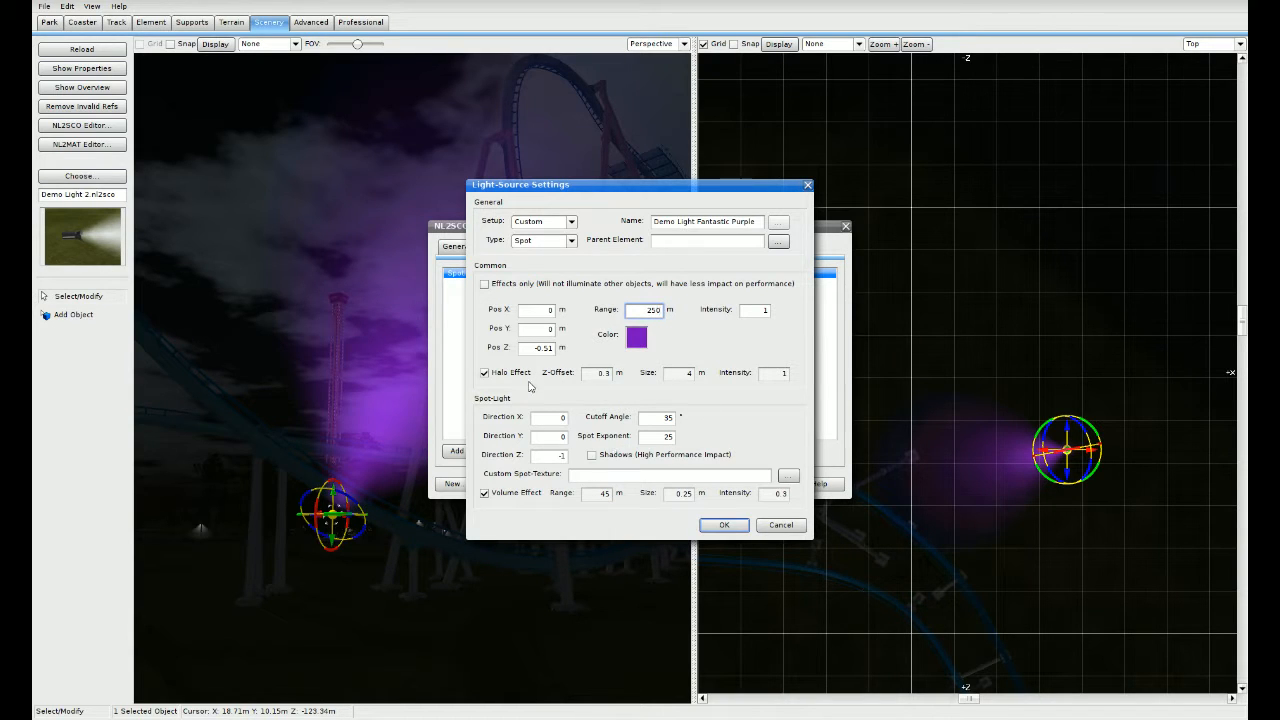
pyautogui.click(725, 525)
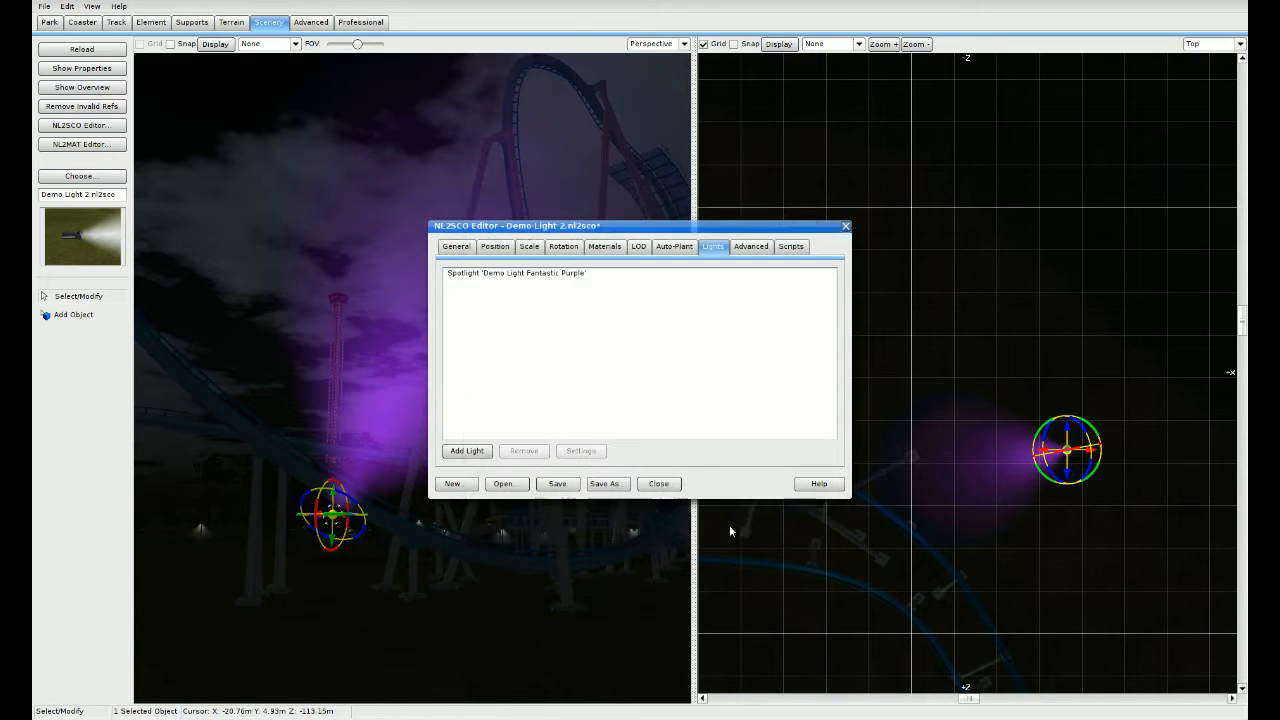
pyautogui.click(557, 483)
pyautogui.click(77, 48)
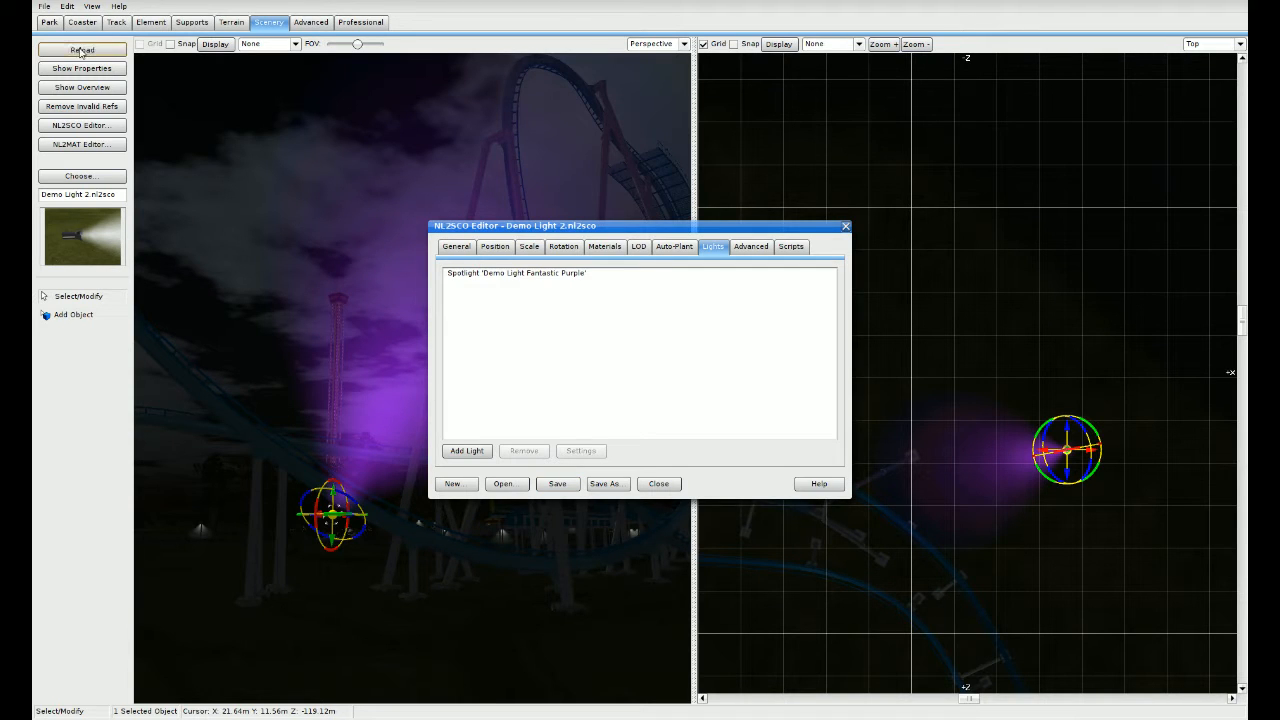
# Step: Move the object editor clear of the perspective view and rotate the light toward the coaster's supports
pyautogui.moveTo(593, 222); pyautogui.dragTo(785, 391)
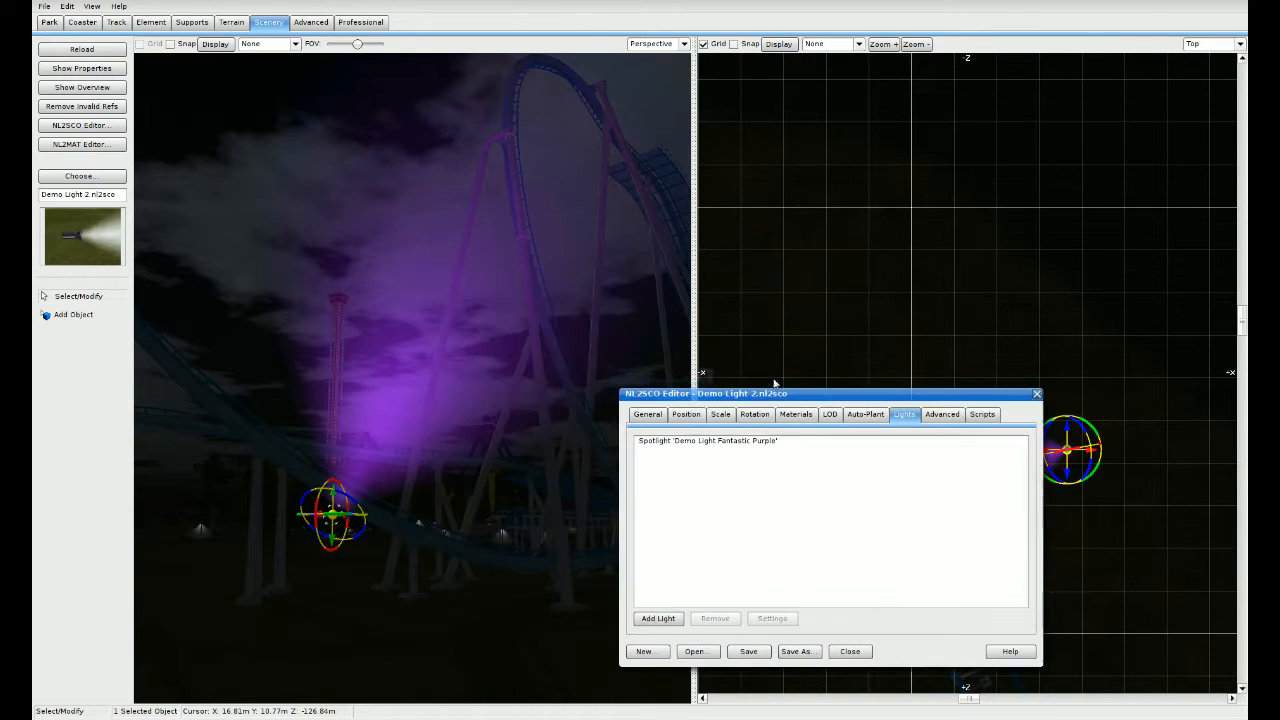
pyautogui.moveTo(412, 380)
pyautogui.mouseDown(button='right')
pyautogui.moveTo(530, 432)
pyautogui.moveTo(460, 440)
pyautogui.moveTo(473, 430)
pyautogui.moveTo(435, 378)
pyautogui.mouseUp(button='right')
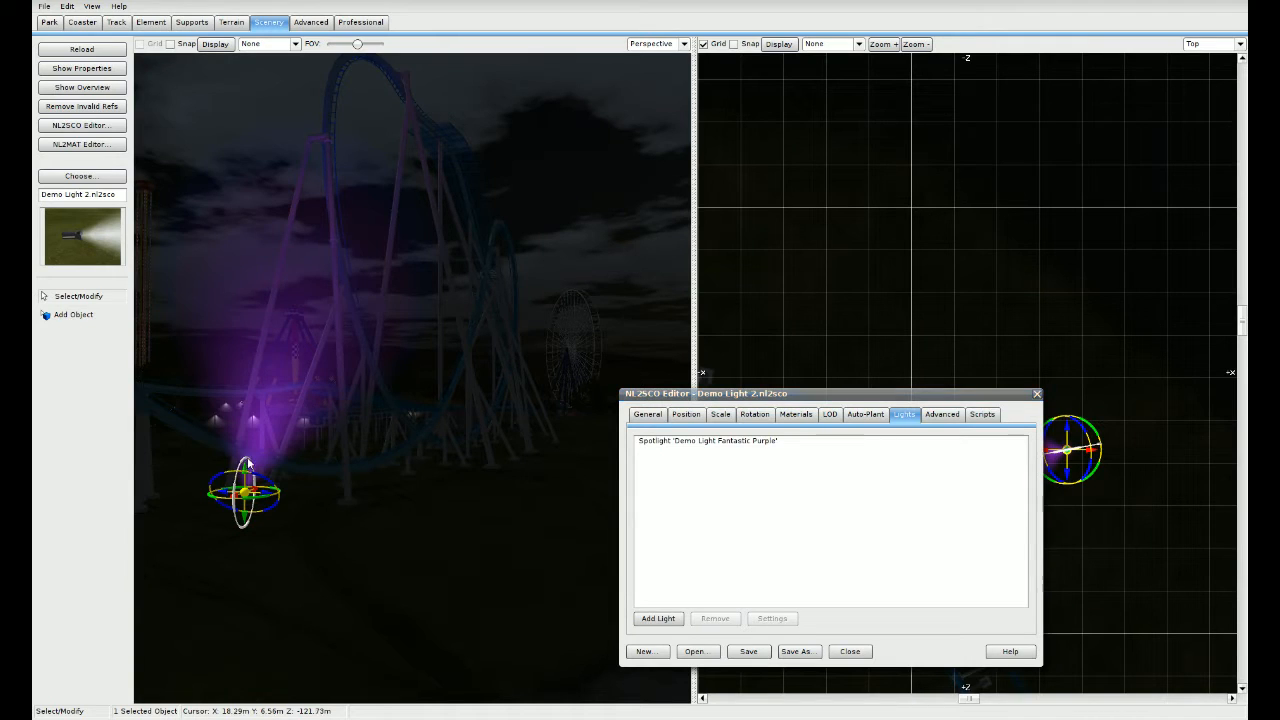
pyautogui.moveTo(280, 467); pyautogui.dragTo(198, 500)
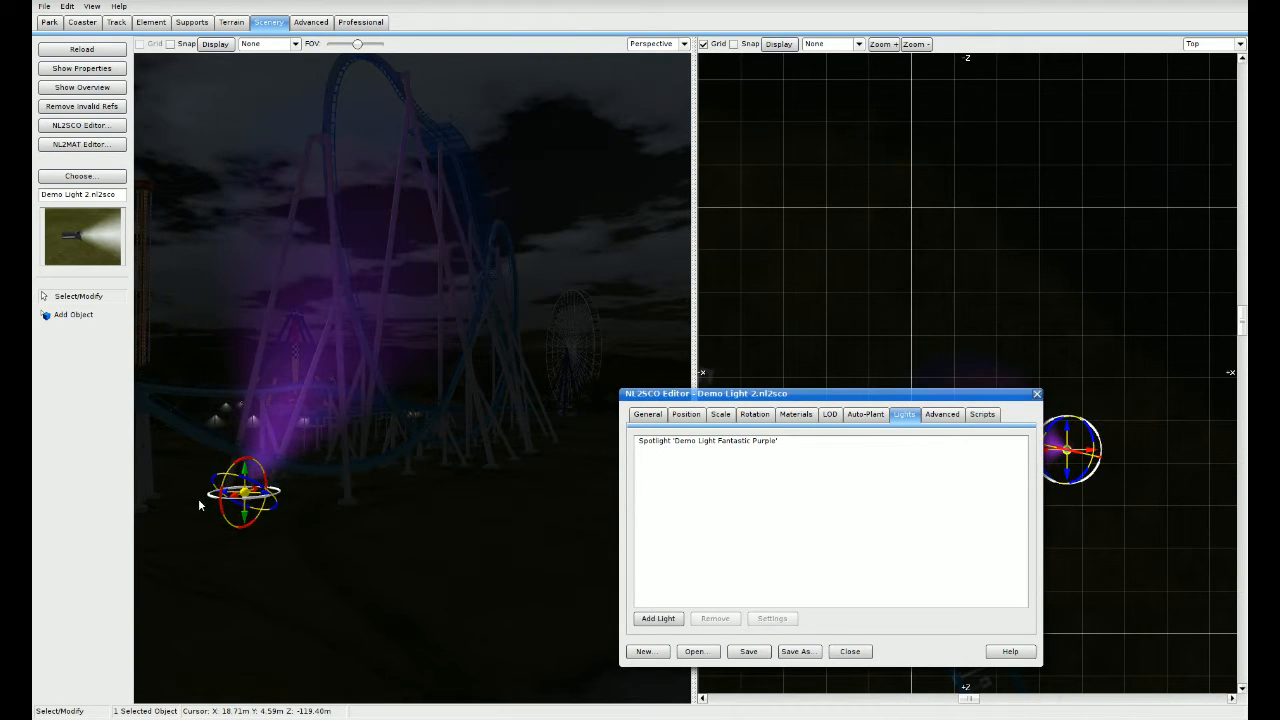
pyautogui.moveTo(355, 458)
pyautogui.mouseDown(button='right')
pyautogui.moveTo(415, 460)
pyautogui.moveTo(300, 460)
pyautogui.moveTo(350, 480)
pyautogui.mouseUp(button='right')
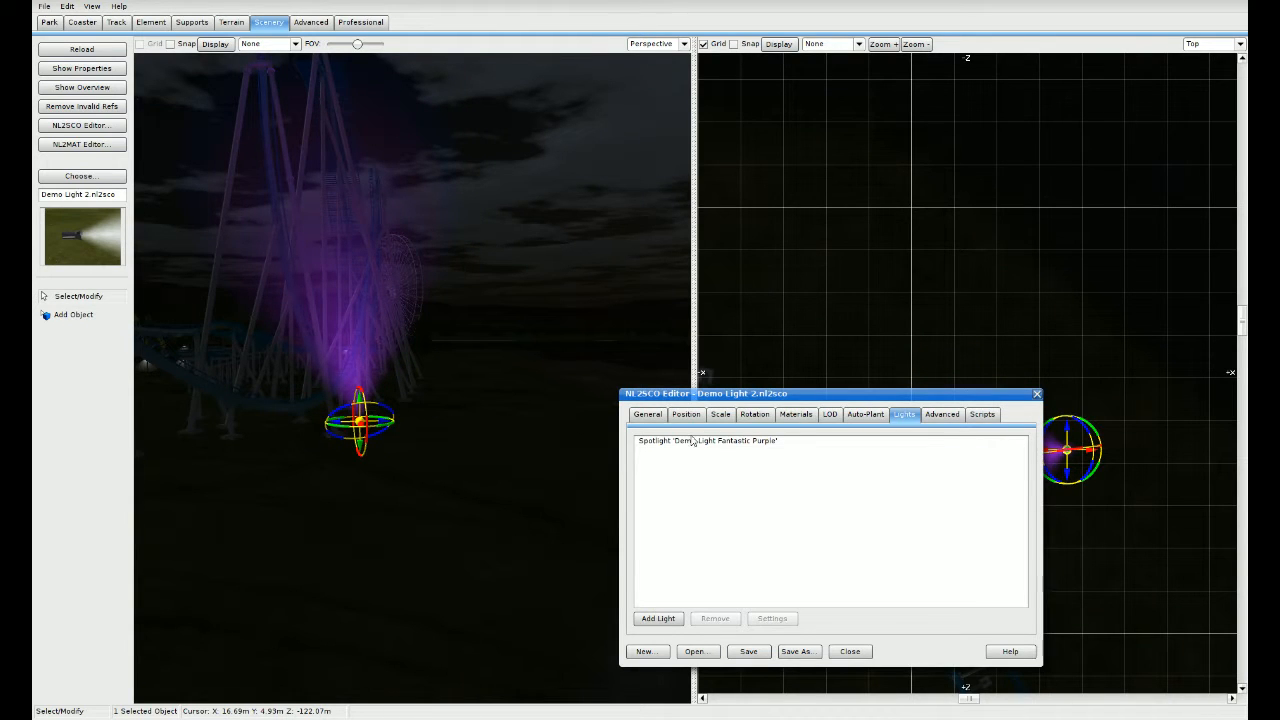
# Step: Set the range of the spotlight 'Demo Light Fantastic Purple' to 400 m
pyautogui.click(692, 441)
pyautogui.click(772, 618)
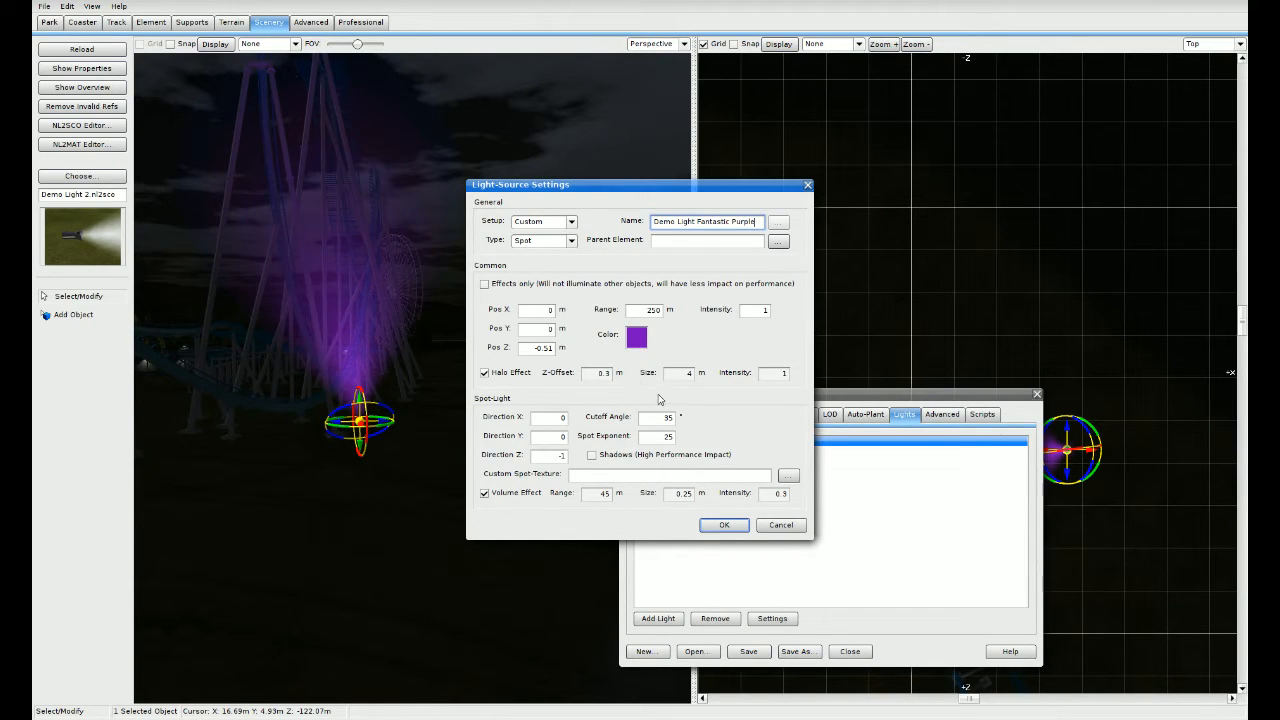
pyautogui.doubleClick(646, 312)
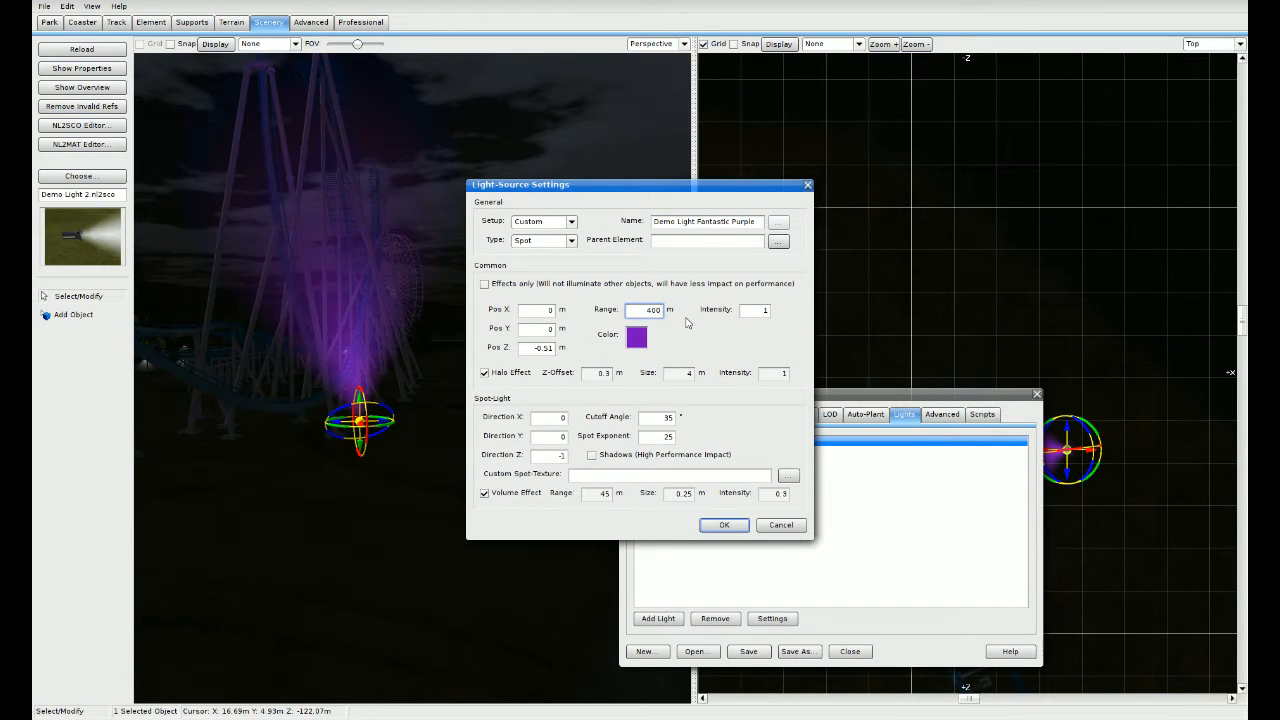
pyautogui.press('Tab')
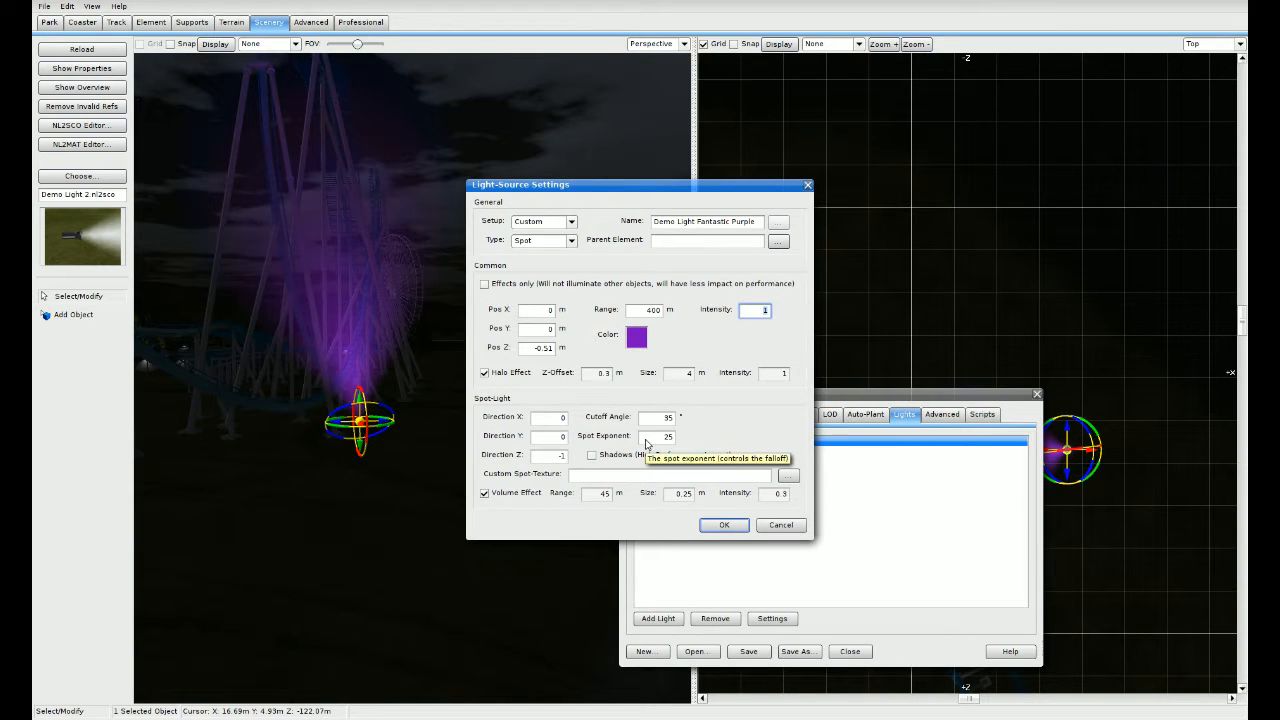
pyautogui.click(724, 525)
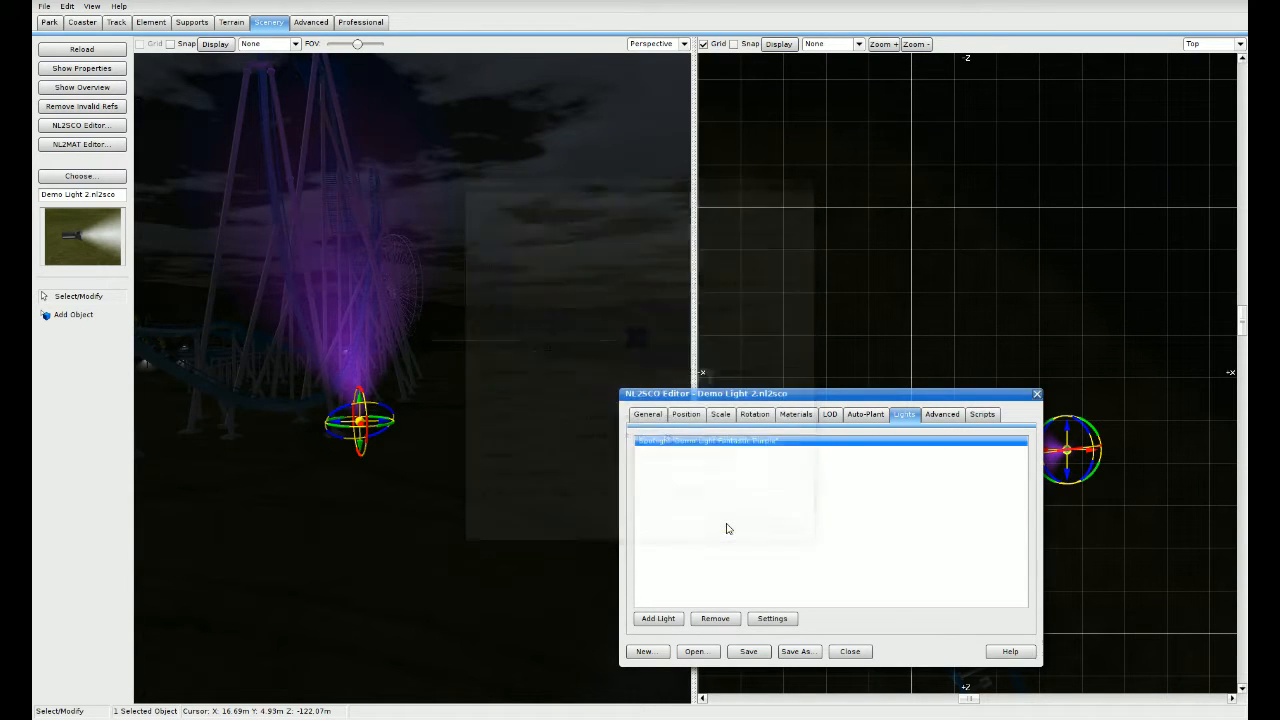
# Step: Adjust the light's tilt and heading in the perspective view so the purple beam aims at the coaster's supports
pyautogui.moveTo(363, 424); pyautogui.dragTo(374, 451, button='right')
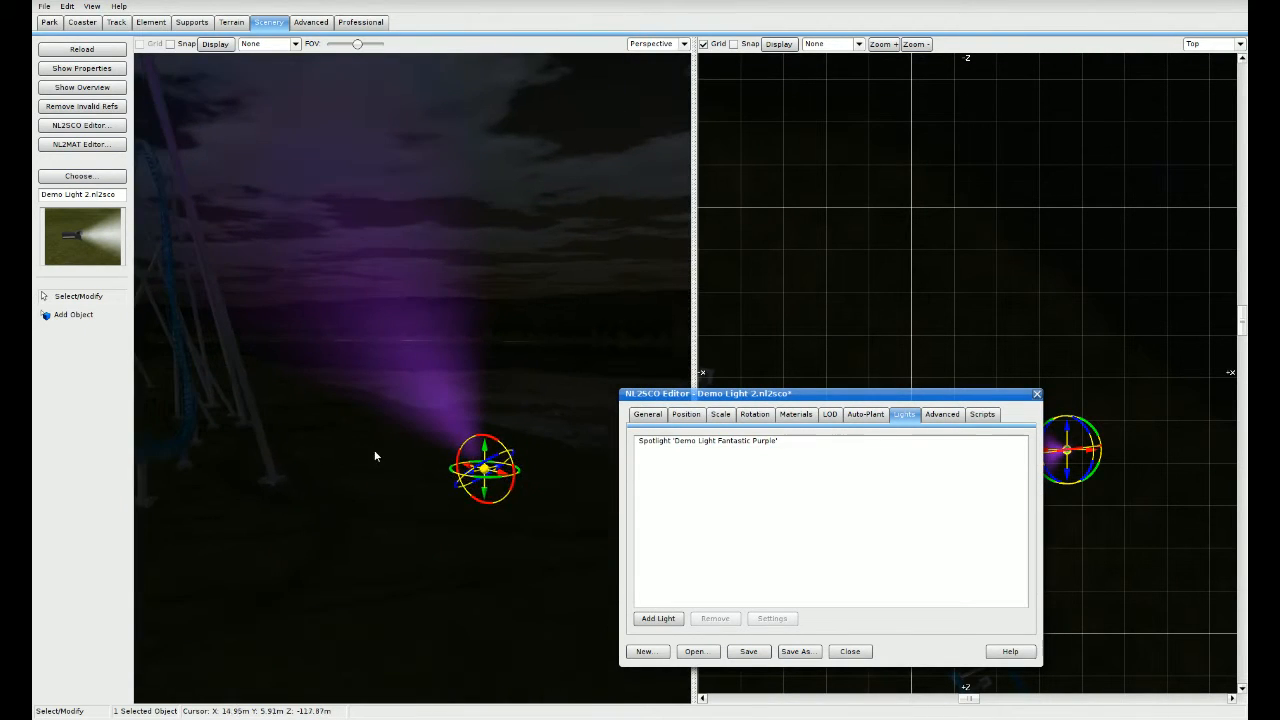
pyautogui.moveTo(486, 442); pyautogui.dragTo(422, 445)
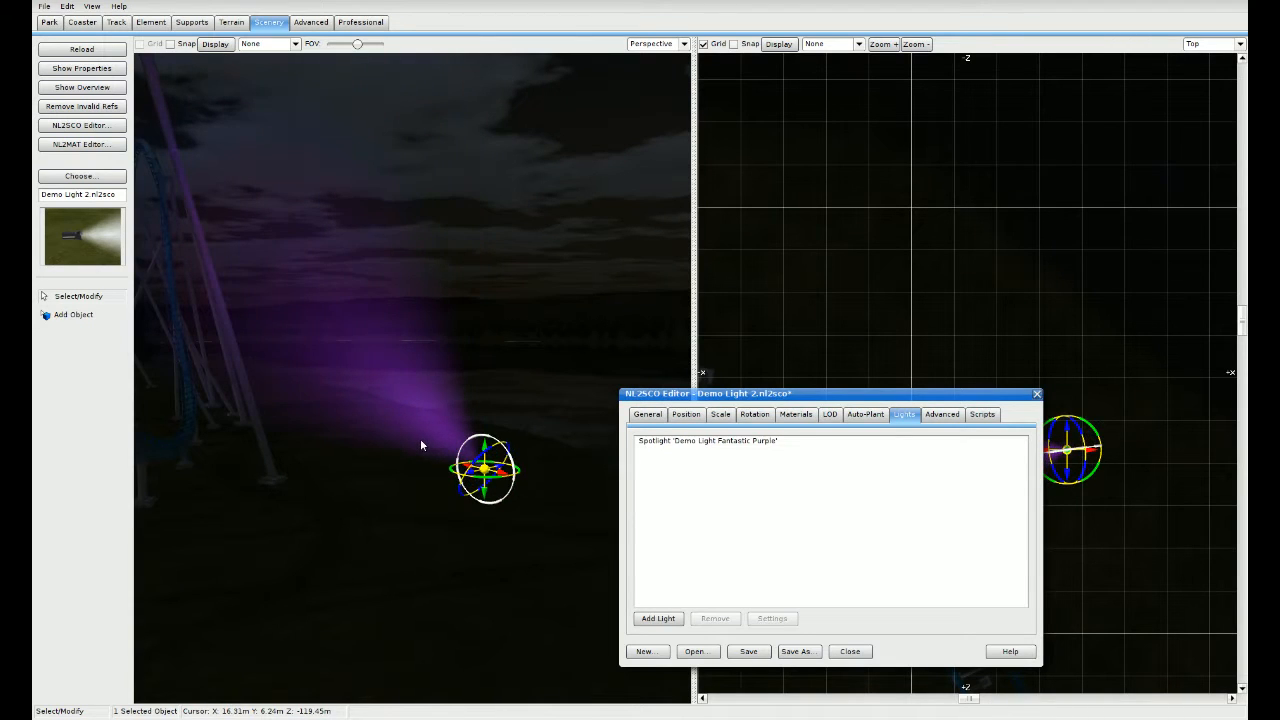
pyautogui.moveTo(422, 445); pyautogui.dragTo(320, 463, button='right')
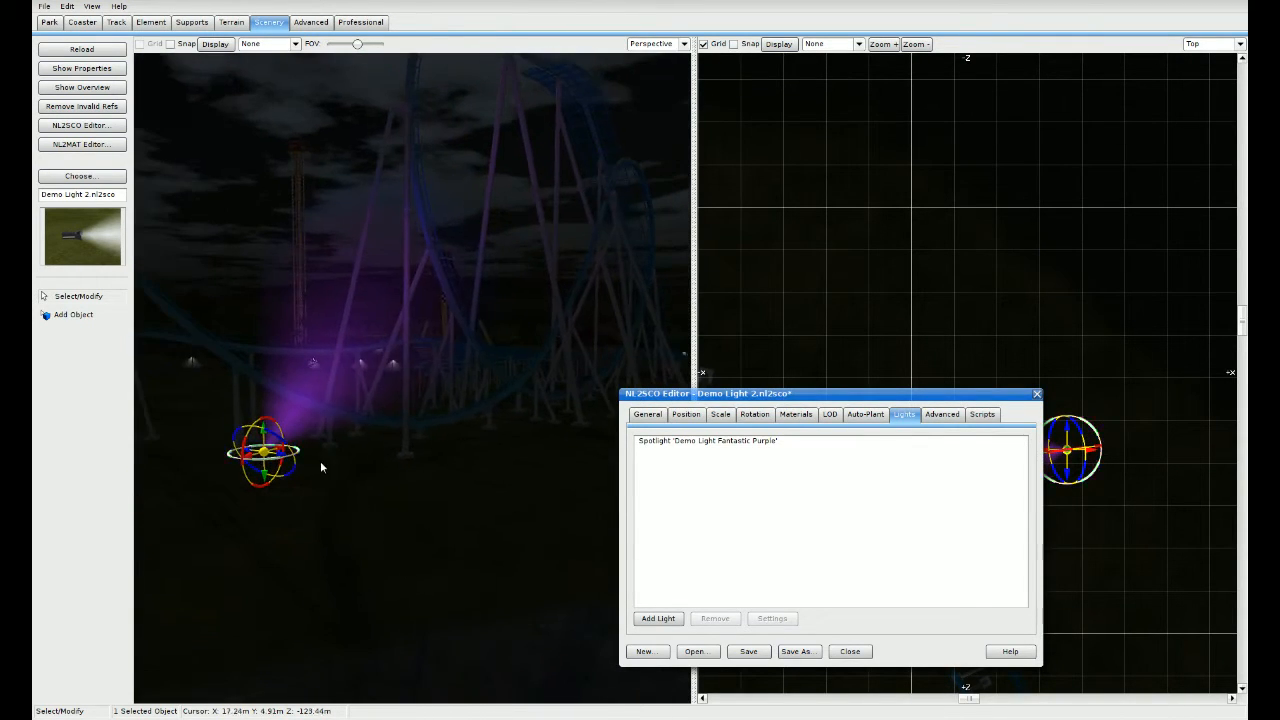
pyautogui.moveTo(280, 425); pyautogui.dragTo(296, 430)
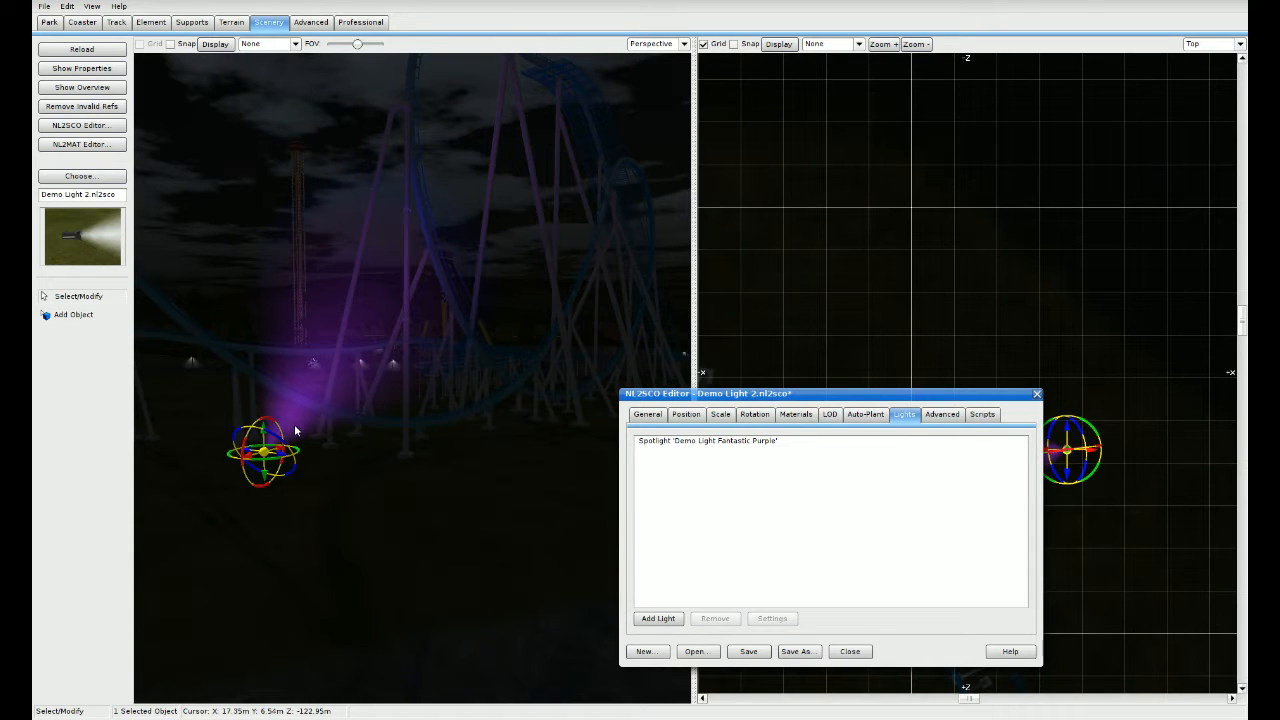
# Step: Close the scene object editor, saving the changes to Demo Light 2
pyautogui.click(1044, 399)
pyautogui.click(1036, 395)
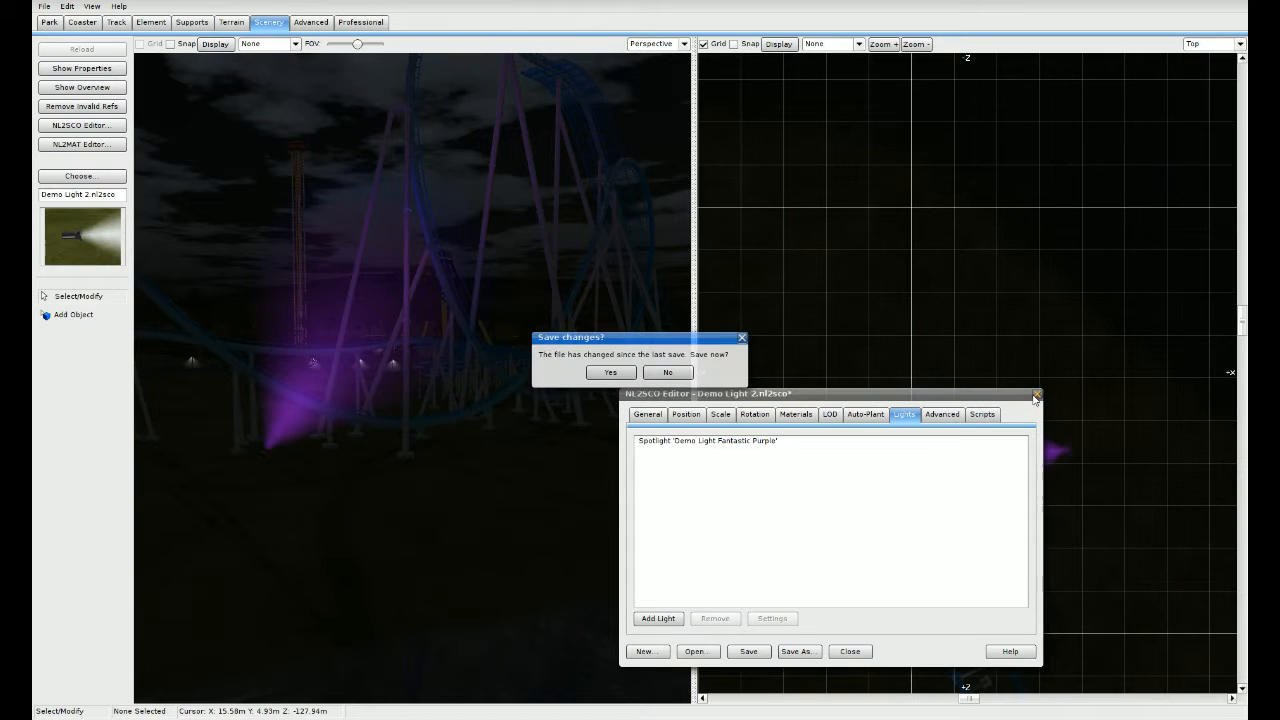
pyautogui.click(605, 372)
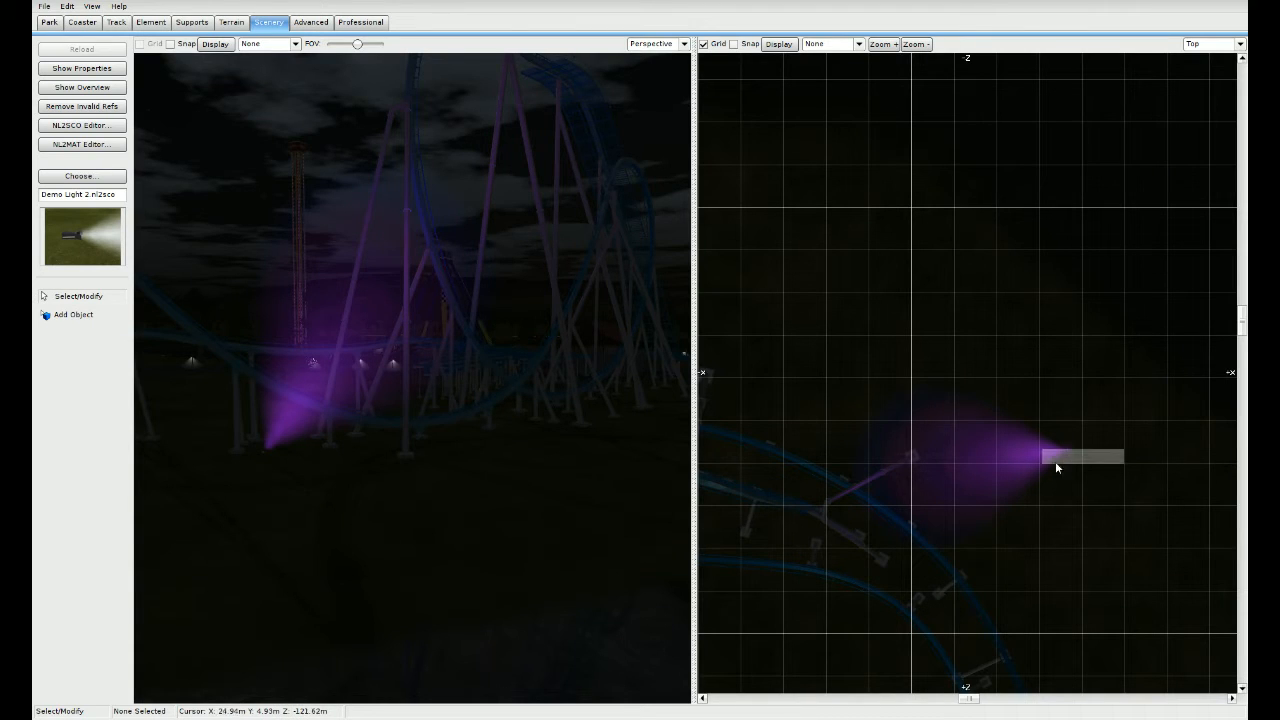
# Step: Reselect the light and choose Demo Light 2 from the Park Base as the scene object
pyautogui.click(1066, 449)
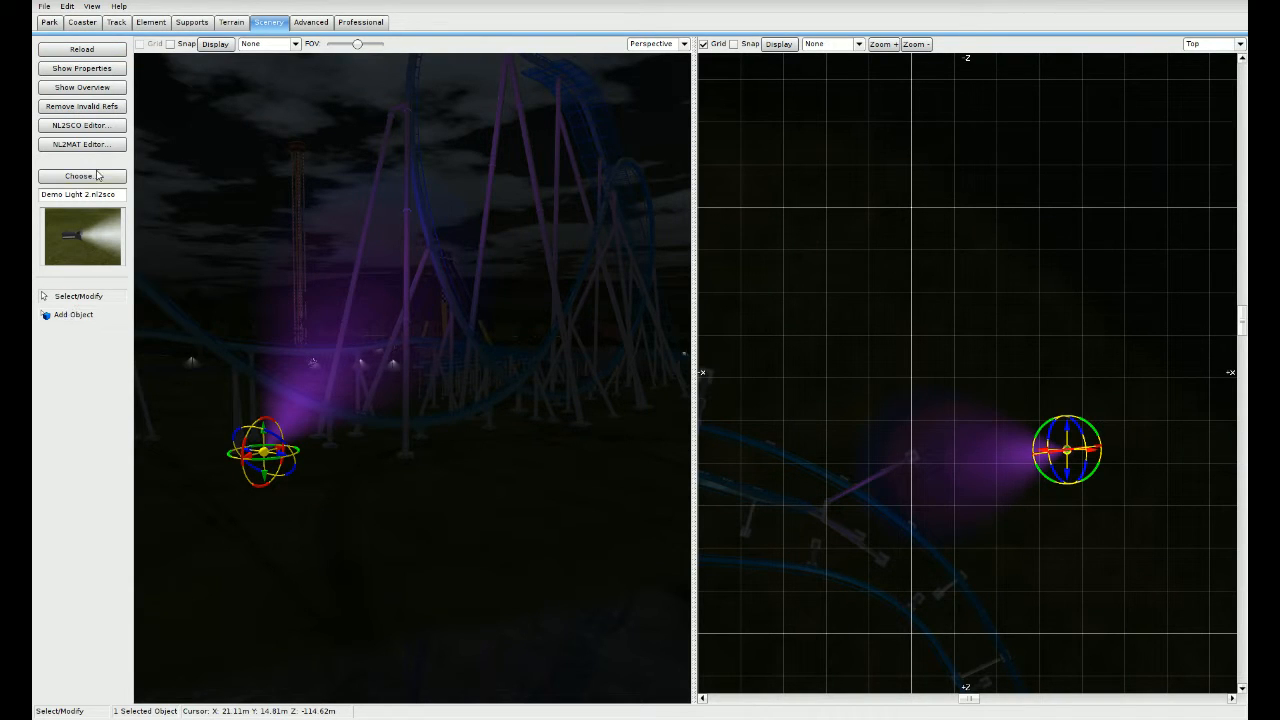
pyautogui.click(99, 178)
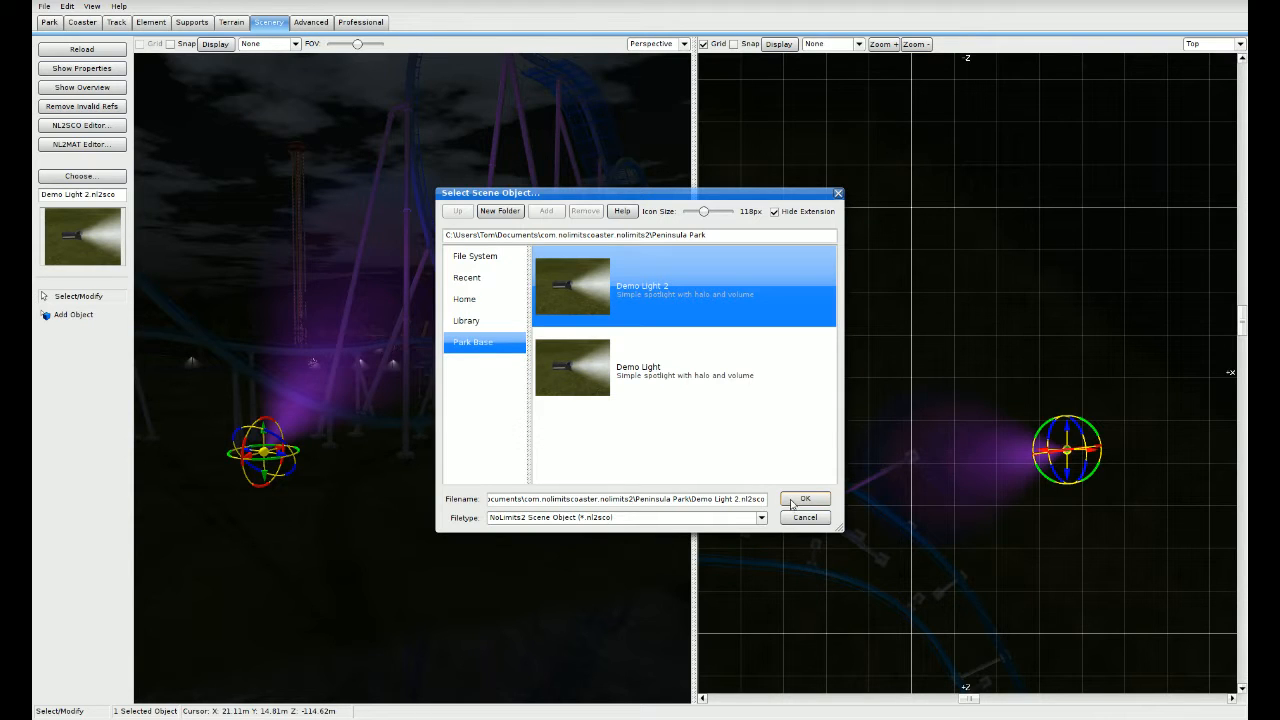
pyautogui.click(803, 499)
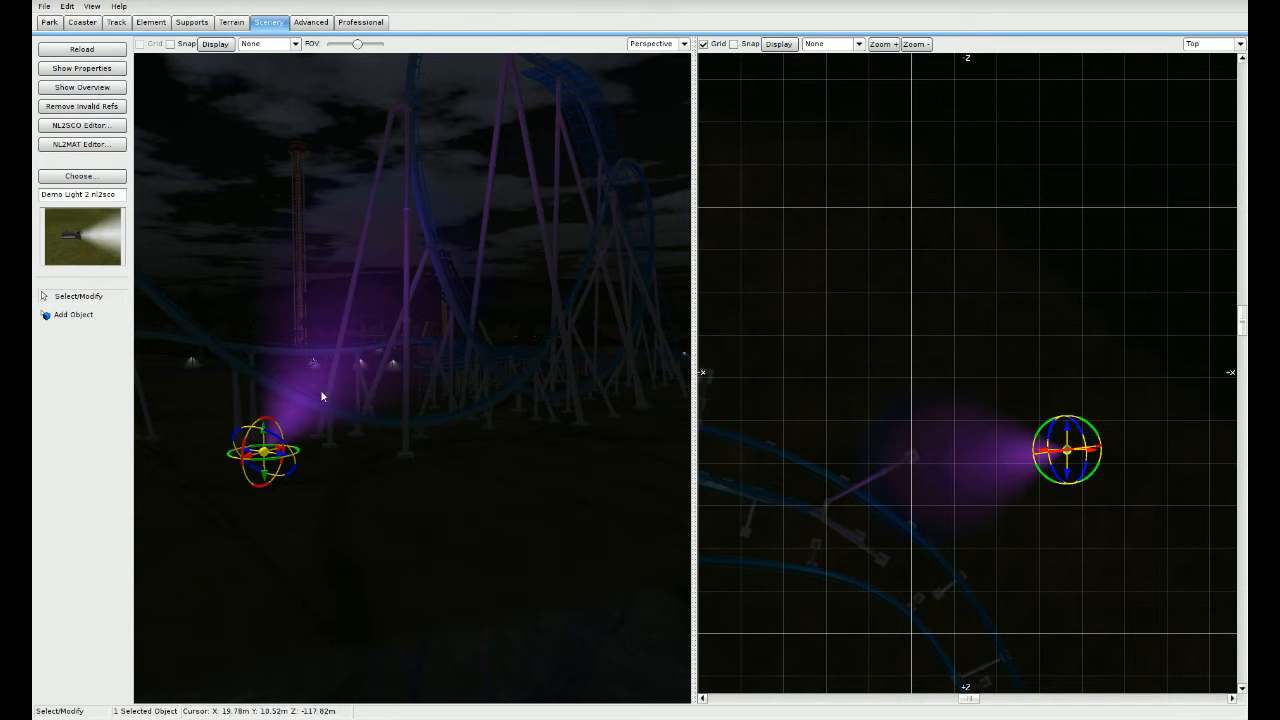
# Step: Place six more Demo Light 2 spotlights in the top view, spaced along the outer side of the coaster track
pyautogui.click(75, 316)
pyautogui.scroll(-5, 797, 294)
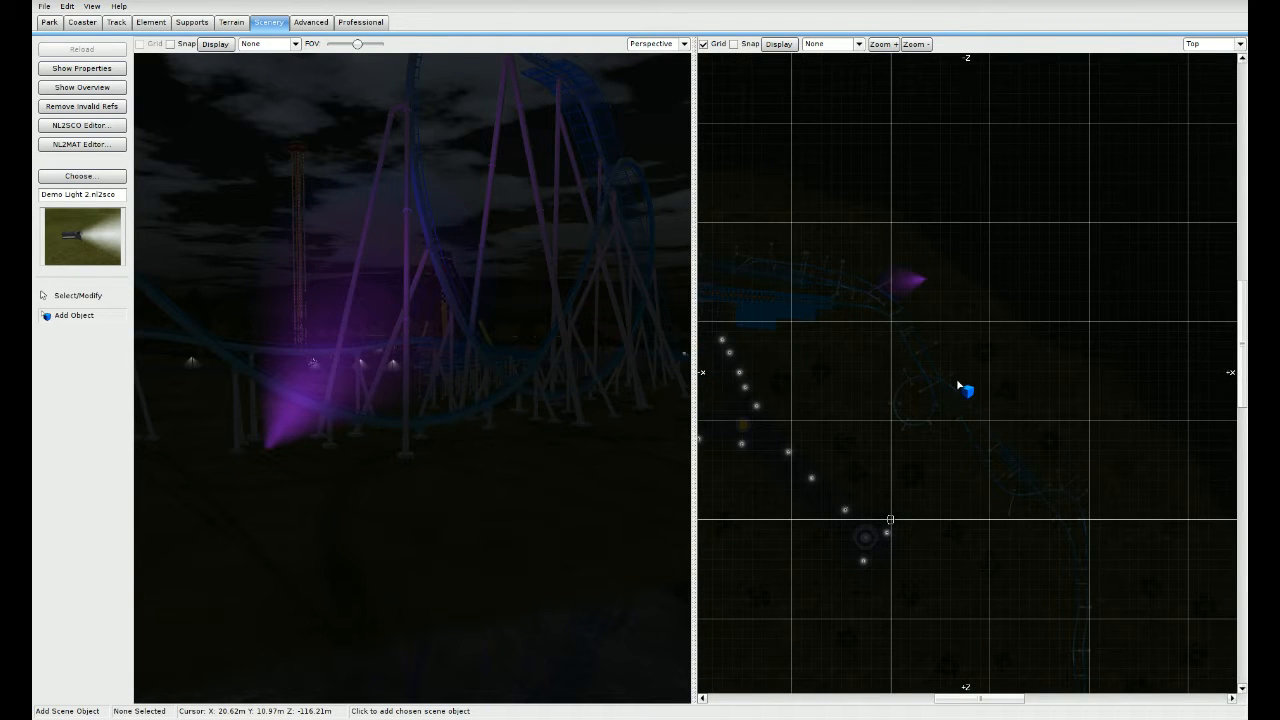
pyautogui.click(980, 374)
pyautogui.moveTo(984, 376); pyautogui.dragTo(933, 332, button='right')
pyautogui.click(943, 349)
pyautogui.moveTo(1040, 466); pyautogui.dragTo(995, 402, button='right')
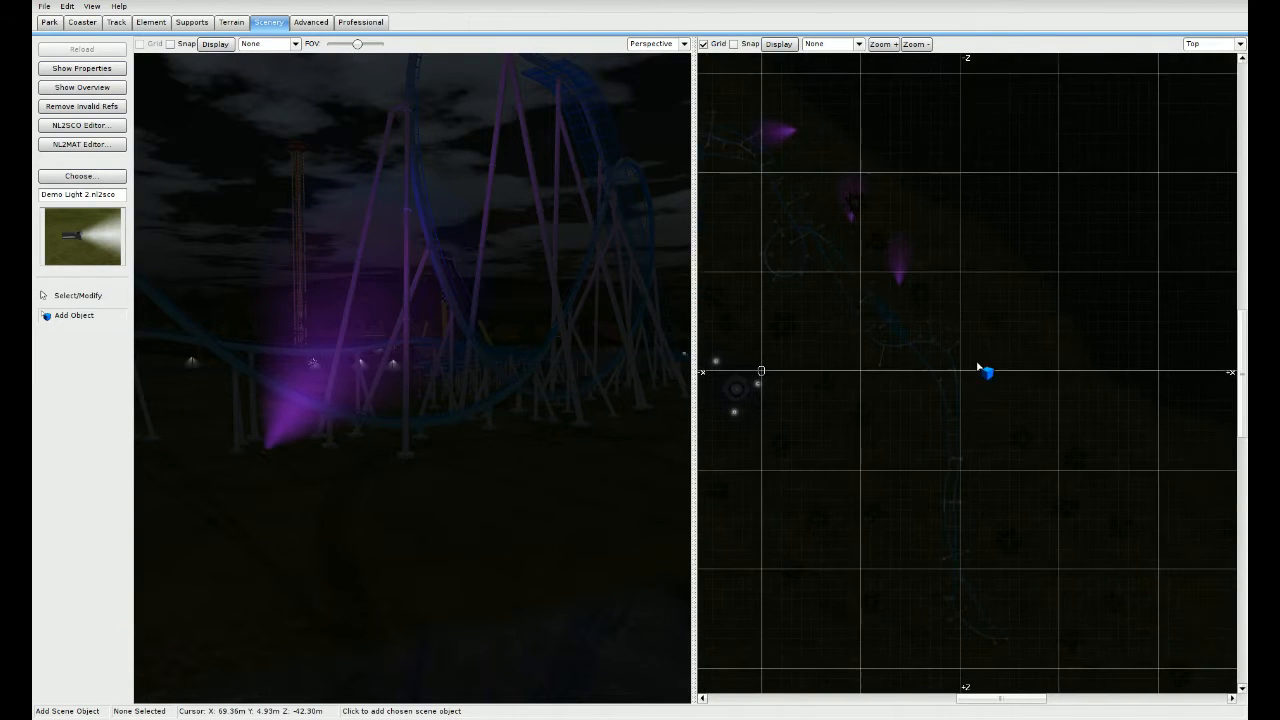
pyautogui.click(977, 360)
pyautogui.moveTo(990, 462); pyautogui.dragTo(966, 391, button='right')
pyautogui.click(967, 367)
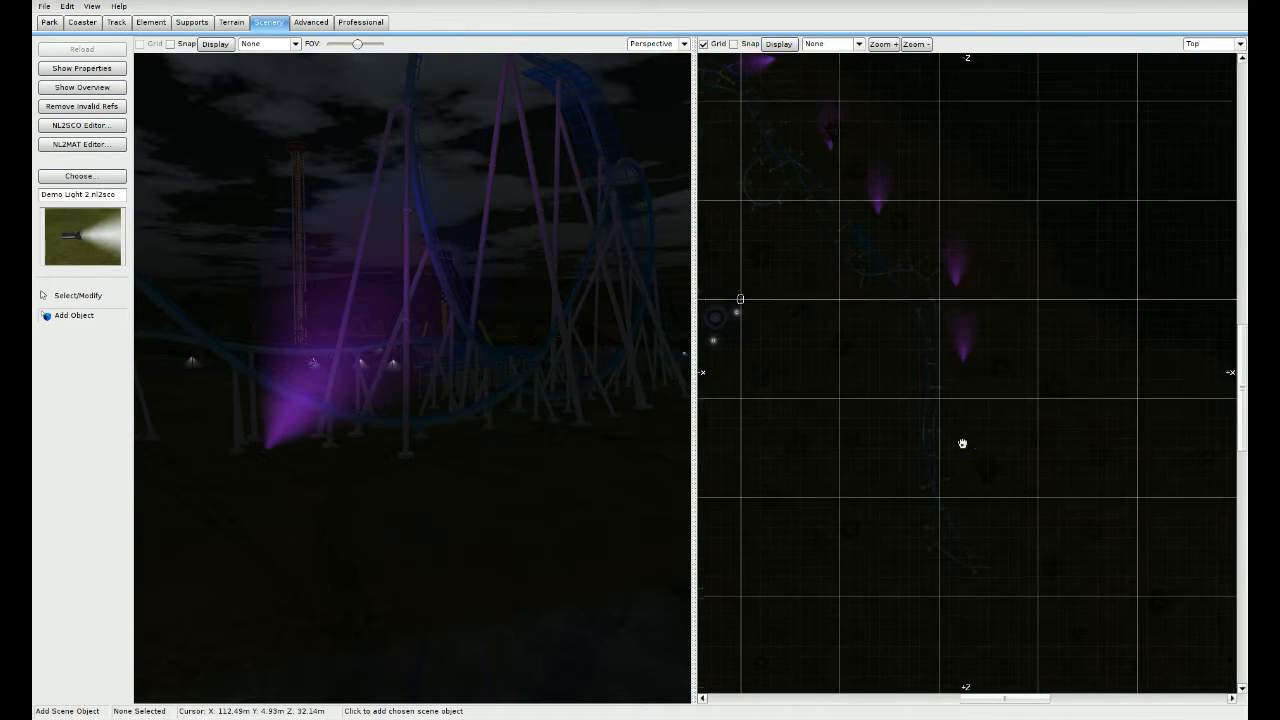
pyautogui.moveTo(963, 443); pyautogui.dragTo(940, 386, button='right')
pyautogui.click(940, 386)
pyautogui.moveTo(968, 489); pyautogui.dragTo(936, 423, button='right')
pyautogui.click(935, 422)
# Step: Place another Demo Light 2 spotlight in the top view beside the coaster's station and curved end, and finish adding objects
pyautogui.moveTo(888, 270); pyautogui.dragTo(948, 506, button='right')
pyautogui.moveTo(836, 385); pyautogui.dragTo(926, 489, button='right')
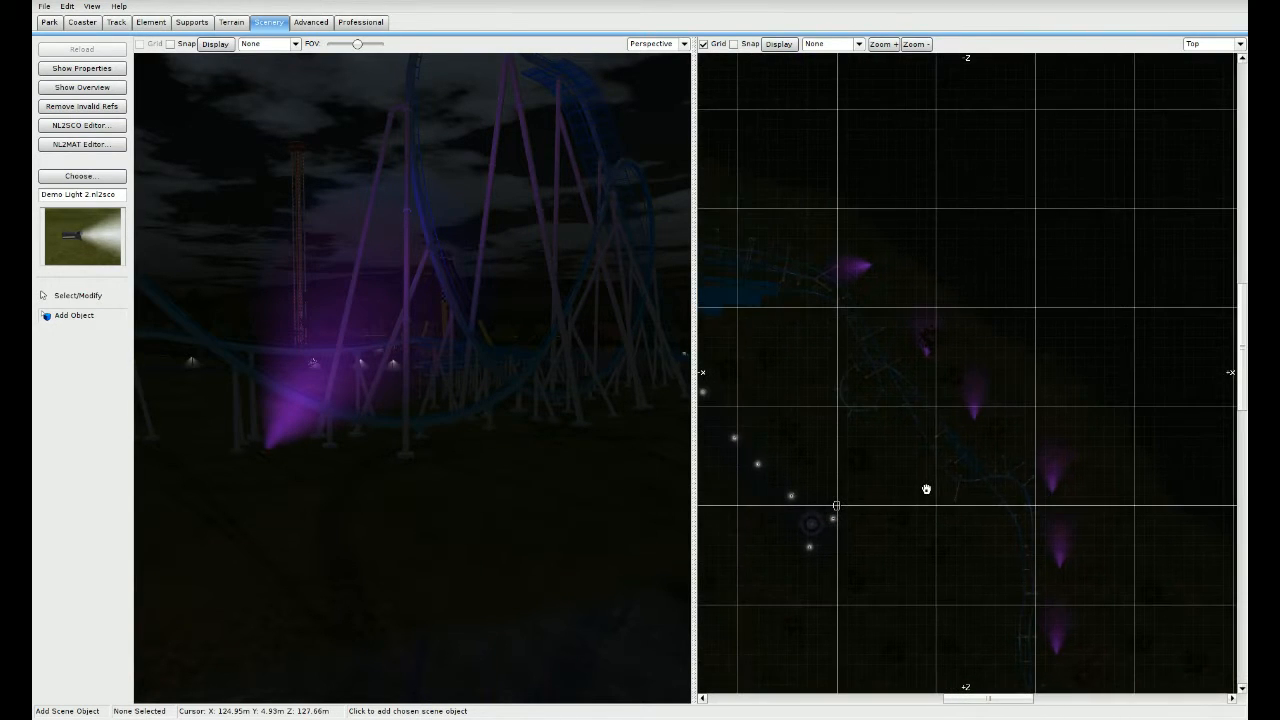
pyautogui.moveTo(787, 425); pyautogui.dragTo(977, 457, button='right')
pyautogui.click(854, 264)
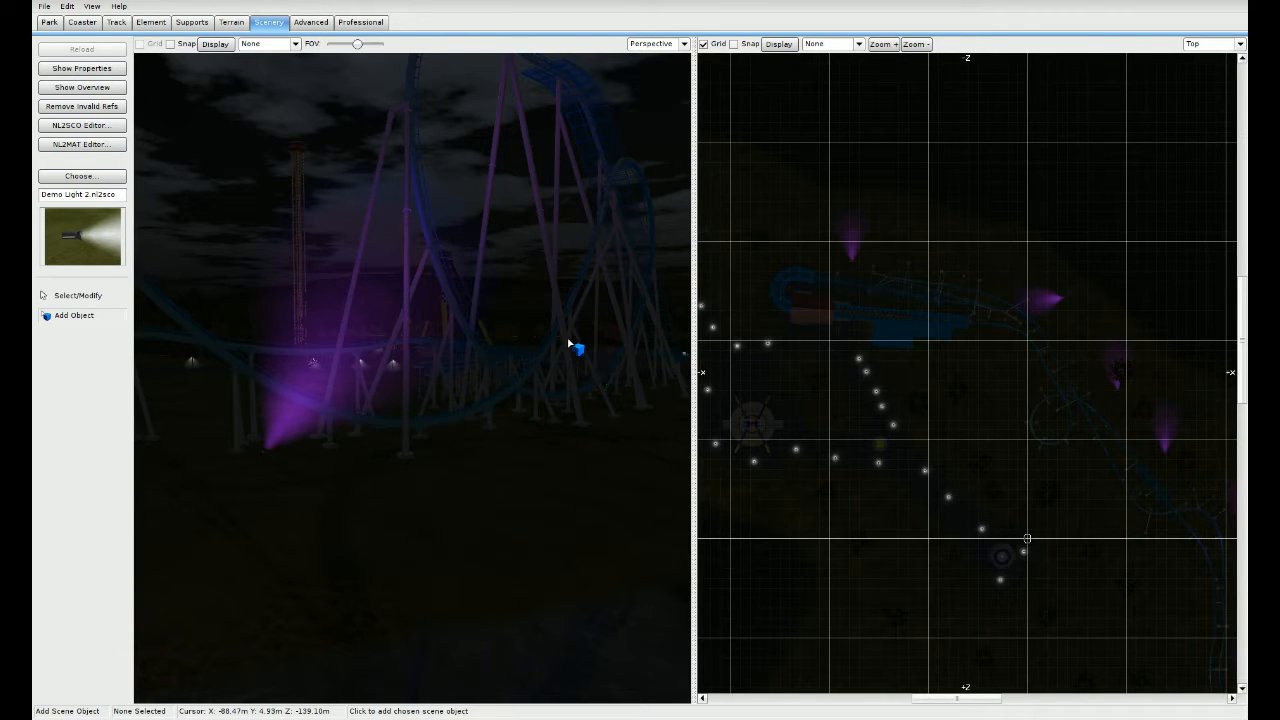
pyautogui.click(86, 297)
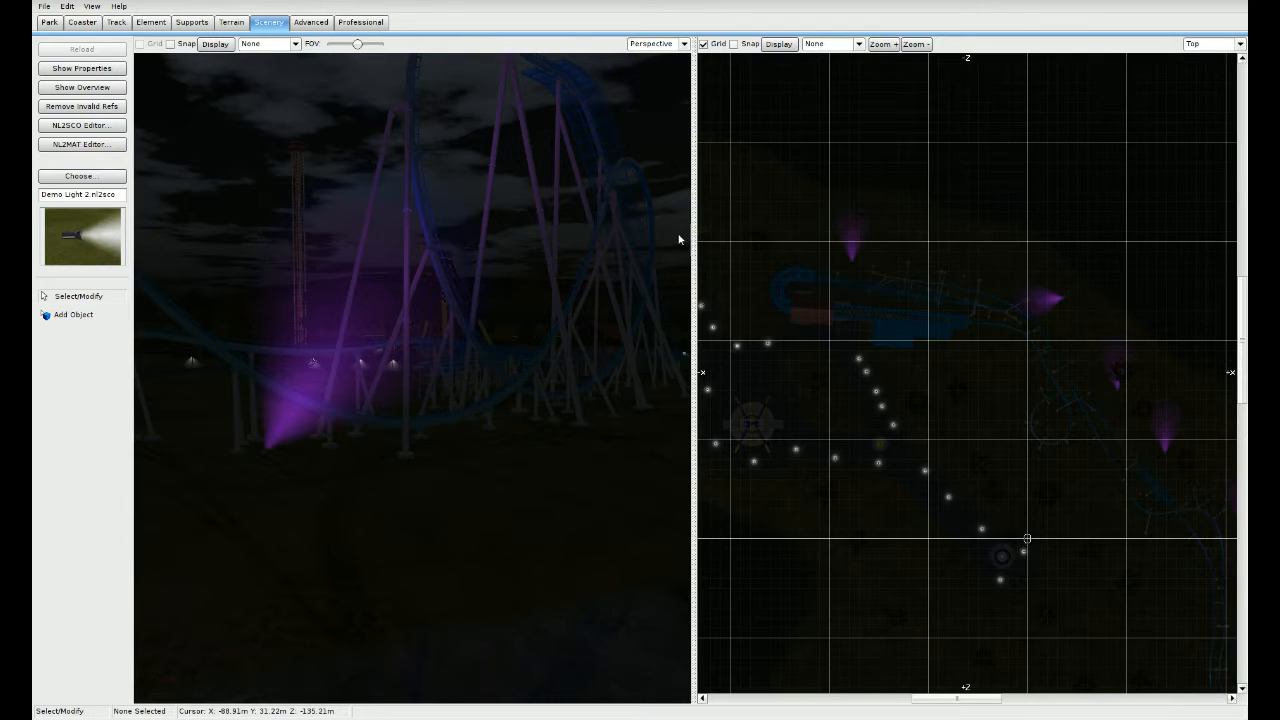
# Step: Enlarge the perspective view, fly to the newest spotlight and select it
pyautogui.moveTo(688, 234); pyautogui.dragTo(965, 234)
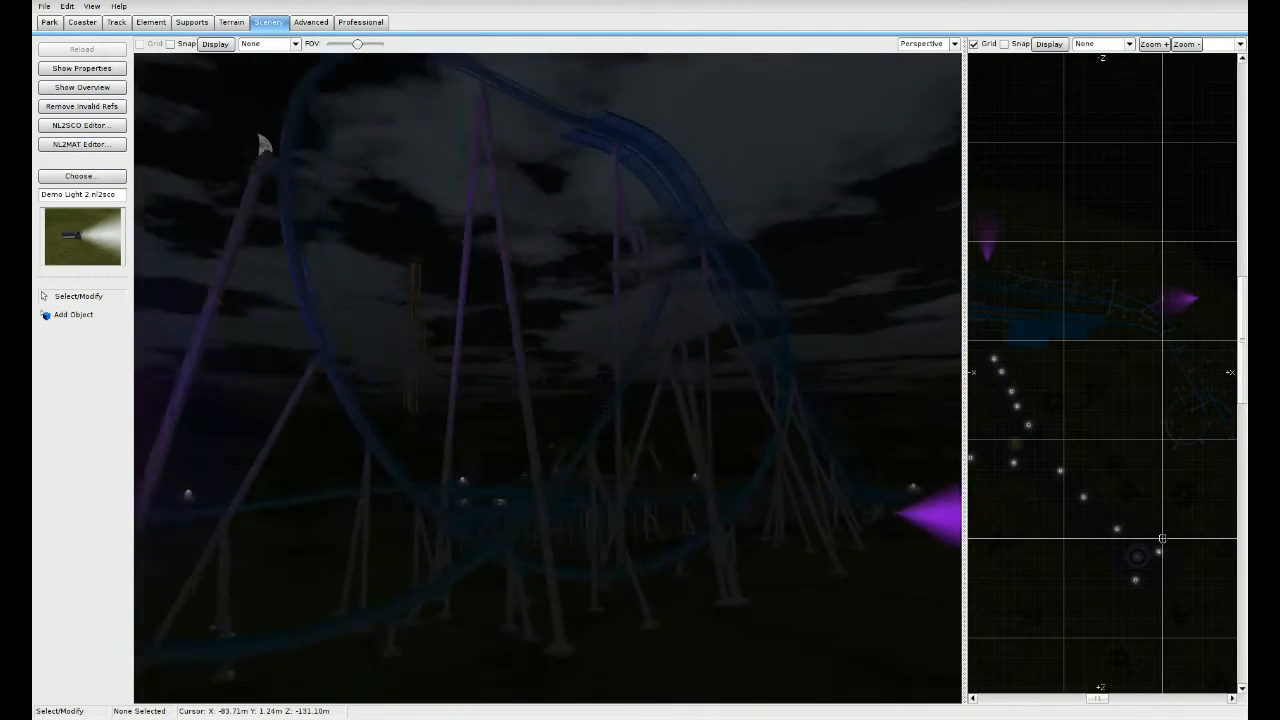
pyautogui.press('w')
pyautogui.moveTo(548, 378); pyautogui.dragTo(800, 475, button='right')
pyautogui.click(663, 390)
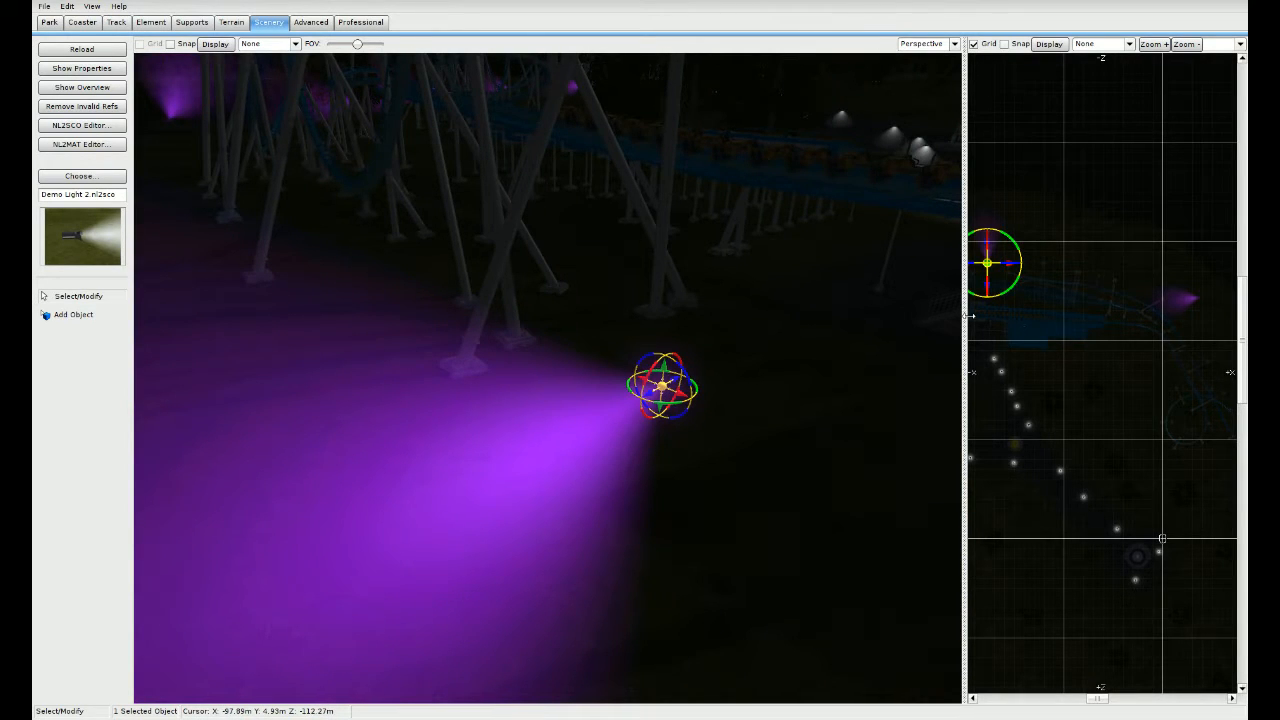
# Step: Enlarge the top view and move the newest spotlight along the track, closer to the coaster's rounded end
pyautogui.moveTo(966, 316); pyautogui.dragTo(566, 316)
pyautogui.moveTo(749, 314); pyautogui.dragTo(854, 388, button='right')
pyautogui.scroll(1, 872, 423)
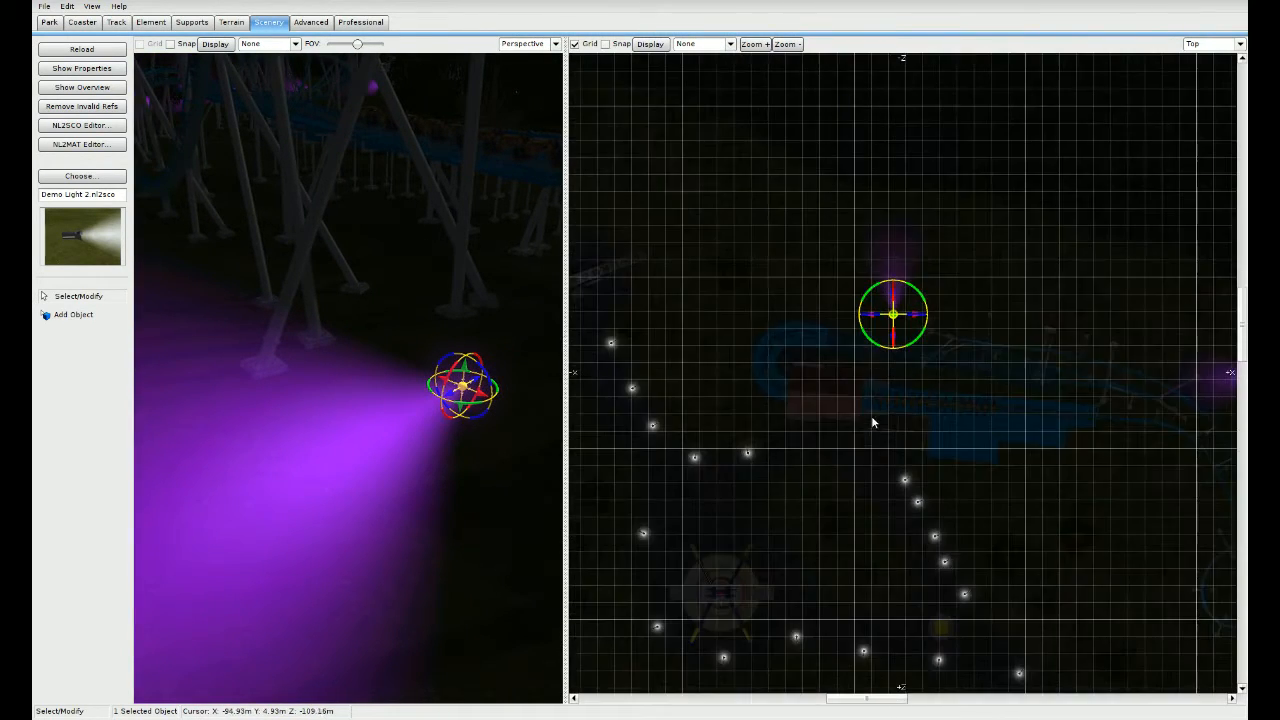
pyautogui.click(910, 328)
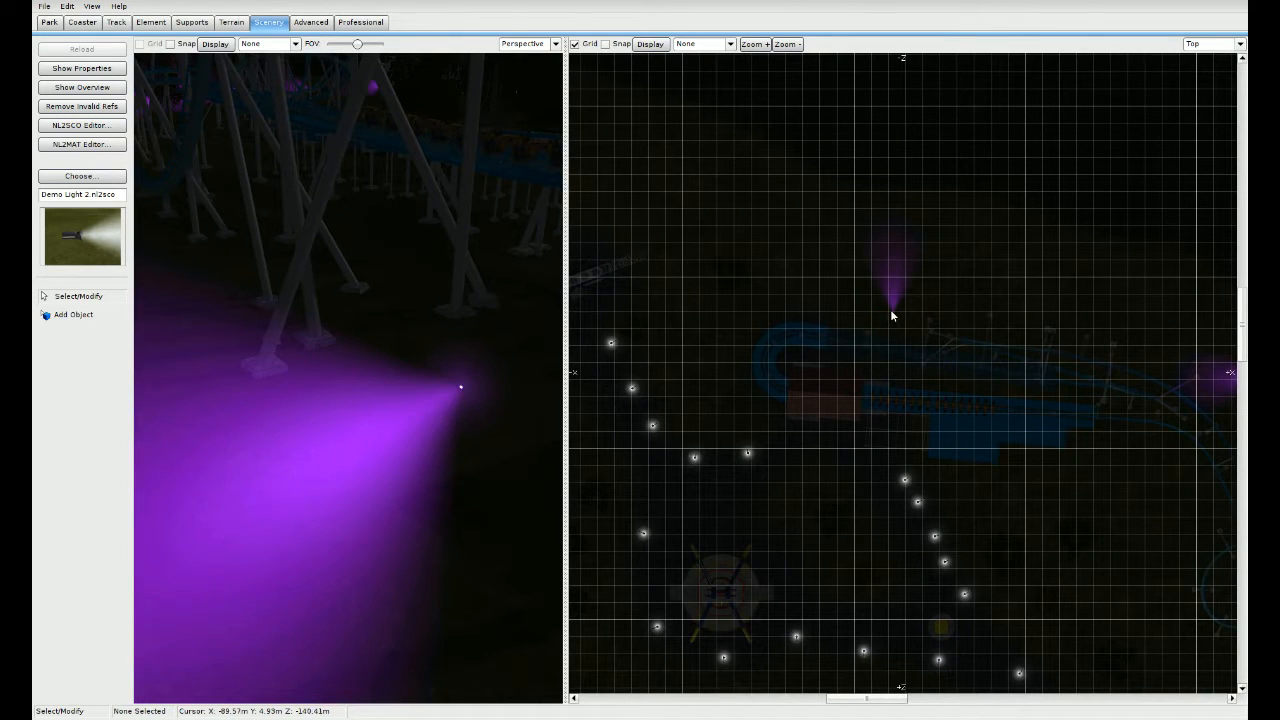
pyautogui.click(902, 324)
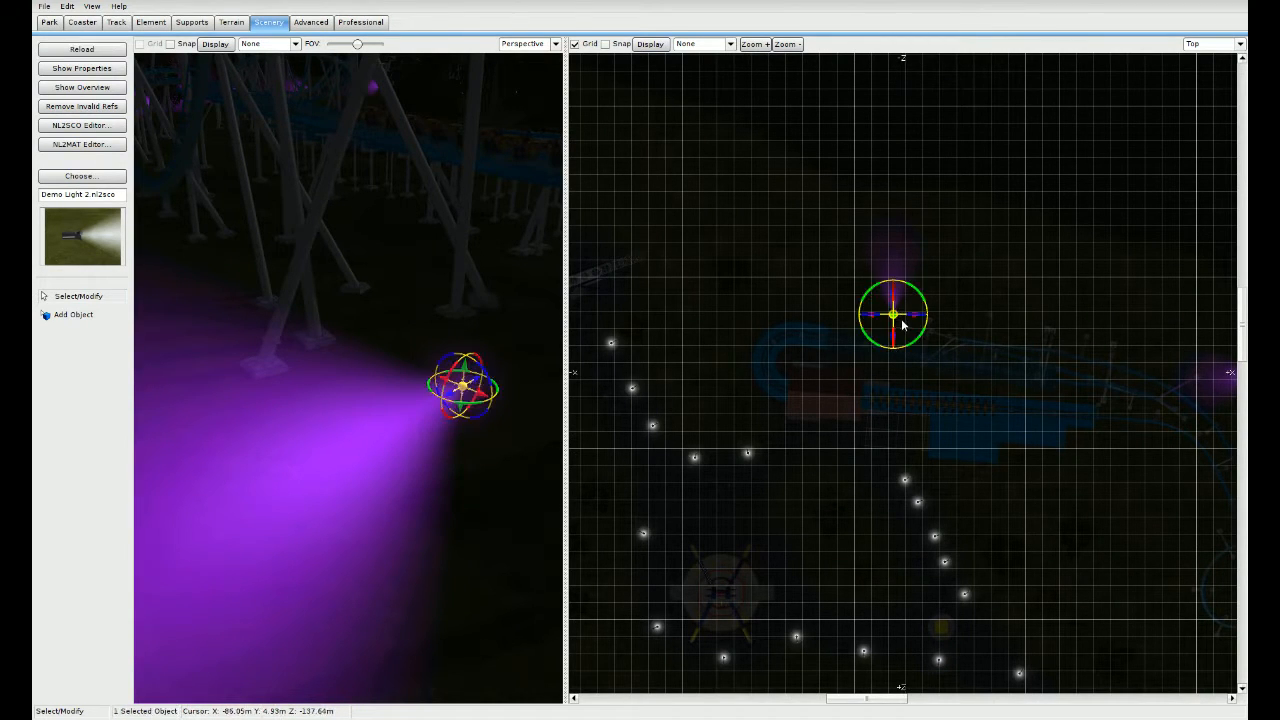
pyautogui.moveTo(893, 316); pyautogui.dragTo(836, 314)
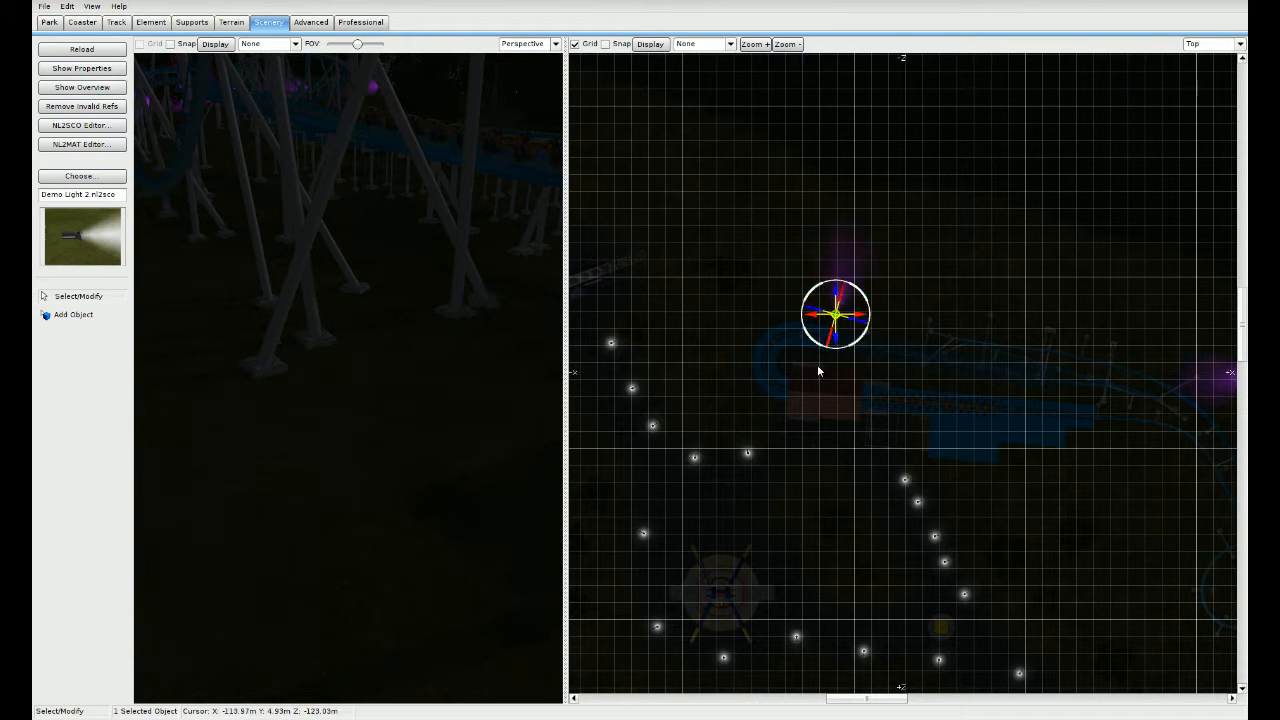
# Step: Rotate the spotlight at the coaster's rounded end to face along the track and tilt its beam upward onto the descending track
pyautogui.moveTo(817, 366); pyautogui.dragTo(685, 375)
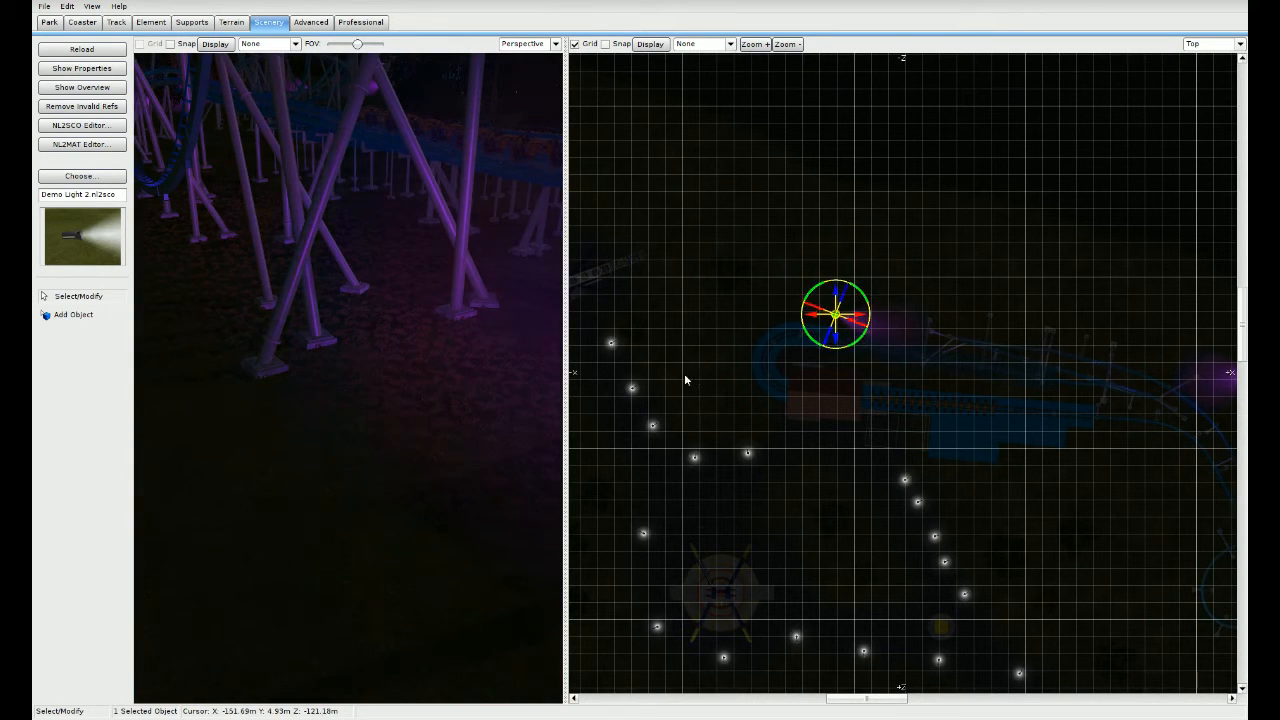
pyautogui.moveTo(566, 333); pyautogui.dragTo(1172, 317)
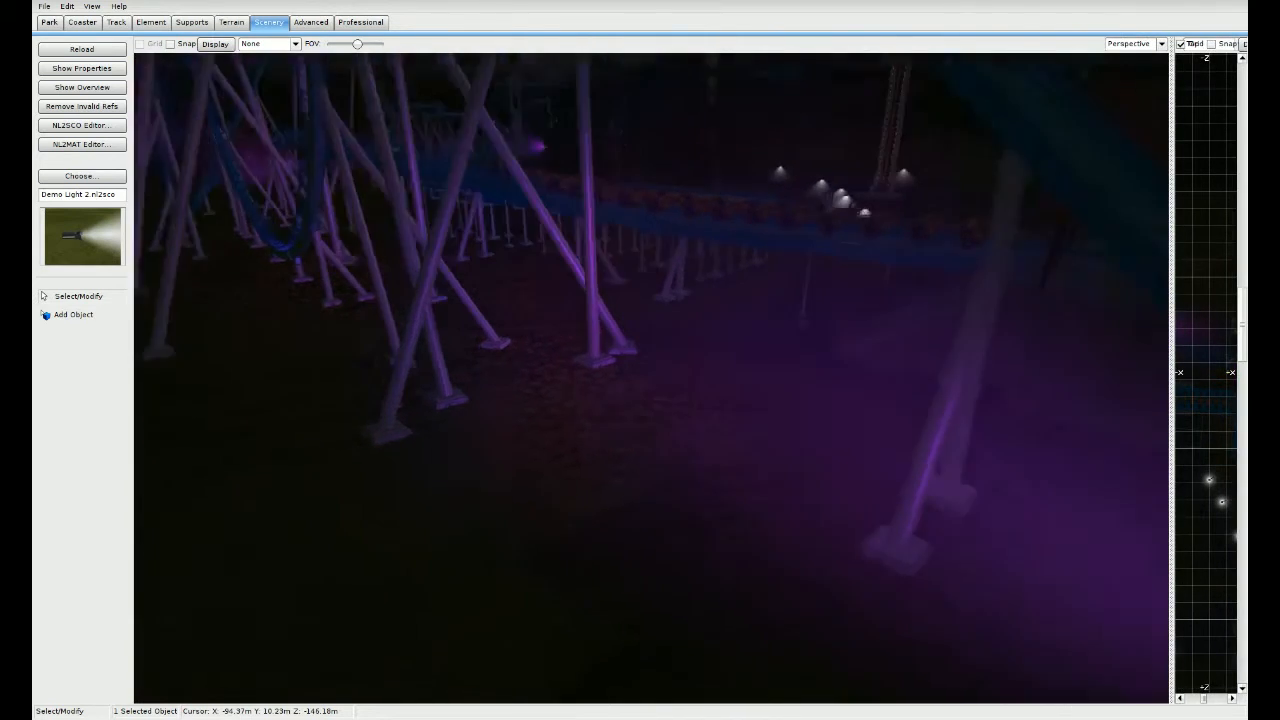
pyautogui.moveTo(650, 378); pyautogui.dragTo(740, 330, button='right')
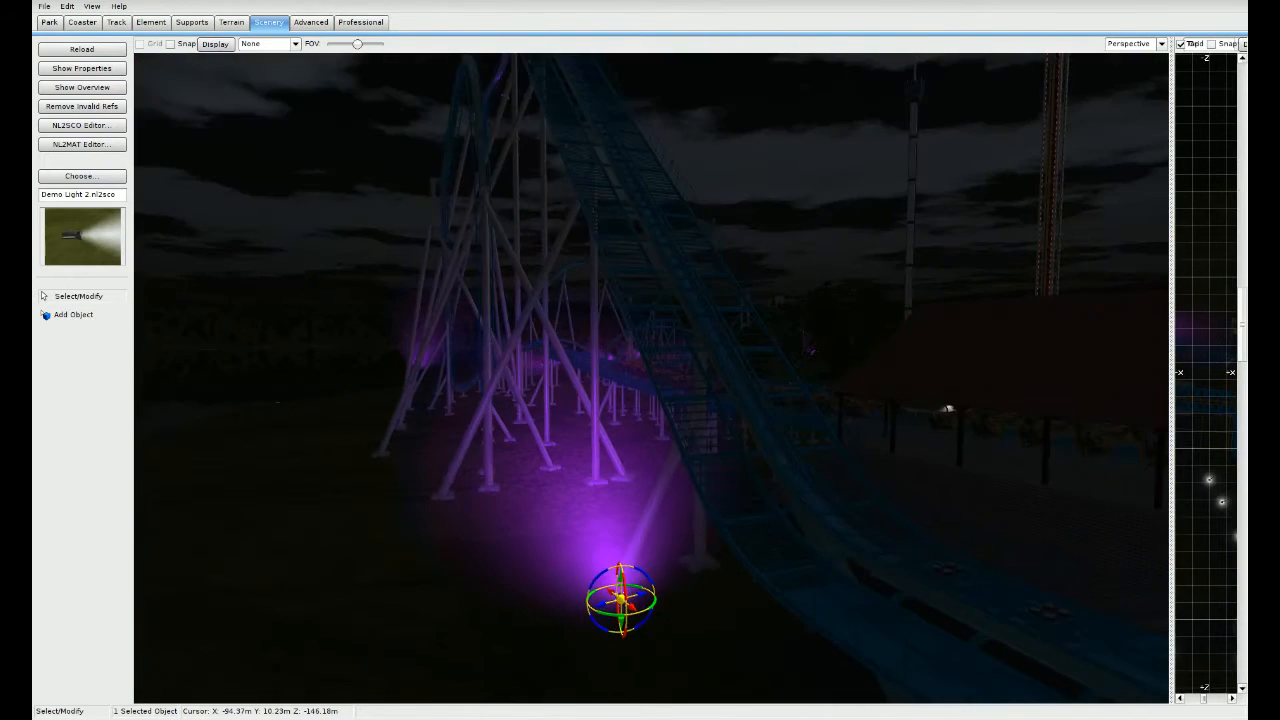
pyautogui.moveTo(883, 398); pyautogui.dragTo(883, 406, button='right')
pyautogui.moveTo(626, 570); pyautogui.dragTo(745, 584)
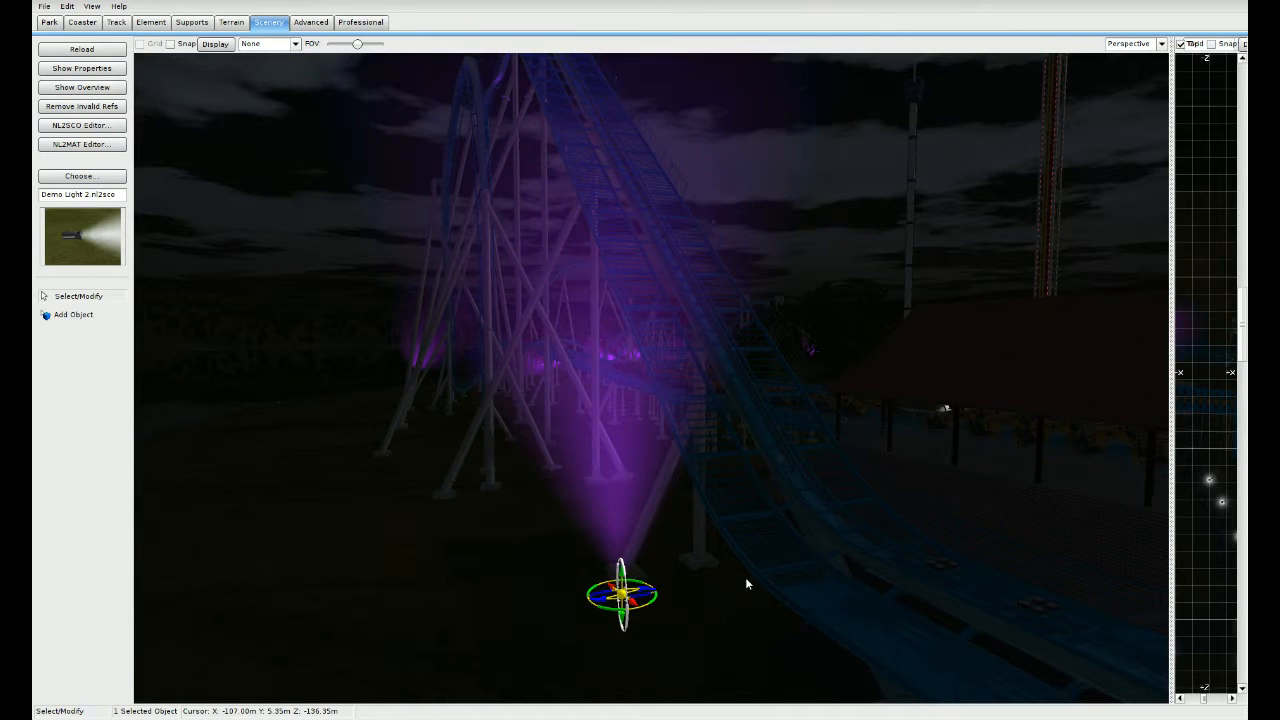
pyautogui.moveTo(746, 580); pyautogui.dragTo(760, 534, button='right')
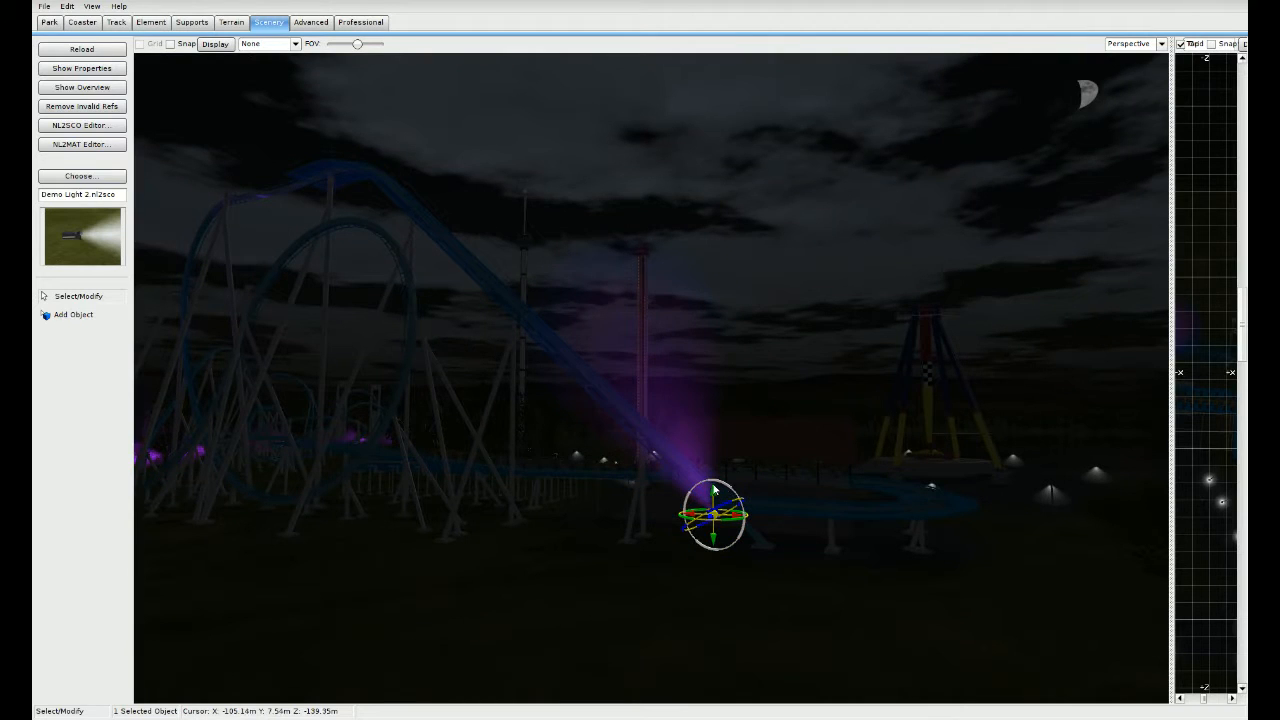
pyautogui.moveTo(714, 489); pyautogui.dragTo(645, 484)
# Step: Locate the spotlight shining on the tree near the circular turn in the perspective and top views, restoring the split layout
pyautogui.moveTo(645, 484); pyautogui.dragTo(608, 525, button='right')
pyautogui.press('w')
pyautogui.press('s')
pyautogui.press('w')
pyautogui.press('s')
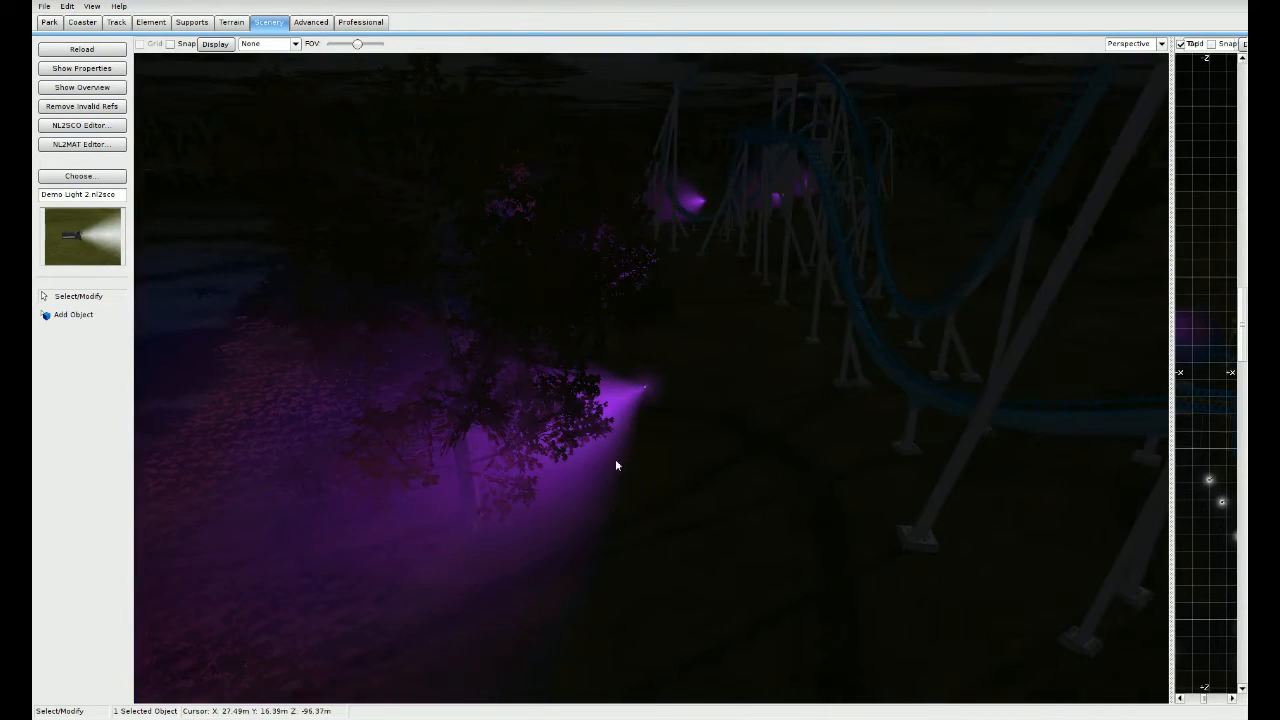
pyautogui.moveTo(1165, 319); pyautogui.dragTo(671, 335)
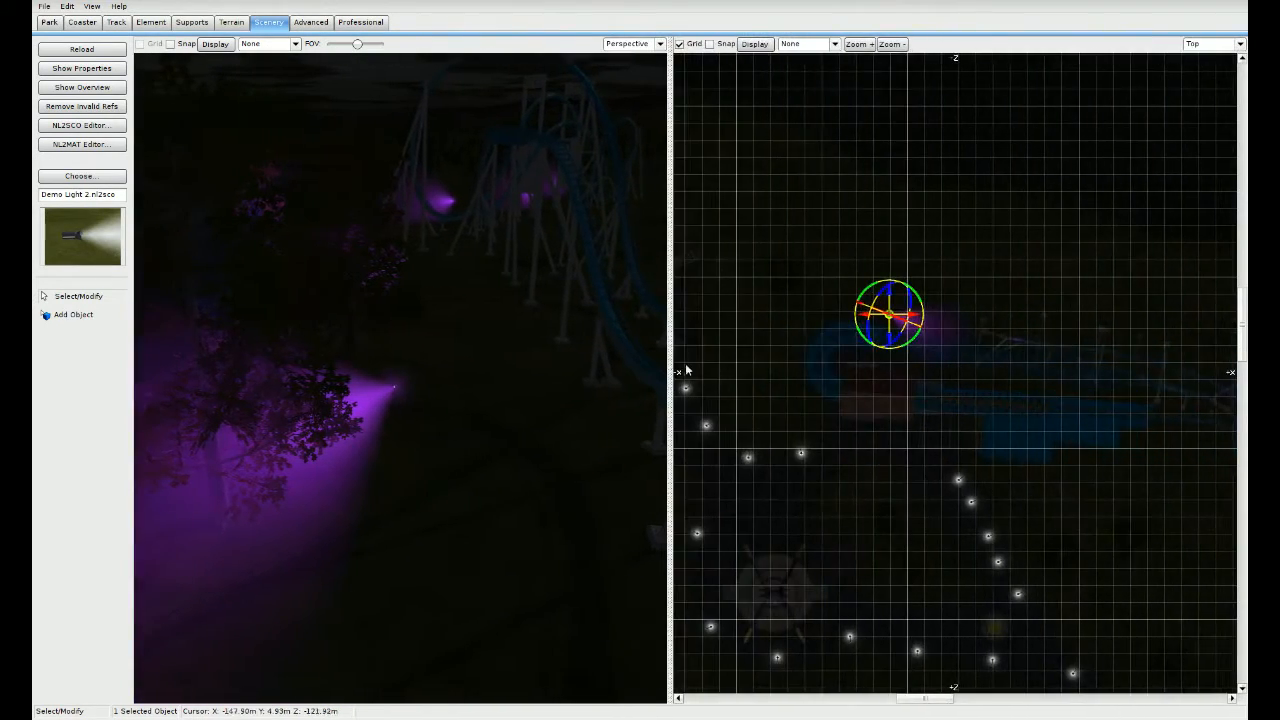
pyautogui.moveTo(735, 339); pyautogui.dragTo(732, 337, button='right')
pyautogui.scroll(2, 966, 379)
pyautogui.moveTo(1044, 427); pyautogui.dragTo(828, 341, button='right')
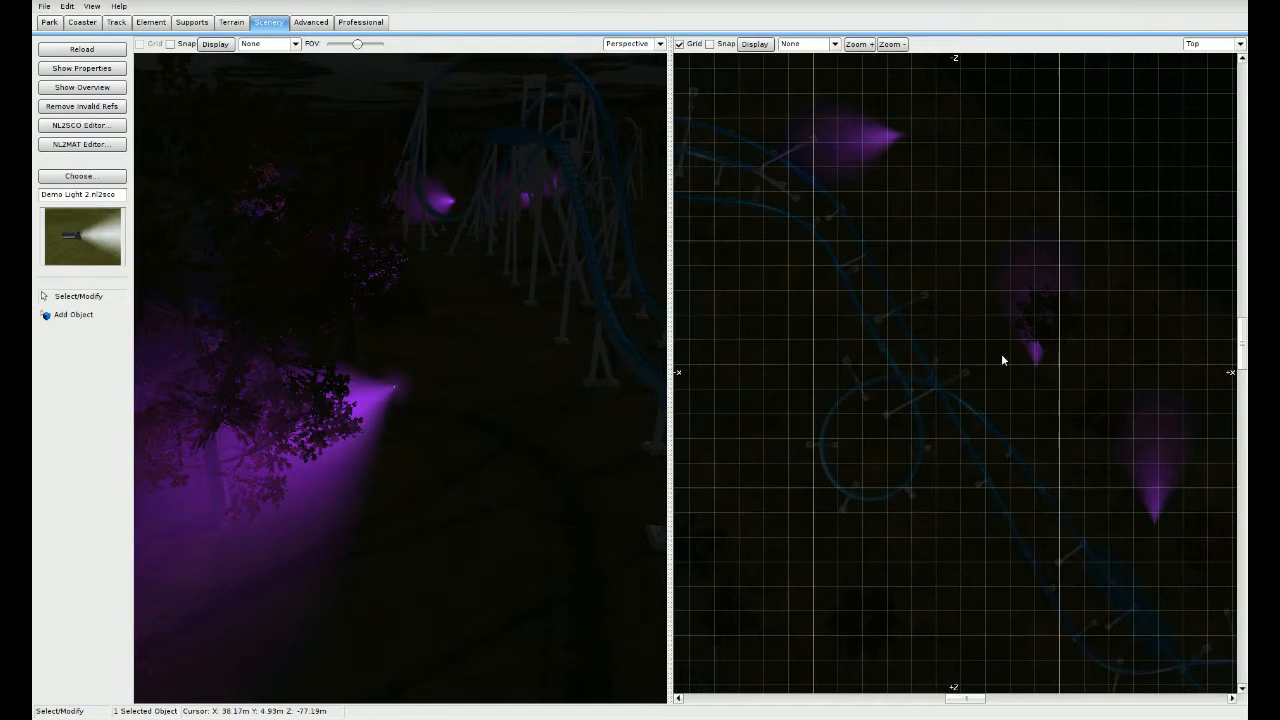
# Step: Set the environment's current time to 19:00 to brighten the park
pyautogui.click(49, 22)
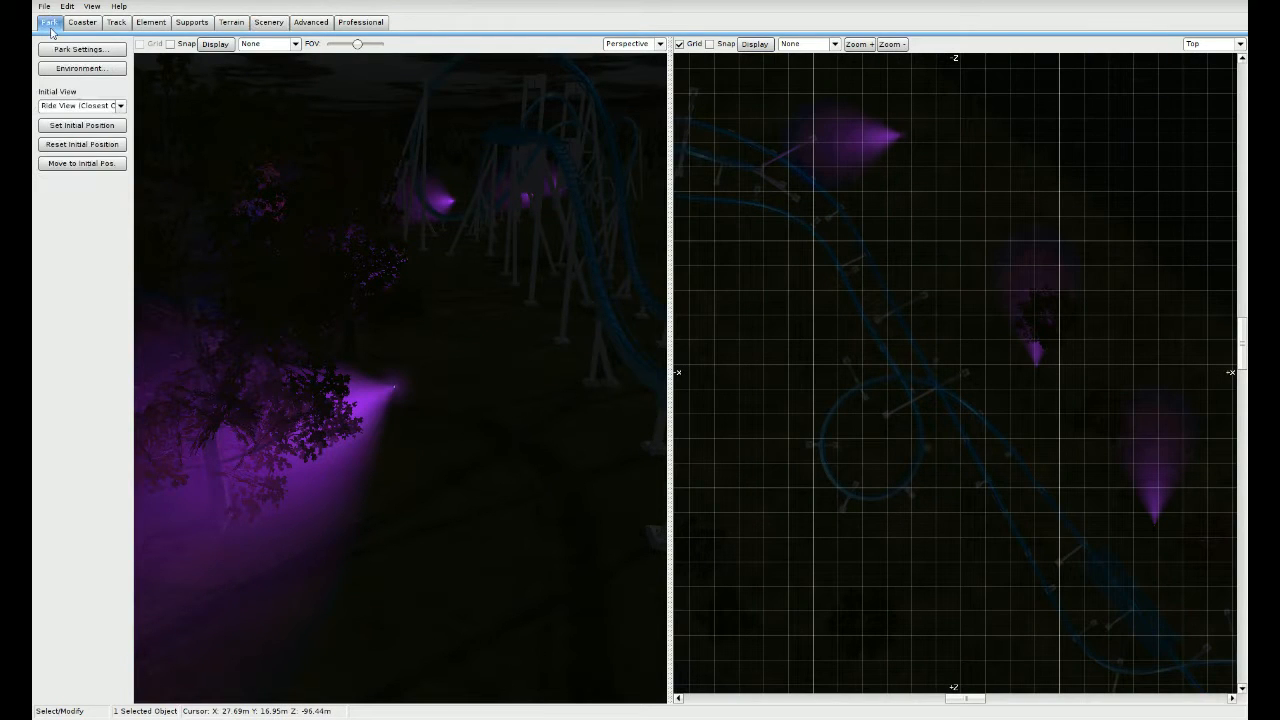
pyautogui.click(82, 68)
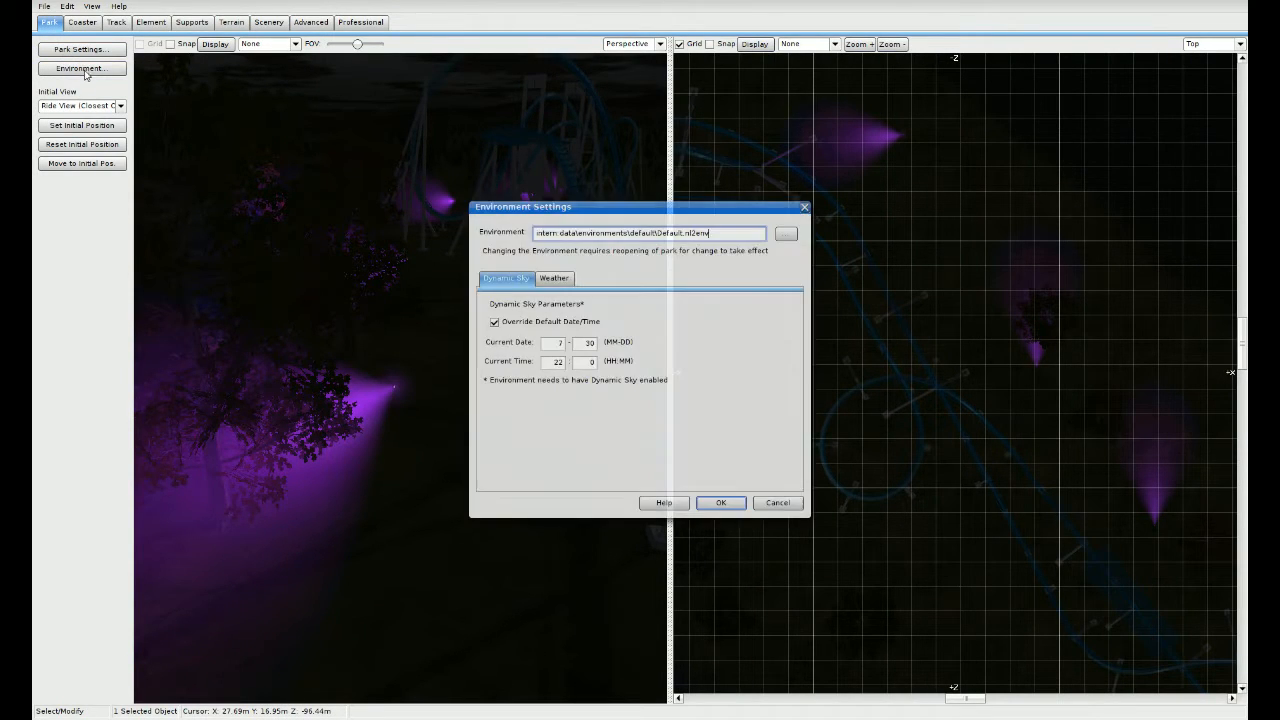
pyautogui.doubleClick(562, 365)
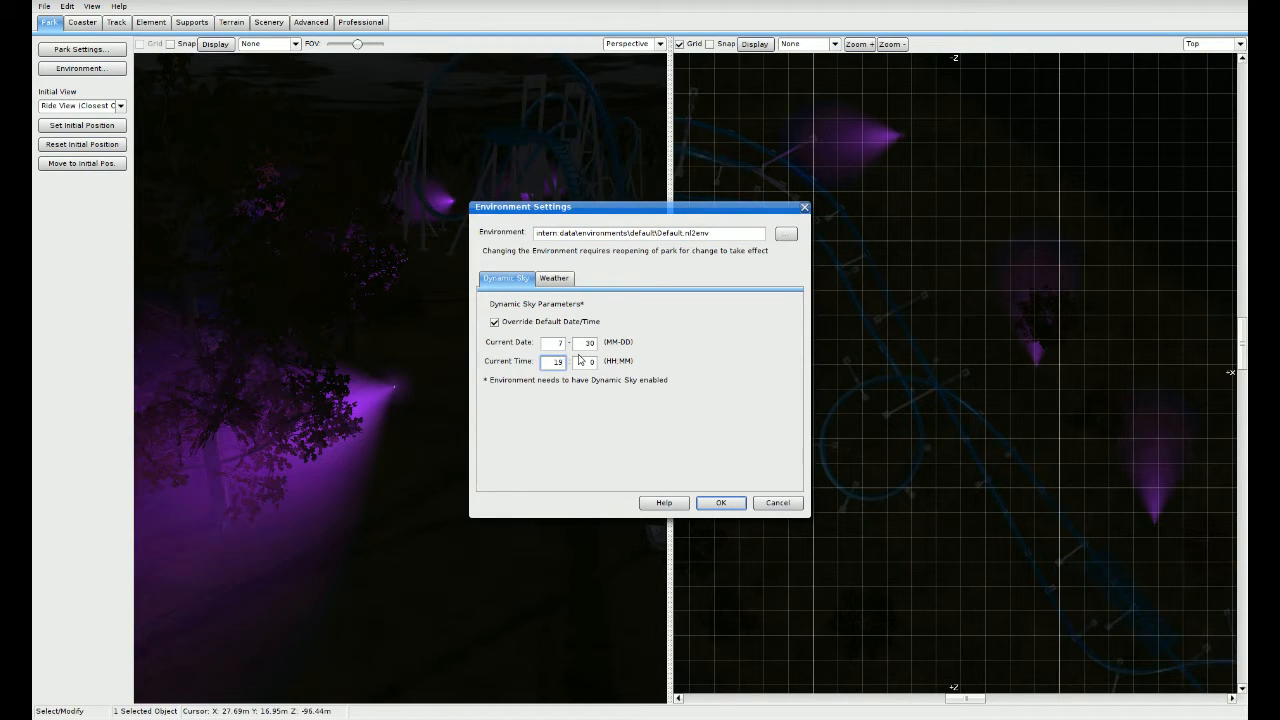
pyautogui.click(720, 503)
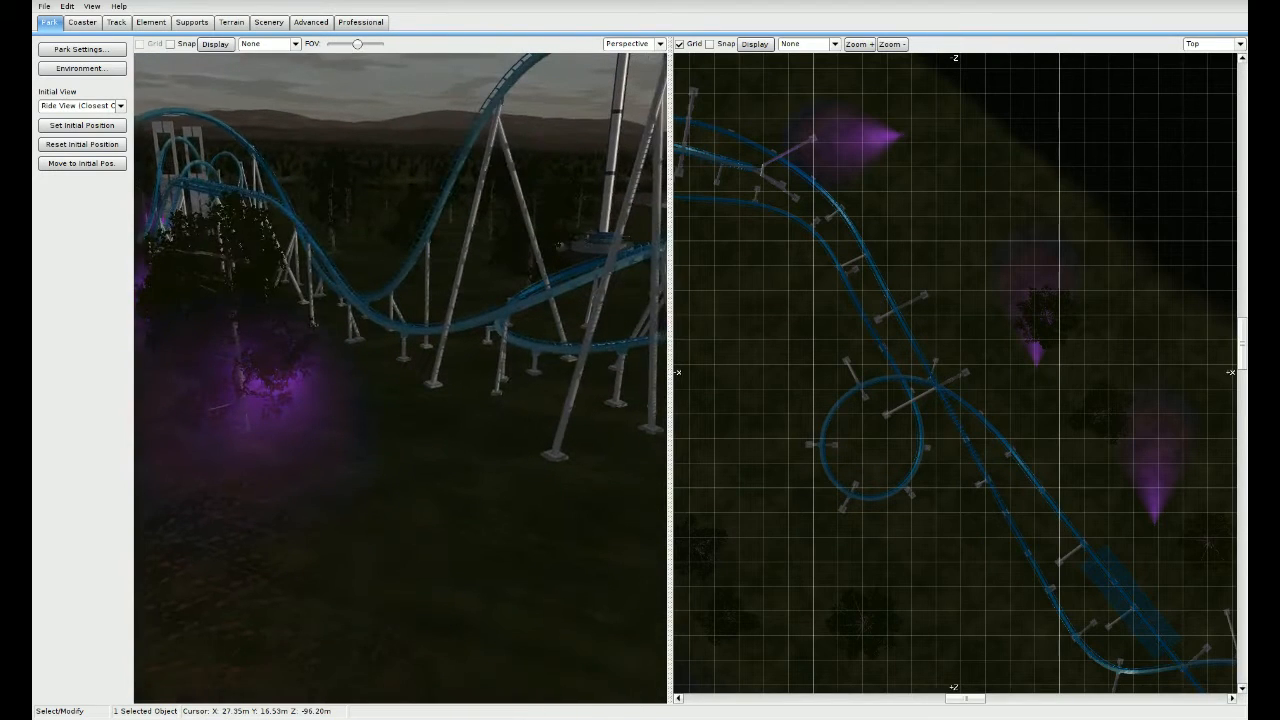
# Step: Select the spotlight beside the tree, move it in the top view to just outside the track's circular turn, and rotate it toward the turn
pyautogui.click(1037, 366)
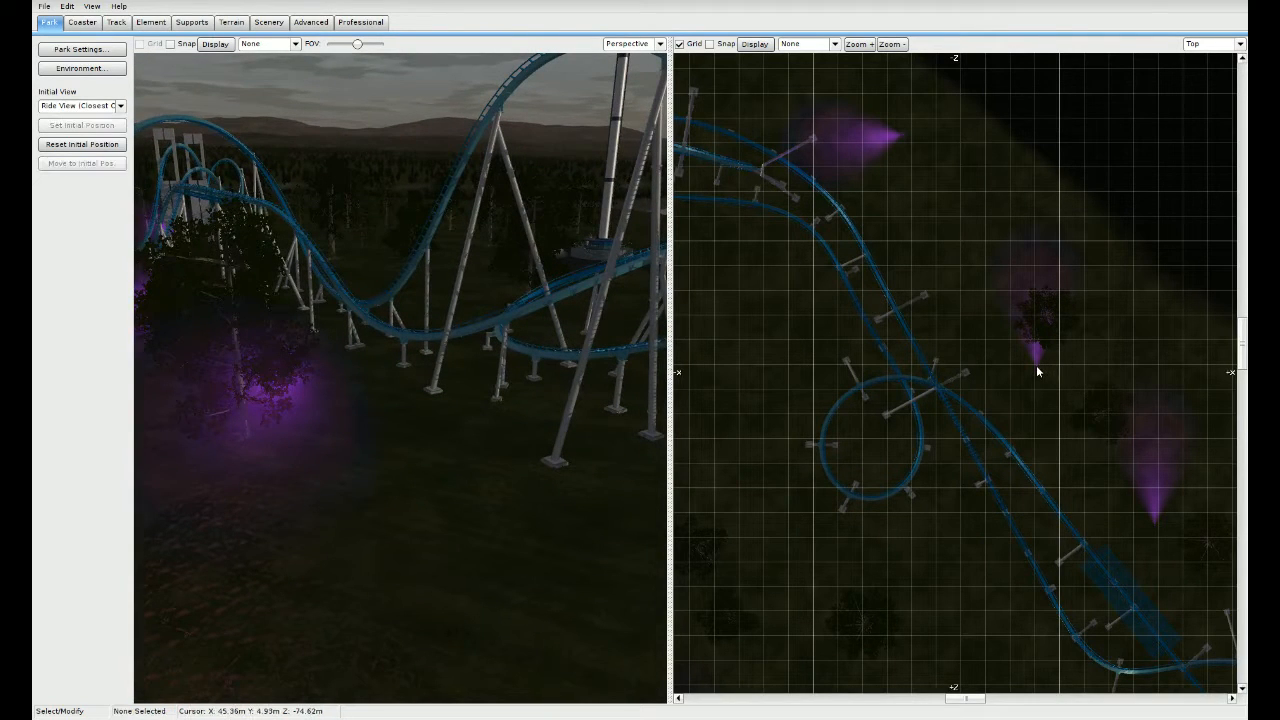
pyautogui.click(1036, 366)
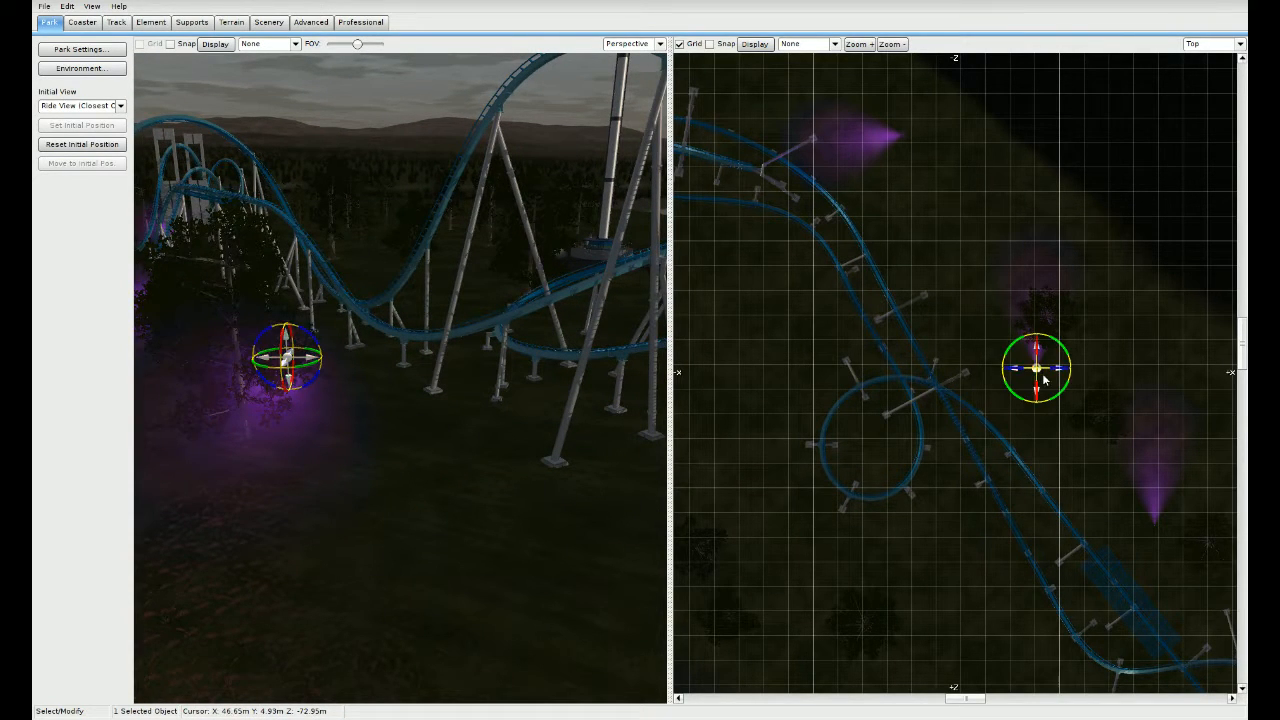
pyautogui.scroll(2, 1048, 382)
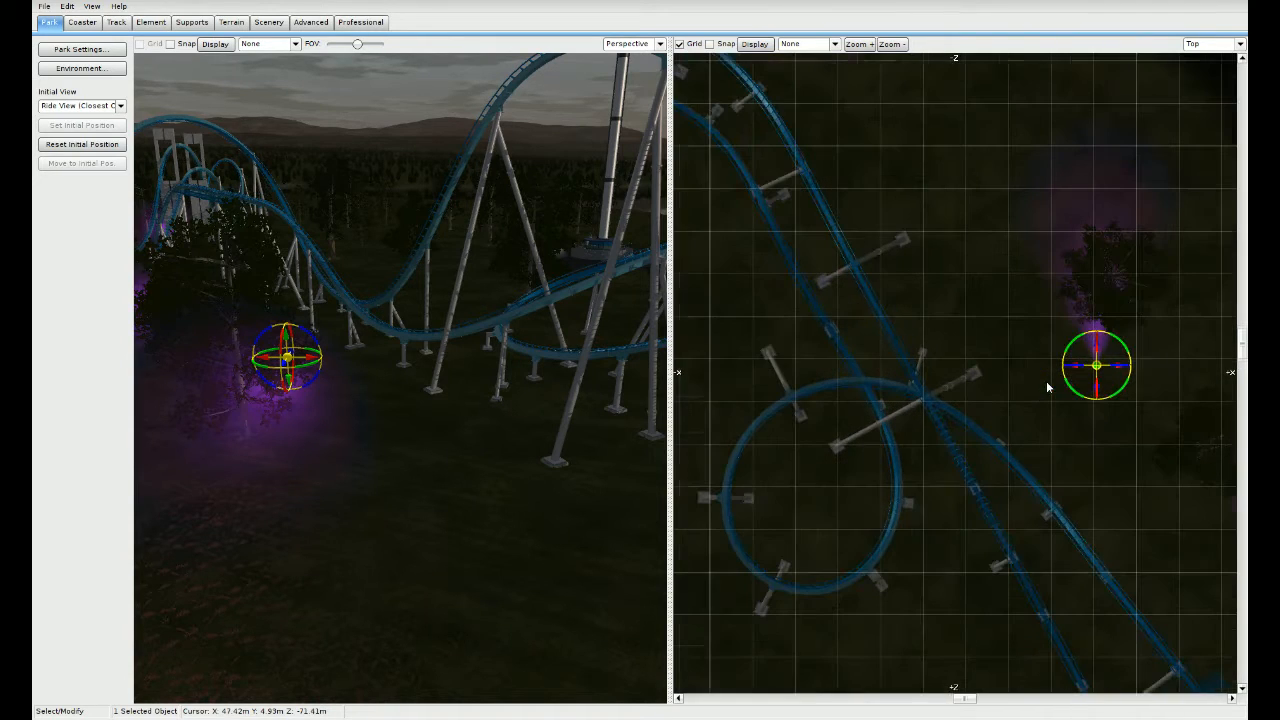
pyautogui.click(1115, 385)
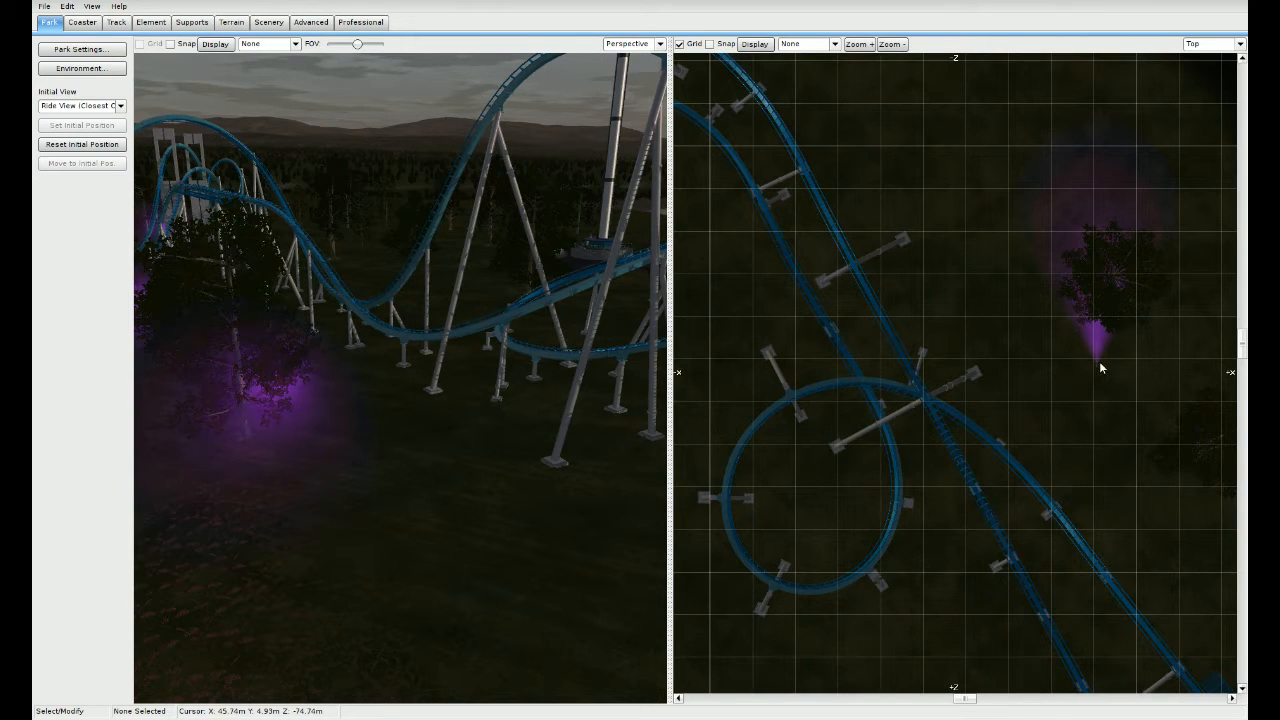
pyautogui.click(1096, 367)
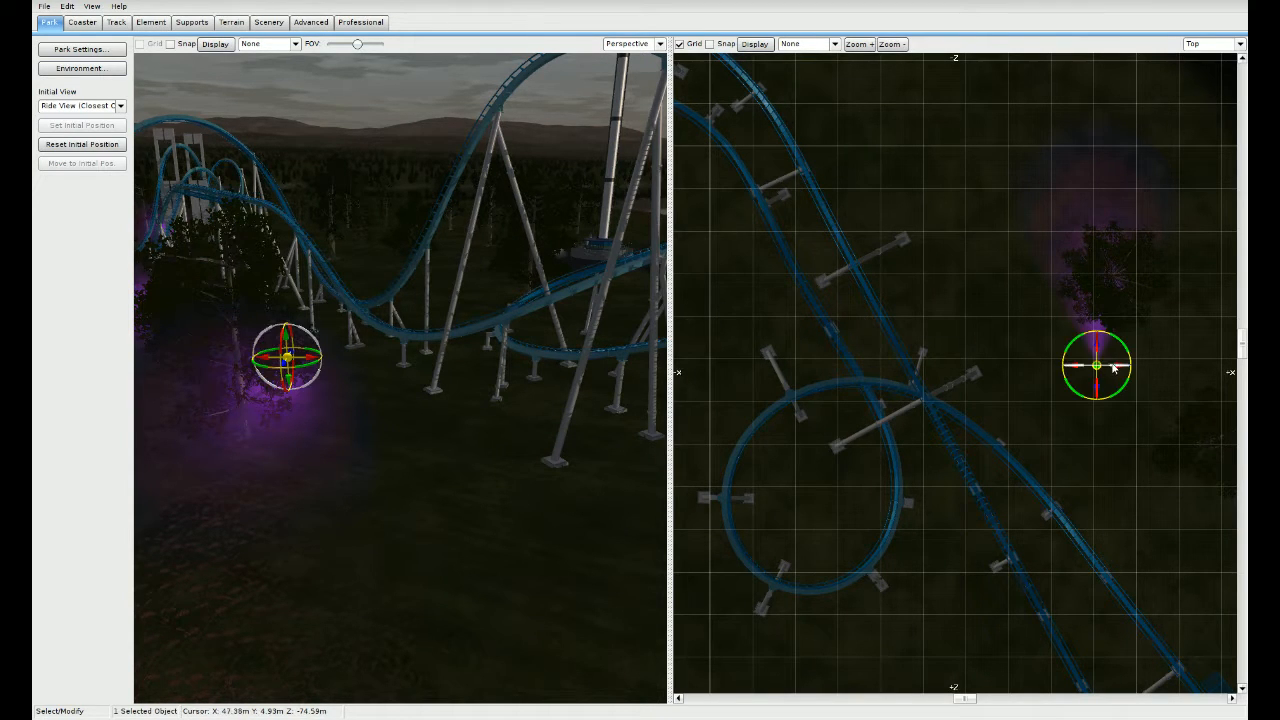
pyautogui.moveTo(1117, 375); pyautogui.dragTo(756, 601)
pyautogui.moveTo(550, 510); pyautogui.dragTo(598, 491, button='right')
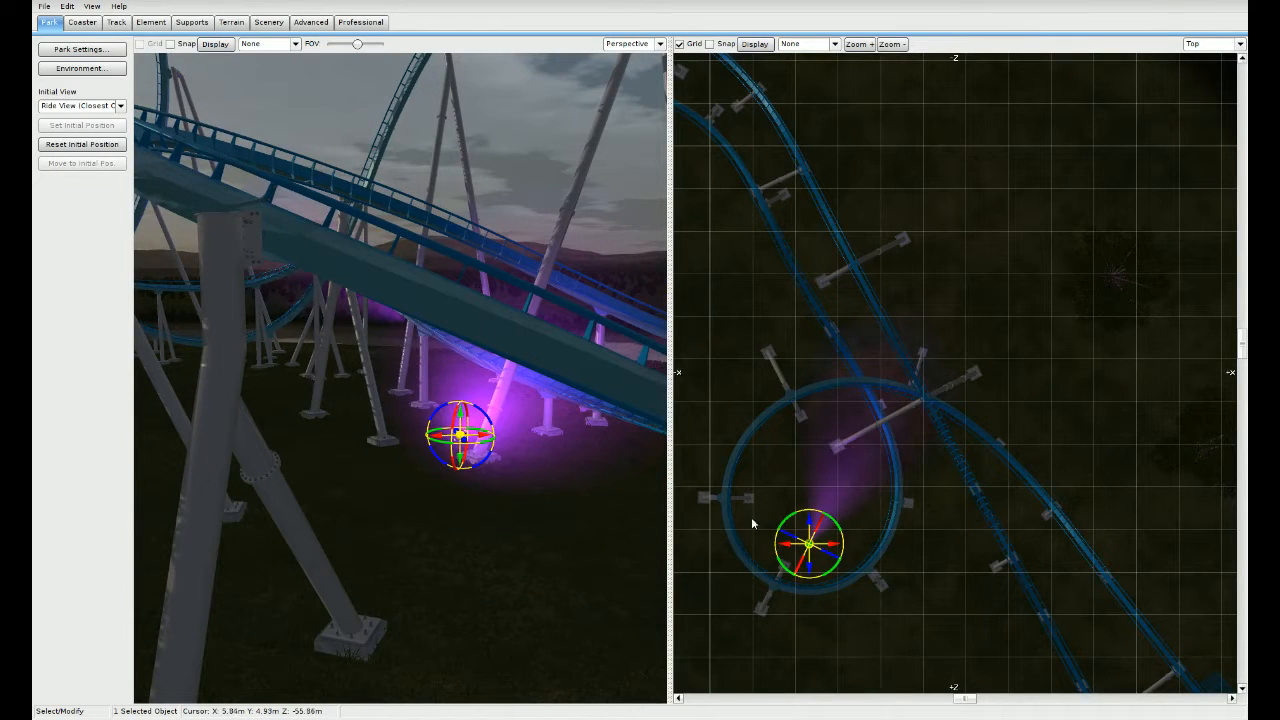
pyautogui.moveTo(797, 545); pyautogui.dragTo(699, 545)
pyautogui.moveTo(715, 566); pyautogui.dragTo(716, 606)
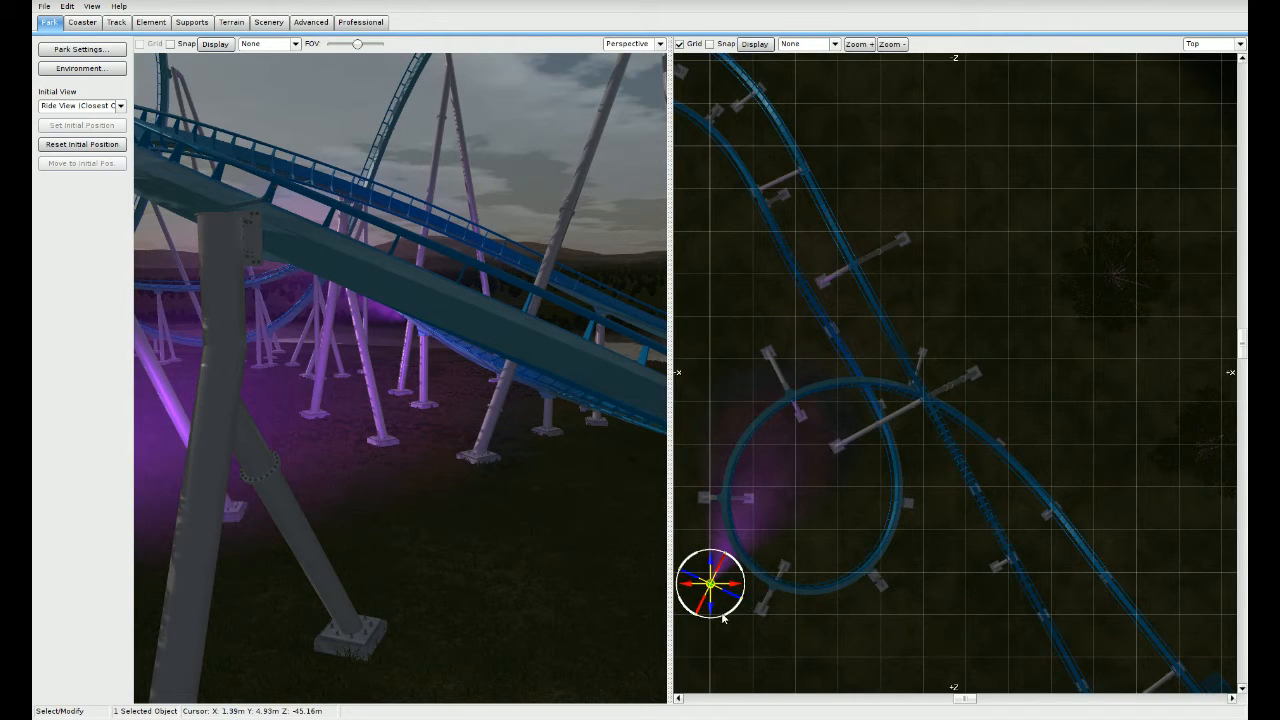
# Step: Lower the spotlight at the circular turn to the ground and adjust its beam to aim up at the track and supports
pyautogui.moveTo(600, 600); pyautogui.dragTo(450, 550, button='right')
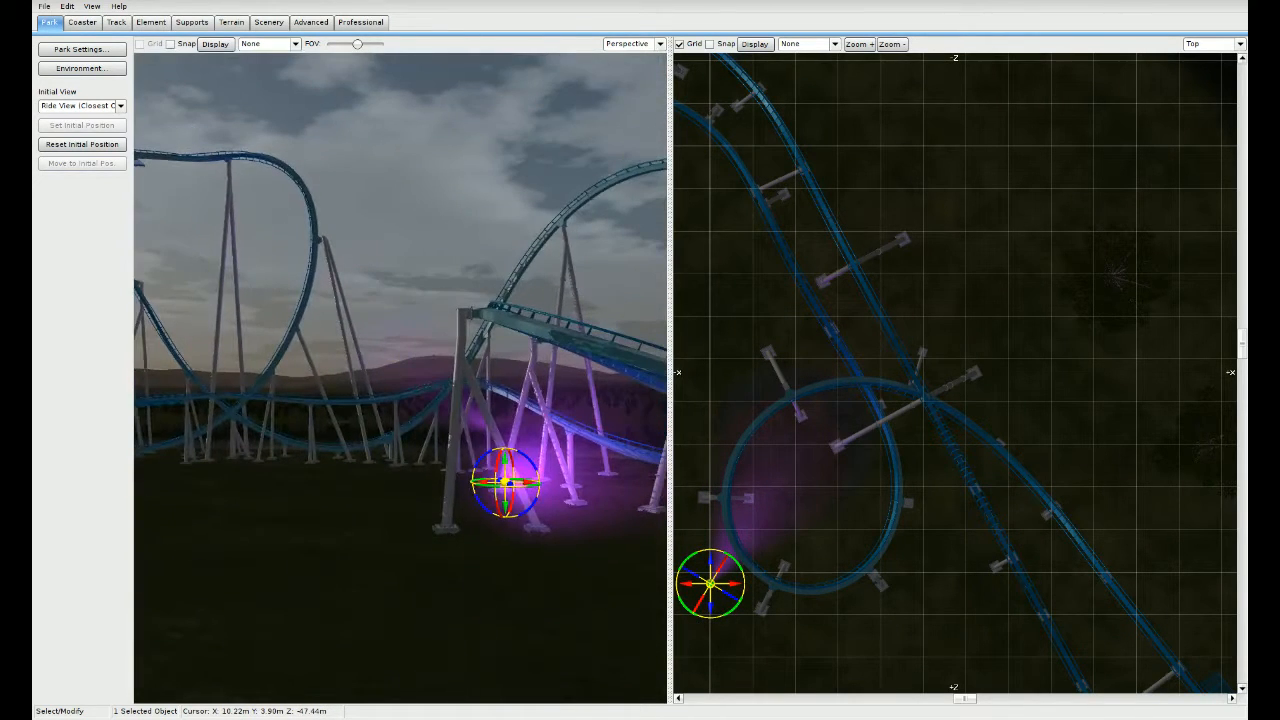
pyautogui.moveTo(501, 467); pyautogui.dragTo(500, 520)
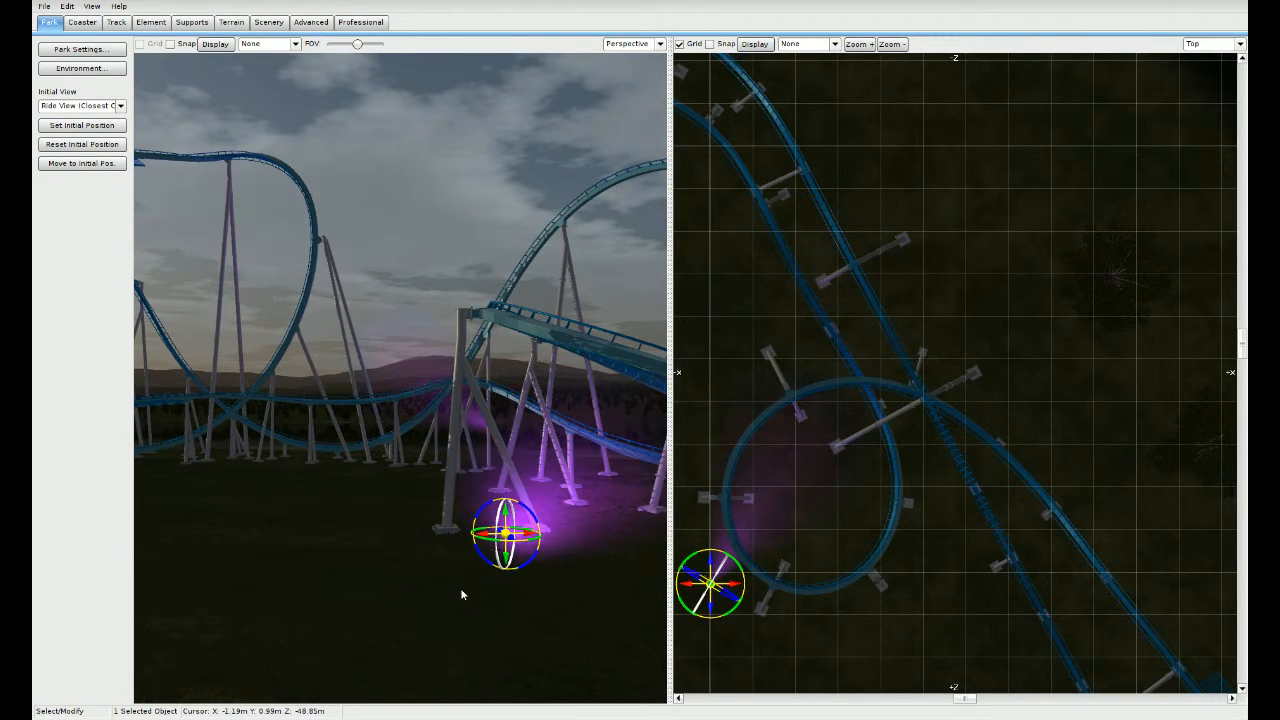
pyautogui.moveTo(555, 560); pyautogui.dragTo(590, 558, button='middle')
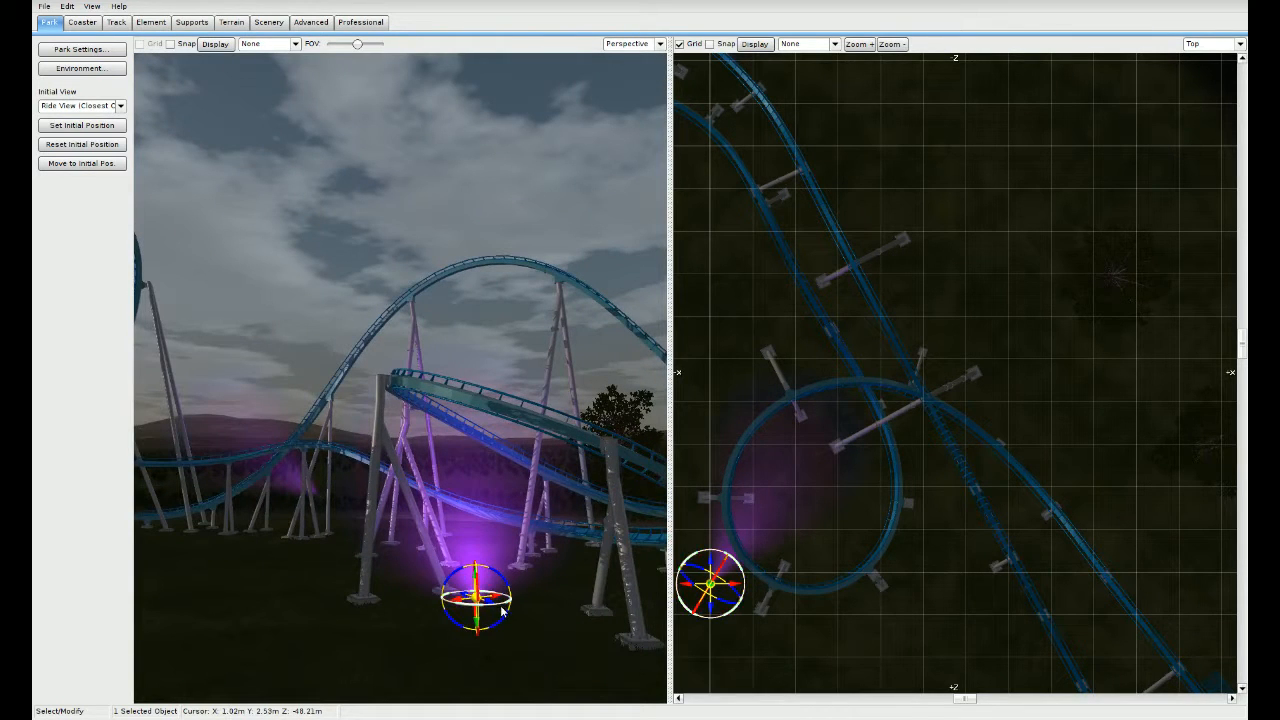
pyautogui.moveTo(462, 620); pyautogui.dragTo(590, 585, button='middle')
# Step: Select the next spotlight along the track and move it in the top view across to the opposite side of the coaster
pyautogui.moveTo(400, 400); pyautogui.dragTo(430, 465, button='middle')
pyautogui.moveTo(430, 465); pyautogui.dragTo(265, 455, button='right')
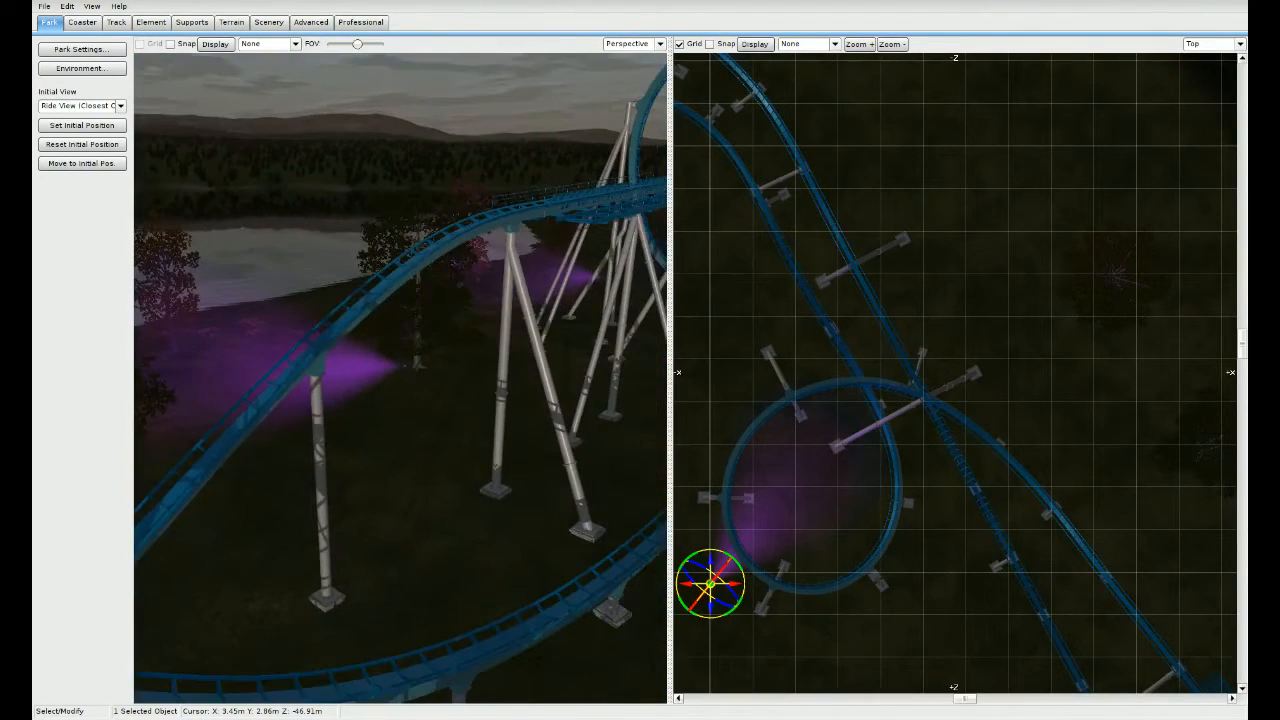
pyautogui.click(402, 374)
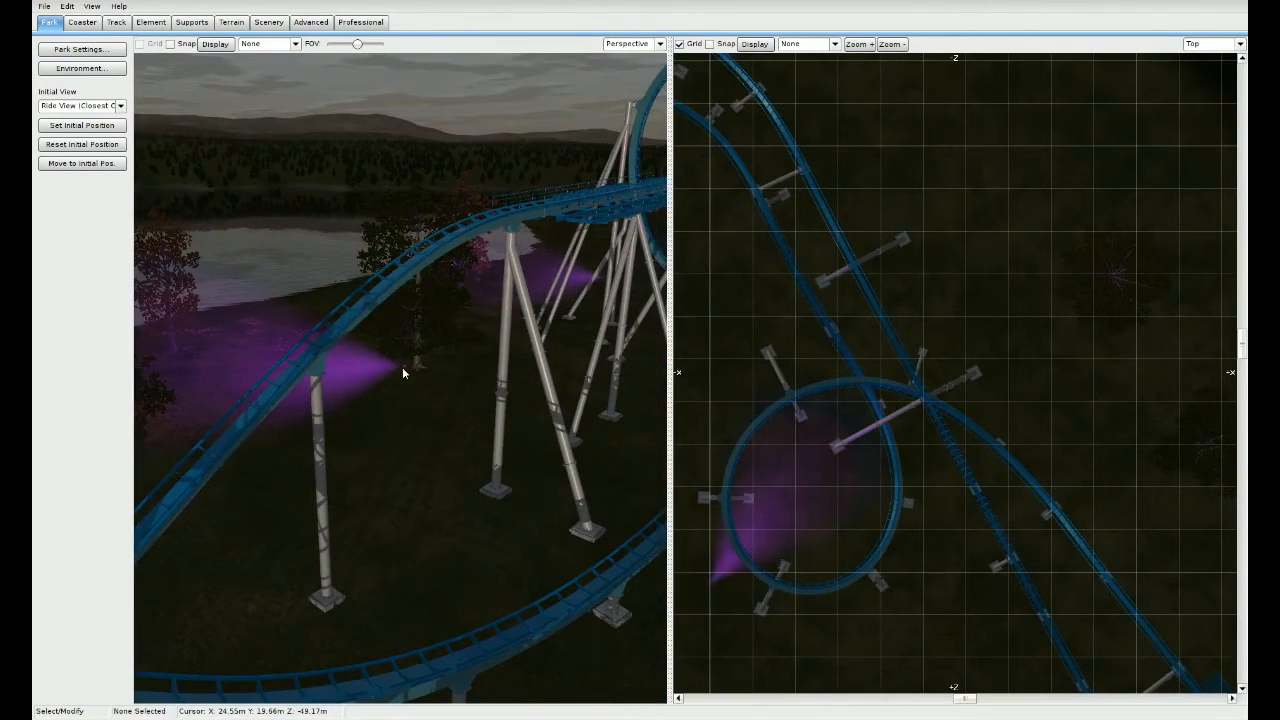
pyautogui.click(403, 370)
pyautogui.moveTo(859, 443); pyautogui.dragTo(1055, 506, button='right')
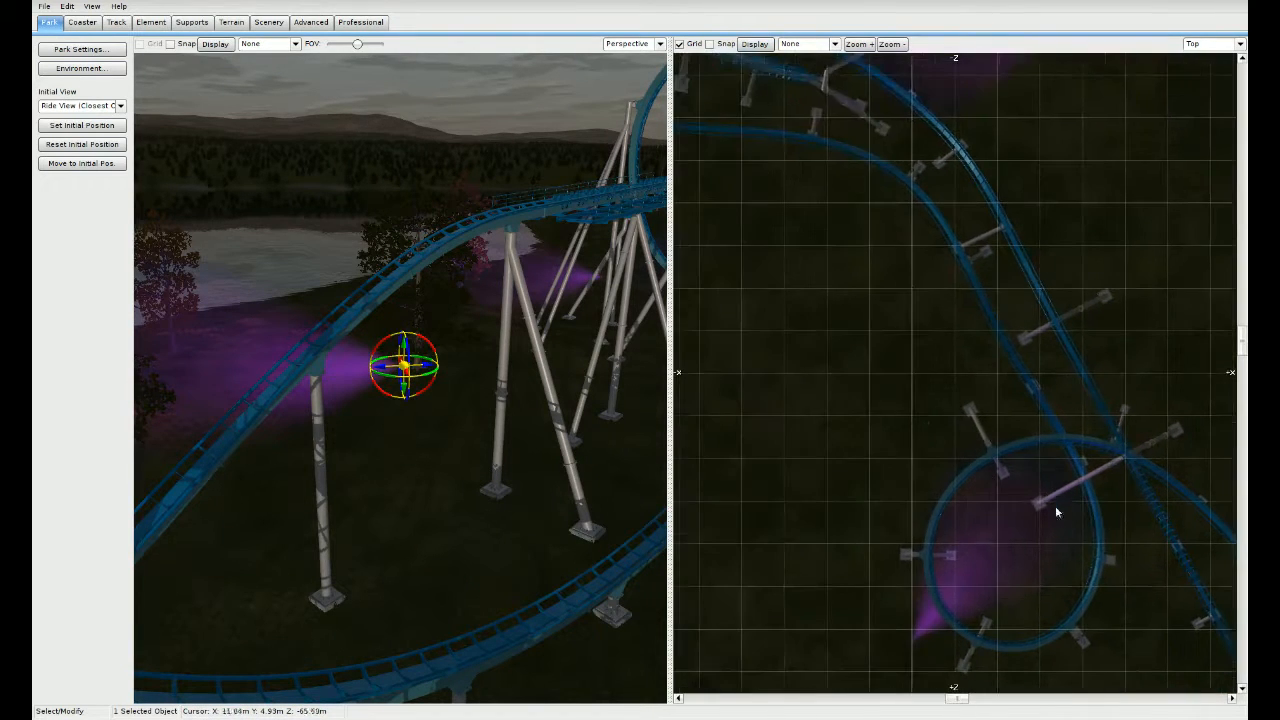
pyautogui.scroll(-3, 794, 396)
pyautogui.moveTo(954, 455); pyautogui.dragTo(714, 349, button='right')
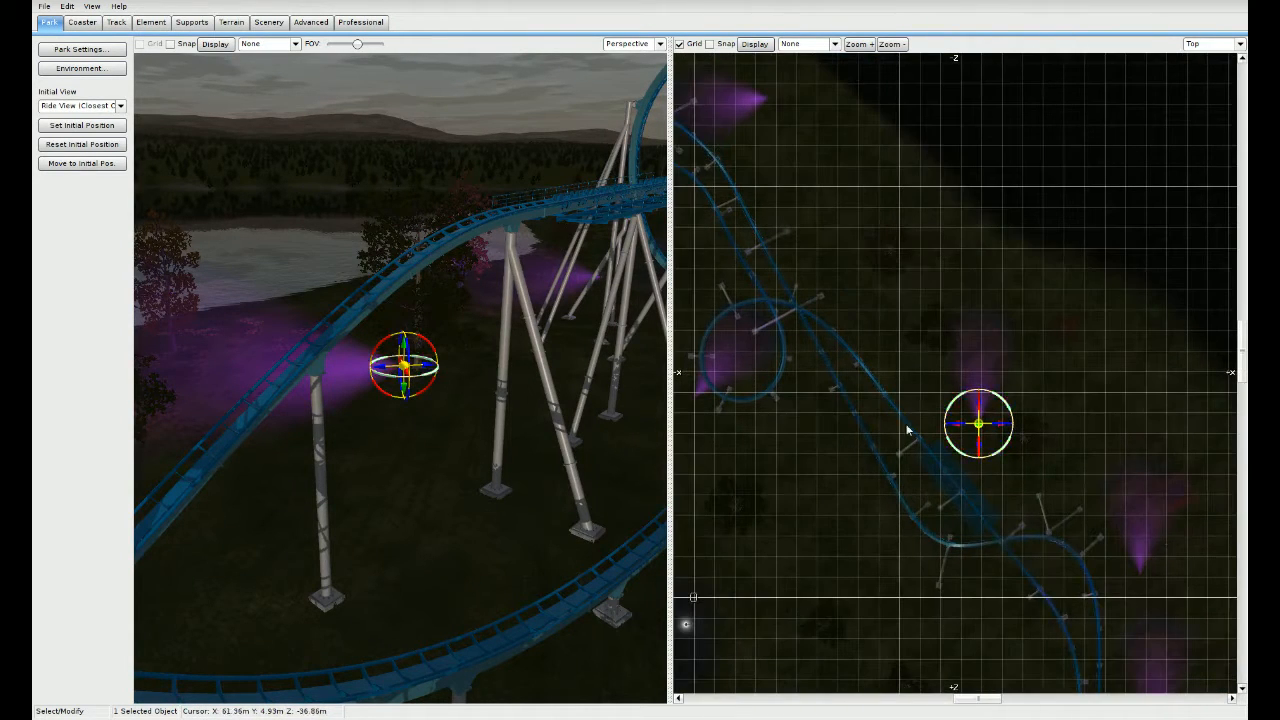
pyautogui.click(1059, 475)
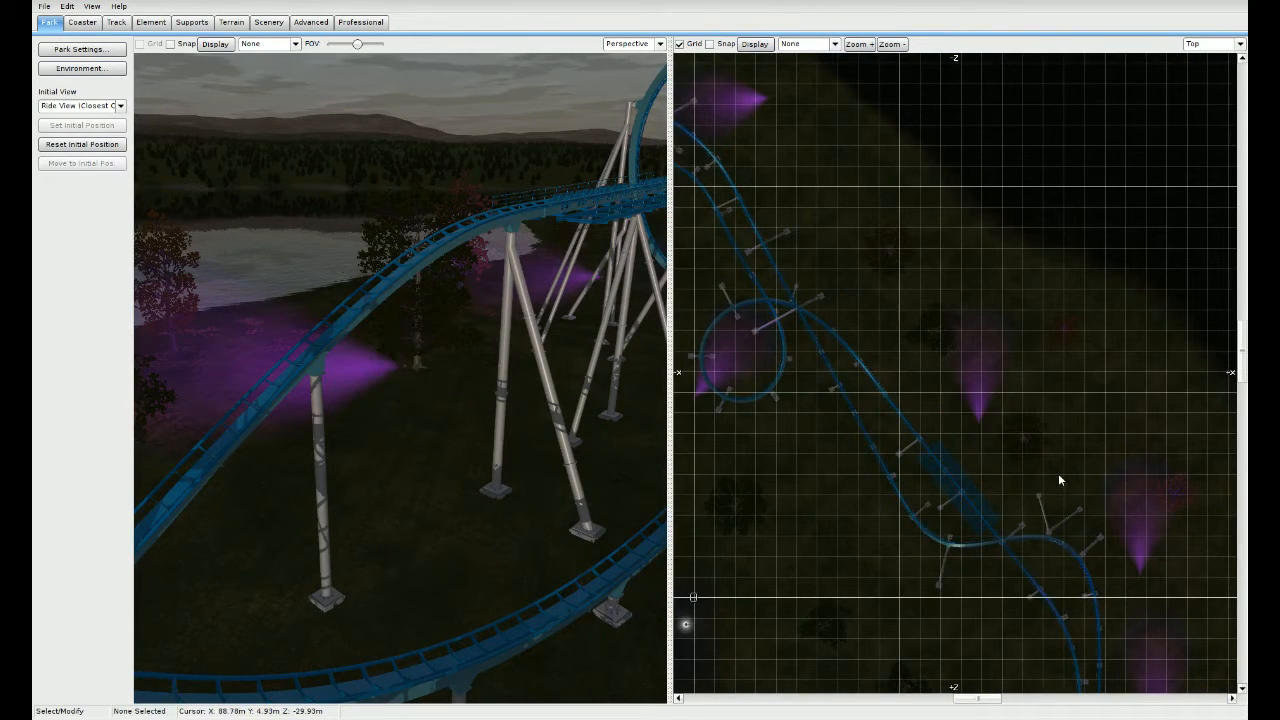
pyautogui.click(976, 422)
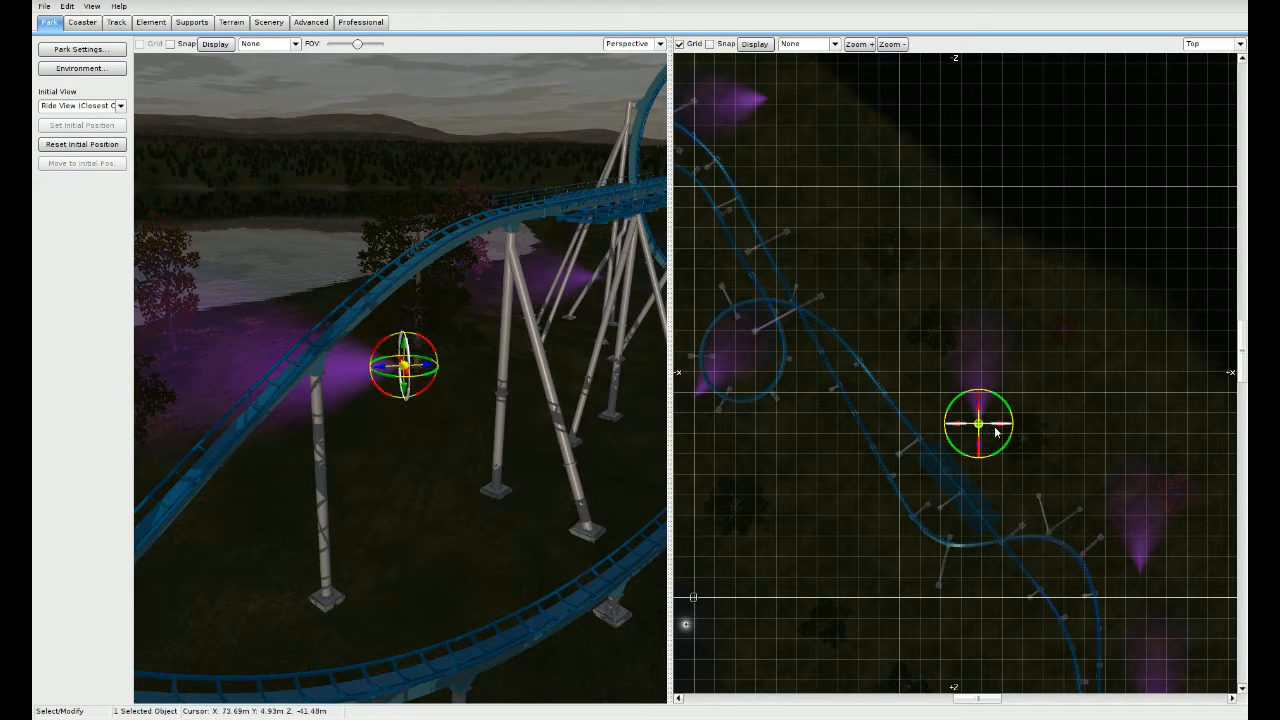
pyautogui.moveTo(1003, 432); pyautogui.dragTo(839, 509)
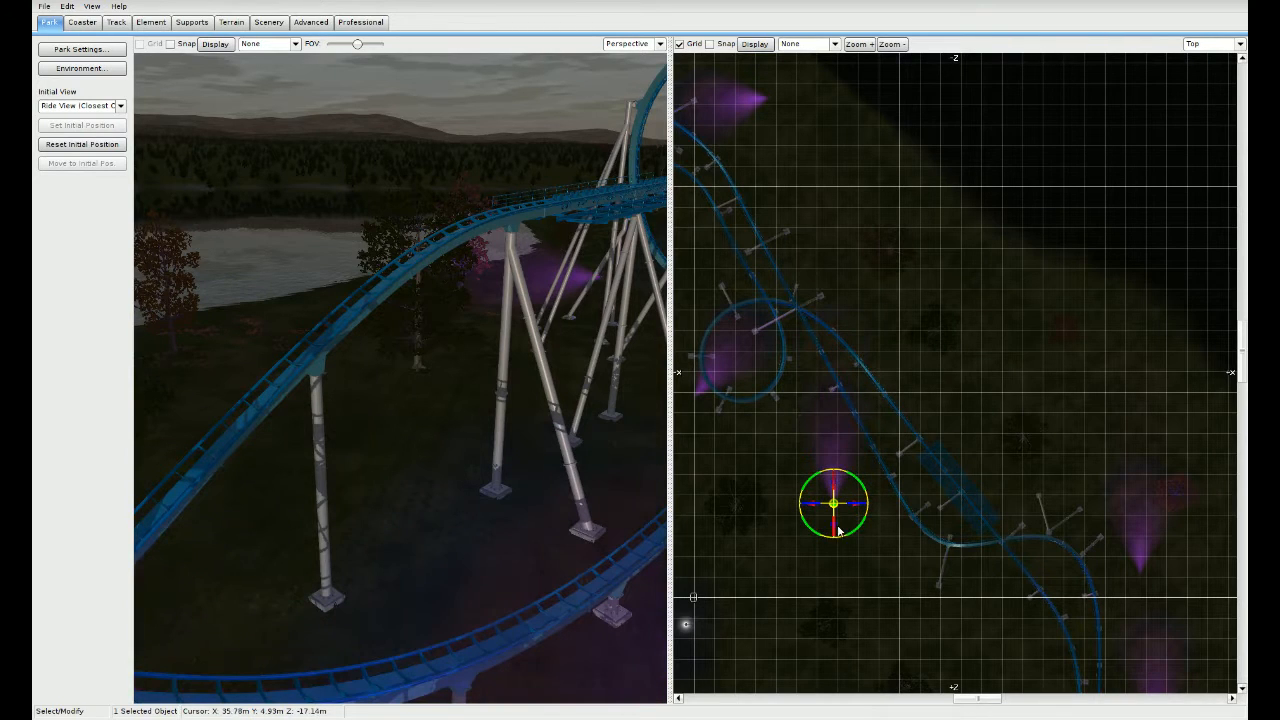
# Step: Rotate the moved spotlight so its beam points at the track's low curve and supports
pyautogui.moveTo(681, 545); pyautogui.dragTo(687, 537)
pyautogui.moveTo(540, 430); pyautogui.dragTo(650, 385, button='right')
pyautogui.moveTo(400, 380)
pyautogui.mouseDown(button='right')
pyautogui.moveTo(450, 410)
pyautogui.moveTo(460, 520)
pyautogui.moveTo(420, 400)
pyautogui.moveTo(400, 385)
pyautogui.mouseUp(button='right')
pyautogui.press('a')
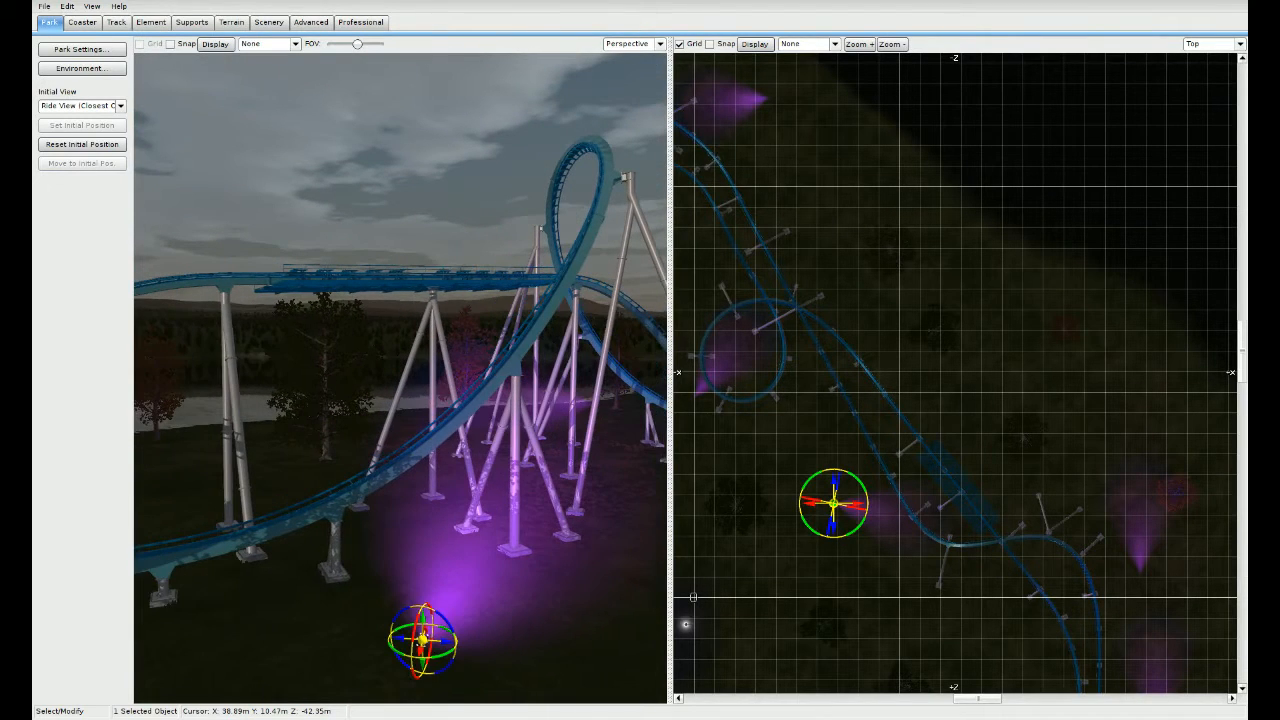
# Step: Reselect the spotlight, shift it closer to the track, turn it toward the curve, lower it to the ground and tilt its beam upward
pyautogui.click(838, 565)
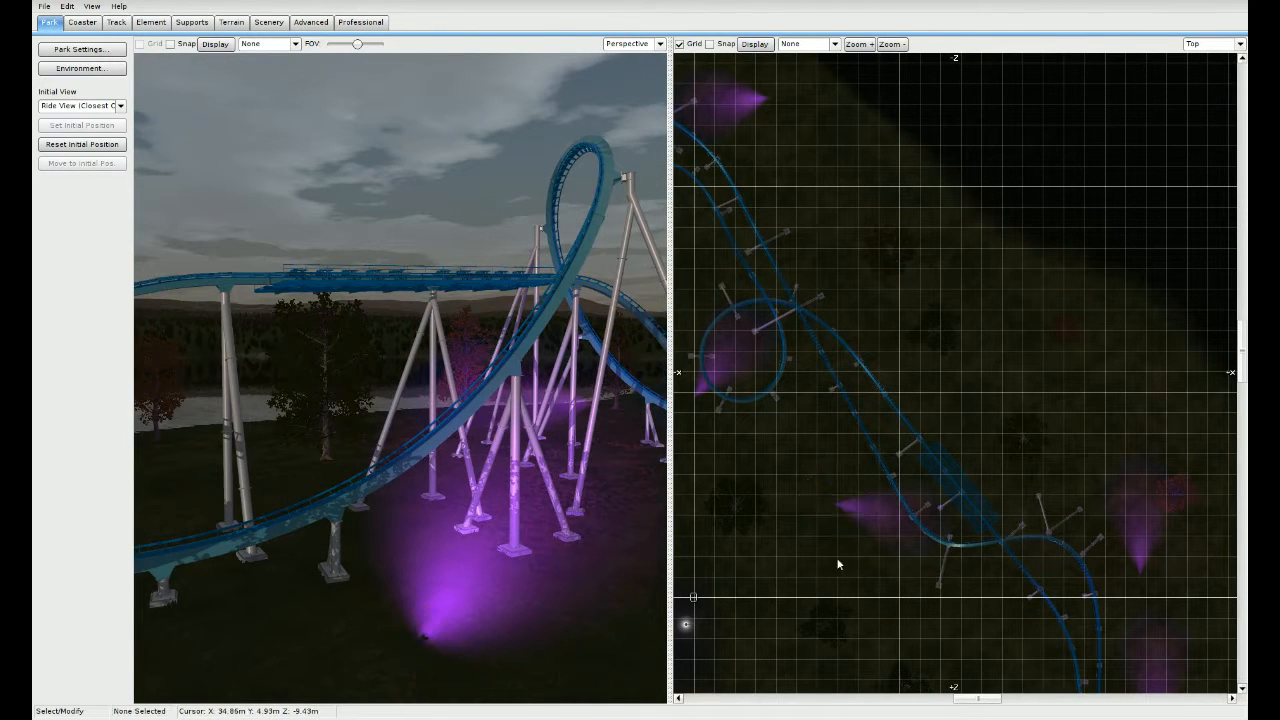
pyautogui.click(830, 501)
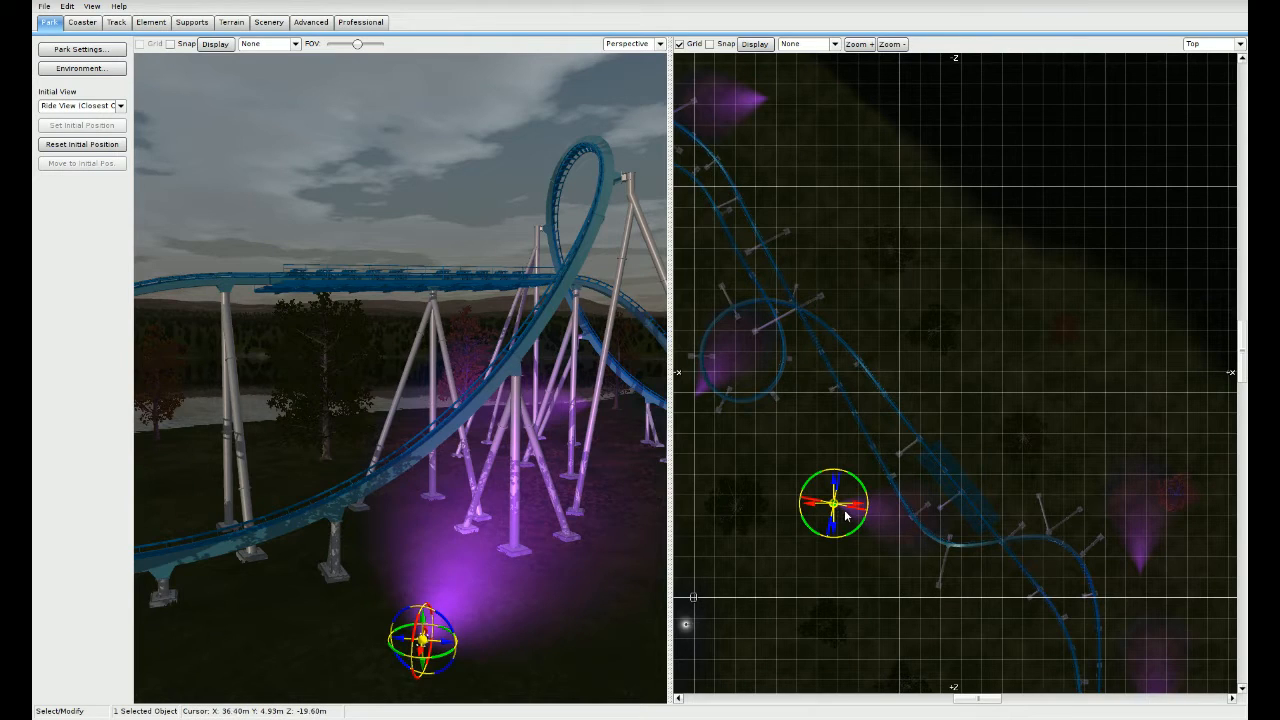
pyautogui.moveTo(838, 530); pyautogui.dragTo(793, 506)
pyautogui.moveTo(554, 522); pyautogui.dragTo(509, 499, button='right')
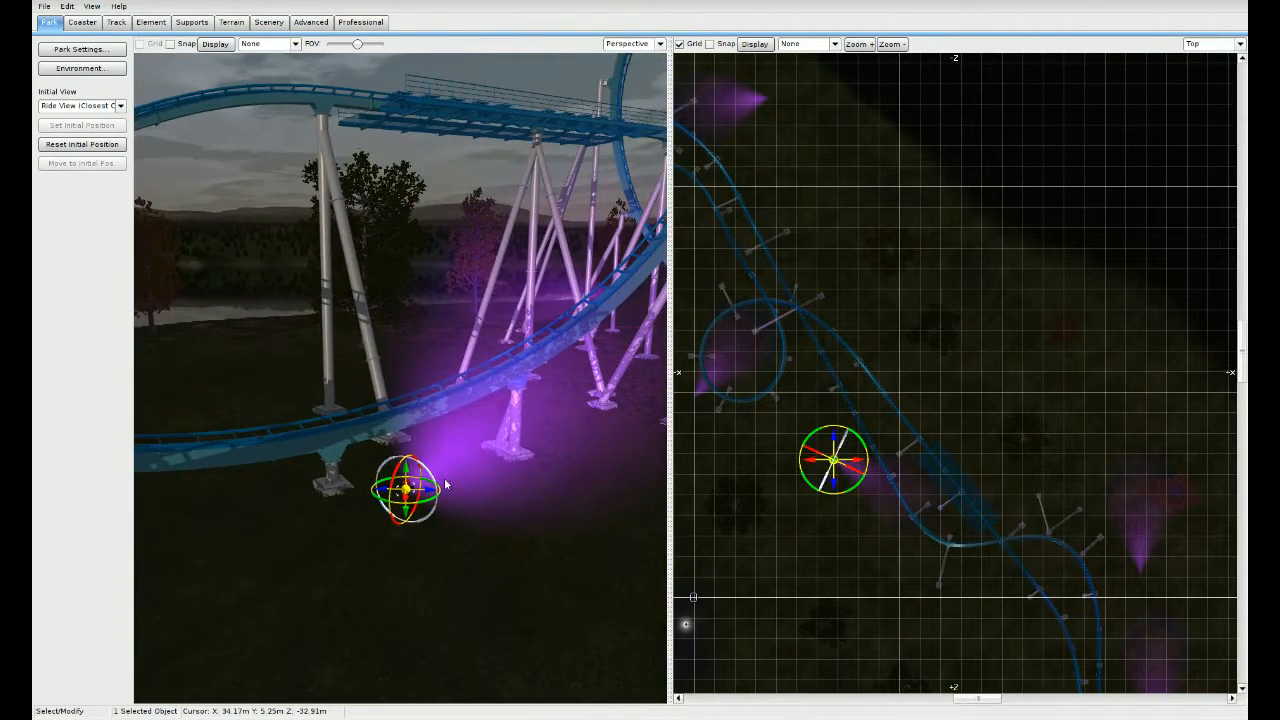
pyautogui.moveTo(406, 472); pyautogui.dragTo(464, 521)
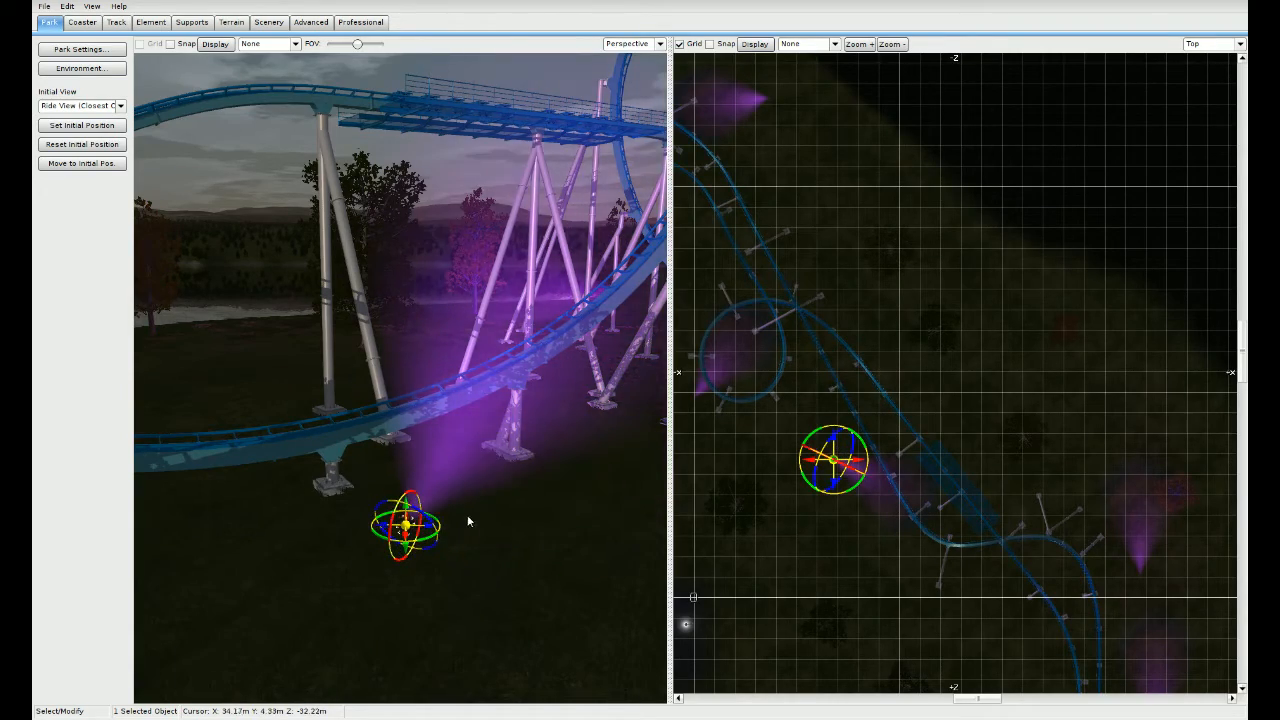
# Step: Select the spotlight beside the next turn, rotate its beam toward the track and move it outward, further back from the curve
pyautogui.moveTo(468, 519); pyautogui.dragTo(545, 485, button='right')
pyautogui.scroll(-3, 358, 381)
pyautogui.scroll(5, 350, 345)
pyautogui.moveTo(358, 381); pyautogui.dragTo(420, 335, button='right')
pyautogui.scroll(5, 350, 345)
pyautogui.scroll(4, 420, 335)
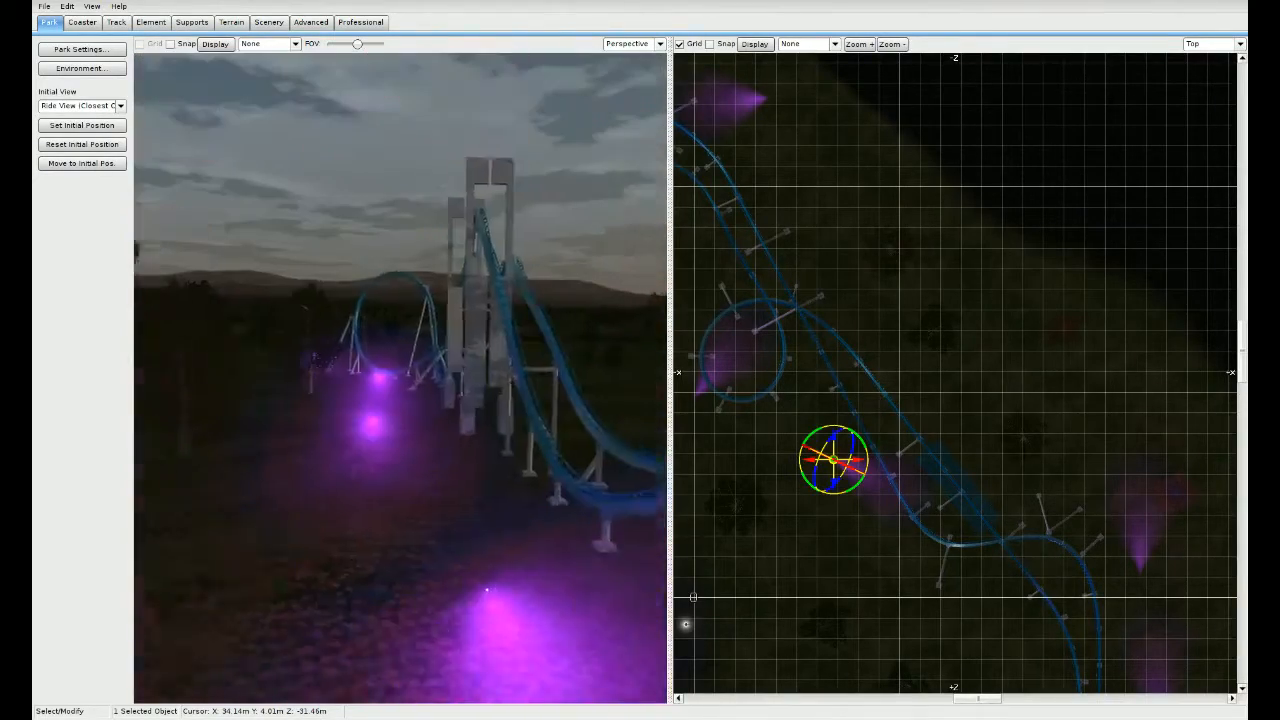
pyautogui.moveTo(940, 583); pyautogui.dragTo(839, 362, button='right')
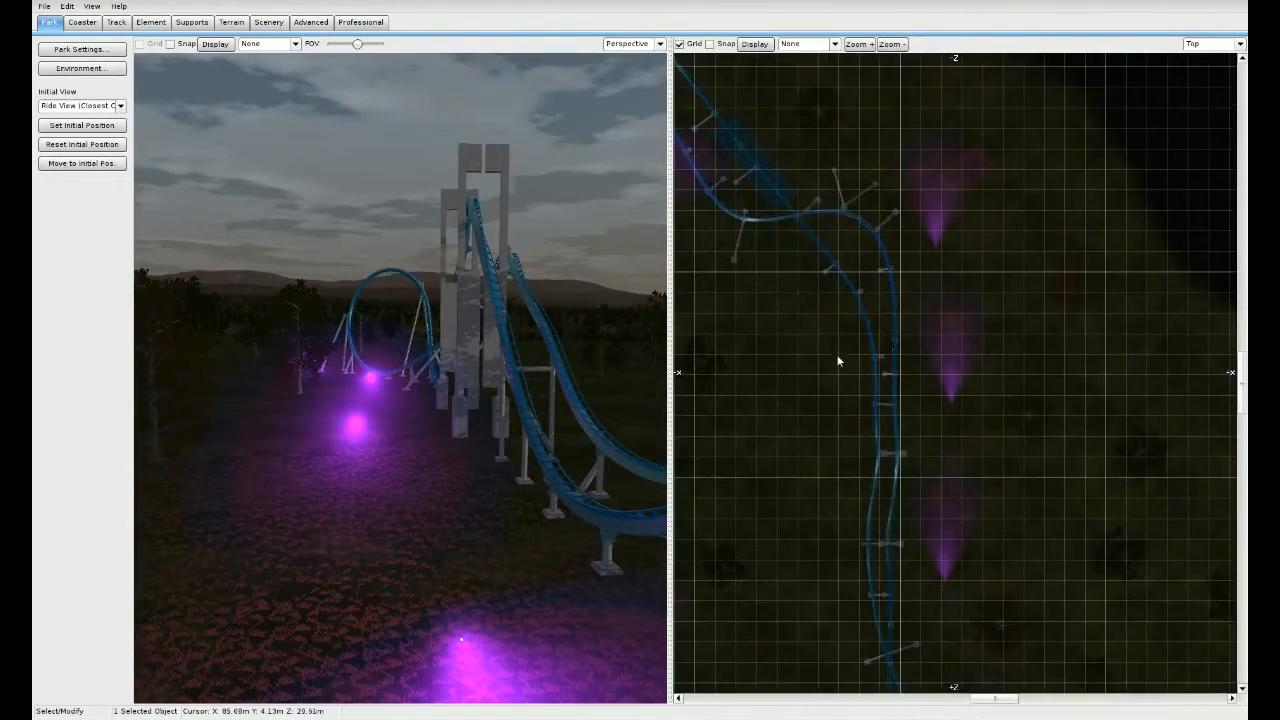
pyautogui.click(952, 404)
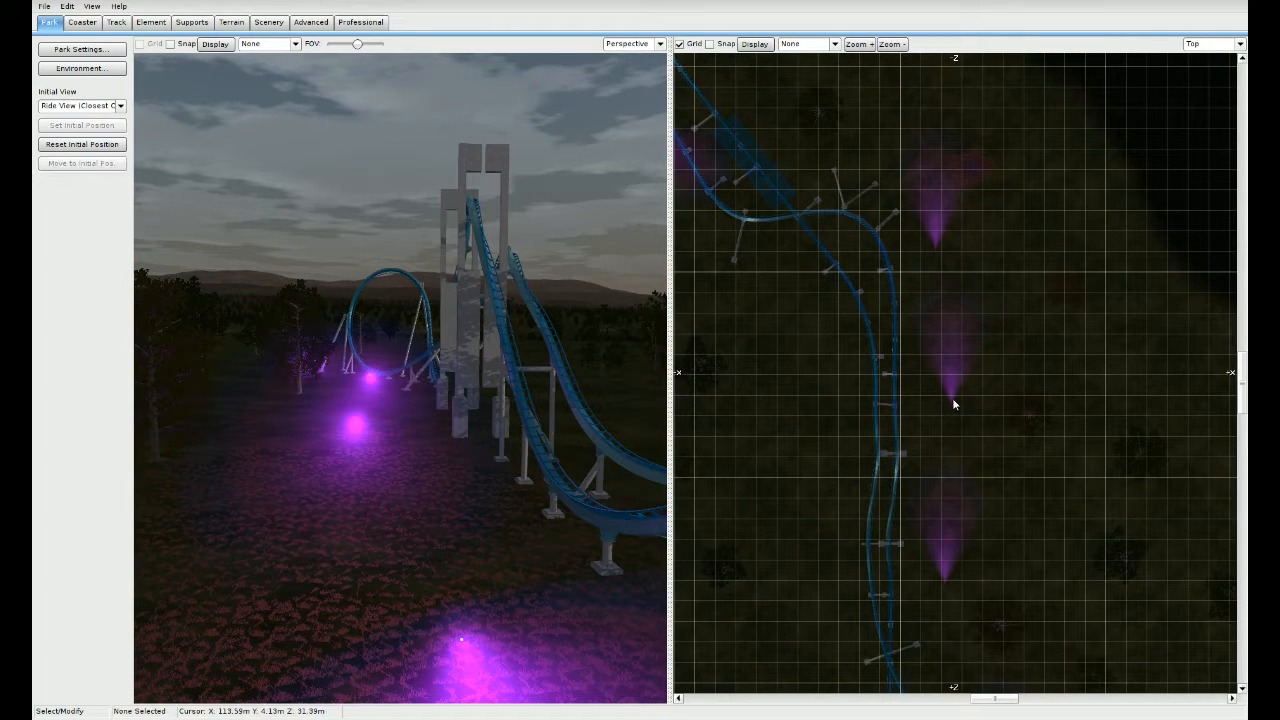
pyautogui.click(926, 245)
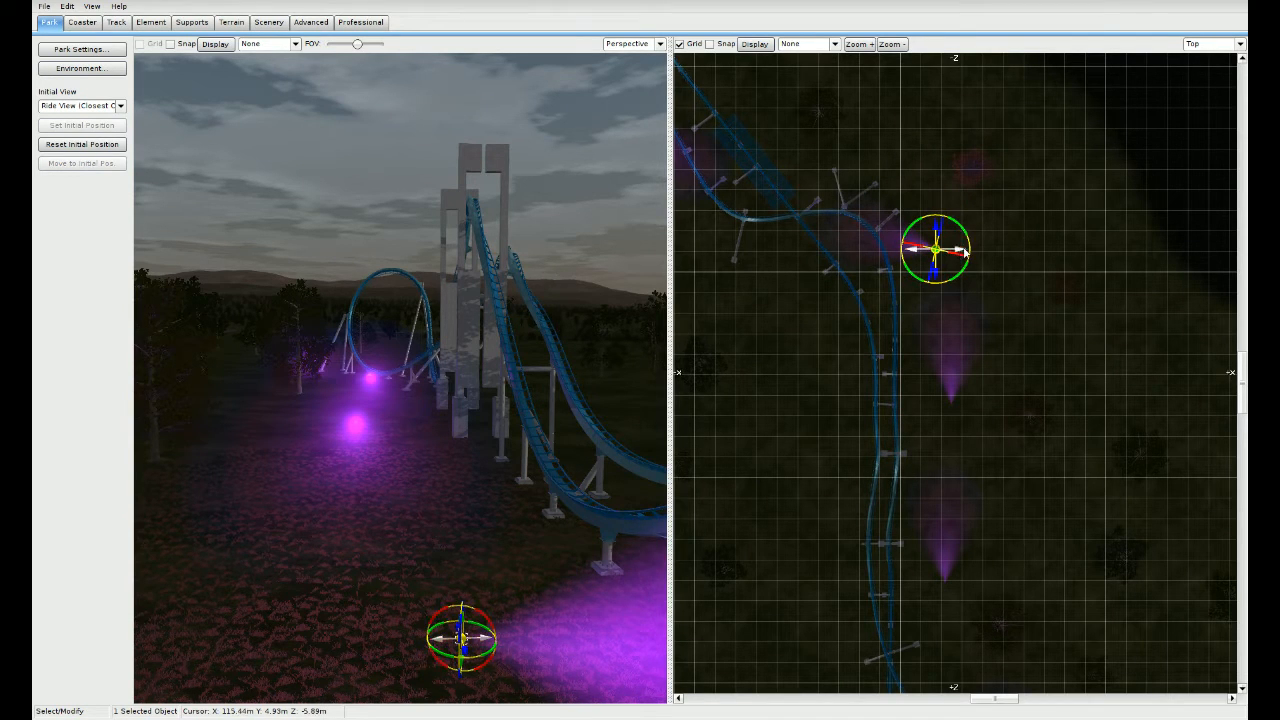
pyautogui.moveTo(965, 253); pyautogui.dragTo(1005, 253)
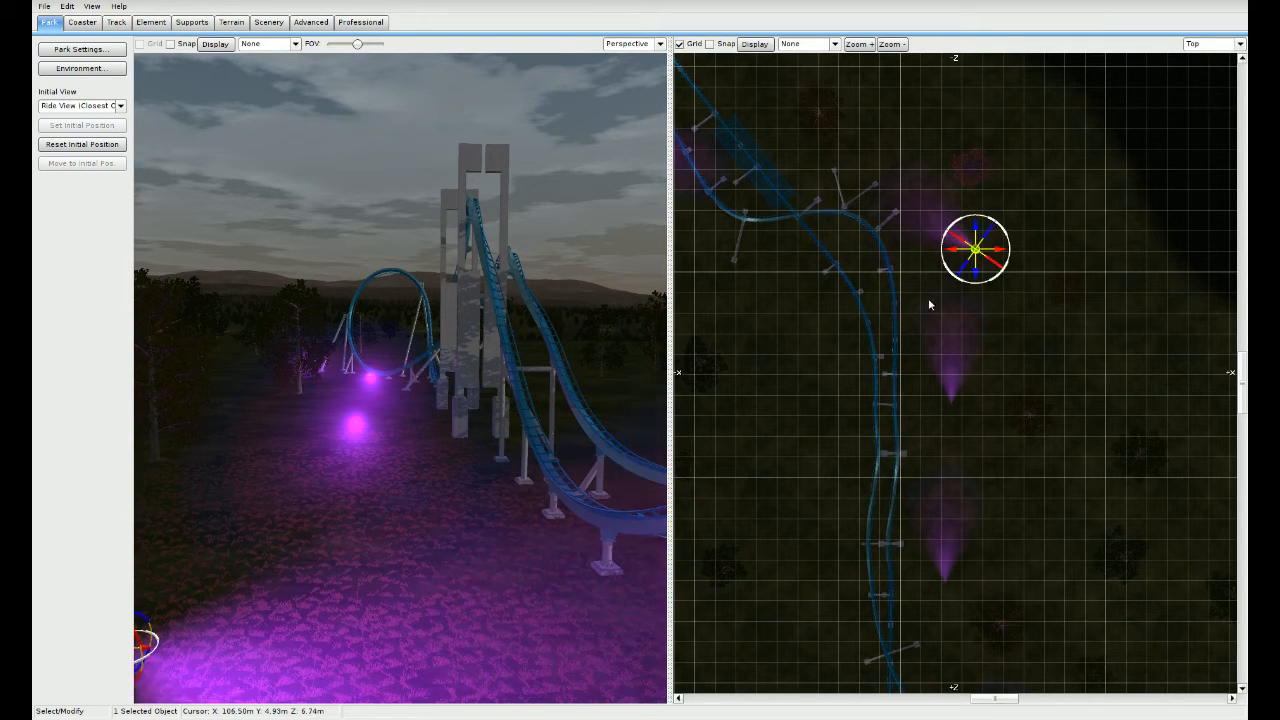
pyautogui.moveTo(975, 273); pyautogui.dragTo(1038, 288)
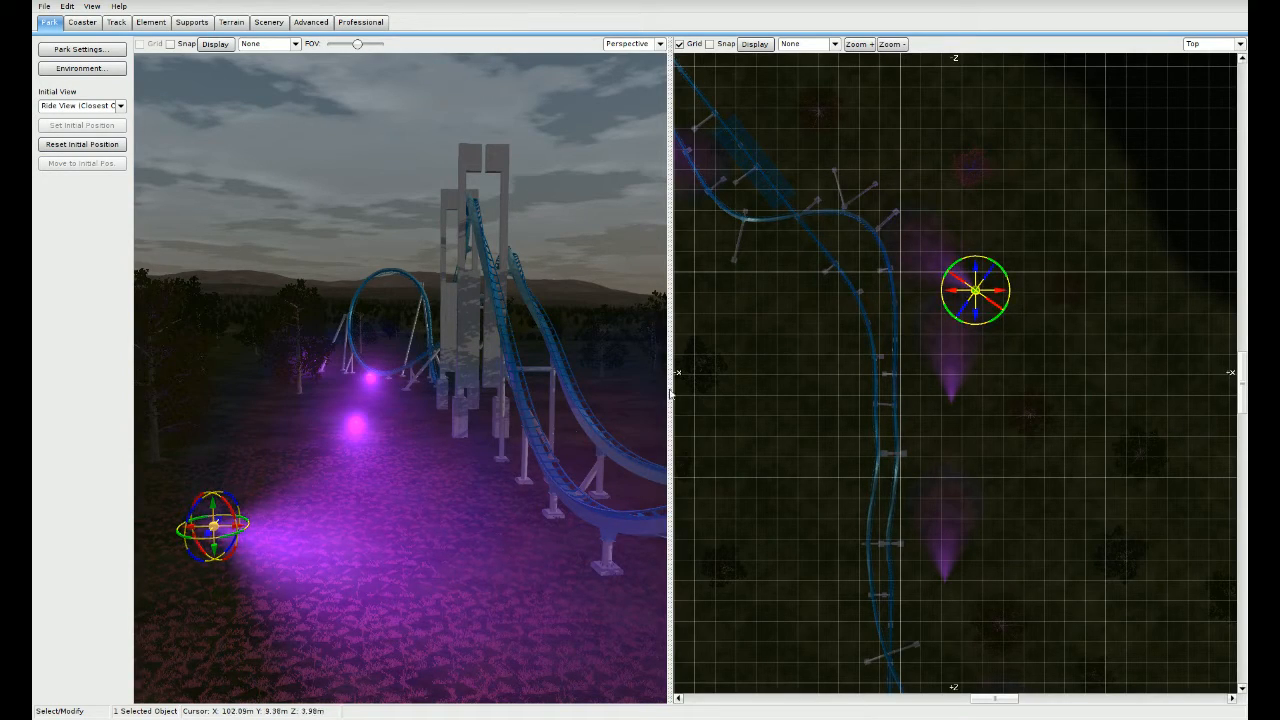
# Step: Tilt the moved spotlight so its beam shines up at the curve and its supports
pyautogui.moveTo(562, 432); pyautogui.dragTo(645, 420, button='right')
pyautogui.moveTo(305, 421); pyautogui.dragTo(370, 455)
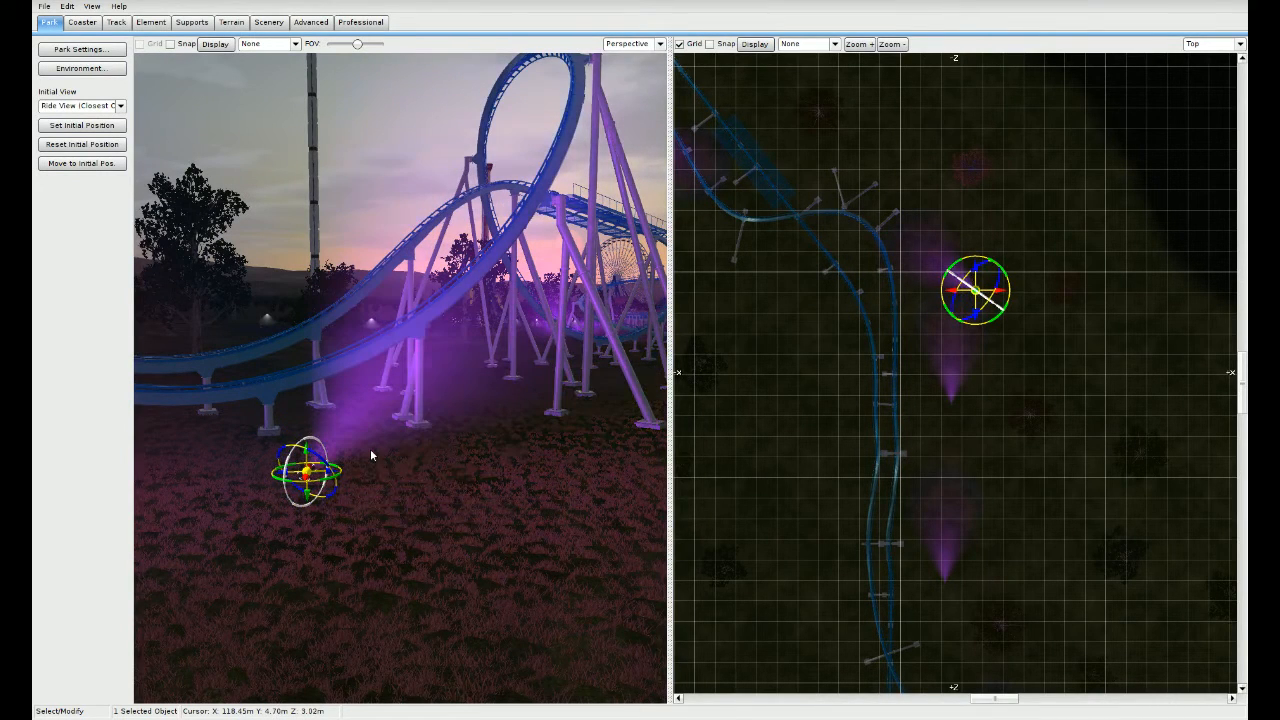
pyautogui.moveTo(909, 394); pyautogui.dragTo(951, 434, button='right')
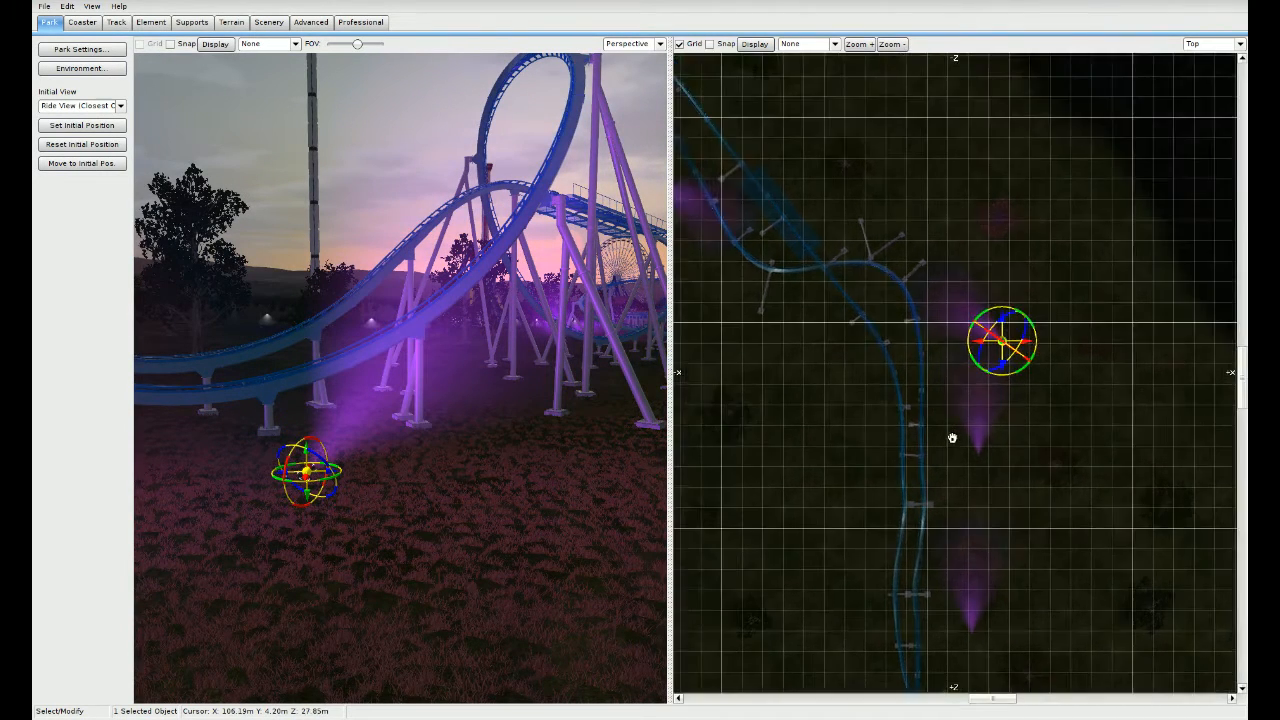
pyautogui.click(1021, 371)
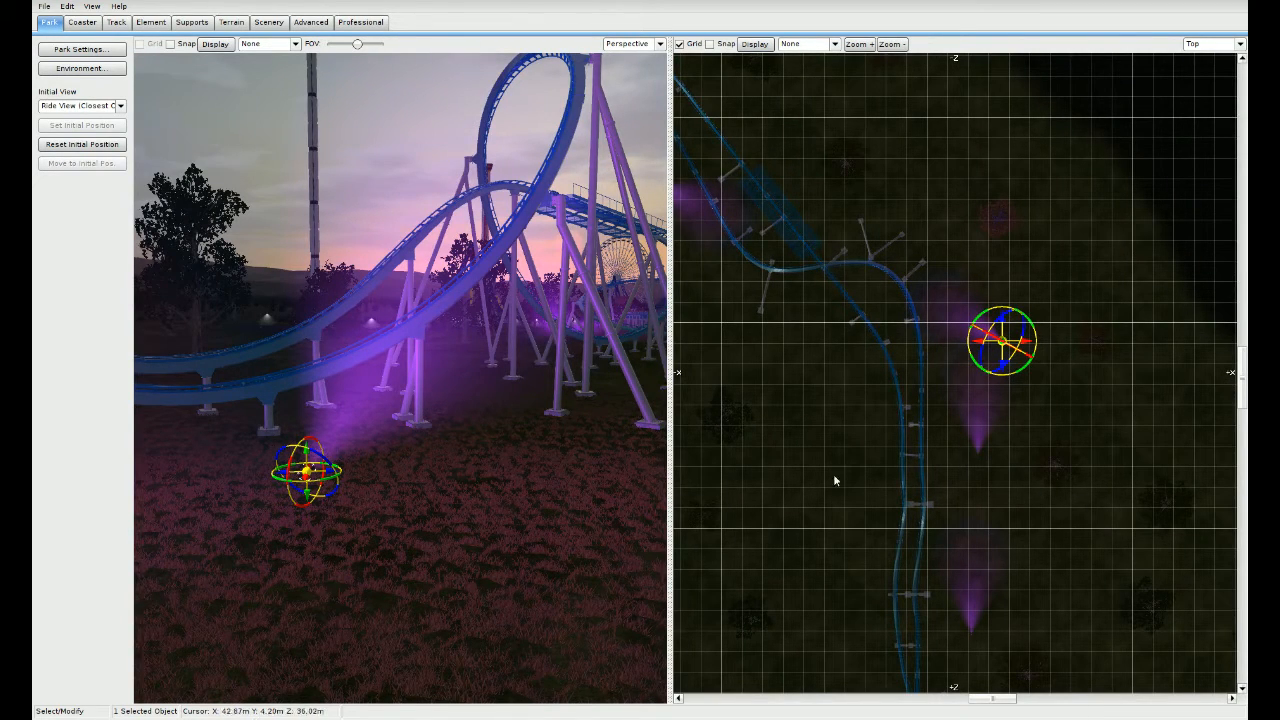
# Step: Select the spotlight beside the tall twin towers and open its object properties
pyautogui.moveTo(420, 400); pyautogui.dragTo(462, 358, button='right')
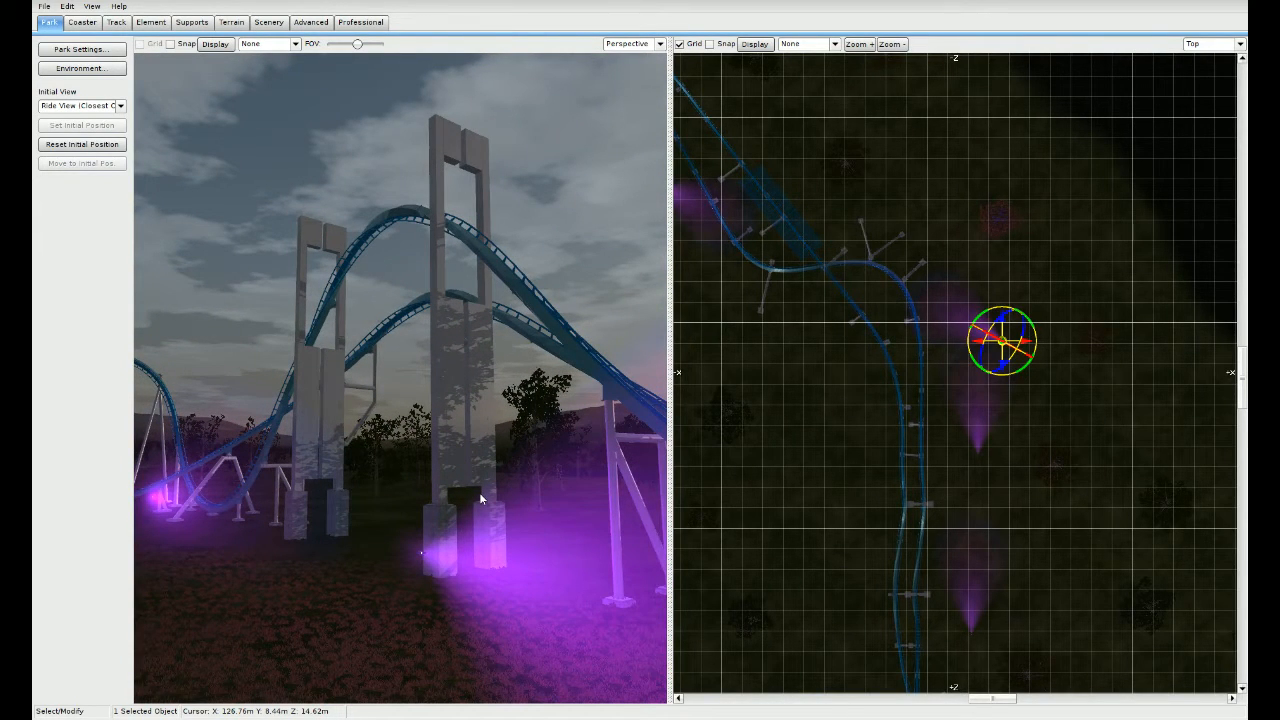
pyautogui.click(421, 553)
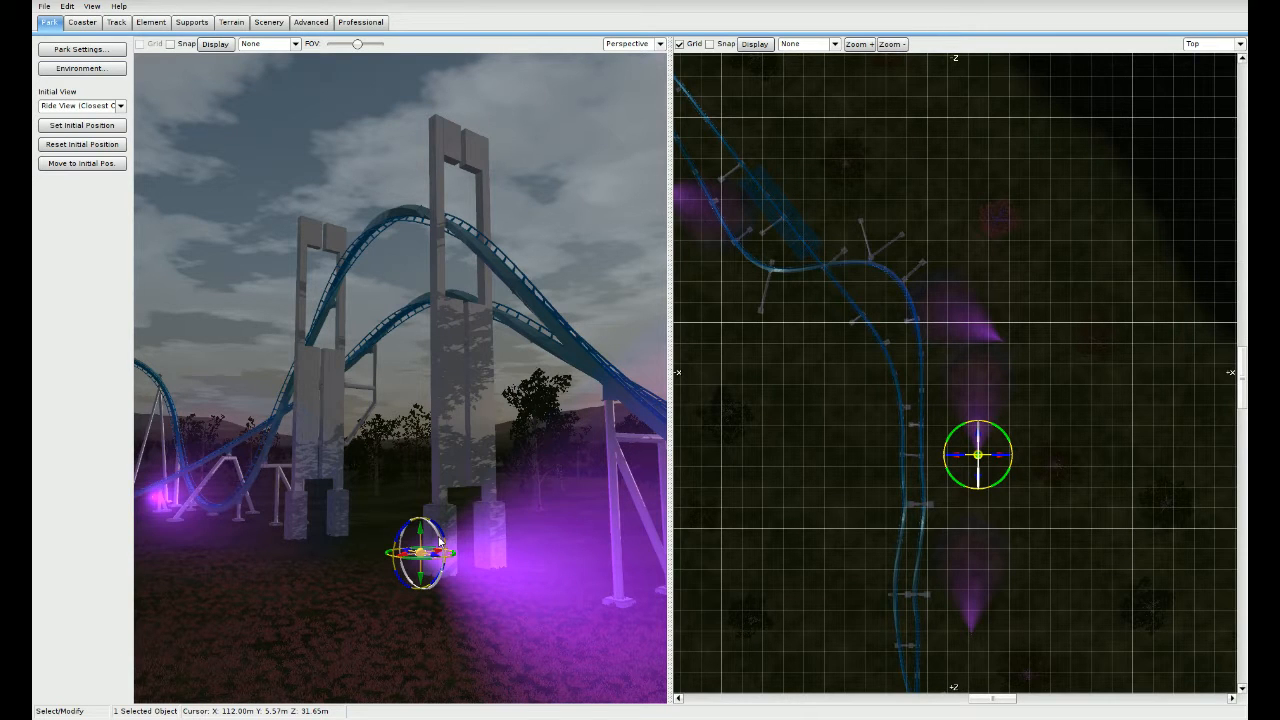
pyautogui.moveTo(400, 378); pyautogui.dragTo(463, 558, button='right')
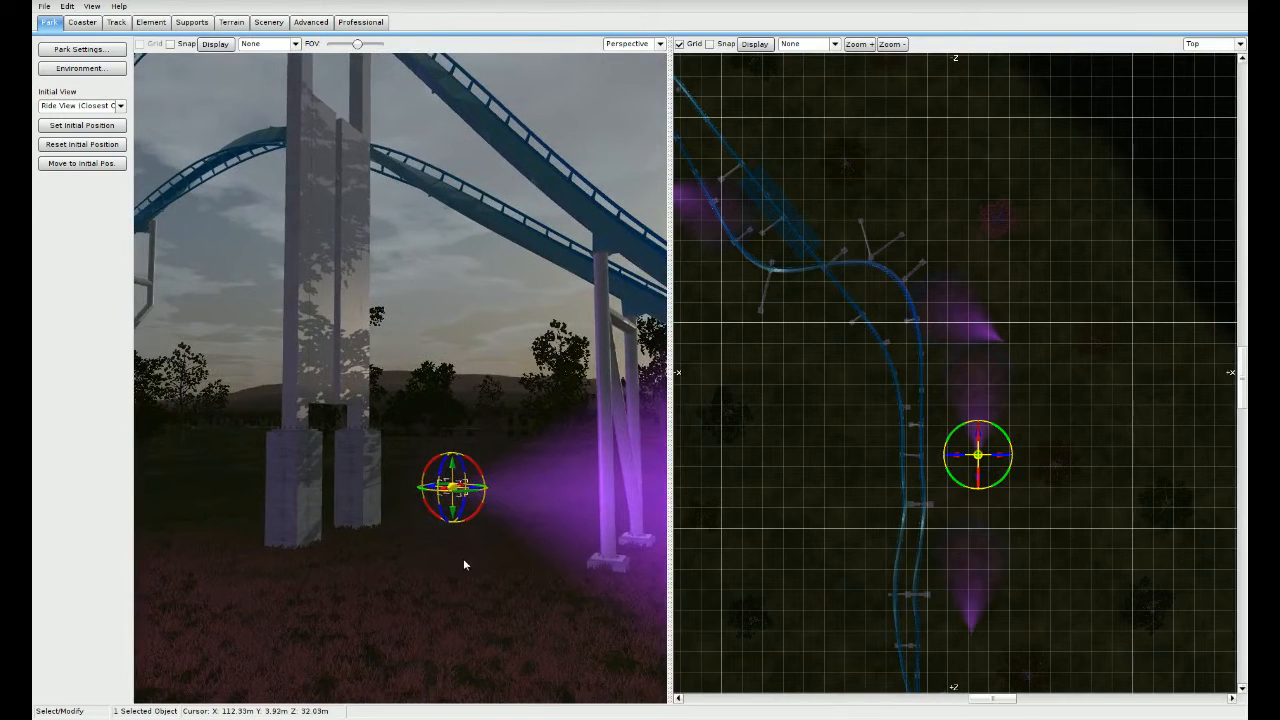
pyautogui.click(463, 558)
pyautogui.doubleClick(455, 491)
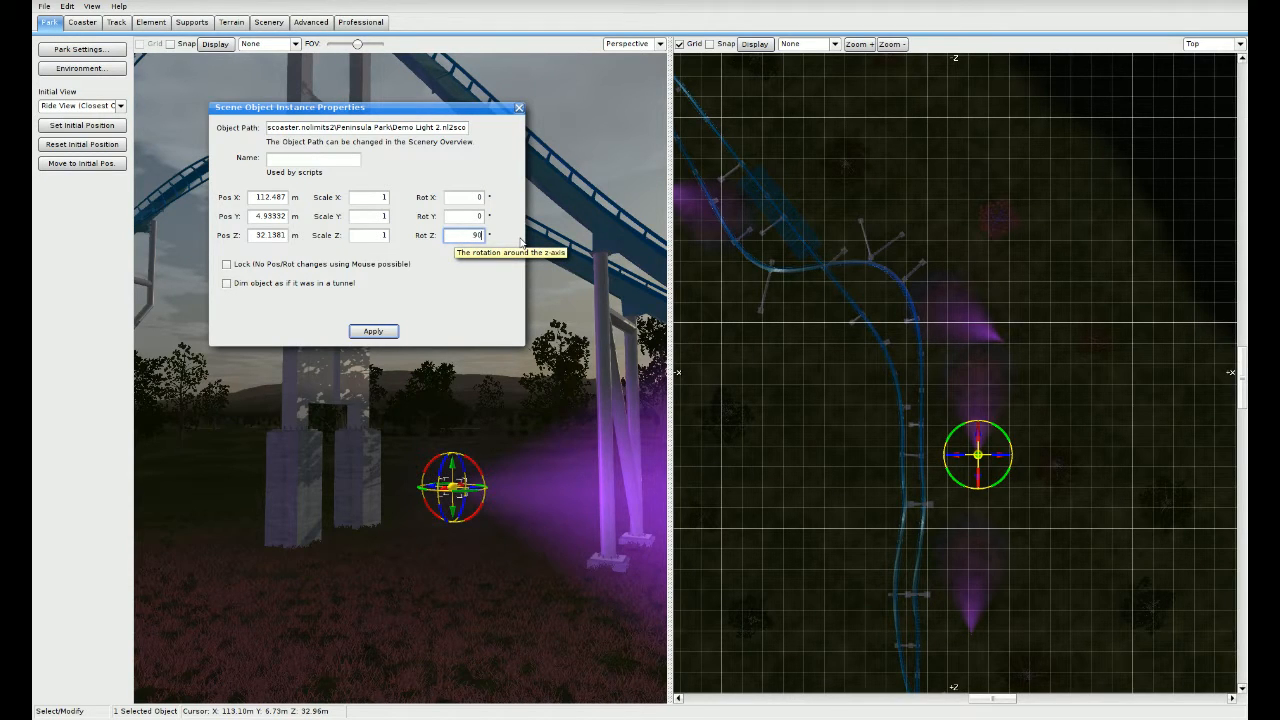
# Step: Try a Y rotation of 90° on the tower spotlight, with the Z rotation at 0°
pyautogui.write('0')
pyautogui.hotkey('shift', 'Tab')
pyautogui.hotkey('shift', 'Tab')
pyautogui.hotkey('shift', 'Tab')
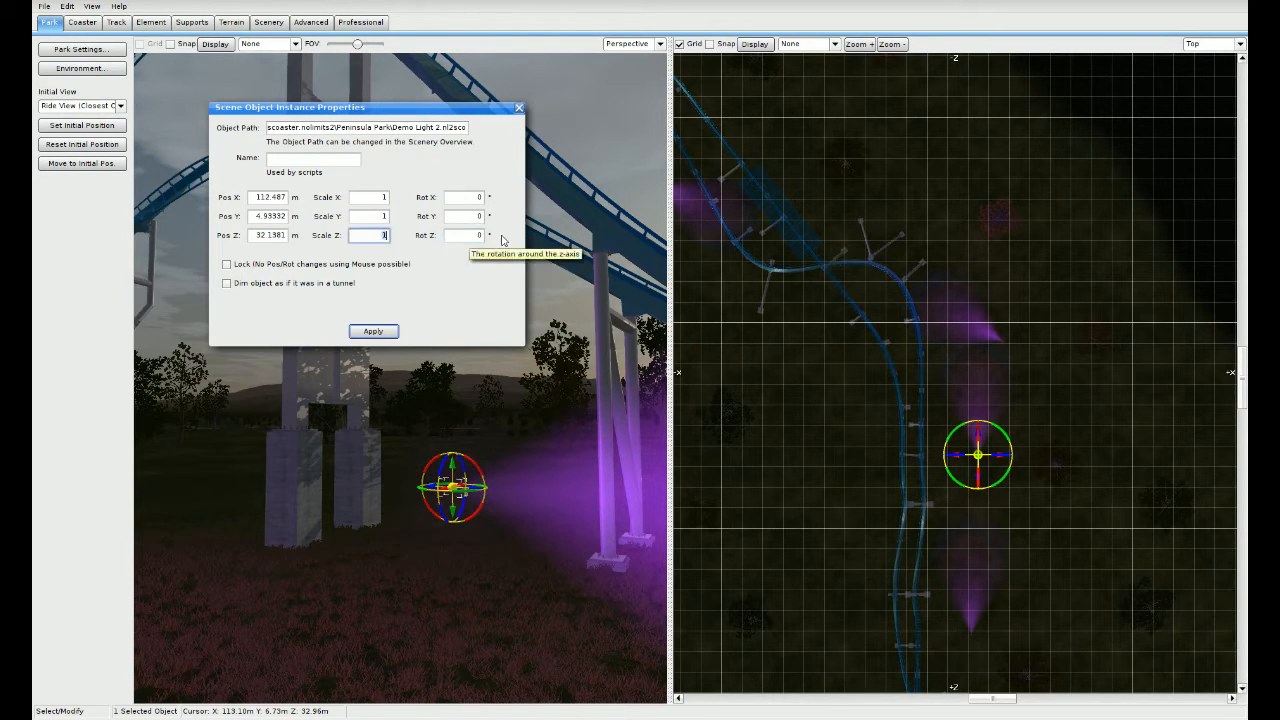
pyautogui.press('Return')
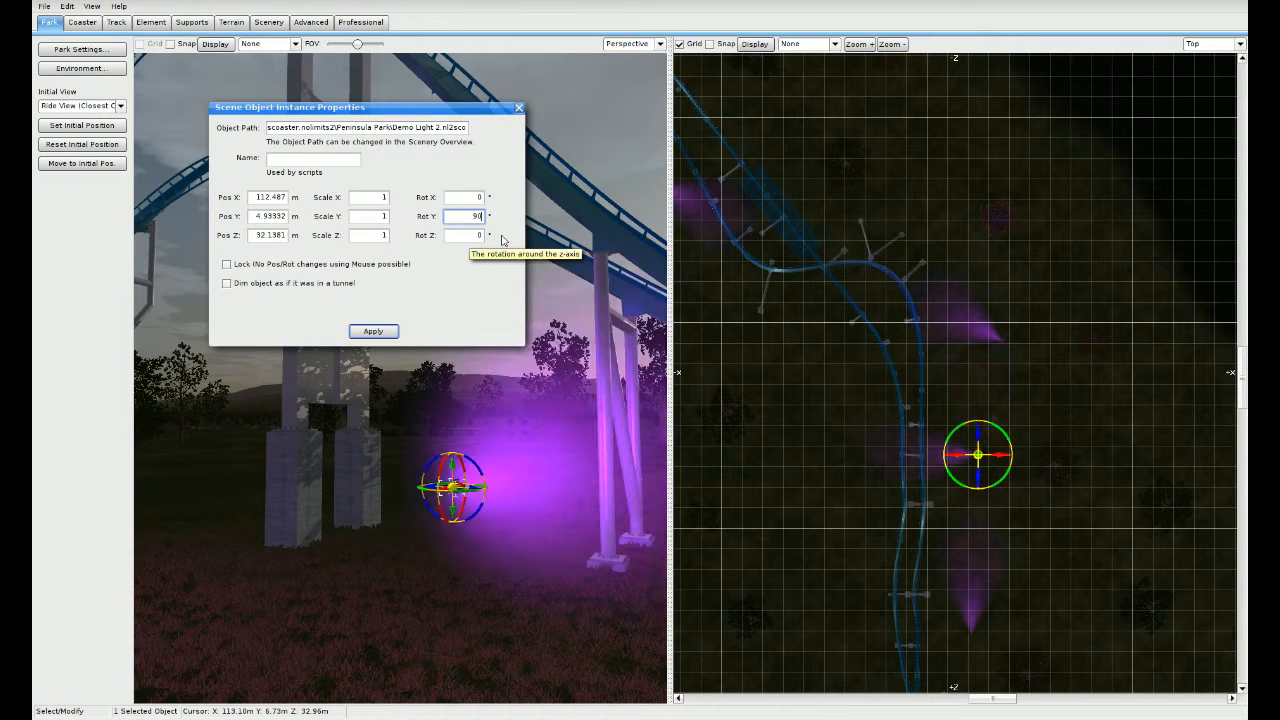
# Step: Point the tower spotlight straight up with an X rotation of 90° and a Y rotation of 0°, and close its properties
pyautogui.hotkey('shift', 'Tab')
pyautogui.press('Tab')
pyautogui.write('0')
pyautogui.hotkey('shift', 'Tab')
pyautogui.hotkey('shift', 'Tab')
pyautogui.hotkey('shift', 'Tab')
pyautogui.press('Return')
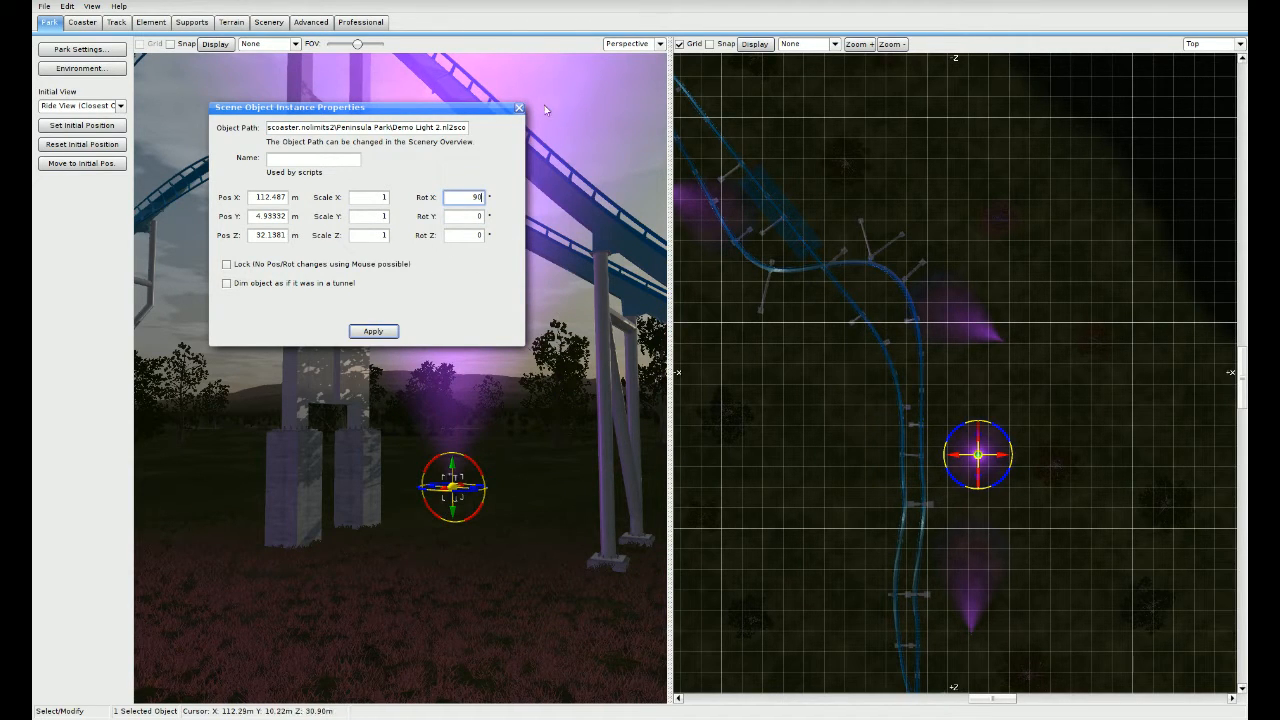
pyautogui.click(516, 108)
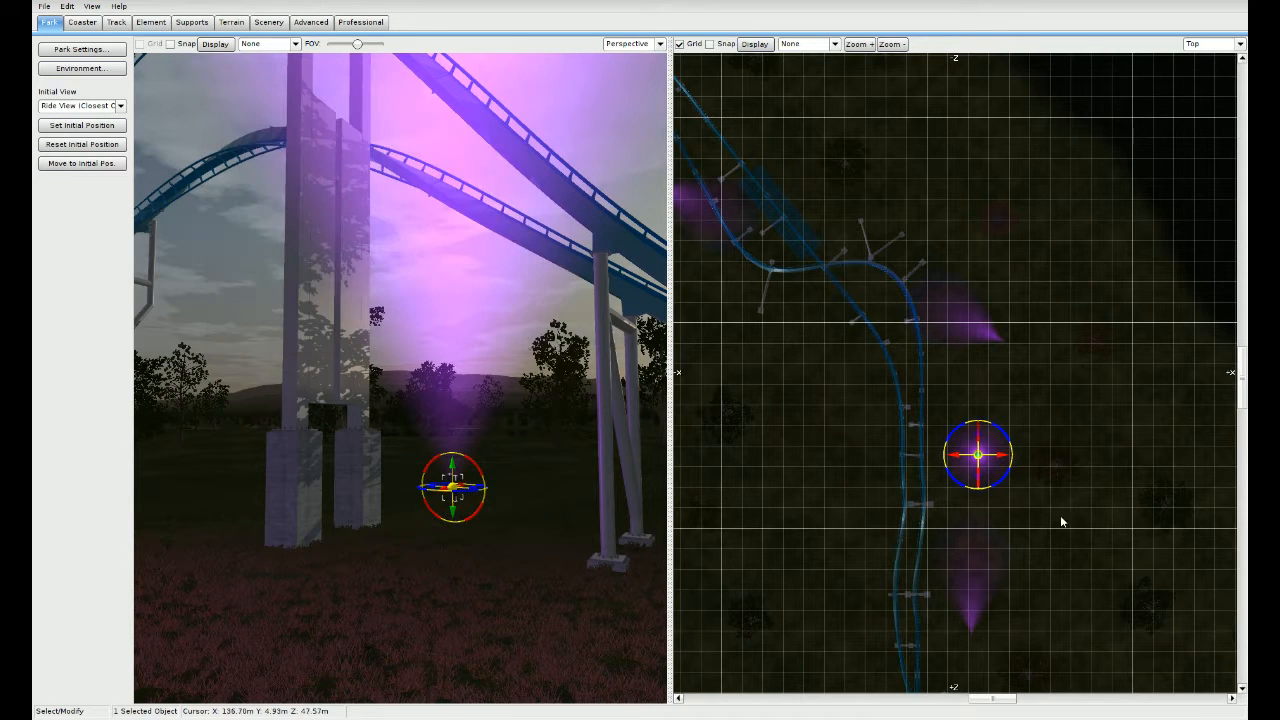
# Step: Move the upward-pointing spotlight to the base of the nearest tower support and adjust its sideways position between the two columns
pyautogui.moveTo(1090, 538); pyautogui.dragTo(1076, 426, button='right')
pyautogui.scroll(2, 973, 408)
pyautogui.click(953, 368)
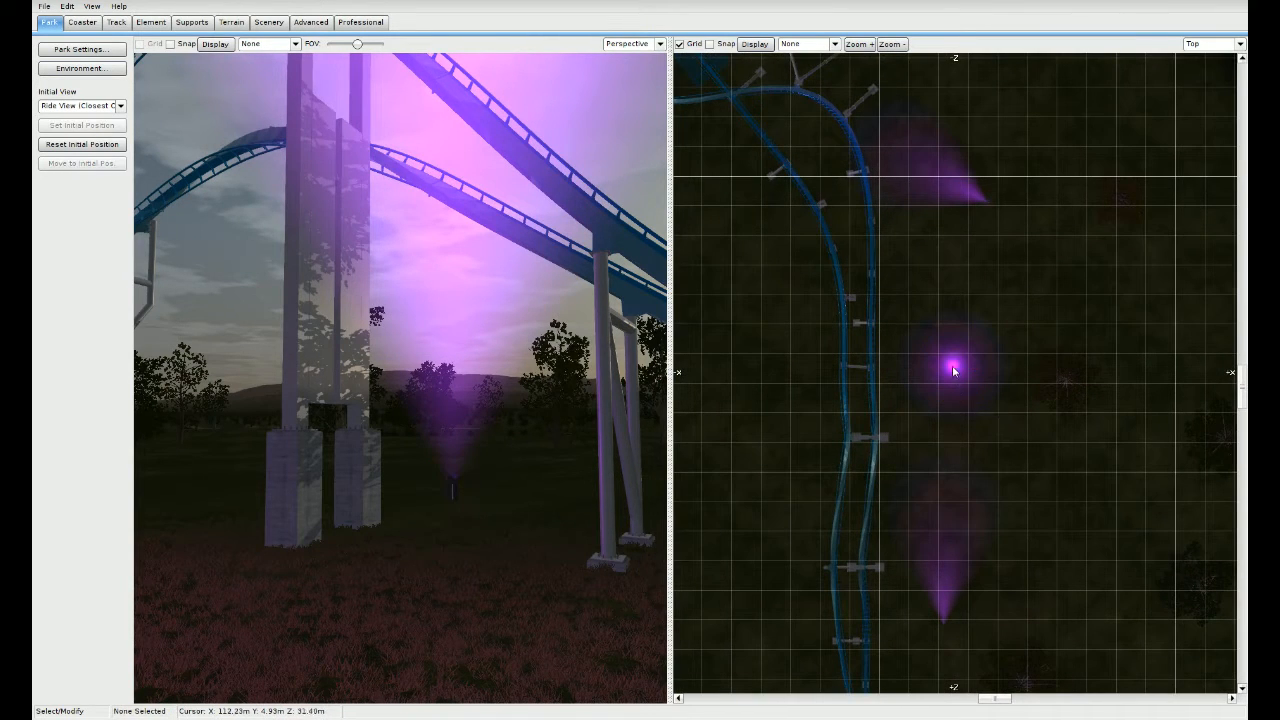
pyautogui.click(953, 368)
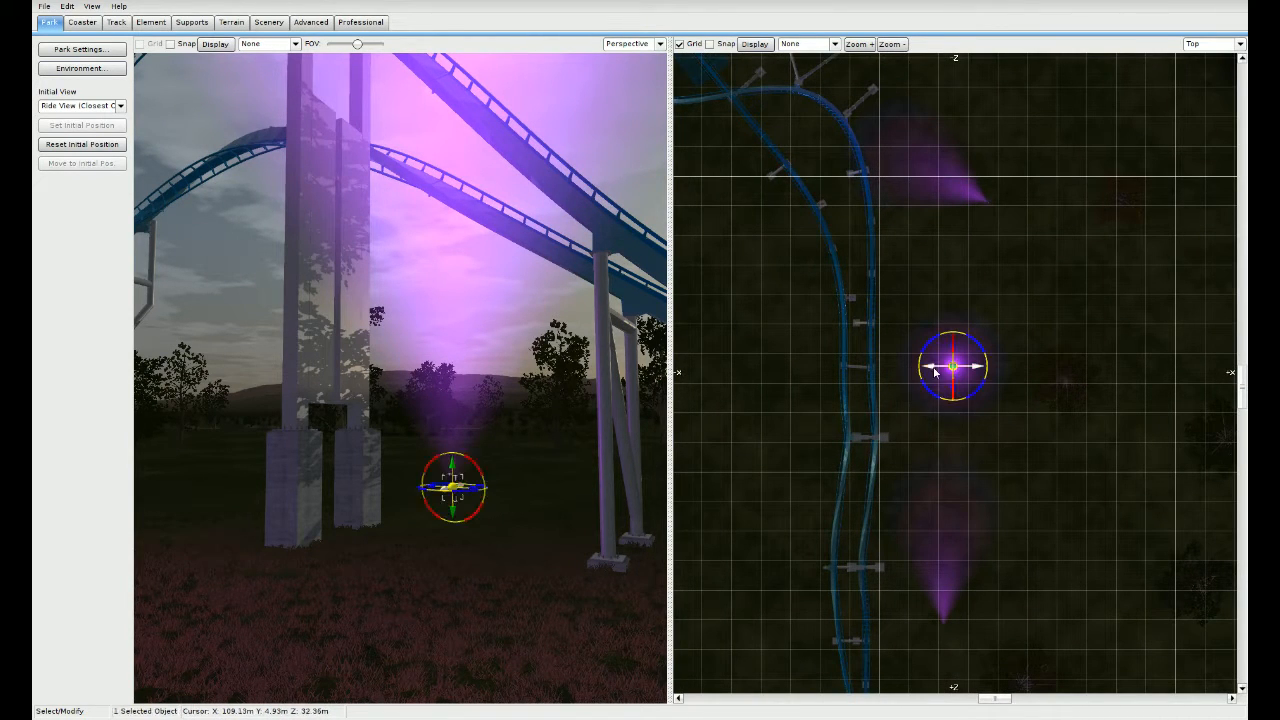
pyautogui.moveTo(975, 372); pyautogui.dragTo(865, 459)
pyautogui.moveTo(579, 493)
pyautogui.mouseDown(button='right')
pyautogui.moveTo(440, 488)
pyautogui.moveTo(441, 506)
pyautogui.moveTo(566, 501)
pyautogui.mouseUp(button='right')
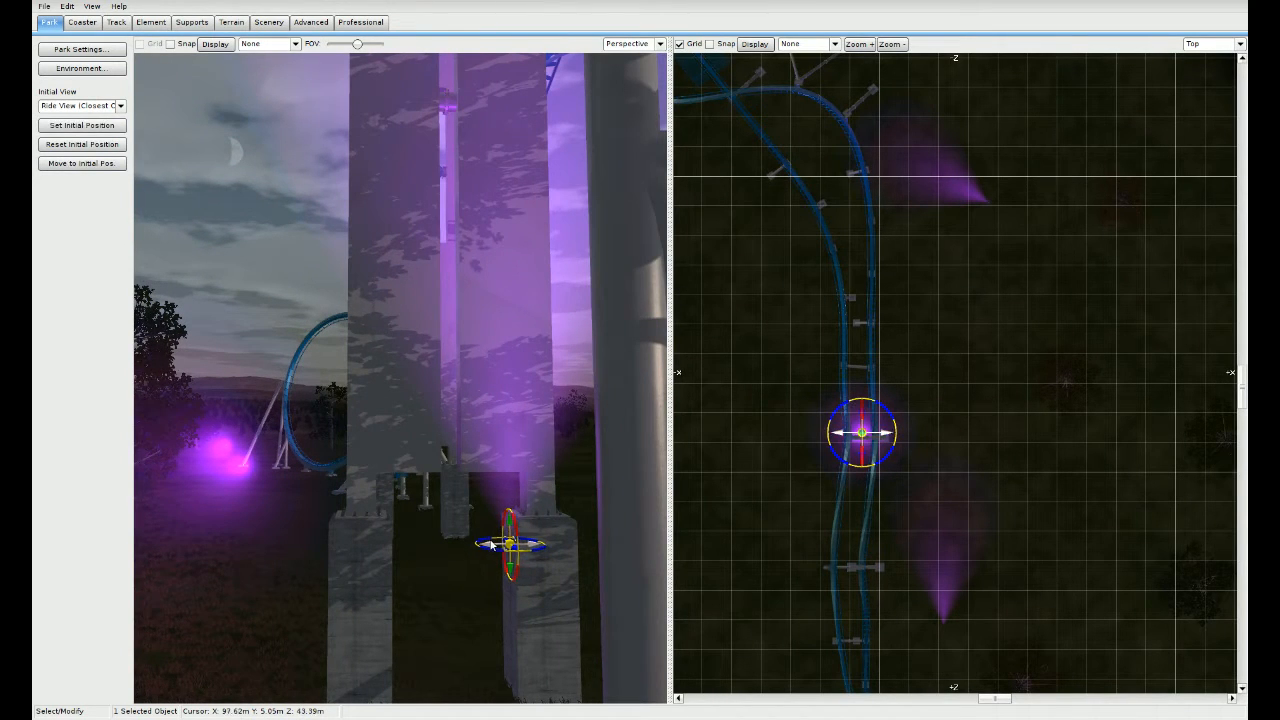
pyautogui.moveTo(493, 545); pyautogui.dragTo(433, 548)
pyautogui.moveTo(436, 556); pyautogui.dragTo(620, 563, button='right')
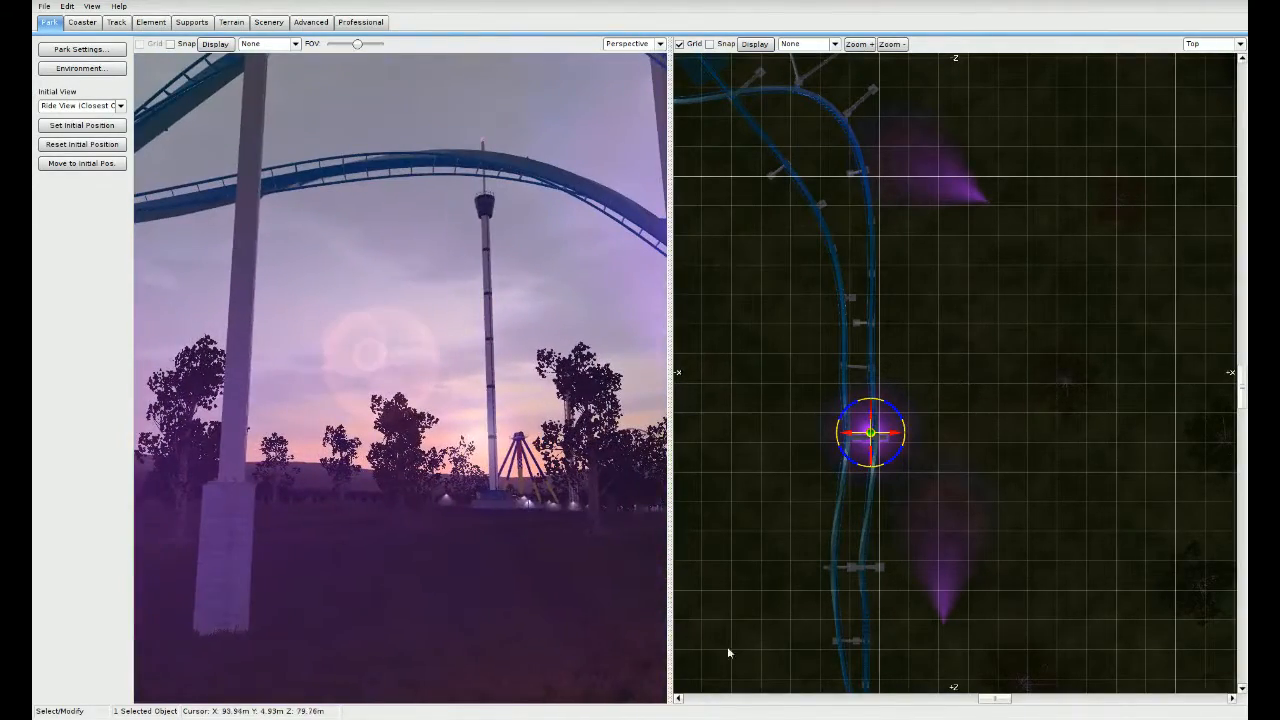
# Step: Open the properties of the next spotlight along the double track and set its X rotation to 90°
pyautogui.click(944, 622)
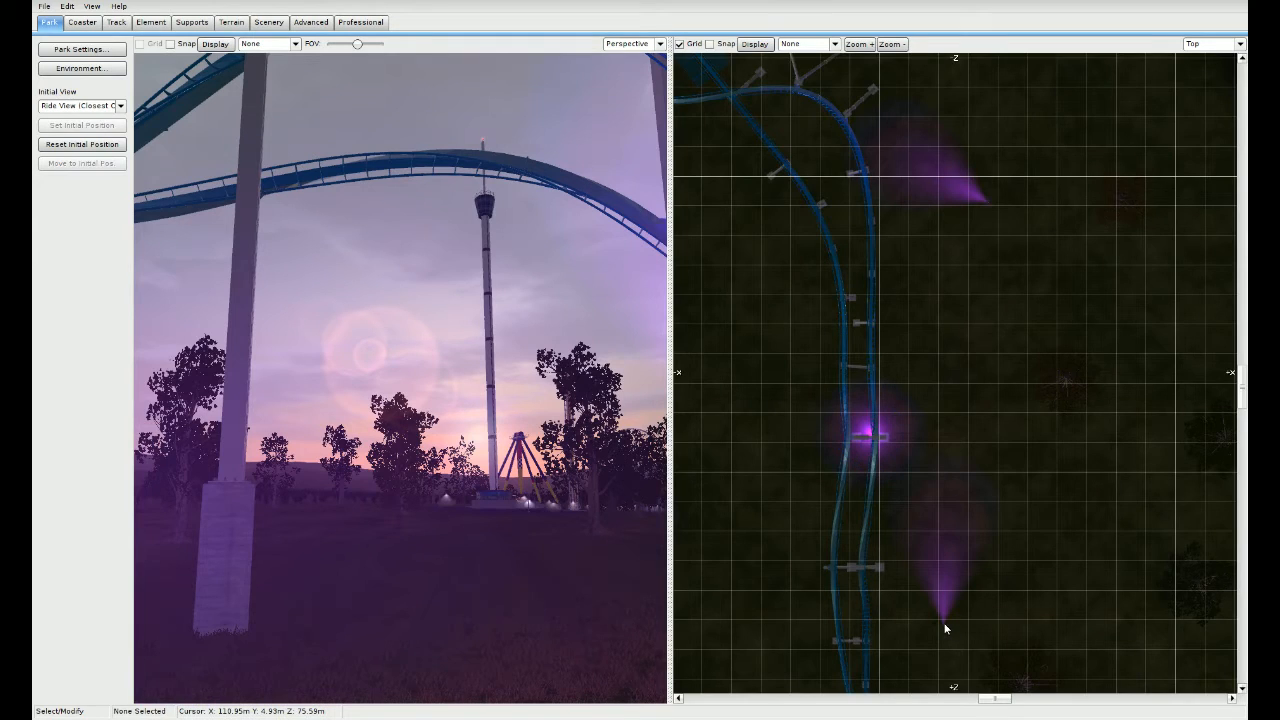
pyautogui.scroll(5, 934, 534)
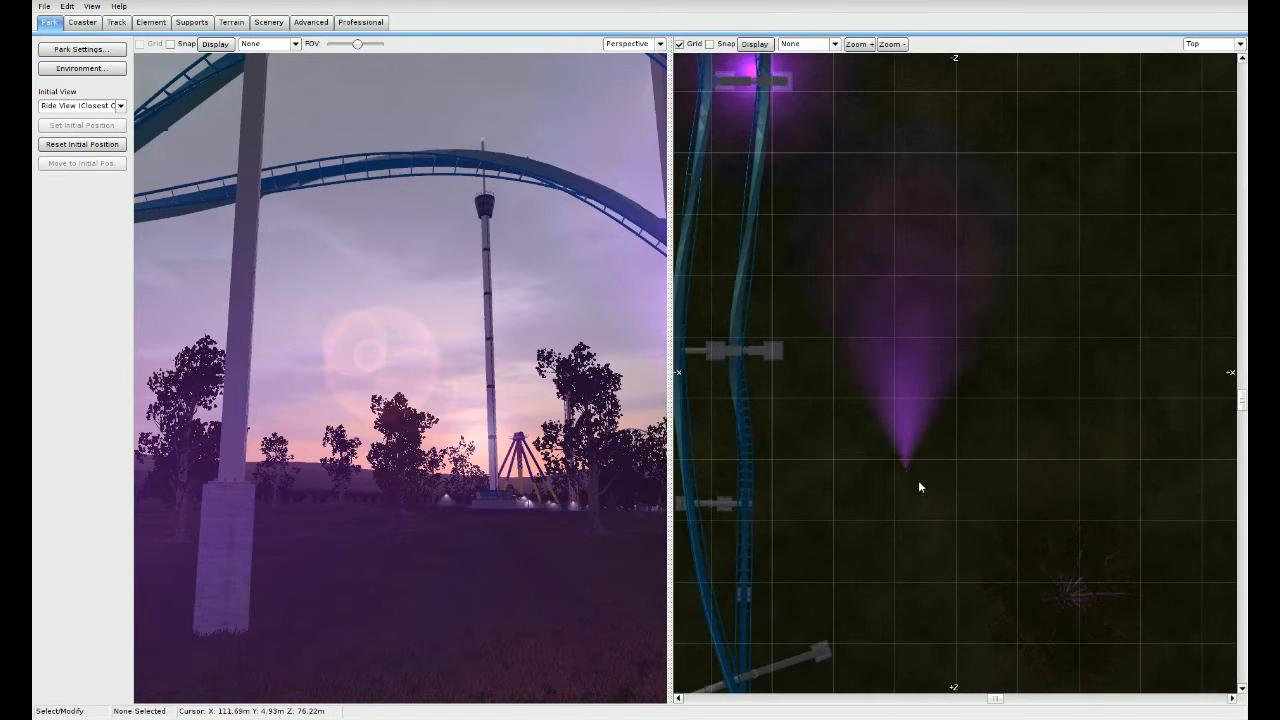
pyautogui.doubleClick(906, 474)
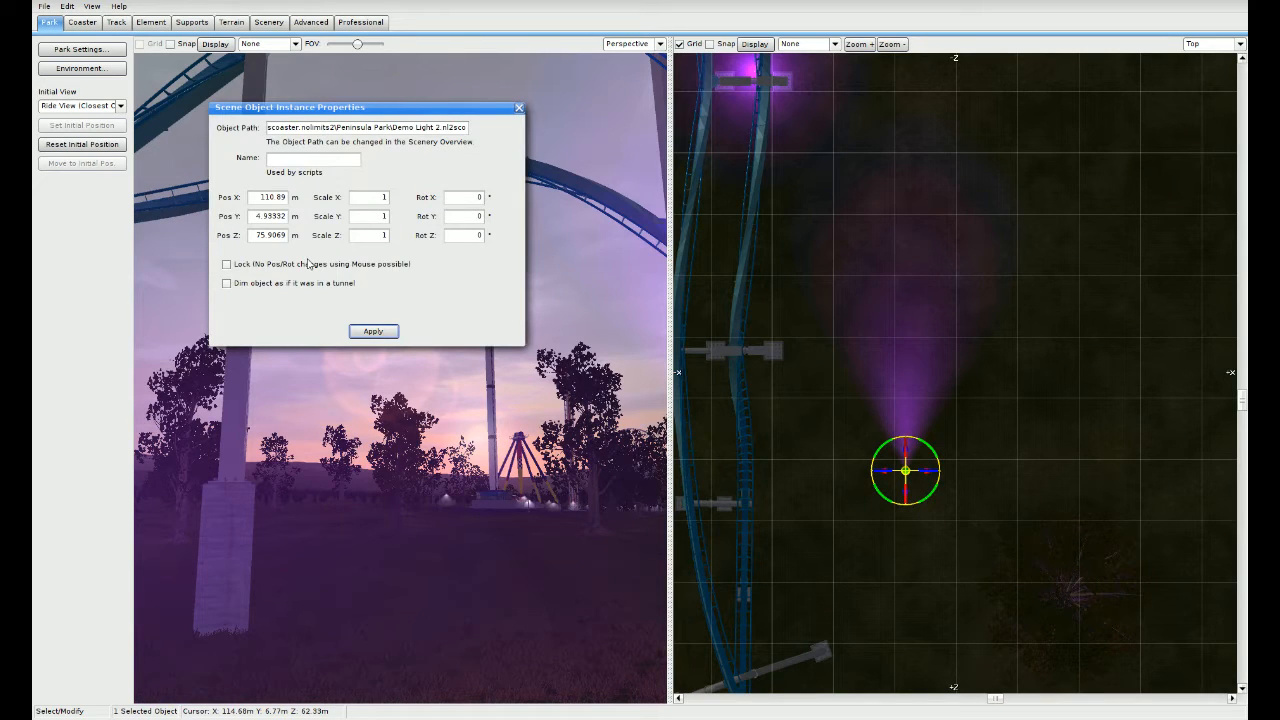
pyautogui.click(474, 198)
pyautogui.press('Tab')
pyautogui.click(390, 332)
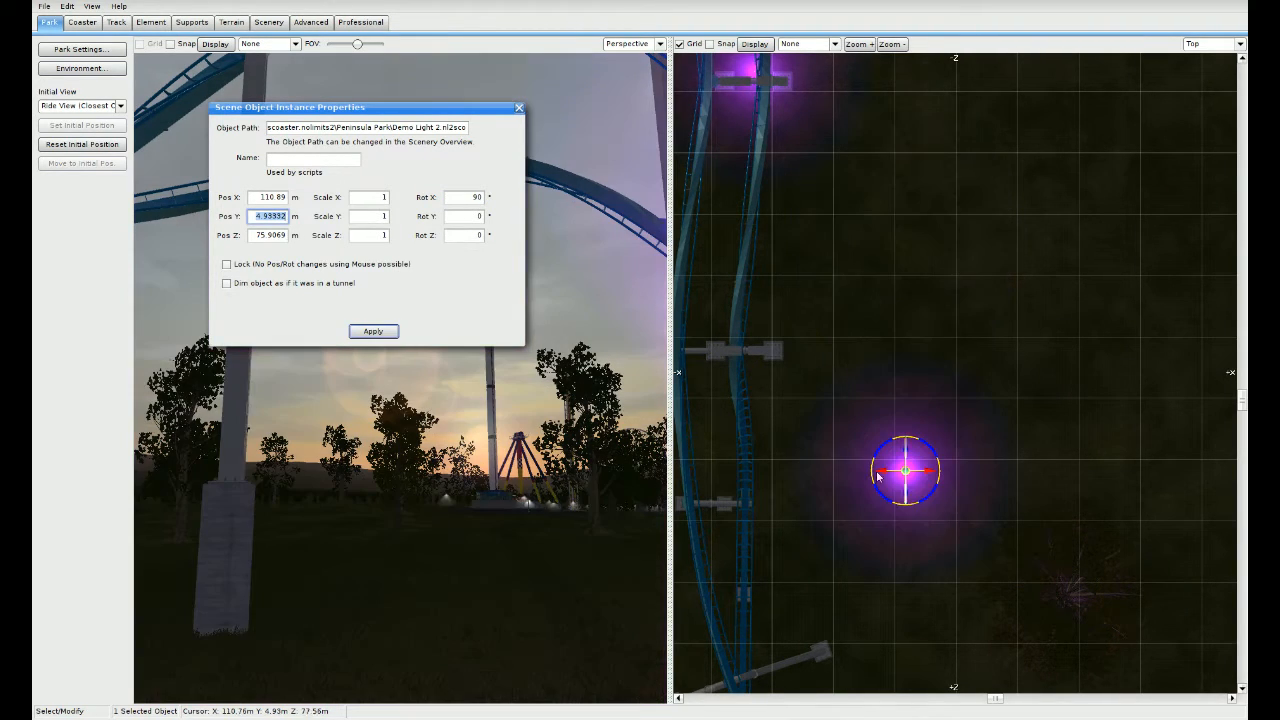
# Step: Move this upward-pointing spotlight across to the base of the second tower support
pyautogui.moveTo(858, 558); pyautogui.dragTo(933, 532, button='right')
pyautogui.click(933, 532)
pyautogui.moveTo(942, 454); pyautogui.dragTo(957, 504, button='right')
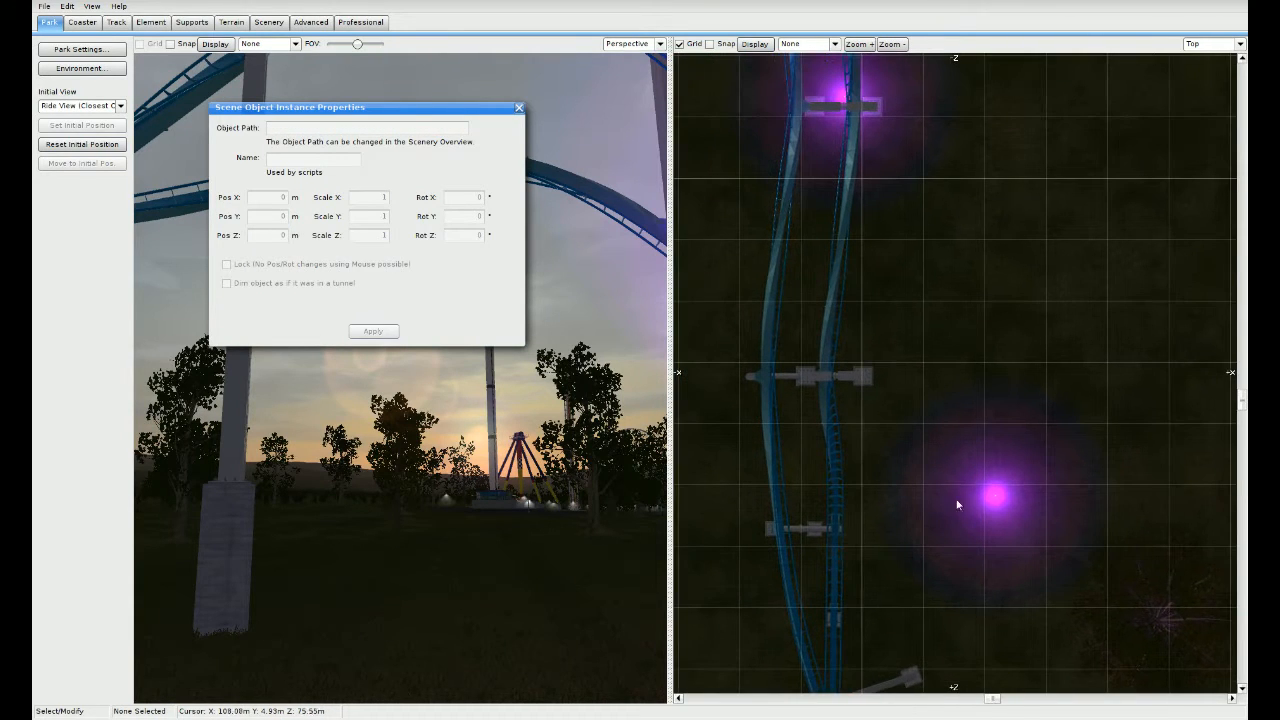
pyautogui.click(1008, 510)
pyautogui.moveTo(1017, 505); pyautogui.dragTo(836, 371)
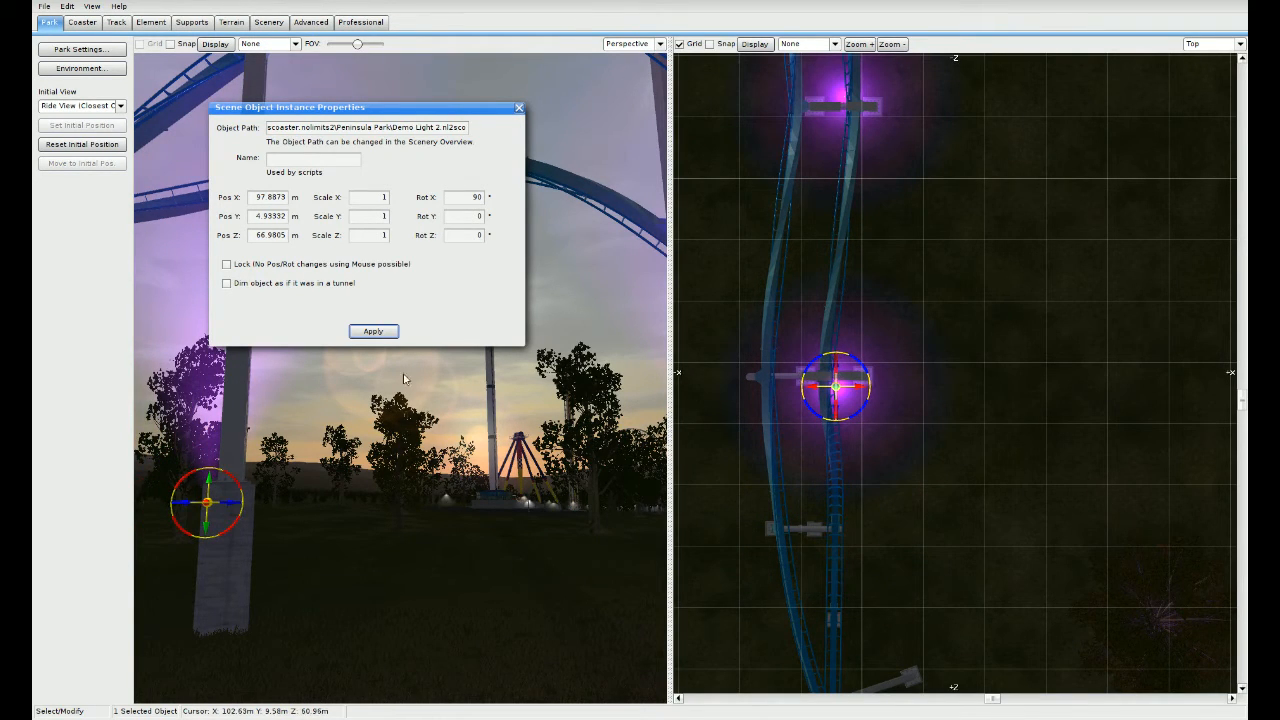
# Step: Close the object properties and nudge the spotlight slightly away from the second tower's crossbeam, checking its light on the tower
pyautogui.click(519, 107)
pyautogui.moveTo(520, 120); pyautogui.dragTo(552, 126, button='right')
pyautogui.moveTo(400, 400); pyautogui.dragTo(423, 383, button='right')
pyautogui.moveTo(858, 449); pyautogui.dragTo(928, 477, button='right')
pyautogui.scroll(4, 928, 480)
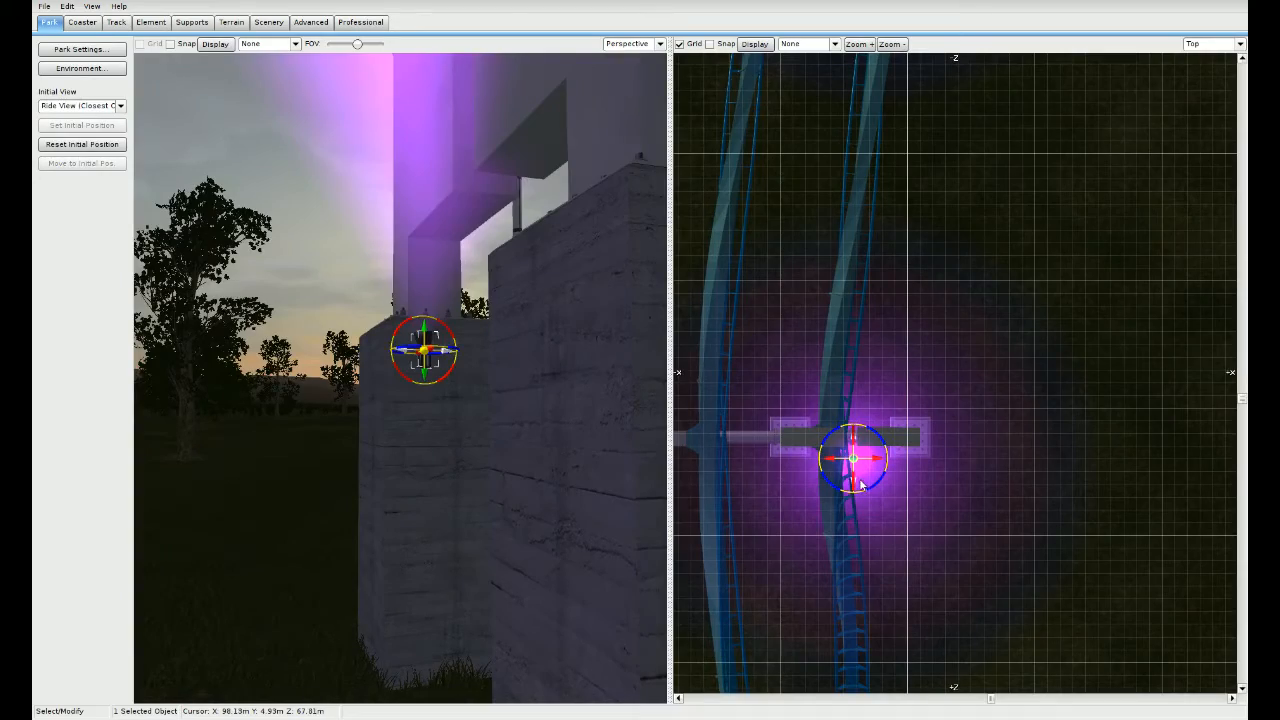
pyautogui.moveTo(858, 485); pyautogui.dragTo(862, 489)
pyautogui.moveTo(440, 400); pyautogui.dragTo(400, 370, button='right')
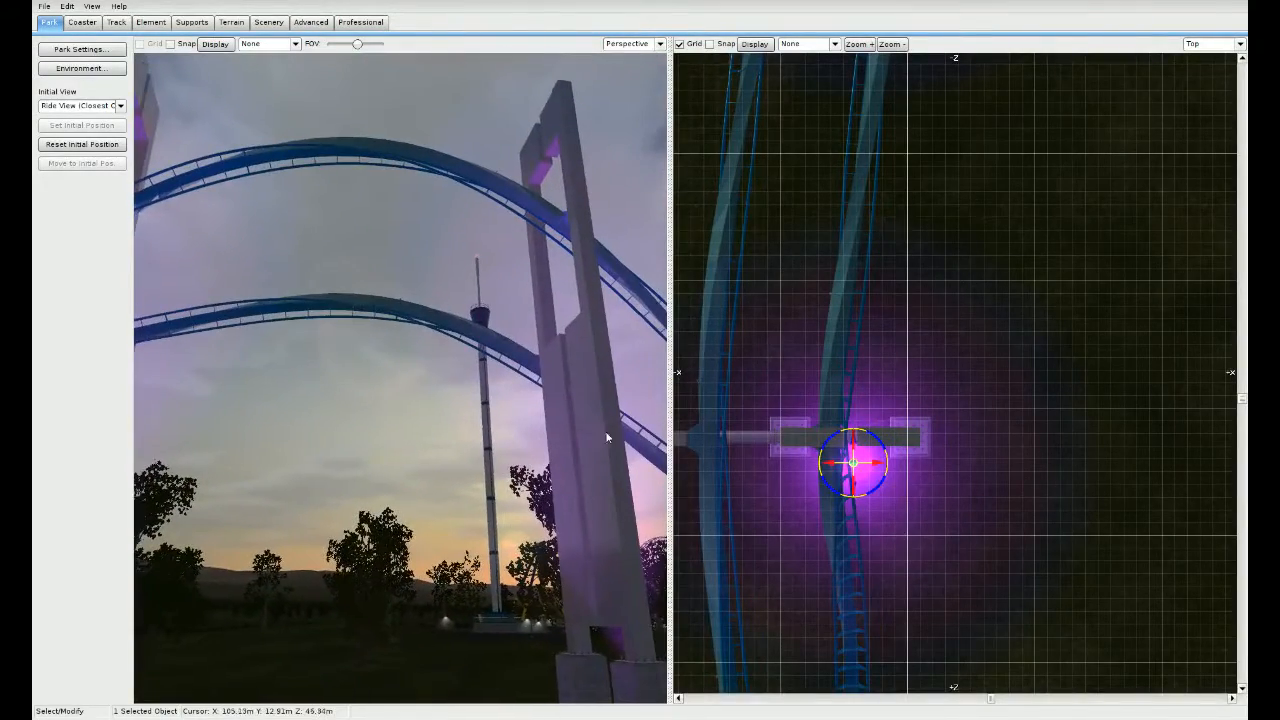
# Step: Select the spotlight outside the far turnaround, move it closer to the straight track and rotate its beam toward the turn
pyautogui.scroll(-5, 934, 363)
pyautogui.moveTo(1032, 523); pyautogui.dragTo(988, 581, button='right')
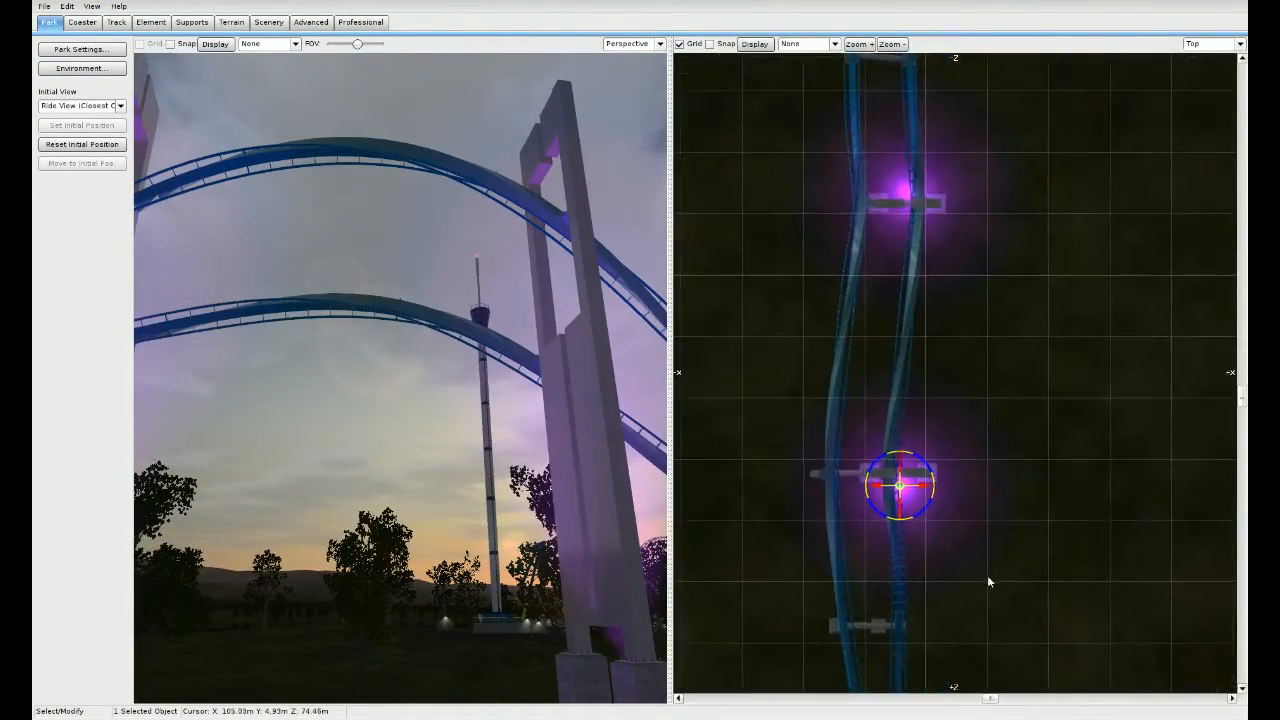
pyautogui.moveTo(893, 338); pyautogui.dragTo(920, 456, button='right')
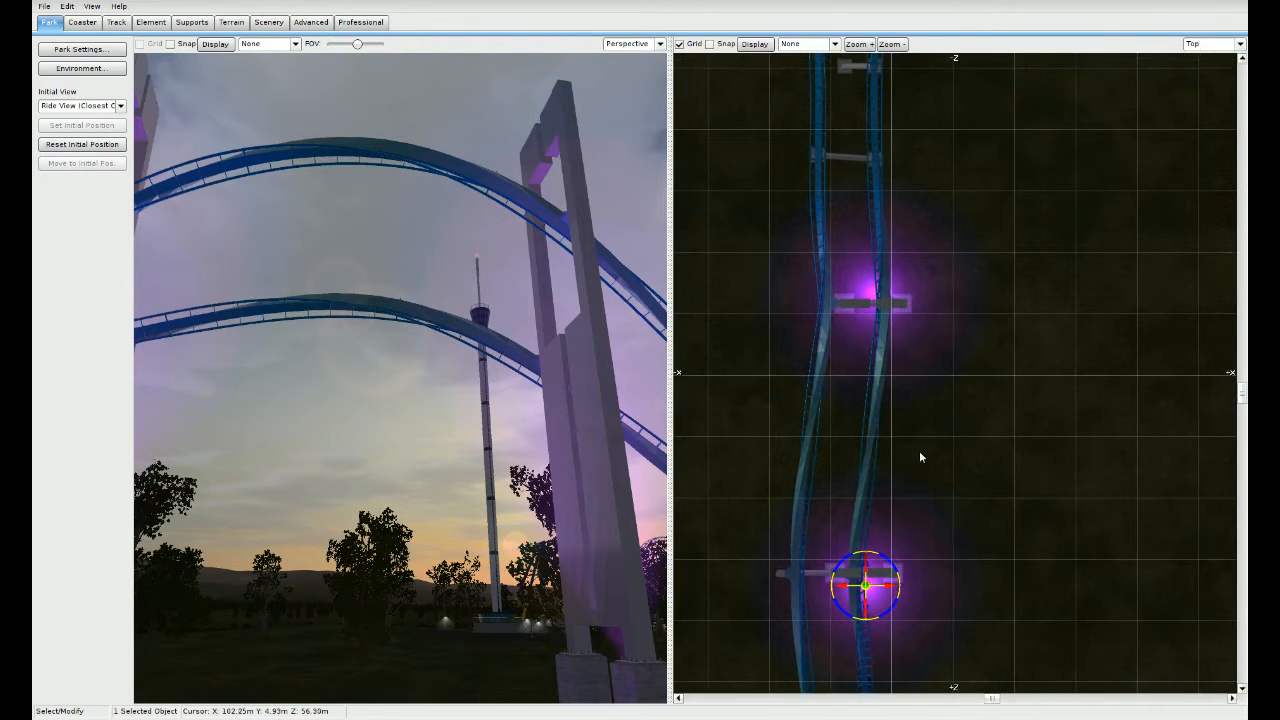
pyautogui.moveTo(831, 547); pyautogui.dragTo(792, 325, button='right')
pyautogui.moveTo(908, 578)
pyautogui.mouseDown(button='right')
pyautogui.moveTo(893, 518)
pyautogui.moveTo(900, 360)
pyautogui.mouseUp(button='right')
pyautogui.moveTo(947, 530); pyautogui.dragTo(927, 318, button='right')
pyautogui.moveTo(1100, 646); pyautogui.dragTo(1085, 501, button='right')
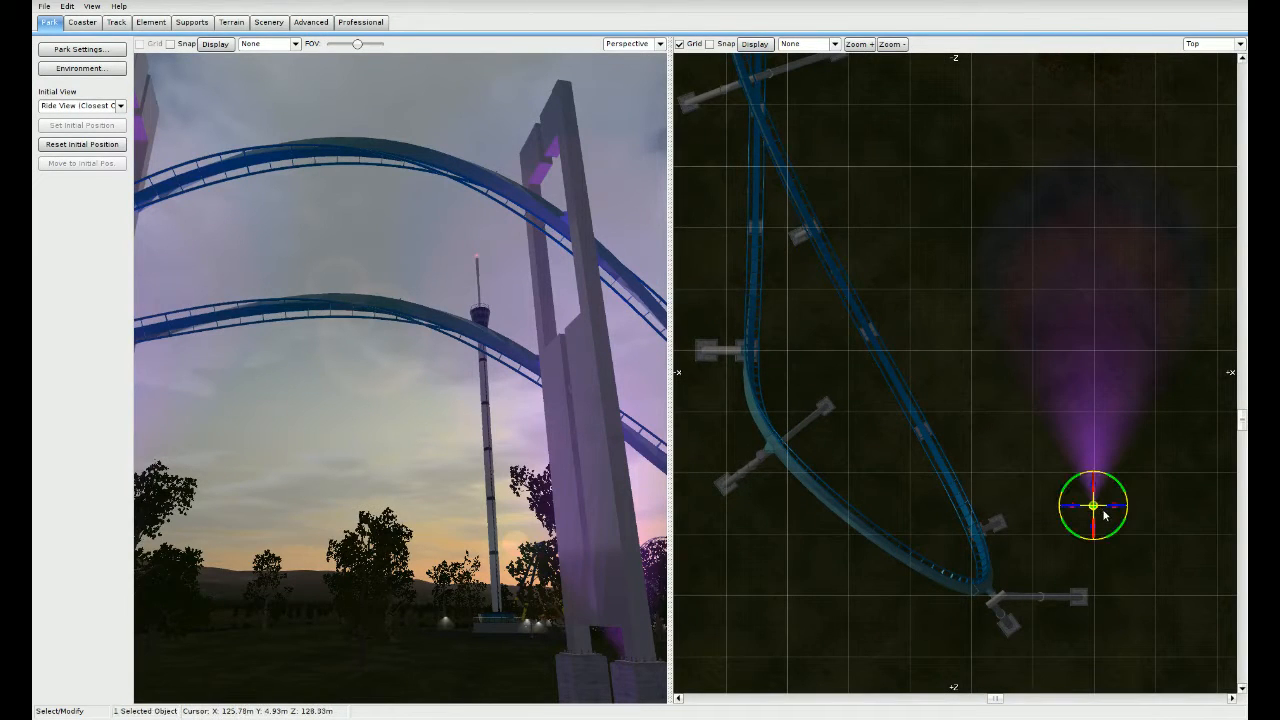
pyautogui.moveTo(1097, 528); pyautogui.dragTo(719, 367)
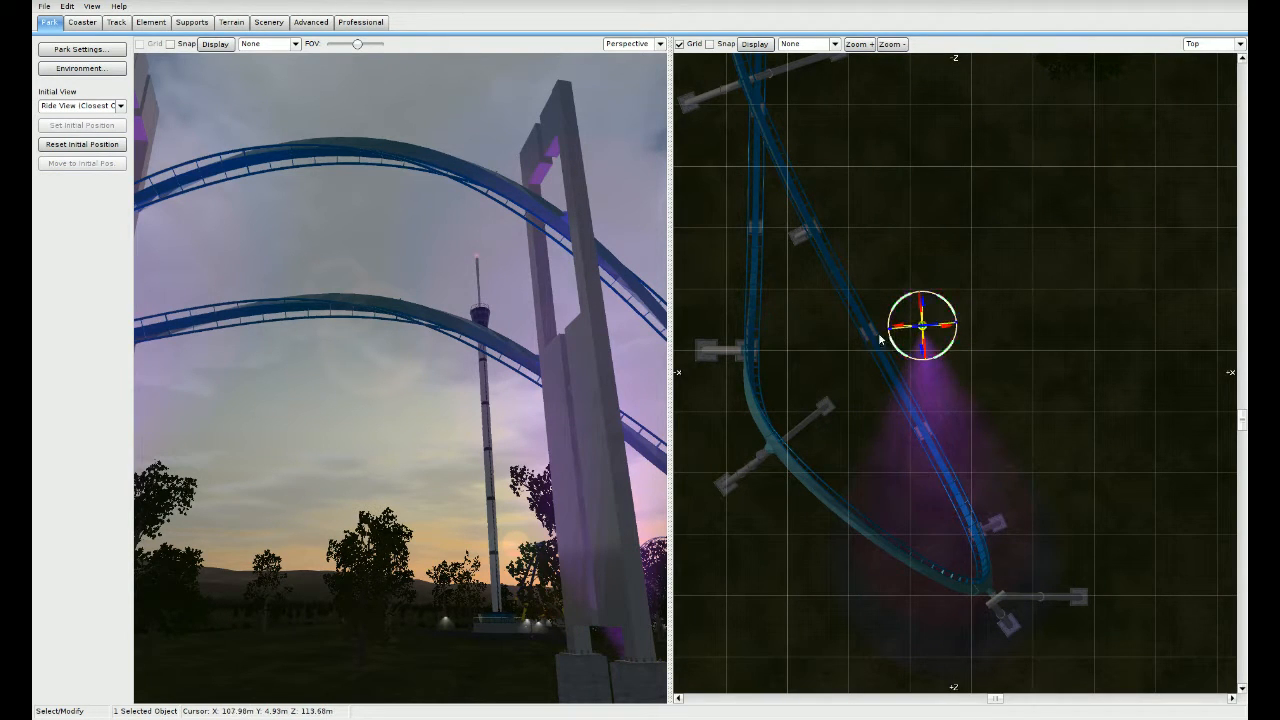
# Step: Rotate the turnaround spotlight's beam diagonally toward the turn and move the light to the outer side of the straight track
pyautogui.moveTo(948, 331); pyautogui.dragTo(907, 253)
pyautogui.moveTo(600, 366); pyautogui.dragTo(588, 395, button='right')
pyautogui.press('w')
pyautogui.press('w')
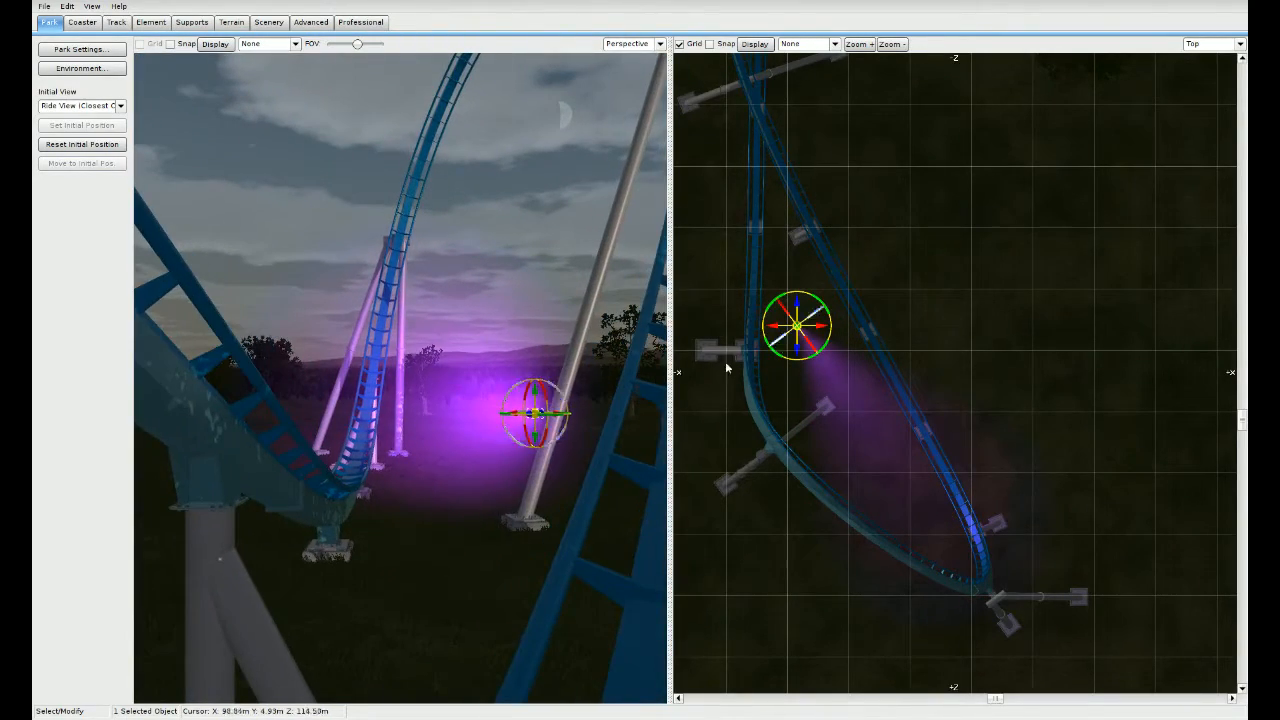
pyautogui.click(858, 374)
pyautogui.click(796, 324)
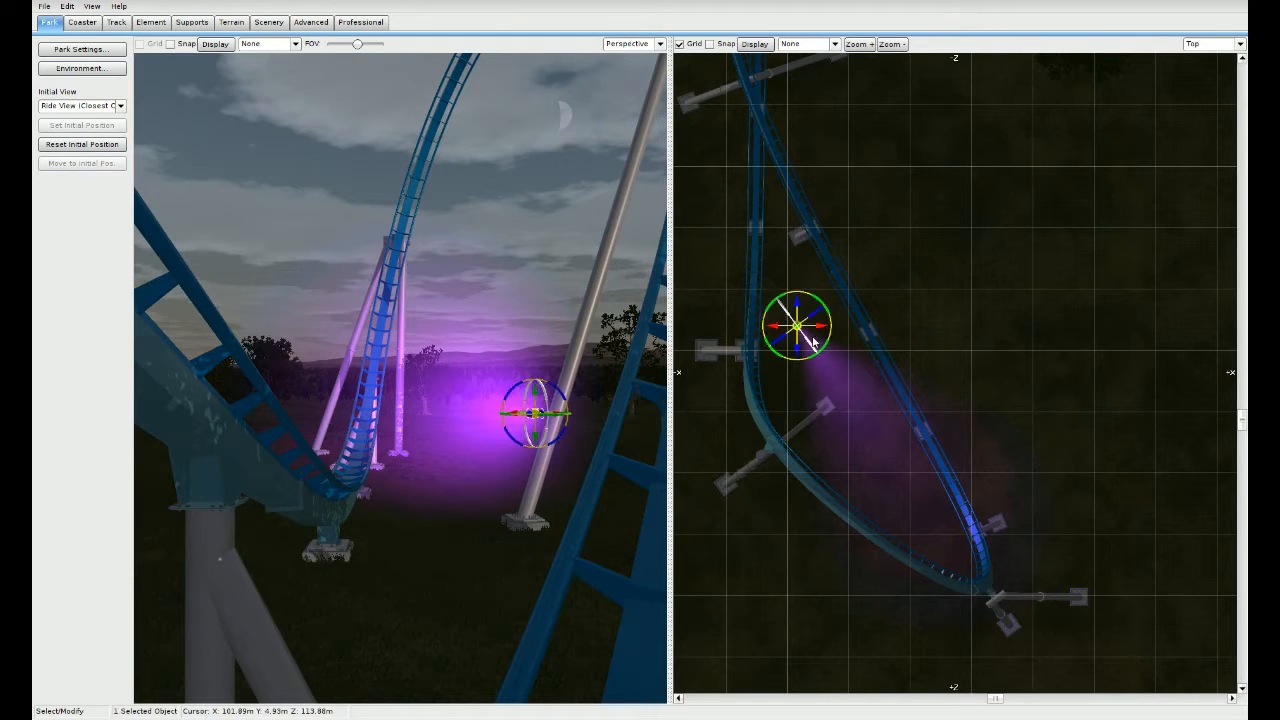
pyautogui.moveTo(821, 327); pyautogui.dragTo(714, 200)
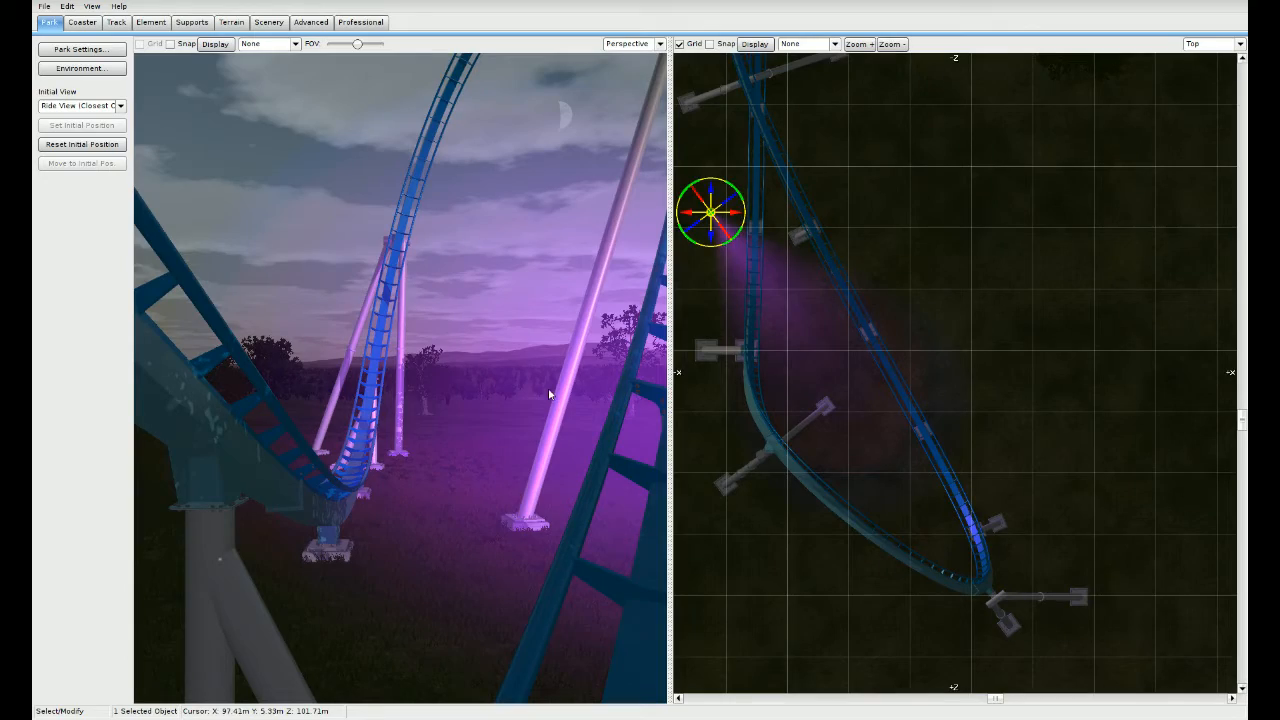
# Step: Move the spotlight beside the foot of the angled support where the two tracks cross and lower it slightly
pyautogui.moveTo(546, 386); pyautogui.dragTo(480, 385, button='right')
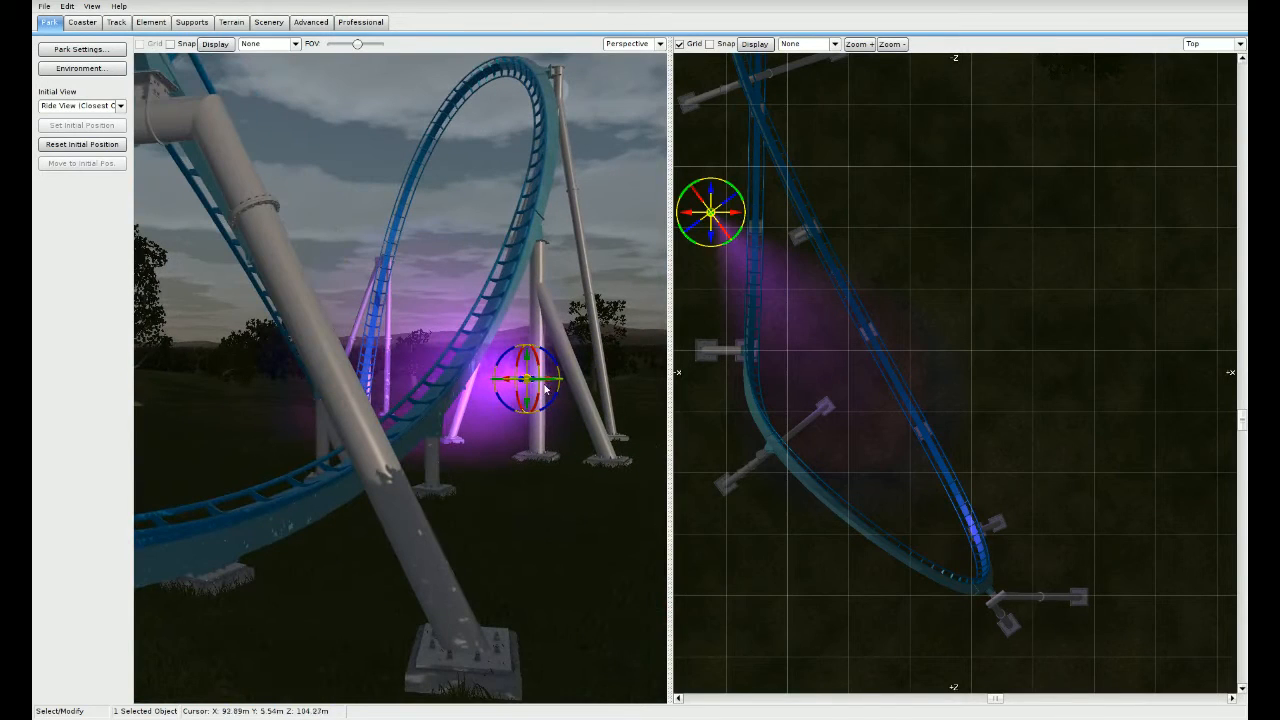
pyautogui.moveTo(764, 309); pyautogui.dragTo(860, 403, button='right')
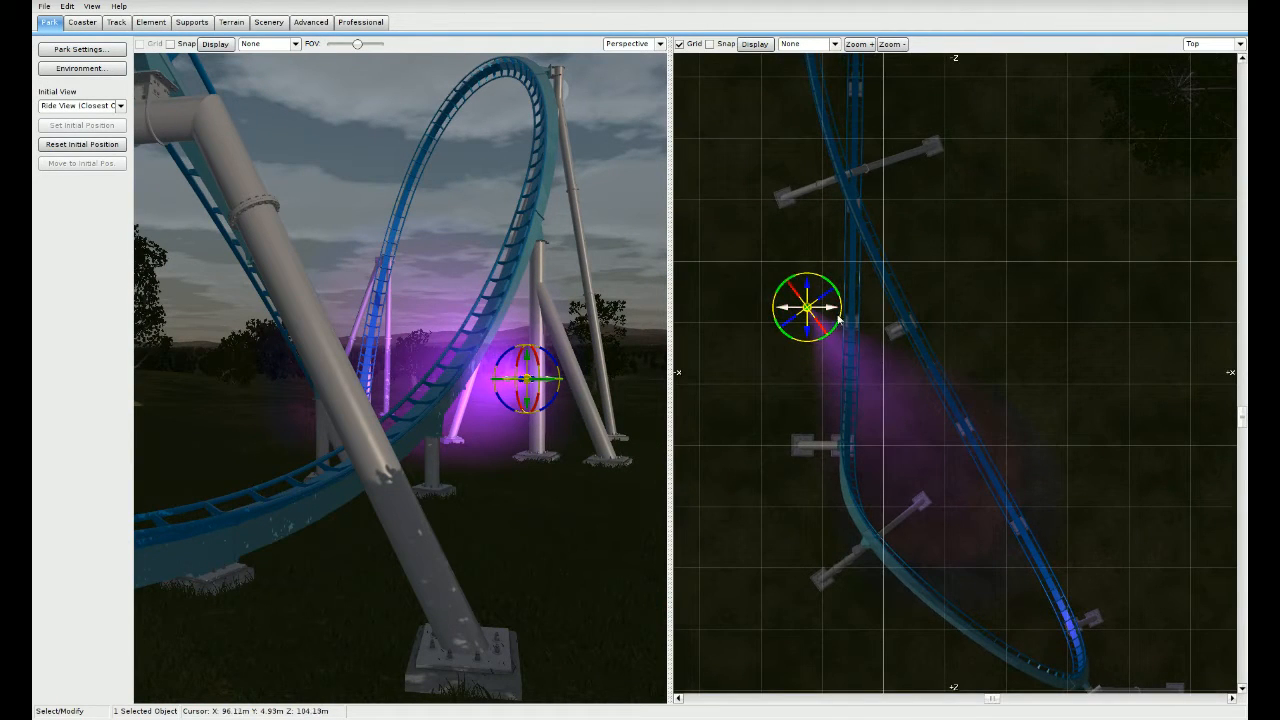
pyautogui.moveTo(833, 312); pyautogui.dragTo(829, 185)
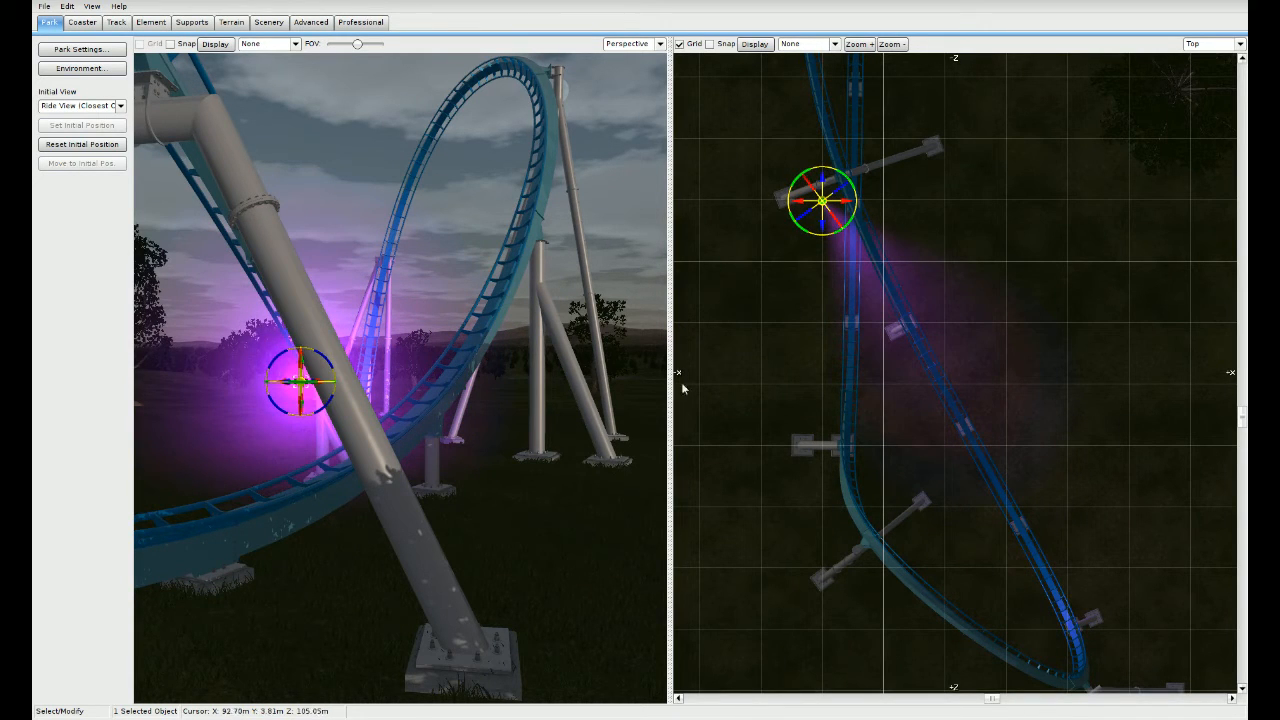
pyautogui.moveTo(496, 436)
pyautogui.mouseDown(button='right')
pyautogui.moveTo(550, 441)
pyautogui.moveTo(496, 436)
pyautogui.mouseUp(button='right')
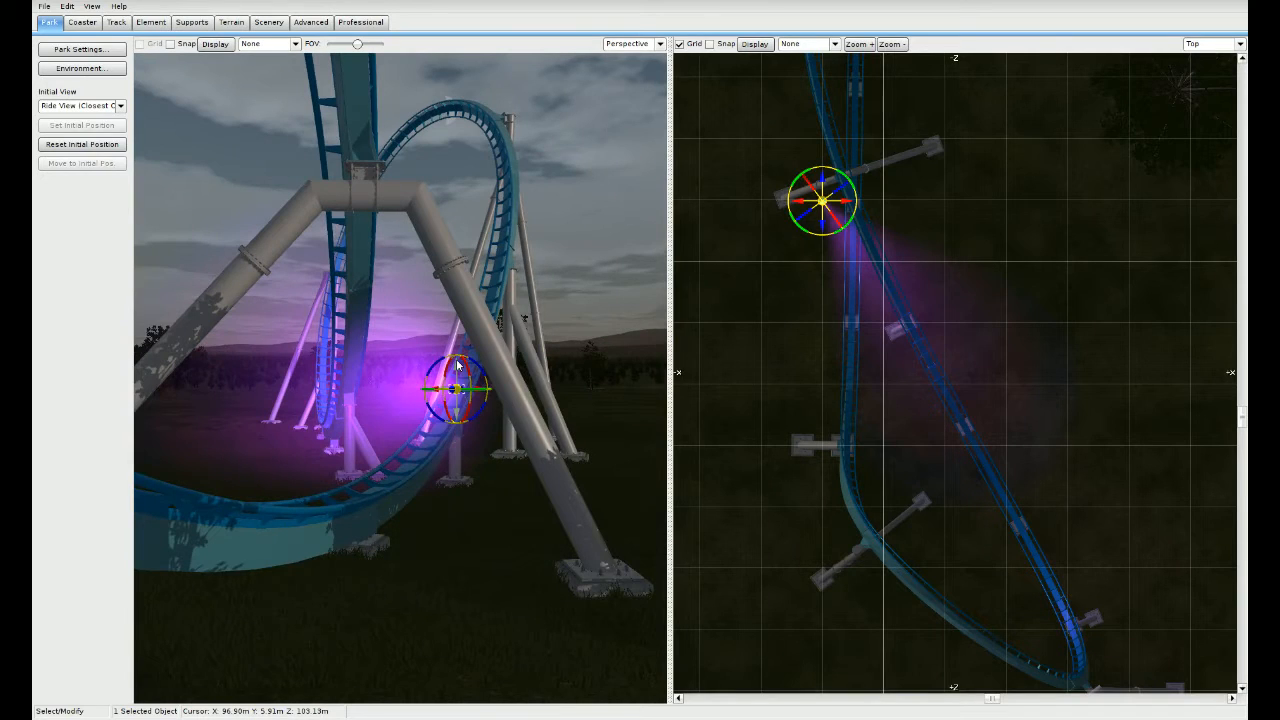
pyautogui.moveTo(457, 365); pyautogui.dragTo(456, 400)
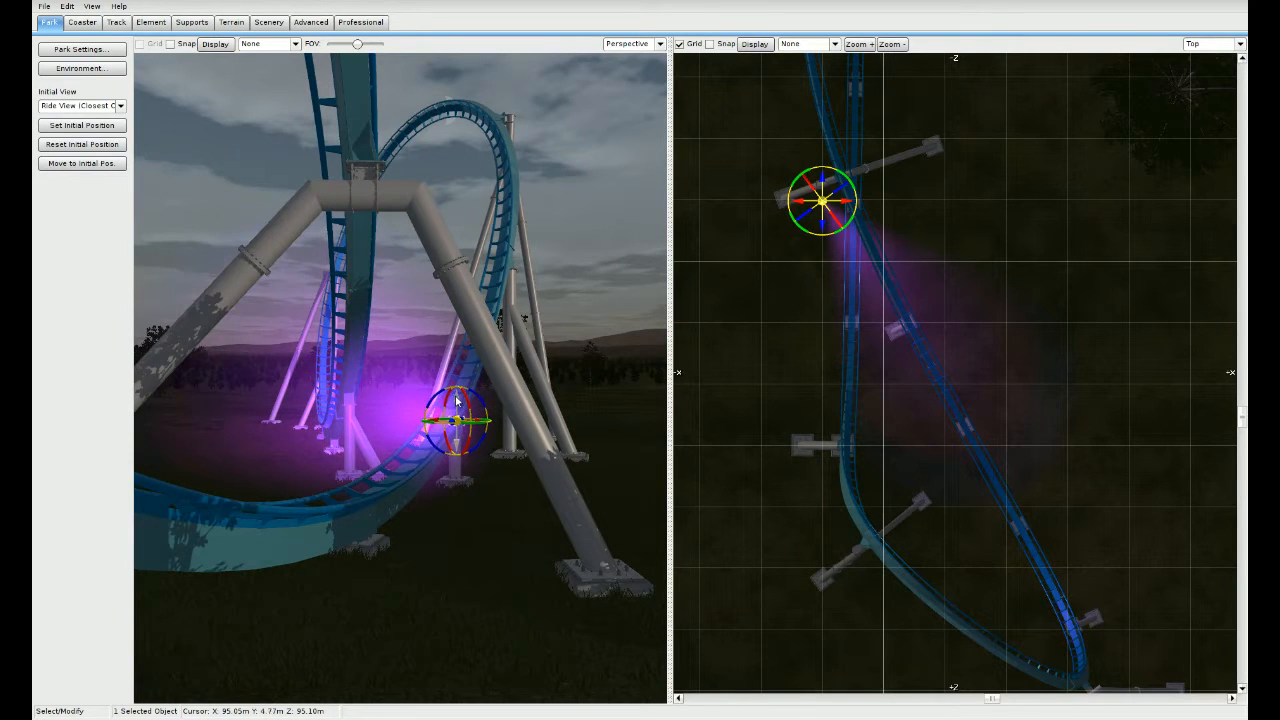
# Step: Tilt the spotlight's beam upward at the tall track loop and lower the light close to the ground
pyautogui.moveTo(456, 400); pyautogui.dragTo(386, 454, button='right')
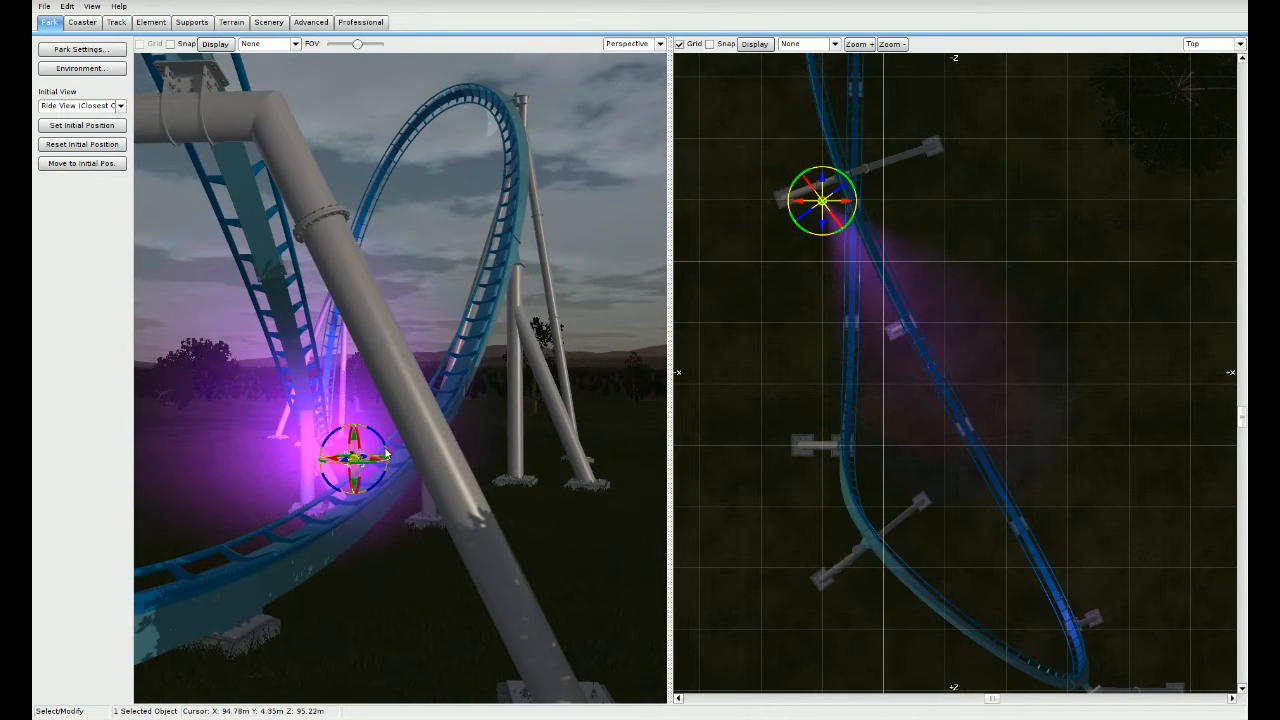
pyautogui.moveTo(383, 468); pyautogui.dragTo(430, 435)
pyautogui.moveTo(556, 513)
pyautogui.mouseDown(button='right')
pyautogui.moveTo(480, 514)
pyautogui.moveTo(556, 513)
pyautogui.mouseUp(button='right')
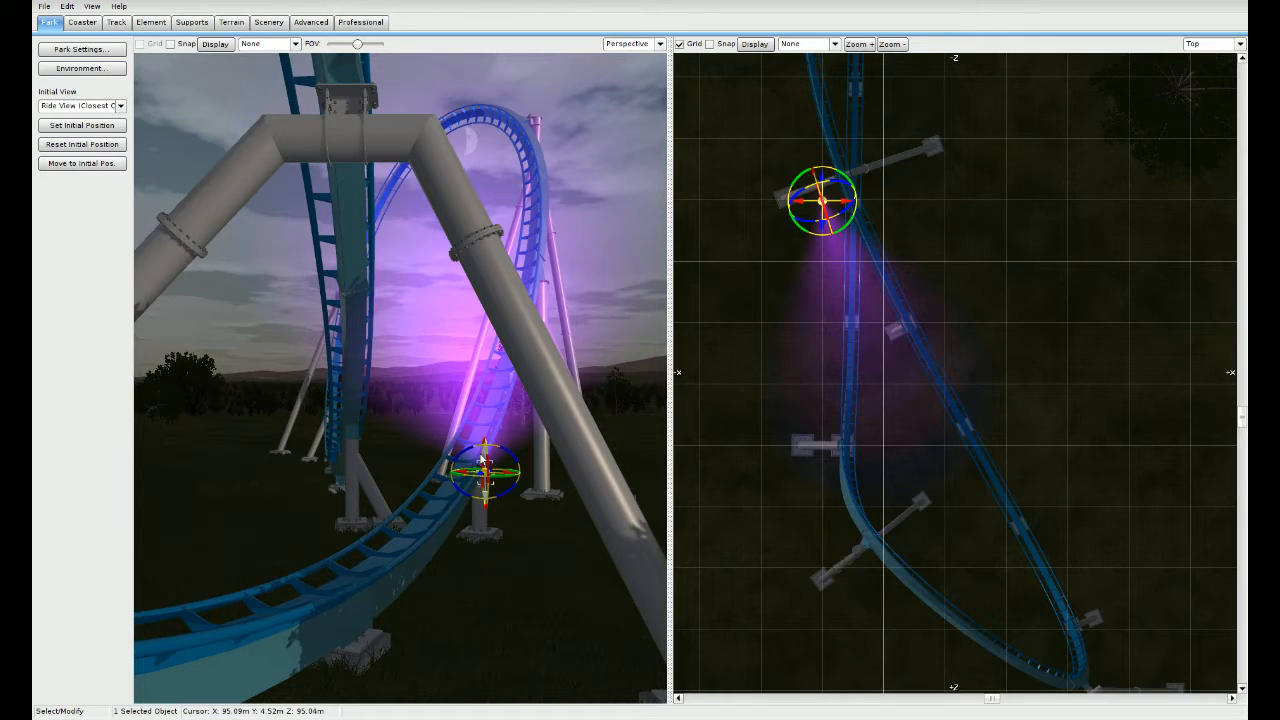
pyautogui.moveTo(482, 458); pyautogui.dragTo(462, 413)
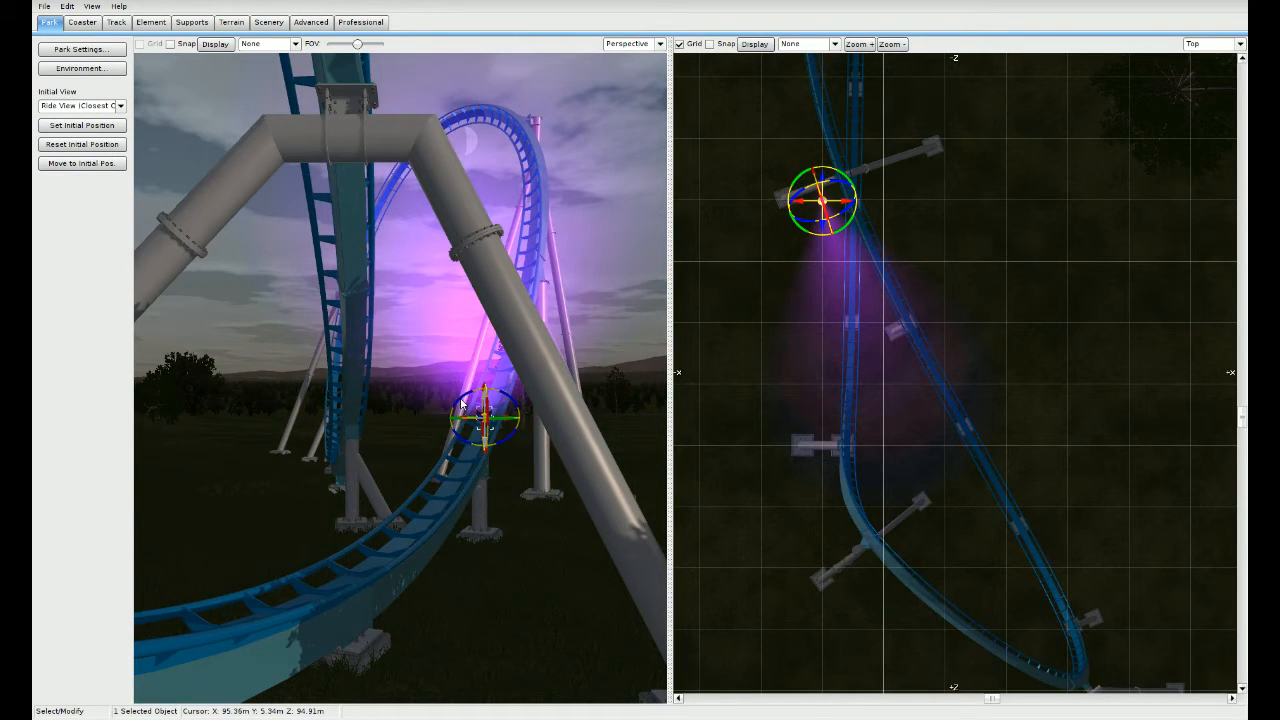
pyautogui.moveTo(457, 505); pyautogui.dragTo(459, 530, button='right')
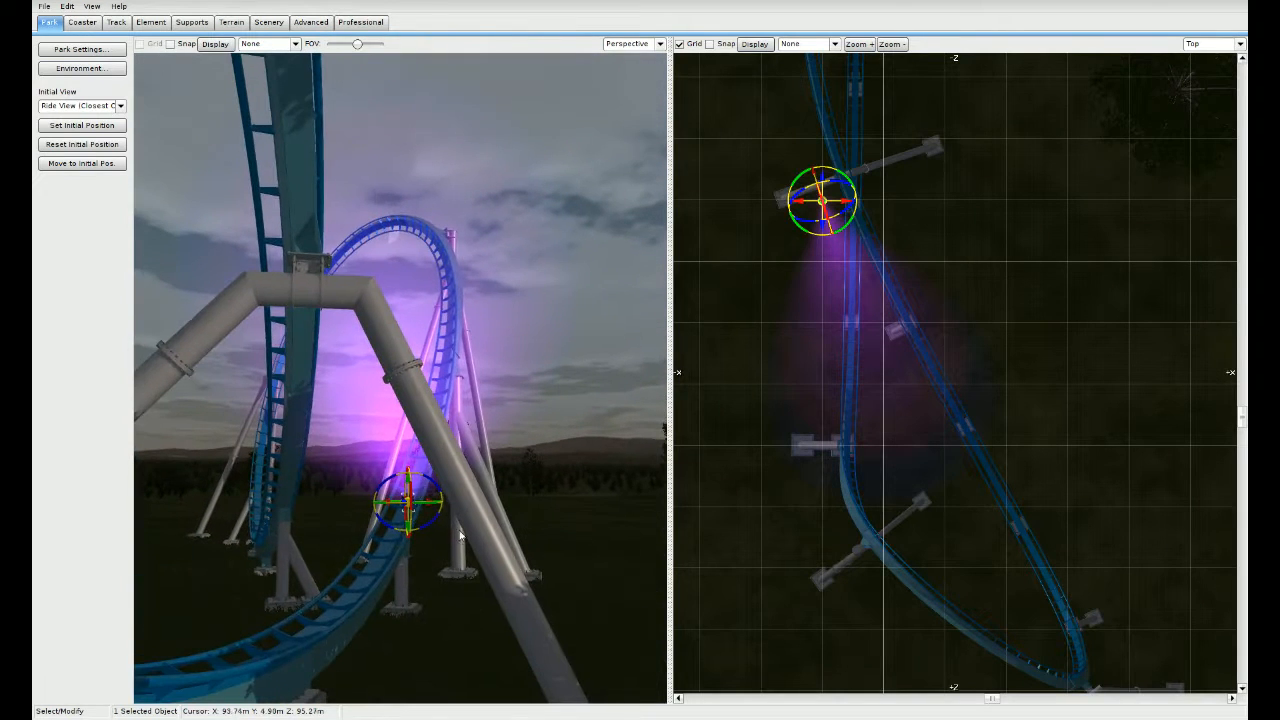
pyautogui.moveTo(787, 304); pyautogui.dragTo(813, 405, button='right')
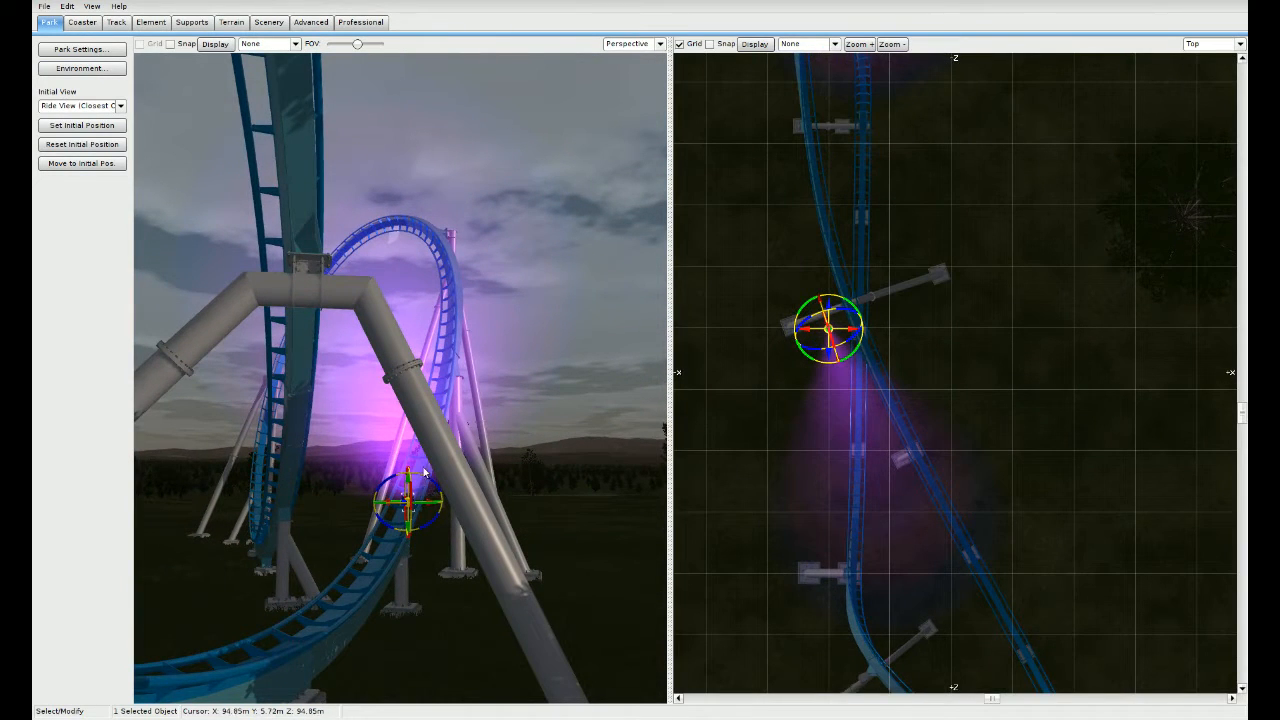
pyautogui.moveTo(424, 472); pyautogui.dragTo(417, 679)
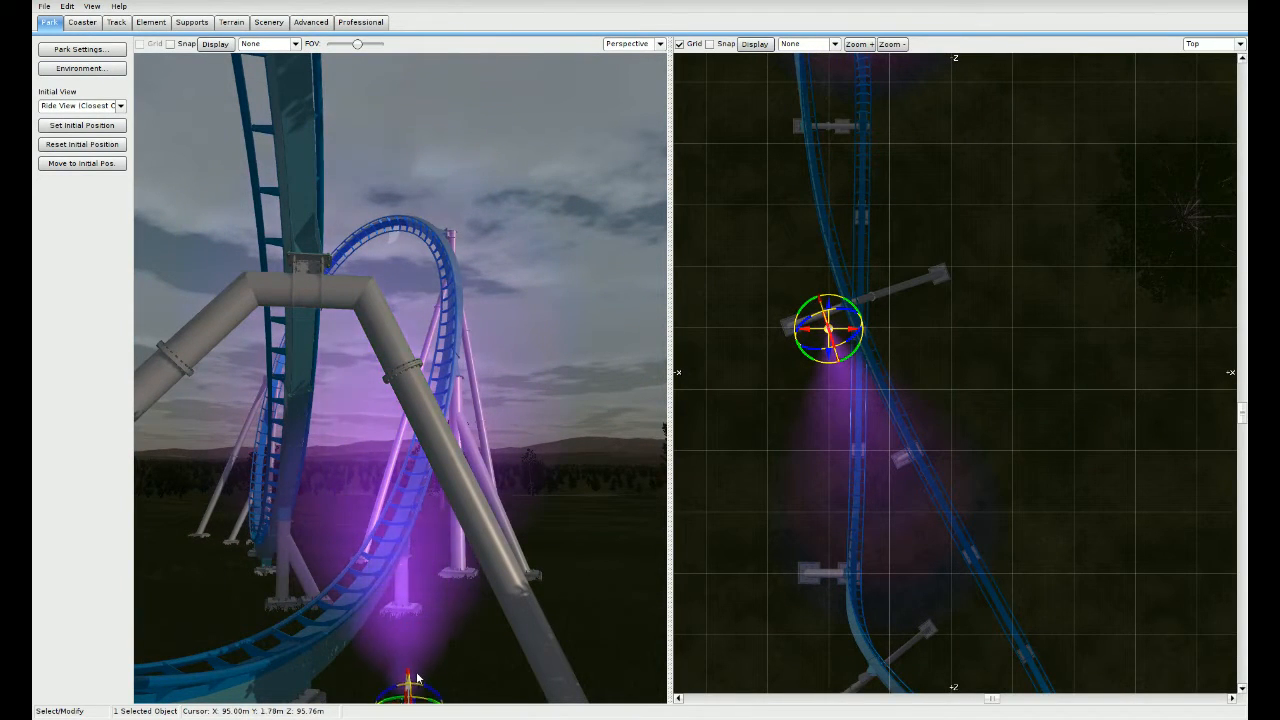
# Step: Shift the spotlight to the other side of the crossing support's leg, turn its beam slightly toward the track and deselect it
pyautogui.click(804, 356)
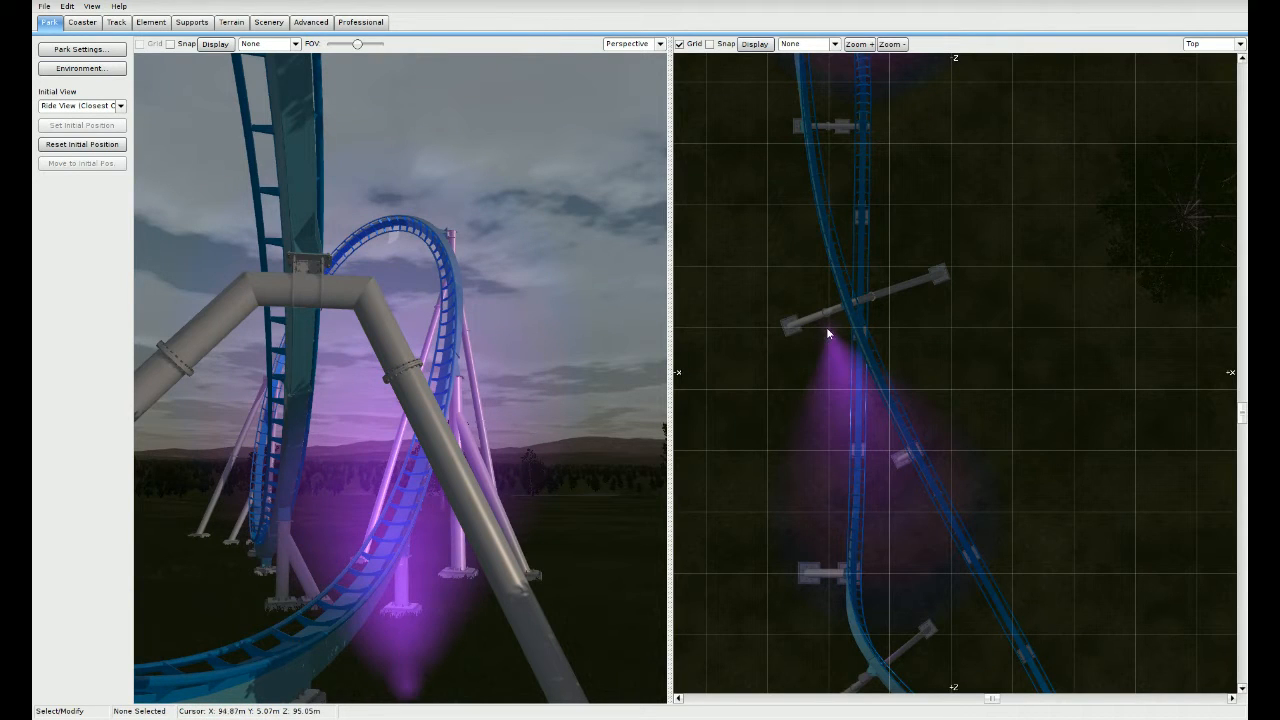
pyautogui.click(828, 332)
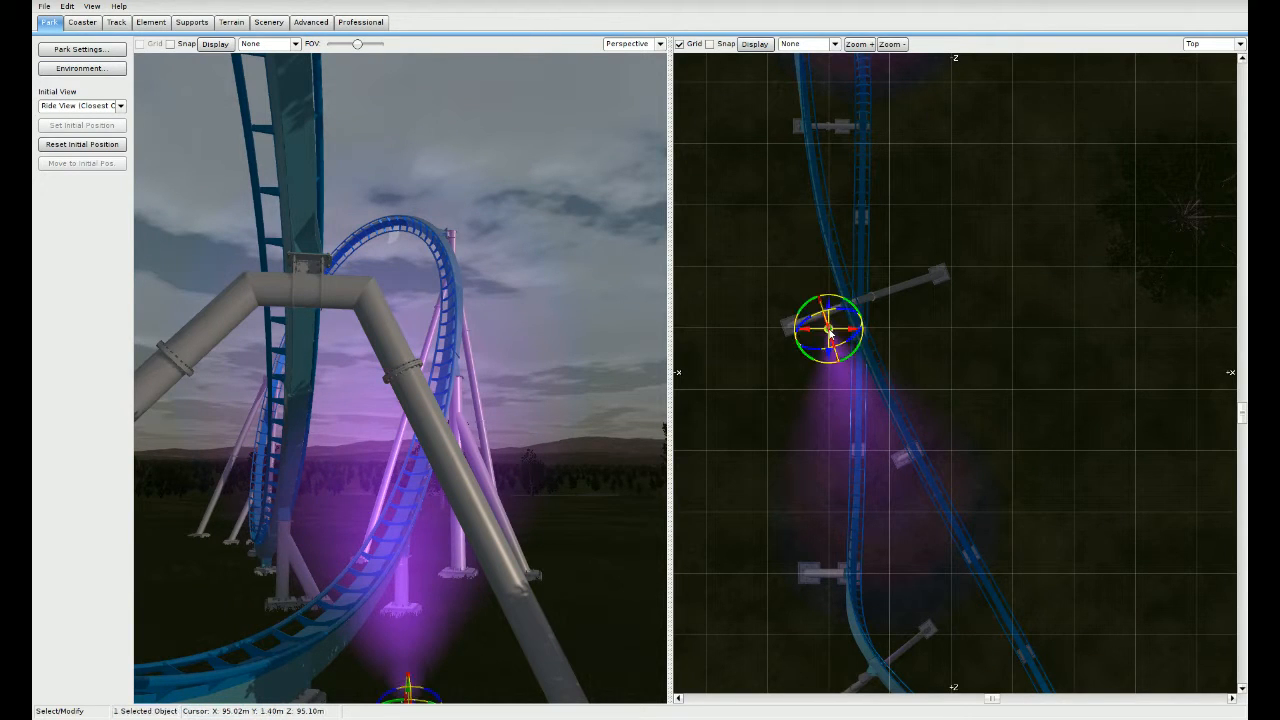
pyautogui.moveTo(823, 331); pyautogui.dragTo(811, 305)
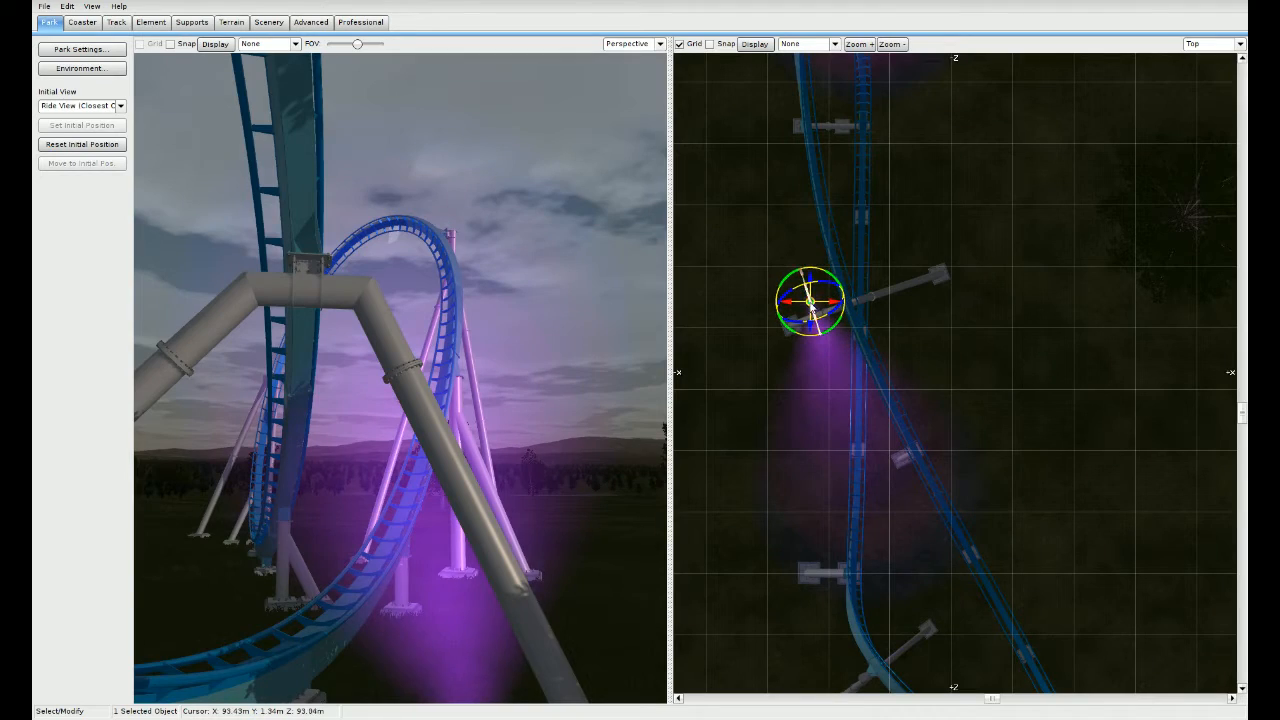
pyautogui.moveTo(545, 450); pyautogui.dragTo(546, 628, button='middle')
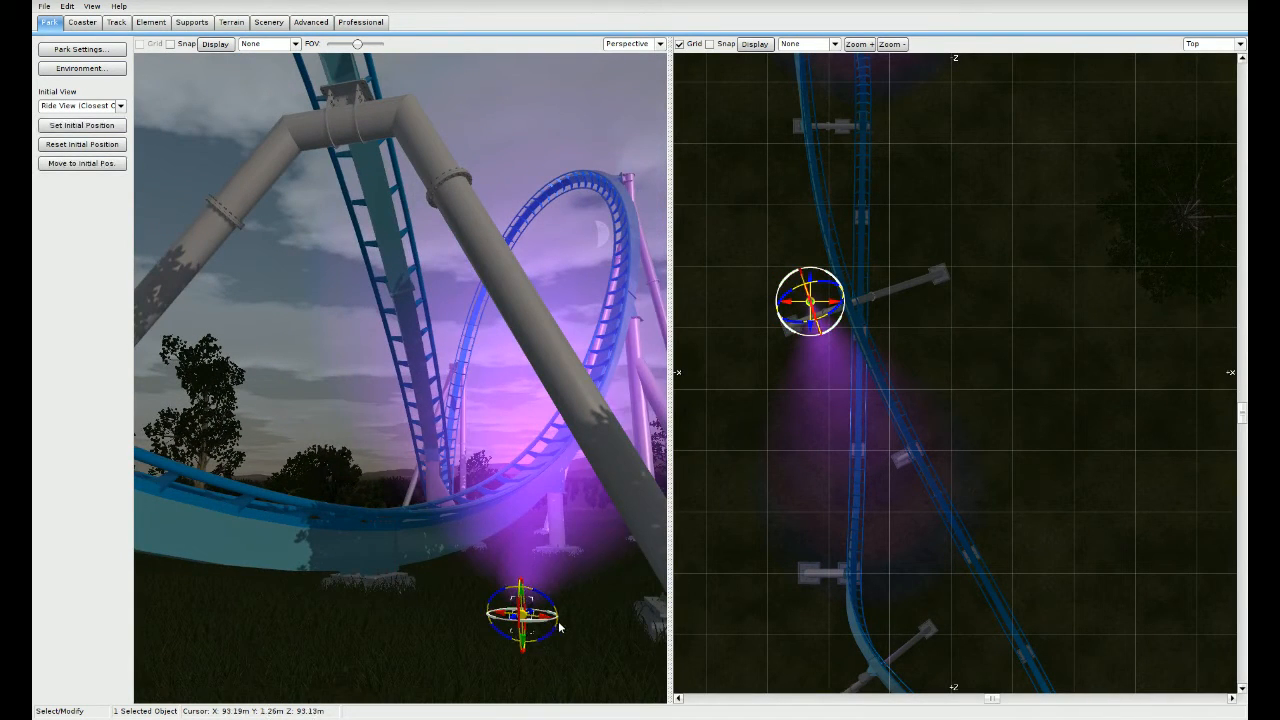
pyautogui.moveTo(558, 621); pyautogui.dragTo(574, 622)
pyautogui.click(724, 494)
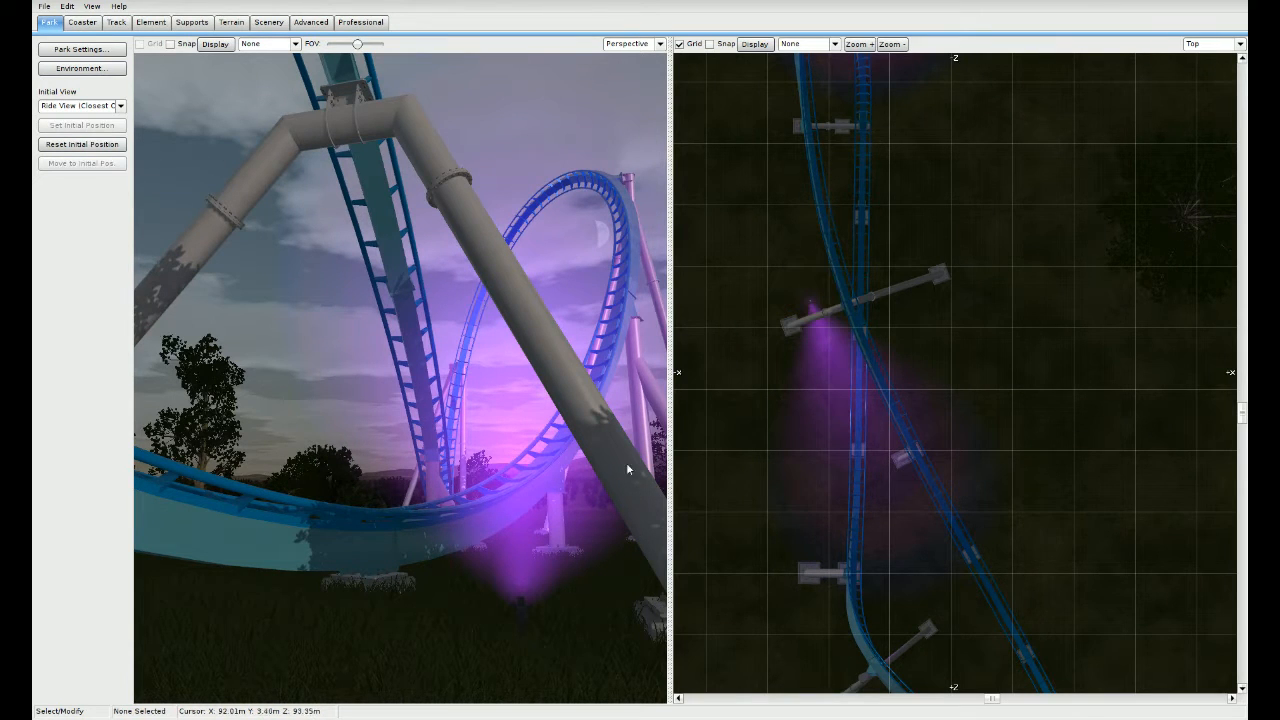
# Step: Place another Demo Light 2 spotlight between the two tower supports of the double track and end object placement
pyautogui.moveTo(728, 364); pyautogui.dragTo(820, 543, button='middle')
pyautogui.scroll(-3, 850, 490)
pyautogui.moveTo(945, 403); pyautogui.dragTo(920, 567, button='middle')
pyautogui.moveTo(995, 374); pyautogui.dragTo(971, 470, button='middle')
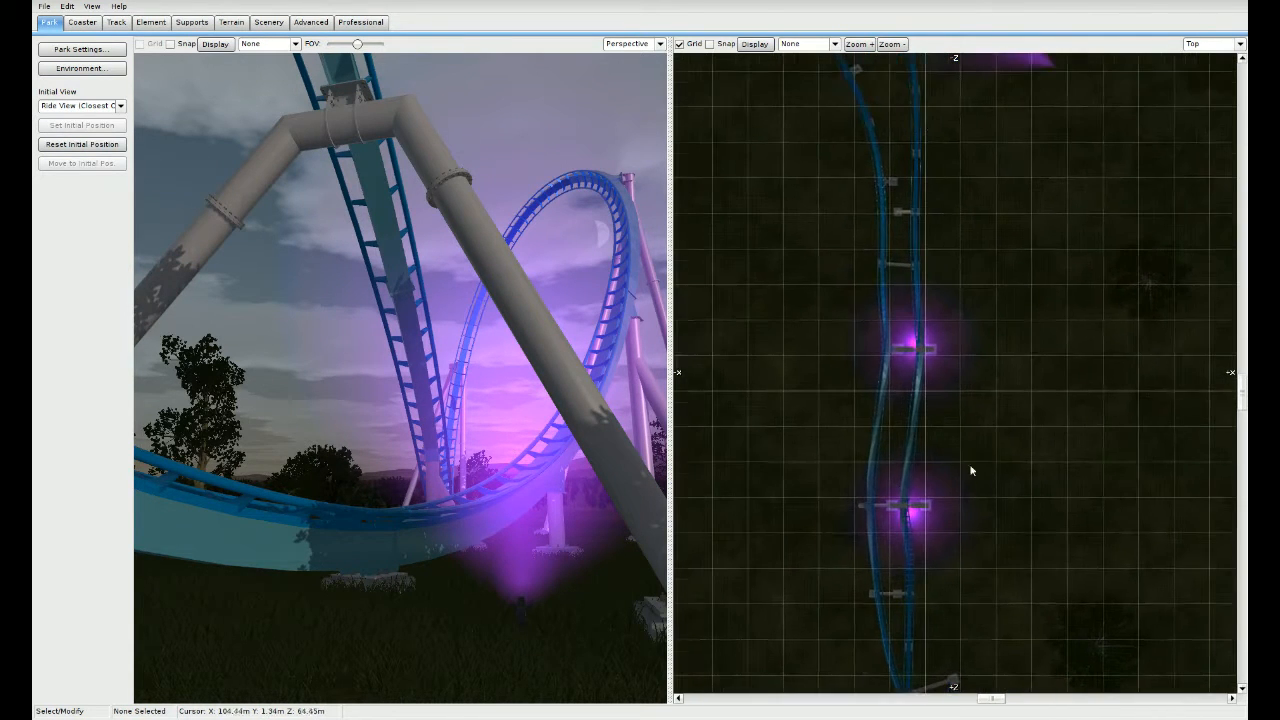
pyautogui.click(268, 22)
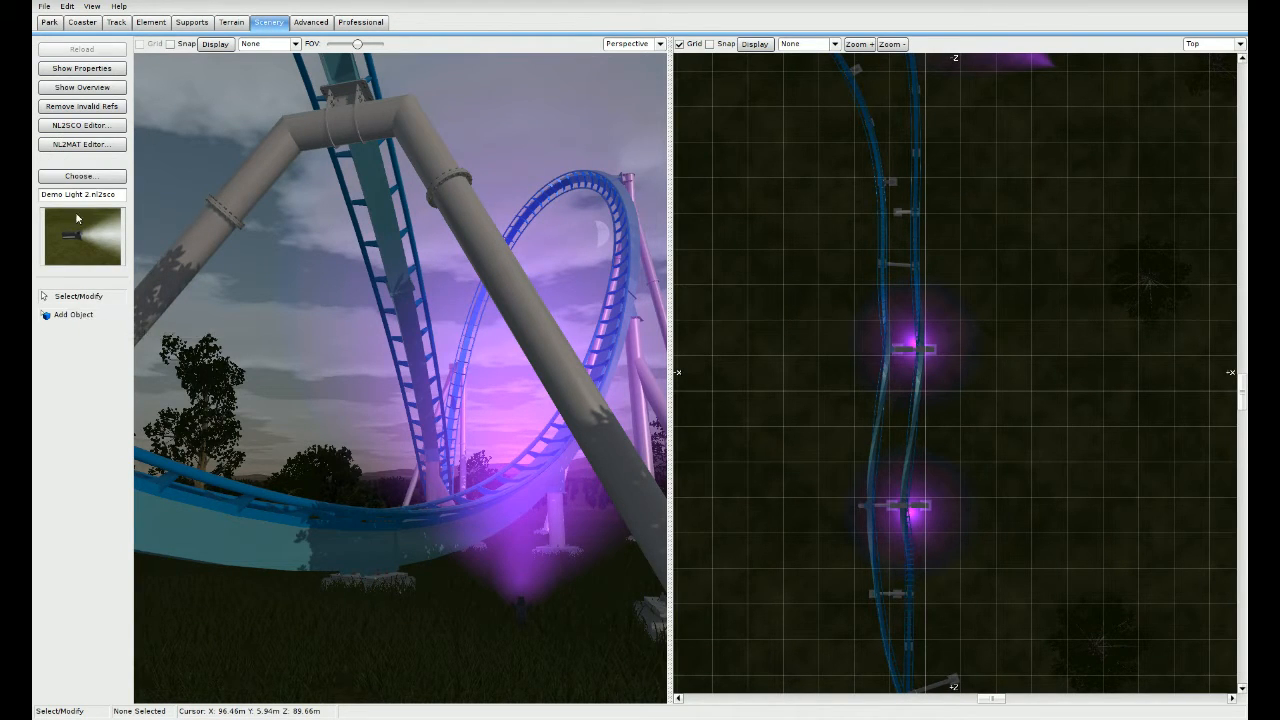
pyautogui.click(80, 316)
pyautogui.moveTo(909, 336); pyautogui.dragTo(918, 391, button='right')
pyautogui.click(906, 485)
pyautogui.press('Escape')
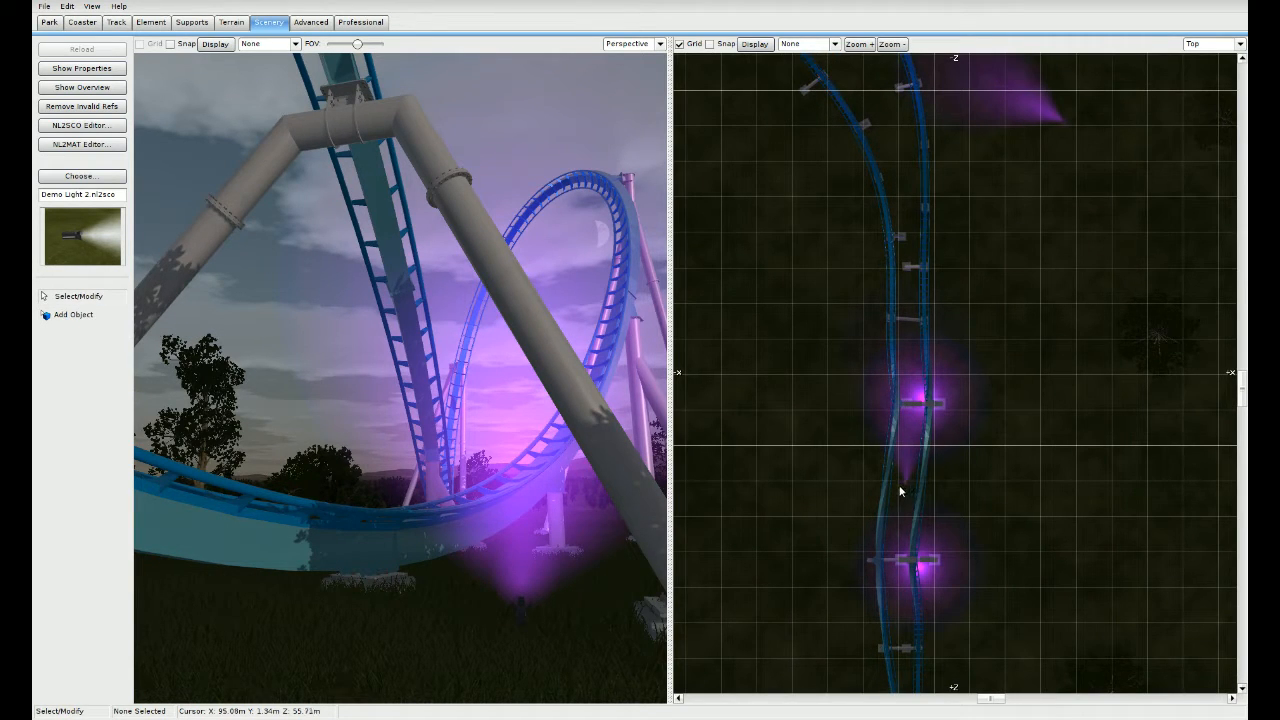
# Step: Set the X rotation of the new spotlight between the towers to 90° and close its properties
pyautogui.click(908, 489)
pyautogui.click(955, 510)
pyautogui.moveTo(955, 510); pyautogui.dragTo(993, 437, button='right')
pyautogui.scroll(3, 845, 432)
pyautogui.scroll(3, 872, 495)
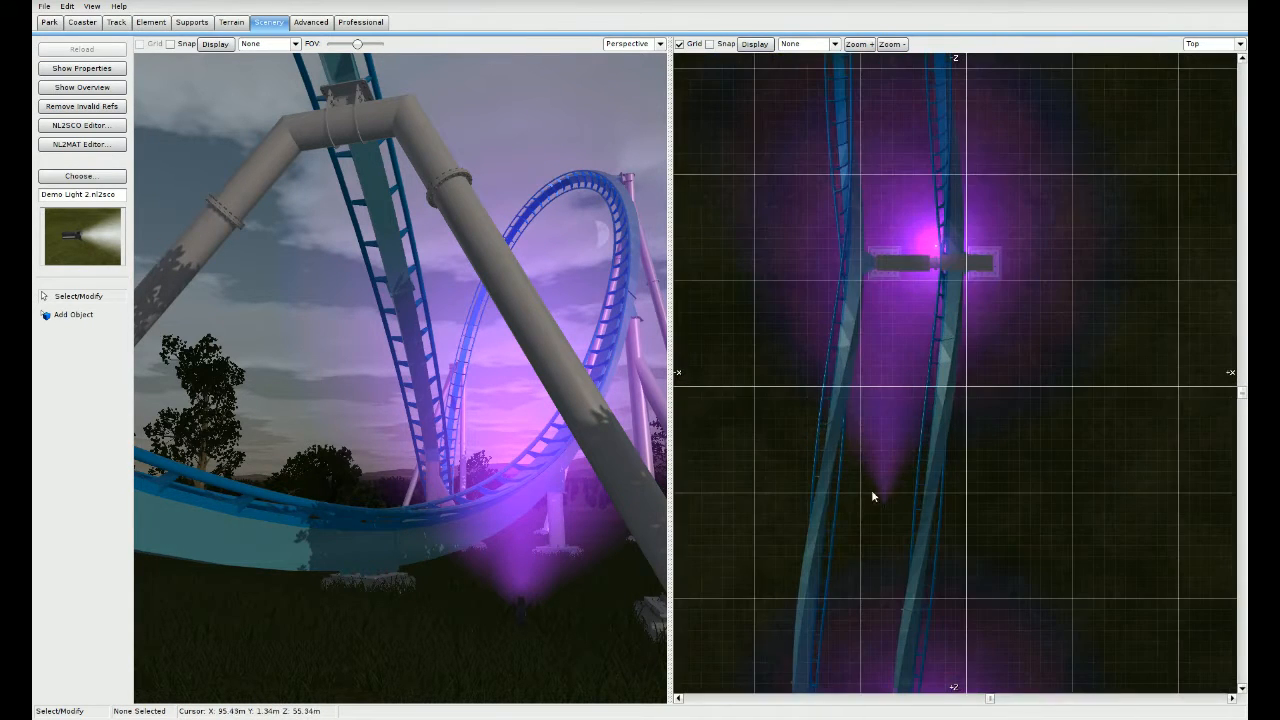
pyautogui.doubleClick(883, 508)
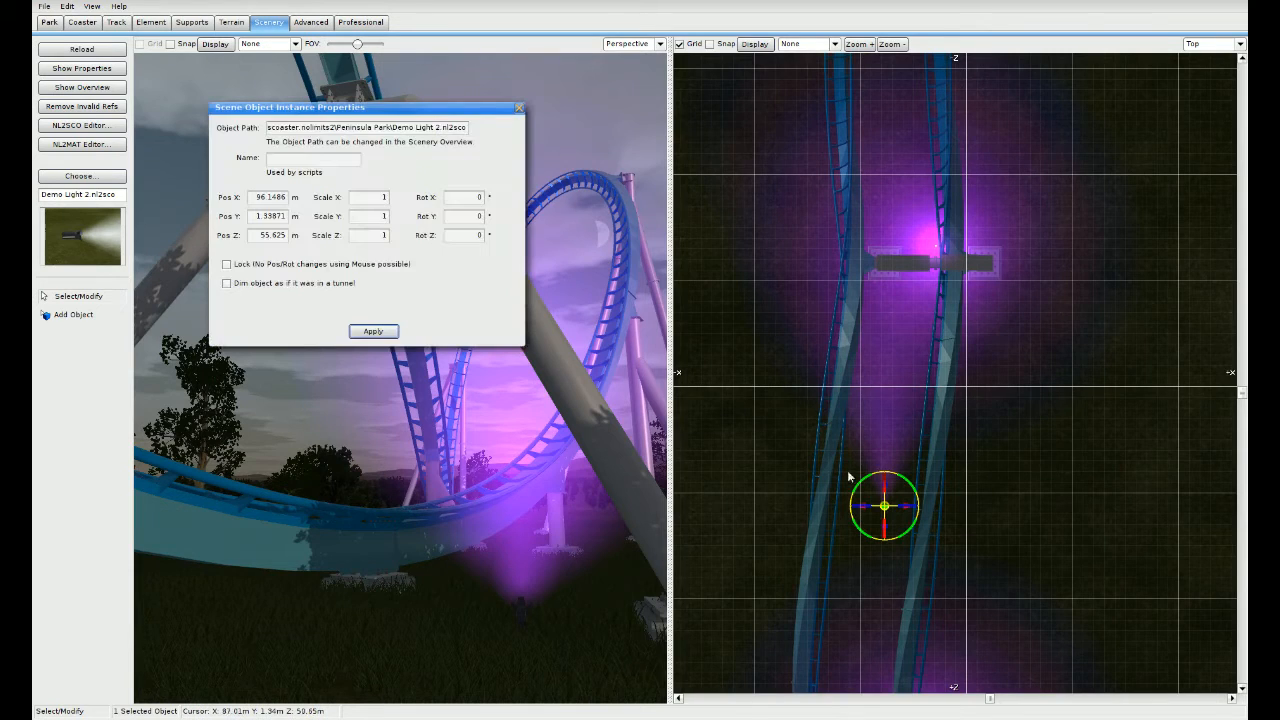
pyautogui.click(481, 199)
pyautogui.write('9')
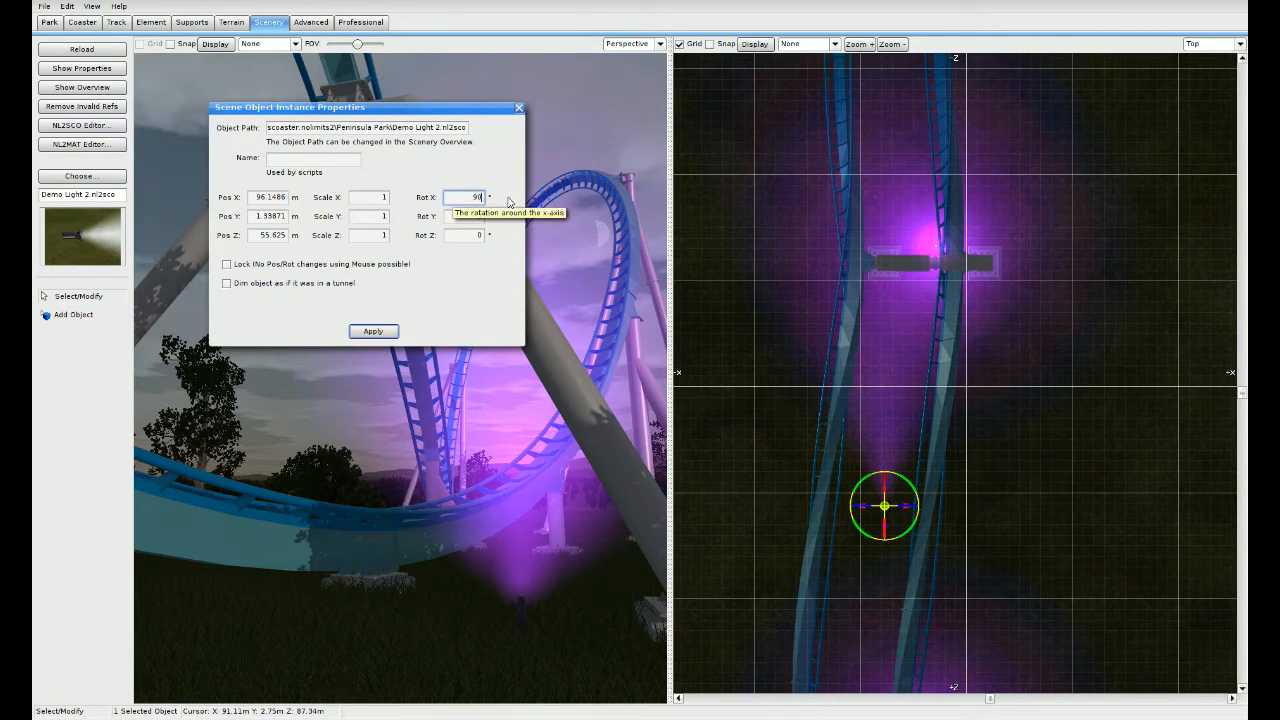
pyautogui.click(381, 332)
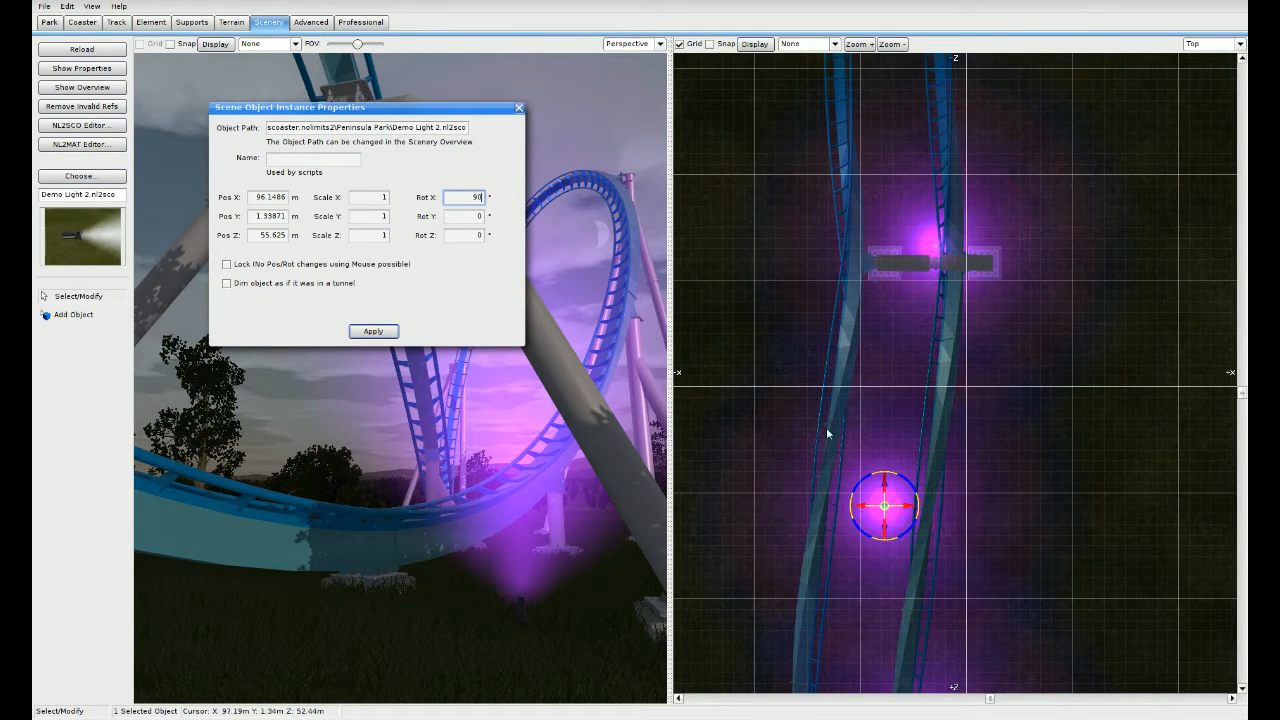
pyautogui.click(518, 107)
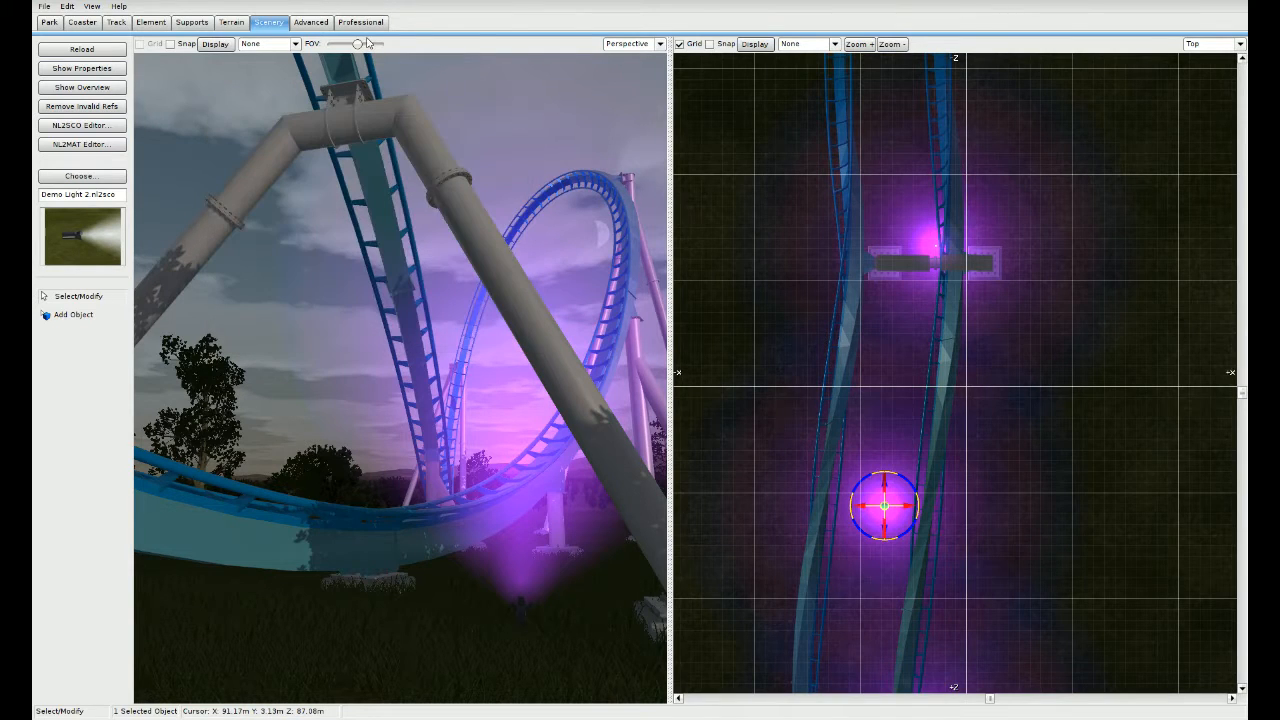
# Step: Open Demo Light 2.nl2sco in the NL2SCO Editor and change the color of its spotlight source to green
pyautogui.click(82, 125)
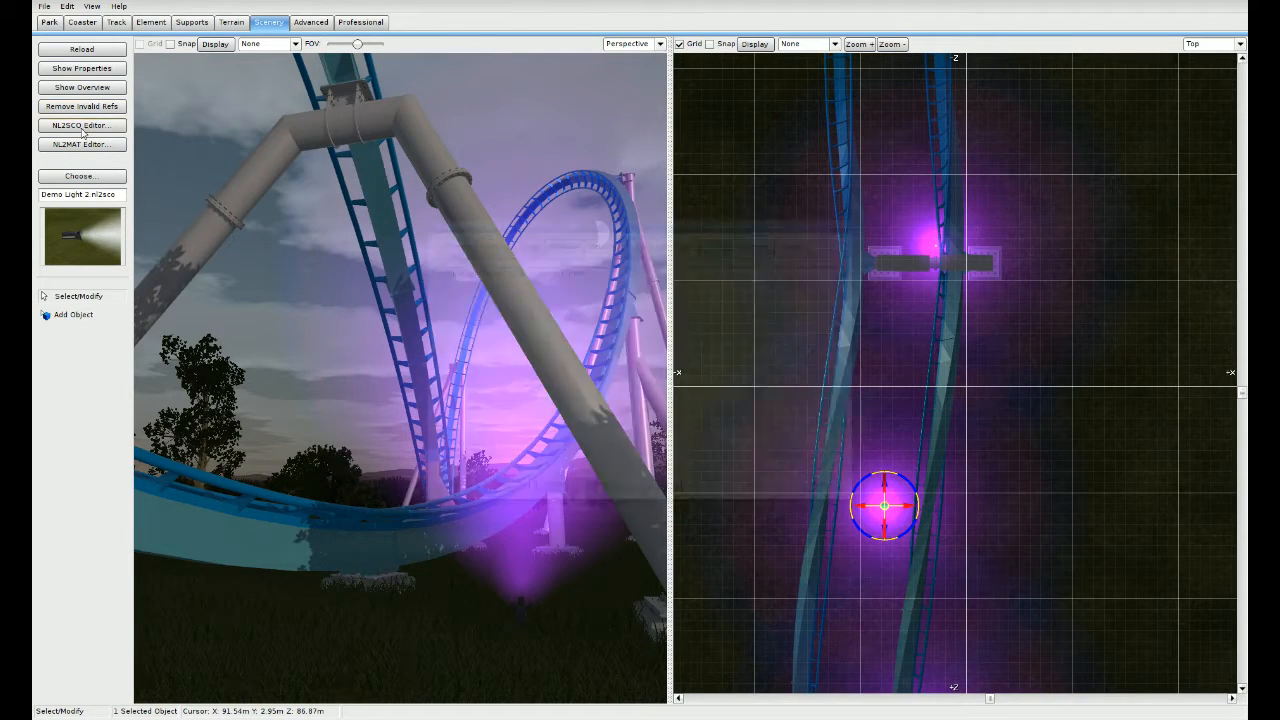
pyautogui.click(487, 274)
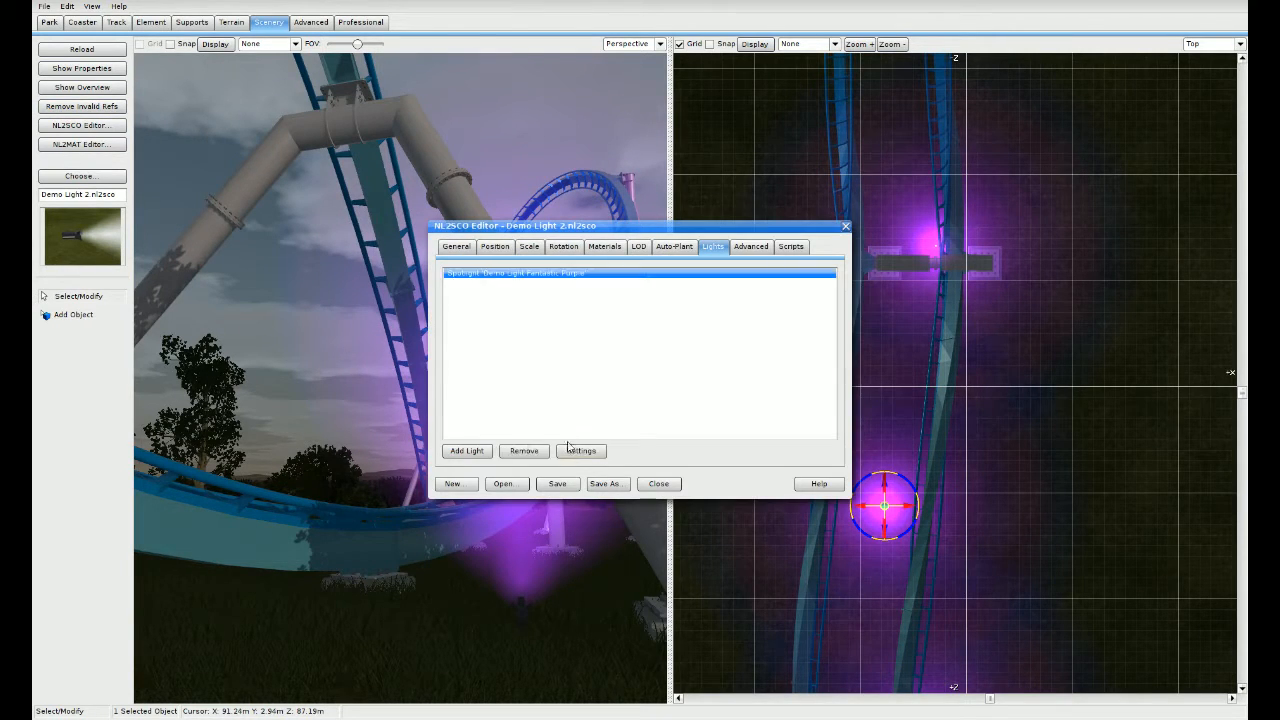
pyautogui.click(581, 451)
pyautogui.click(637, 338)
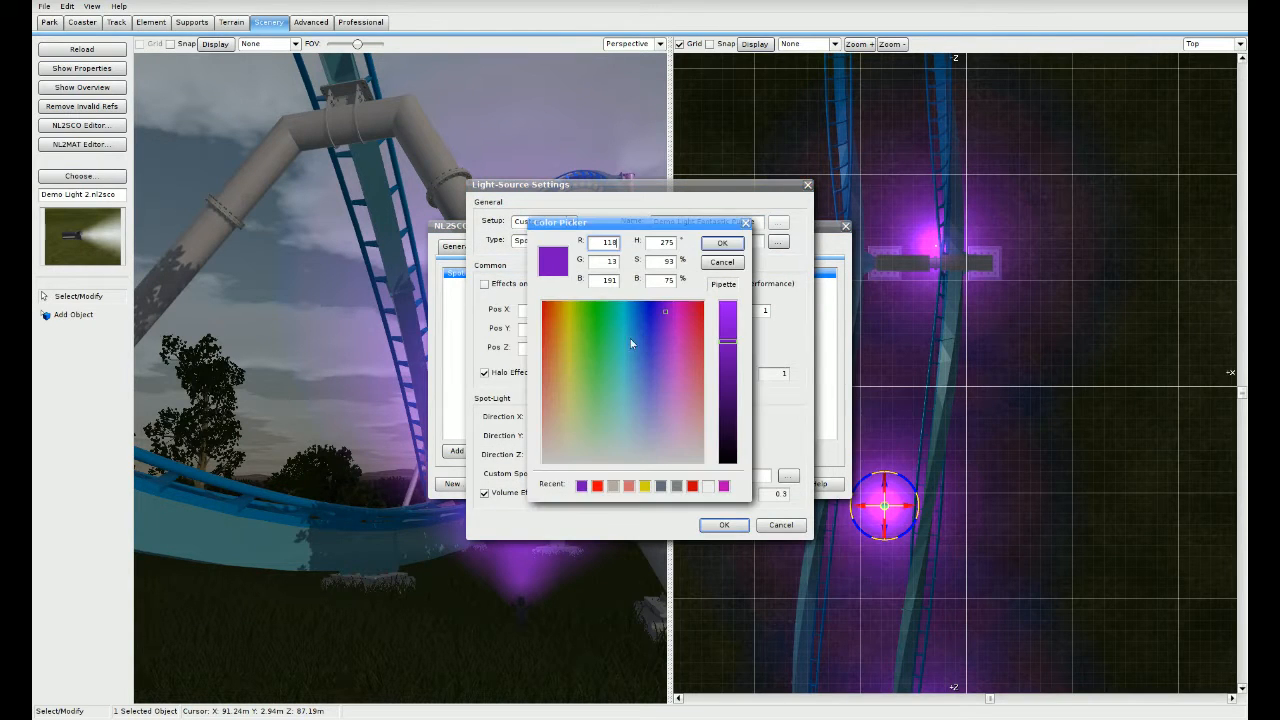
pyautogui.click(599, 308)
pyautogui.click(724, 244)
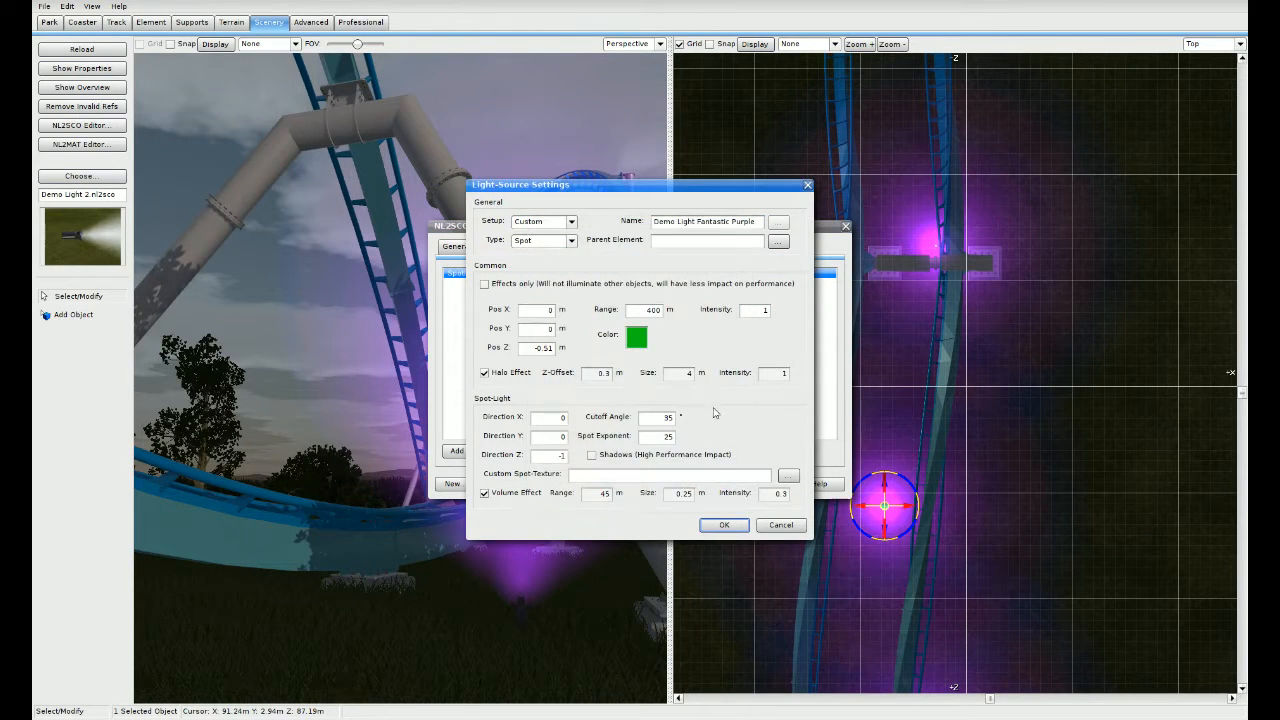
pyautogui.click(724, 522)
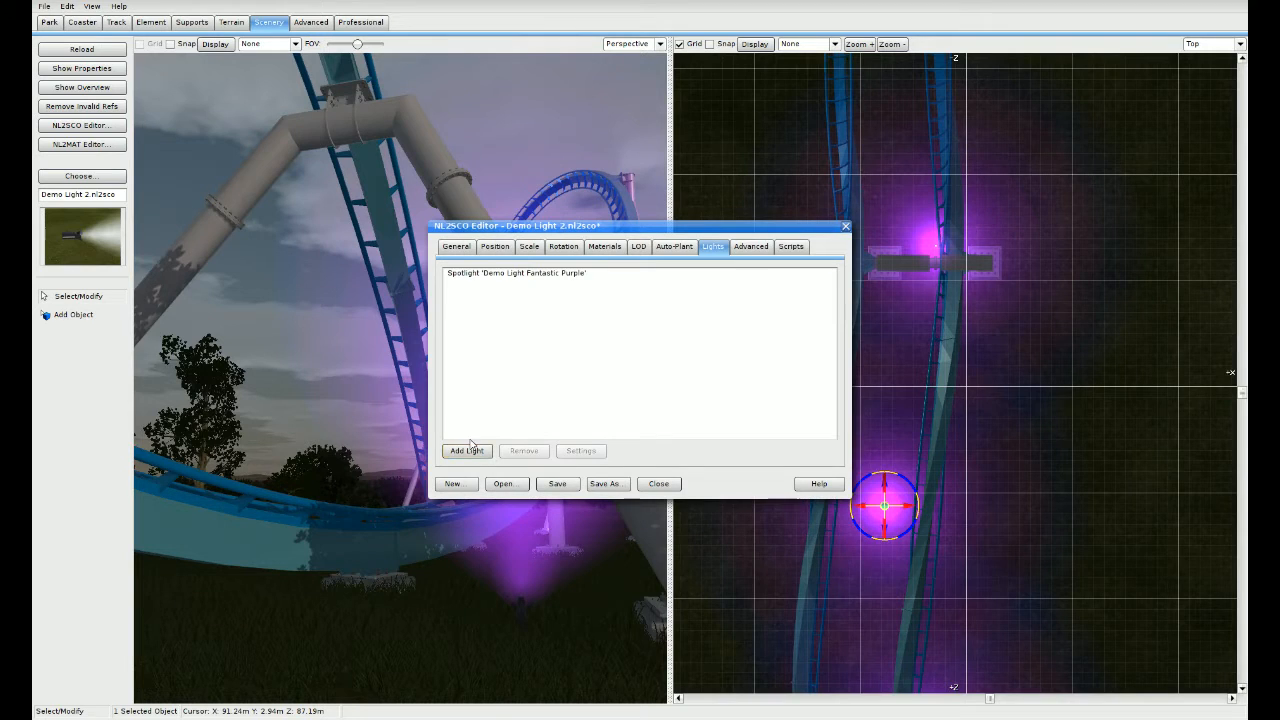
# Step: Save the edited Demo Light 2 object, reload it in the park and check the spotlights along the track
pyautogui.click(557, 483)
pyautogui.click(82, 49)
pyautogui.scroll(-5, 980, 443)
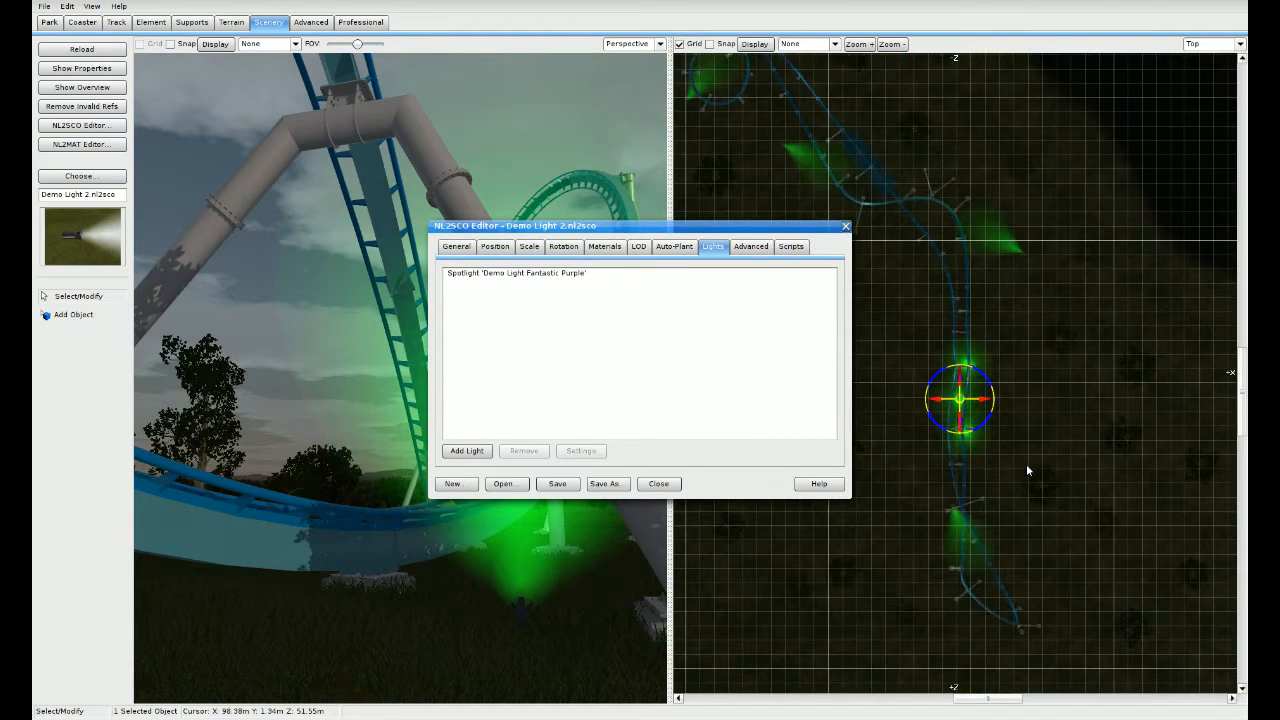
pyautogui.scroll(5, 1027, 470)
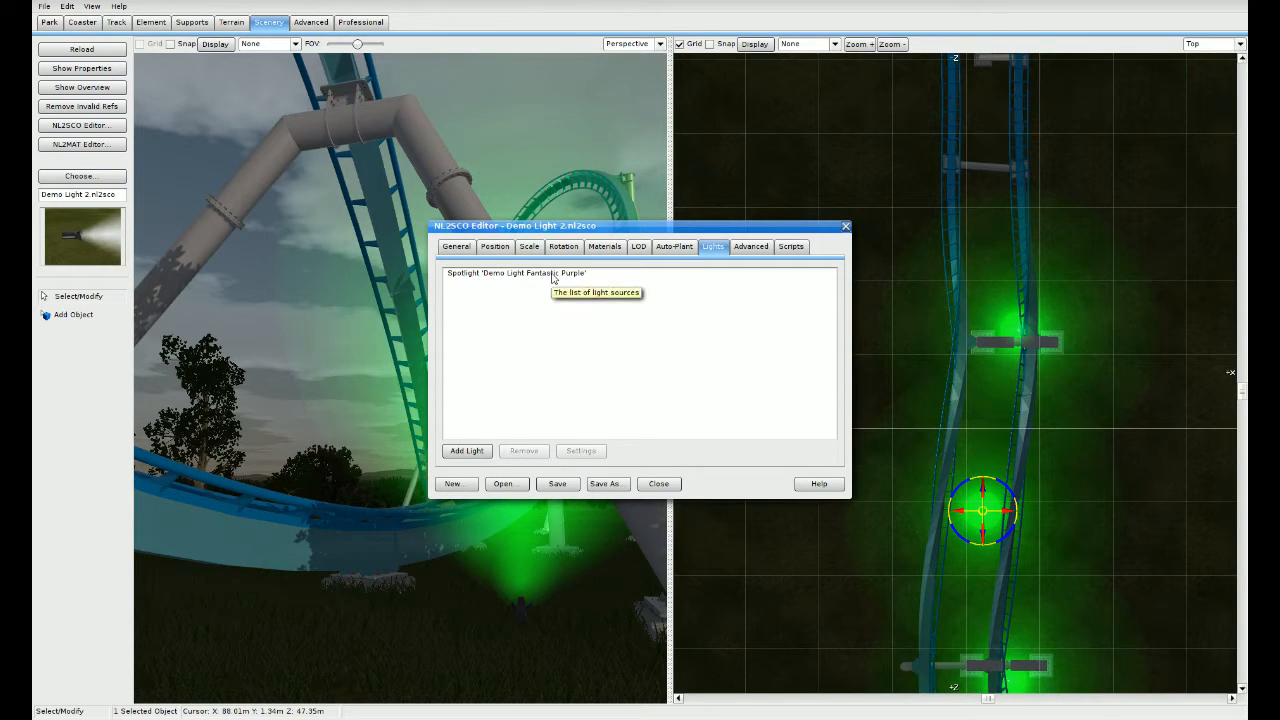
# Step: Change the color of the spotlight source in Demo Light 2.nl2sco to the recently used purple
pyautogui.click(552, 274)
pyautogui.click(570, 451)
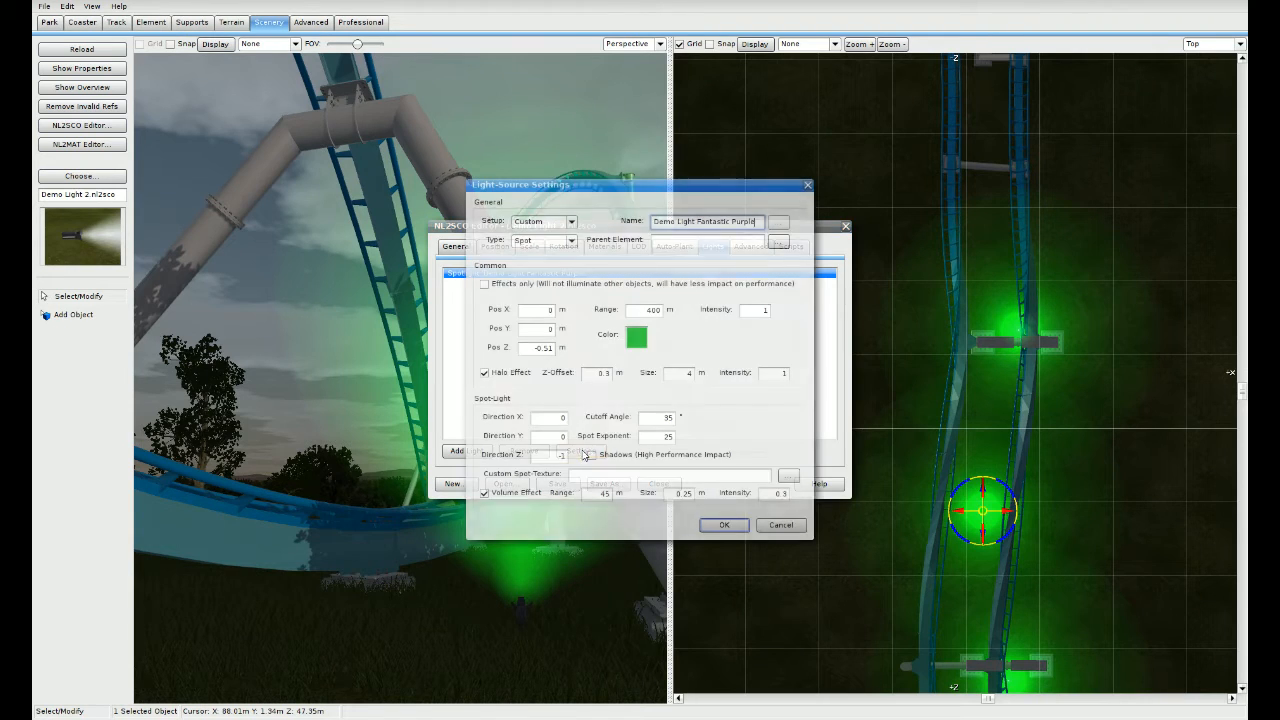
pyautogui.click(630, 338)
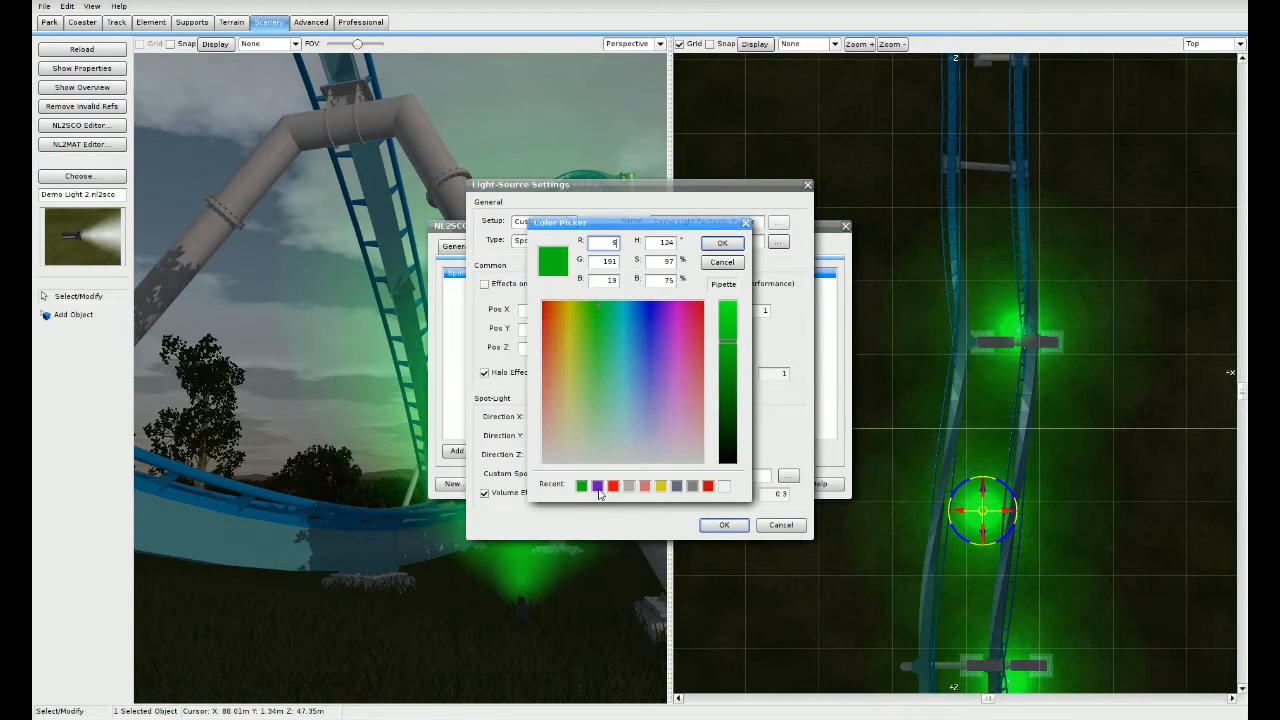
pyautogui.click(598, 487)
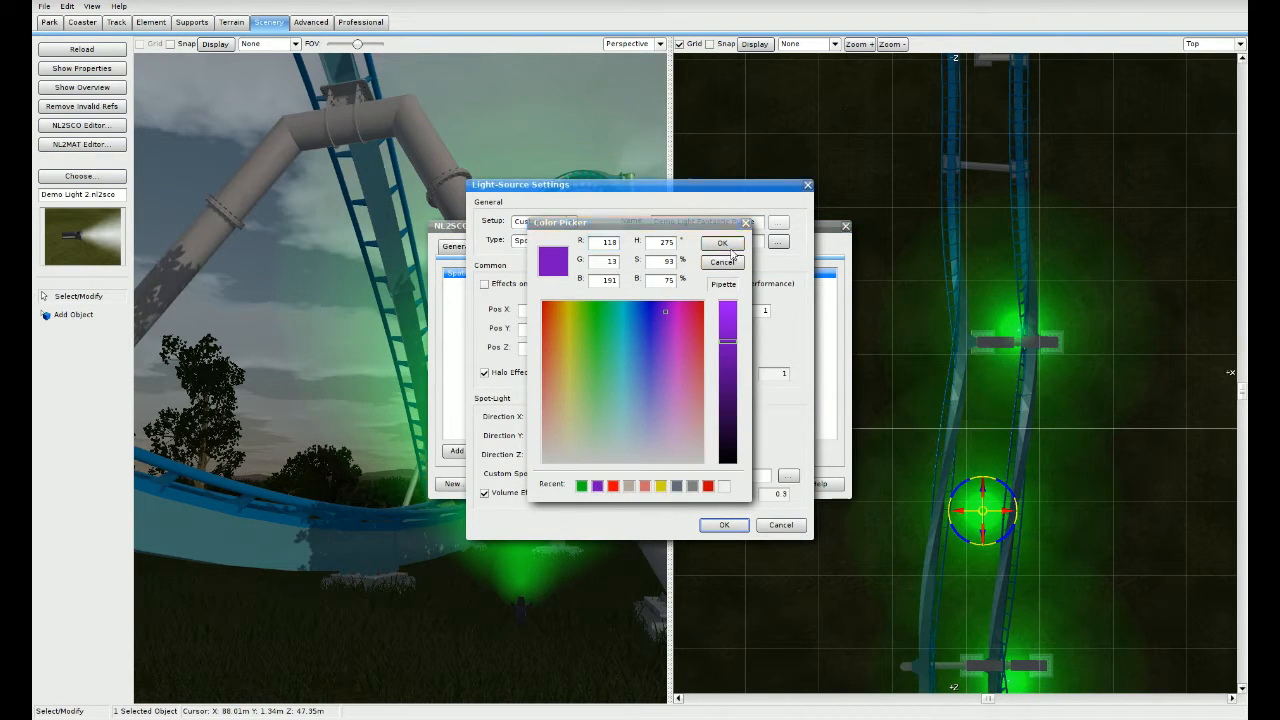
pyautogui.click(723, 244)
pyautogui.click(721, 525)
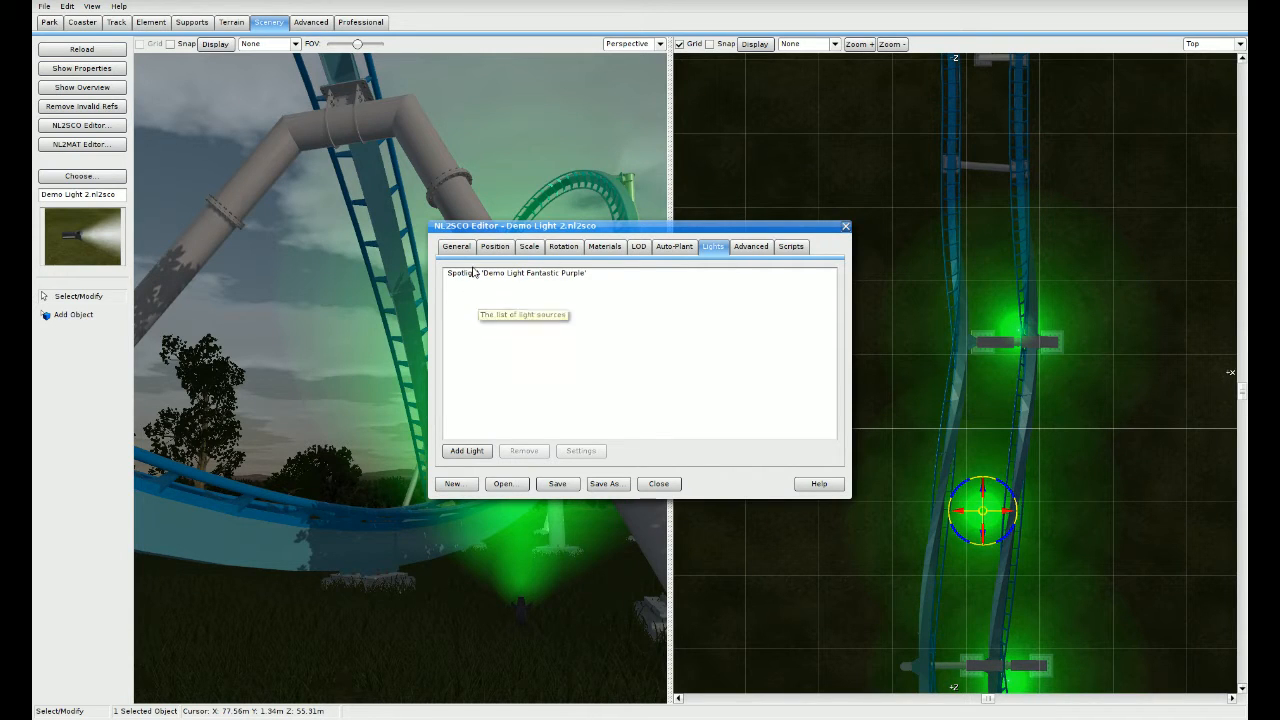
# Step: Save the object as a separate file named Demo Light 2 green.nl2sco and close the NL2SCO Editor
pyautogui.click(472, 250)
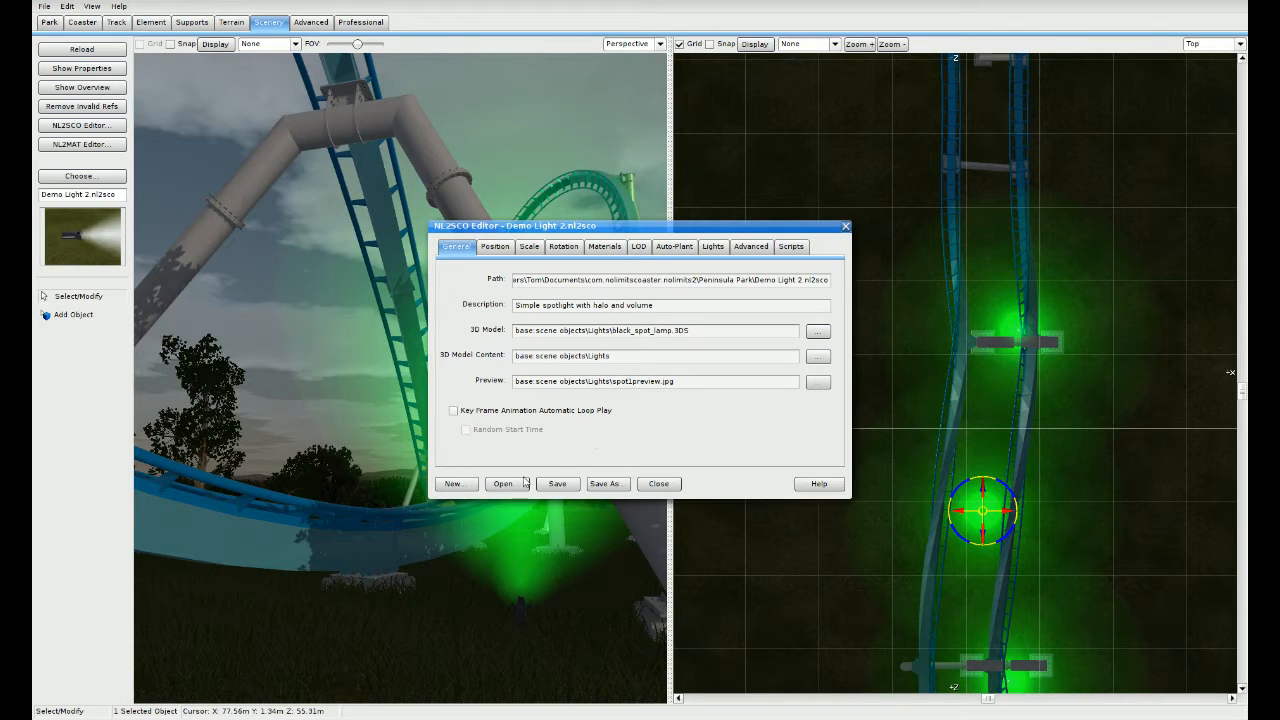
pyautogui.click(603, 486)
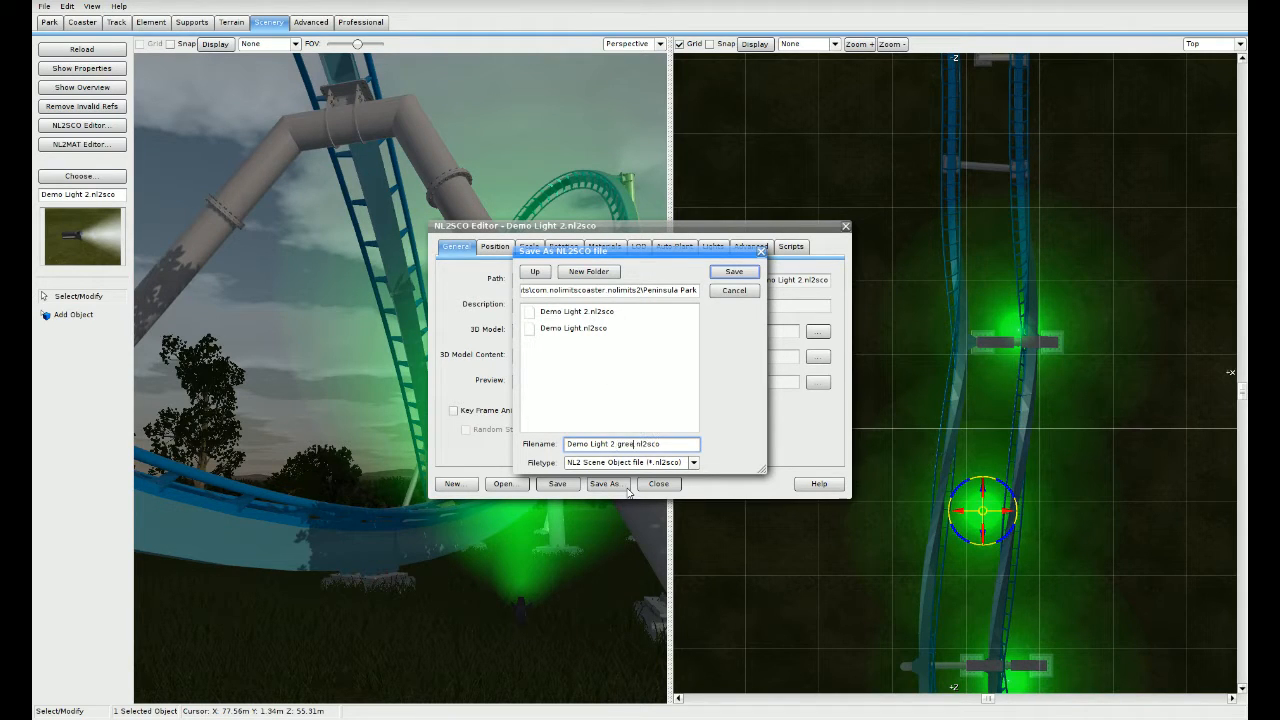
pyautogui.click(740, 273)
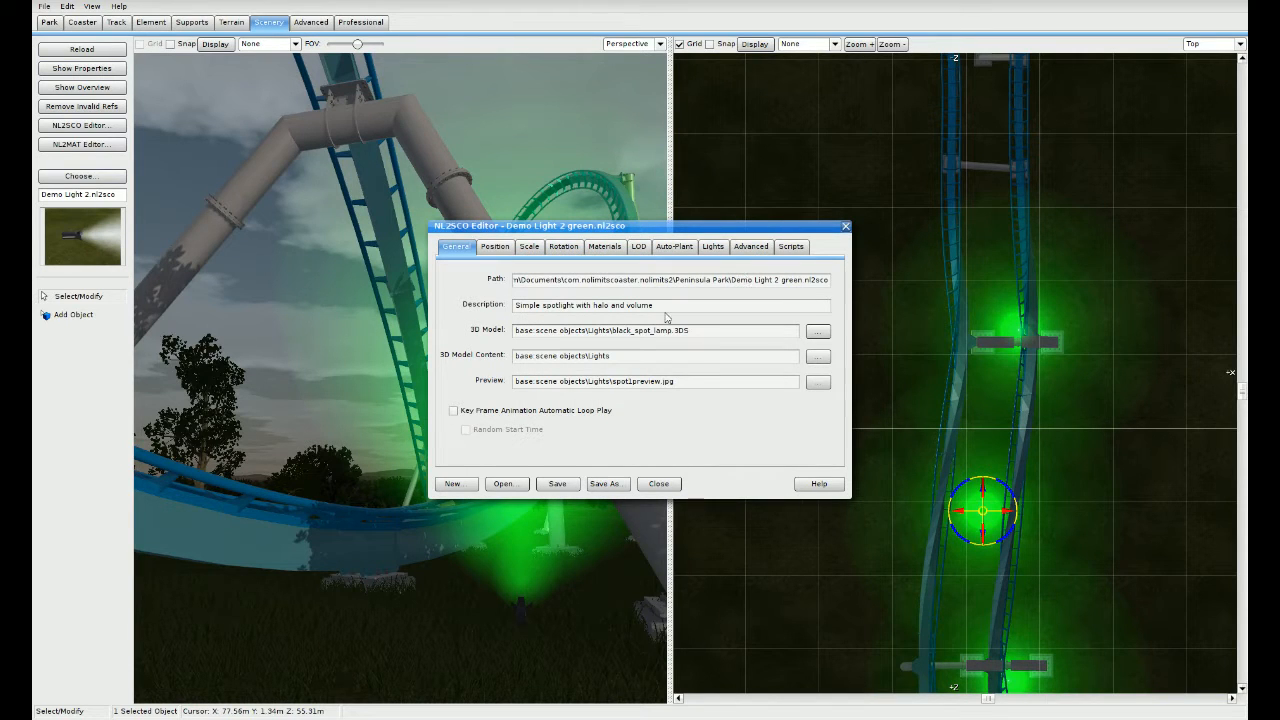
pyautogui.click(845, 226)
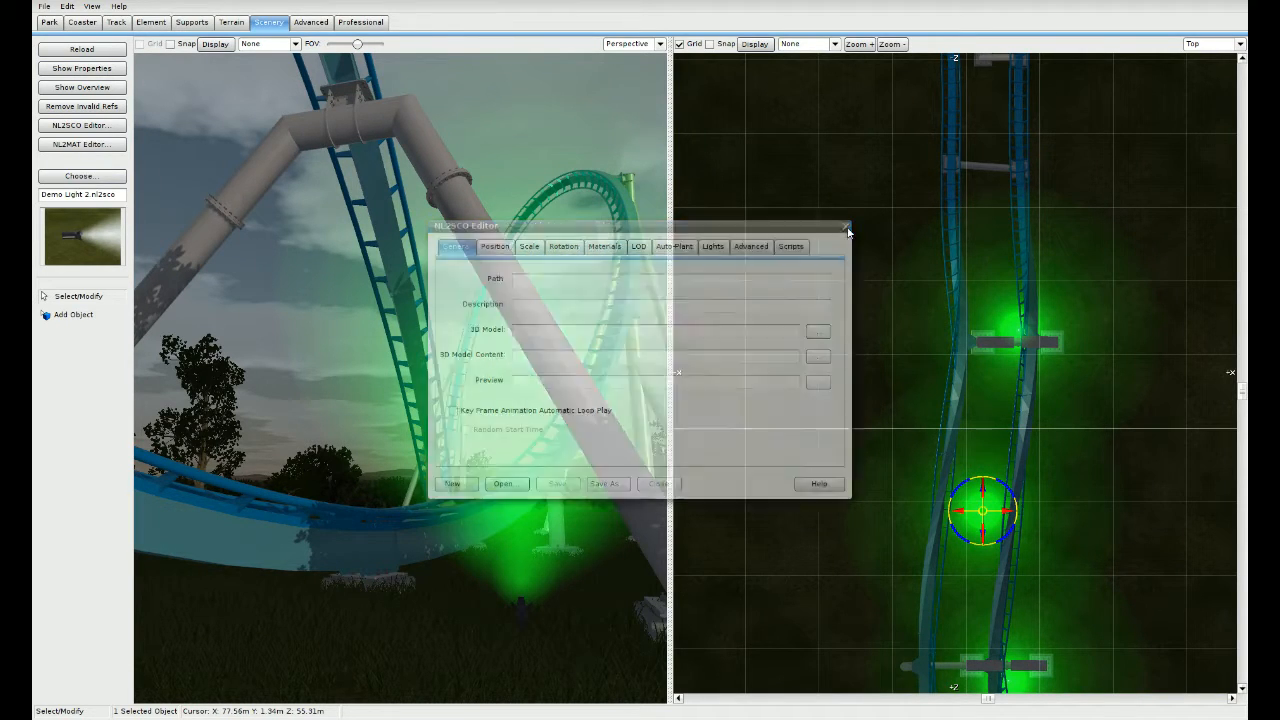
# Step: Delete the Demo Light 2 spotlight standing between the two tower supports and close the object properties
pyautogui.click(1064, 465)
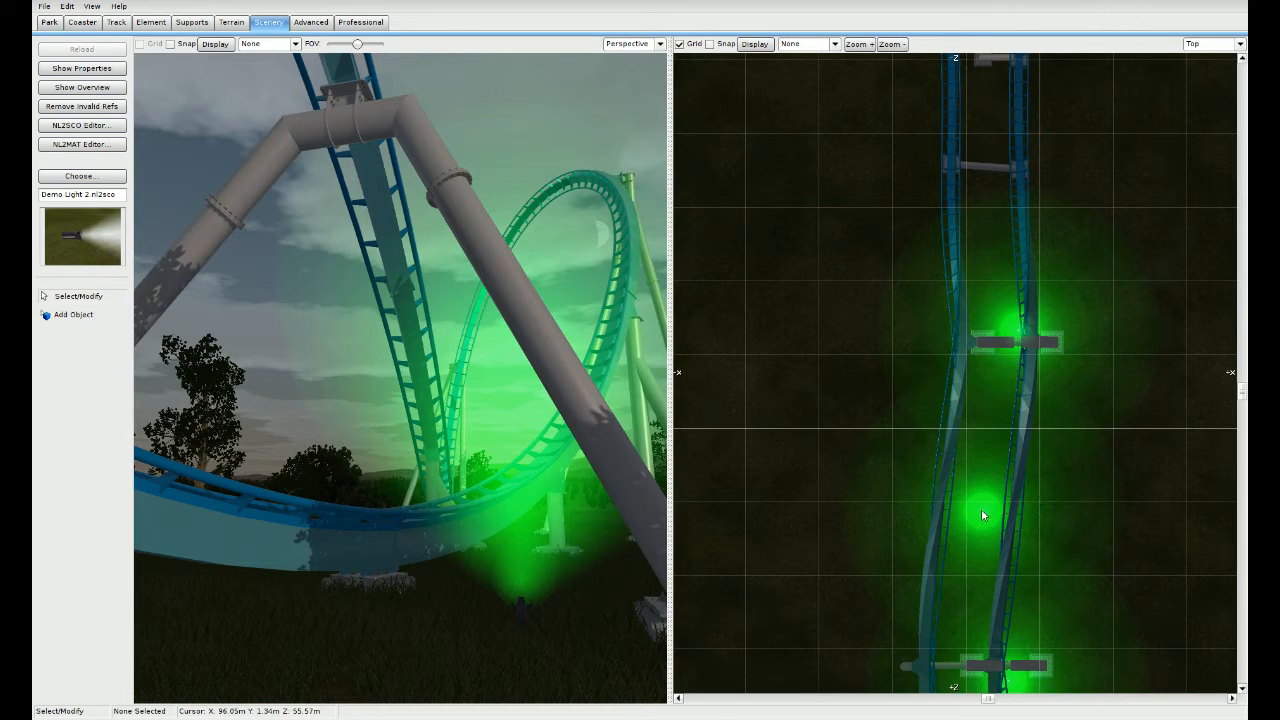
pyautogui.doubleClick(984, 516)
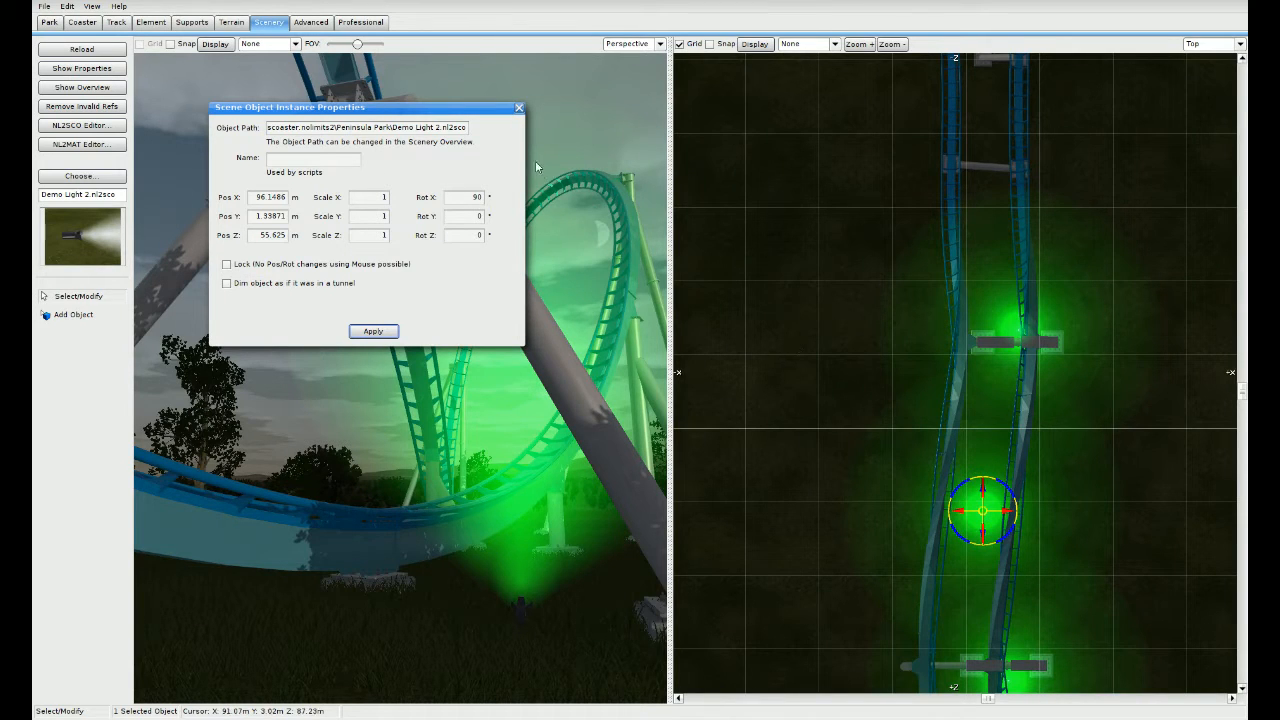
pyautogui.click(842, 464)
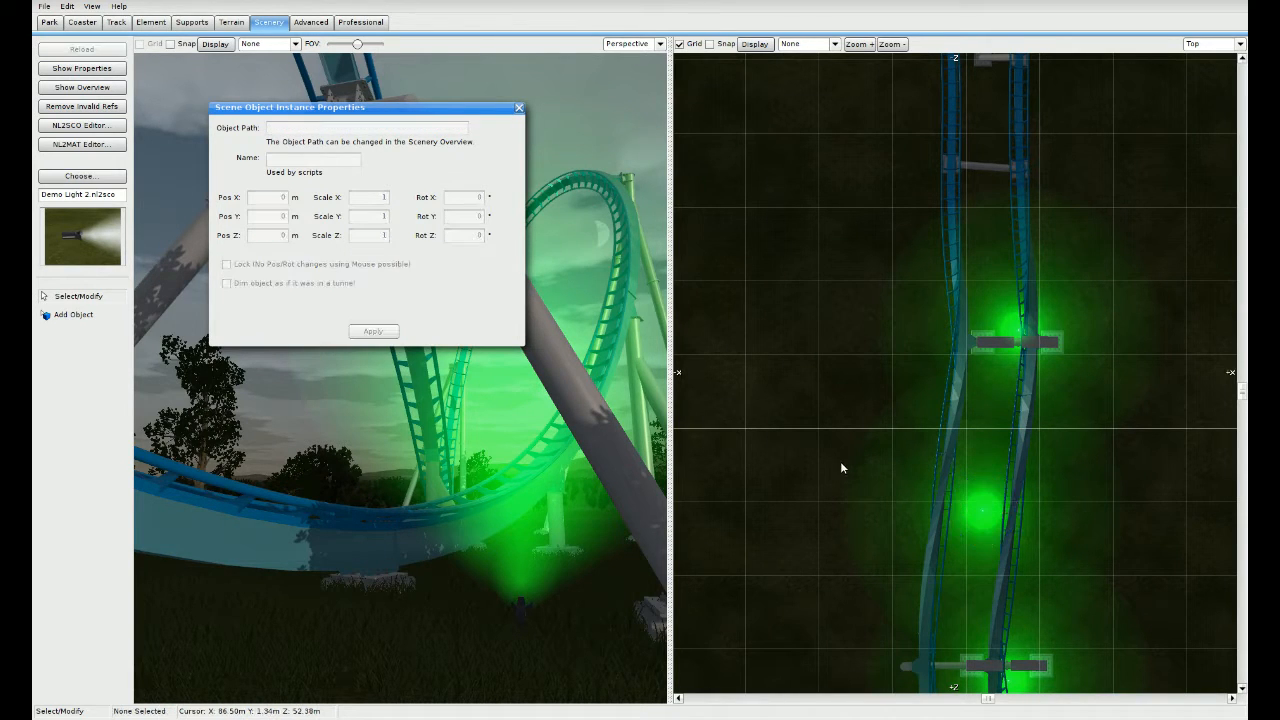
pyautogui.click(985, 517)
pyautogui.press('Delete')
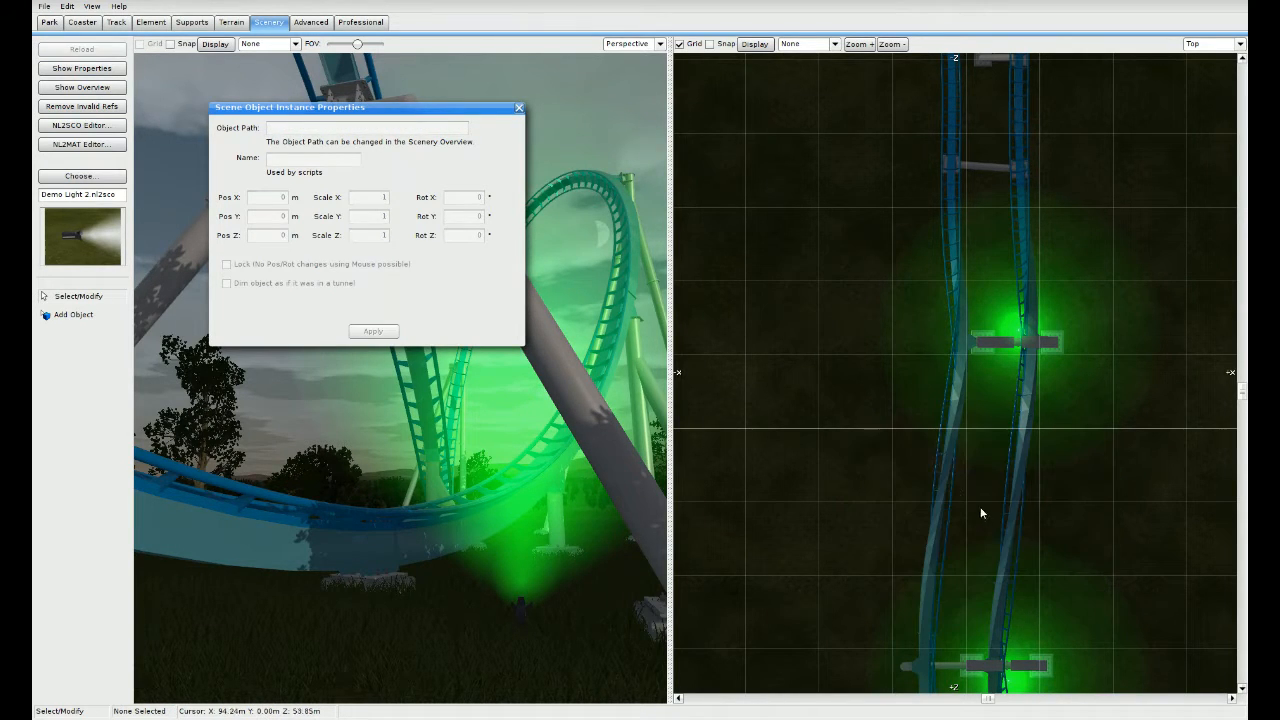
pyautogui.click(518, 108)
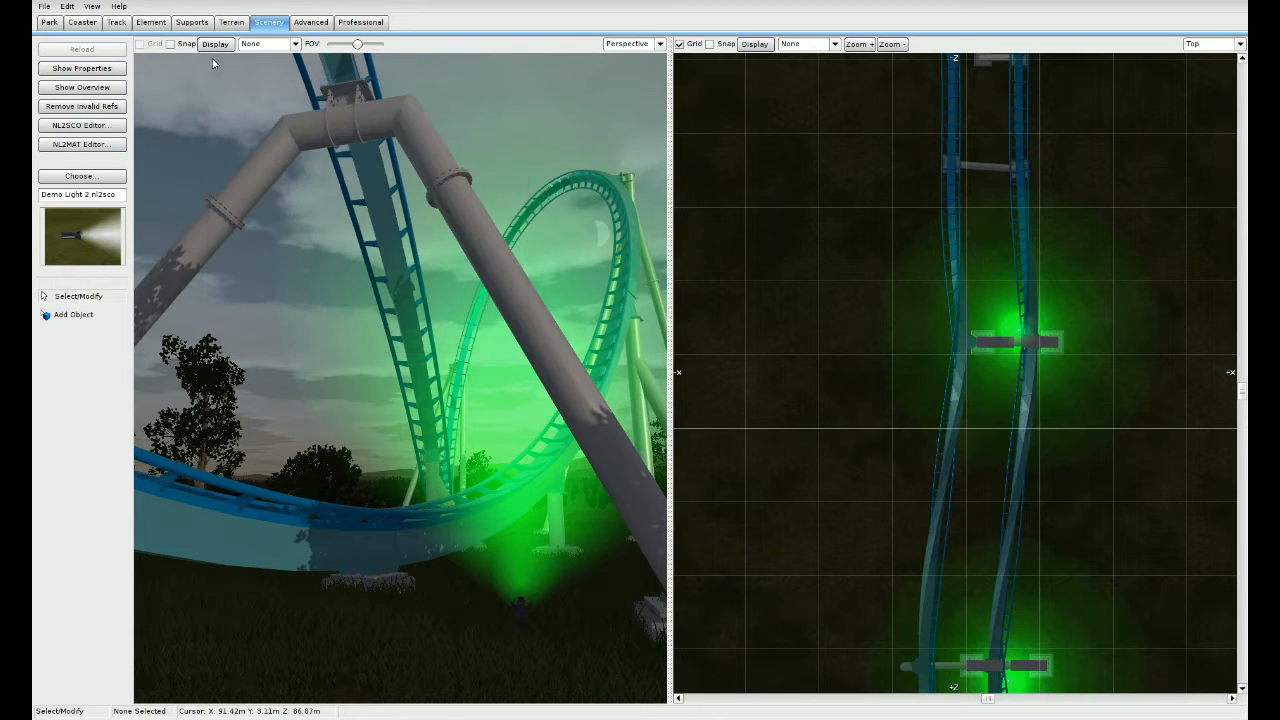
# Step: Open the tower spotlight's Demo Light 2.nl2sco for editing, make its light source purple, save it and reload it in the park
pyautogui.doubleClick(1021, 336)
pyautogui.click(518, 107)
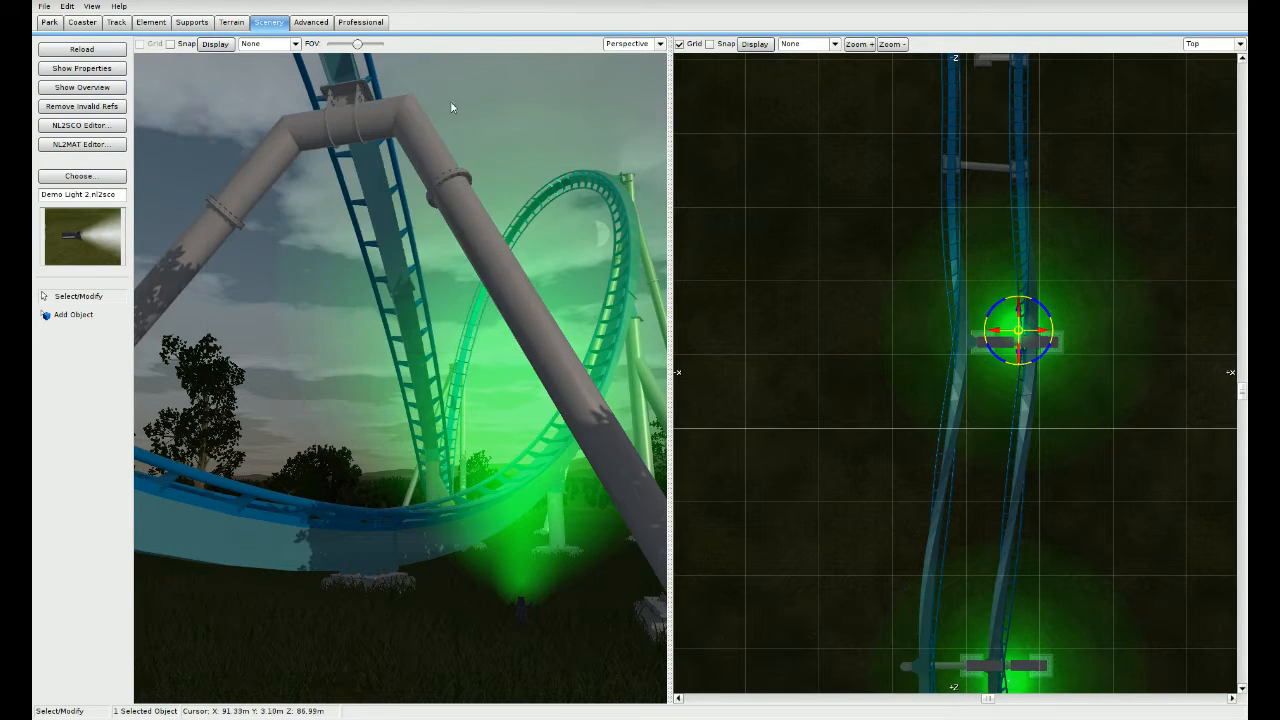
pyautogui.click(110, 126)
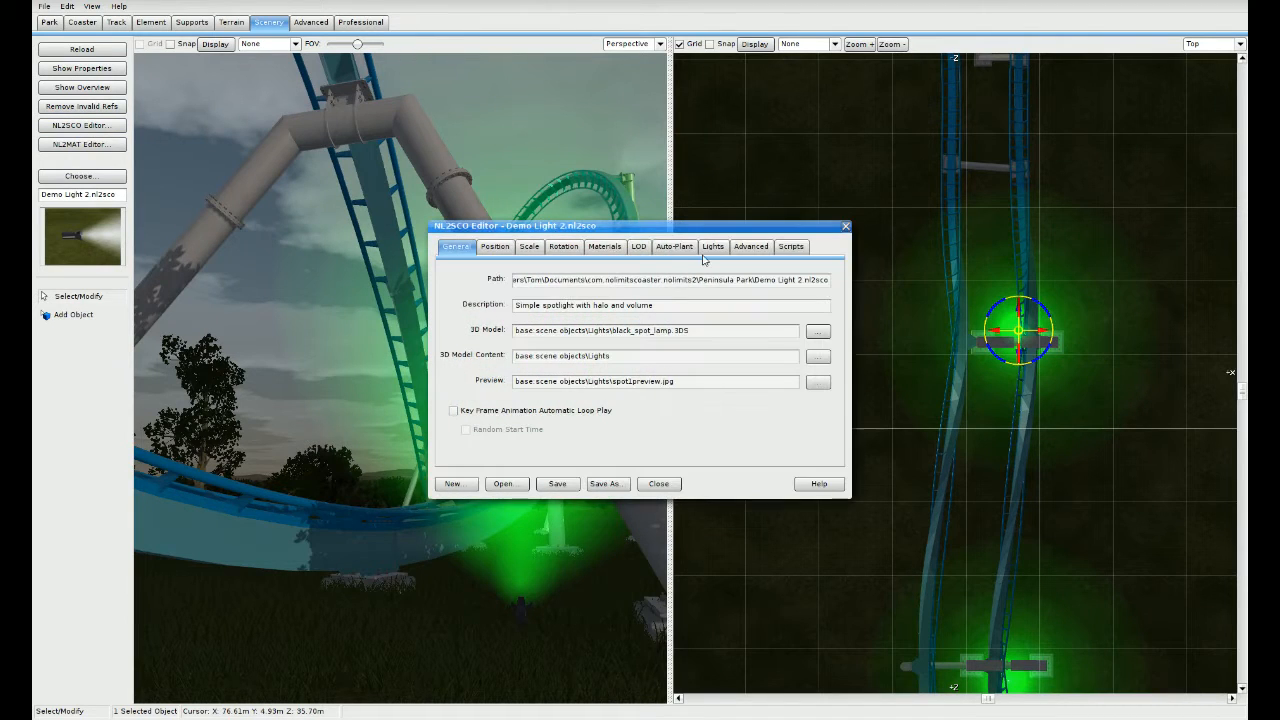
pyautogui.click(712, 246)
pyautogui.click(551, 276)
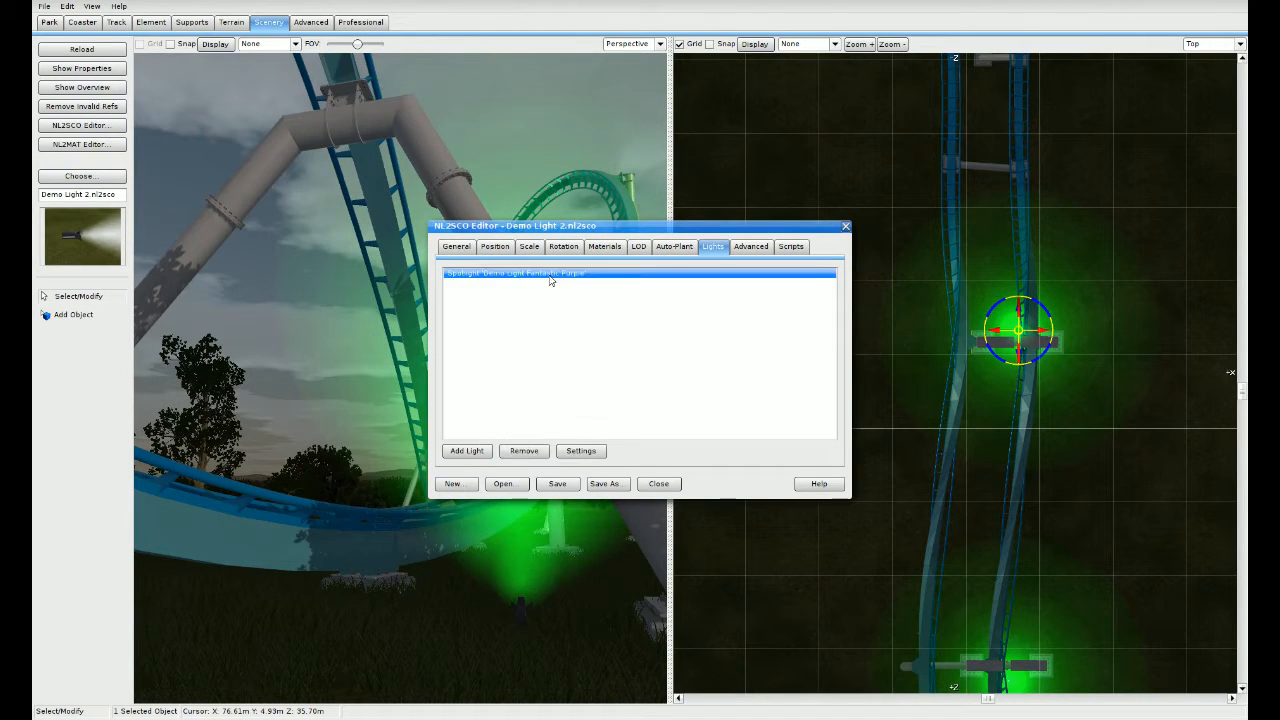
pyautogui.click(581, 451)
pyautogui.click(718, 524)
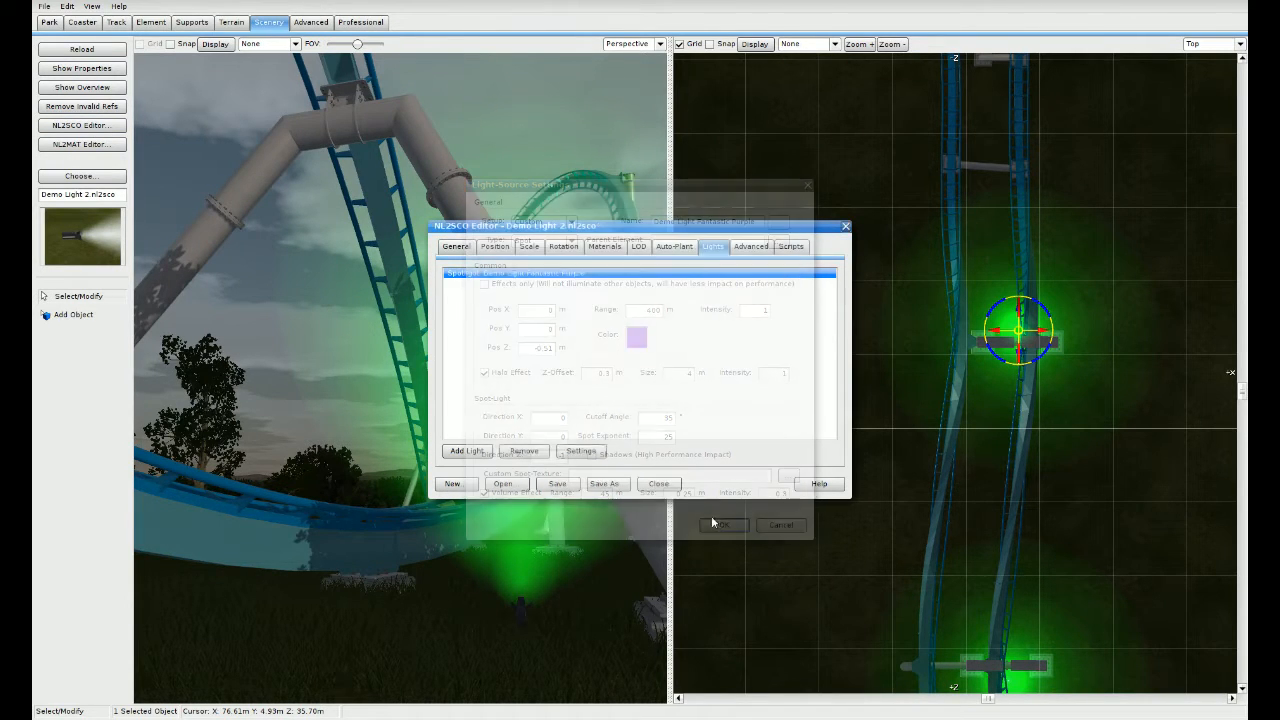
pyautogui.click(576, 484)
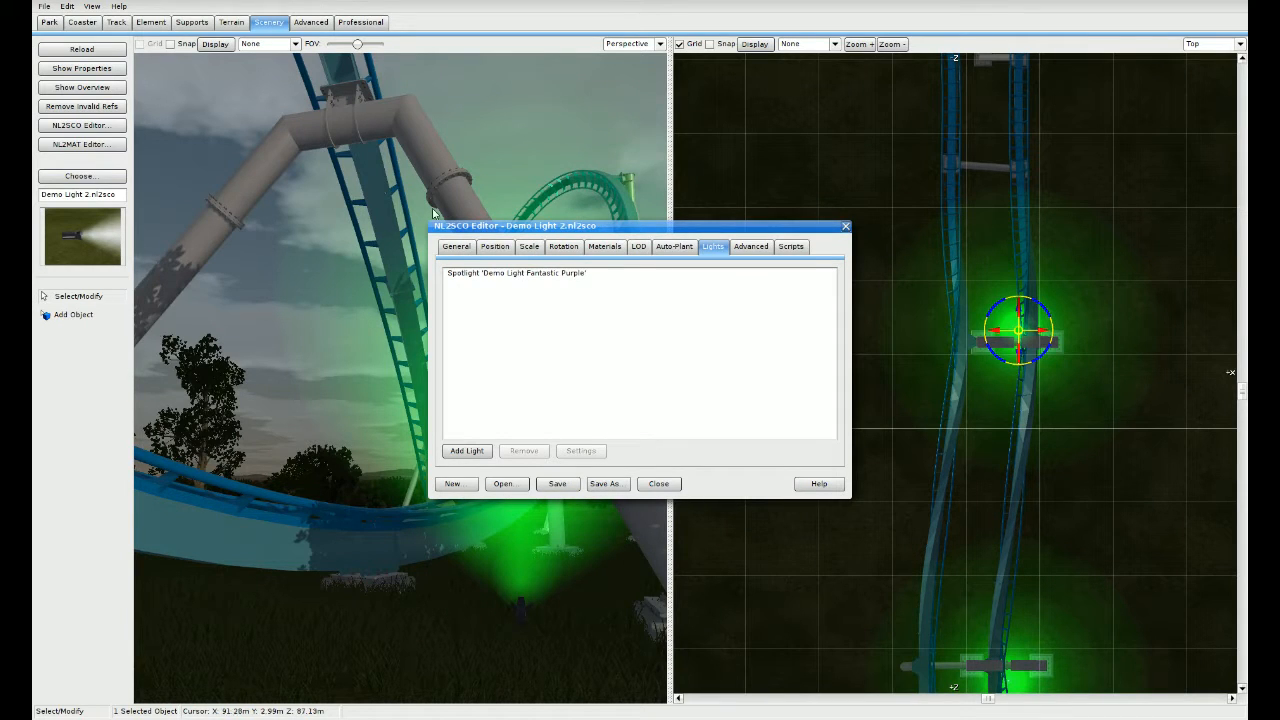
pyautogui.click(846, 228)
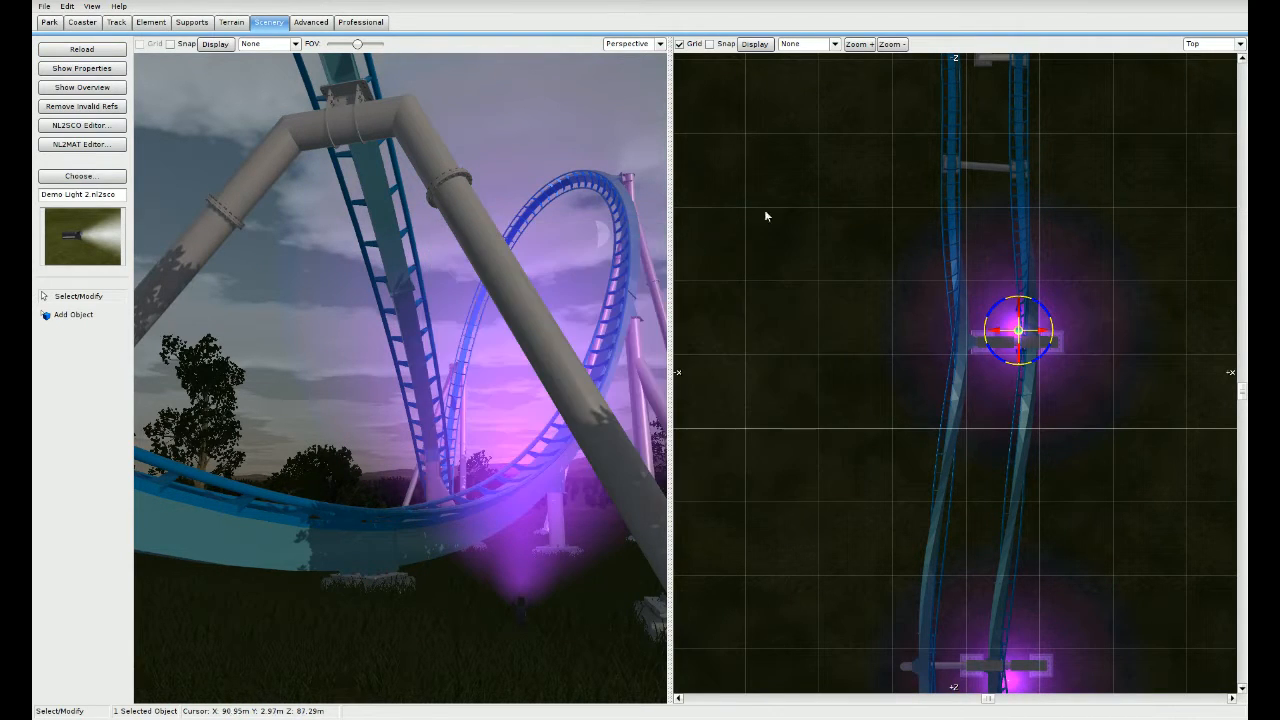
# Step: Choose the Demo Light 2 green object from the park folder and place one between the two tower supports
pyautogui.click(86, 178)
pyautogui.click(670, 290)
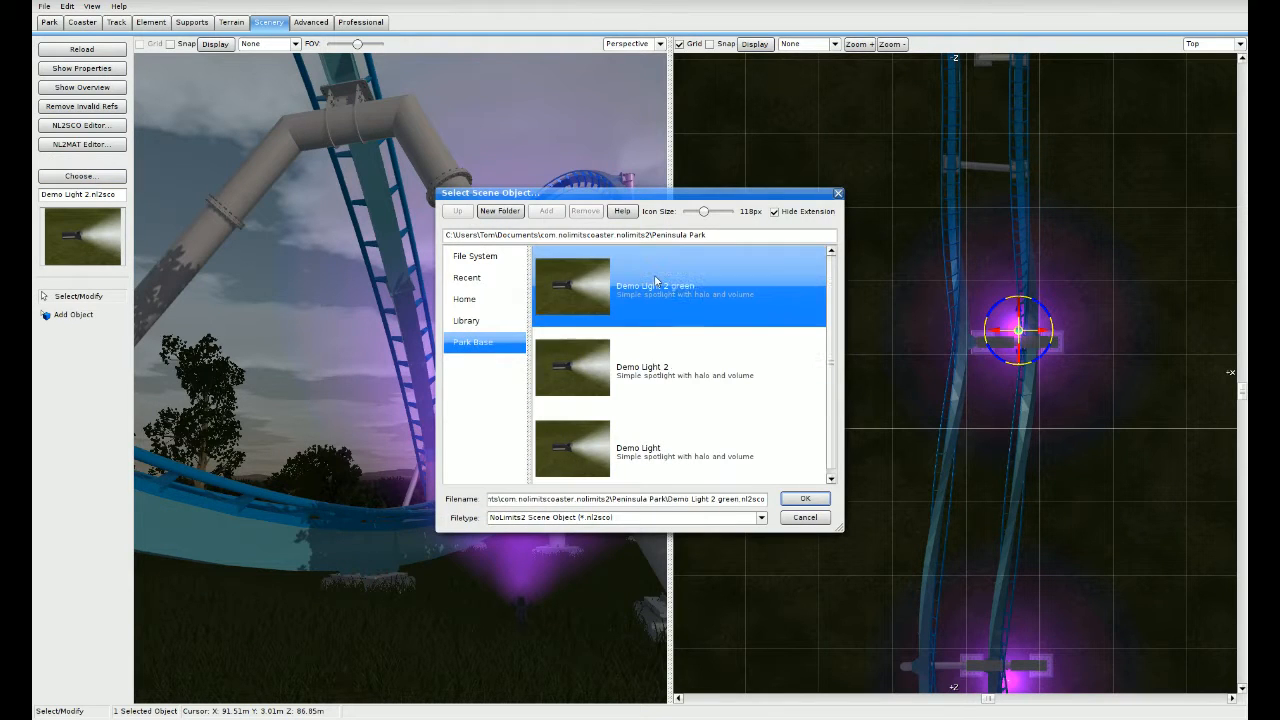
pyautogui.click(804, 499)
pyautogui.click(118, 320)
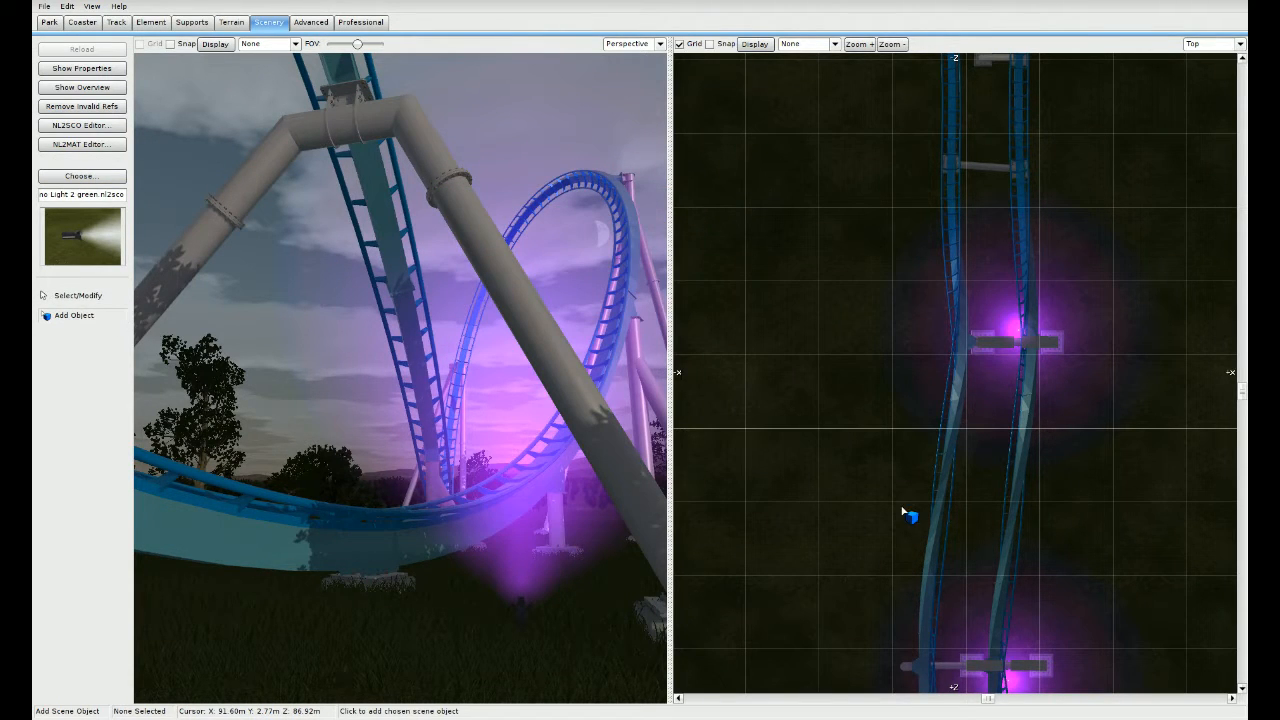
pyautogui.click(988, 528)
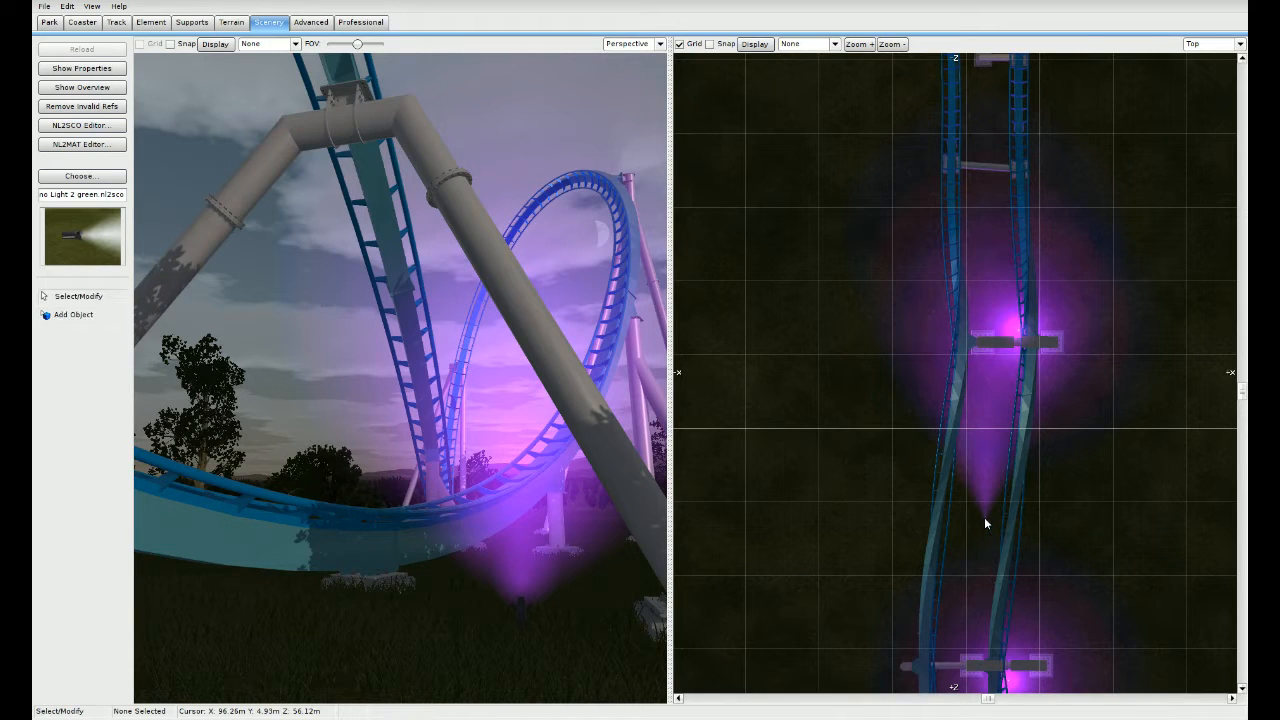
# Step: Set the X rotation of the new Demo Light 2 green spotlight to 90° and close its properties
pyautogui.doubleClick(984, 521)
pyautogui.click(470, 197)
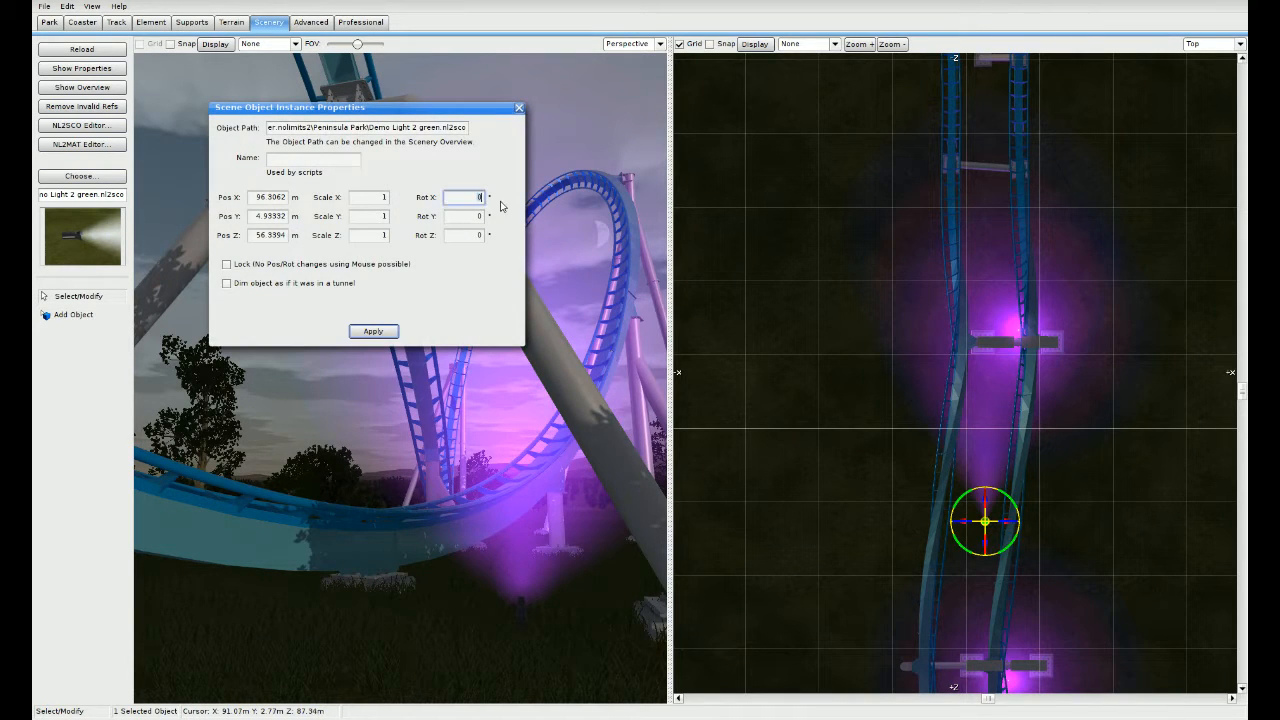
pyautogui.write('90')
pyautogui.click(389, 335)
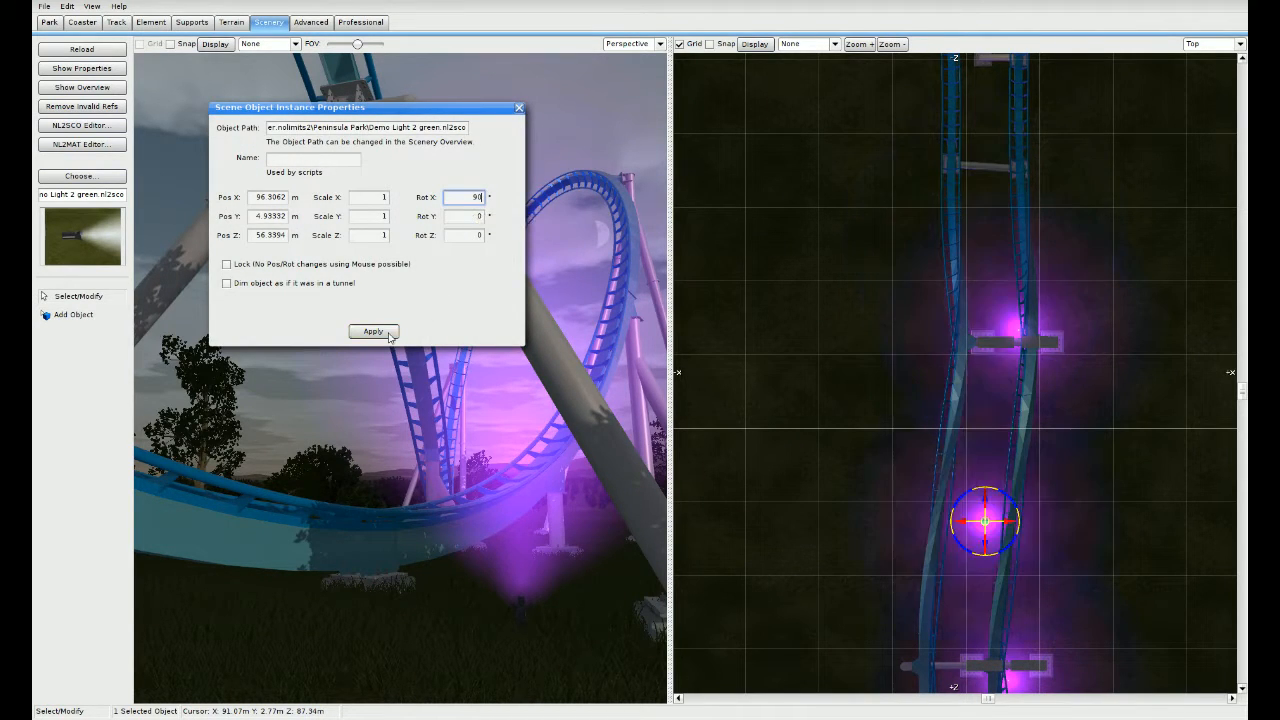
pyautogui.click(518, 107)
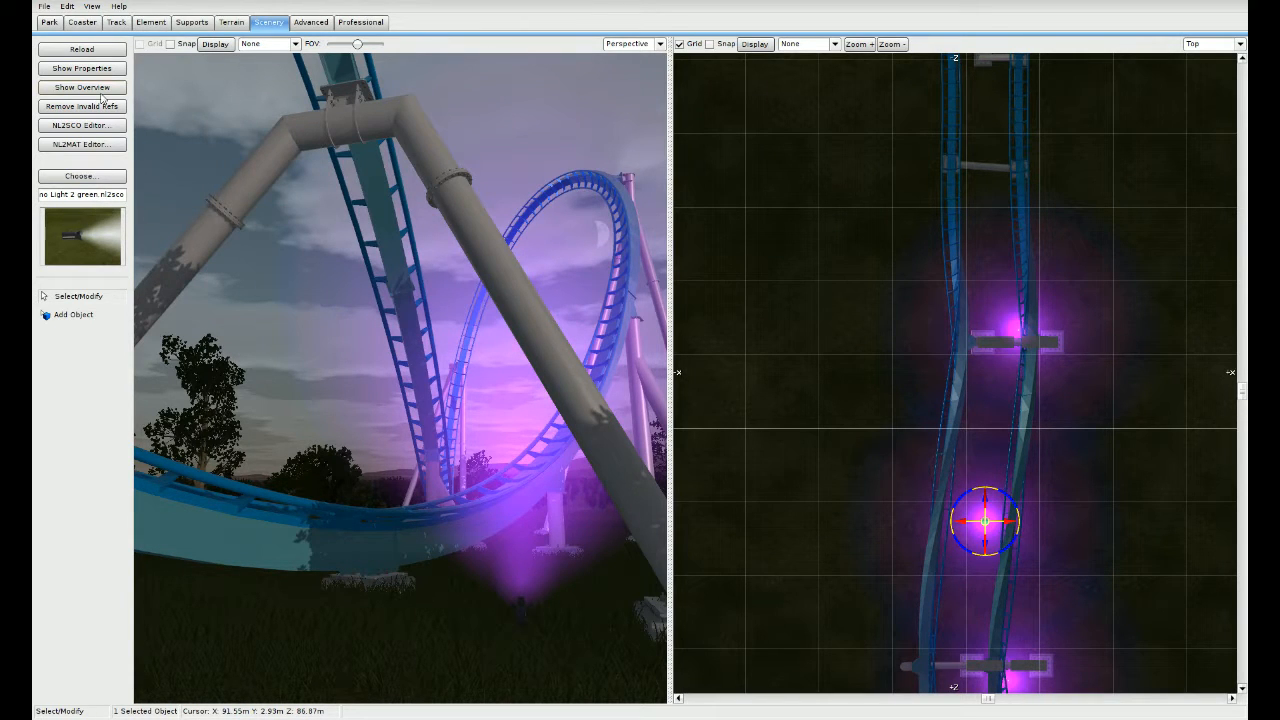
# Step: Open Demo Light 2 green.nl2sco in the NL2SCO Editor, rename its light source Demo Light Fantastic Green and color it green
pyautogui.click(98, 126)
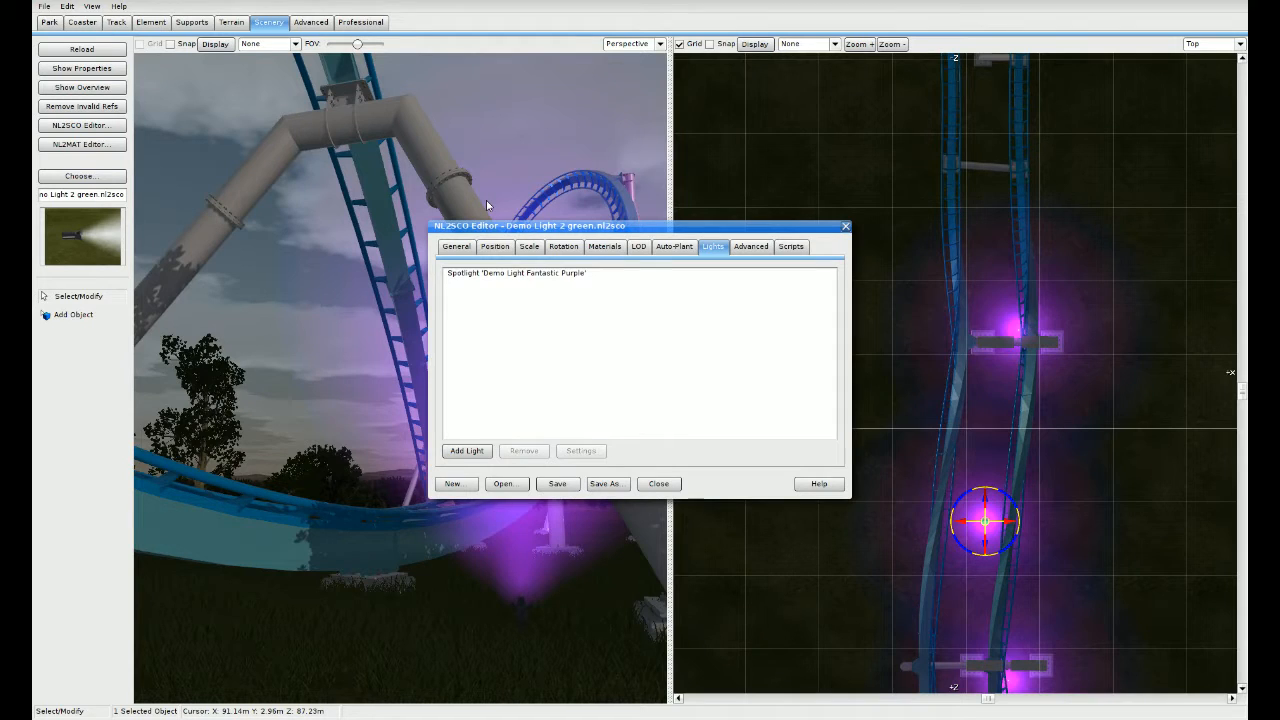
pyautogui.click(549, 275)
pyautogui.click(579, 452)
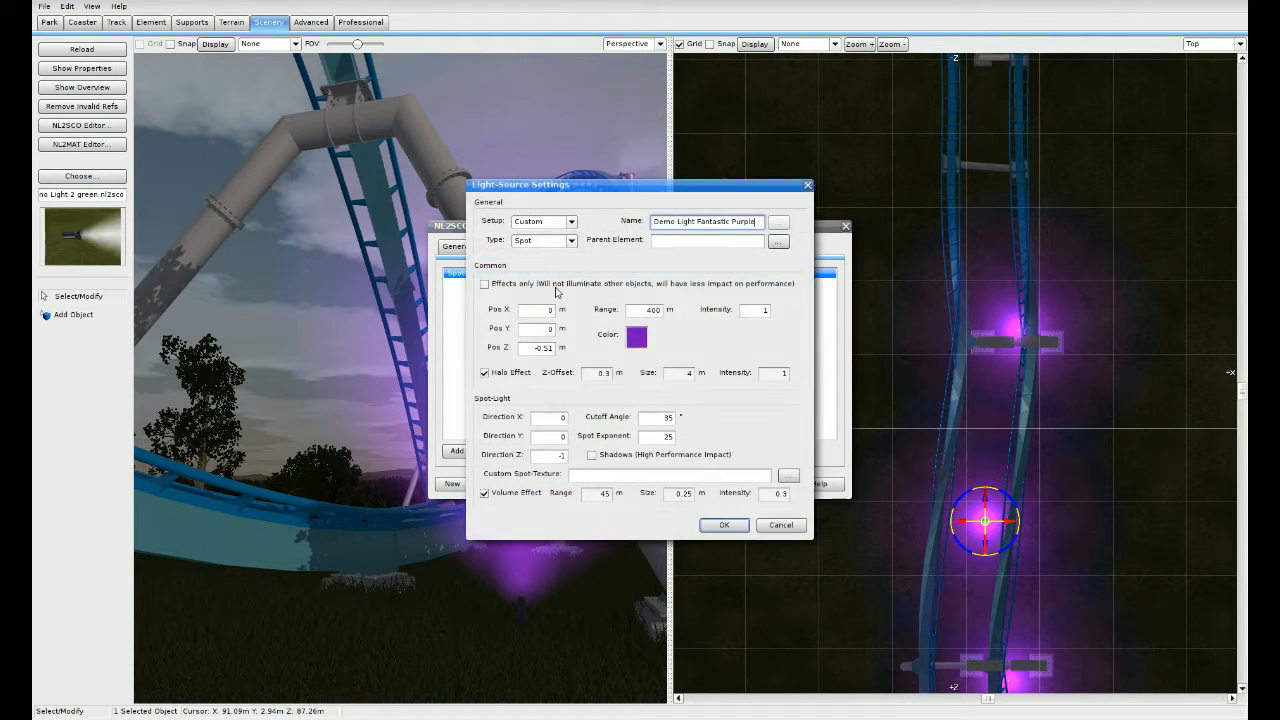
pyautogui.moveTo(731, 222); pyautogui.dragTo(761, 222)
pyautogui.press('BackSpace')
pyautogui.click(636, 337)
pyautogui.click(583, 486)
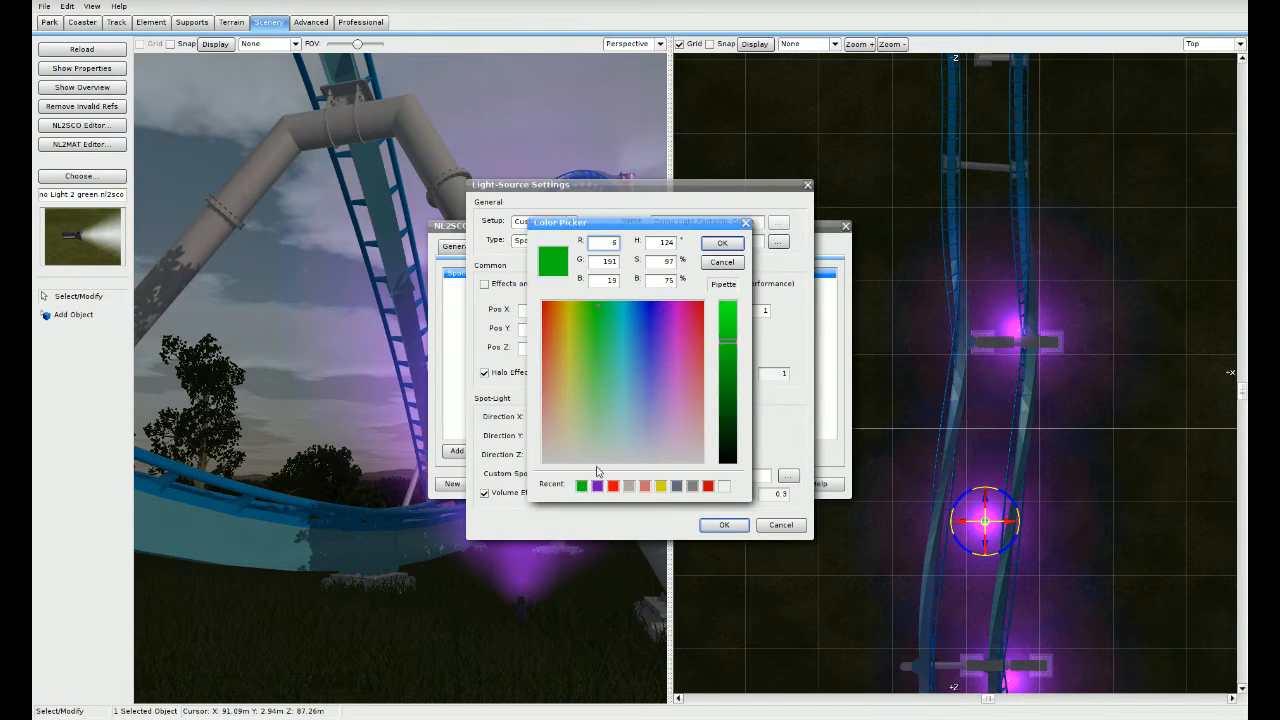
pyautogui.click(722, 243)
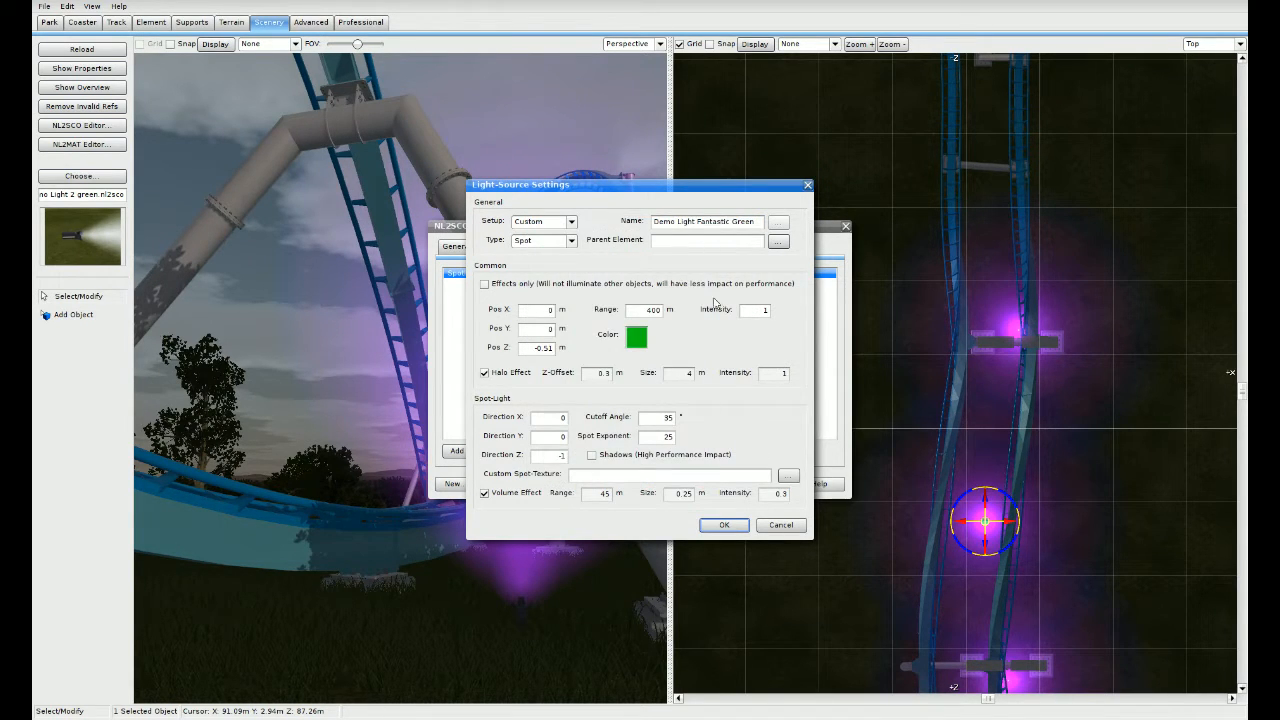
# Step: Set the cutoff angle of the green spotlight source to 50° and accept the light-source settings
pyautogui.doubleClick(664, 418)
pyautogui.write('50')
pyautogui.click(722, 525)
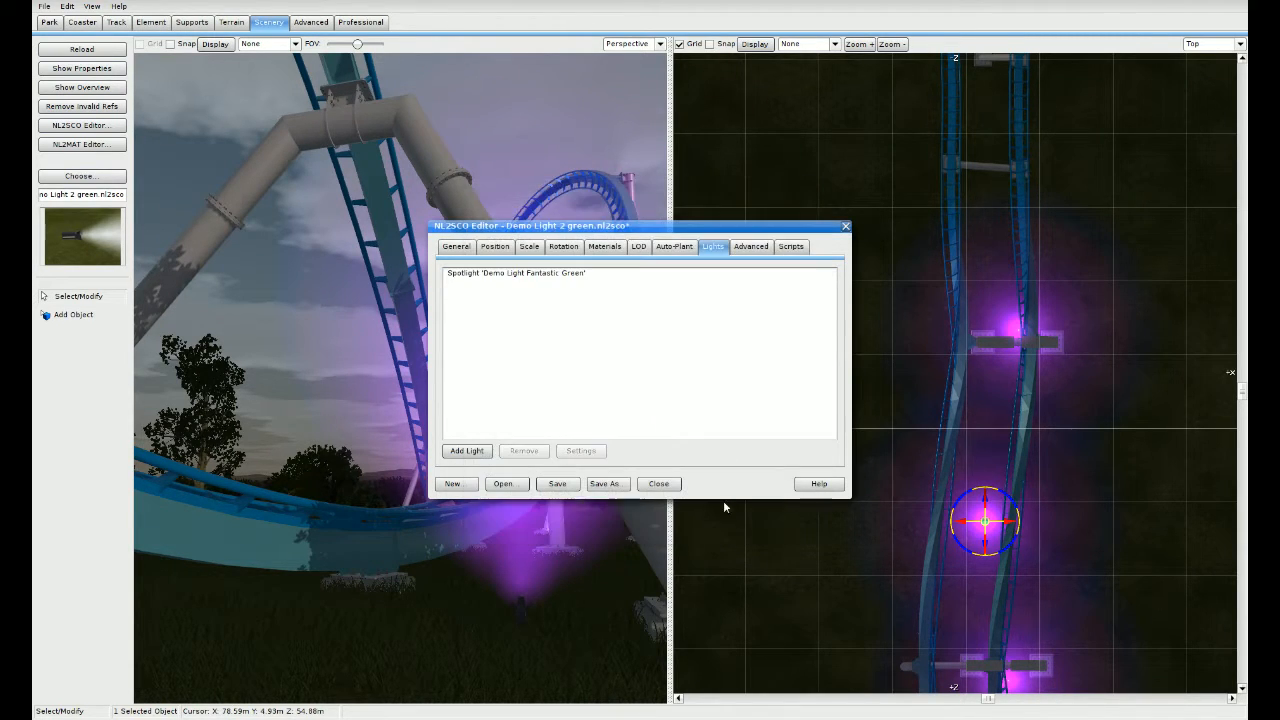
# Step: Save Demo Light 2 green, reload it in the park and inspect the spotlights around the tower supports in perspective
pyautogui.click(562, 484)
pyautogui.click(82, 49)
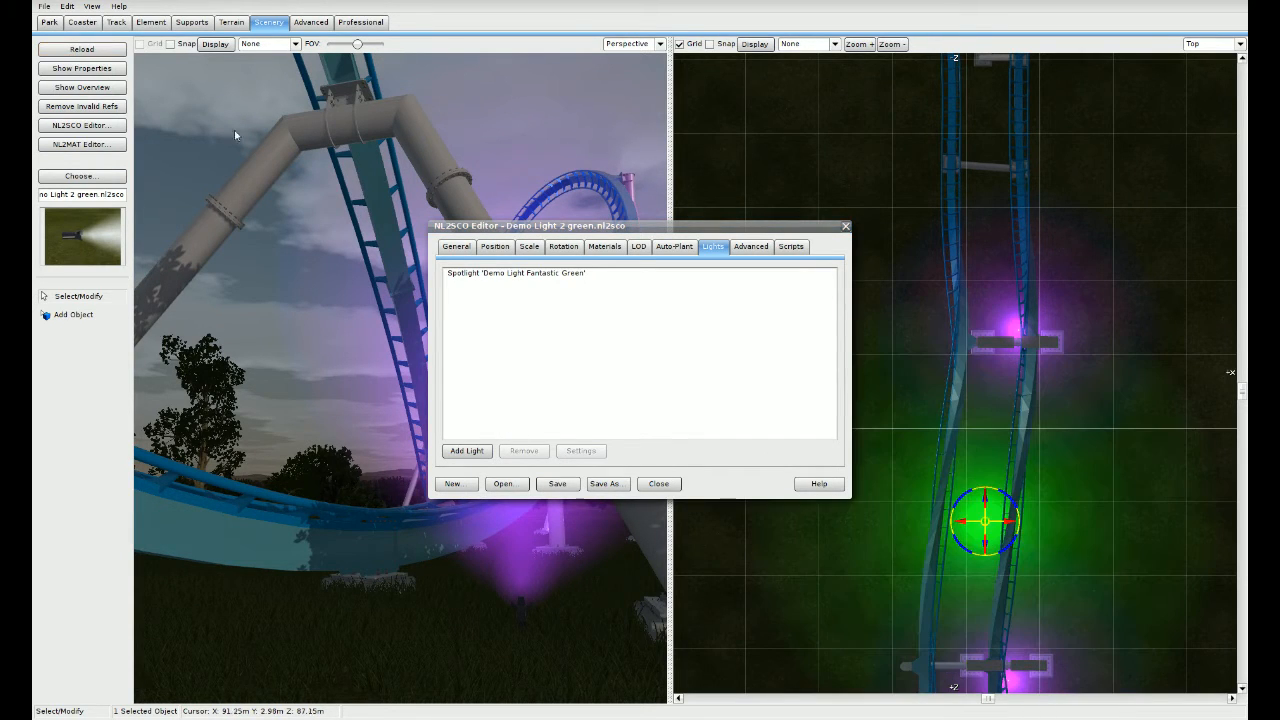
pyautogui.click(845, 226)
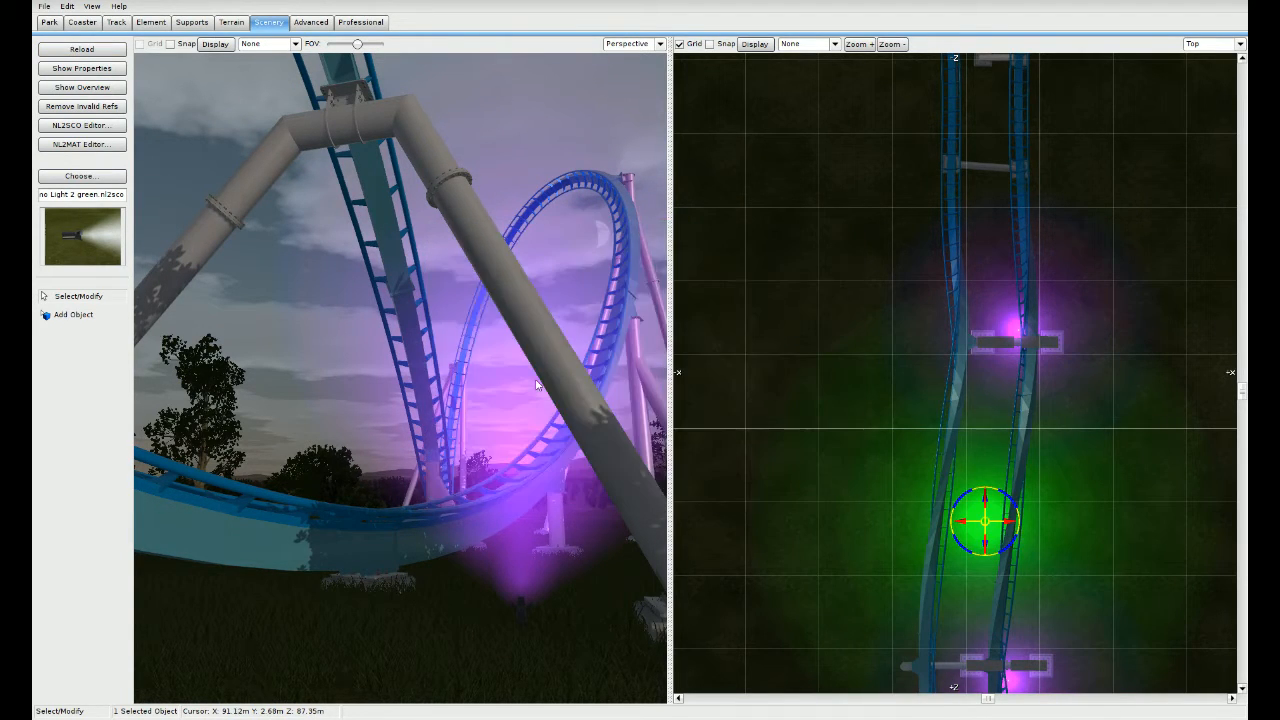
pyautogui.moveTo(400, 378); pyautogui.dragTo(370, 325, button='right')
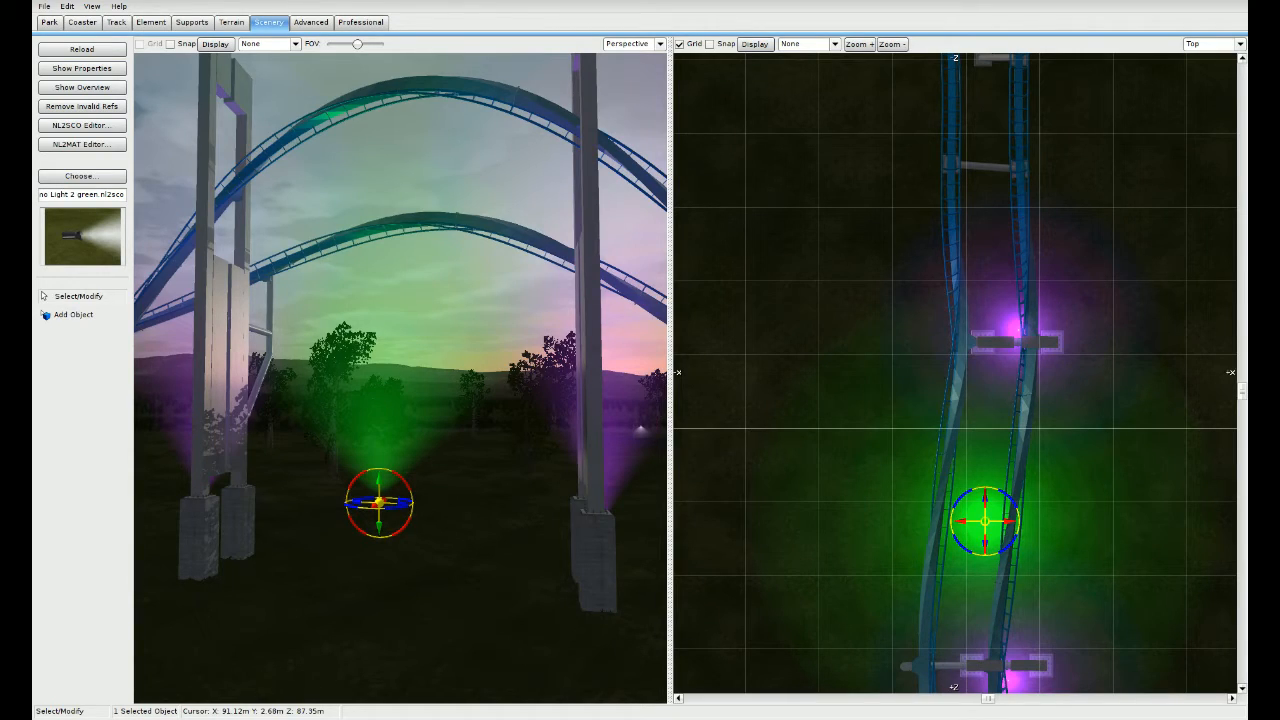
pyautogui.press('s')
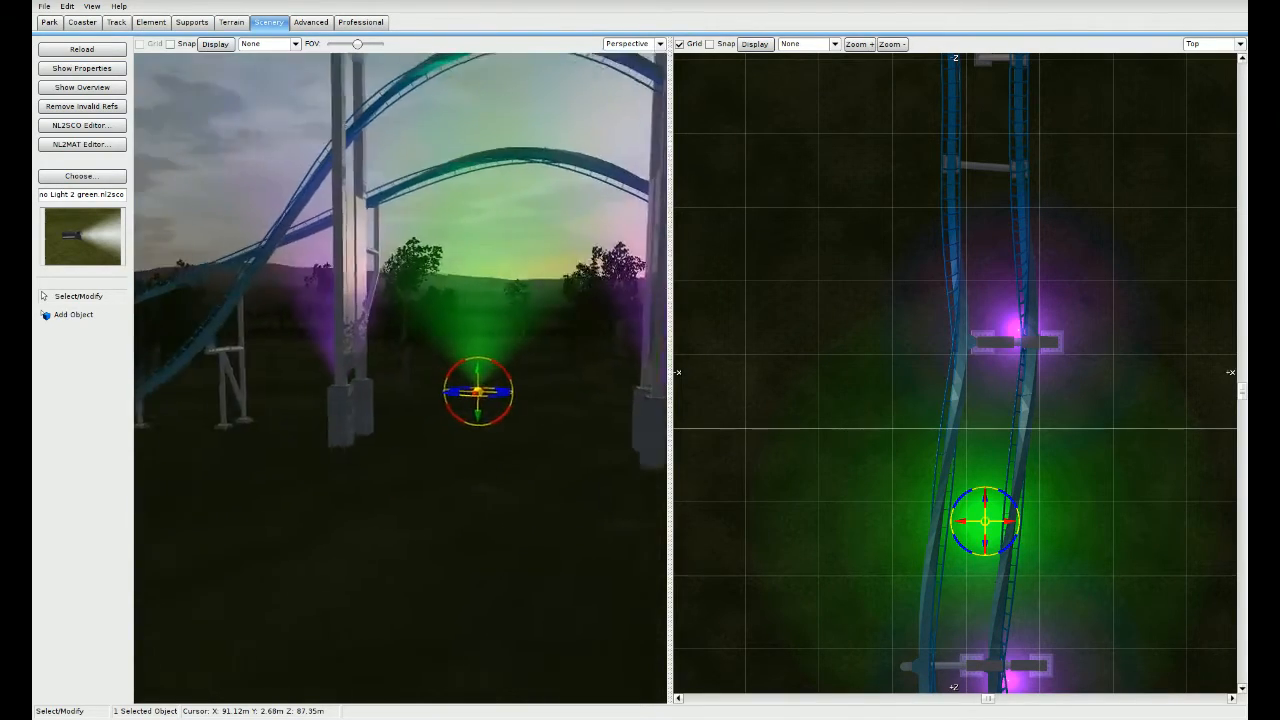
pyautogui.press('w')
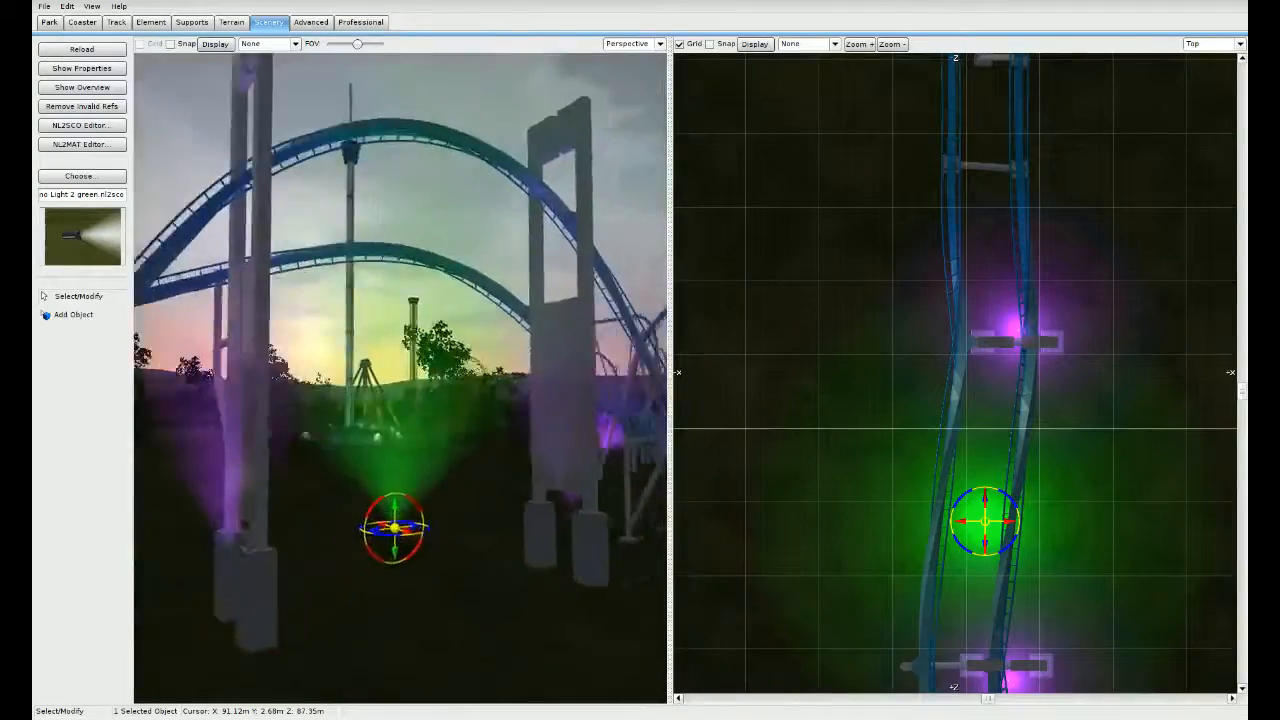
# Step: Lower the green spotlight to the ground beside the tower supports and reselect it to check its placement
pyautogui.press('w')
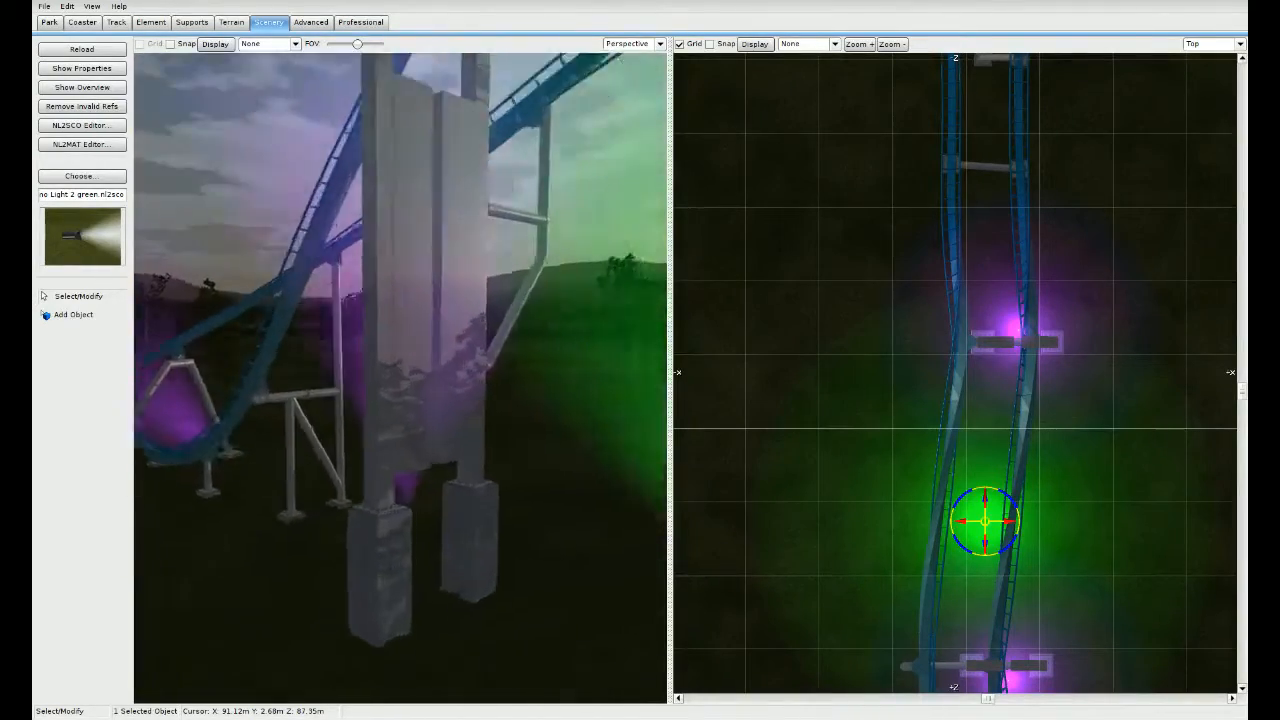
pyautogui.press('s')
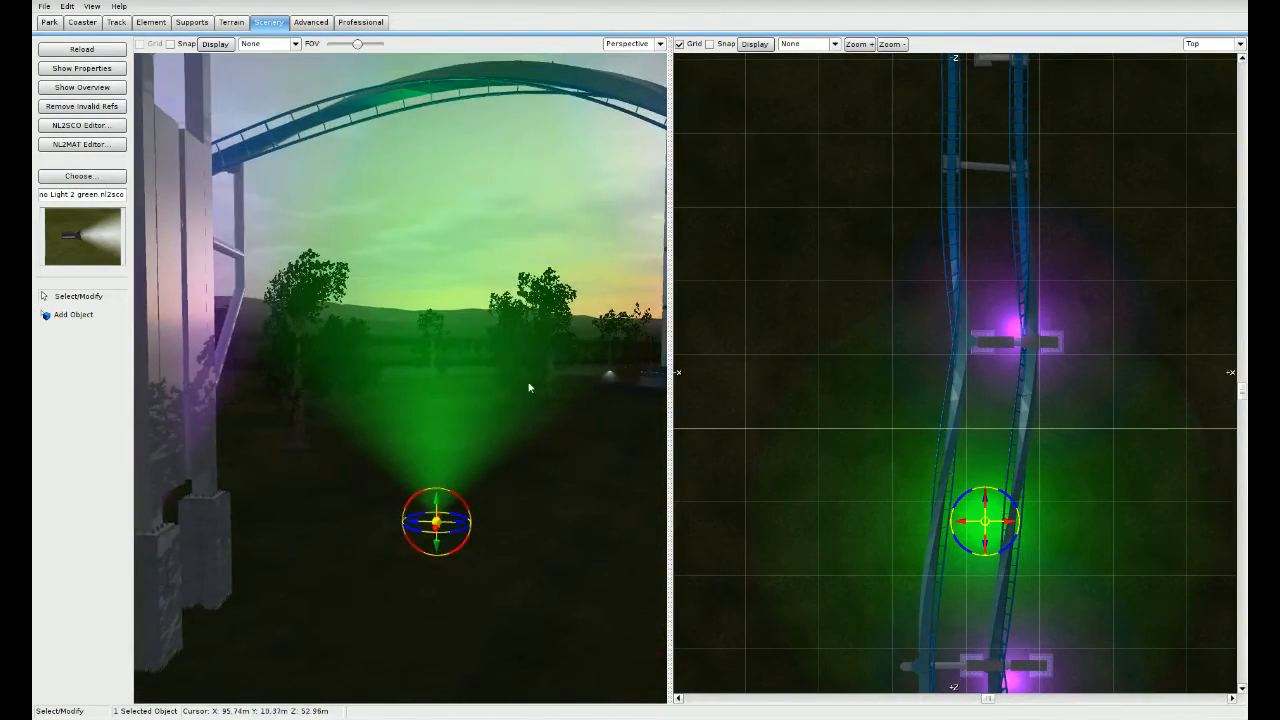
pyautogui.moveTo(438, 496); pyautogui.dragTo(437, 624)
pyautogui.click(503, 653)
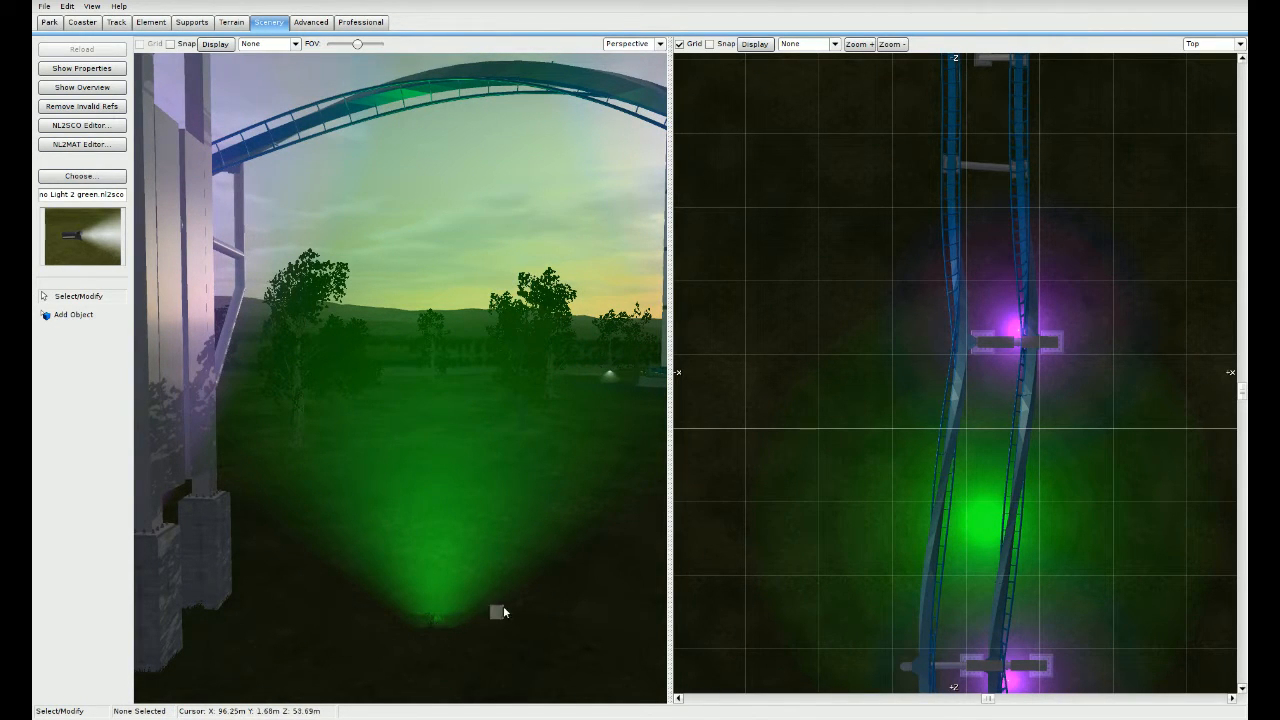
pyautogui.click(436, 648)
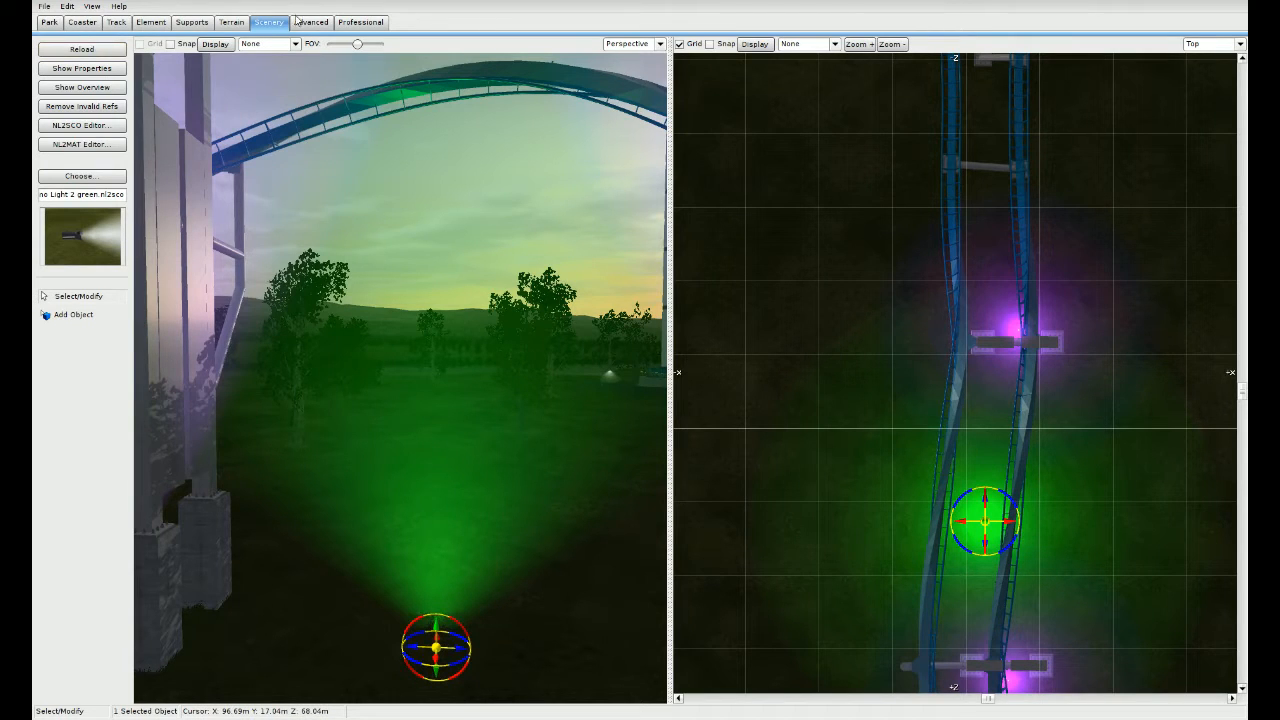
# Step: Open the green spotlight's light-source settings in the NL2SCO Editor and set its volume effect to intensity 0.5 and range 60 m
pyautogui.click(82, 125)
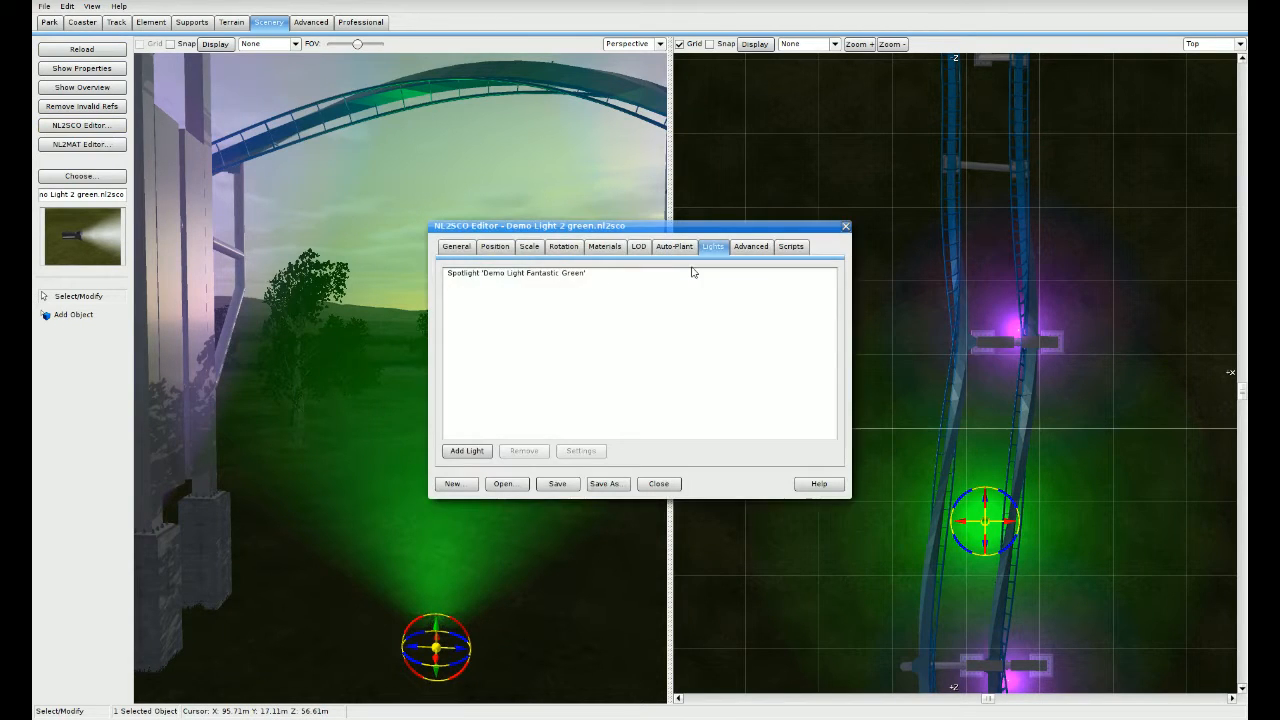
pyautogui.click(538, 275)
pyautogui.click(565, 451)
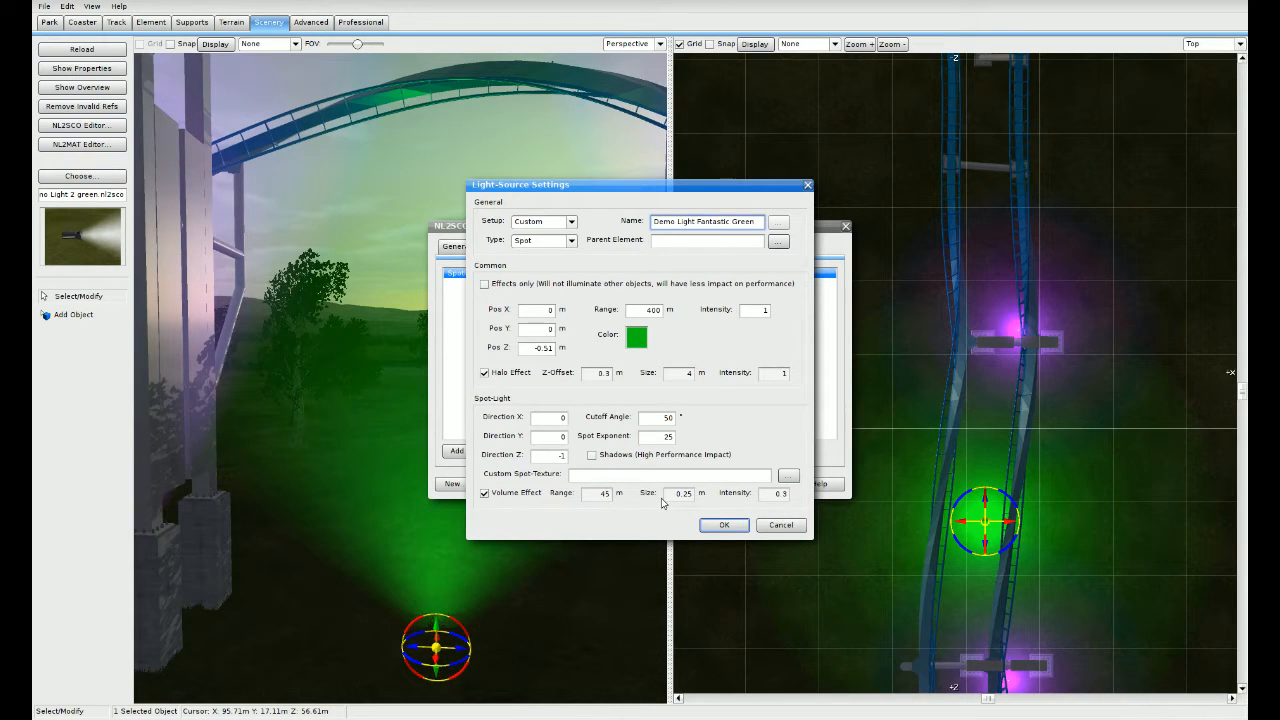
pyautogui.click(785, 494)
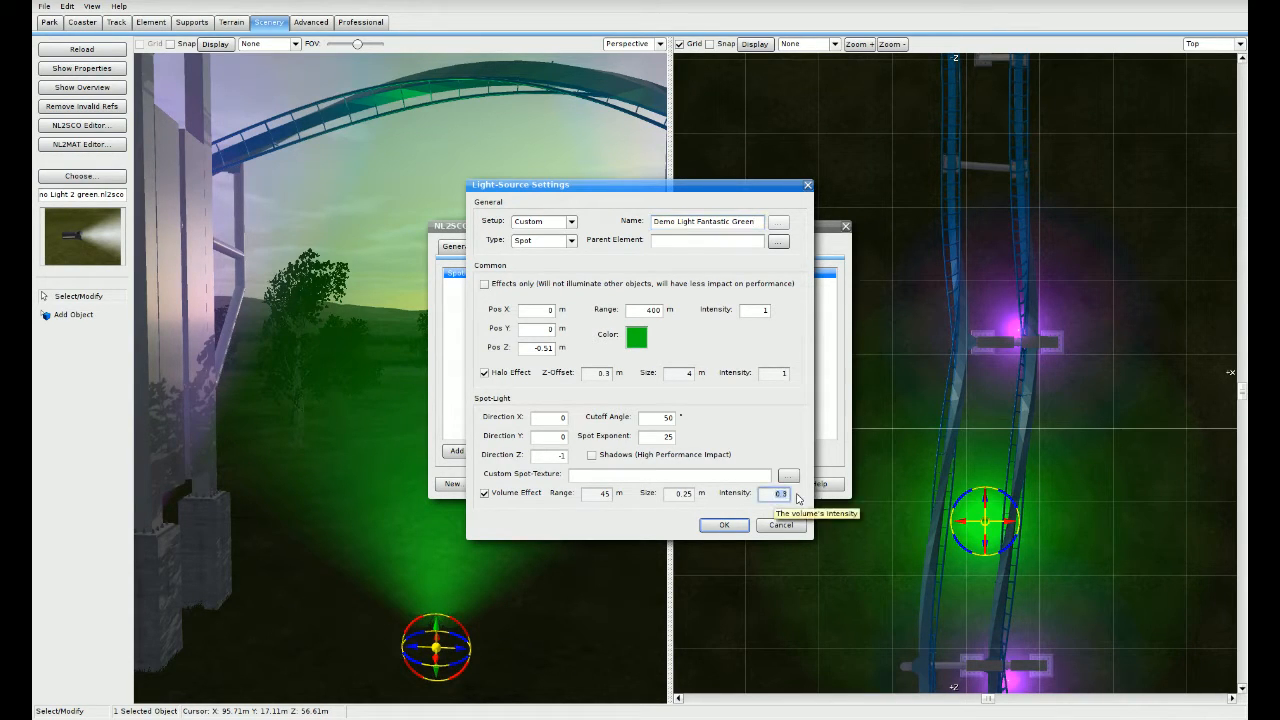
pyautogui.write('0.5')
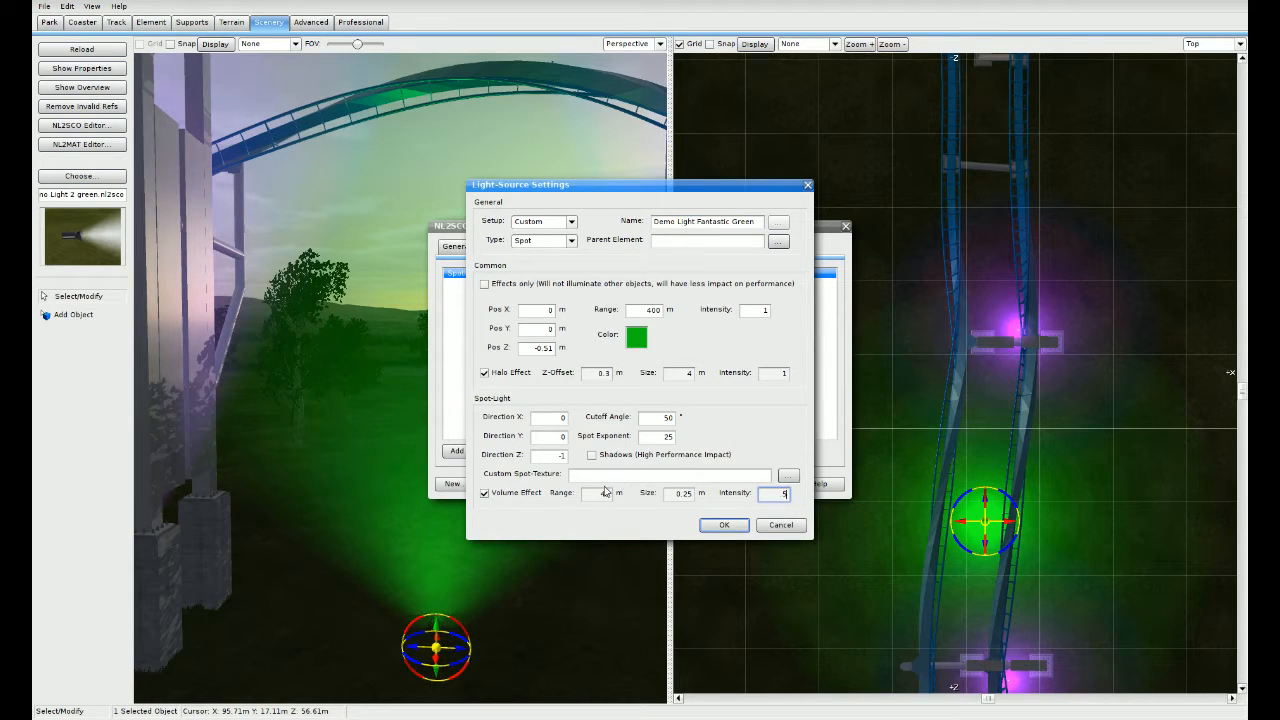
pyautogui.click(605, 494)
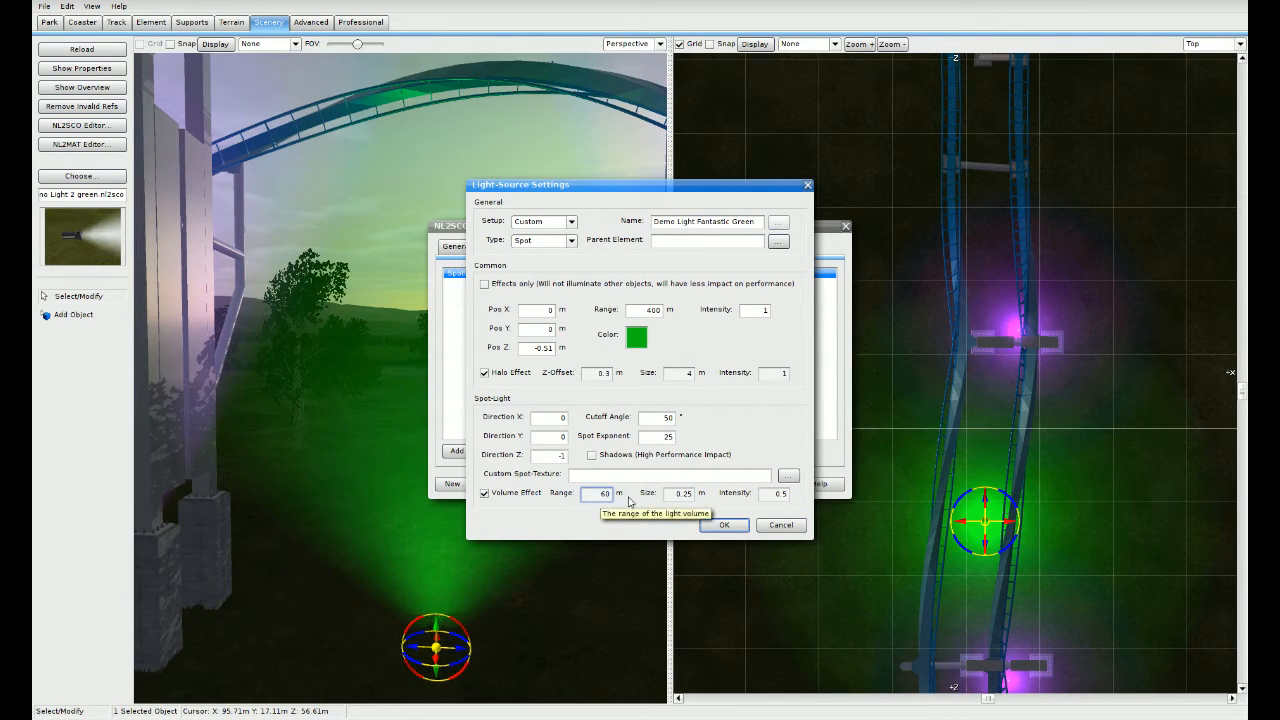
# Step: Set the green spotlight's spot exponent to 45 and cutoff angle to 60°, and accept the light-source settings
pyautogui.click(666, 420)
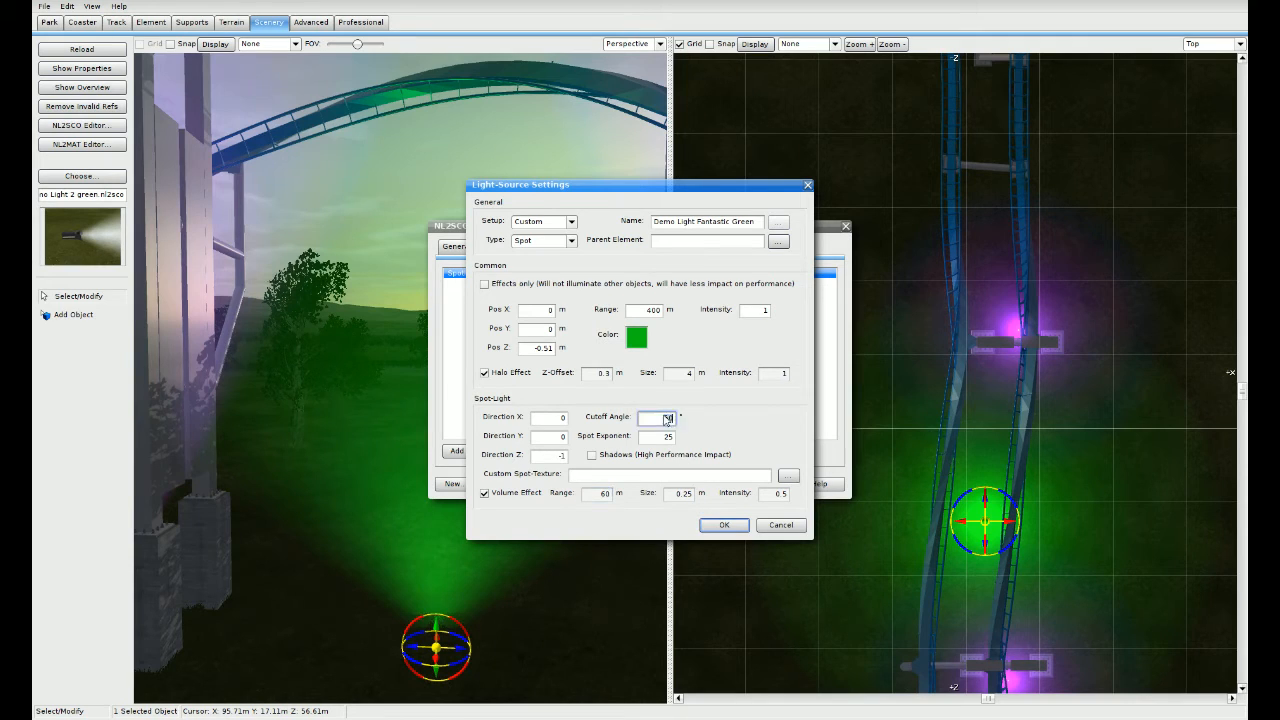
pyautogui.click(657, 440)
pyautogui.moveTo(657, 443); pyautogui.dragTo(680, 445)
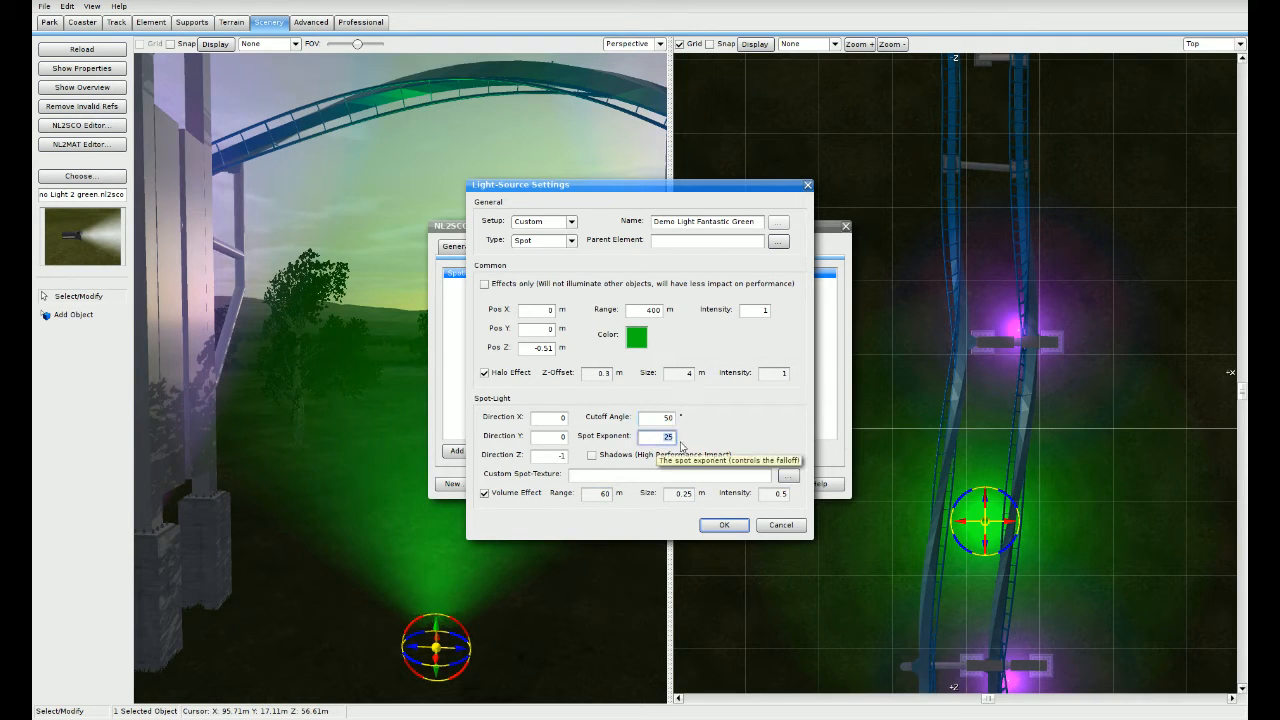
pyautogui.hotkey('shift', 'Tab')
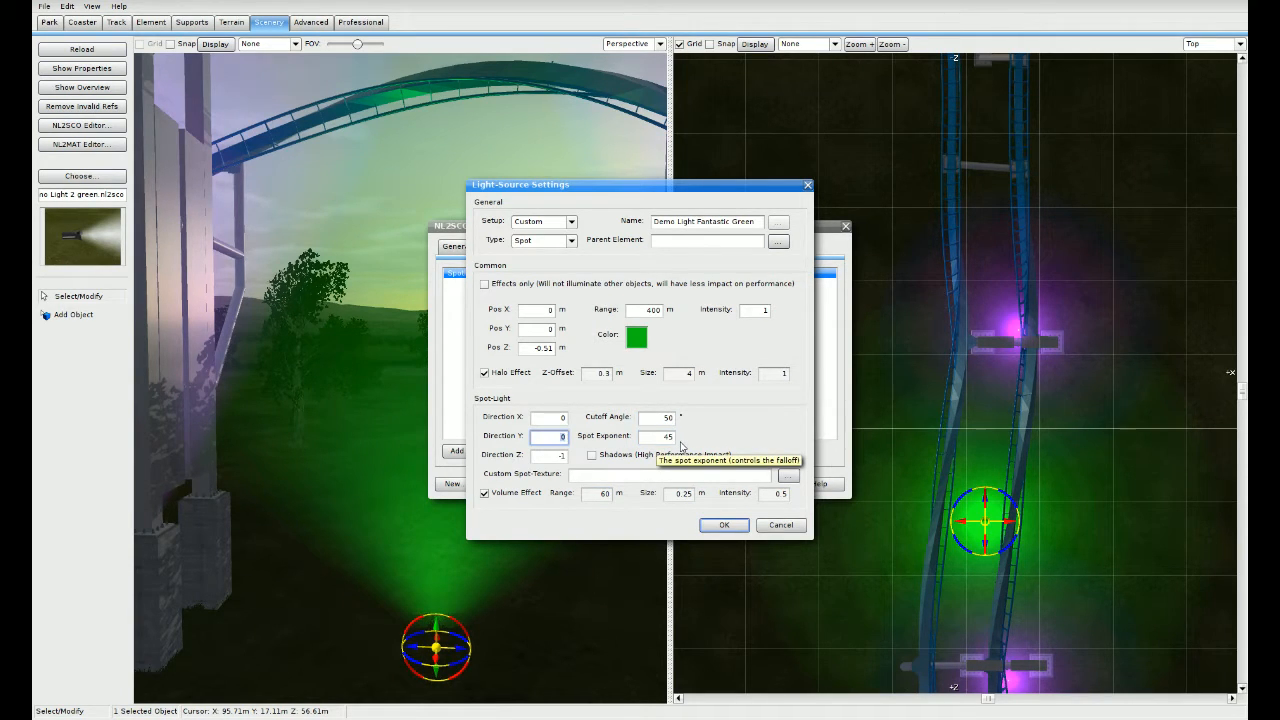
pyautogui.hotkey('shift', 'Tab')
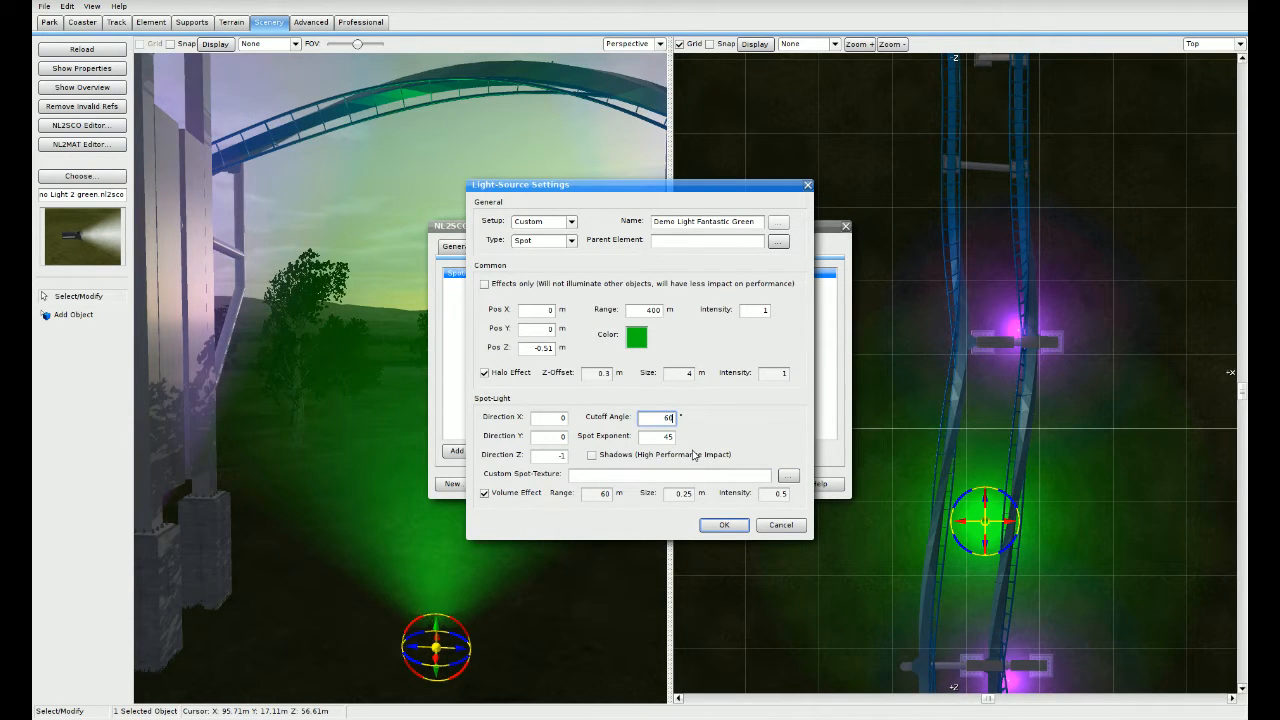
pyautogui.click(727, 526)
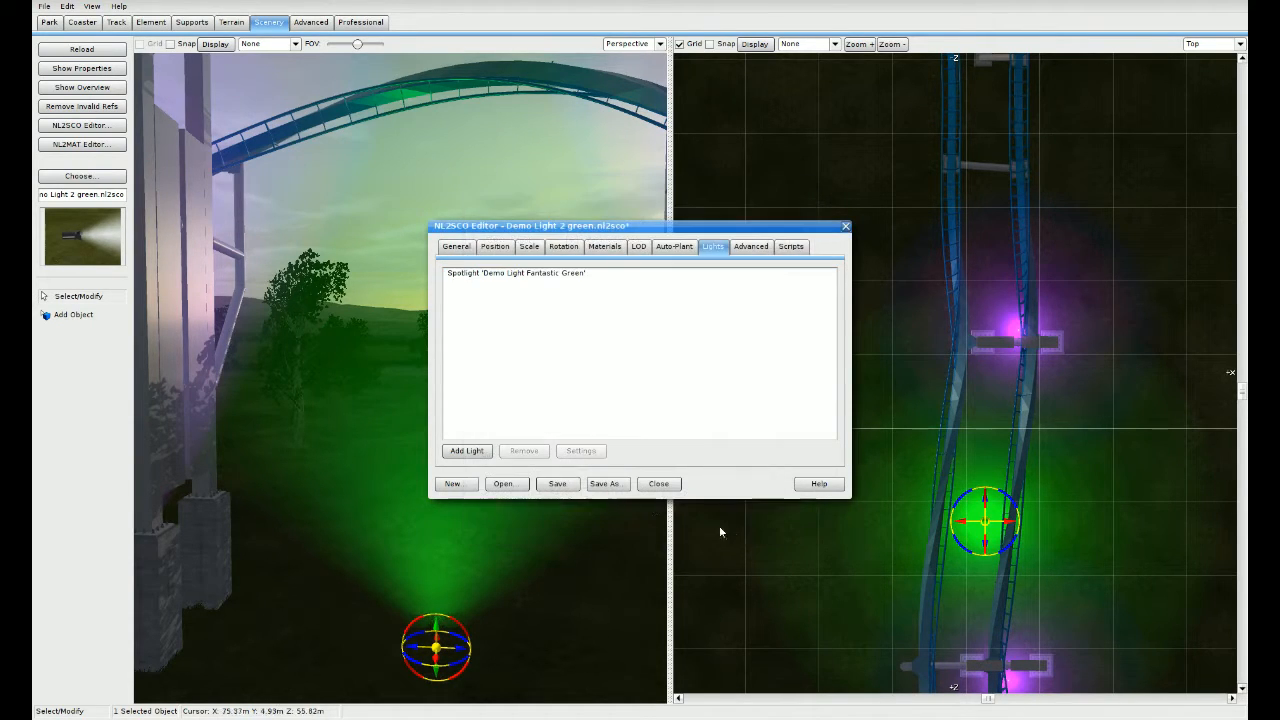
# Step: Save Demo Light 2 green, reload it in the park, close the NL2SCO Editor and inspect the lighting around the coaster
pyautogui.click(578, 484)
pyautogui.click(107, 50)
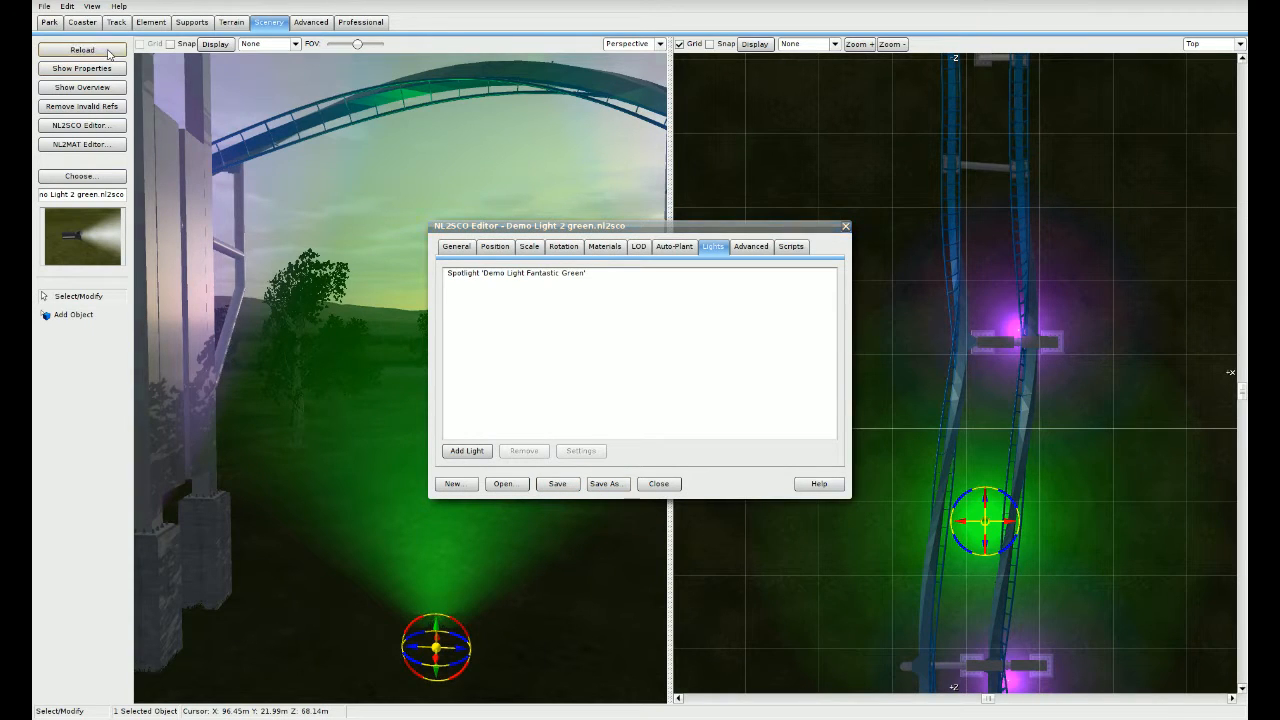
pyautogui.moveTo(185, 168); pyautogui.dragTo(357, 240, button='right')
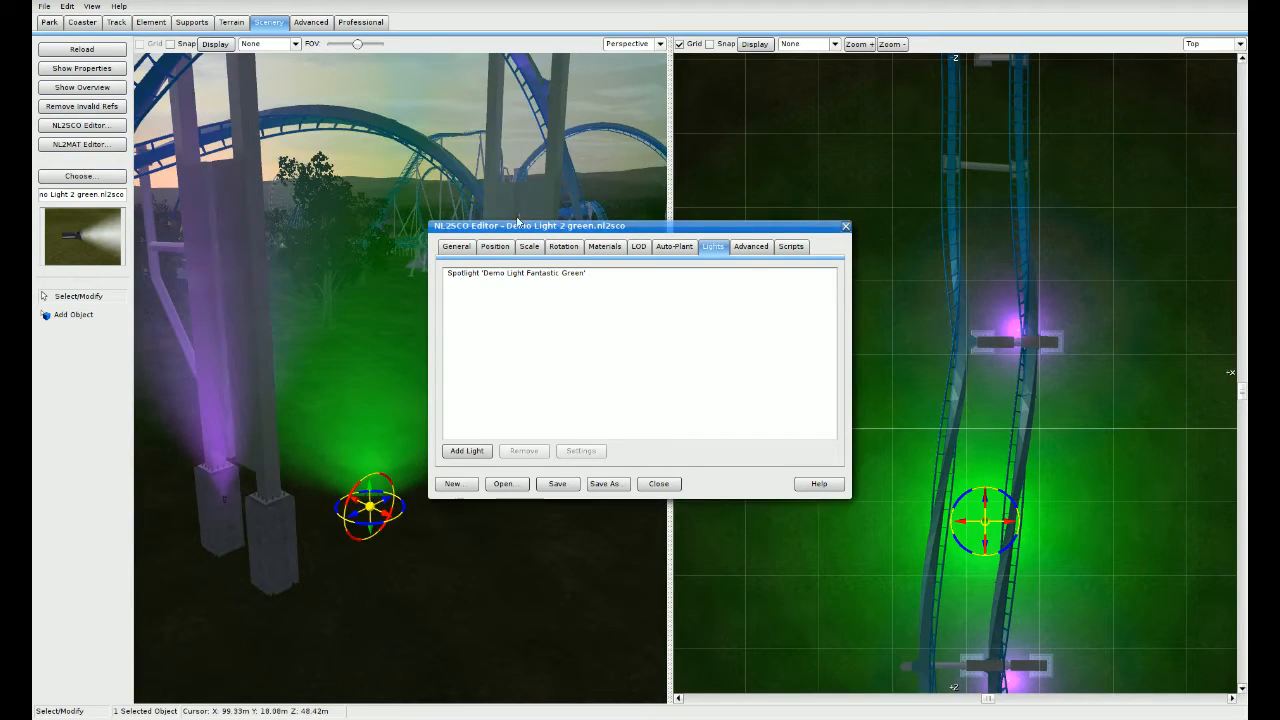
pyautogui.moveTo(398, 178); pyautogui.dragTo(443, 189, button='right')
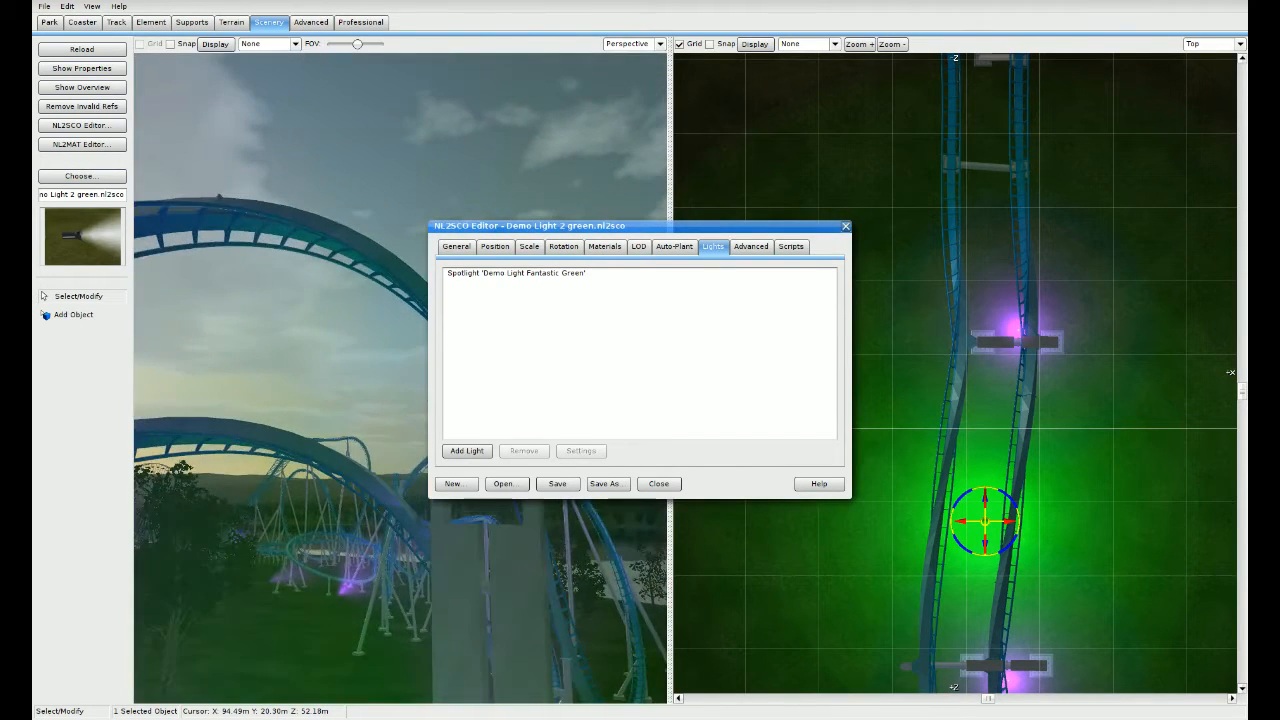
pyautogui.click(846, 226)
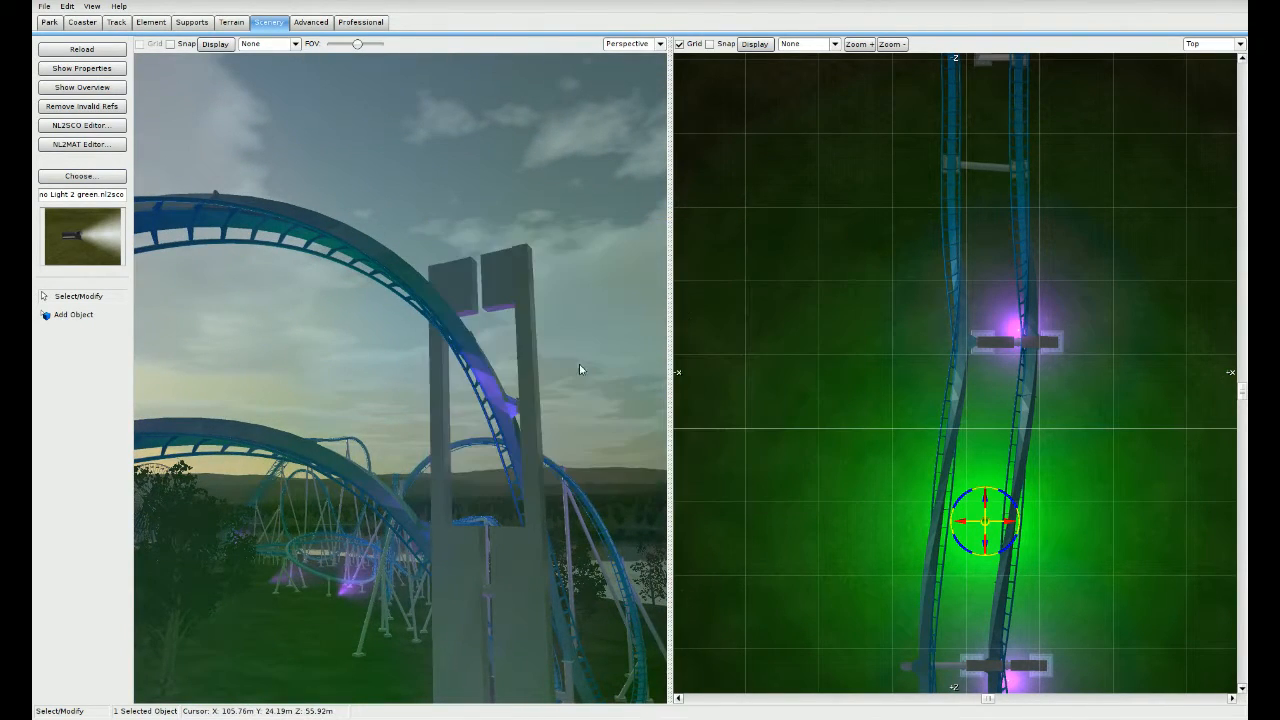
pyautogui.moveTo(582, 368); pyautogui.dragTo(256, 161, button='right')
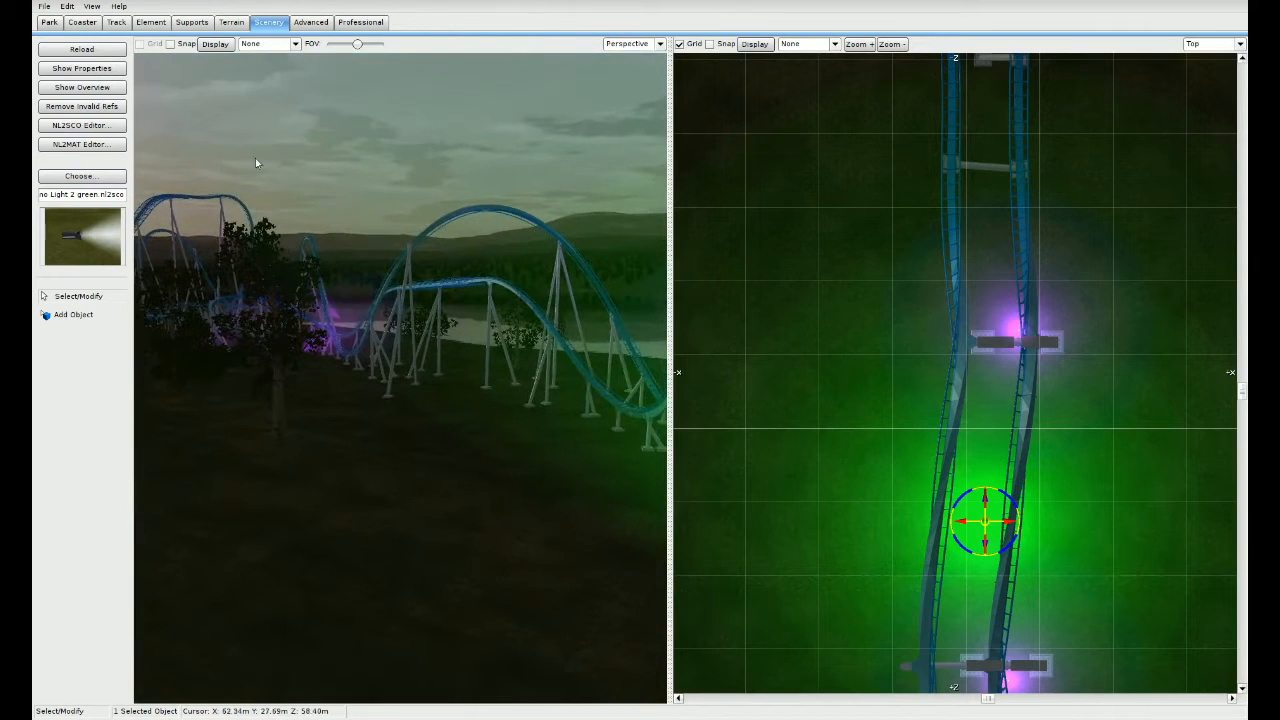
# Step: Move the current time in the park's dynamic sky environment settings to a late-evening hour and accept
pyautogui.click(45, 7)
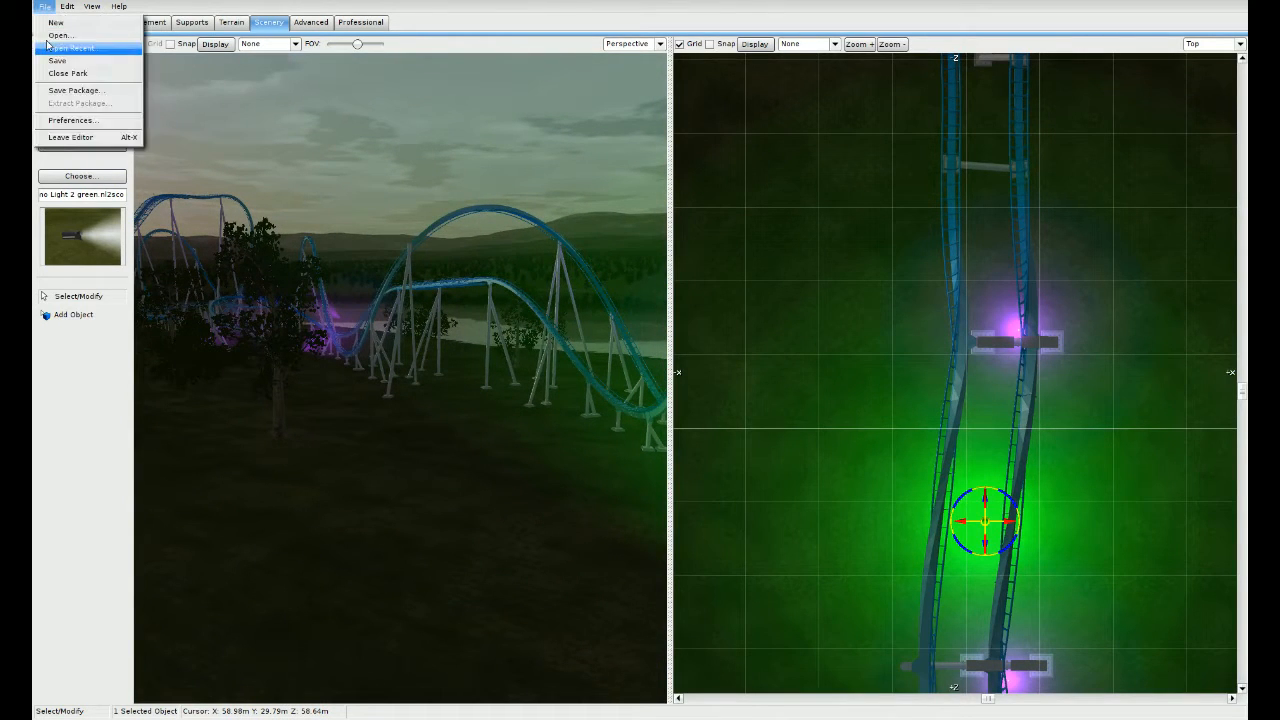
pyautogui.click(44, 8)
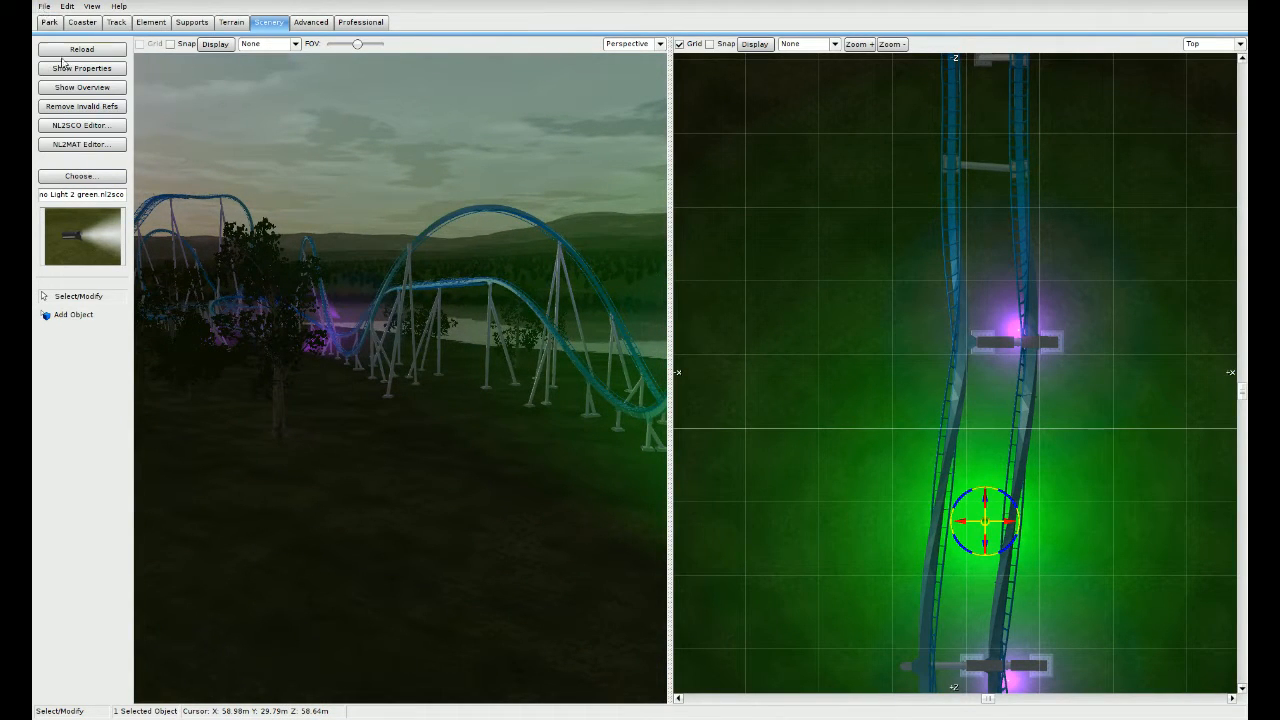
pyautogui.click(49, 22)
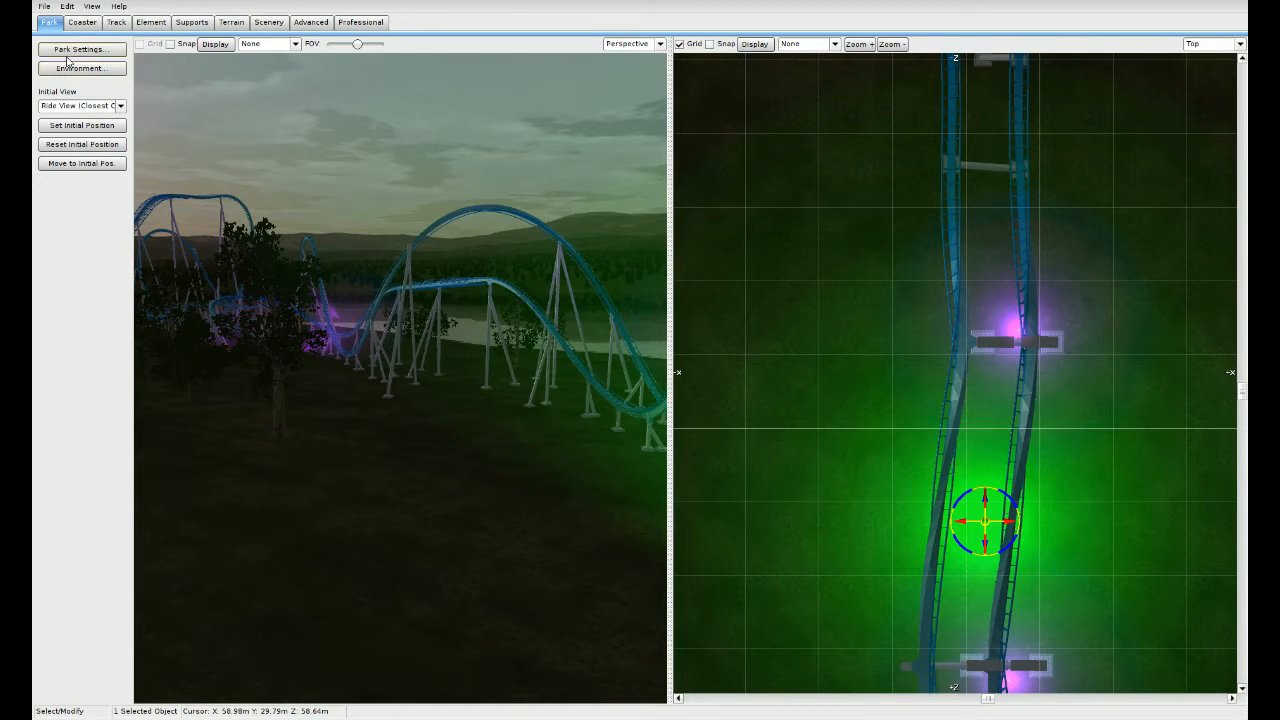
pyautogui.click(105, 67)
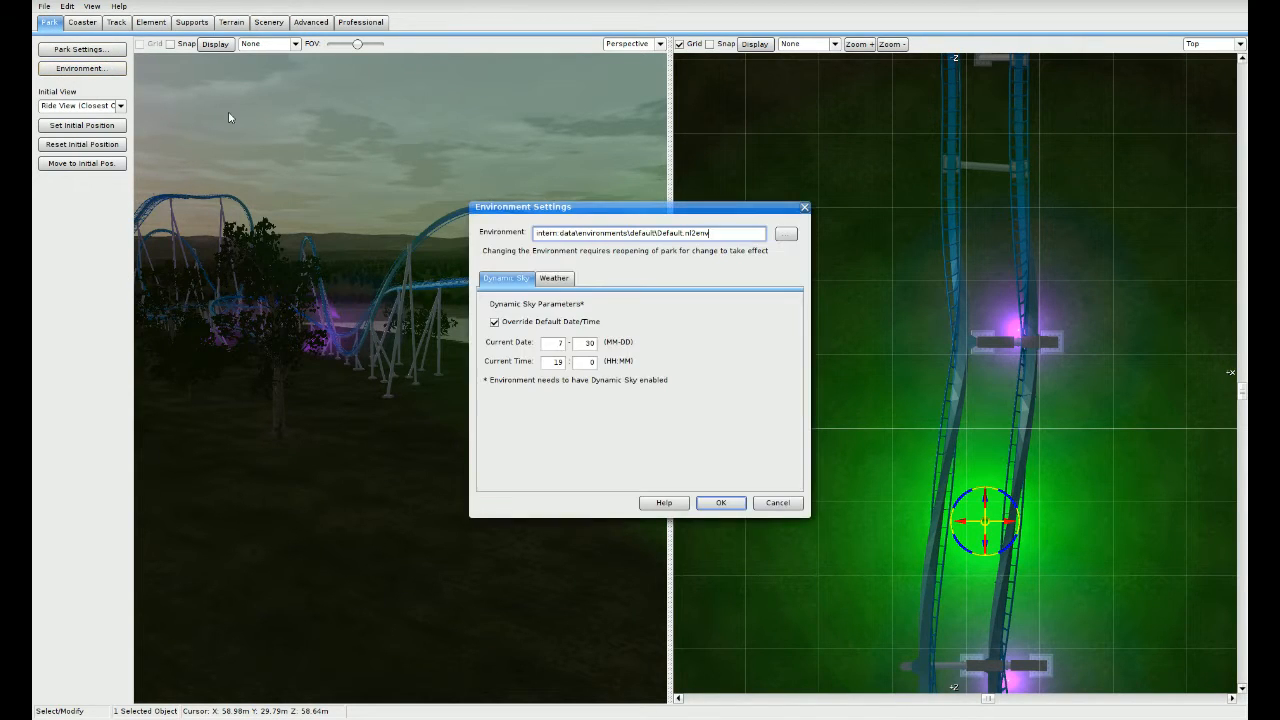
pyautogui.doubleClick(563, 358)
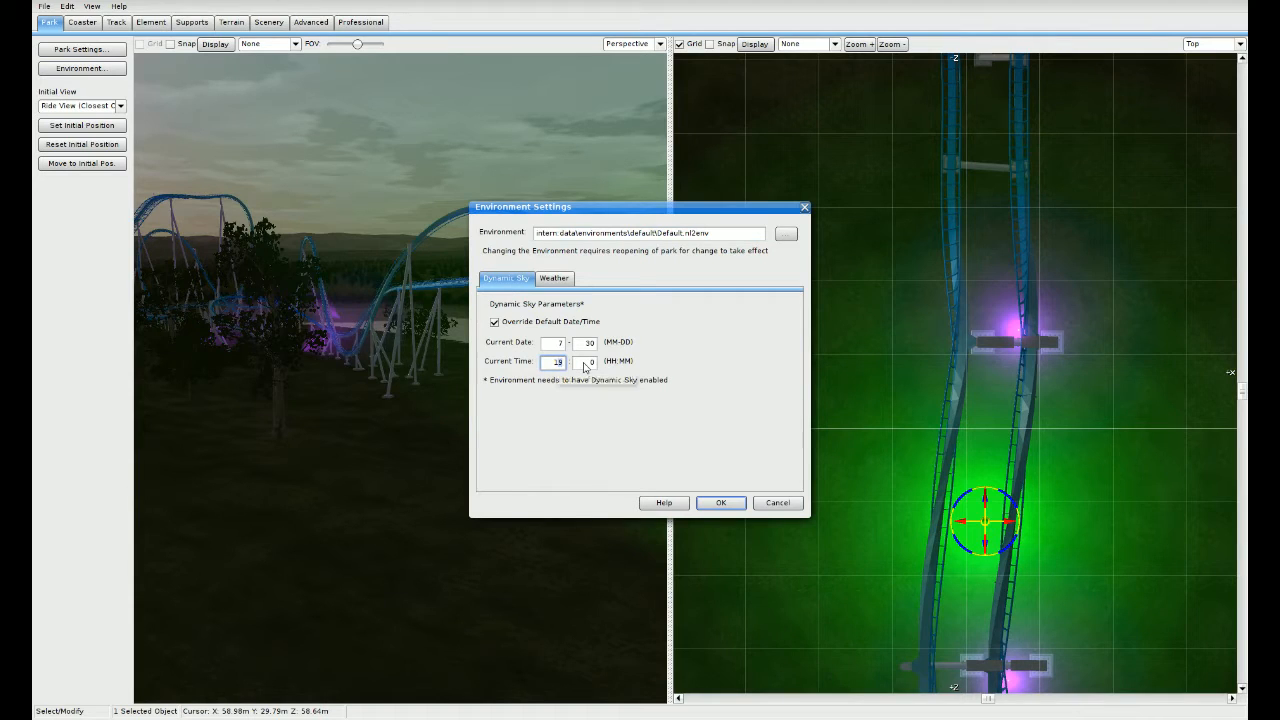
pyautogui.write('1')
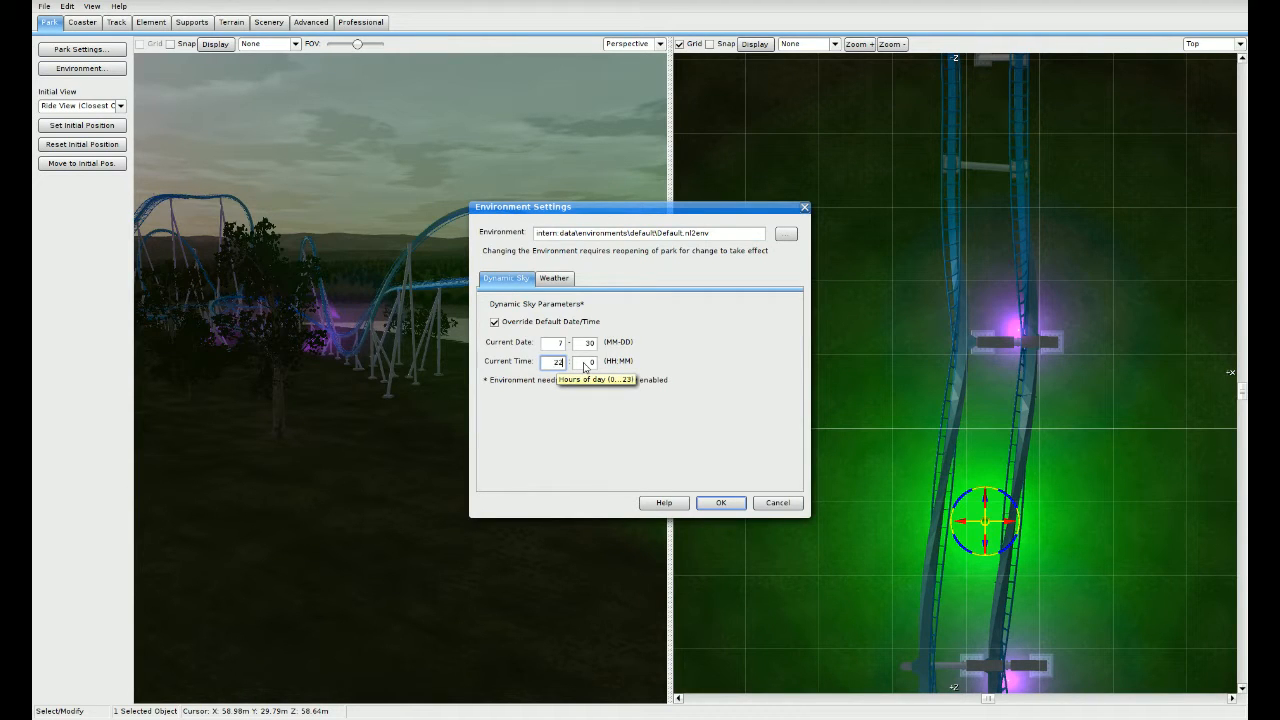
pyautogui.click(721, 502)
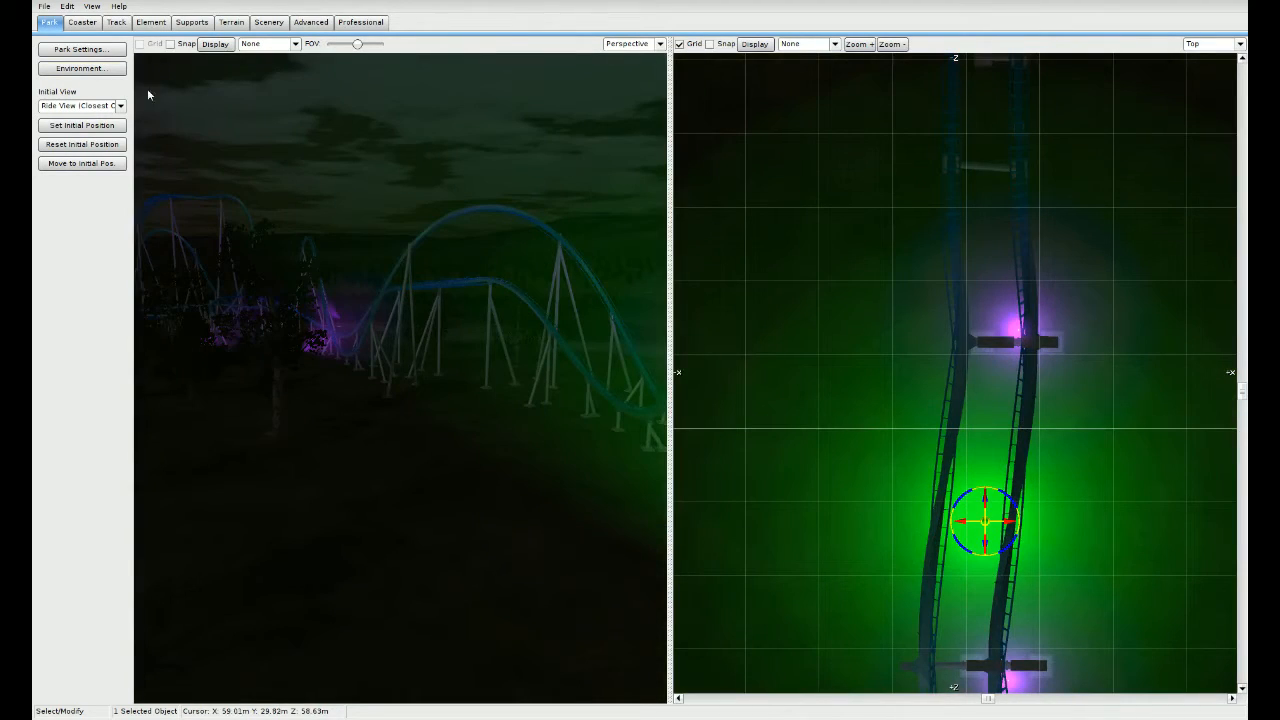
# Step: Leave the editor and start playing the park to view the night lighting
pyautogui.click(44, 6)
pyautogui.click(44, 6)
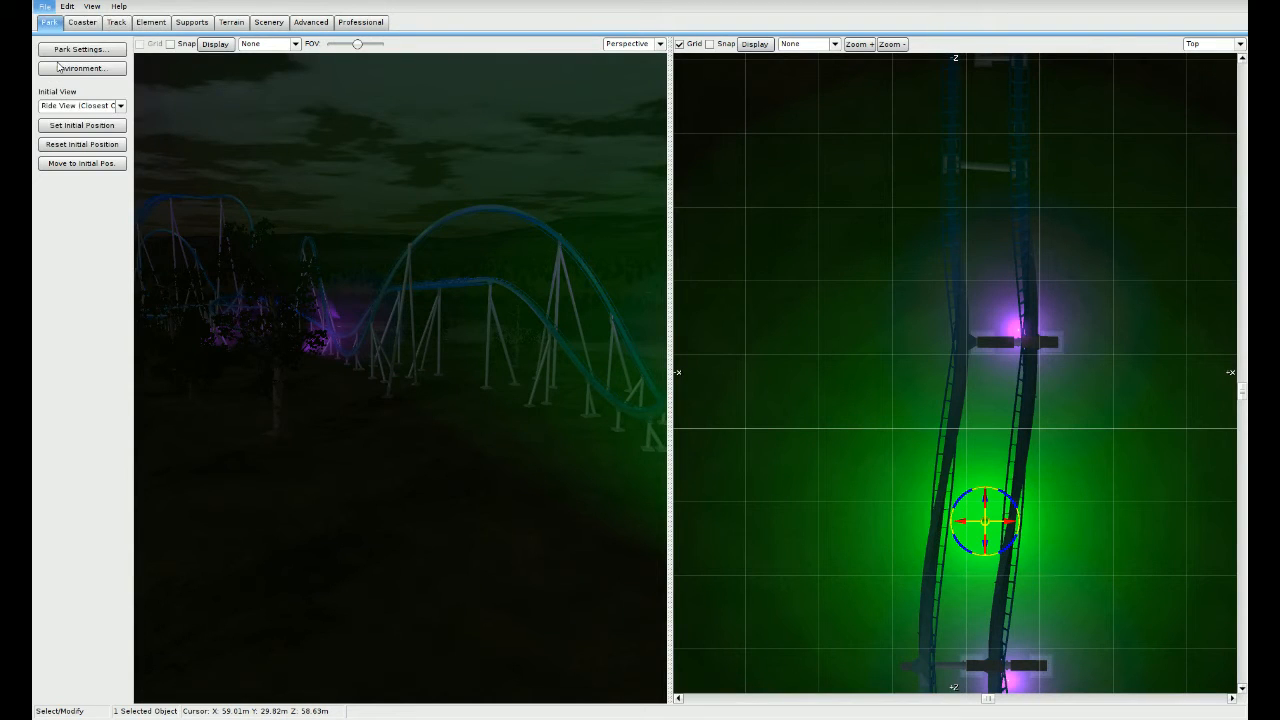
pyautogui.click(44, 6)
pyautogui.click(72, 138)
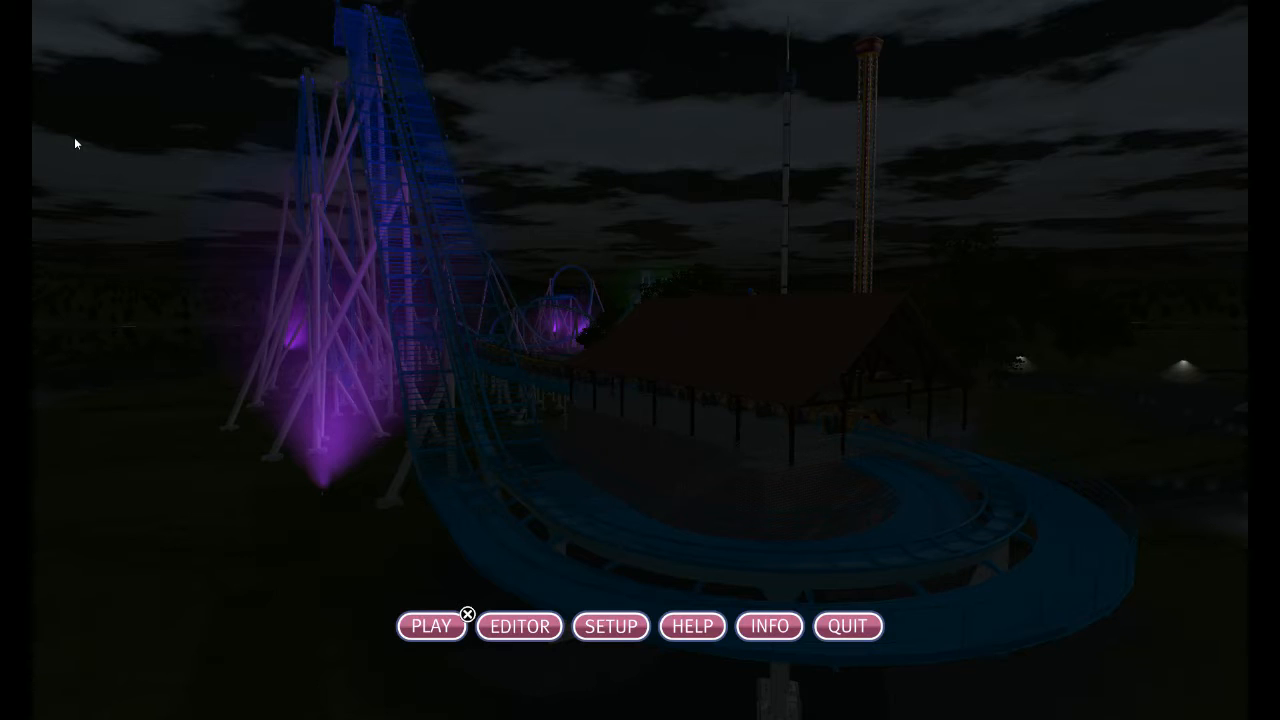
pyautogui.click(462, 618)
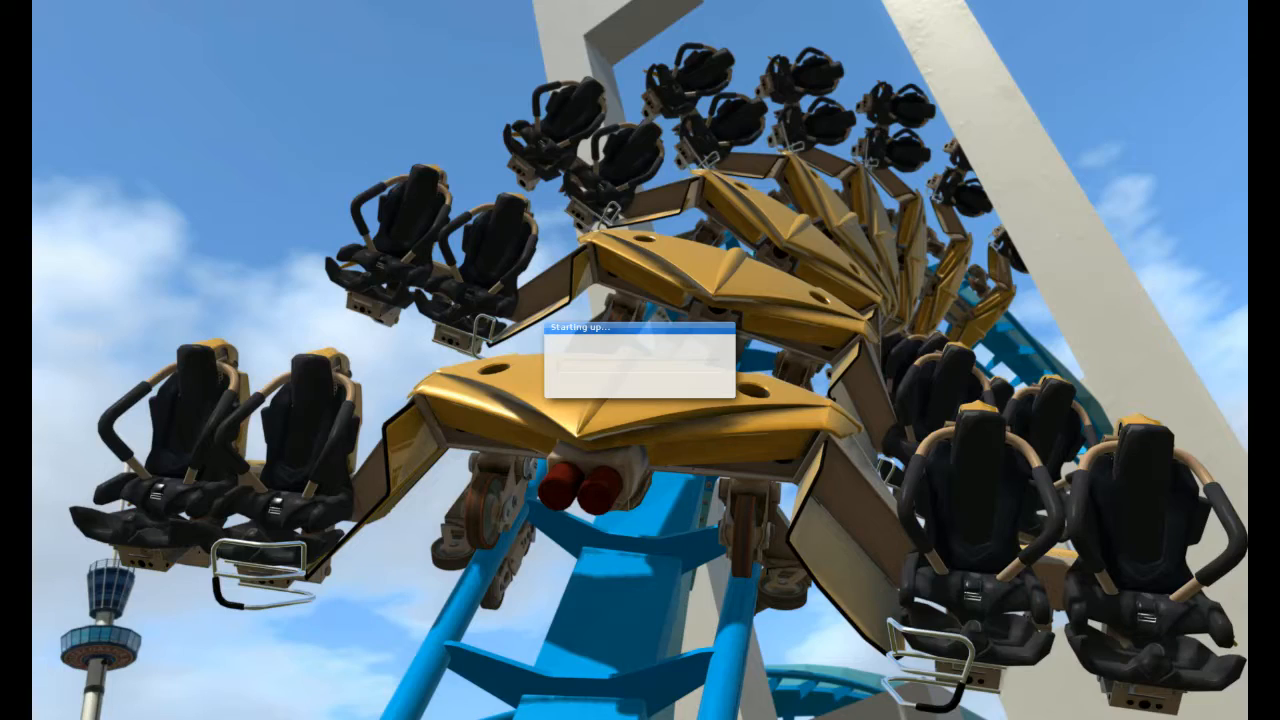